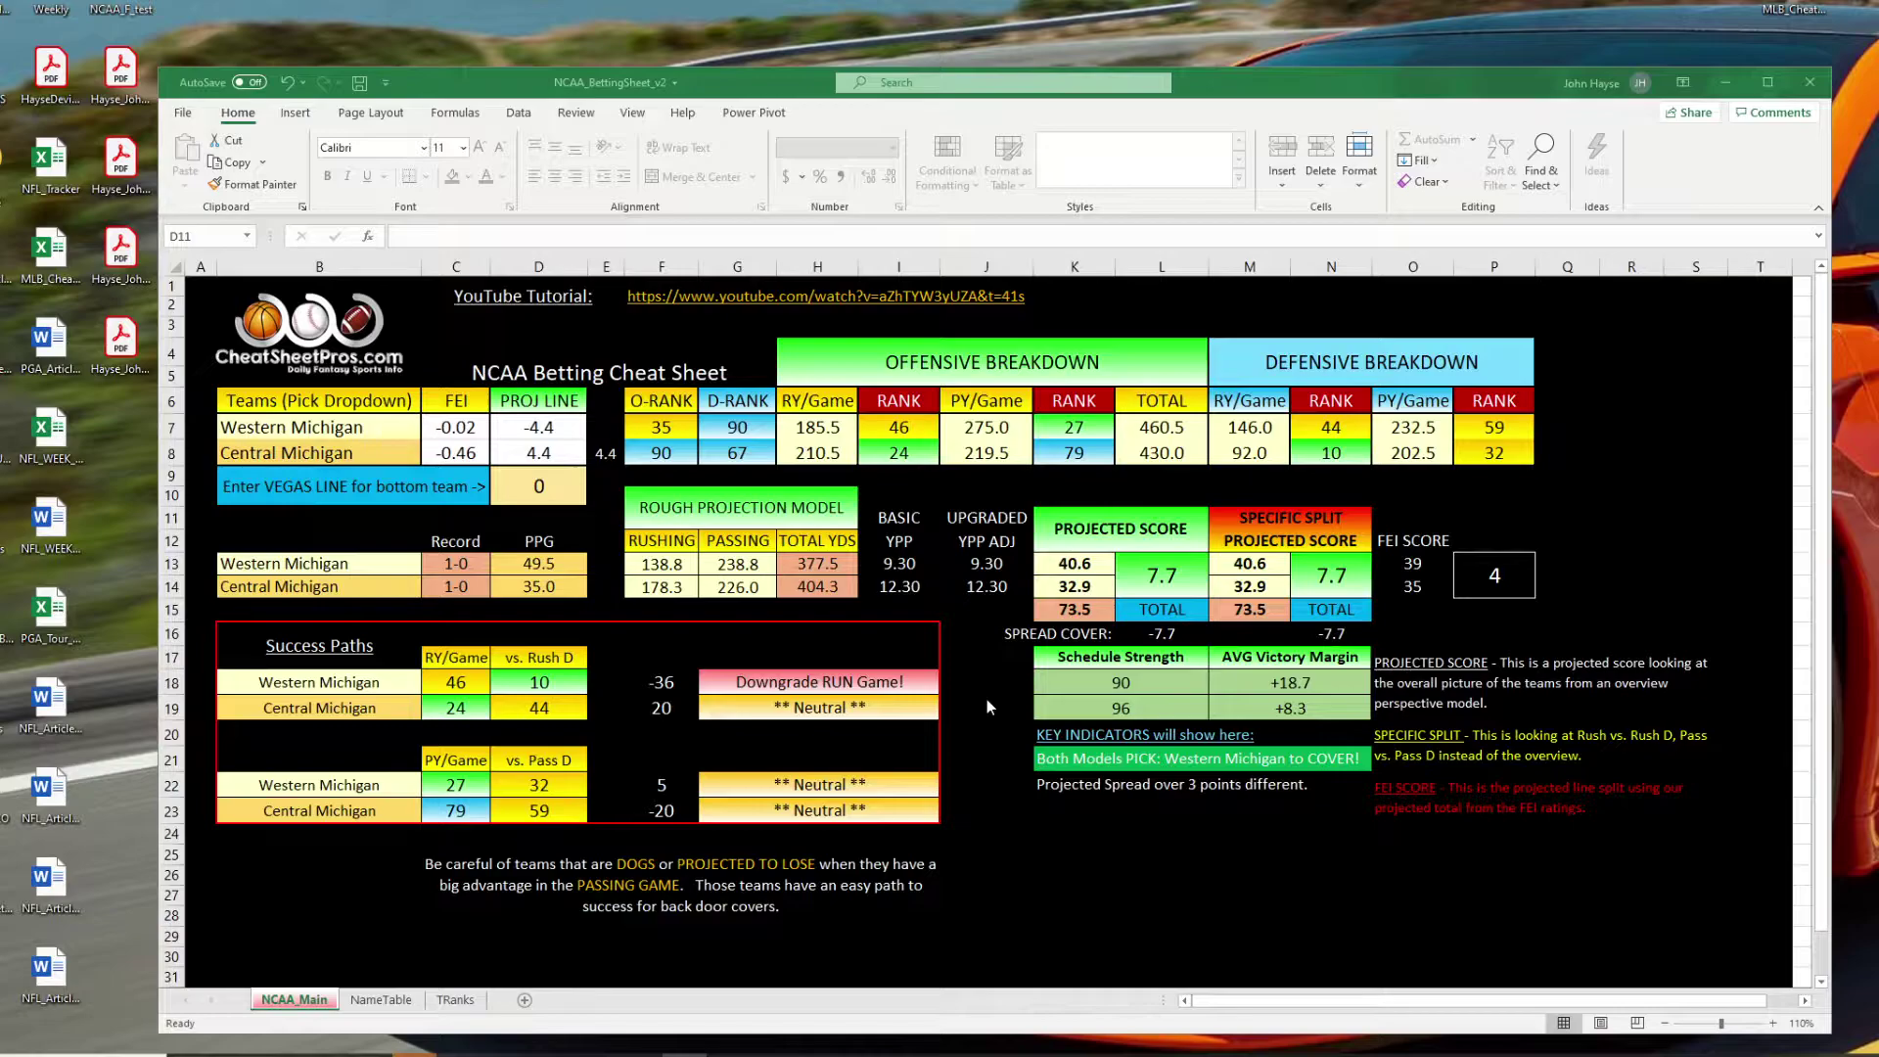
Look through the teams available in the top team's dropdown, keeping the current selection.
key("alt+Tab")
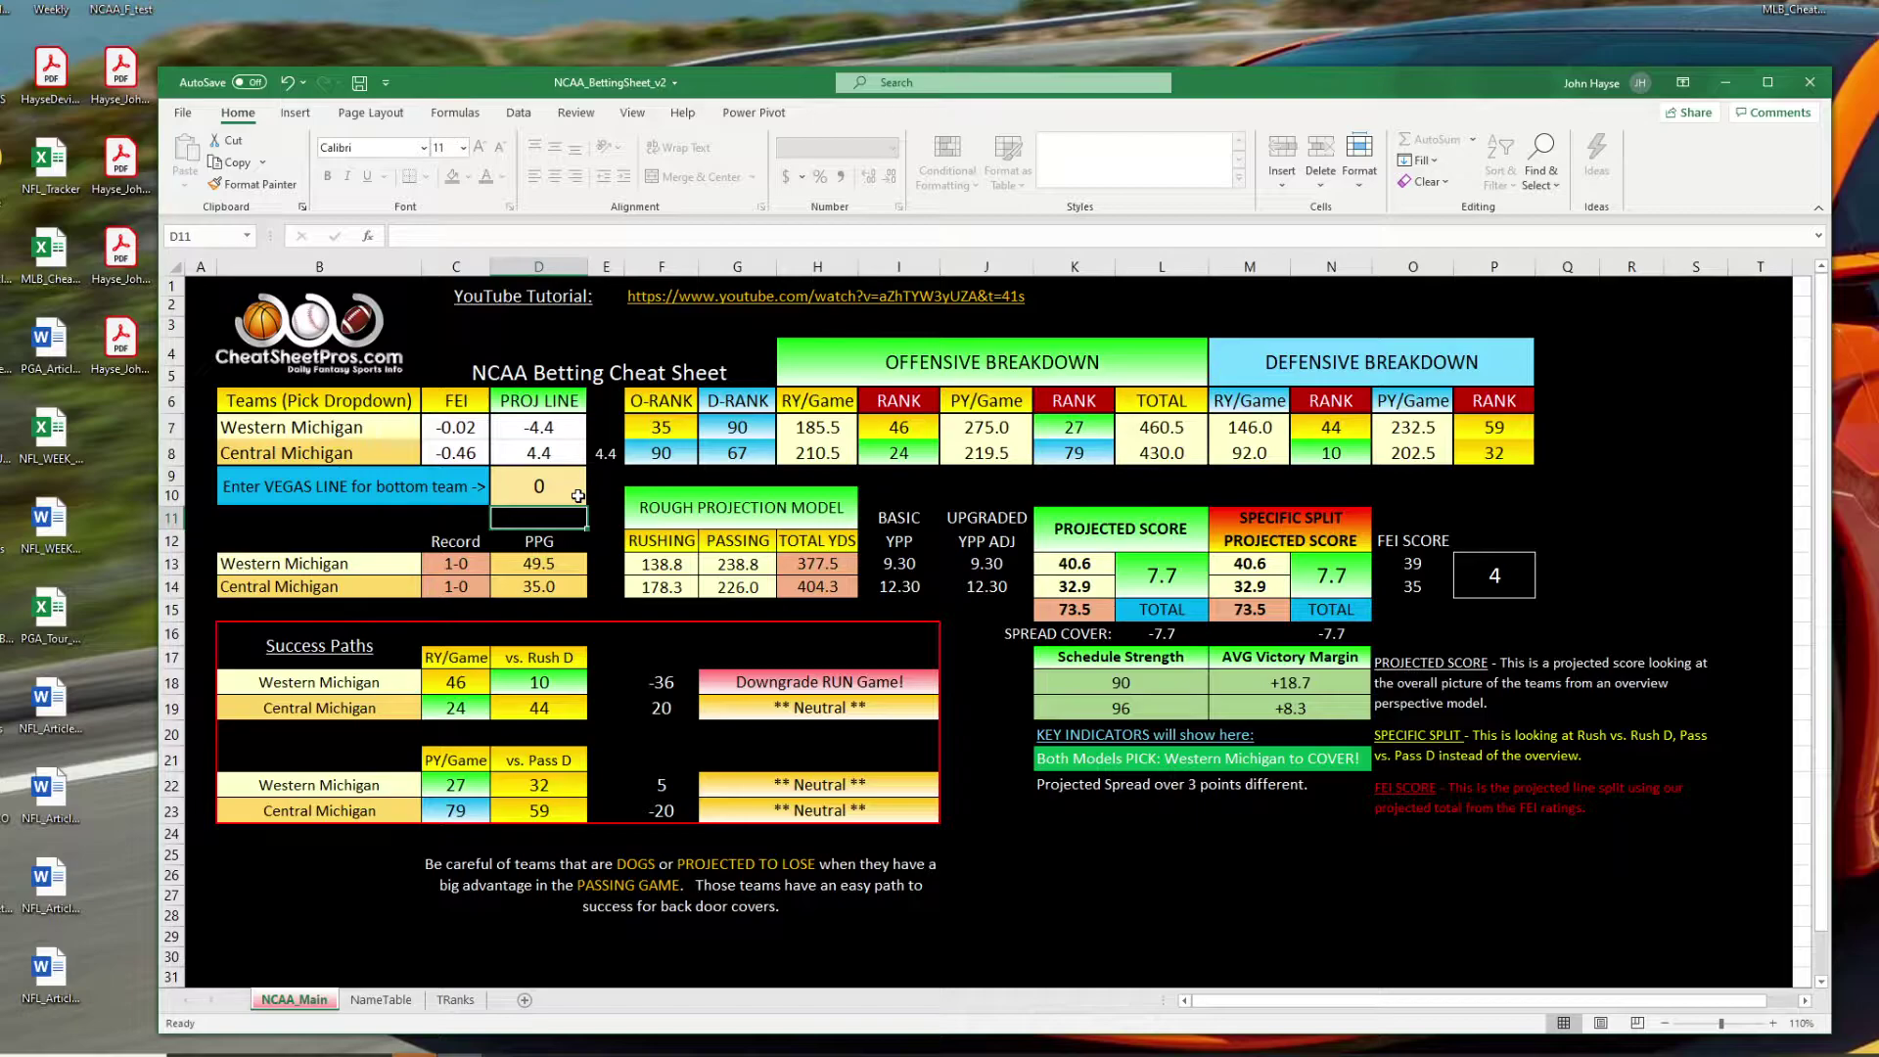
left_click_drag(409, 495, 493, 507)
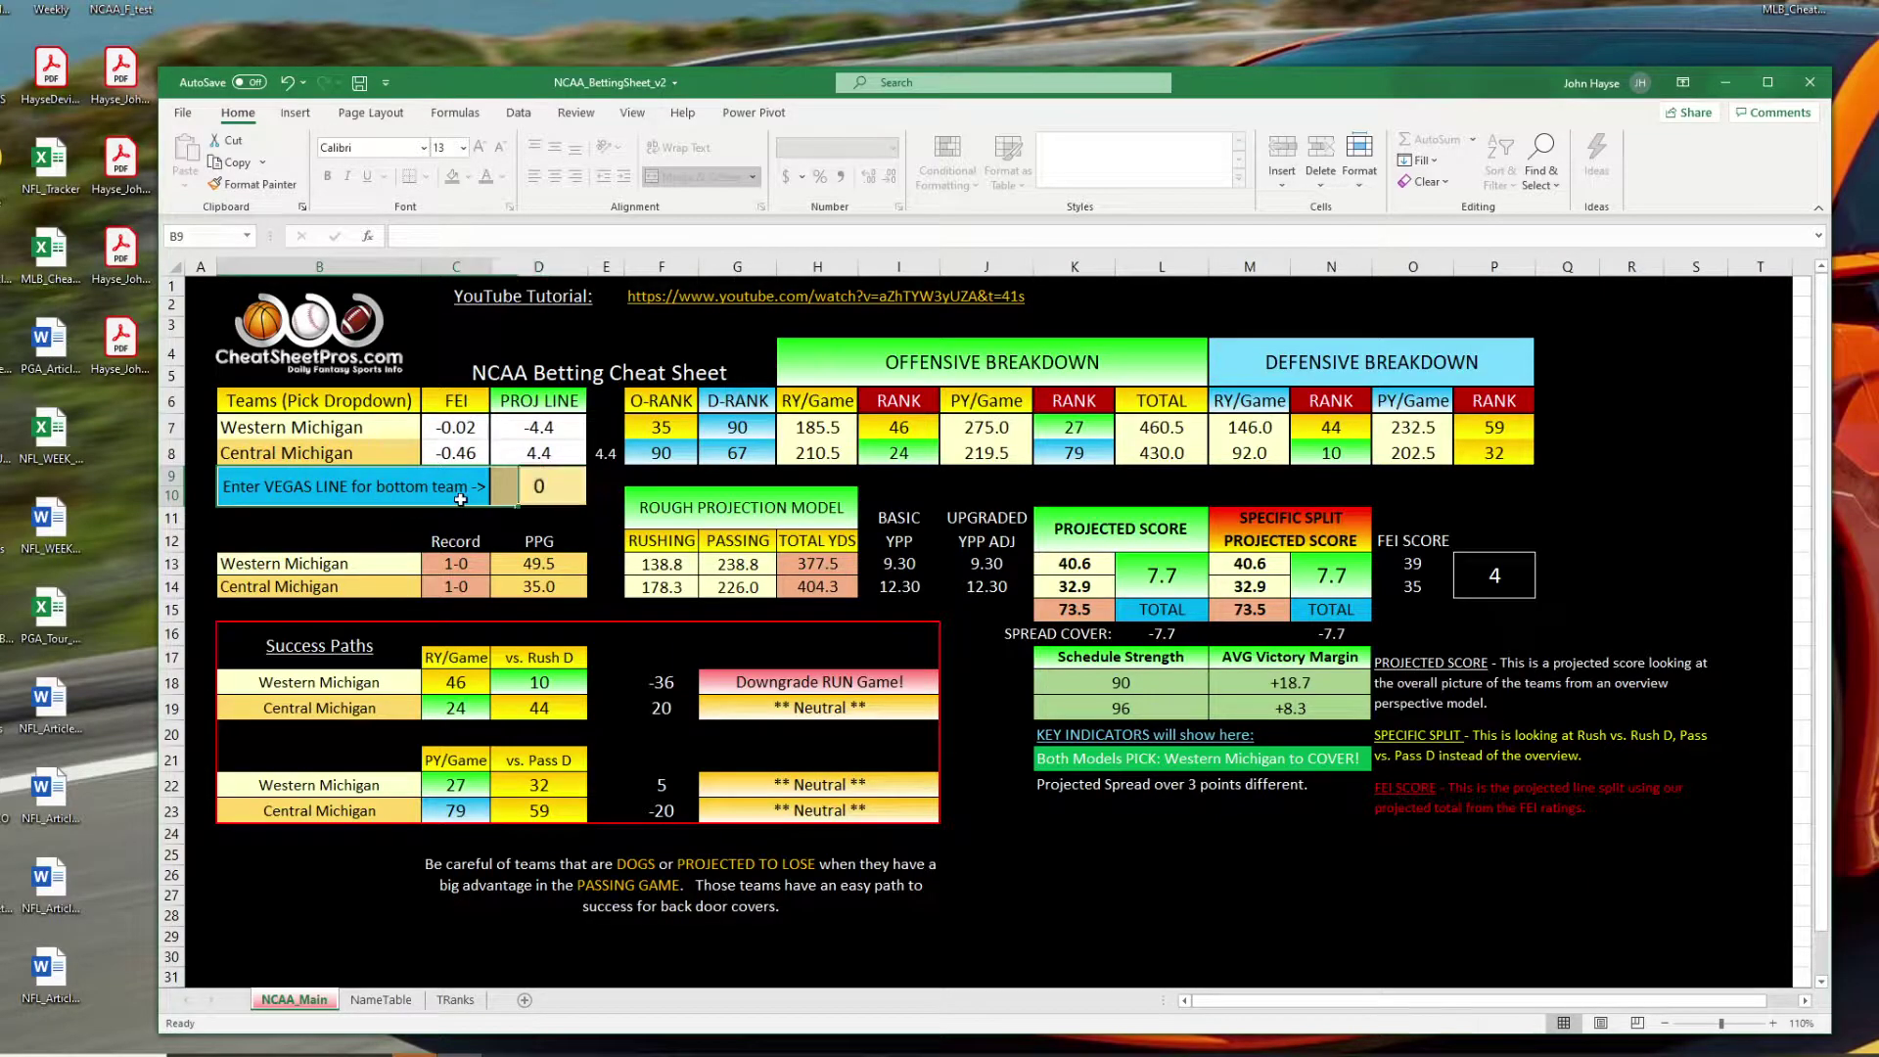
left_click(366, 428)
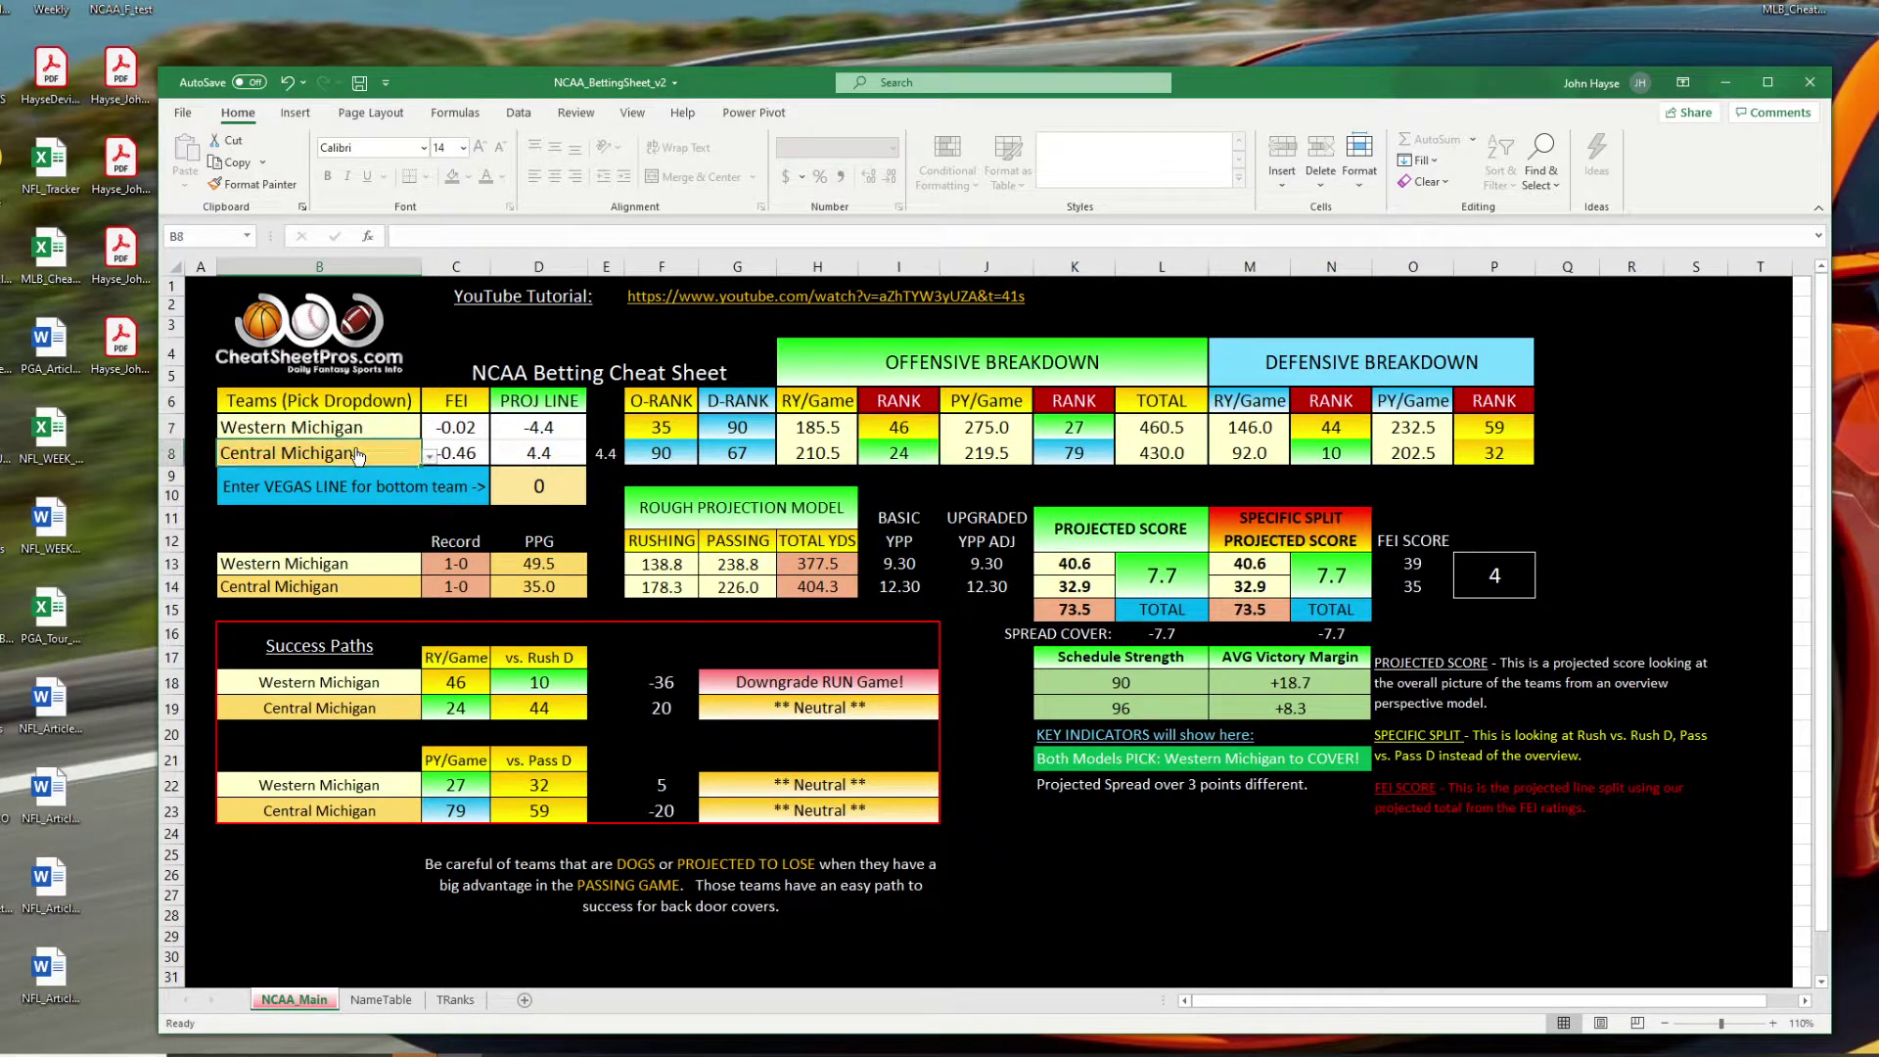
left_click(429, 440)
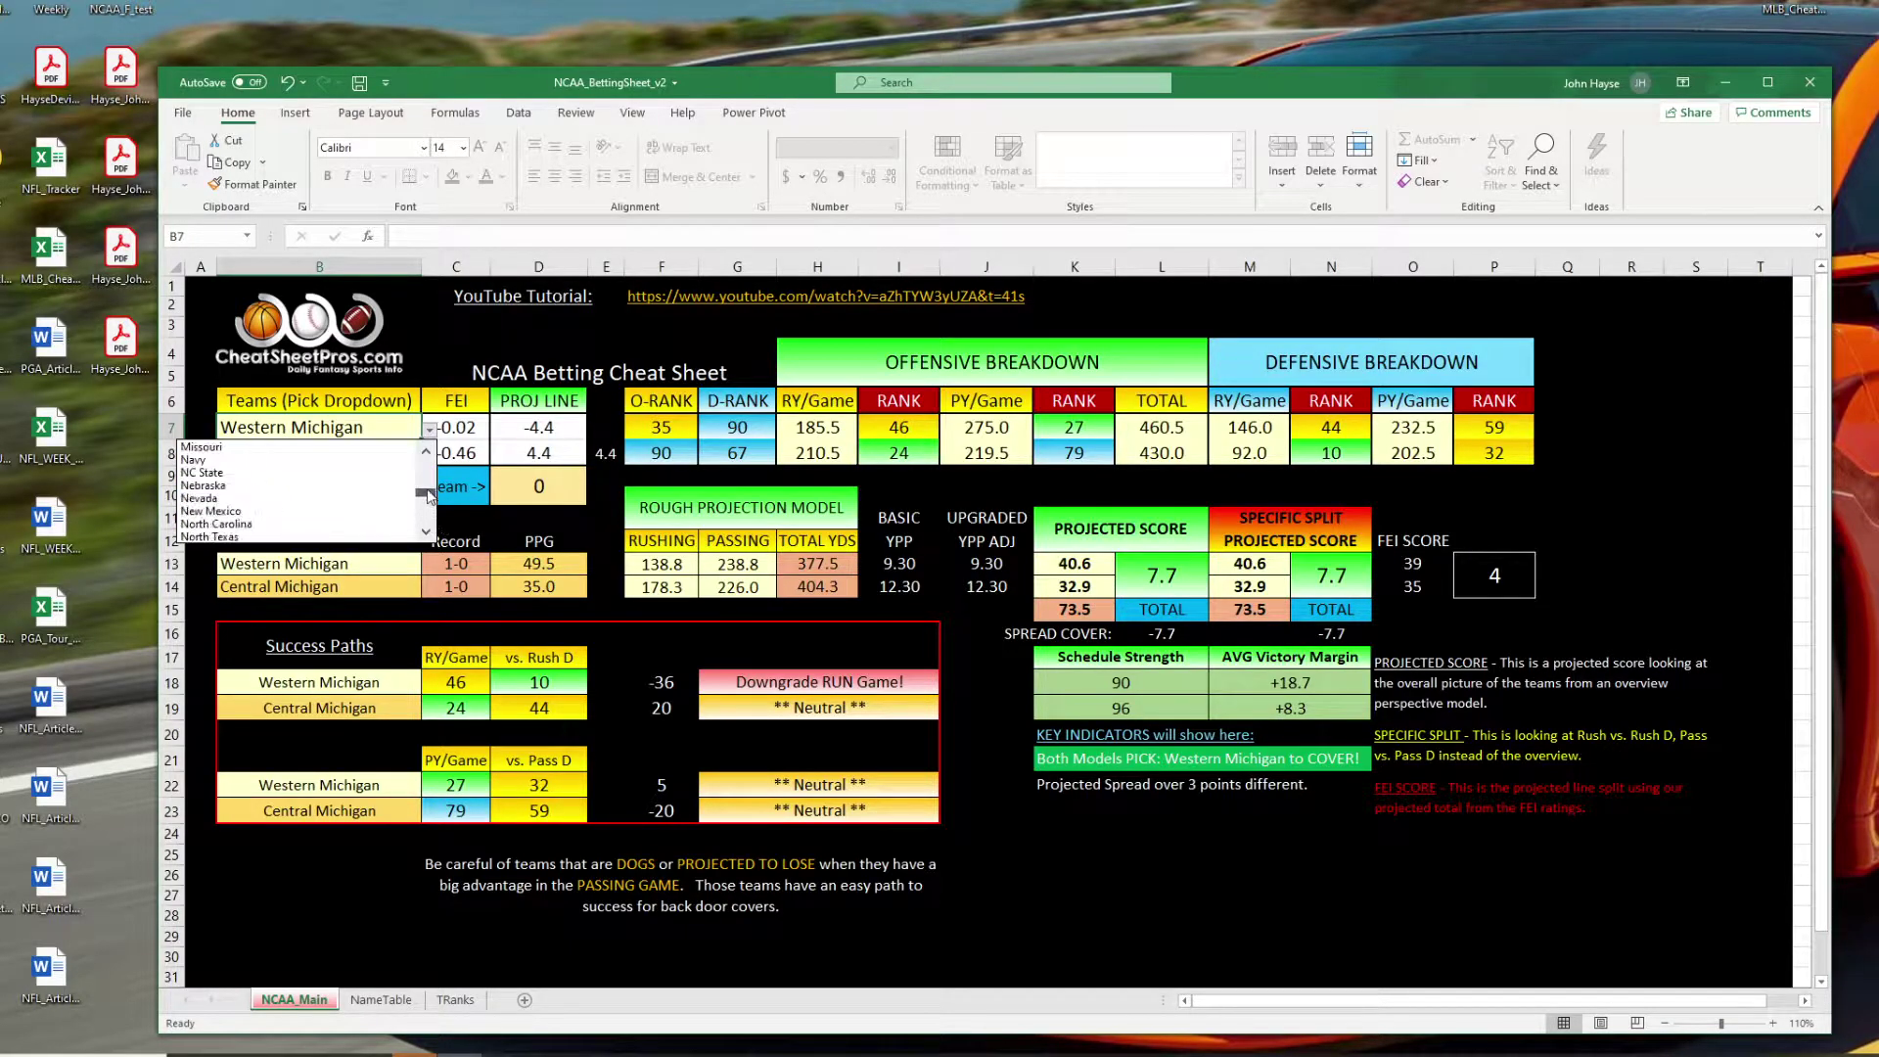
key("Escape")
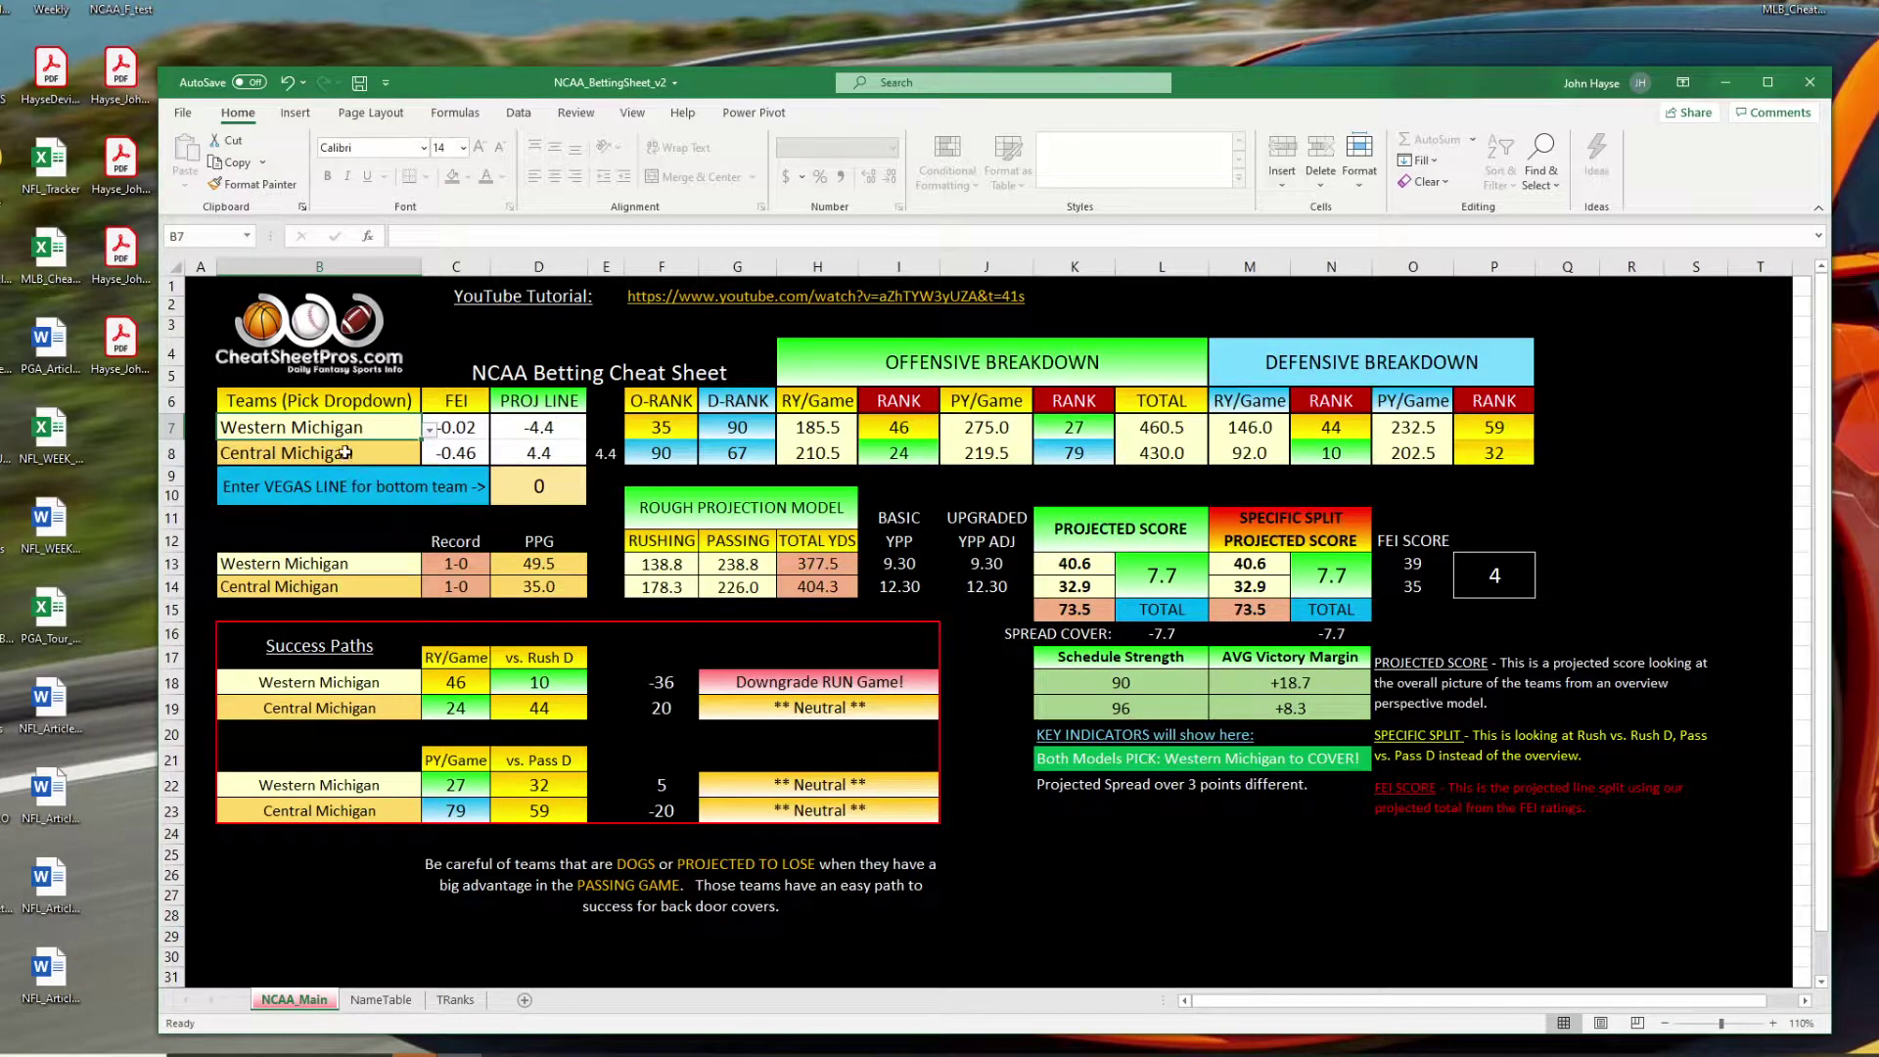
Try Vegas lines of -10 and 5 for the bottom team.
left_click(347, 488)
left_click(540, 487)
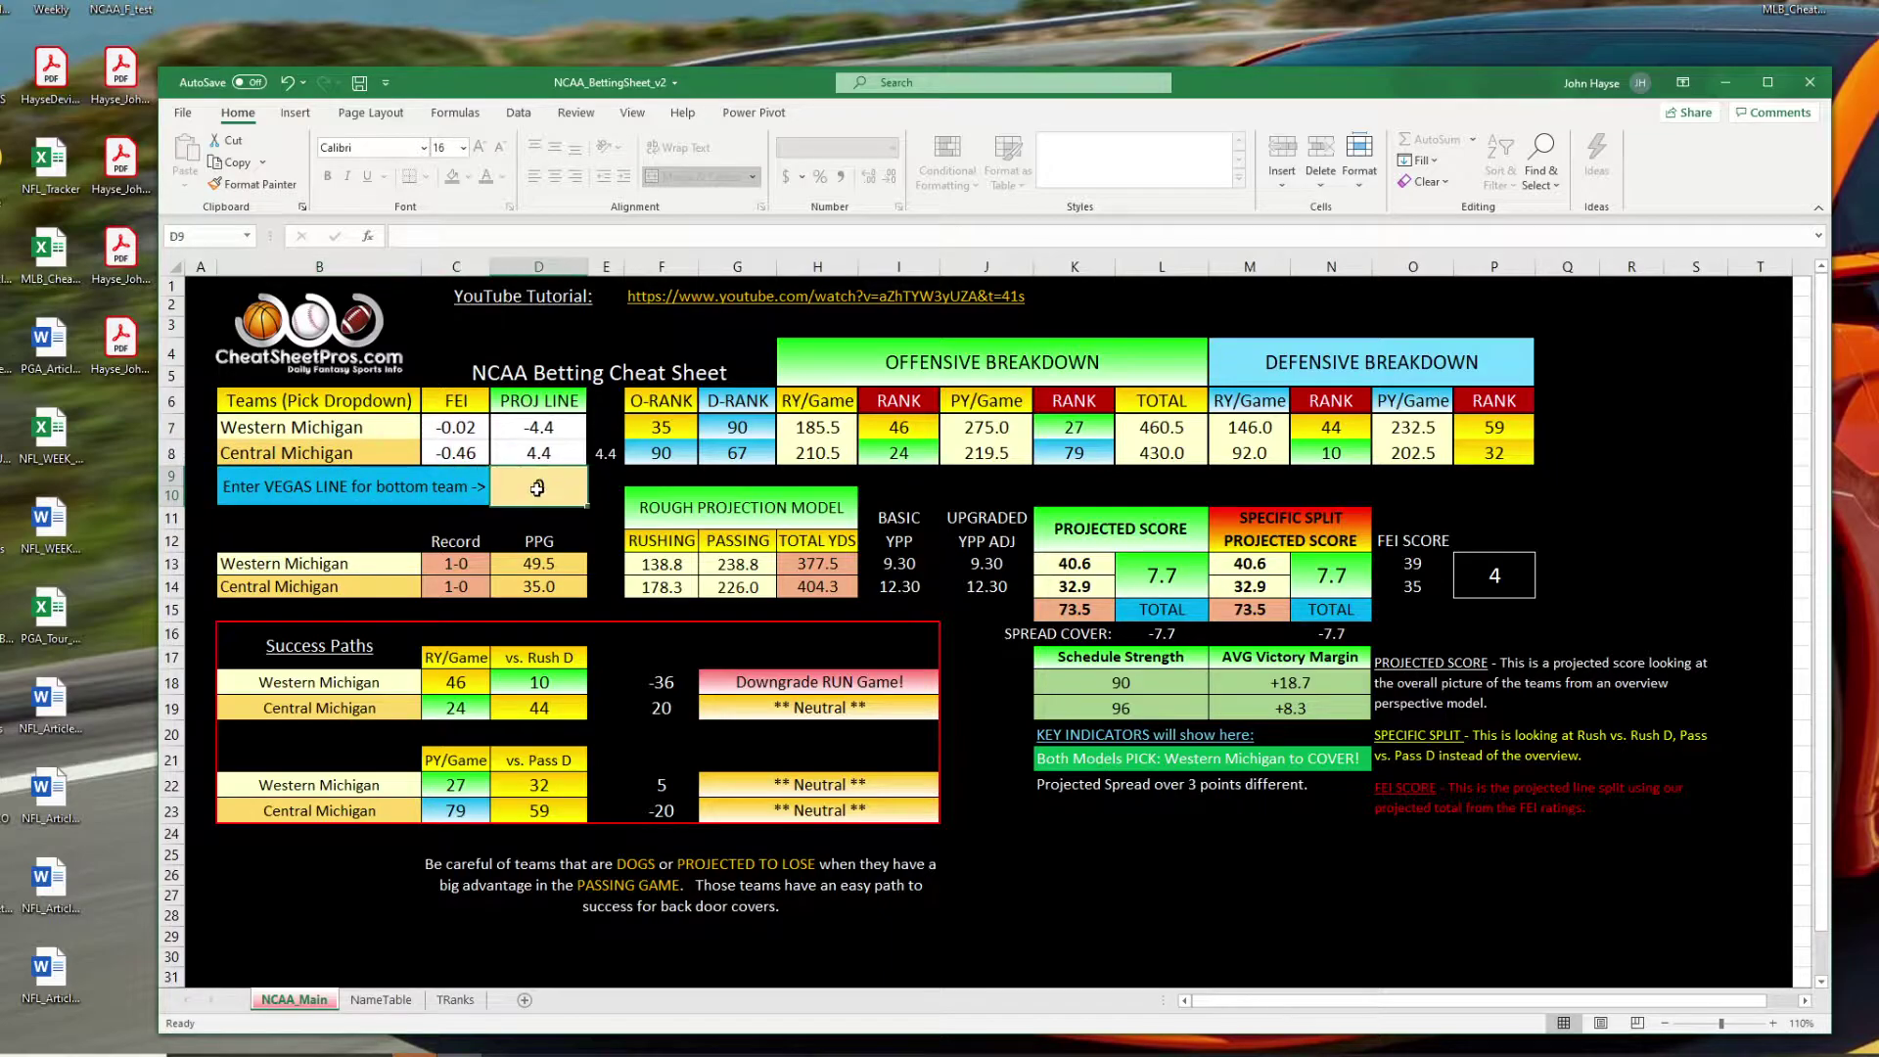
type("-10")
key("ctrl+Return")
type("5")
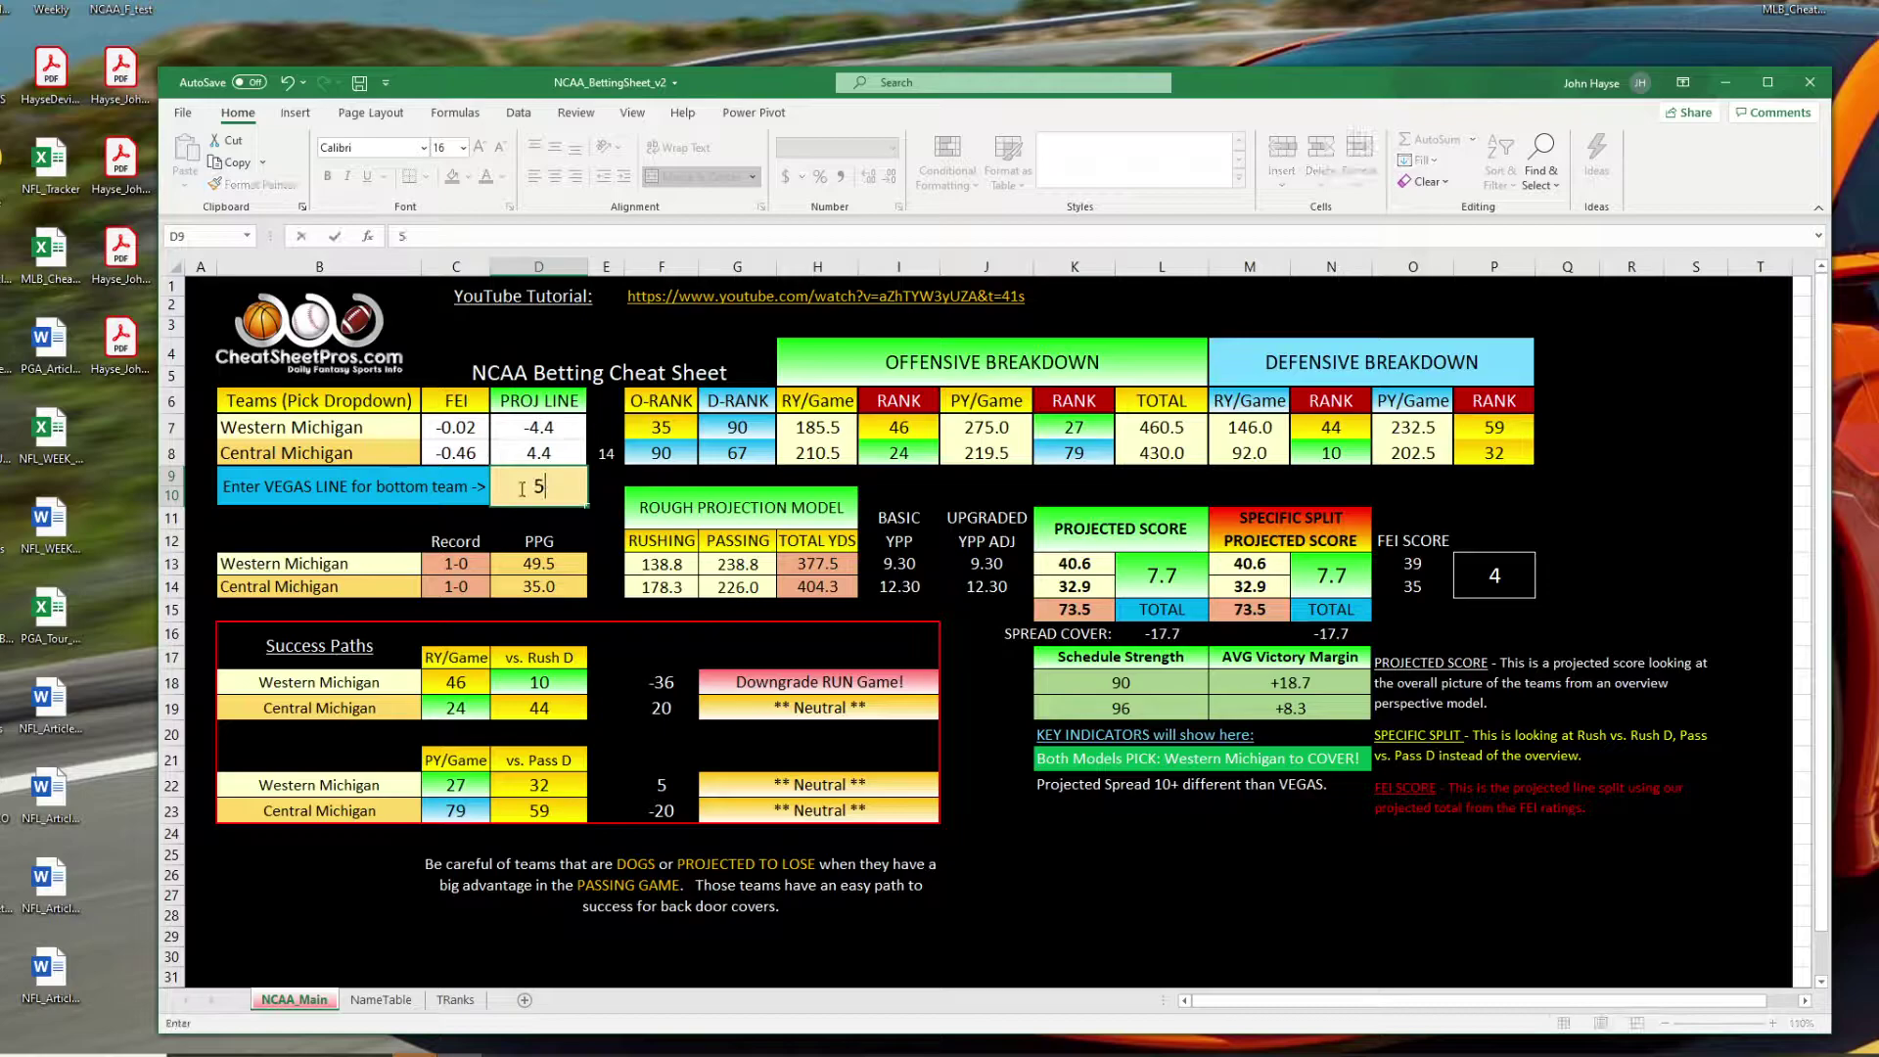
key("Return")
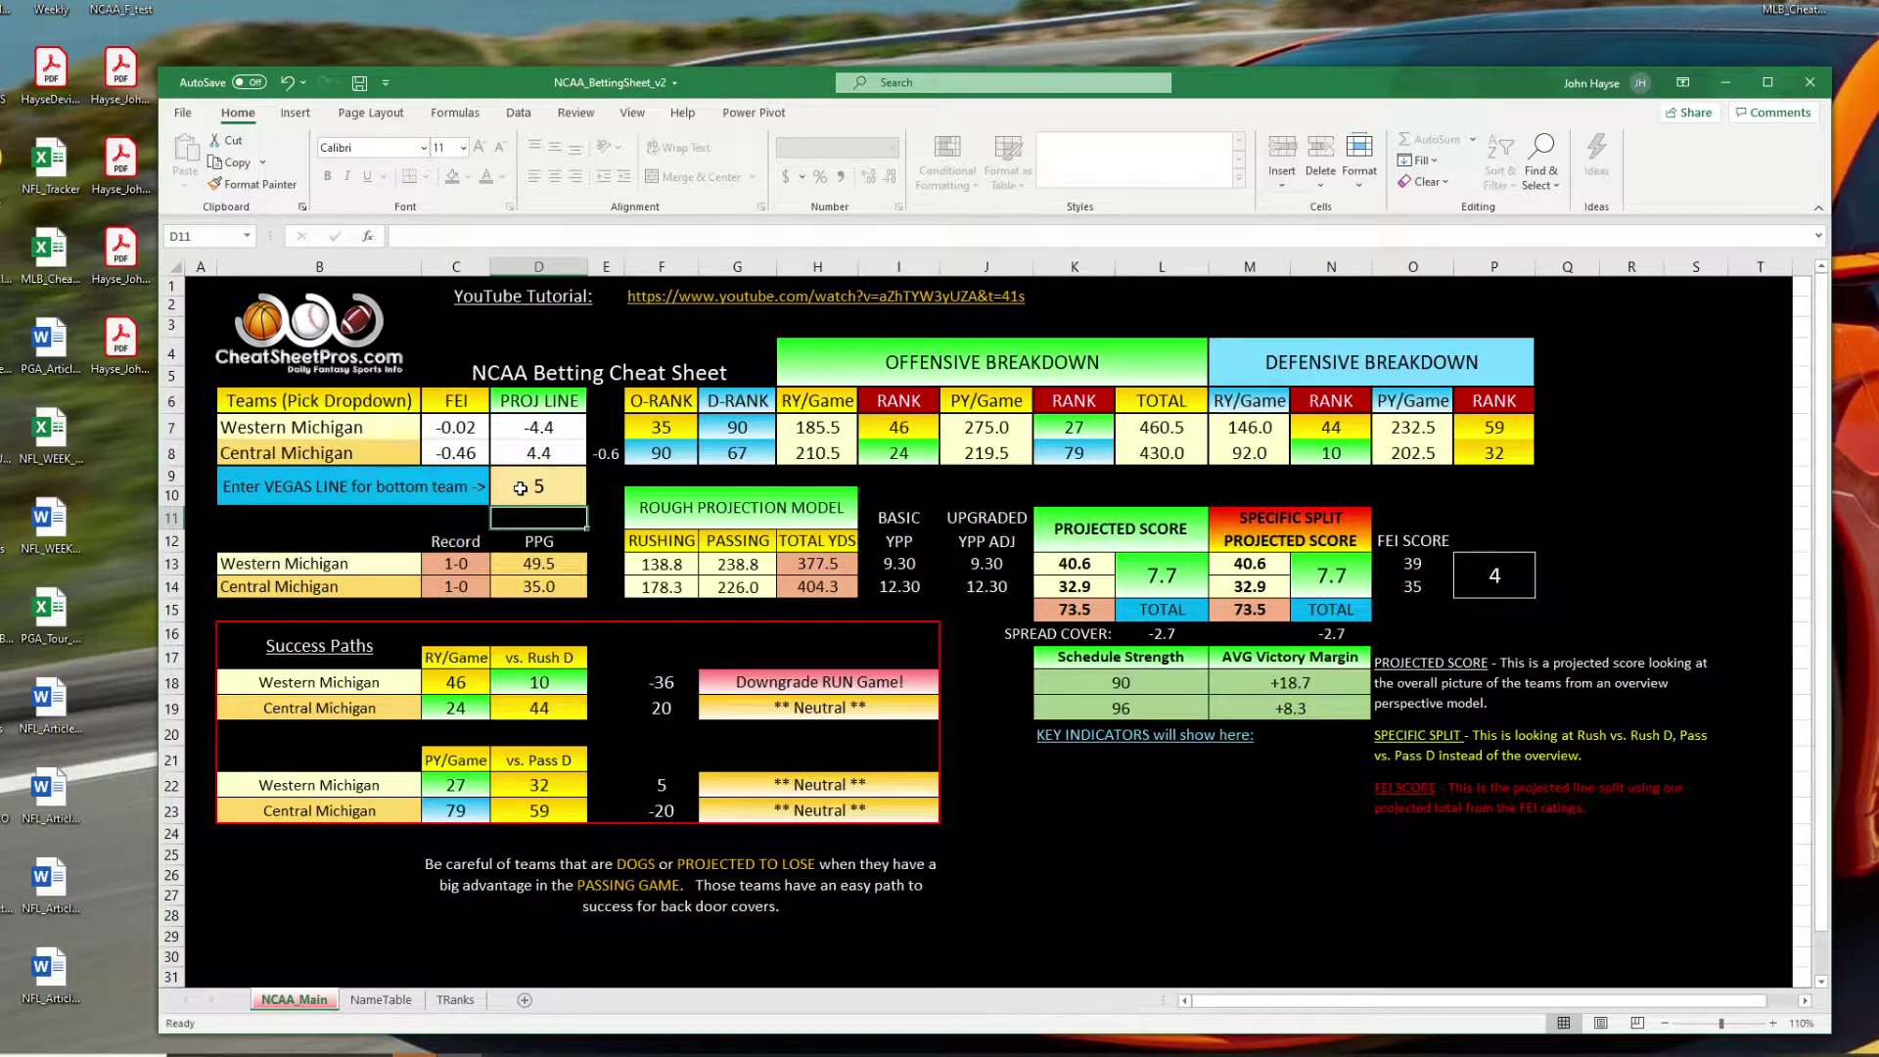
Try a Vegas line of -1.5 for the bottom team, and reset it to 0.
left_click(521, 489)
type("-1.5")
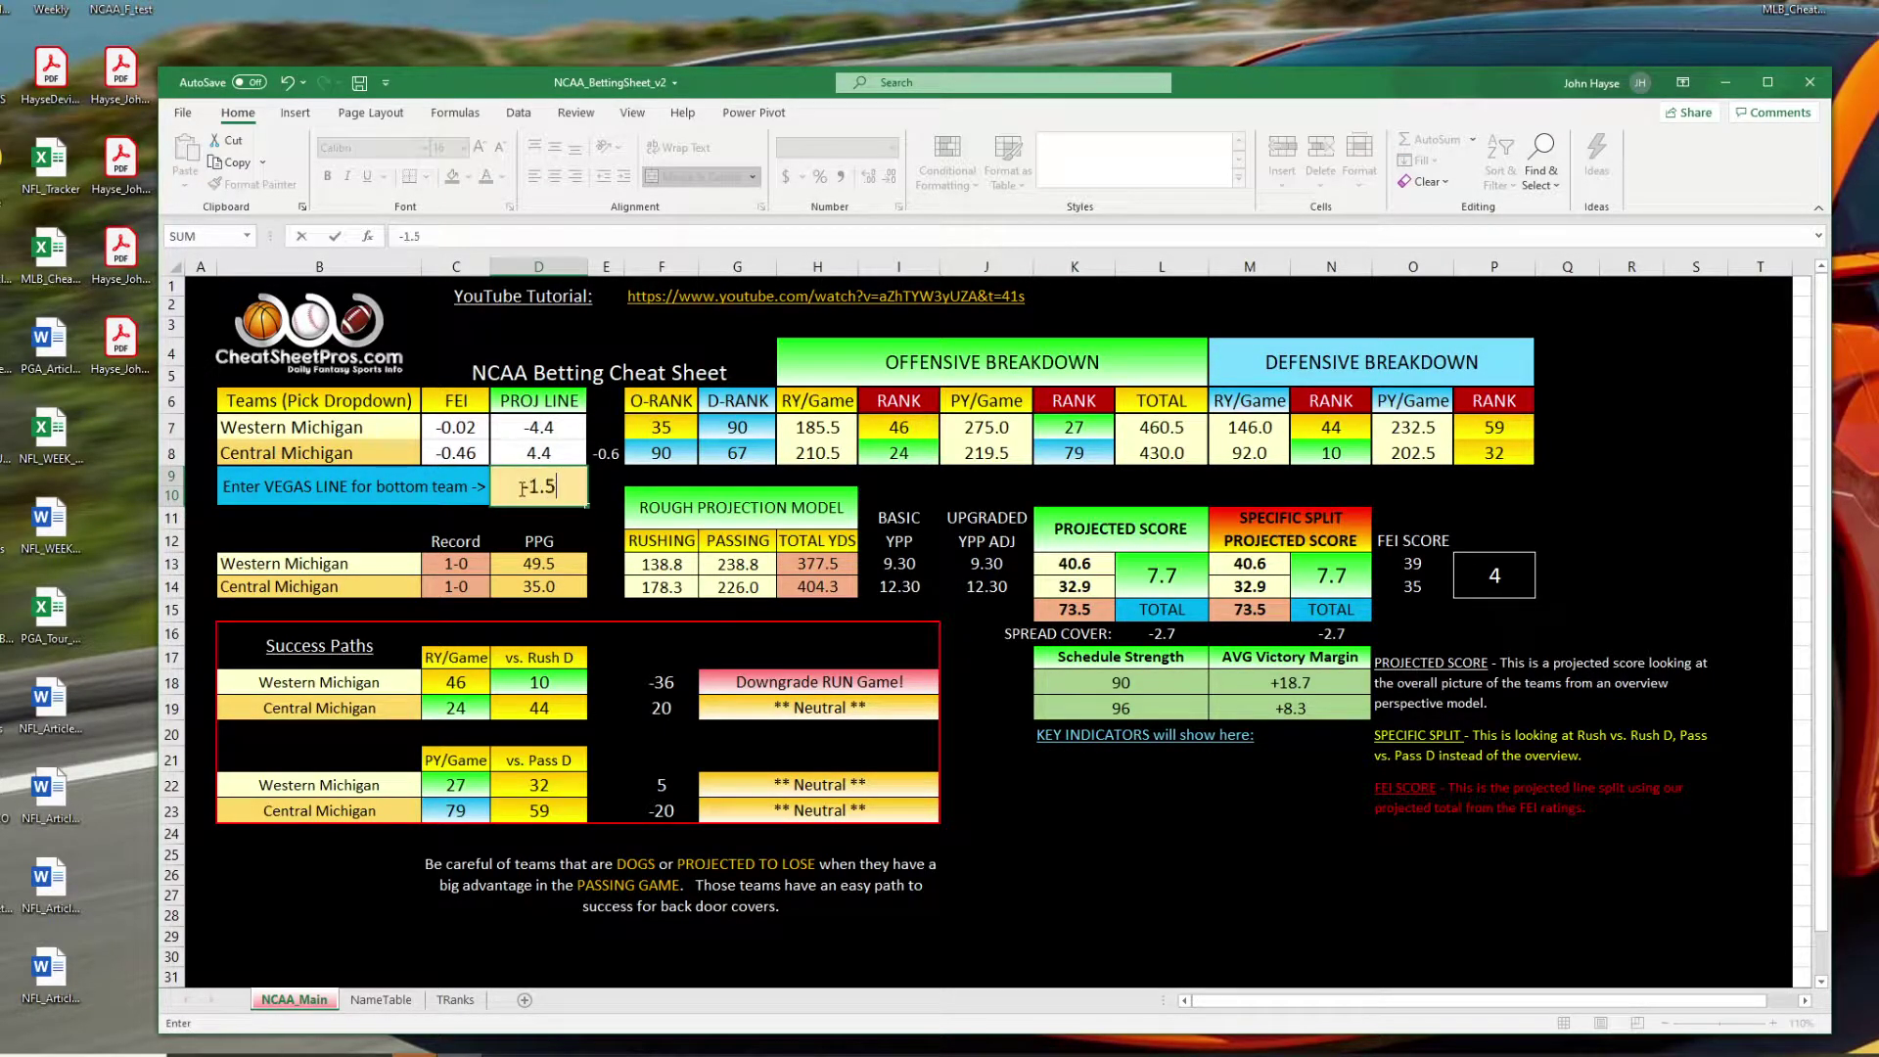
key("Return")
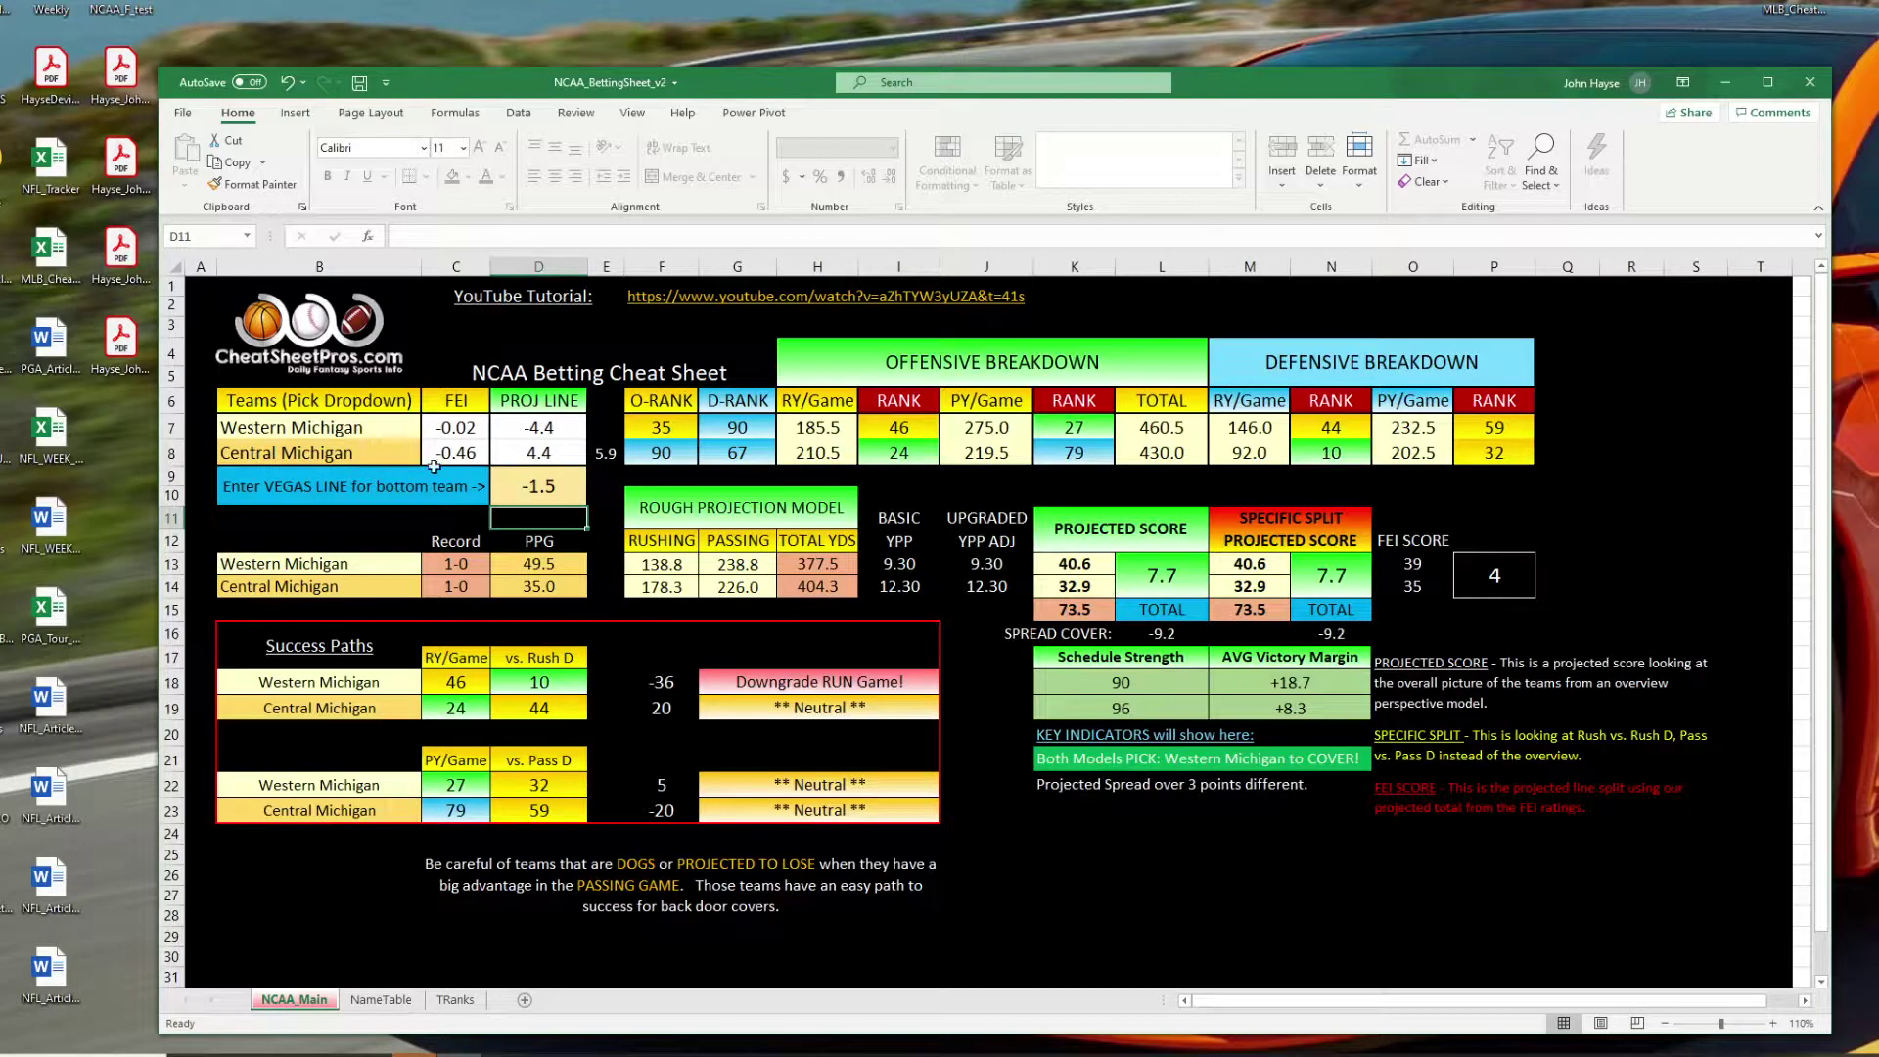
left_click(531, 492)
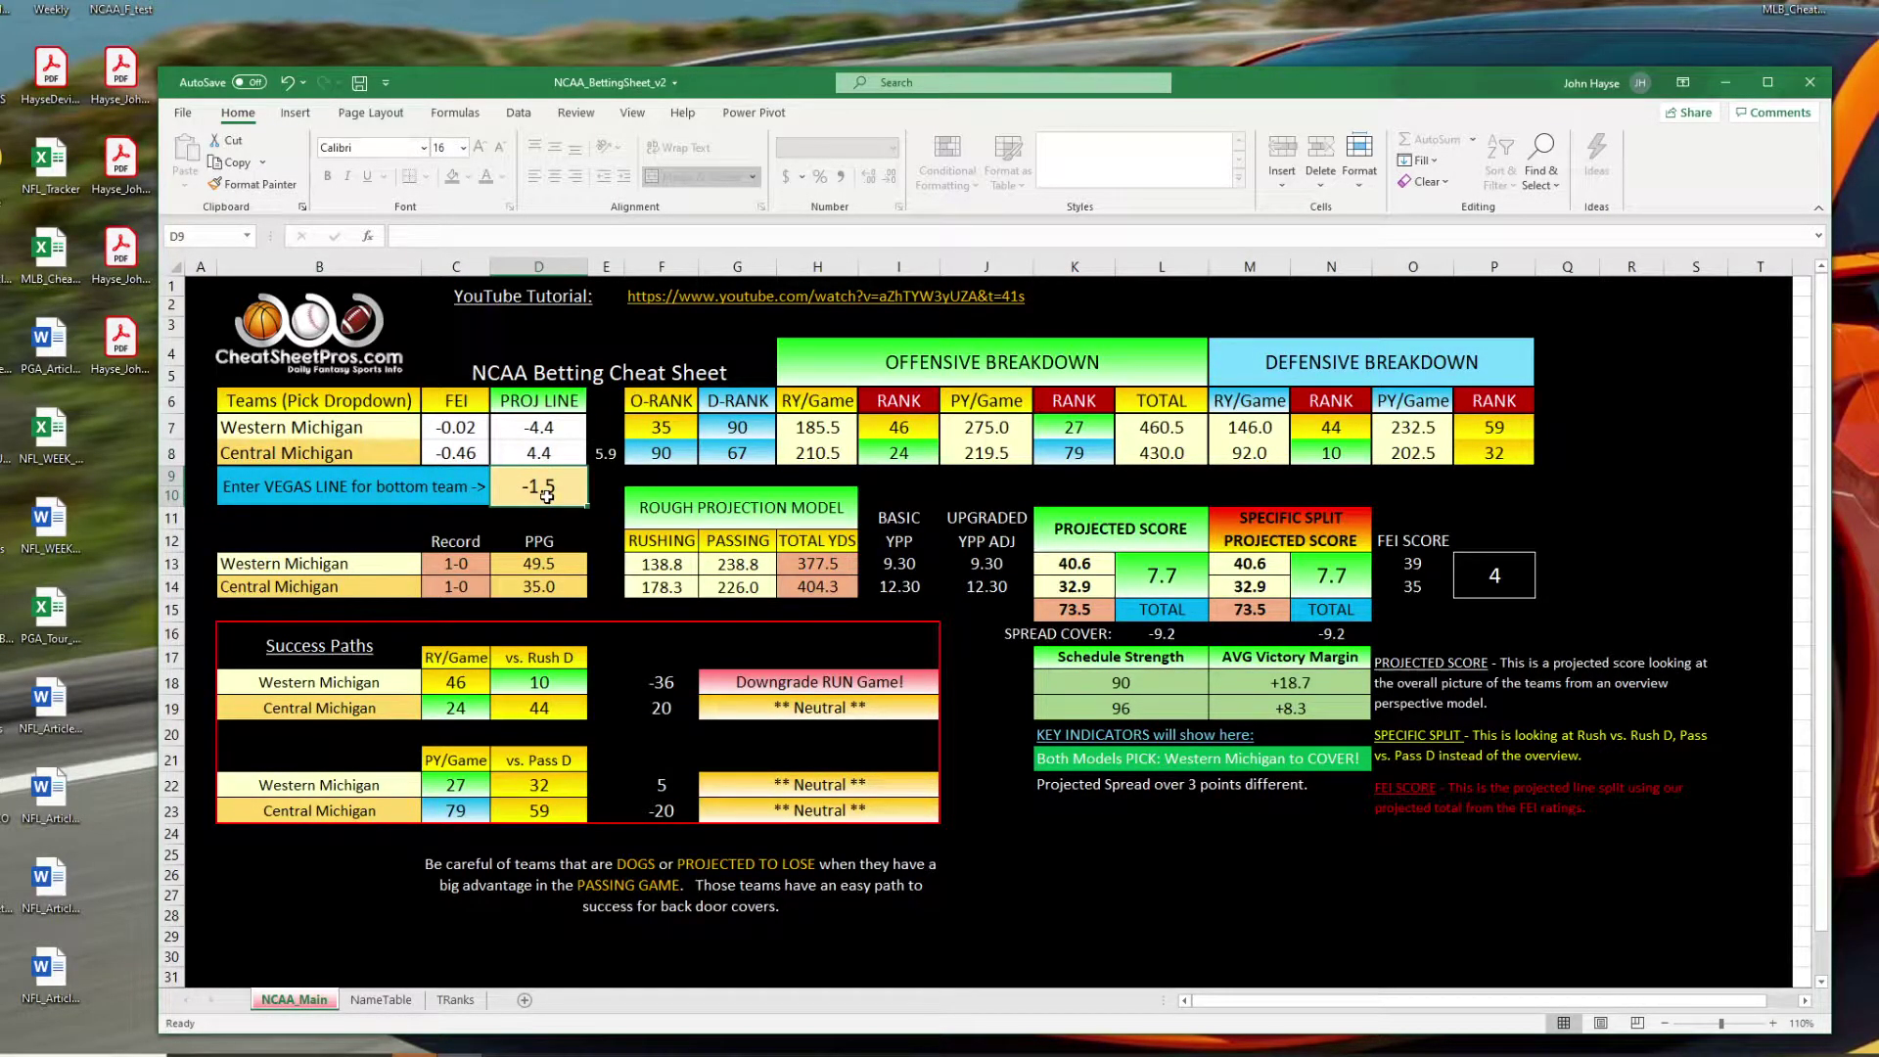
type("0")
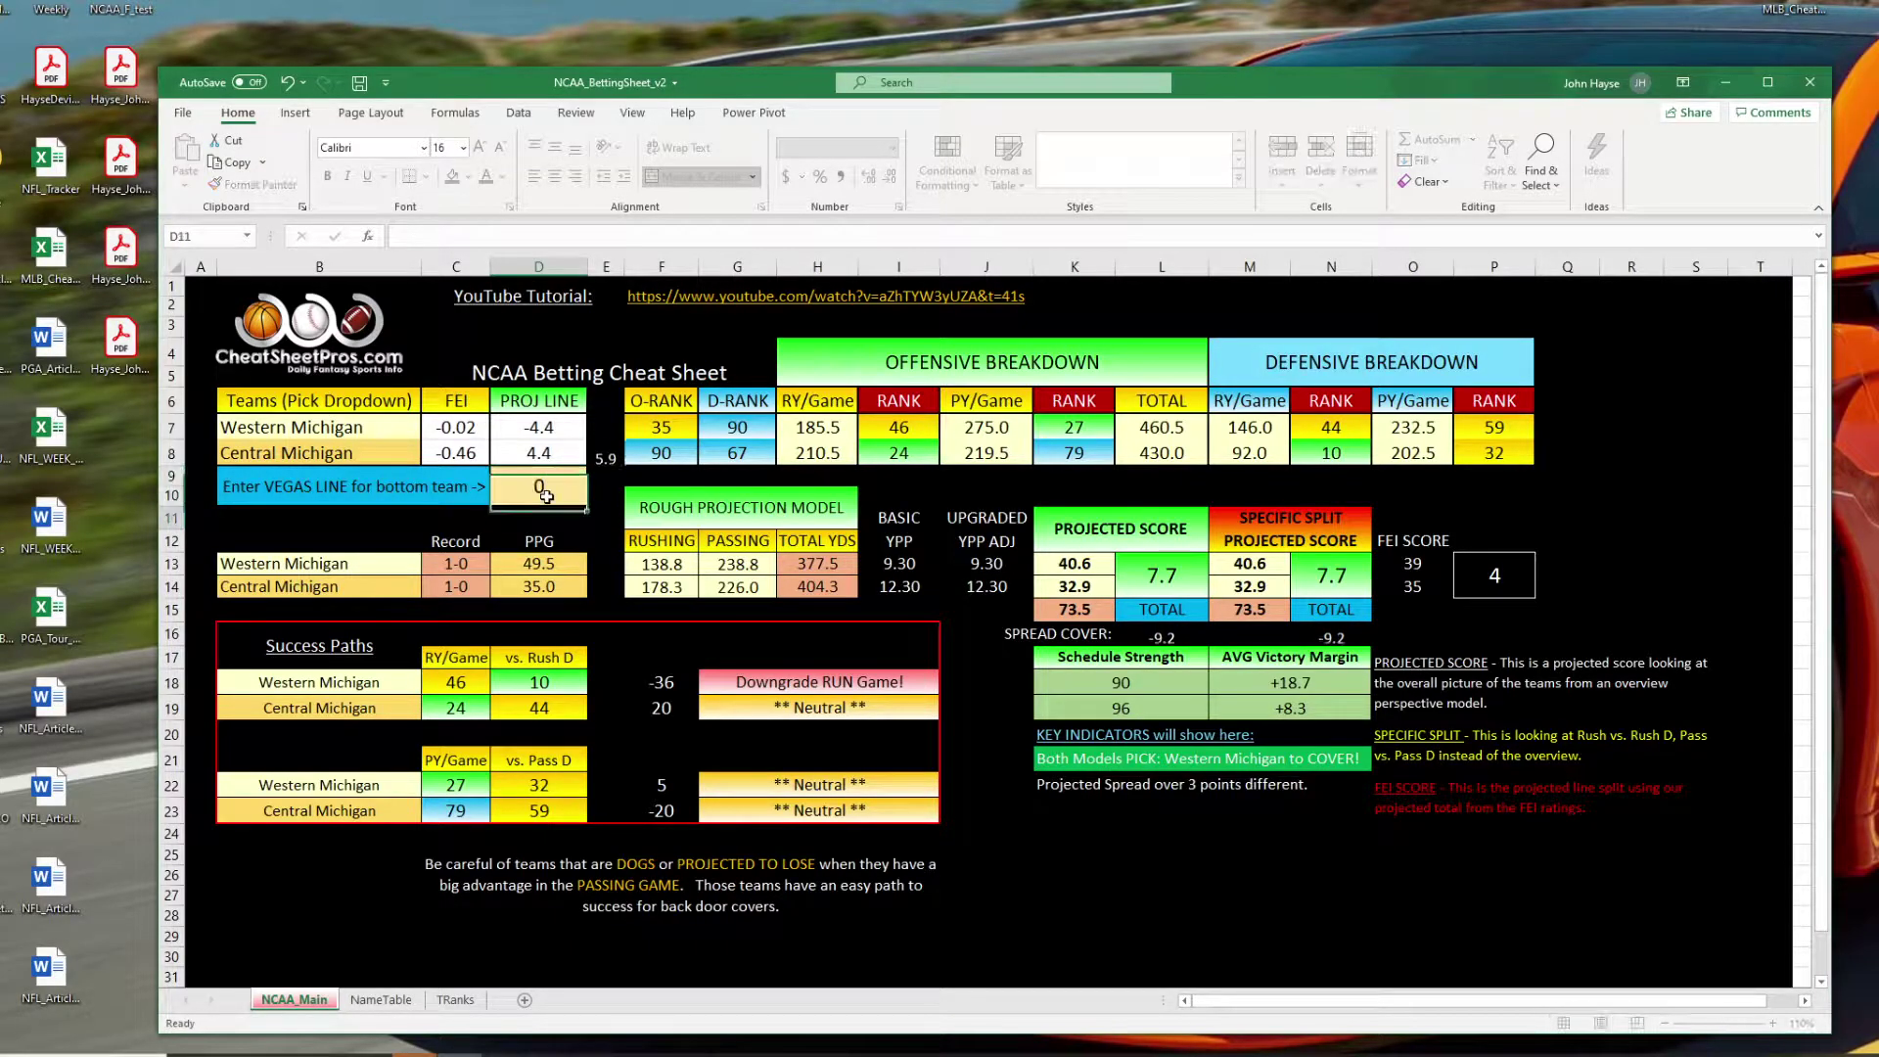
key("Return")
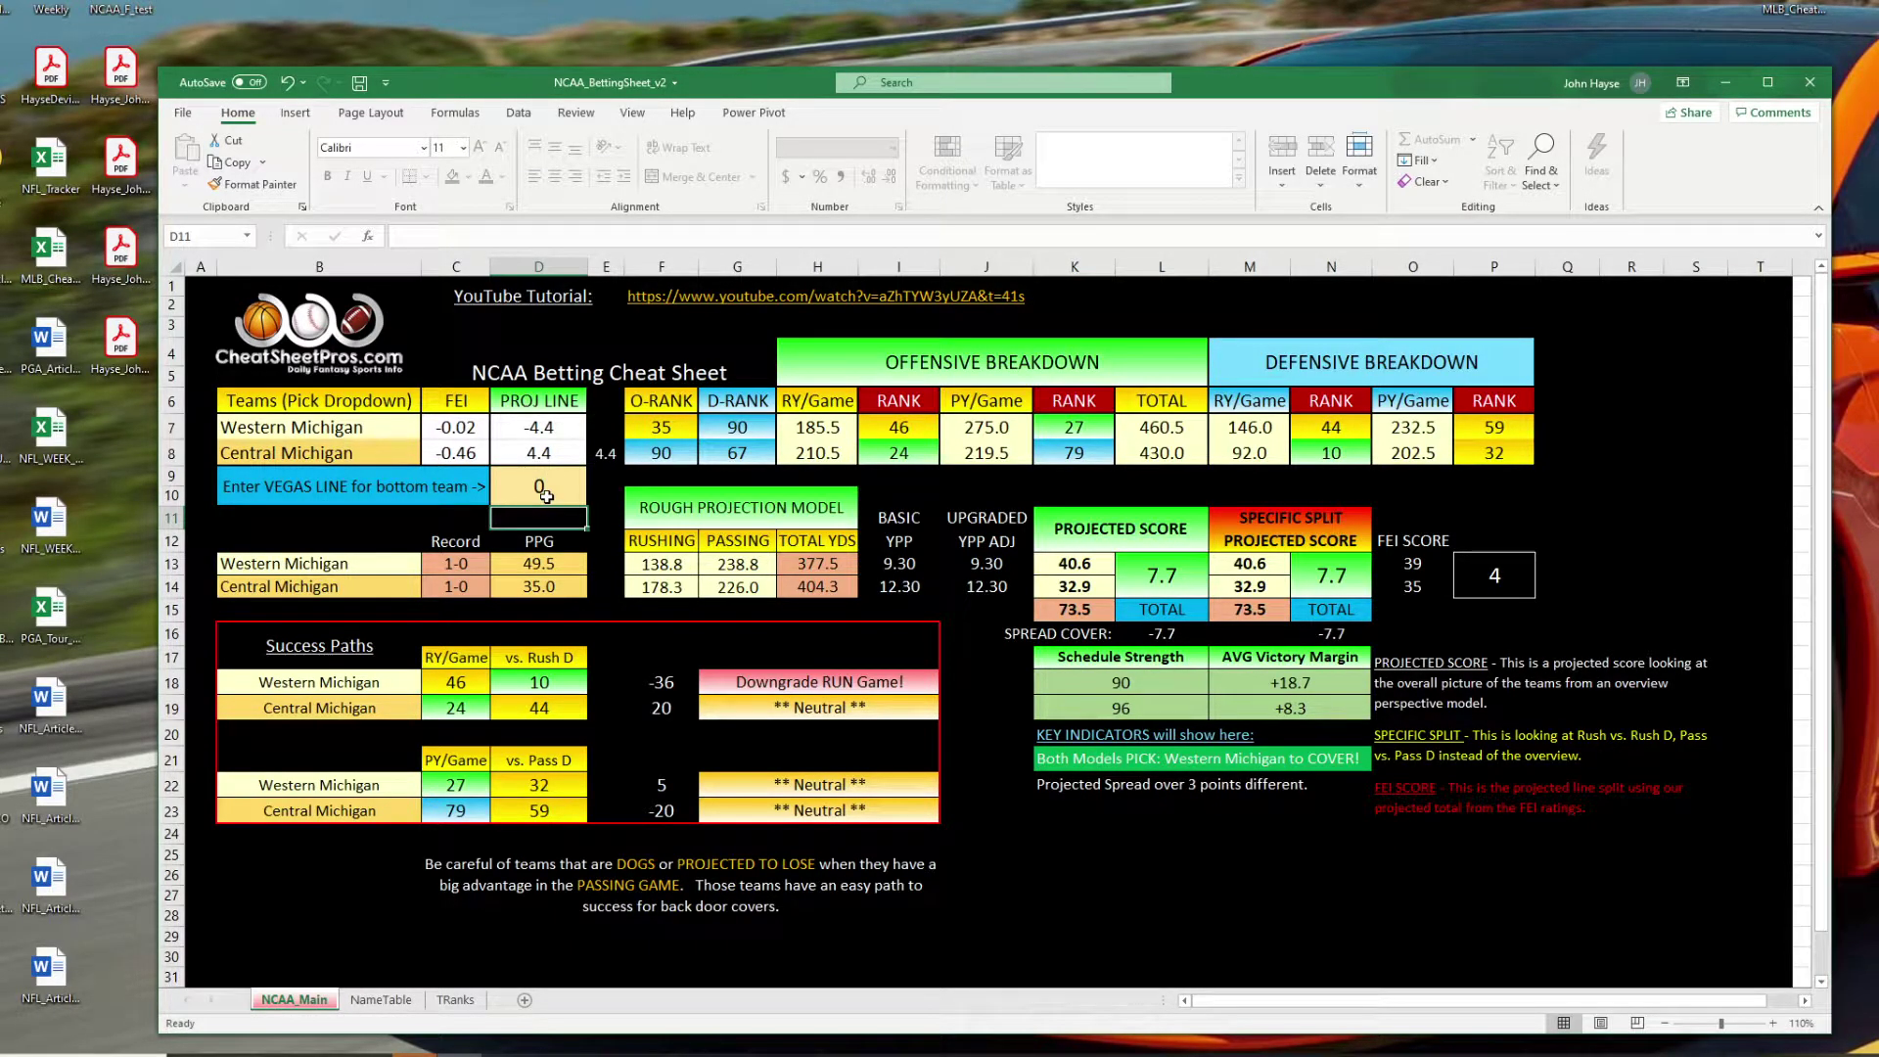
Set the Vegas line for the bottom team to -1.5.
left_click(543, 494)
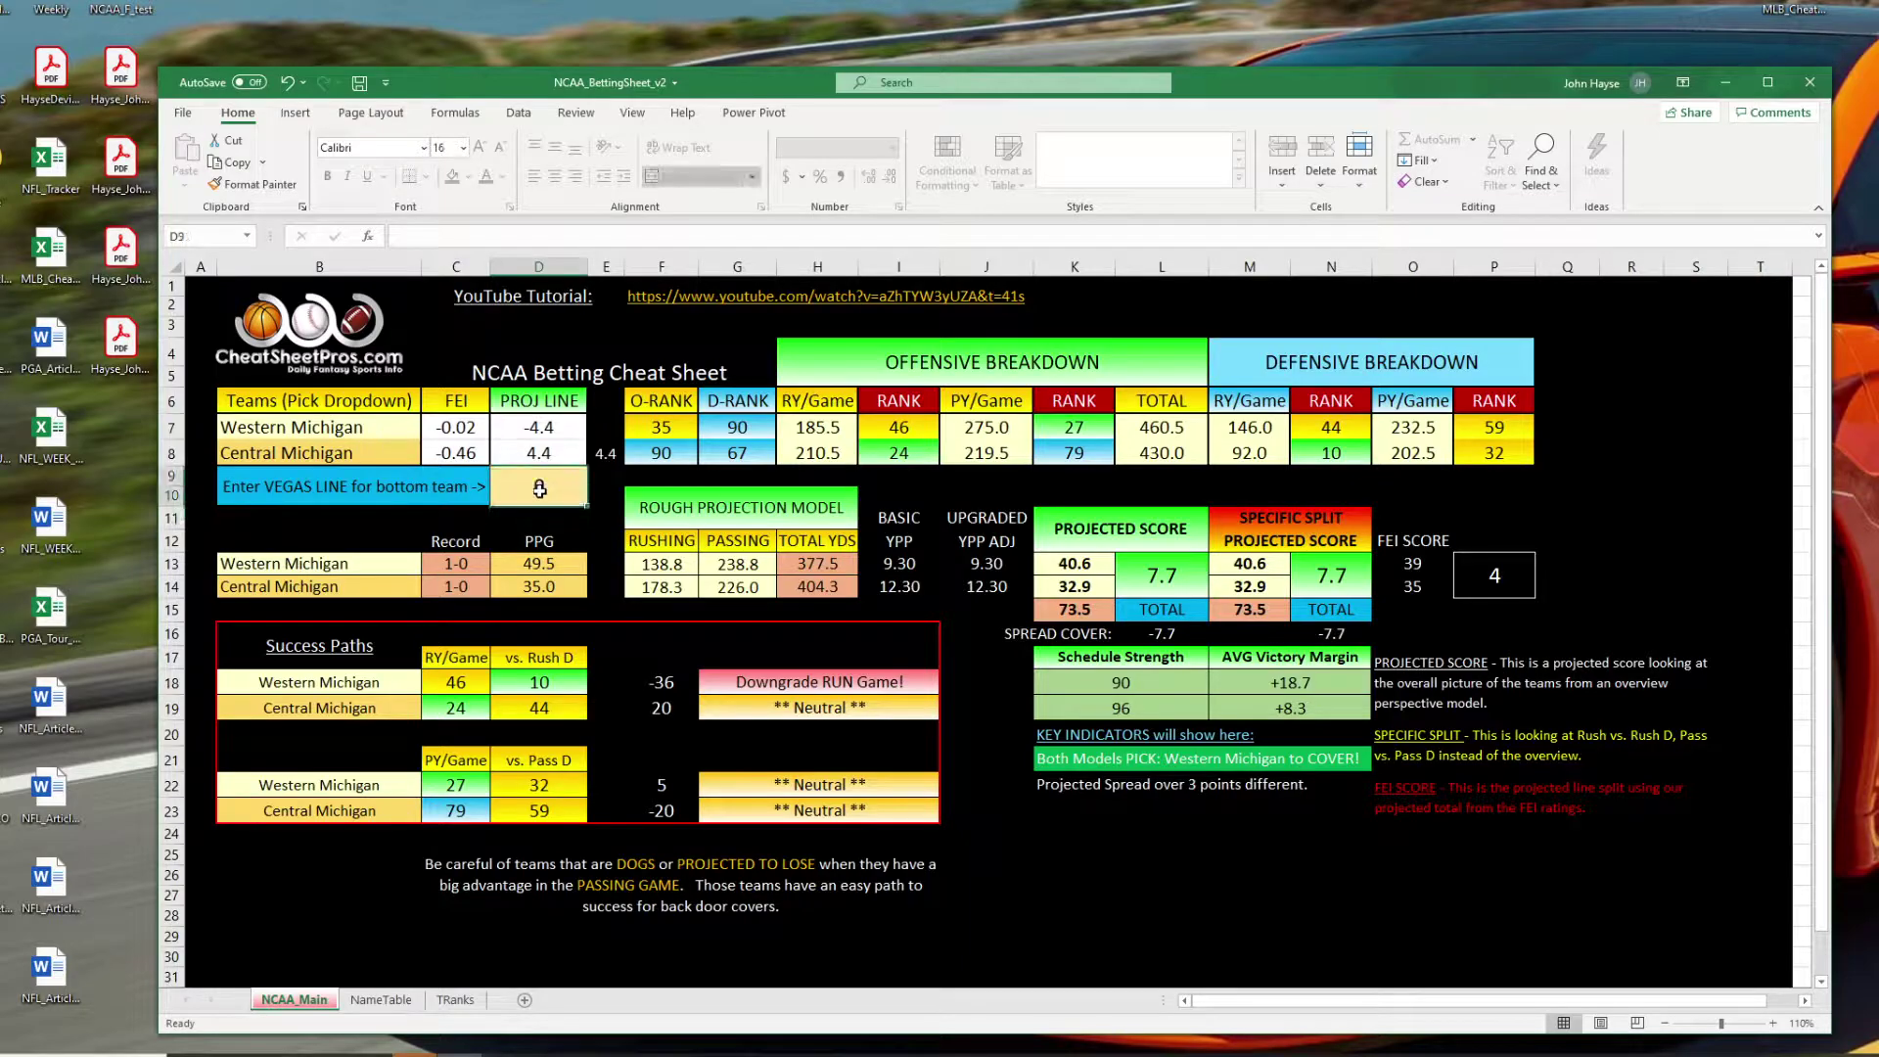
type("-1.5")
key("Return")
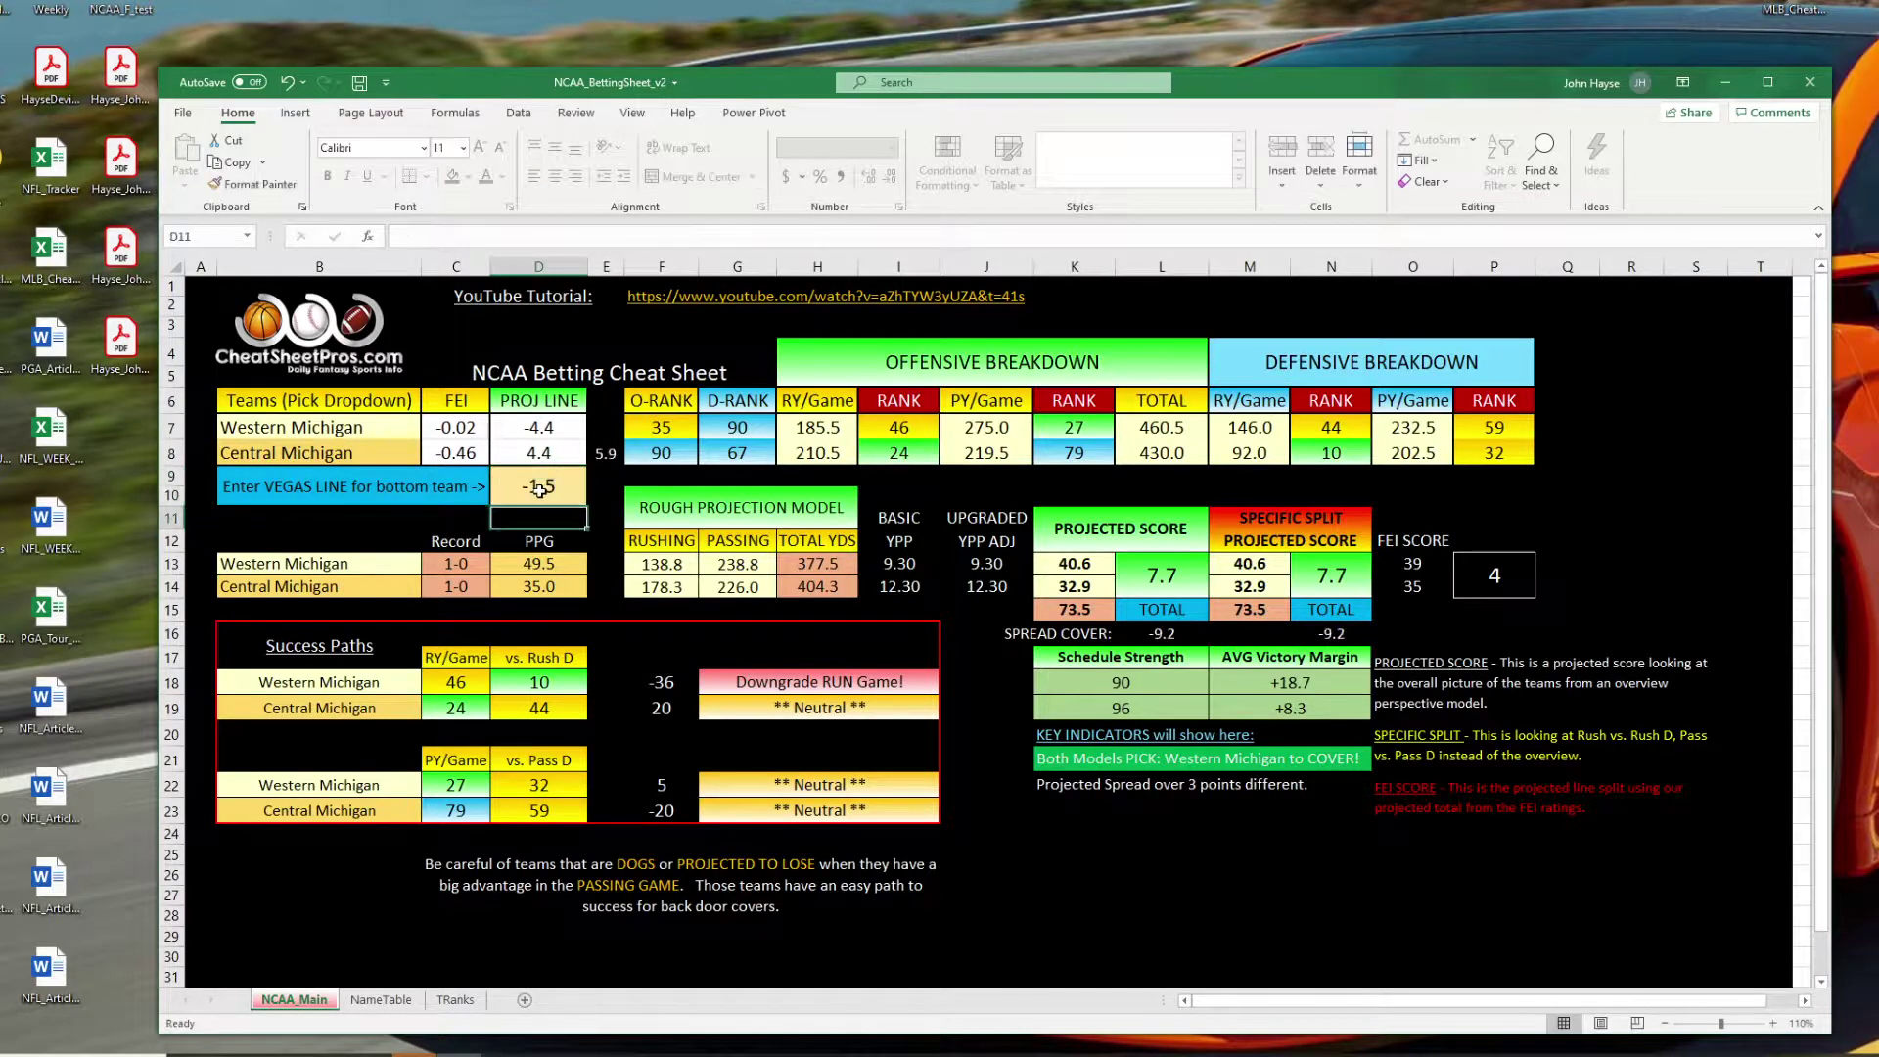
Compare both teams' projected lines with the entered Vegas line and check the difference beside them.
left_click(605, 455)
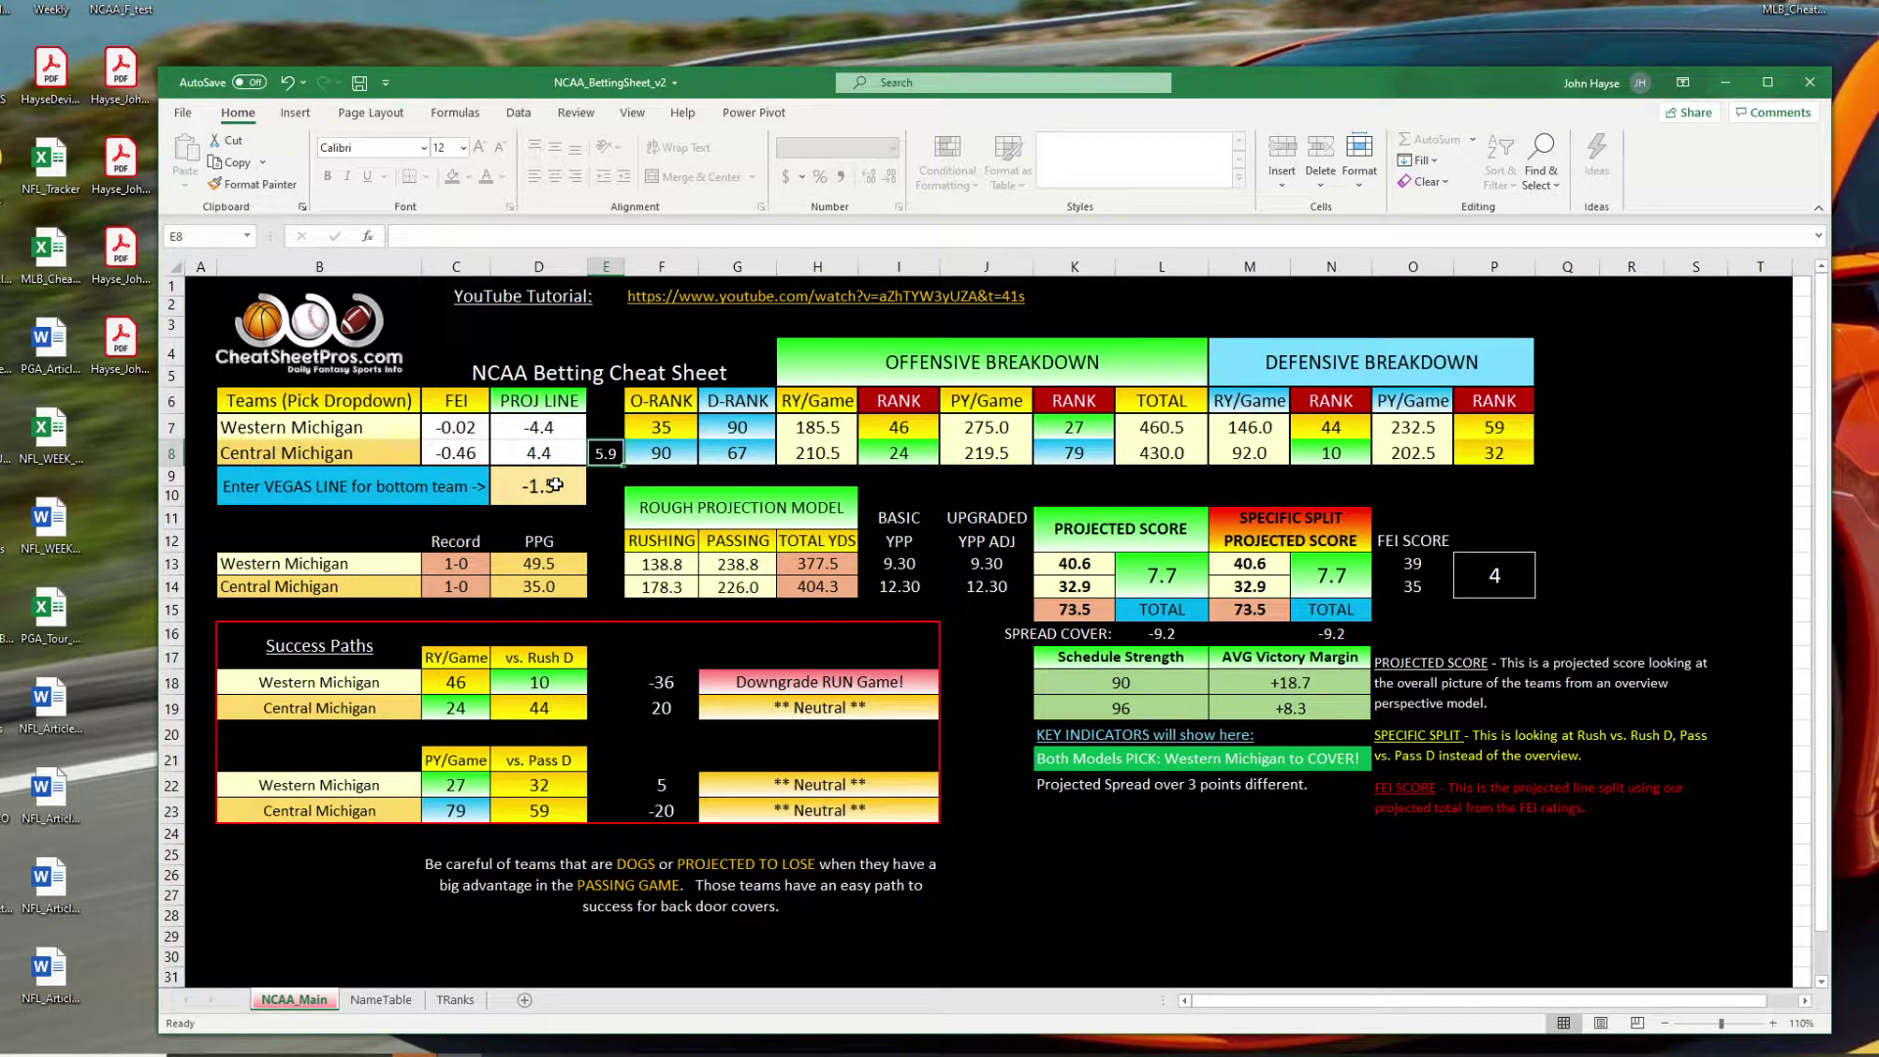
left_click(356, 460)
left_click(548, 496)
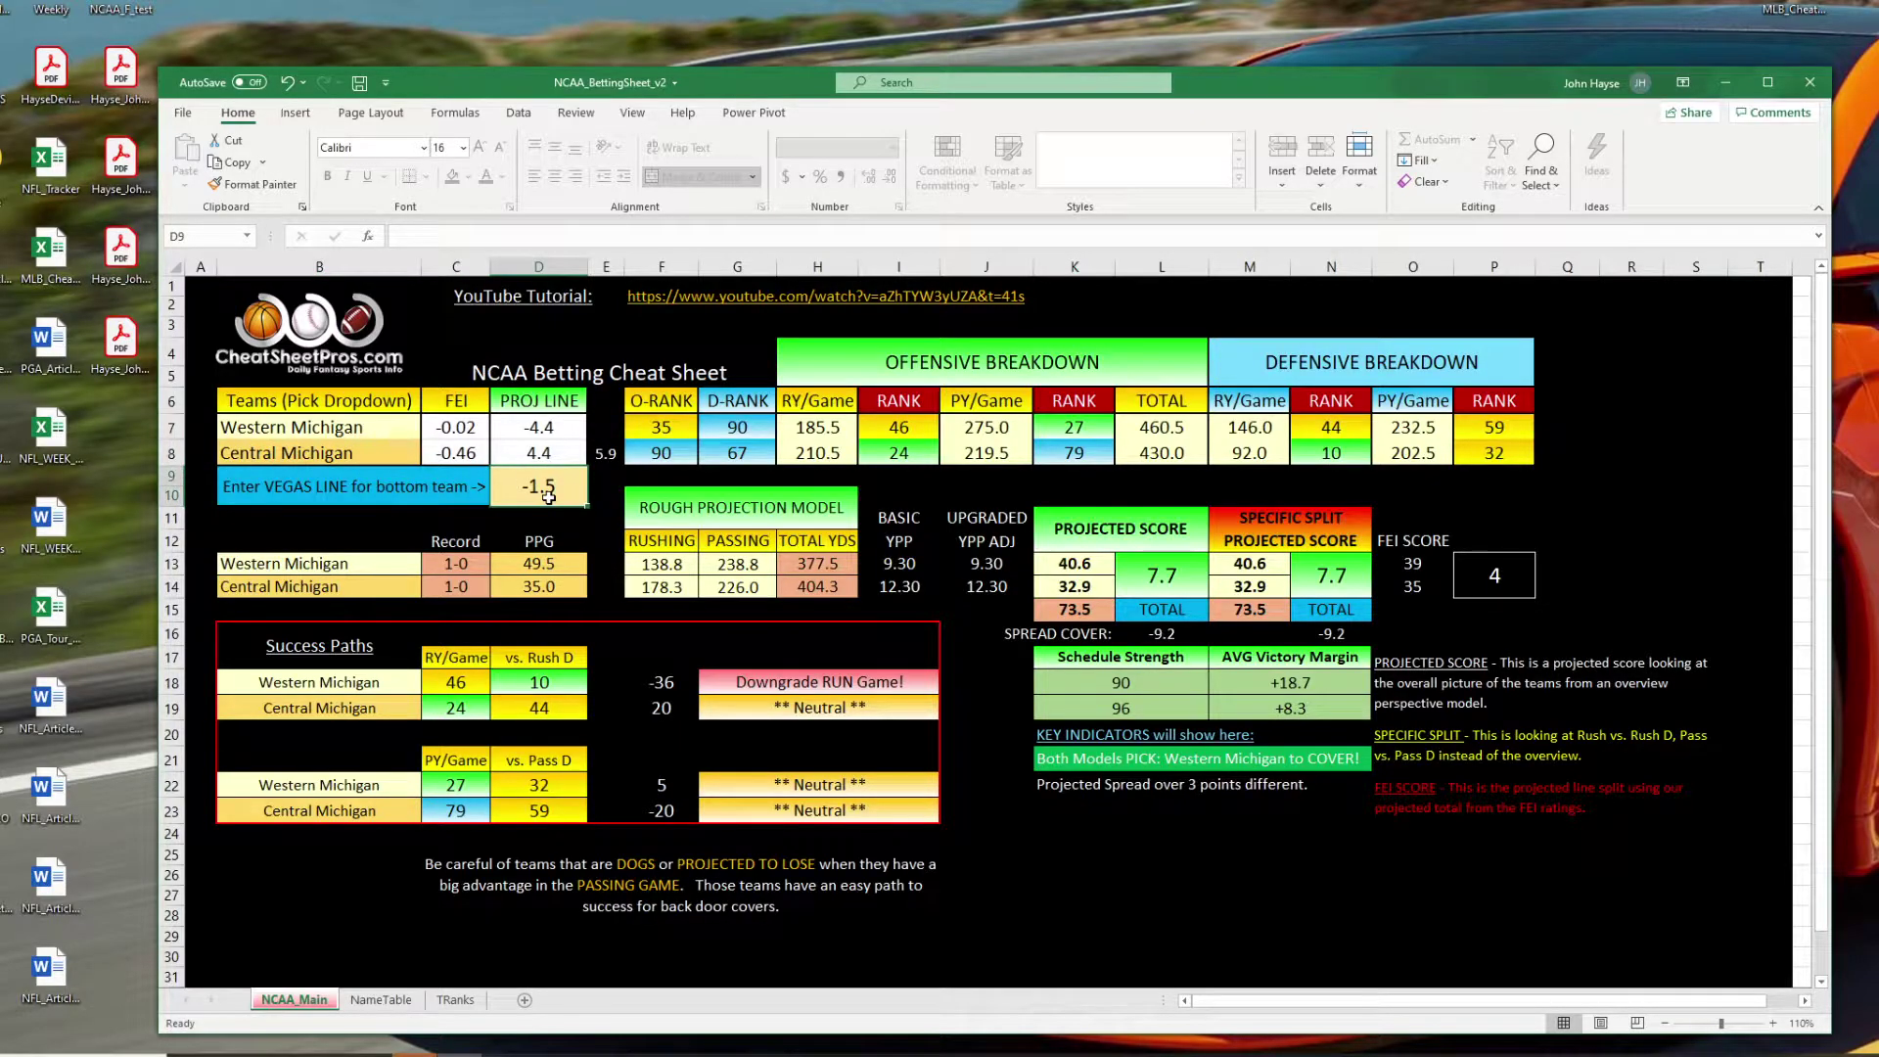
left_click(369, 431)
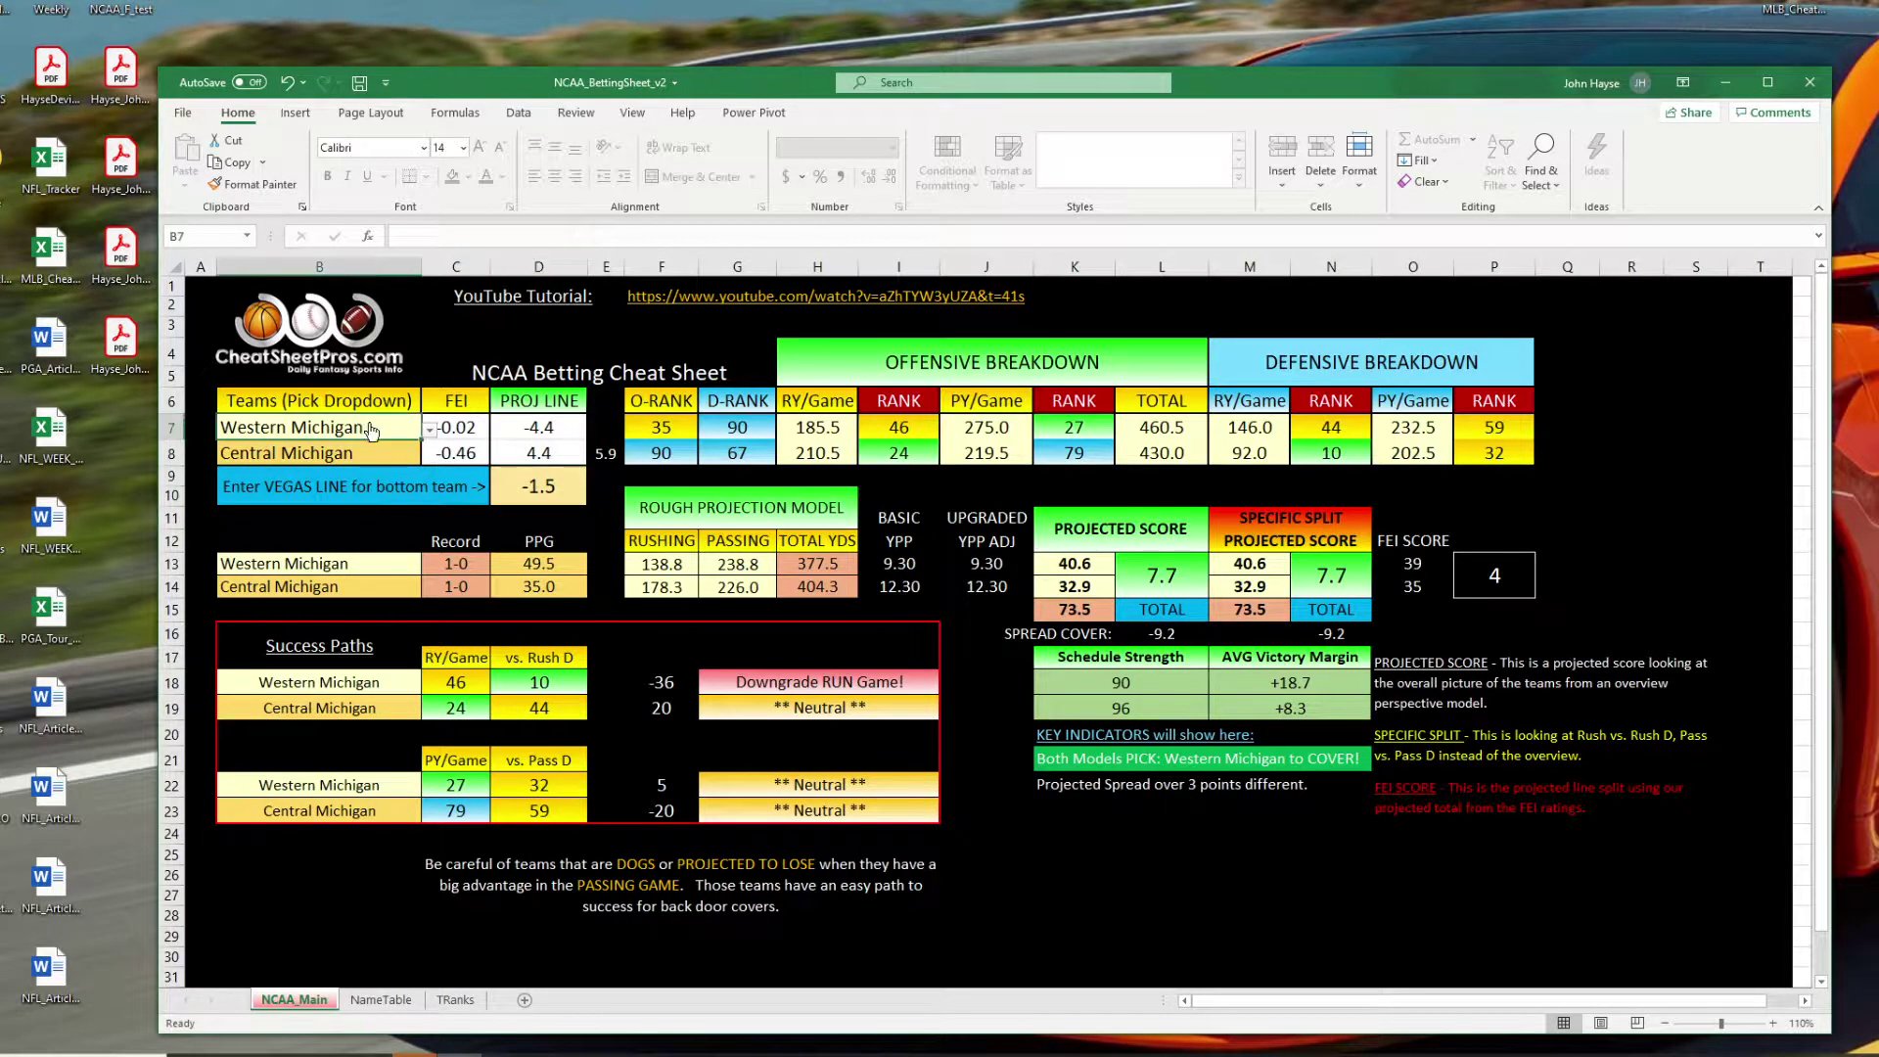
left_click(536, 427)
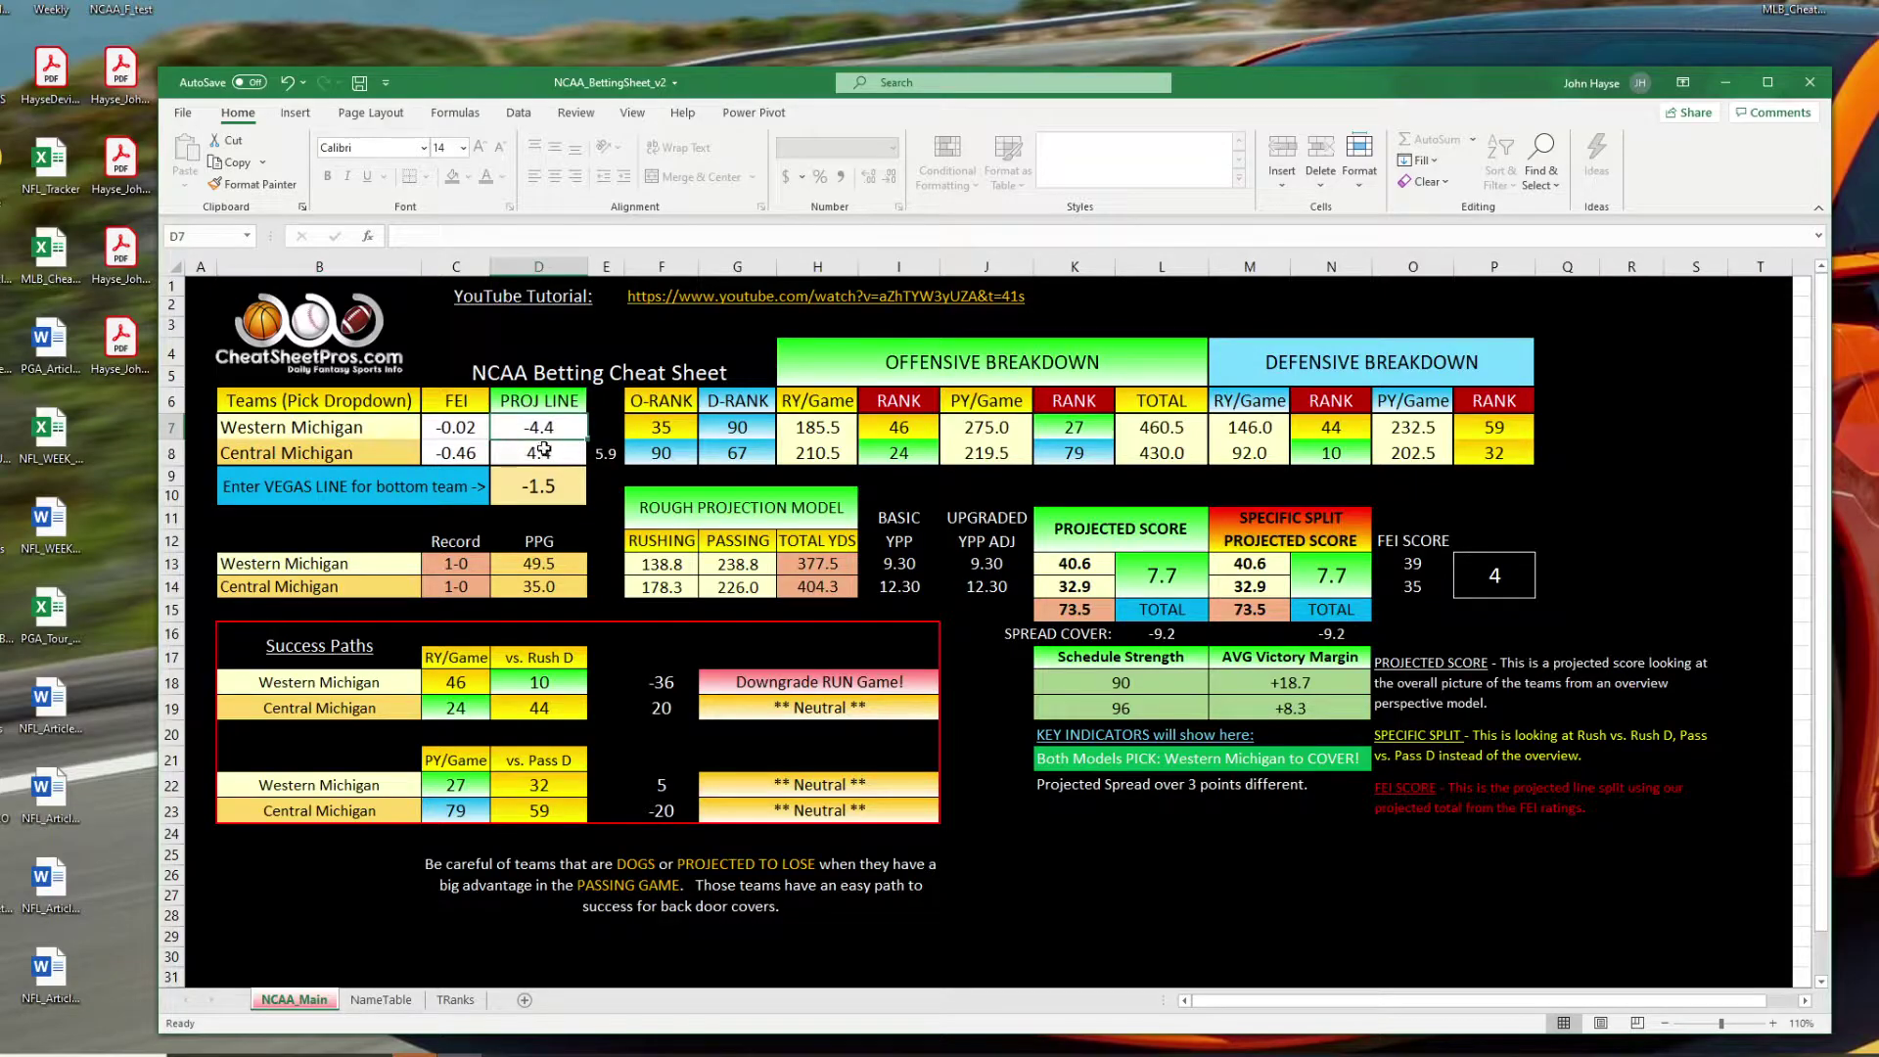
left_click(606, 455)
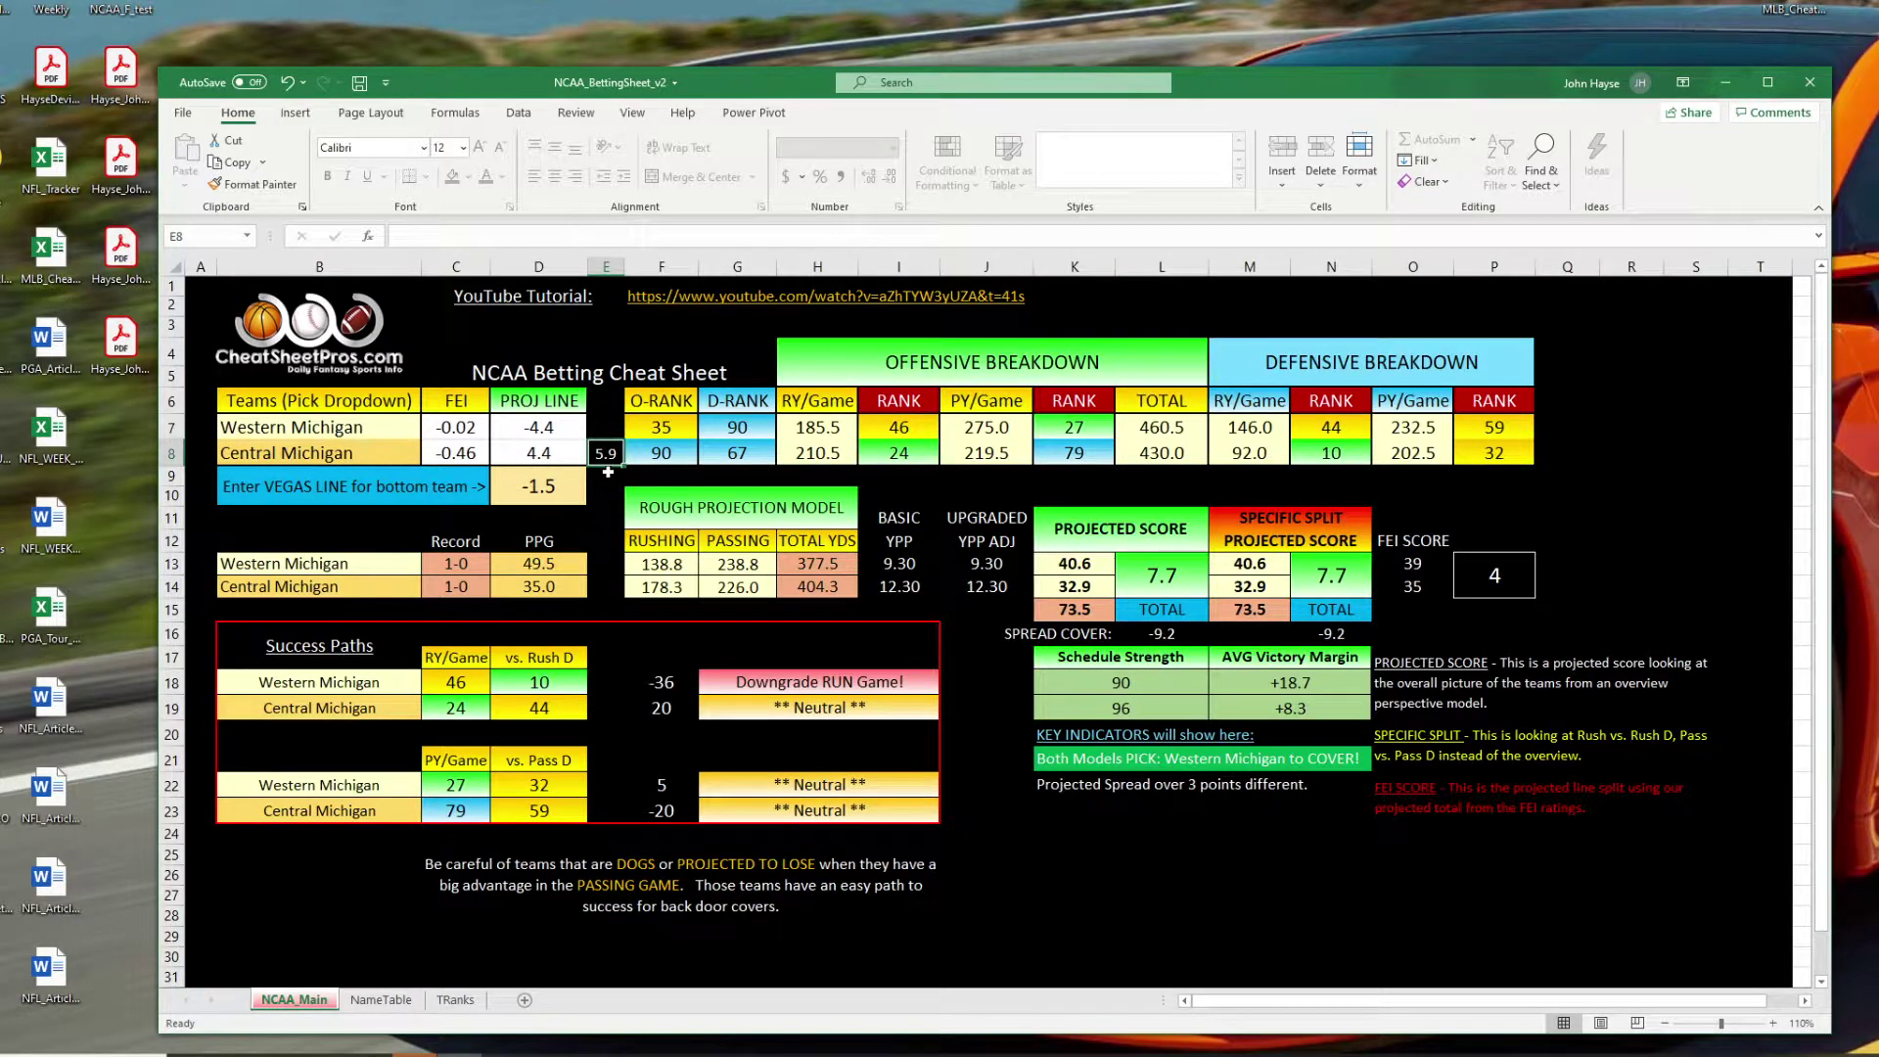
Examine the overall offensive and defensive ranks of Western Michigan and Central Michigan.
left_click_drag(654, 401, 1495, 453)
left_click_drag(655, 401, 737, 452)
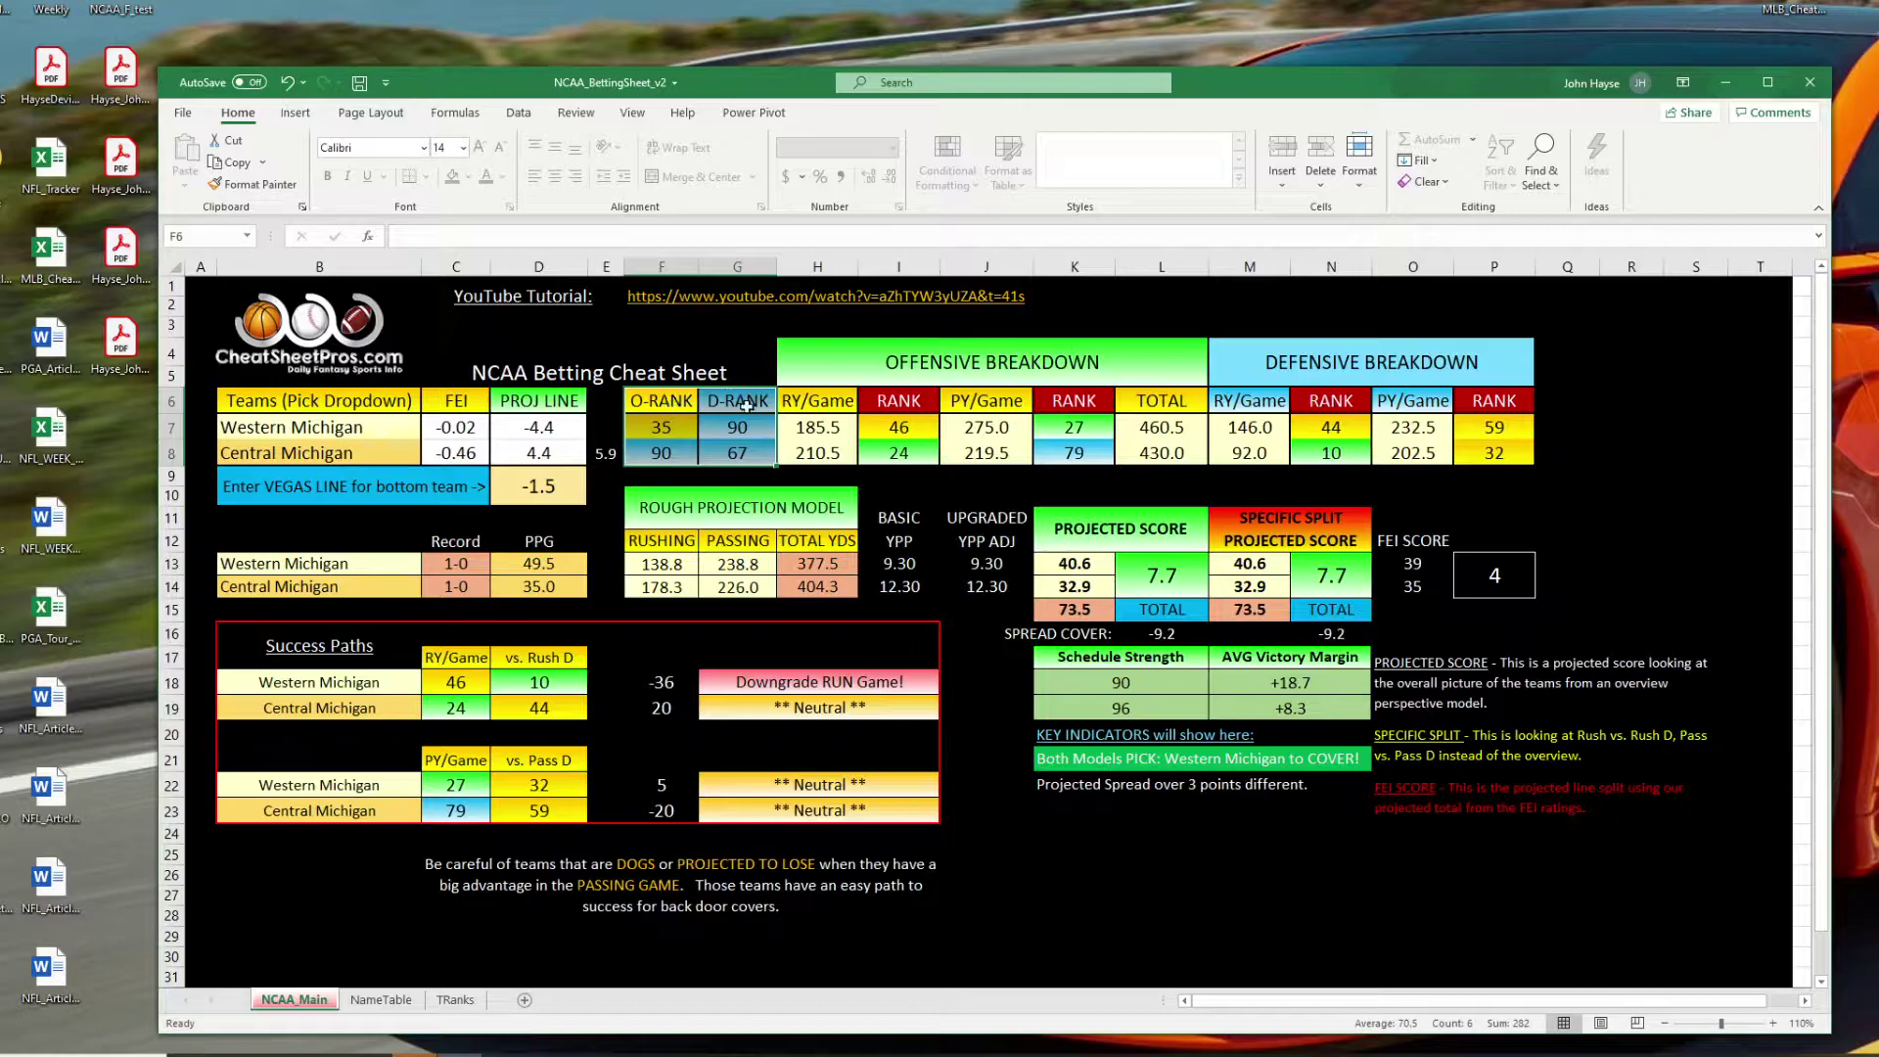
left_click(727, 452)
left_click(691, 433)
left_click(722, 451)
left_click(680, 454)
left_click(711, 429)
left_click(669, 455)
left_click(705, 427)
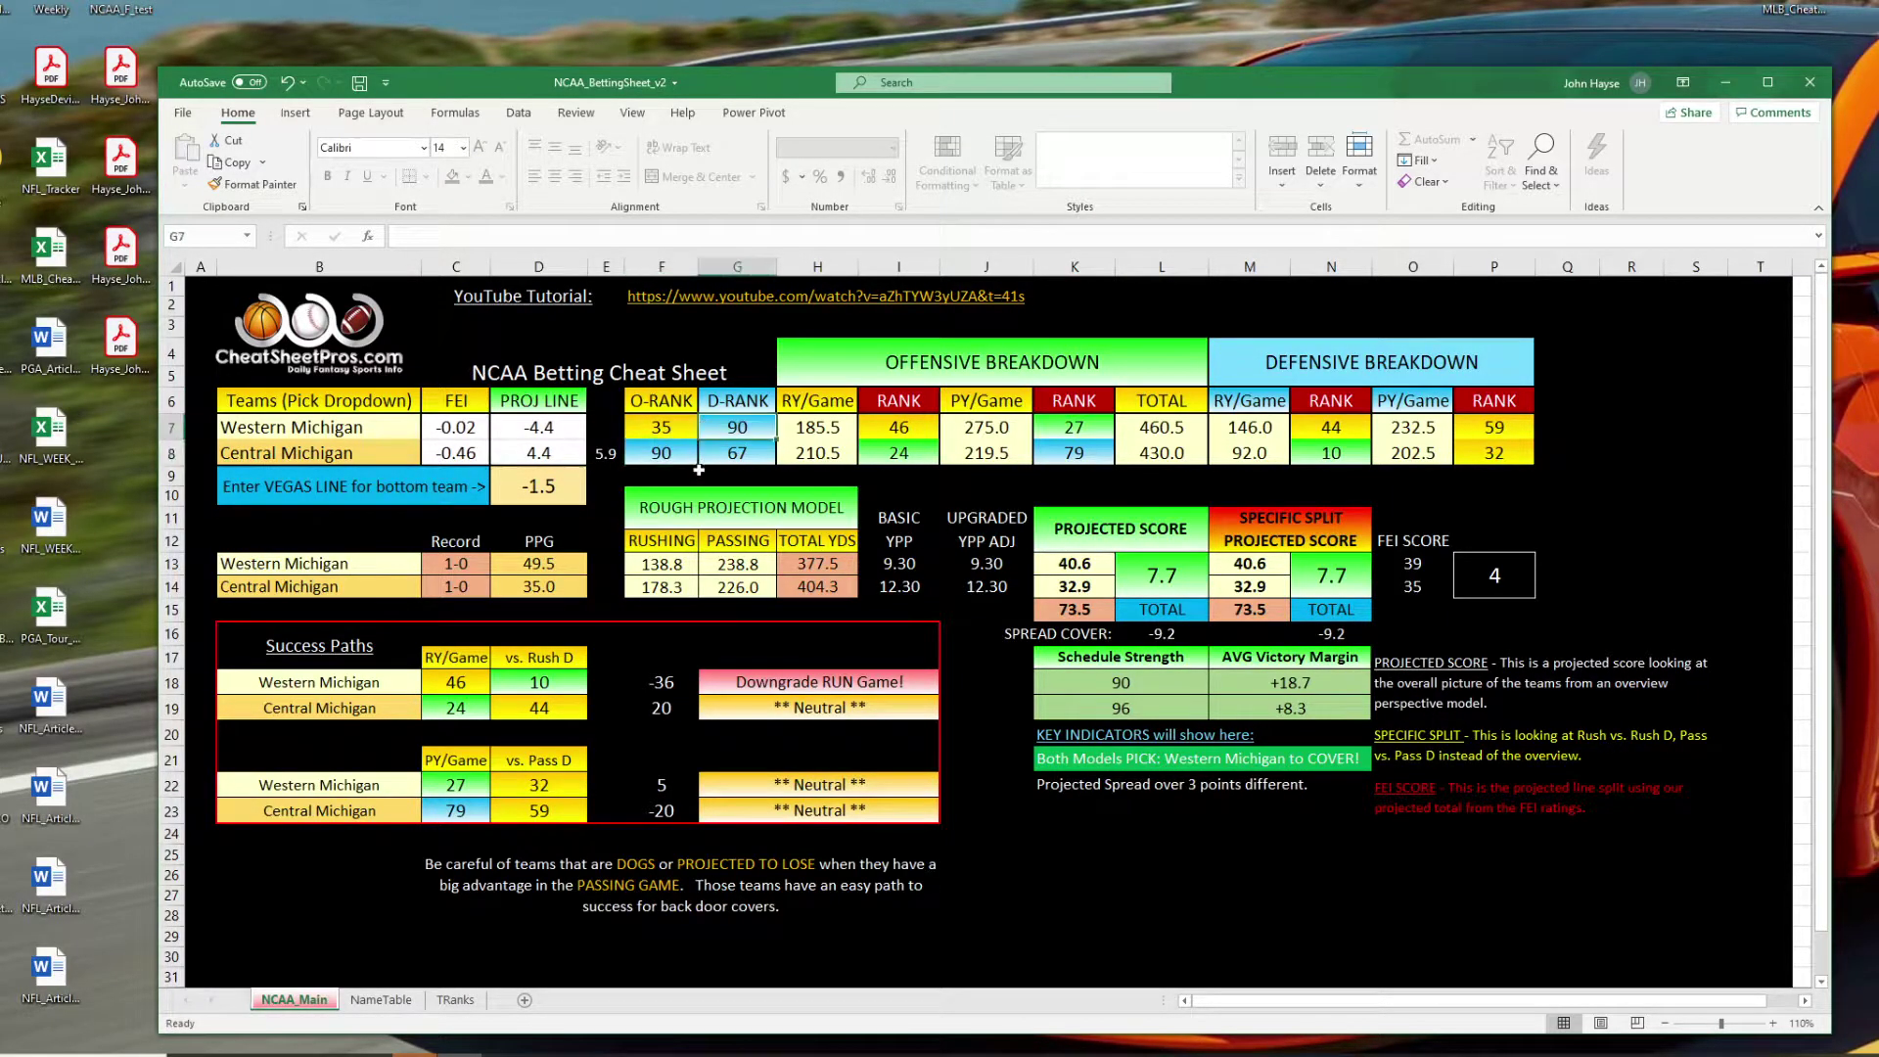
Review the rushing and passing yards per game and ranks in the offensive and defensive breakdowns.
left_click_drag(817, 401, 1155, 452)
left_click(898, 452)
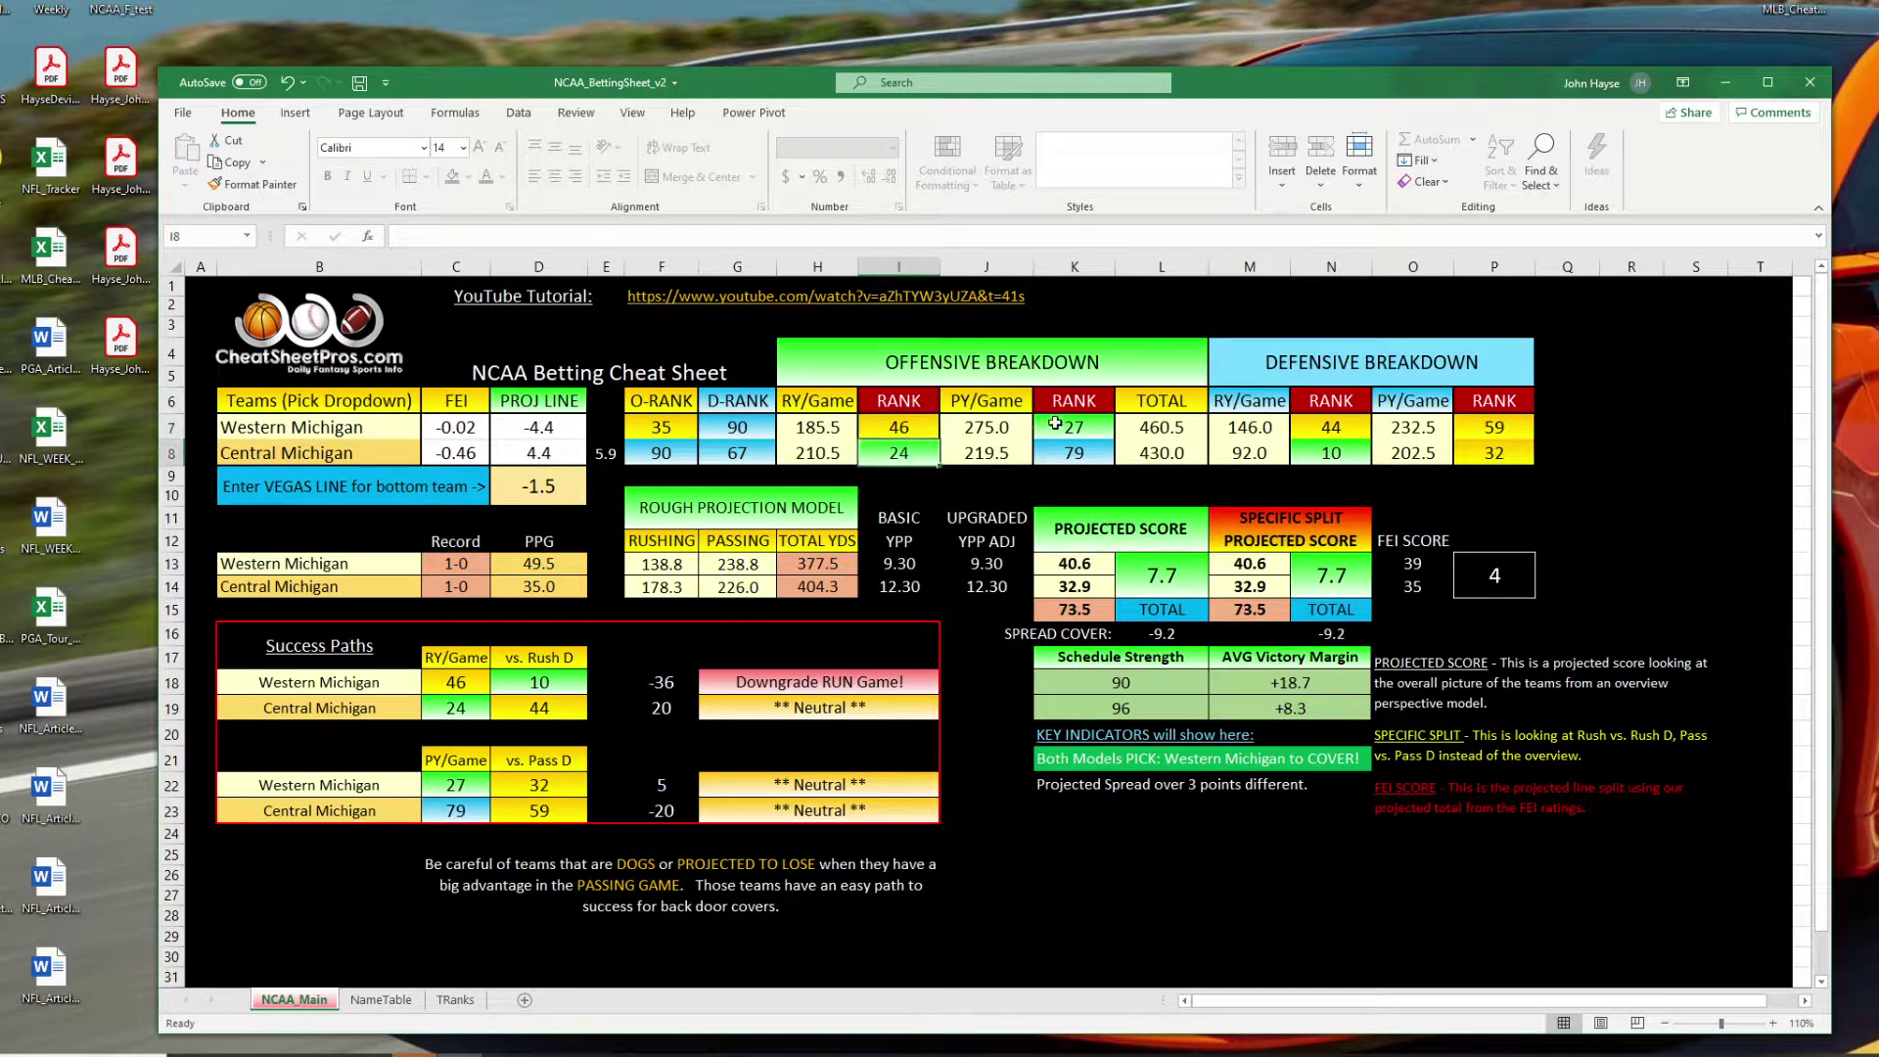
left_click(1059, 456)
left_click_drag(1258, 403, 1475, 454)
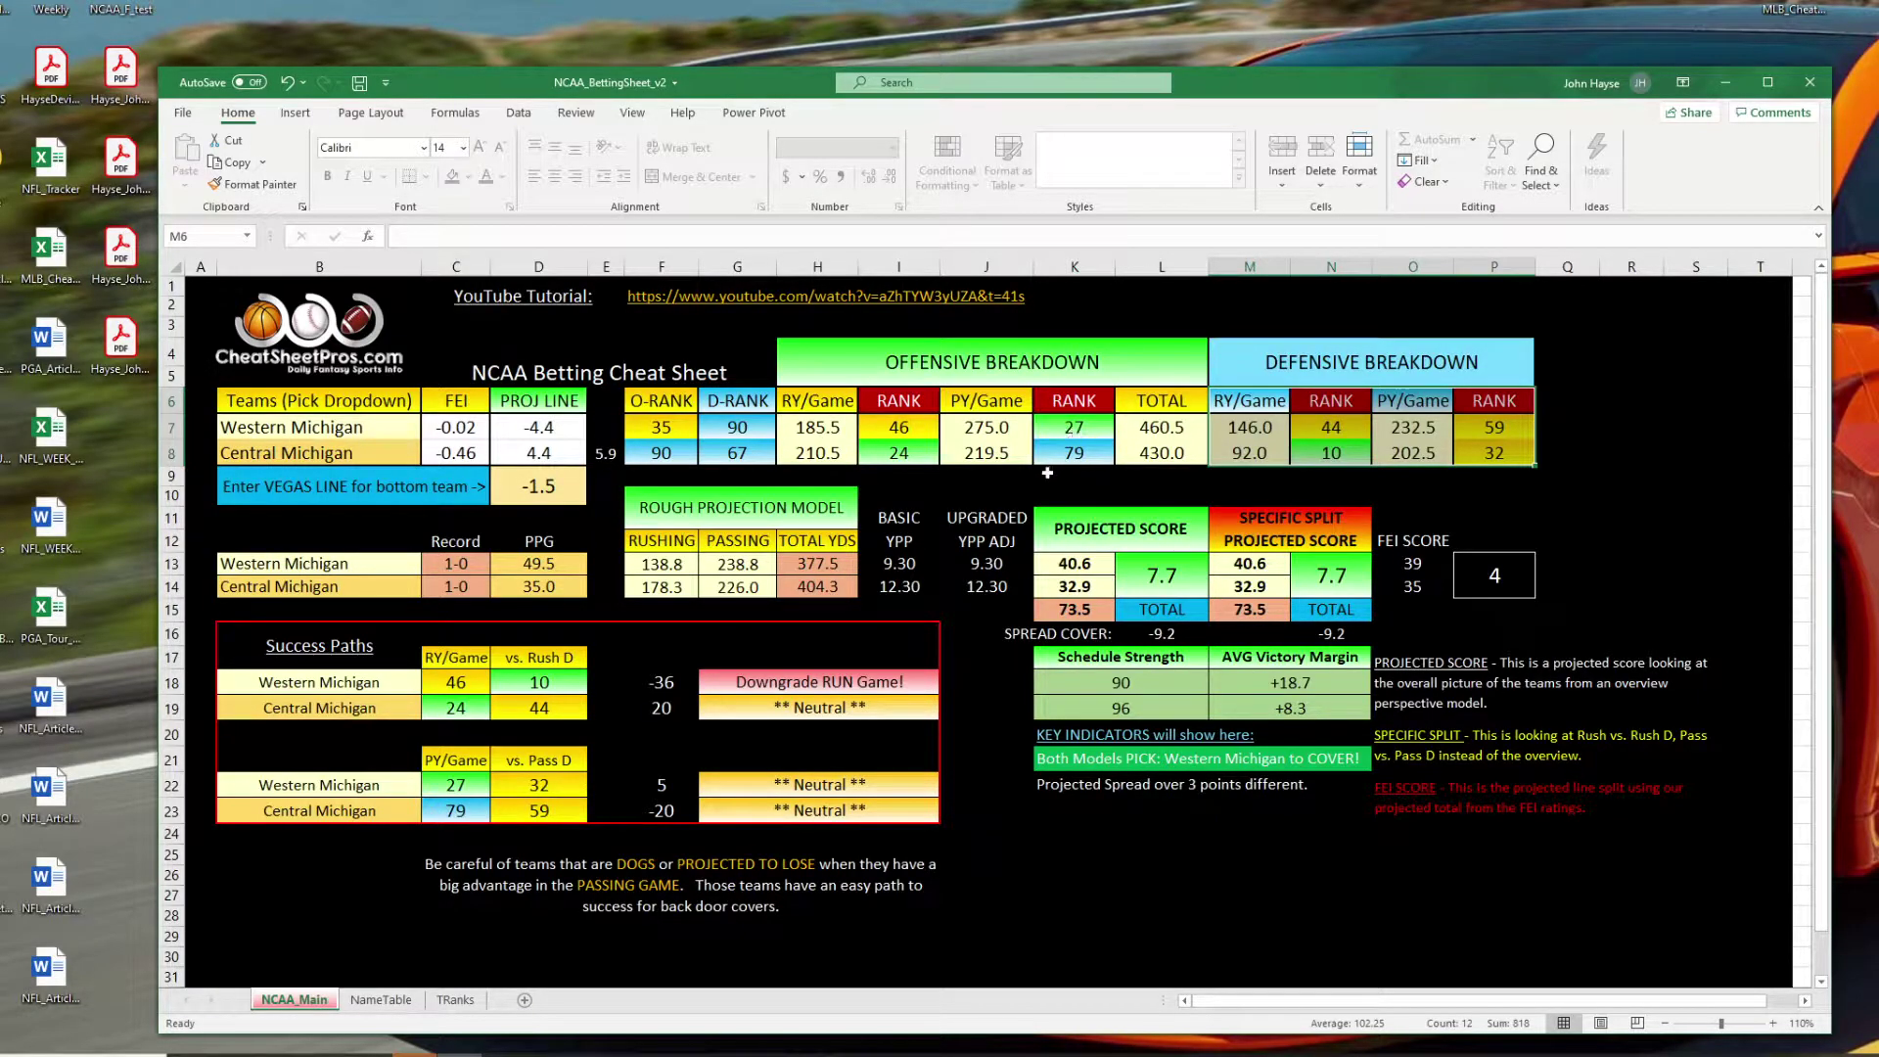
Compare each team's rushing and passing ranks with the opposing defense's ranks in the Success Paths section.
left_click(269, 649)
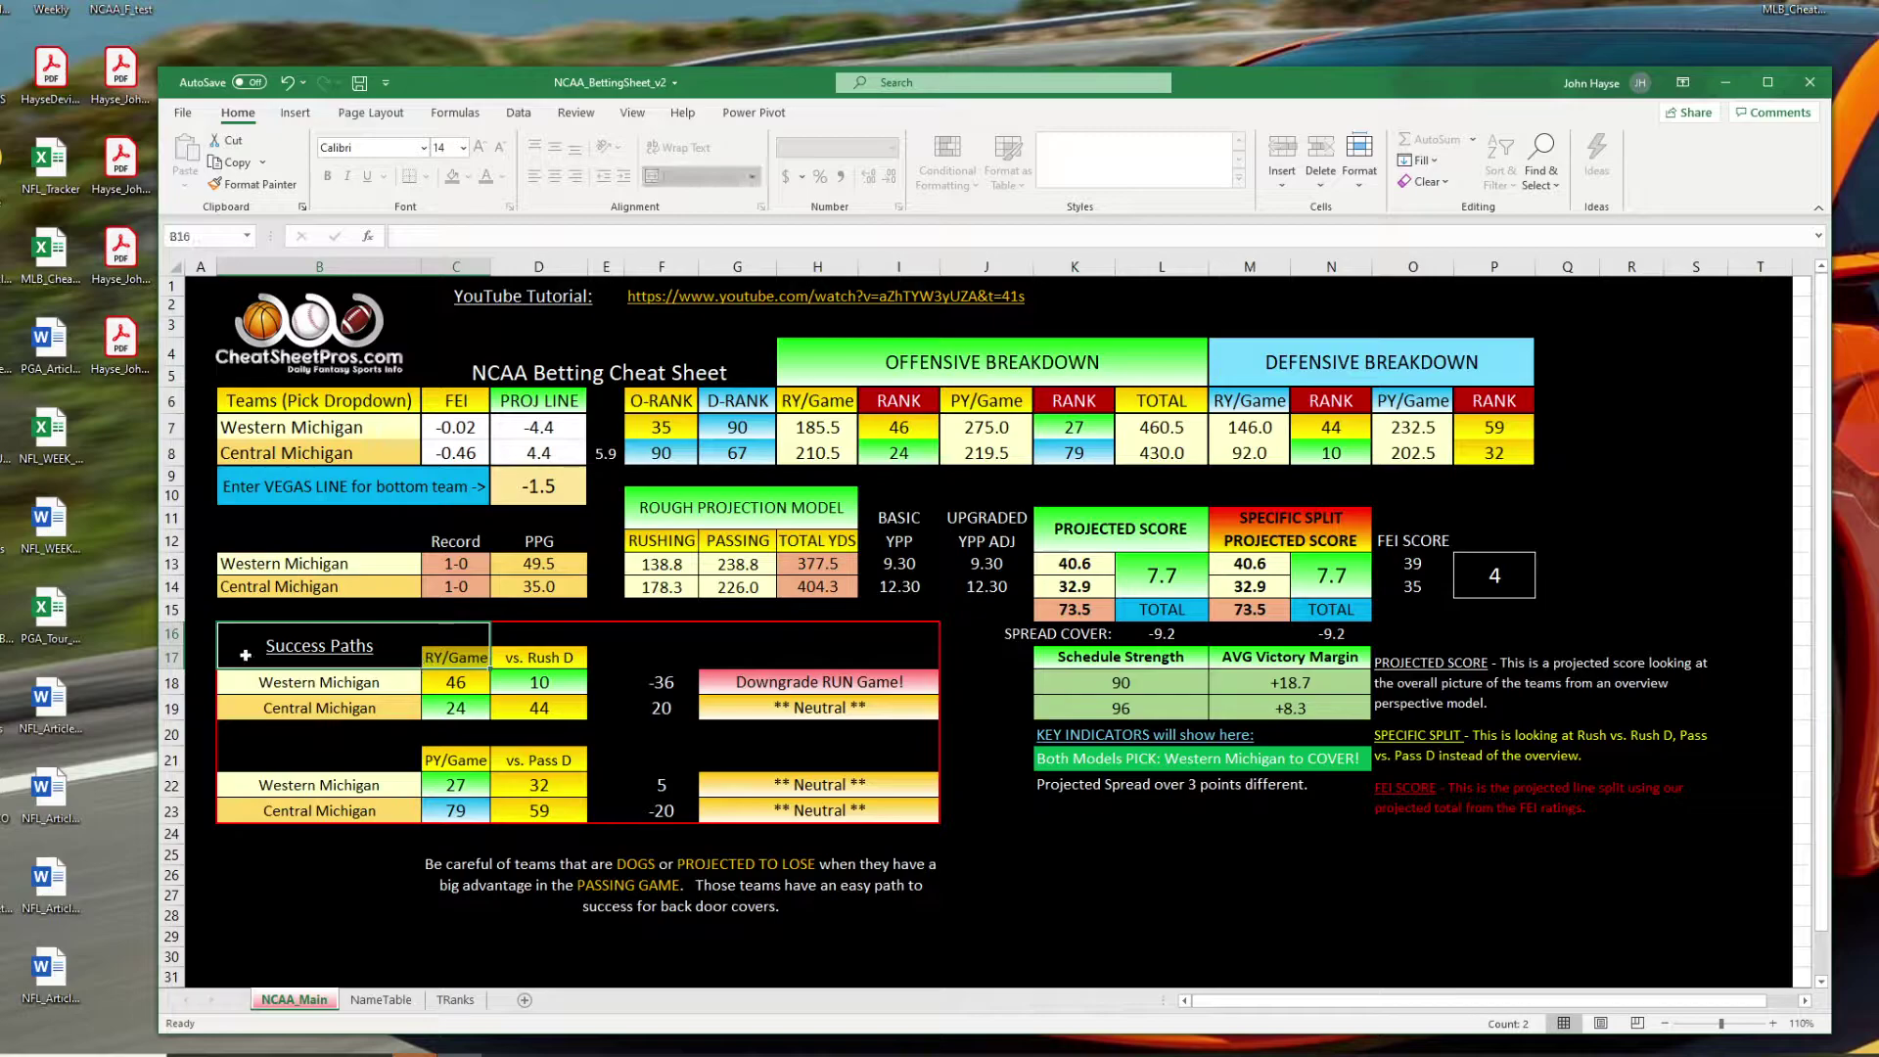
left_click_drag(251, 648, 935, 819)
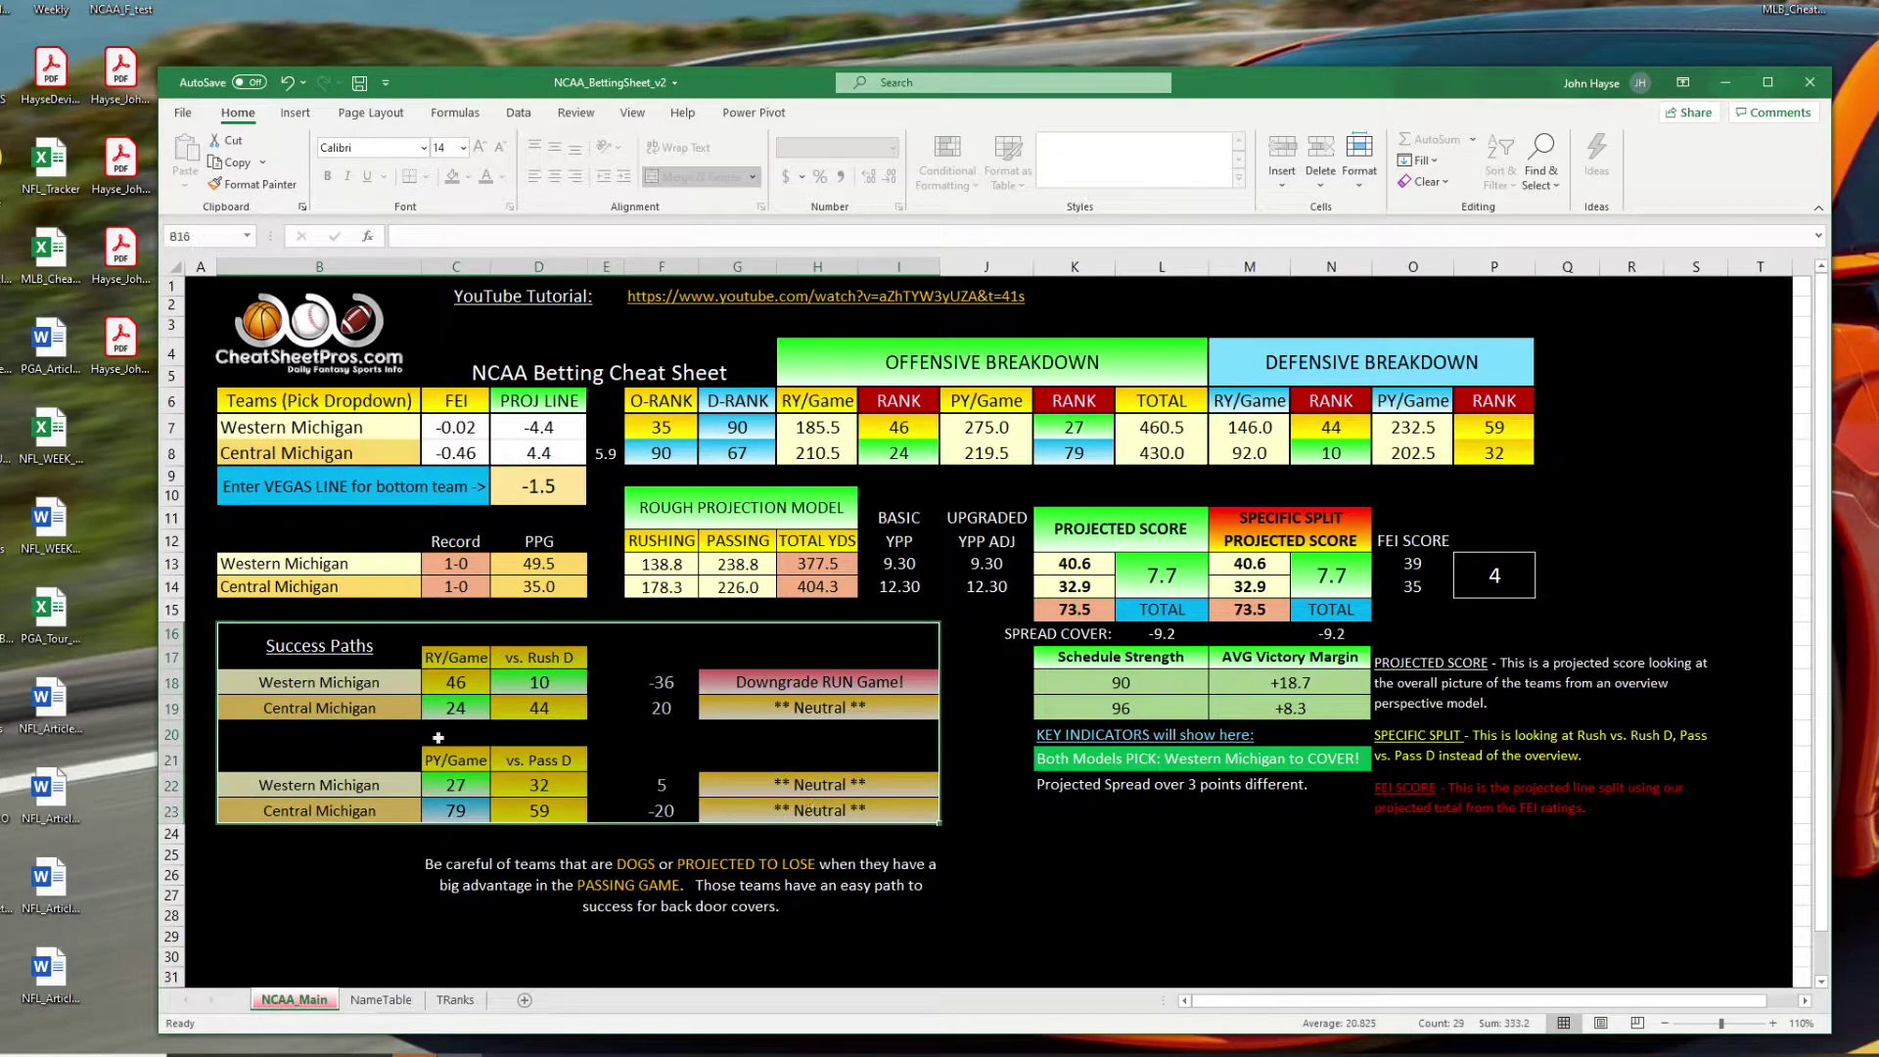
left_click(445, 685)
left_click(525, 678)
left_click(504, 711)
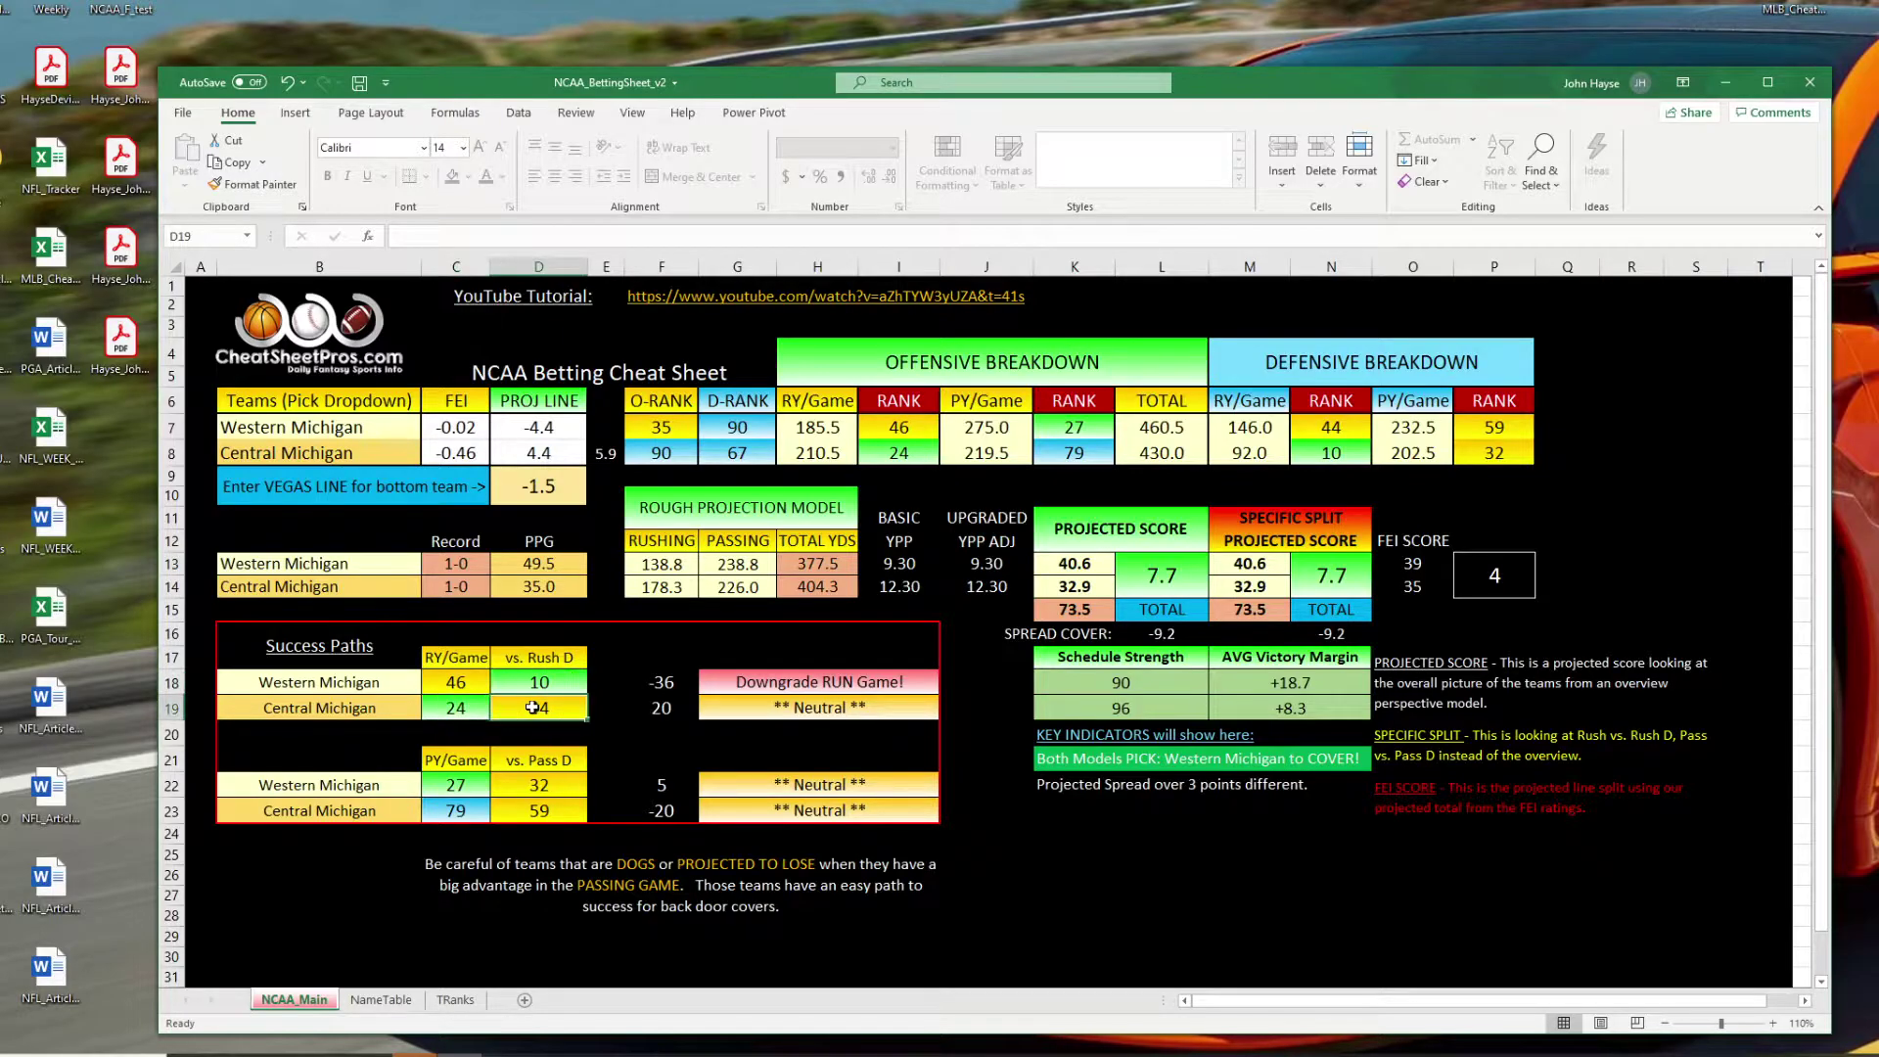
left_click(467, 782)
left_click(516, 788)
left_click(475, 814)
left_click(509, 812)
Read the run and pass game recommendations for both teams in the Success Paths section.
left_click(734, 683)
left_click(734, 708)
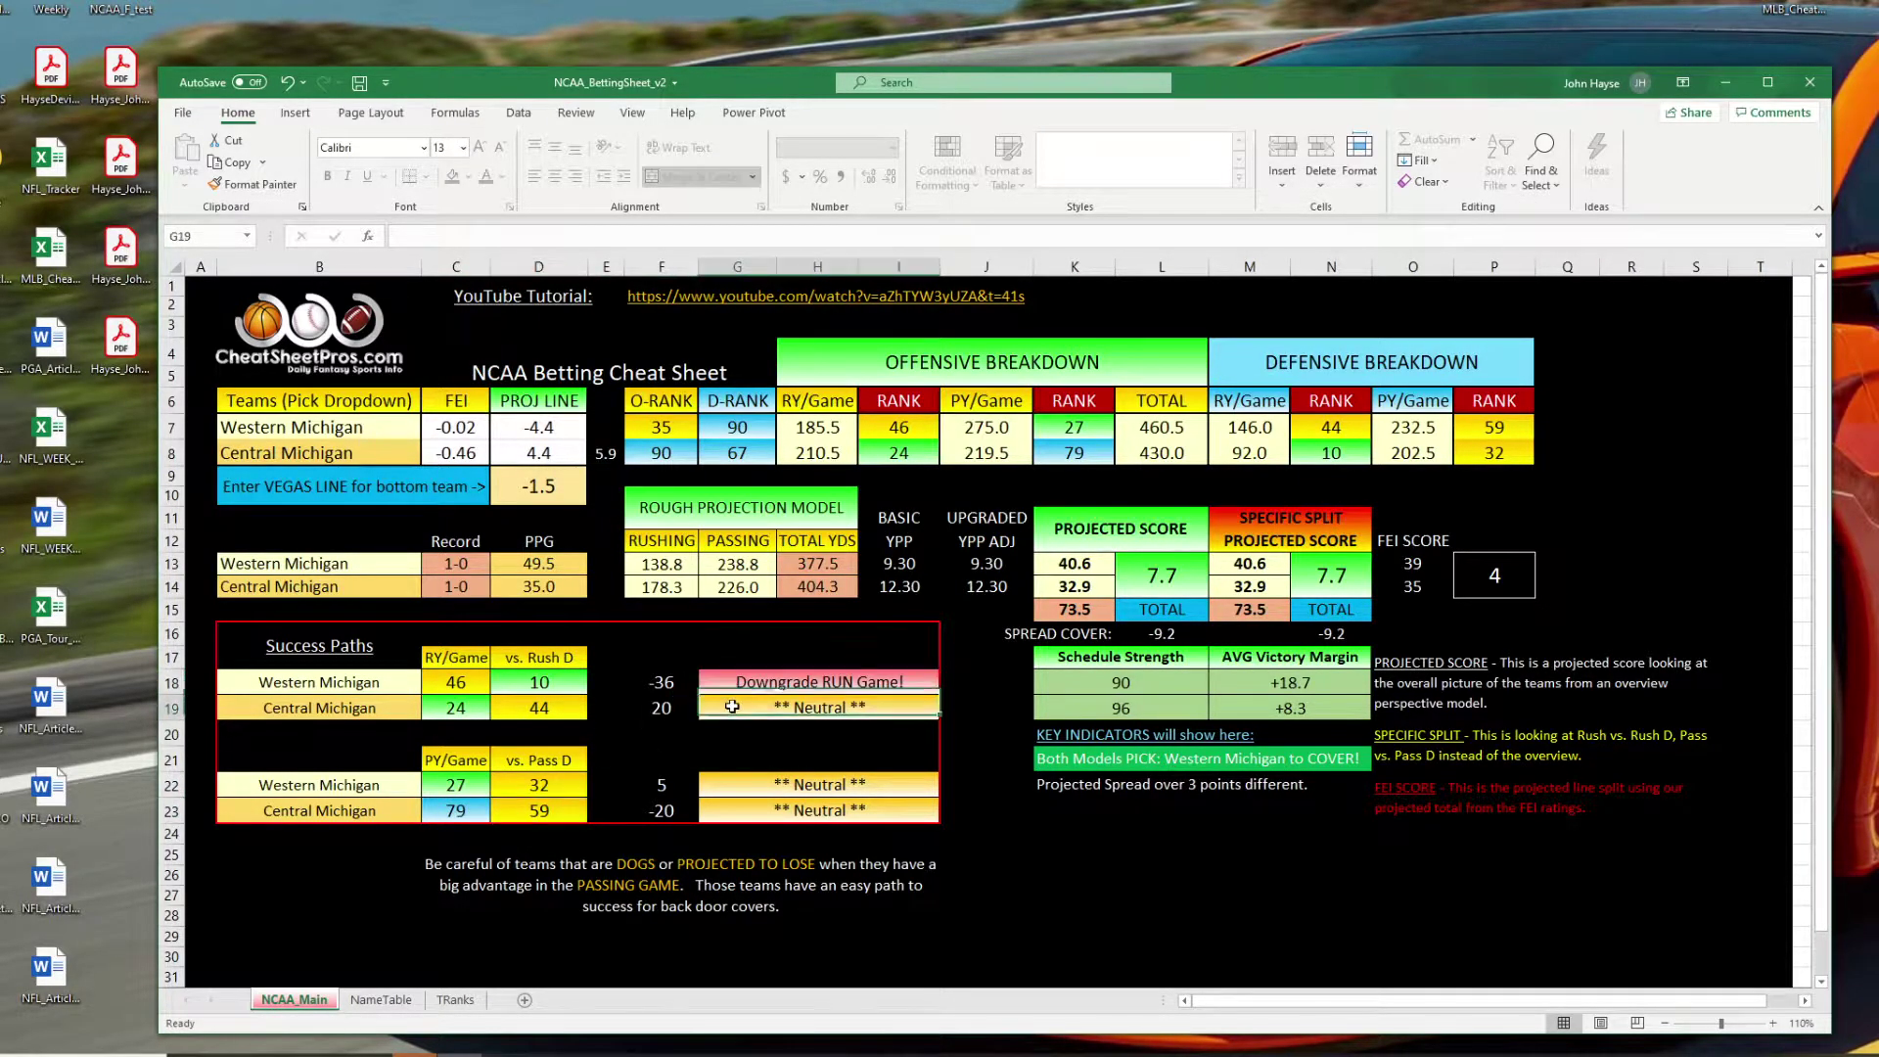
left_click(738, 783)
left_click(736, 813)
left_click(735, 789)
left_click(733, 706)
left_click(735, 682)
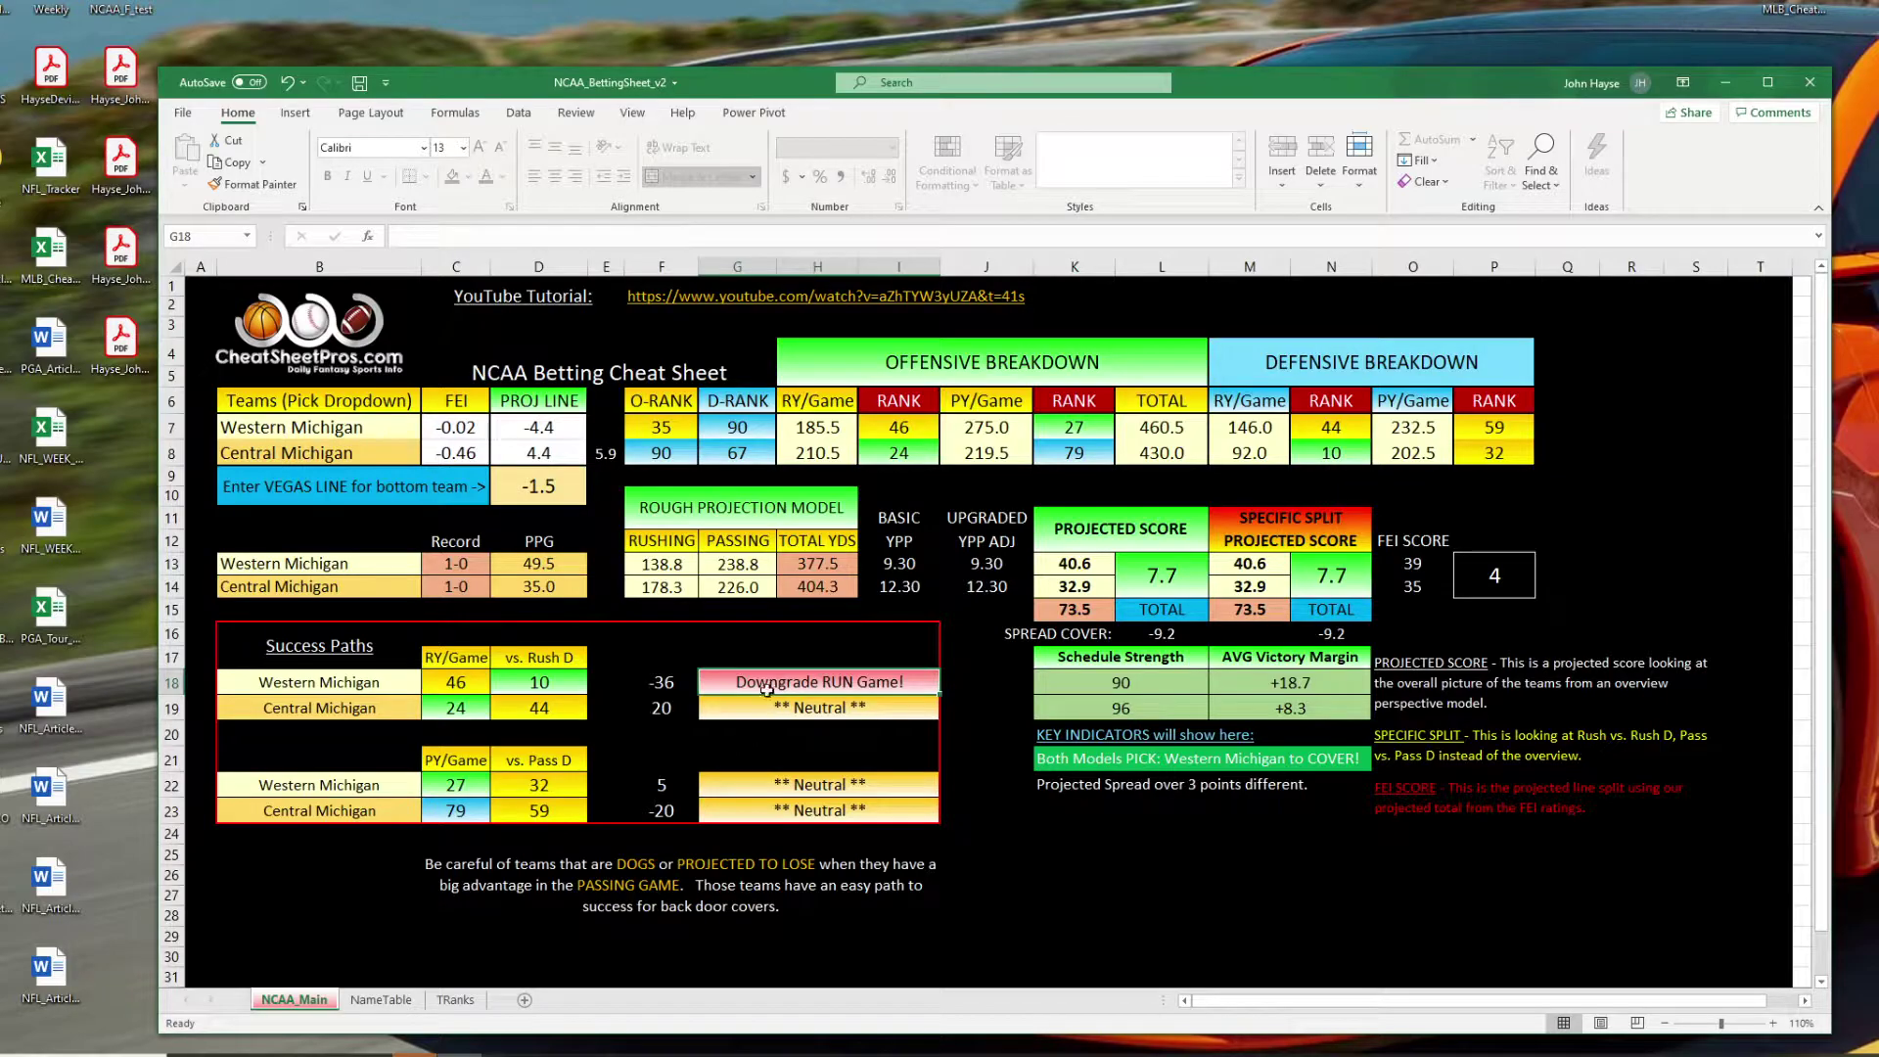
Check the Success Paths rank differences against the matchup ranks and their recommendations.
left_click_drag(456, 683, 525, 798)
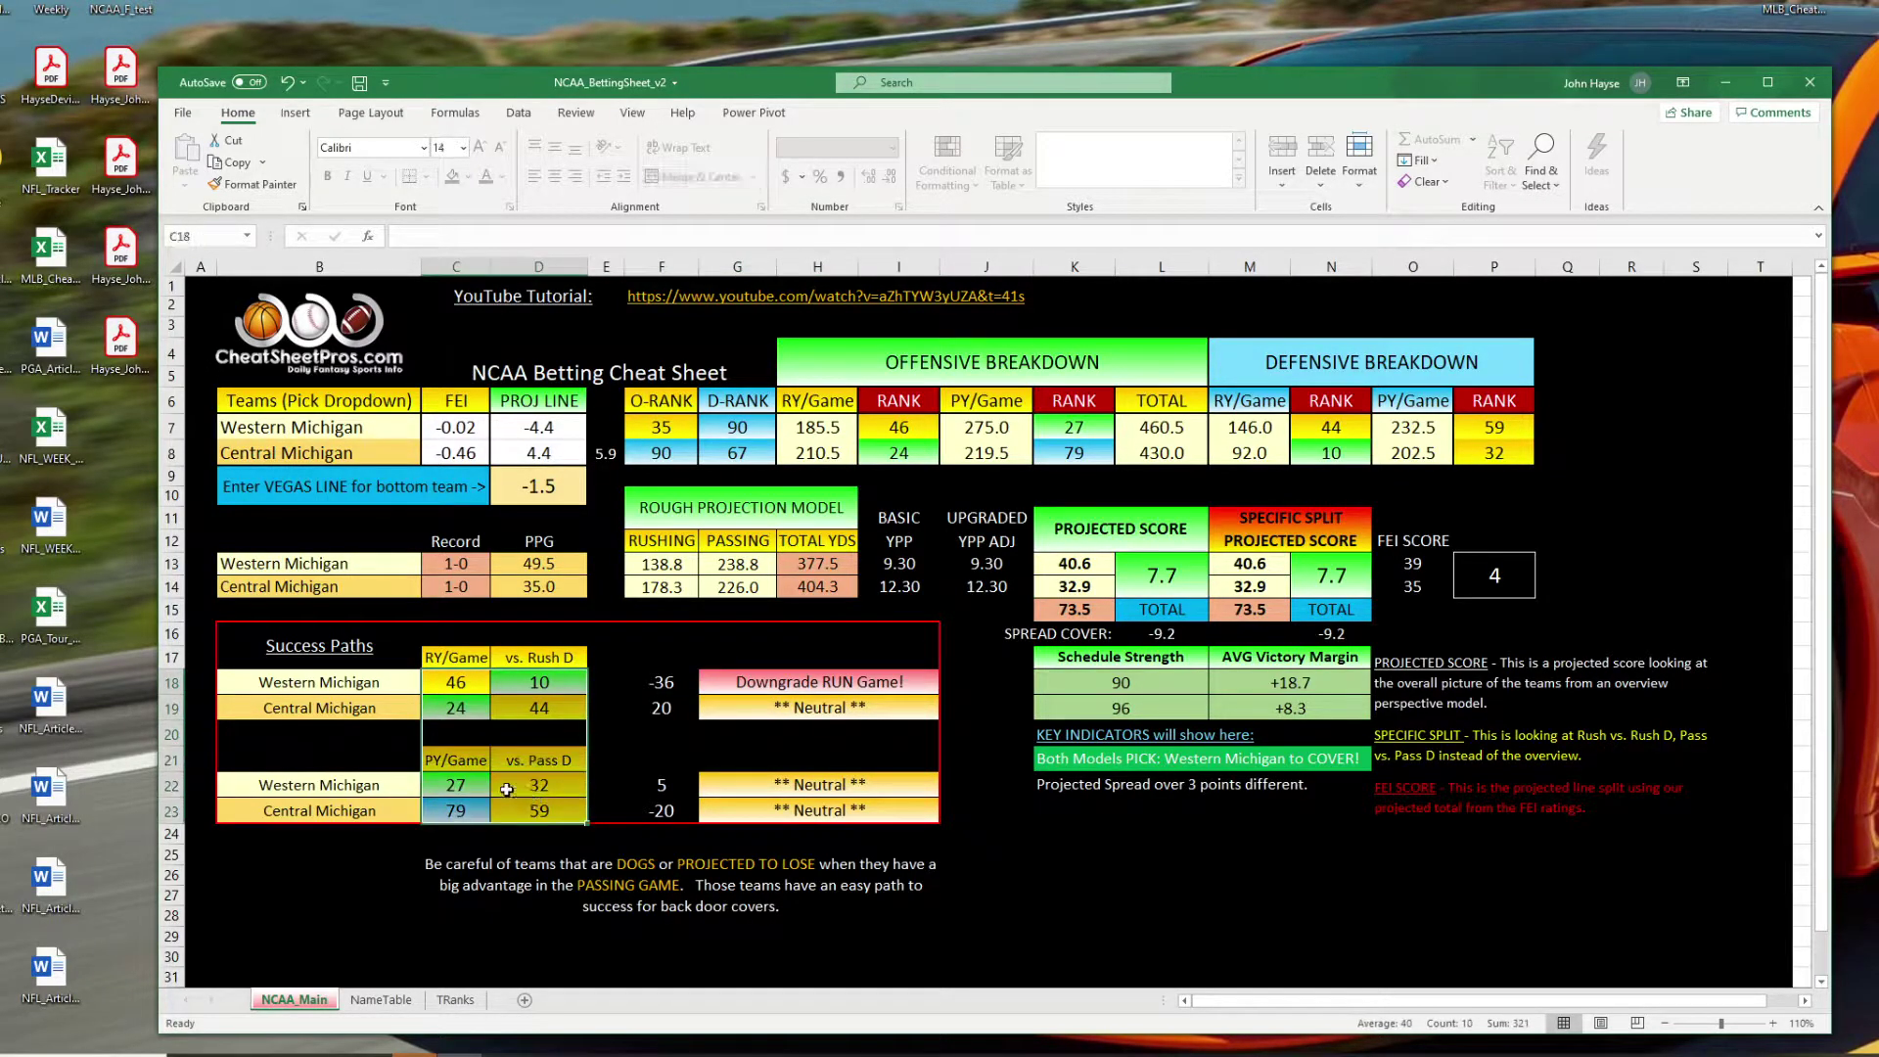
left_click_drag(741, 690, 774, 803)
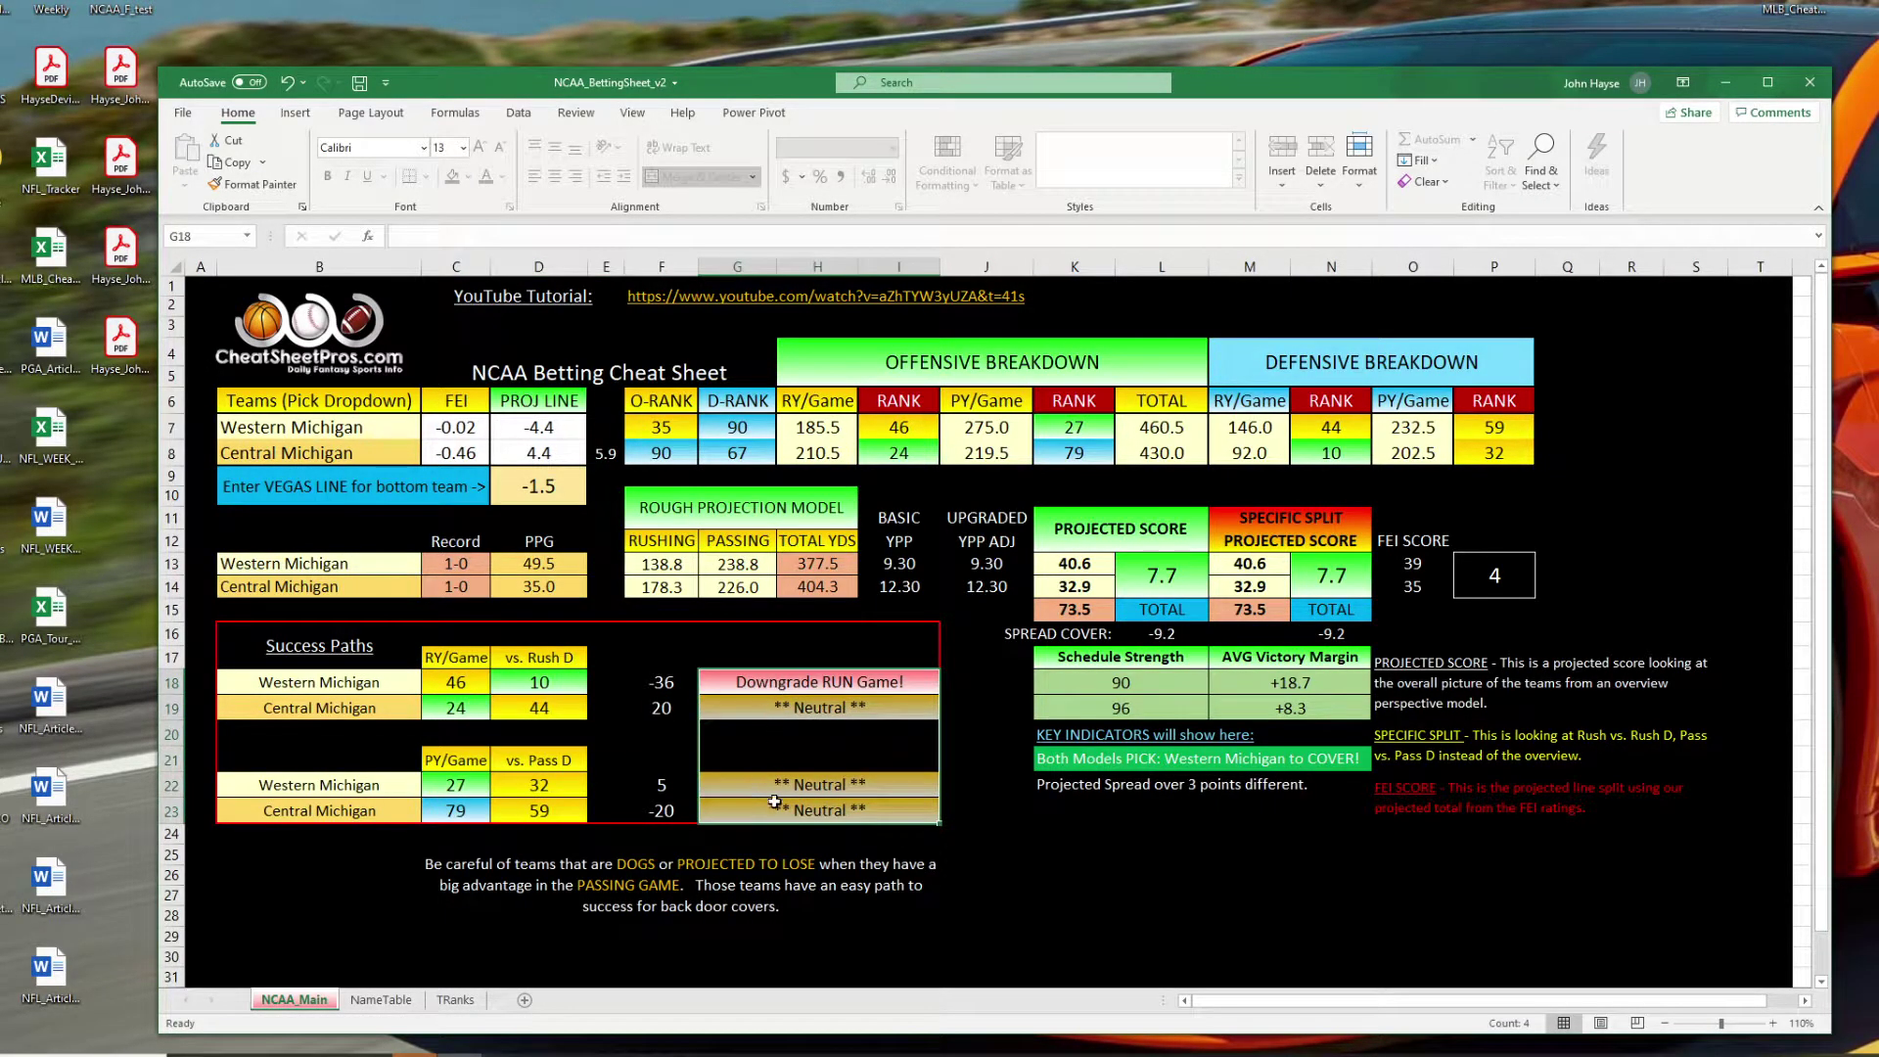
left_click(546, 734)
left_click(658, 707)
left_click(659, 787)
left_click(662, 814)
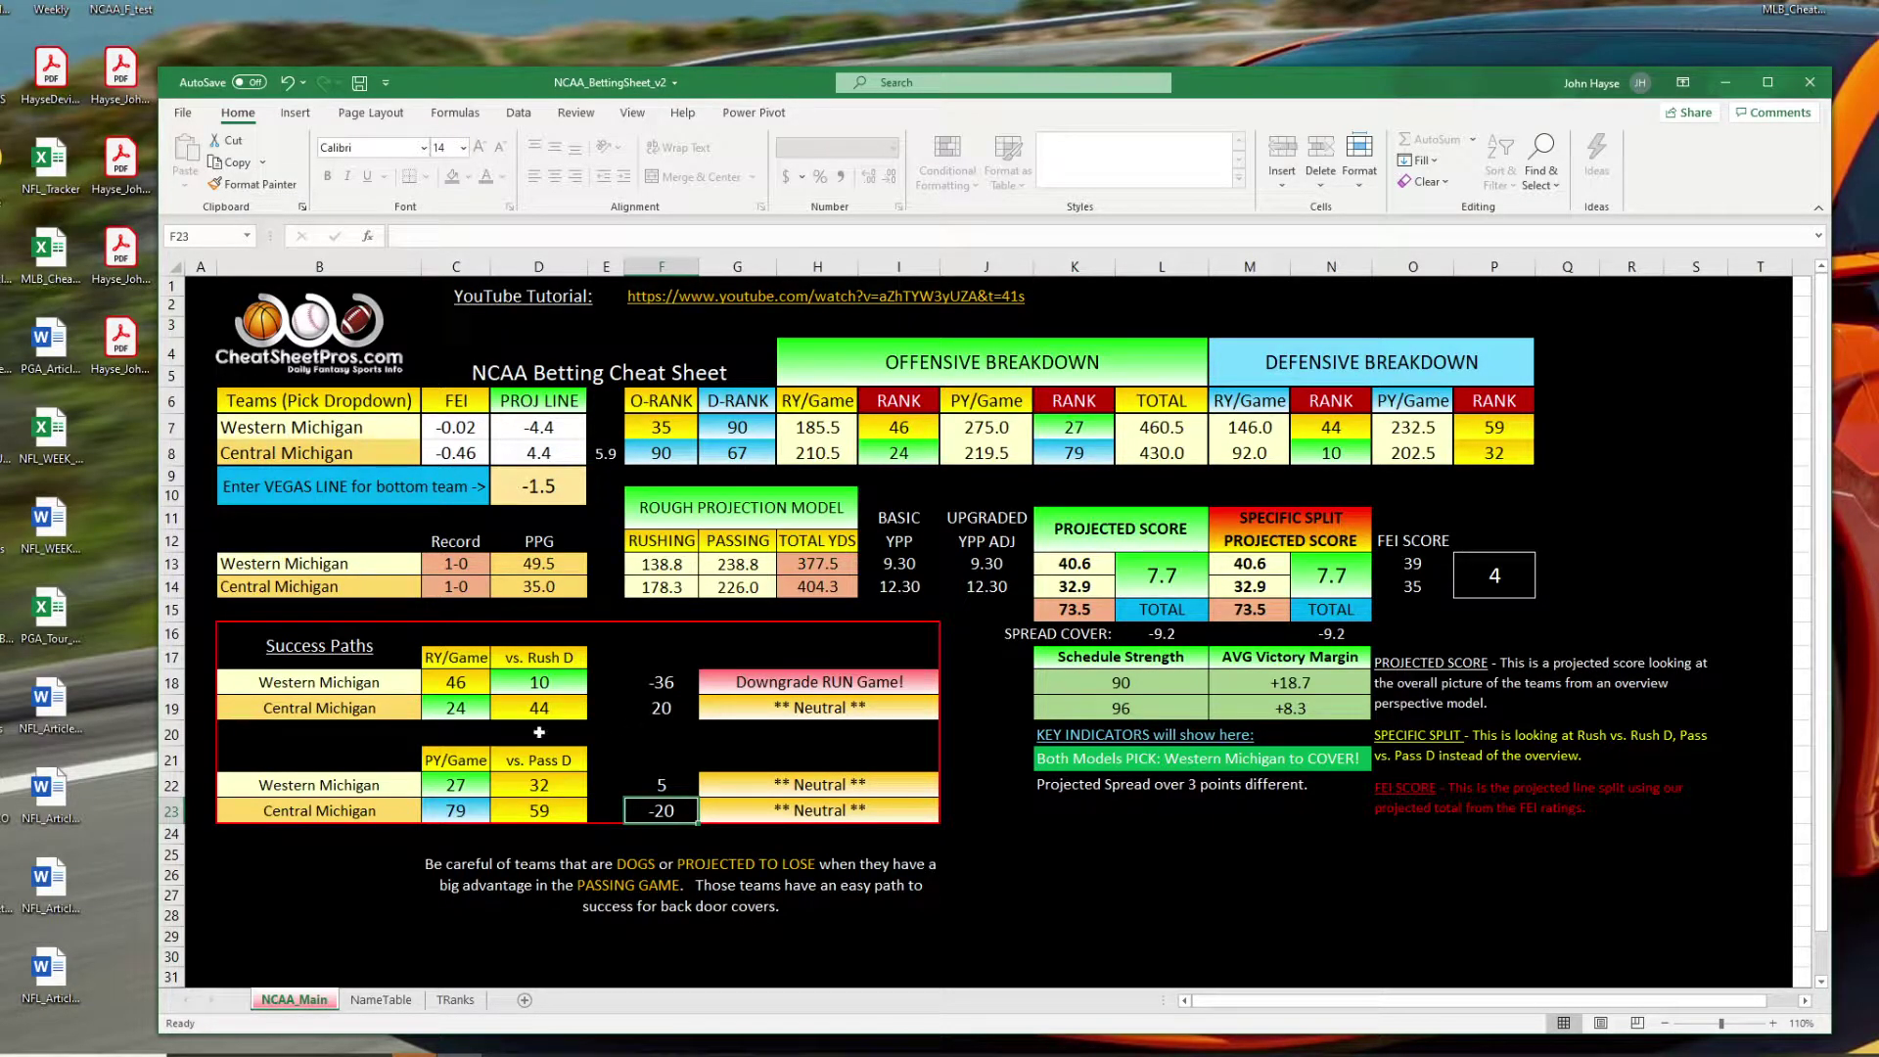
left_click(507, 735)
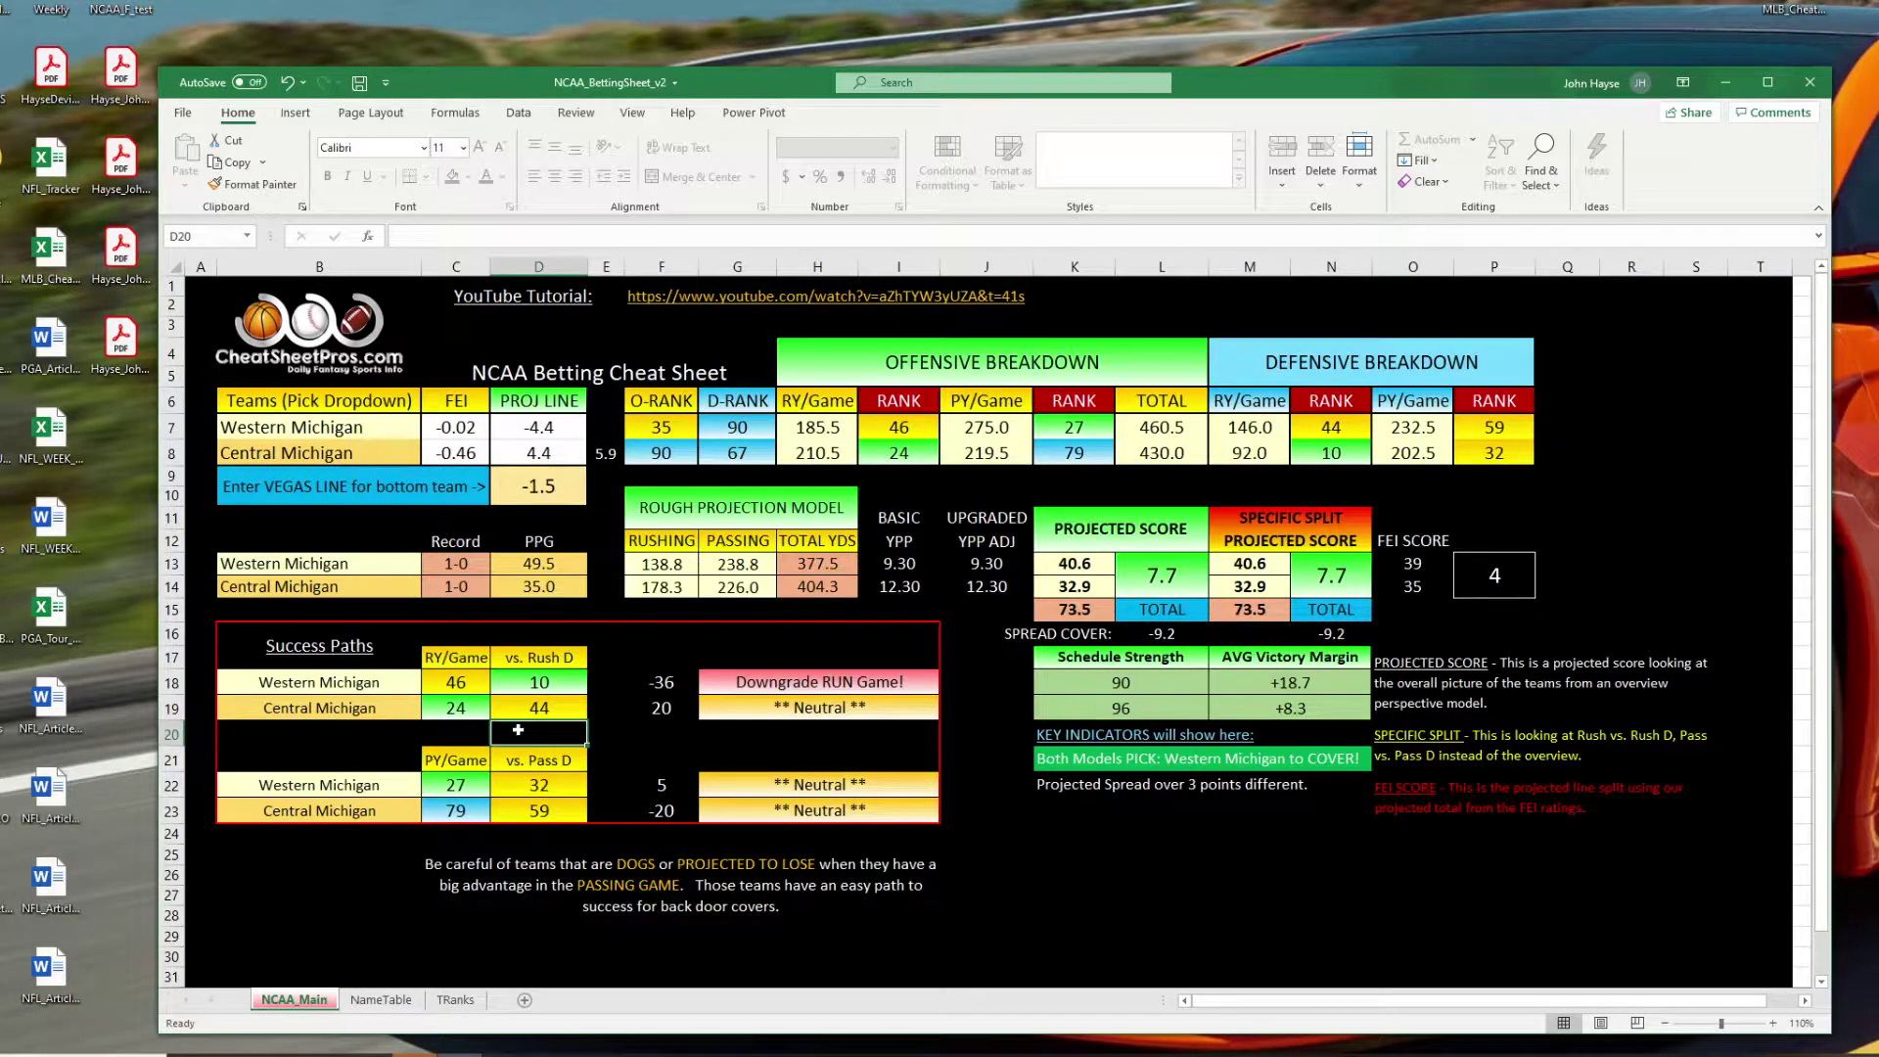
Review both teams' points per game and the Rough Projection Model's yardage together with the basic and upgraded YPP columns.
left_click_drag(338, 565, 543, 587)
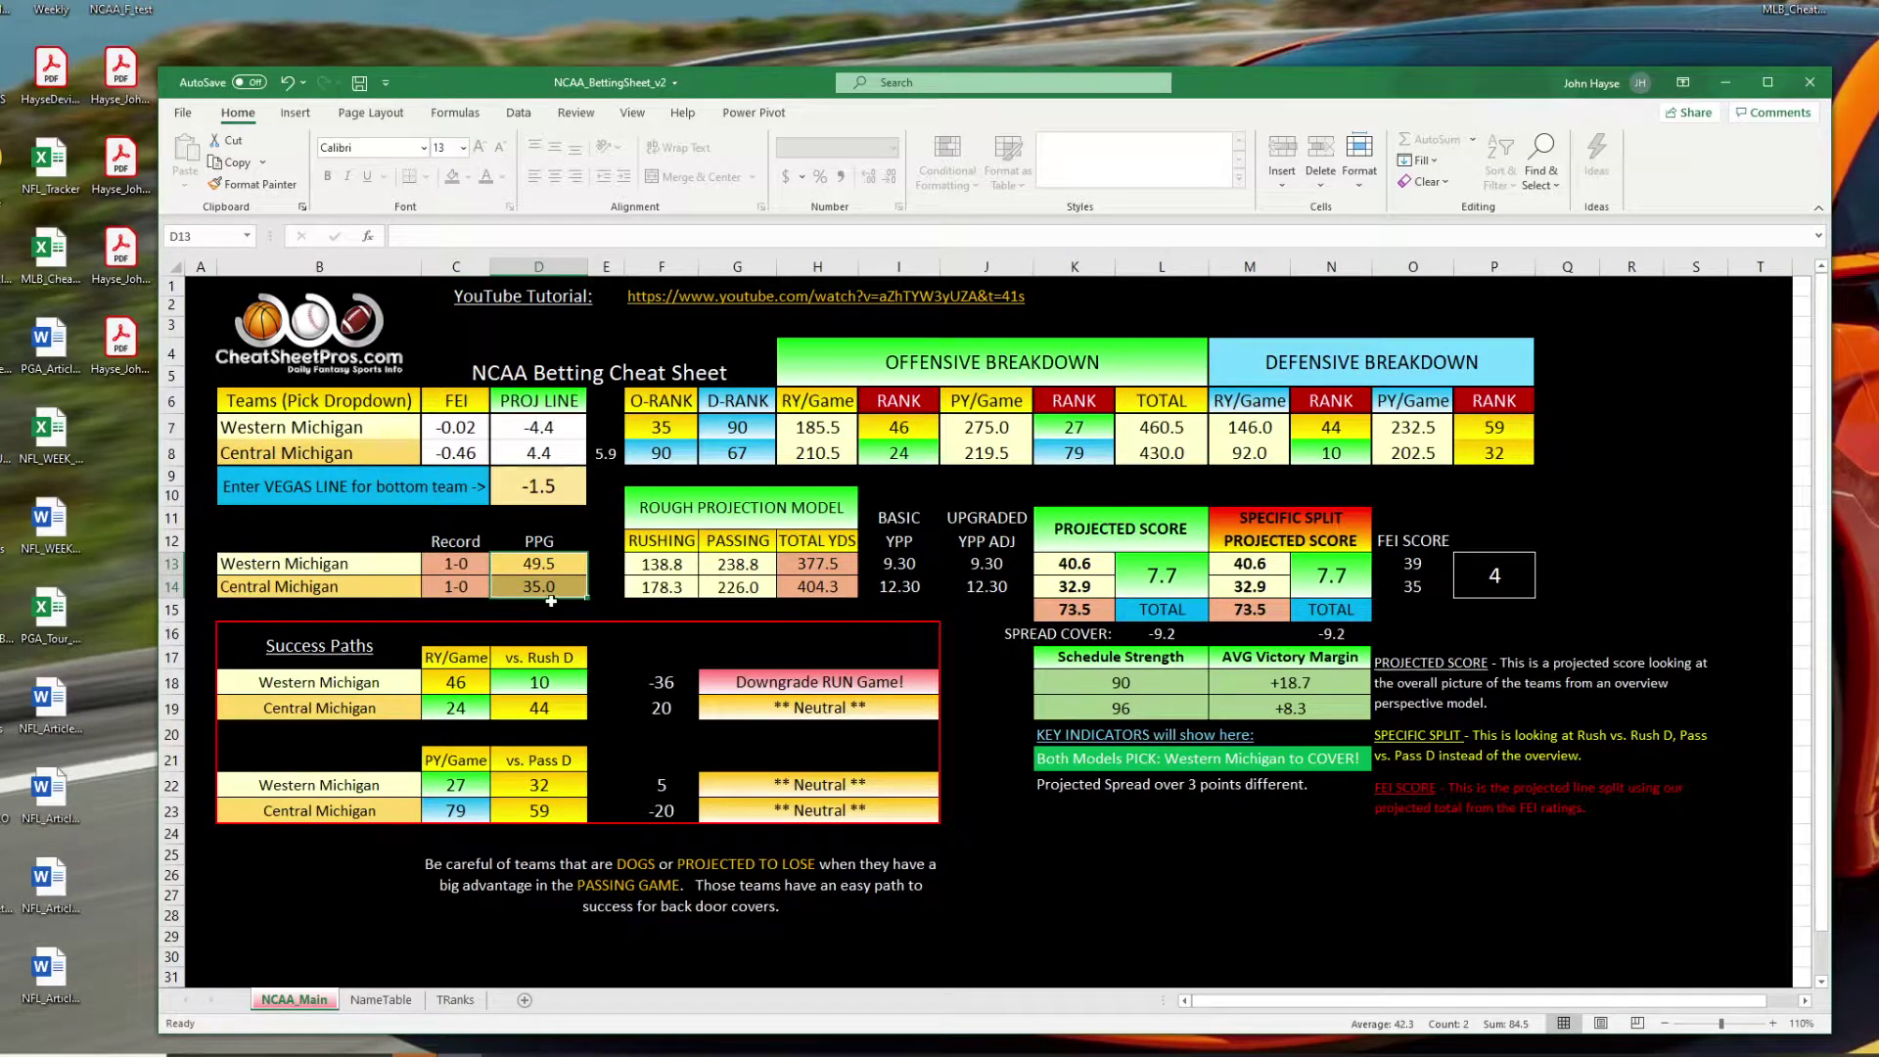
left_click(668, 516)
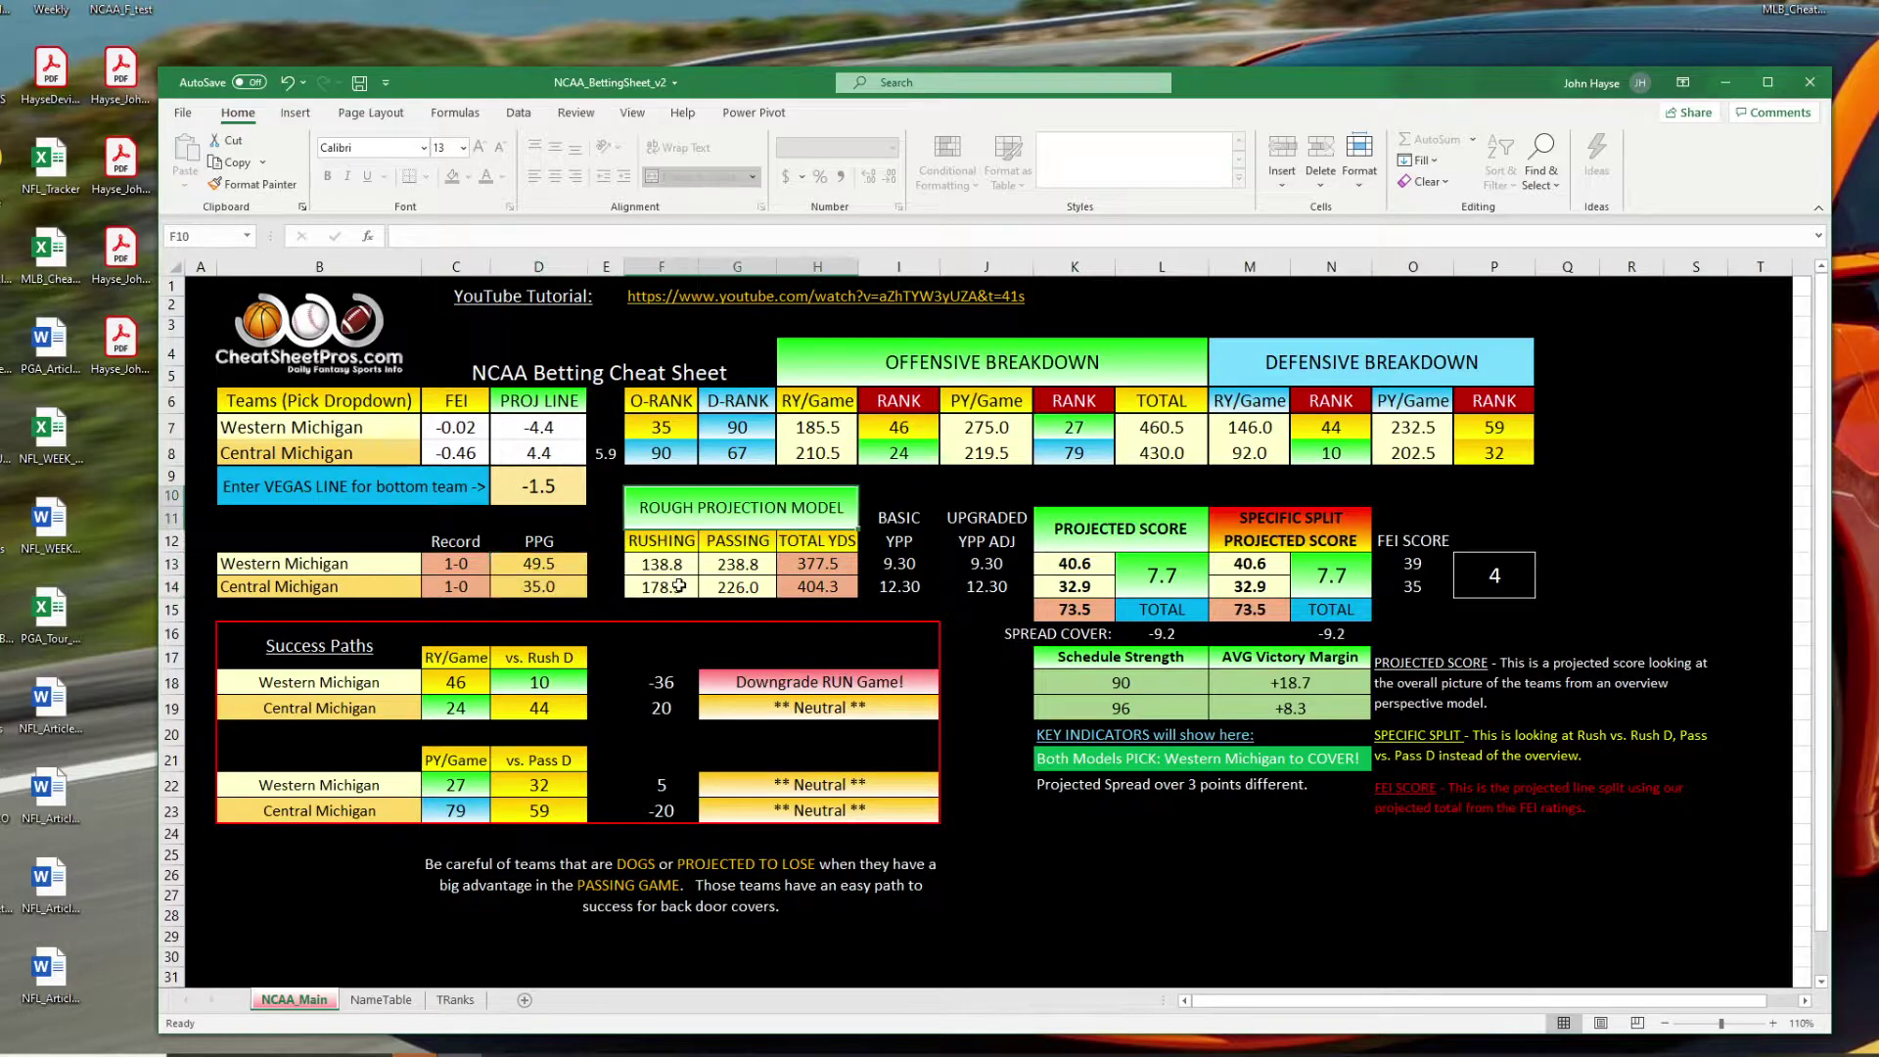
left_click_drag(674, 519, 737, 572)
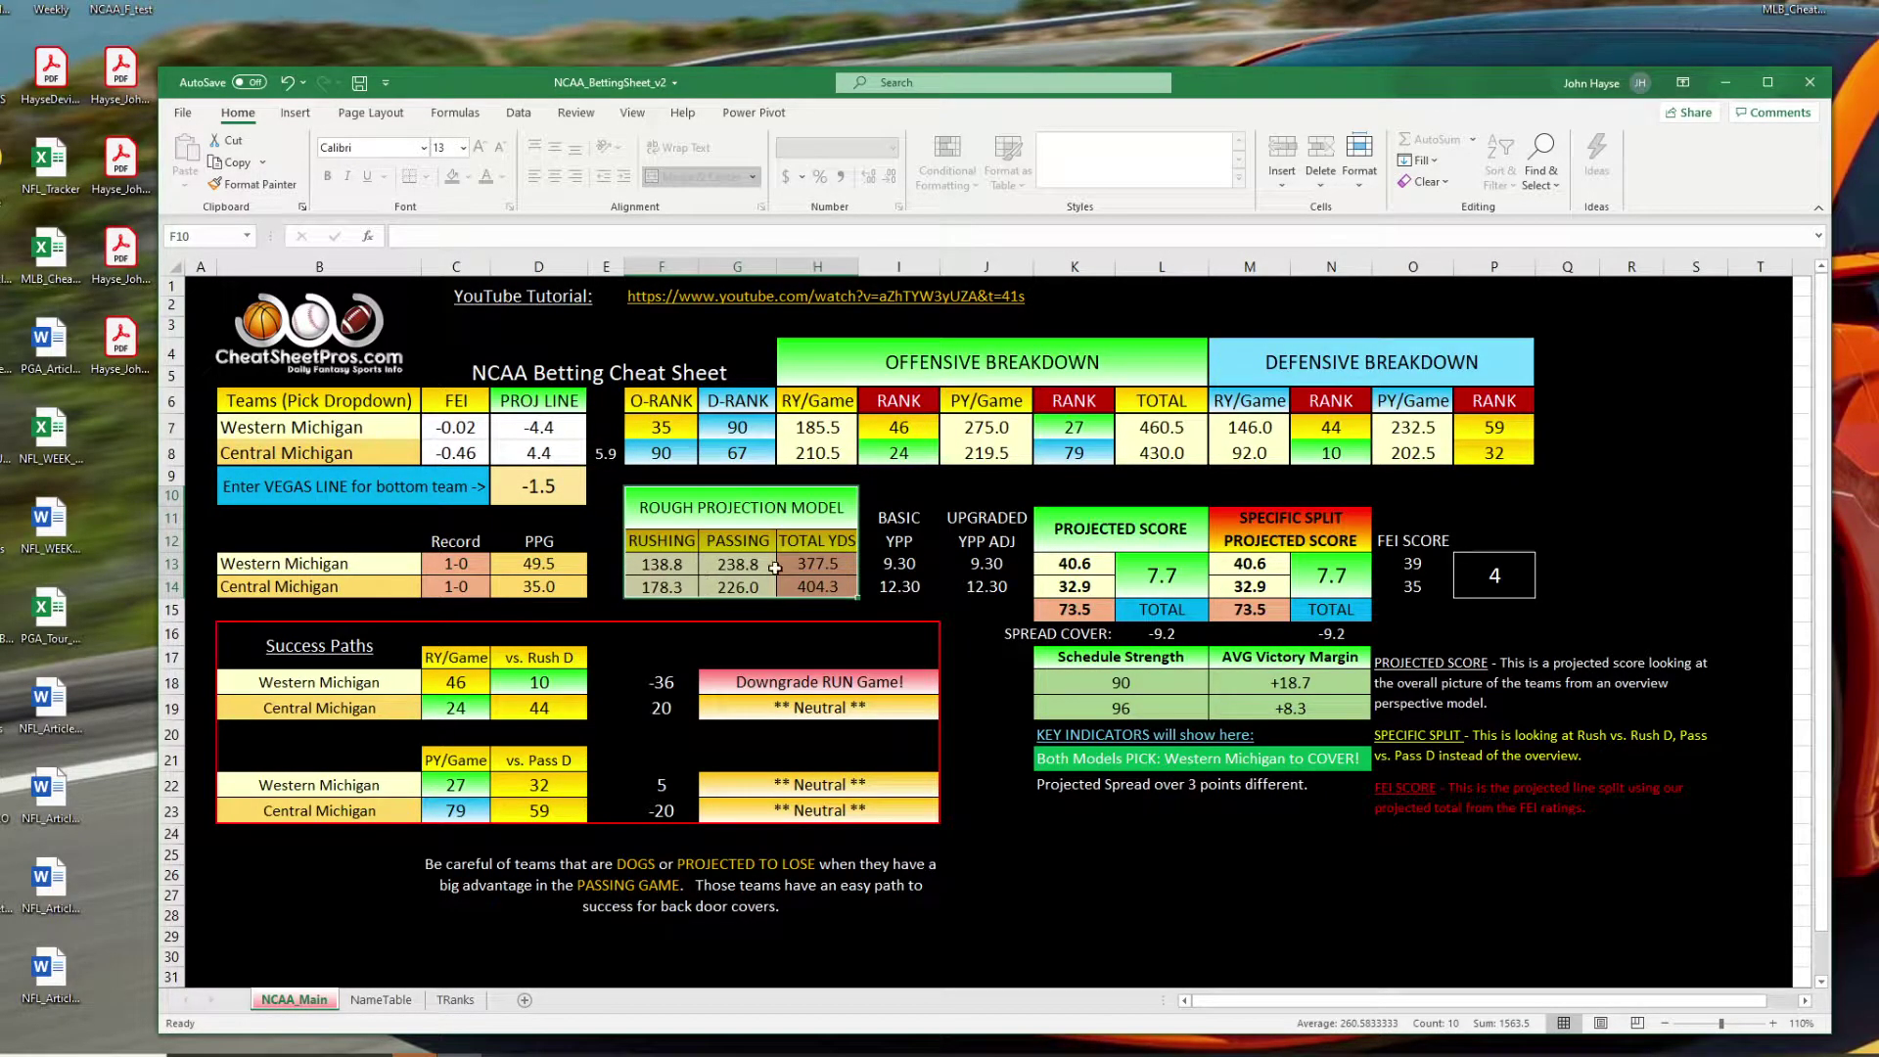
left_click(816, 565)
left_click(817, 585)
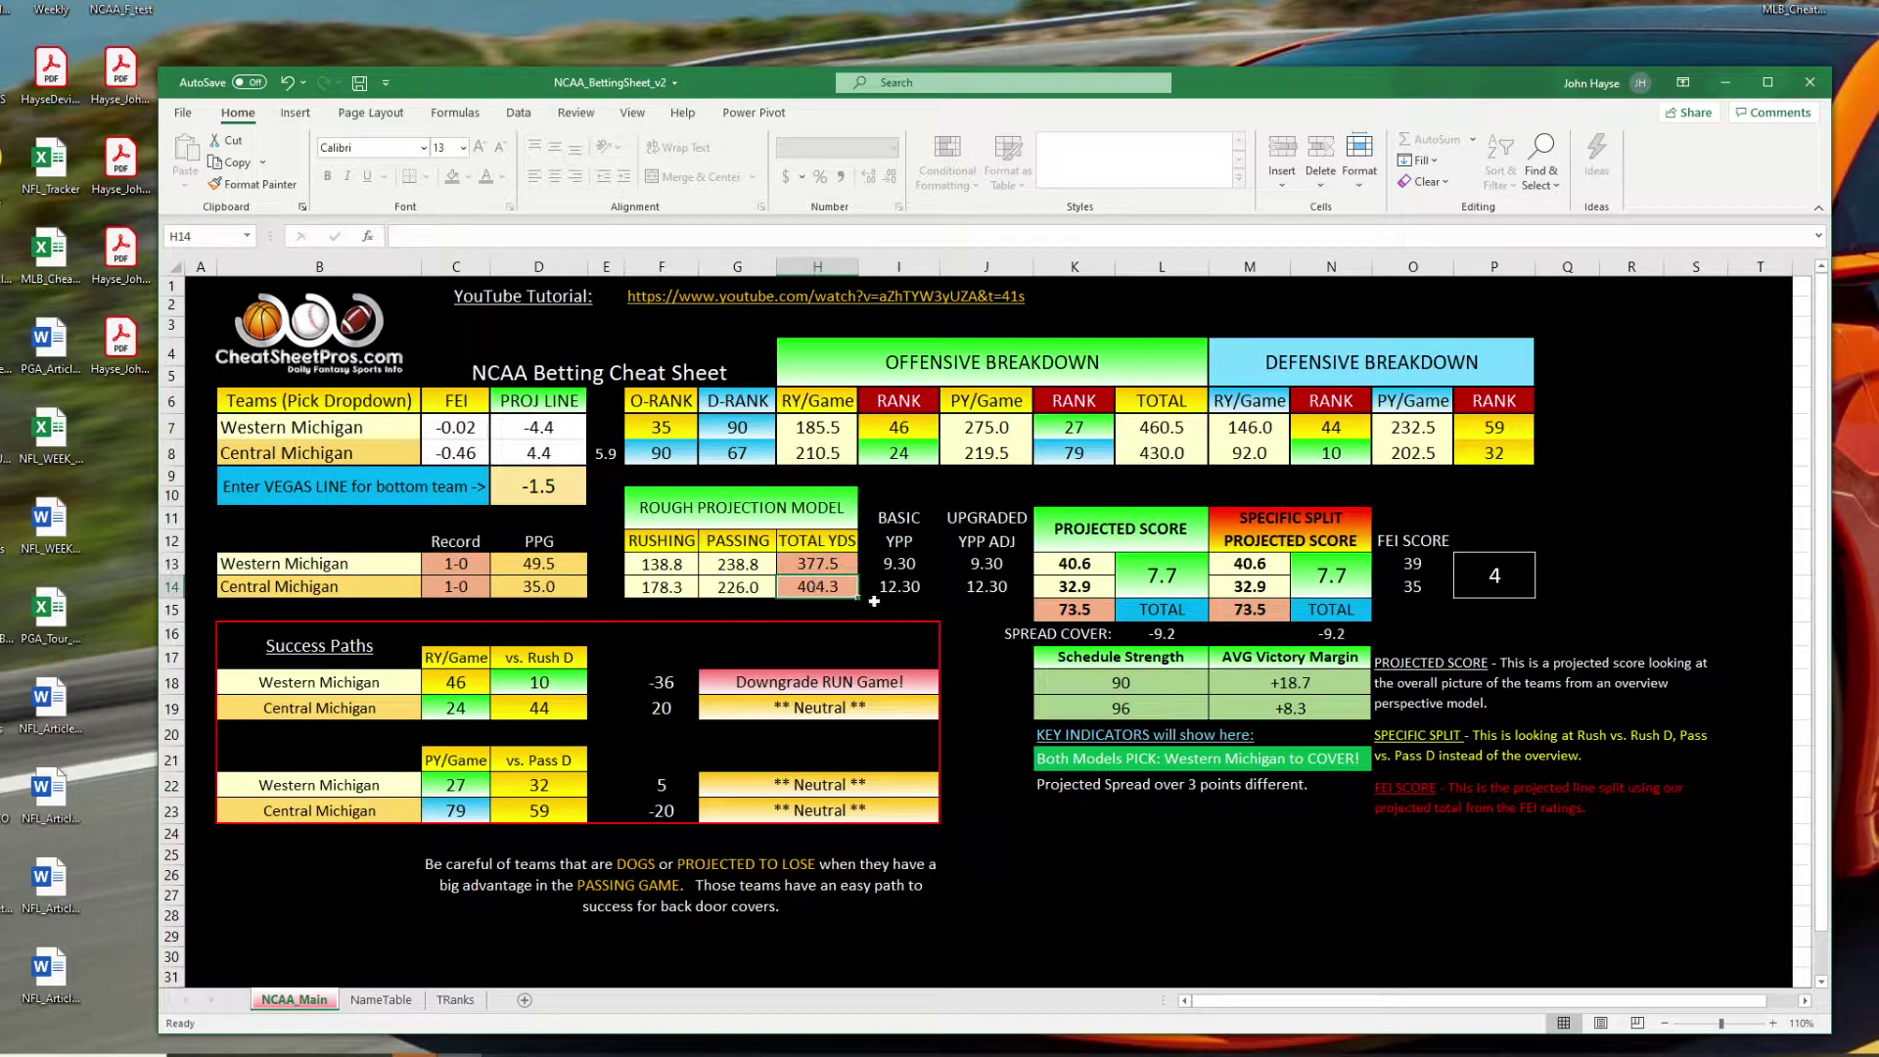
left_click_drag(908, 517, 912, 599)
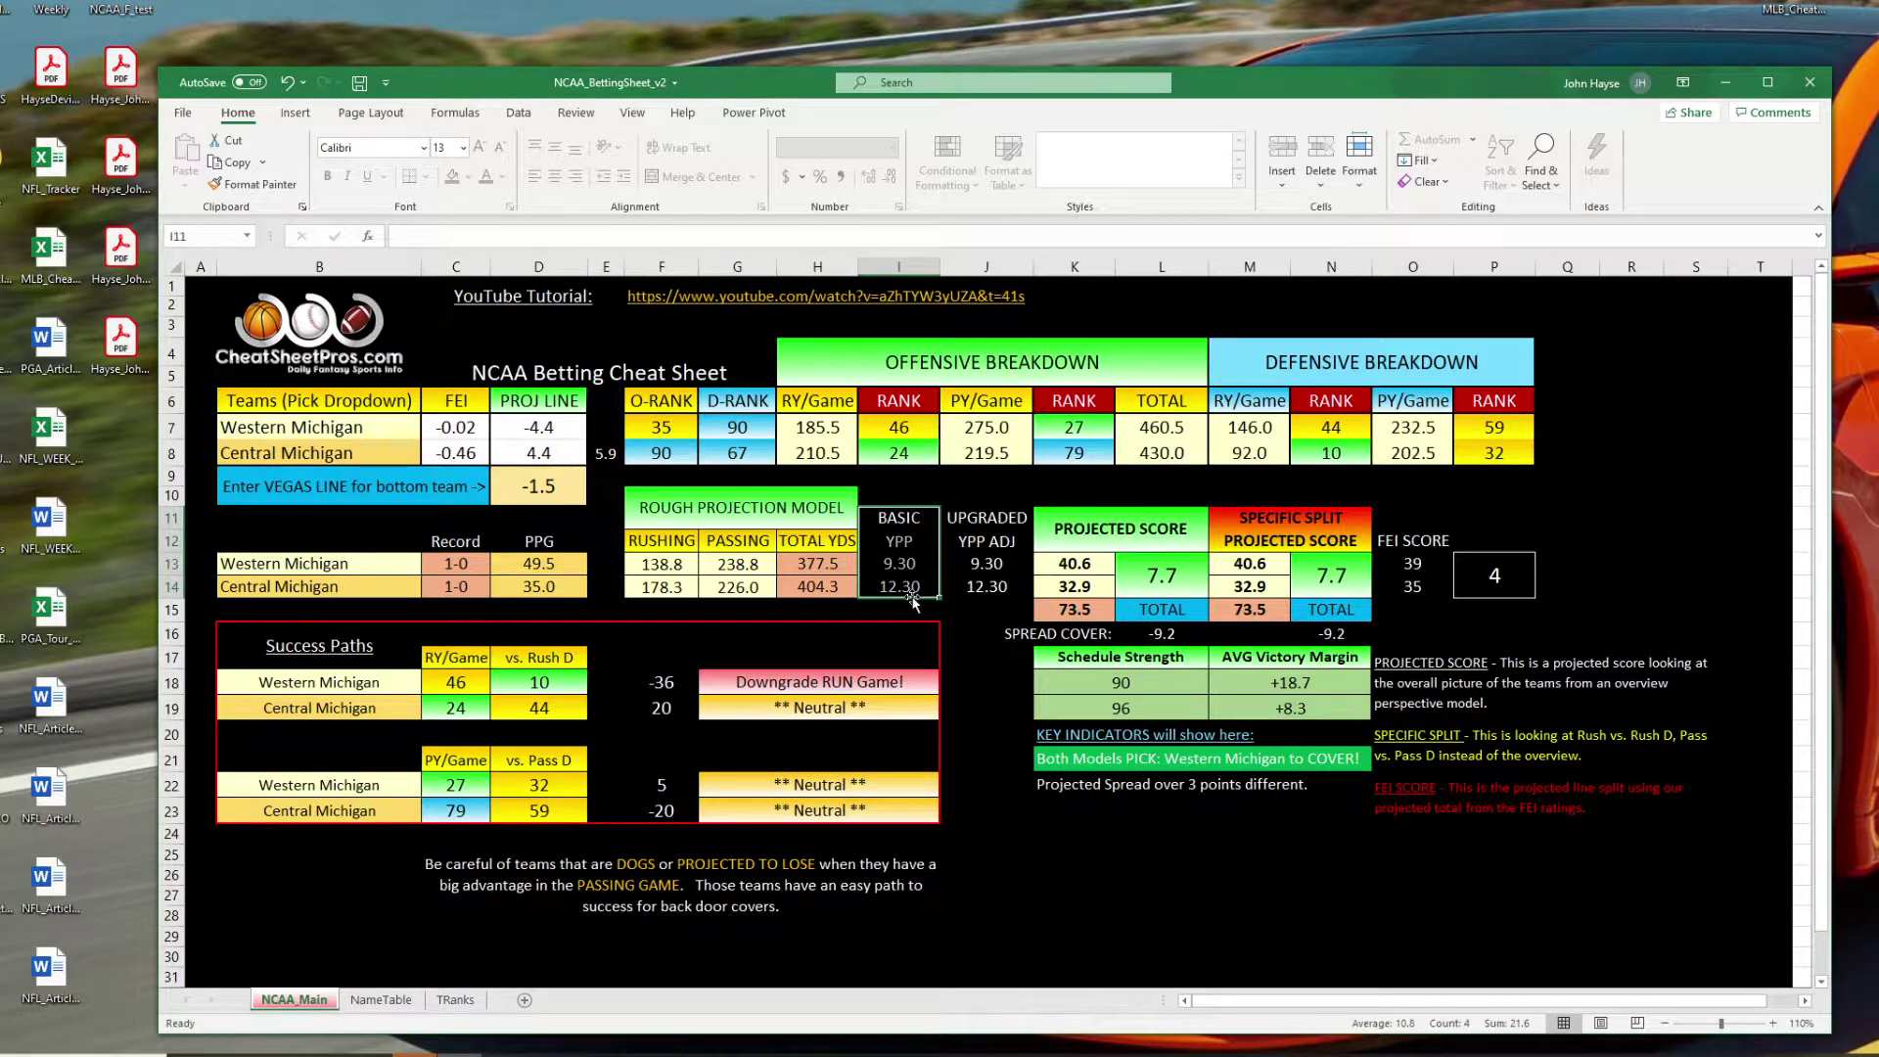
left_click_drag(976, 518, 982, 590)
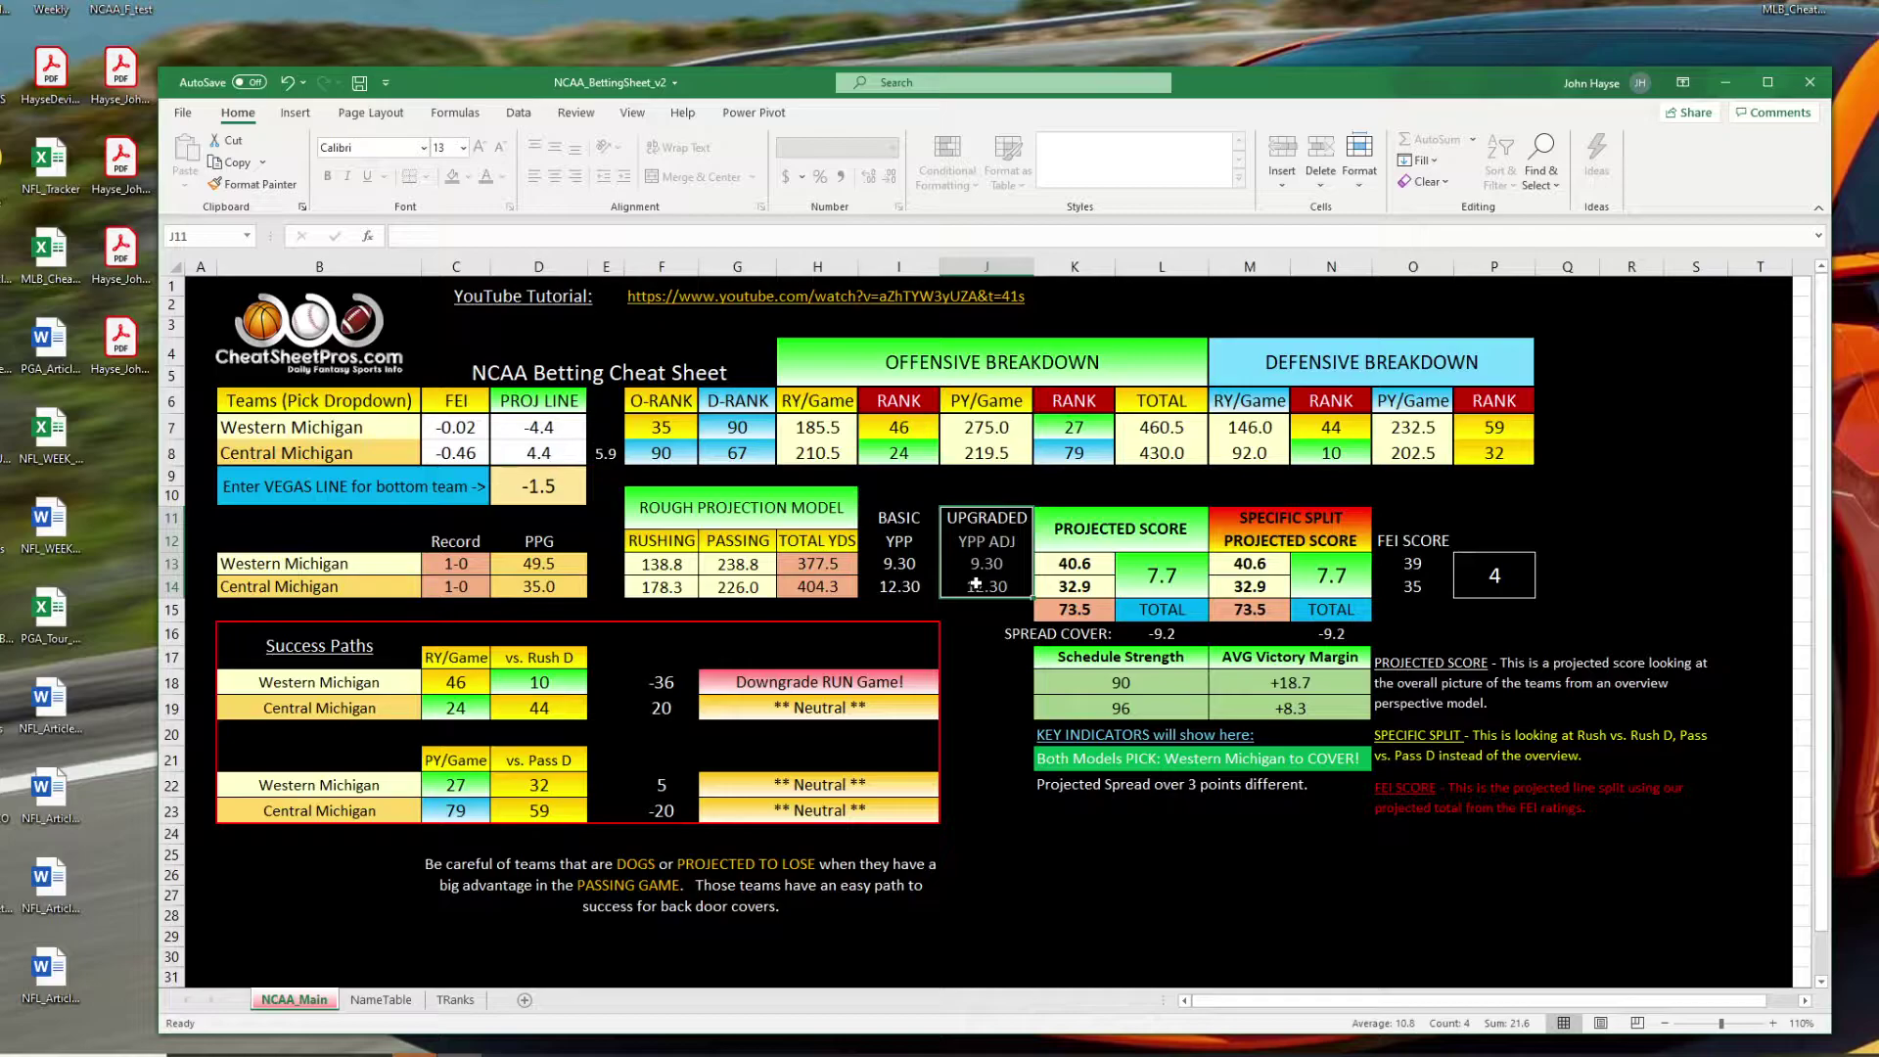
Compare the Projected Score, Specific Split and FEI Score models, including the projected totals of the first two.
left_click_drag(1086, 528, 1086, 587)
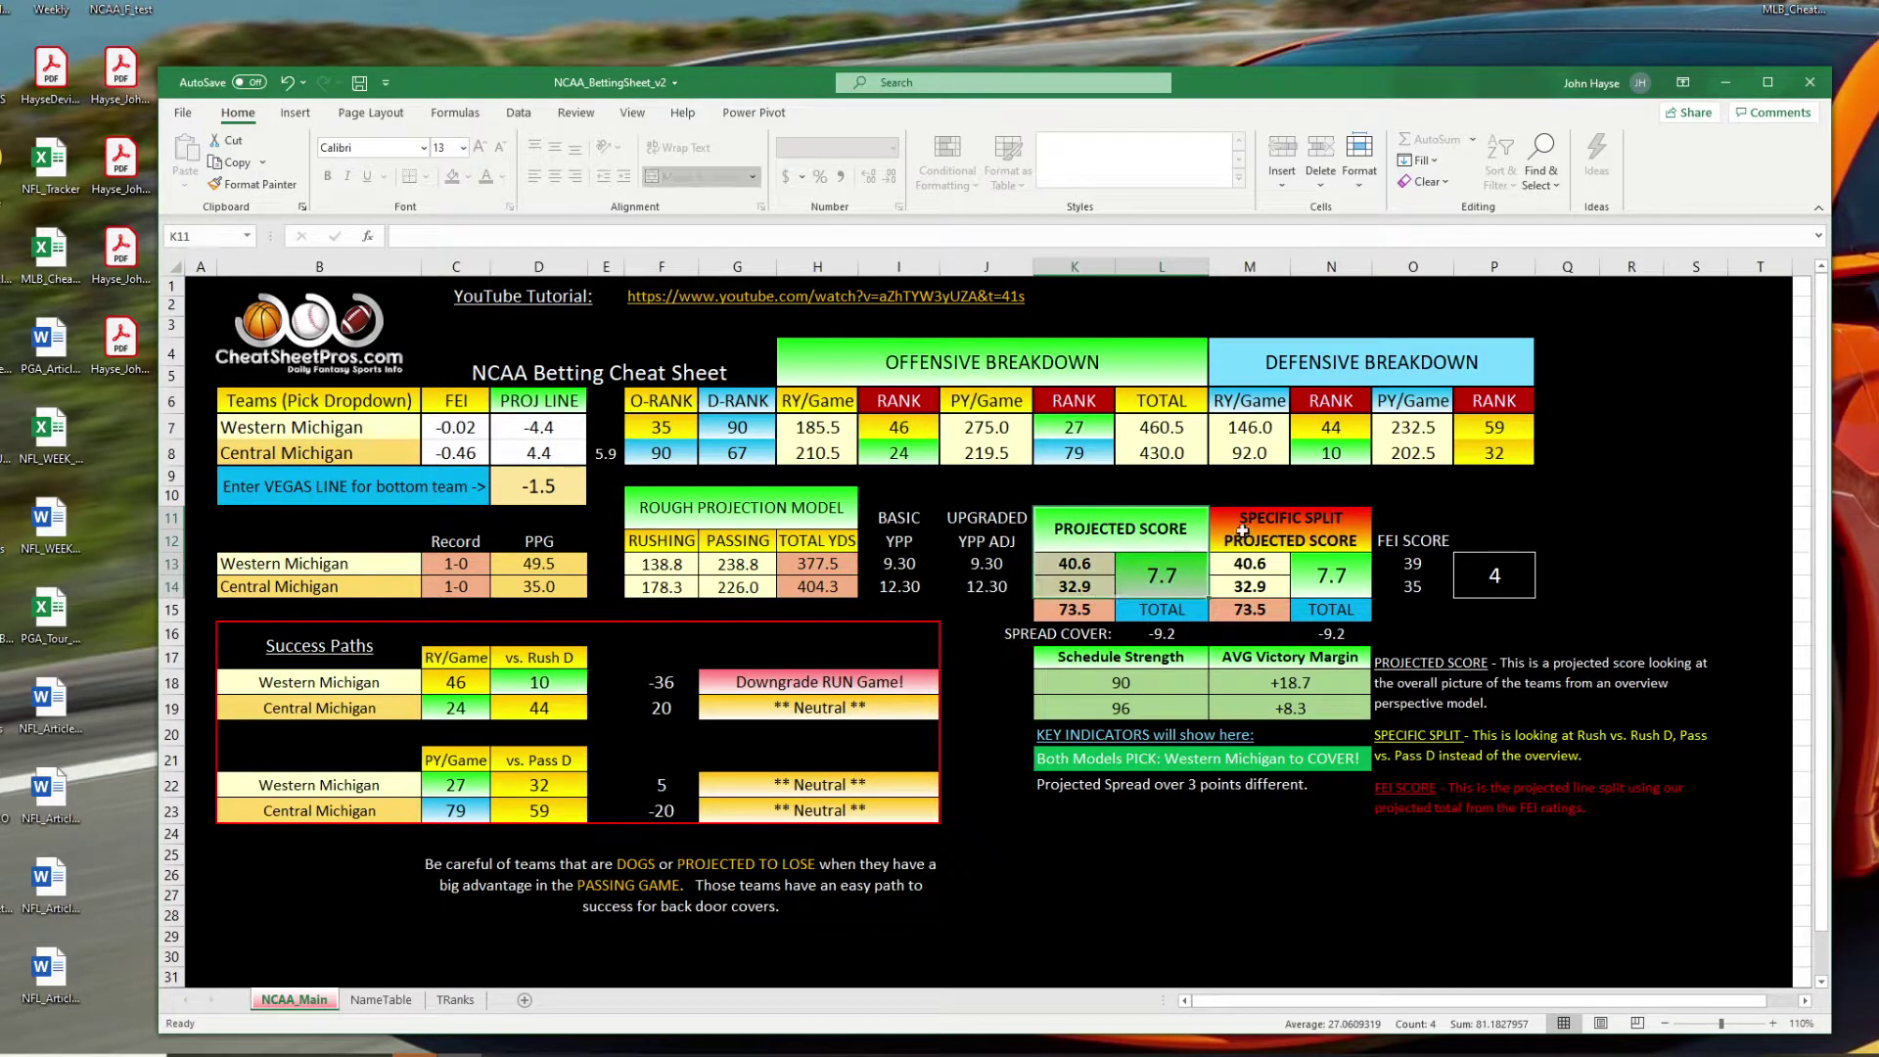
left_click_drag(1243, 532, 1321, 587)
left_click_drag(1412, 540, 1404, 588)
left_click(1075, 542)
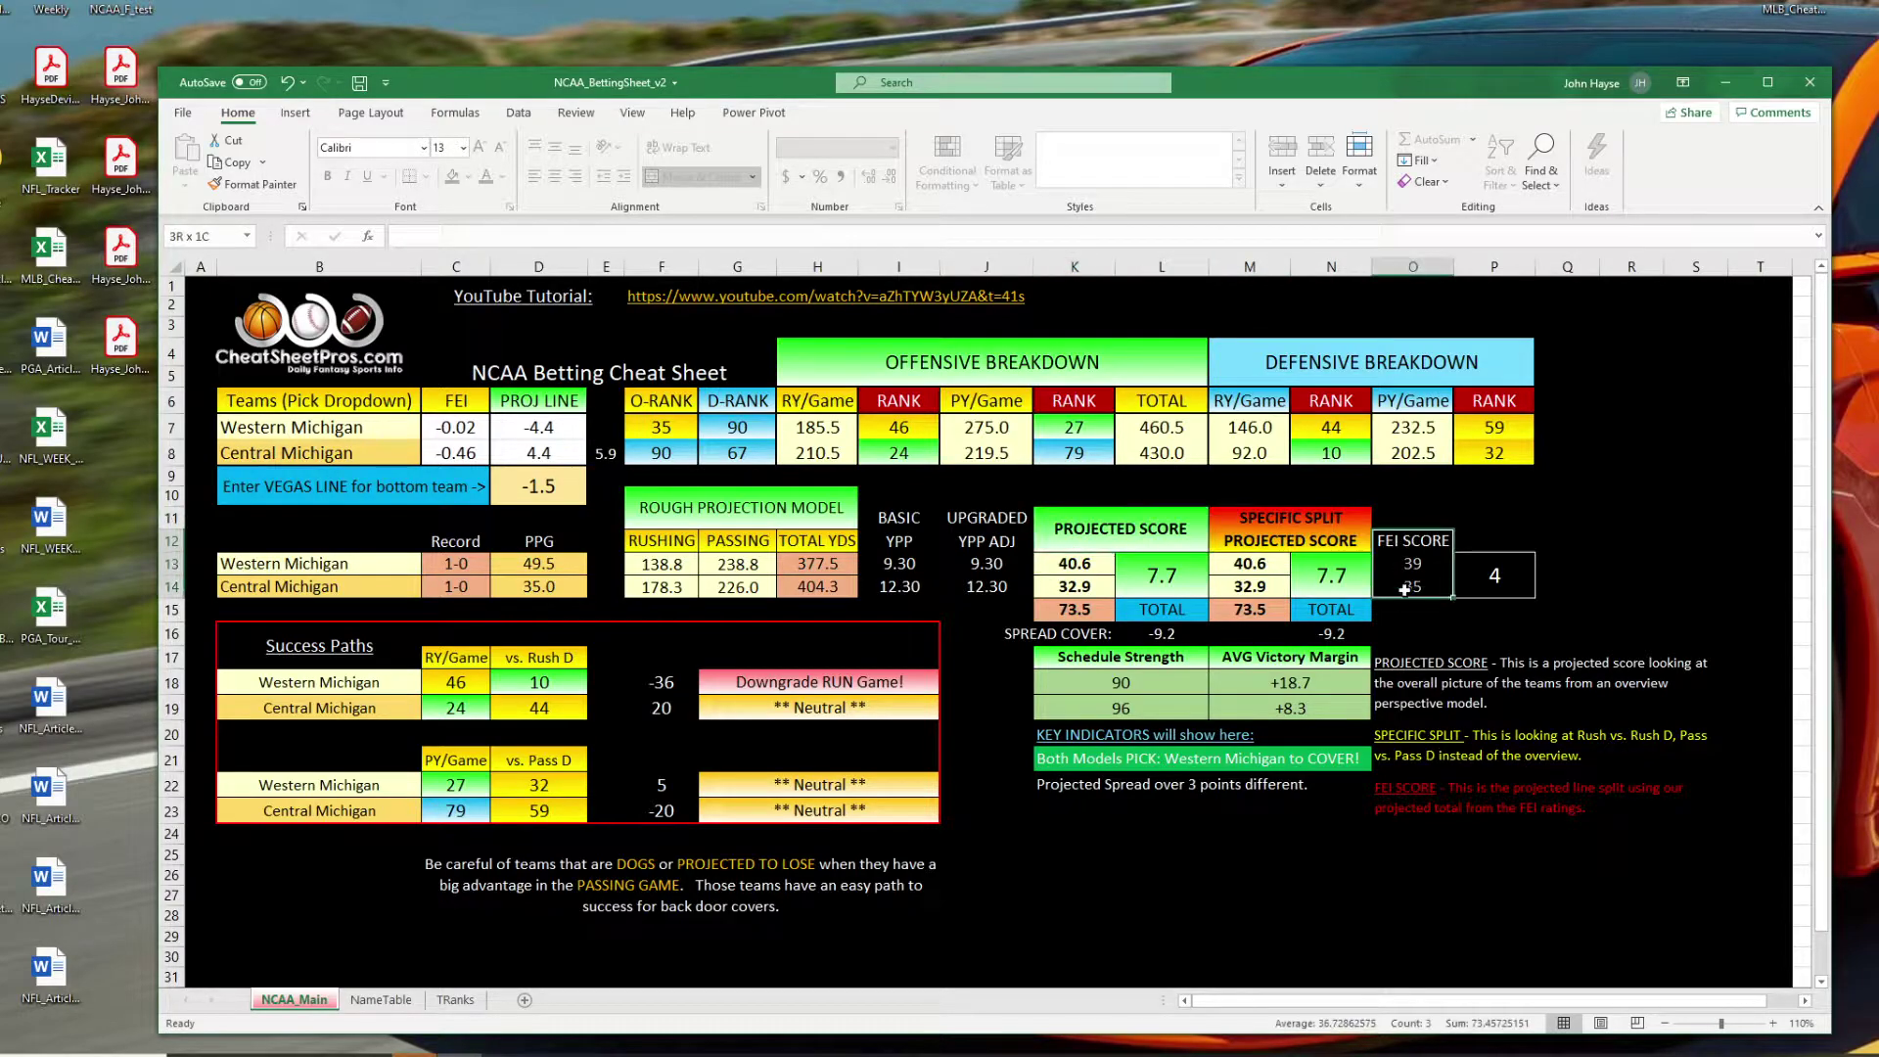
left_click(1083, 615)
left_click(1248, 611)
left_click_drag(1408, 547, 1401, 582)
Check each team's FEI Score and the difference between them against Western Michigan's projected line.
left_click(549, 433)
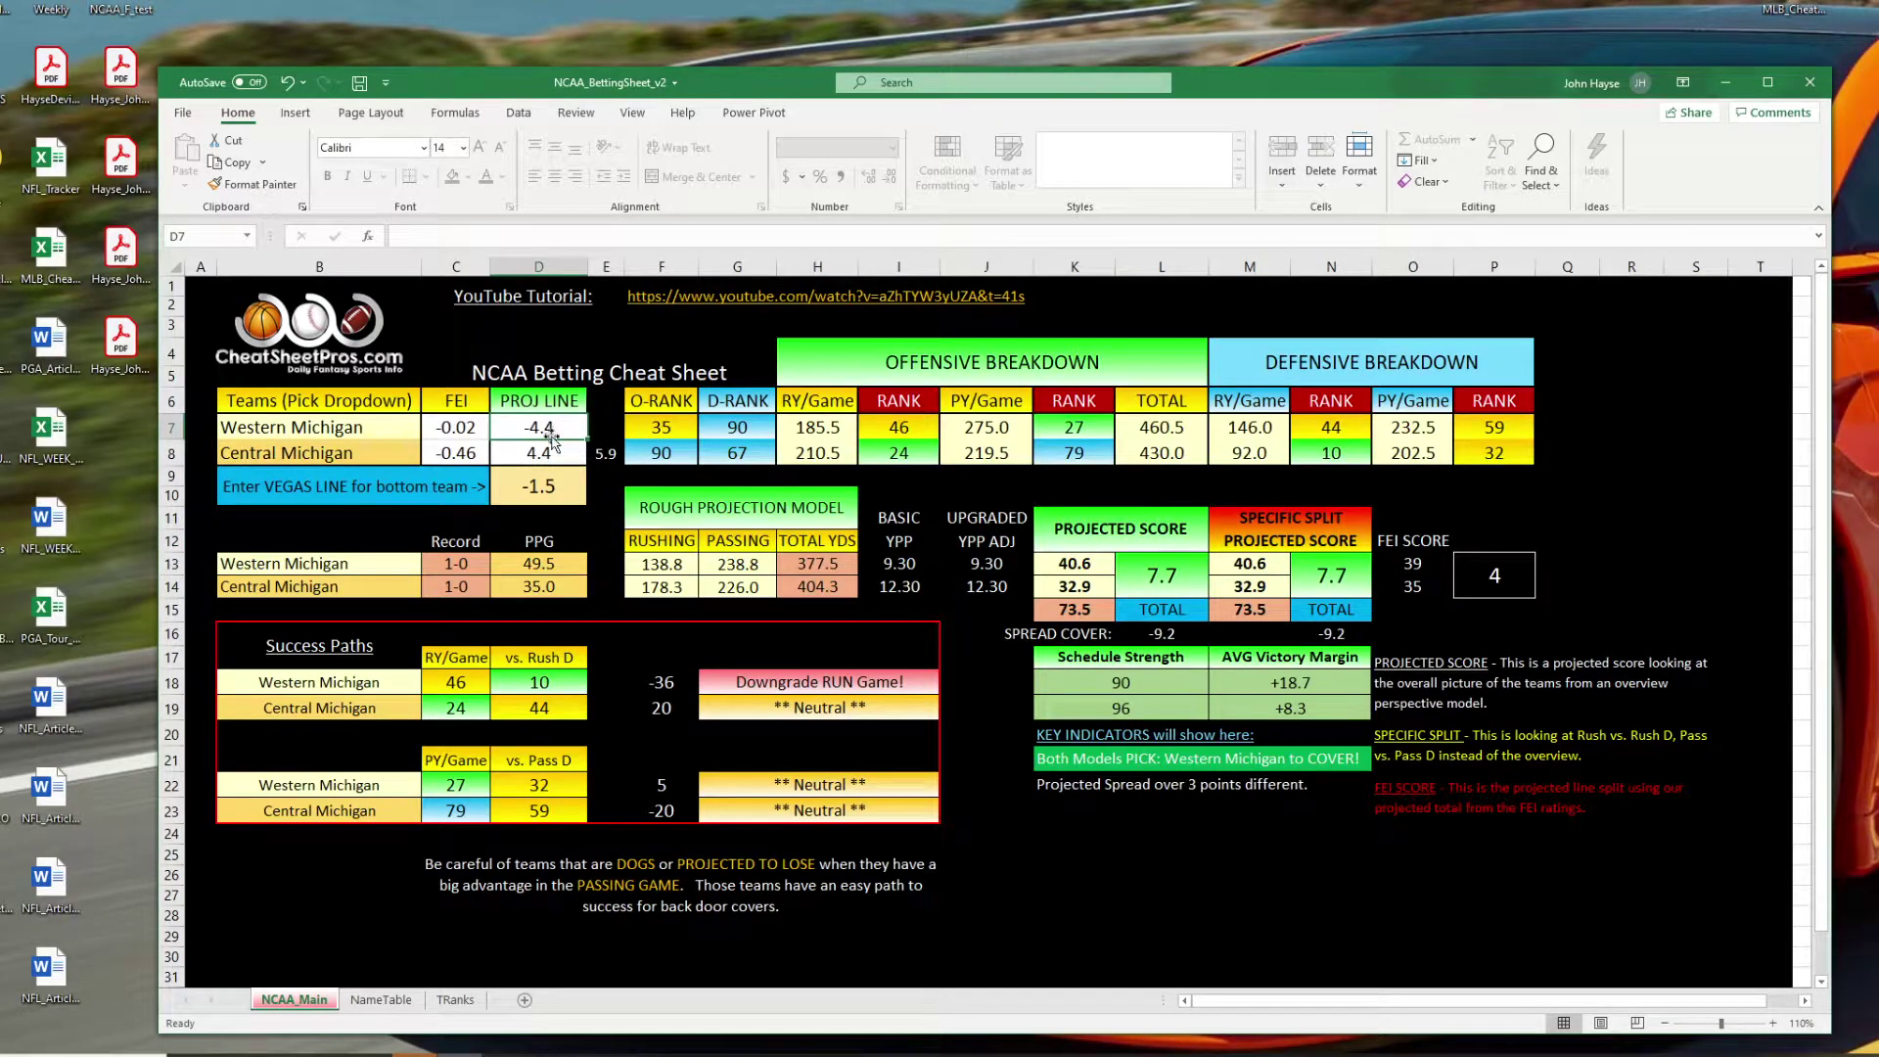
left_click_drag(1411, 547, 1414, 588)
left_click(1428, 586)
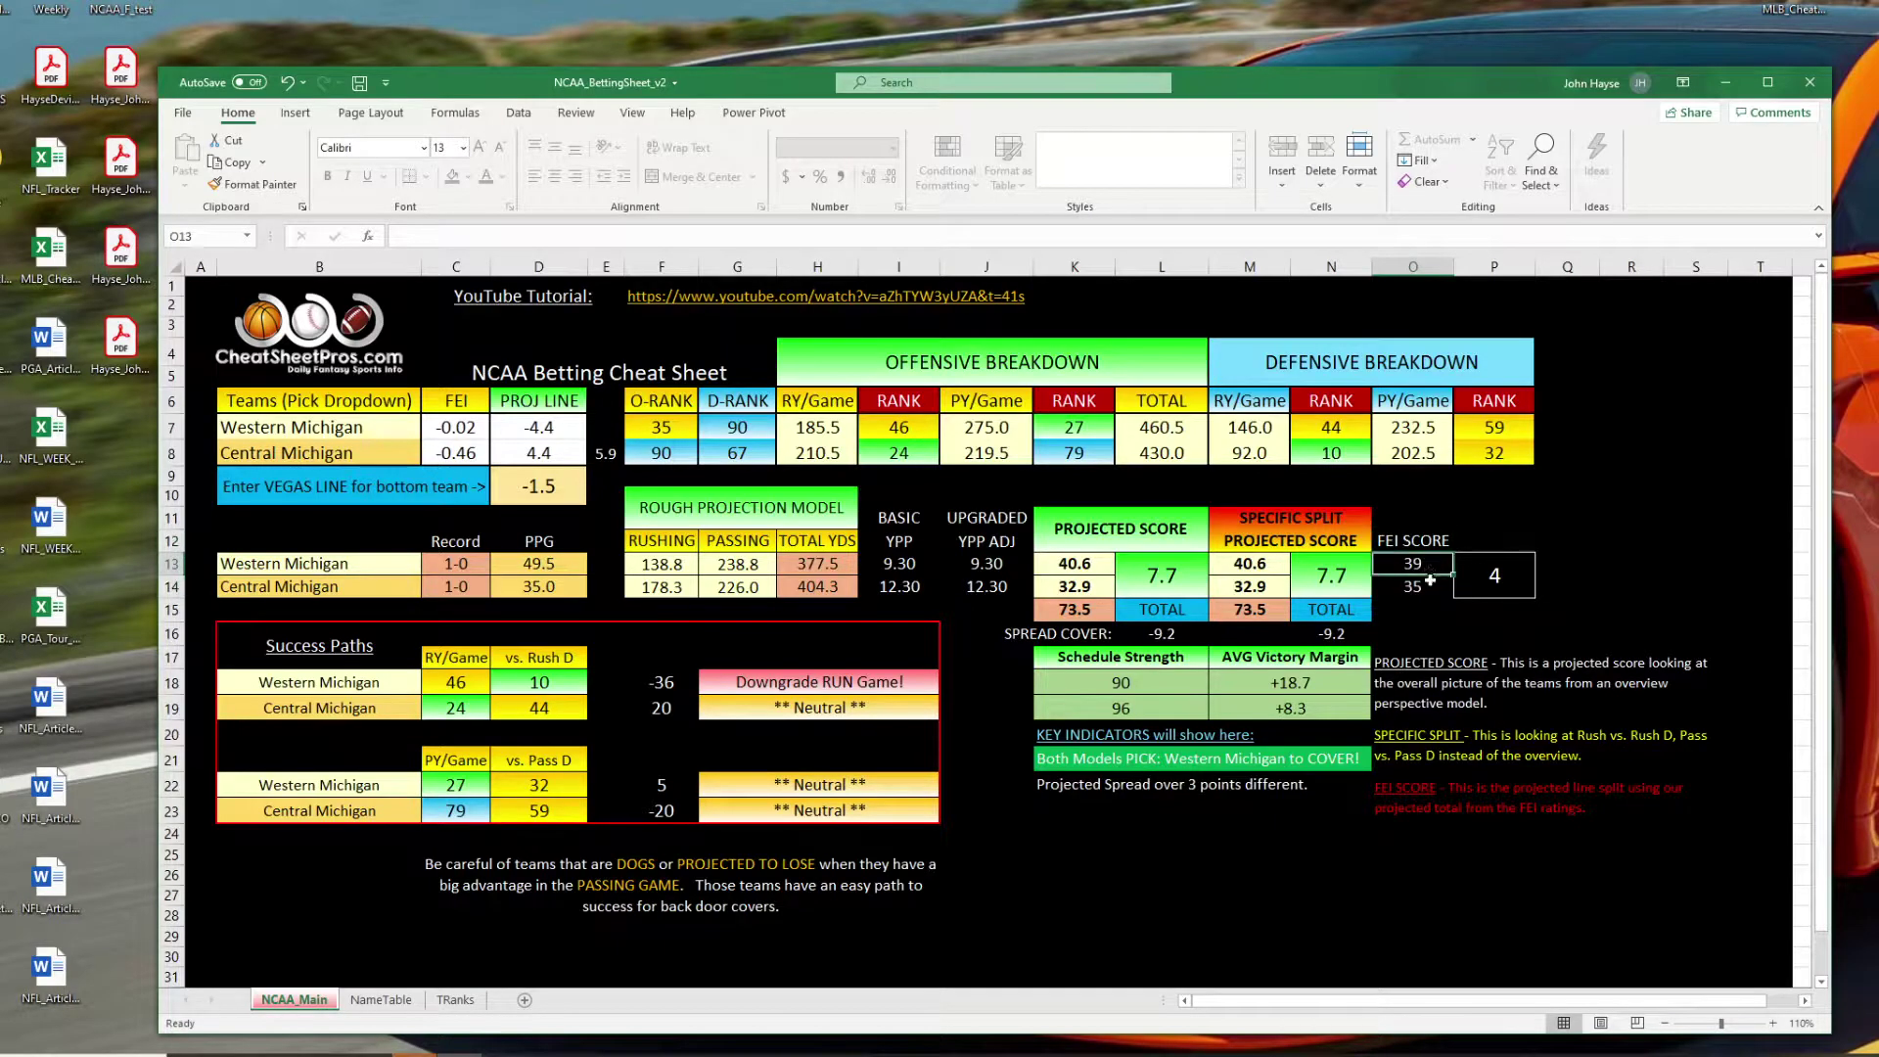
left_click(1427, 567)
left_click(1426, 589)
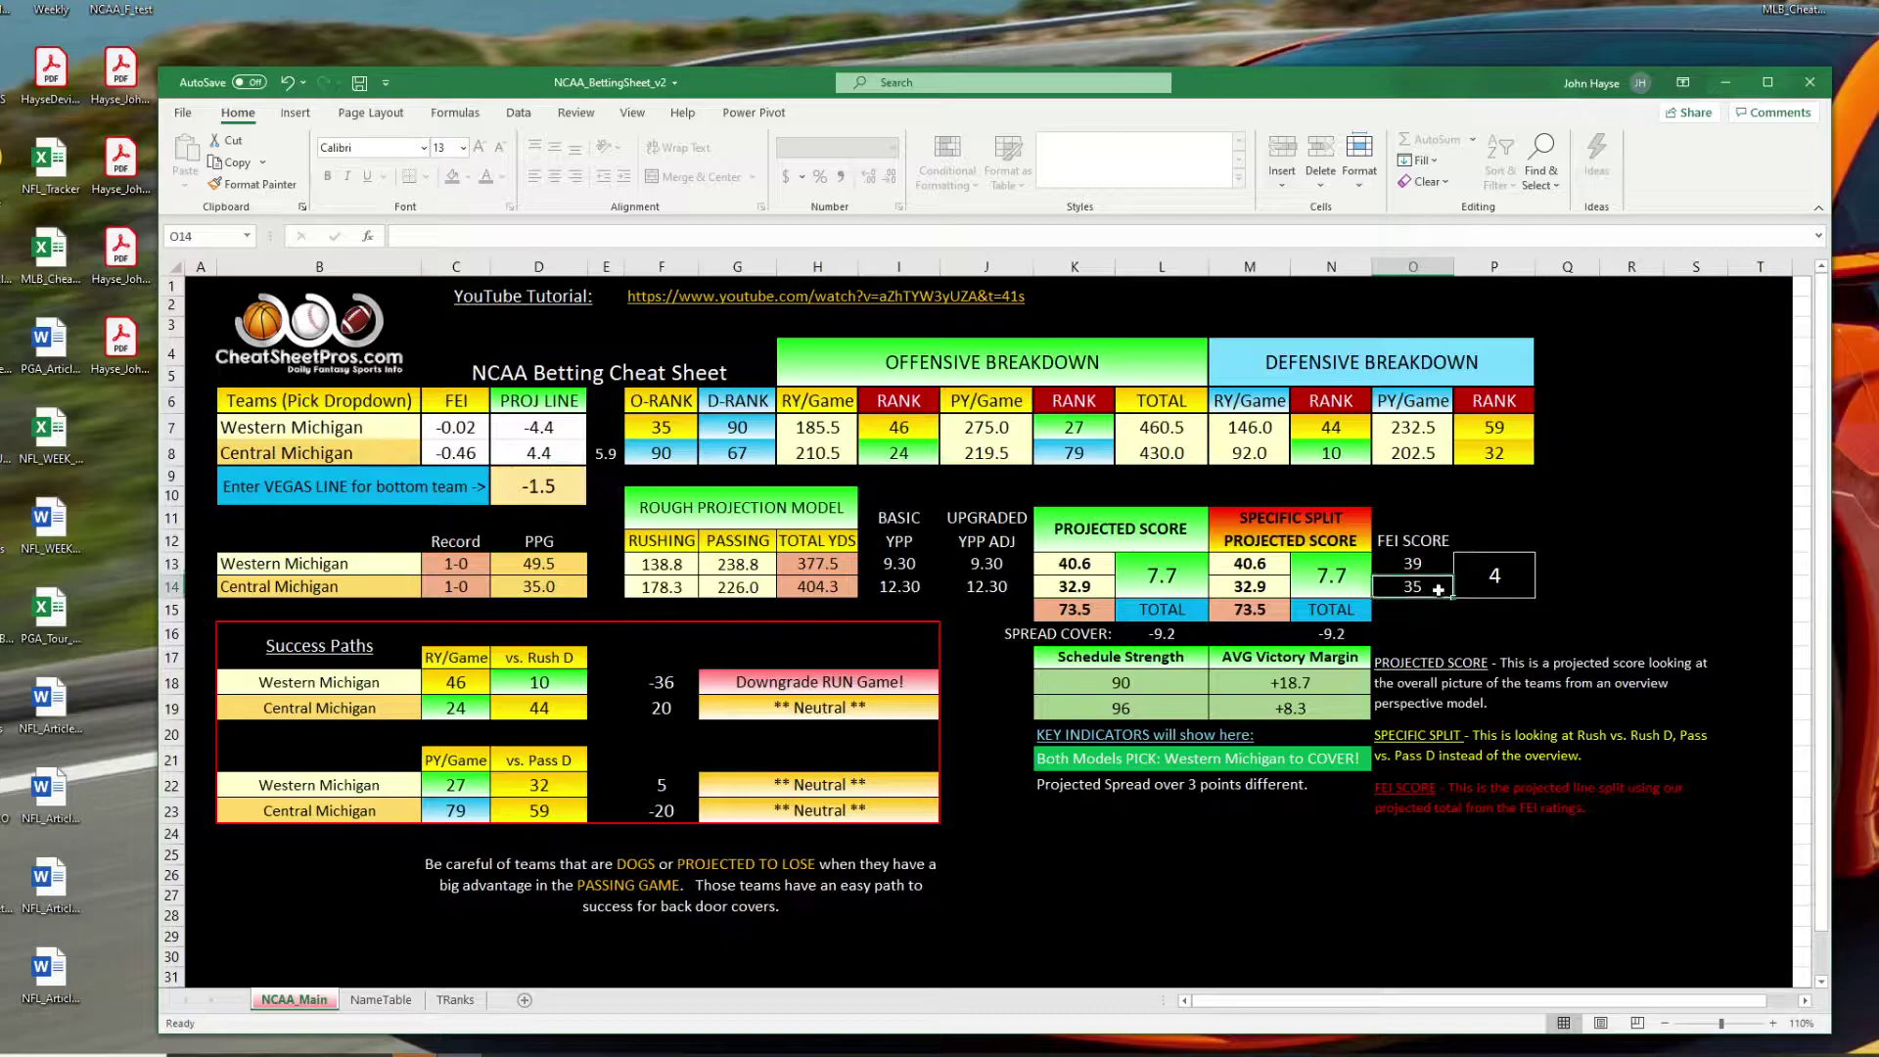
left_click(1477, 581)
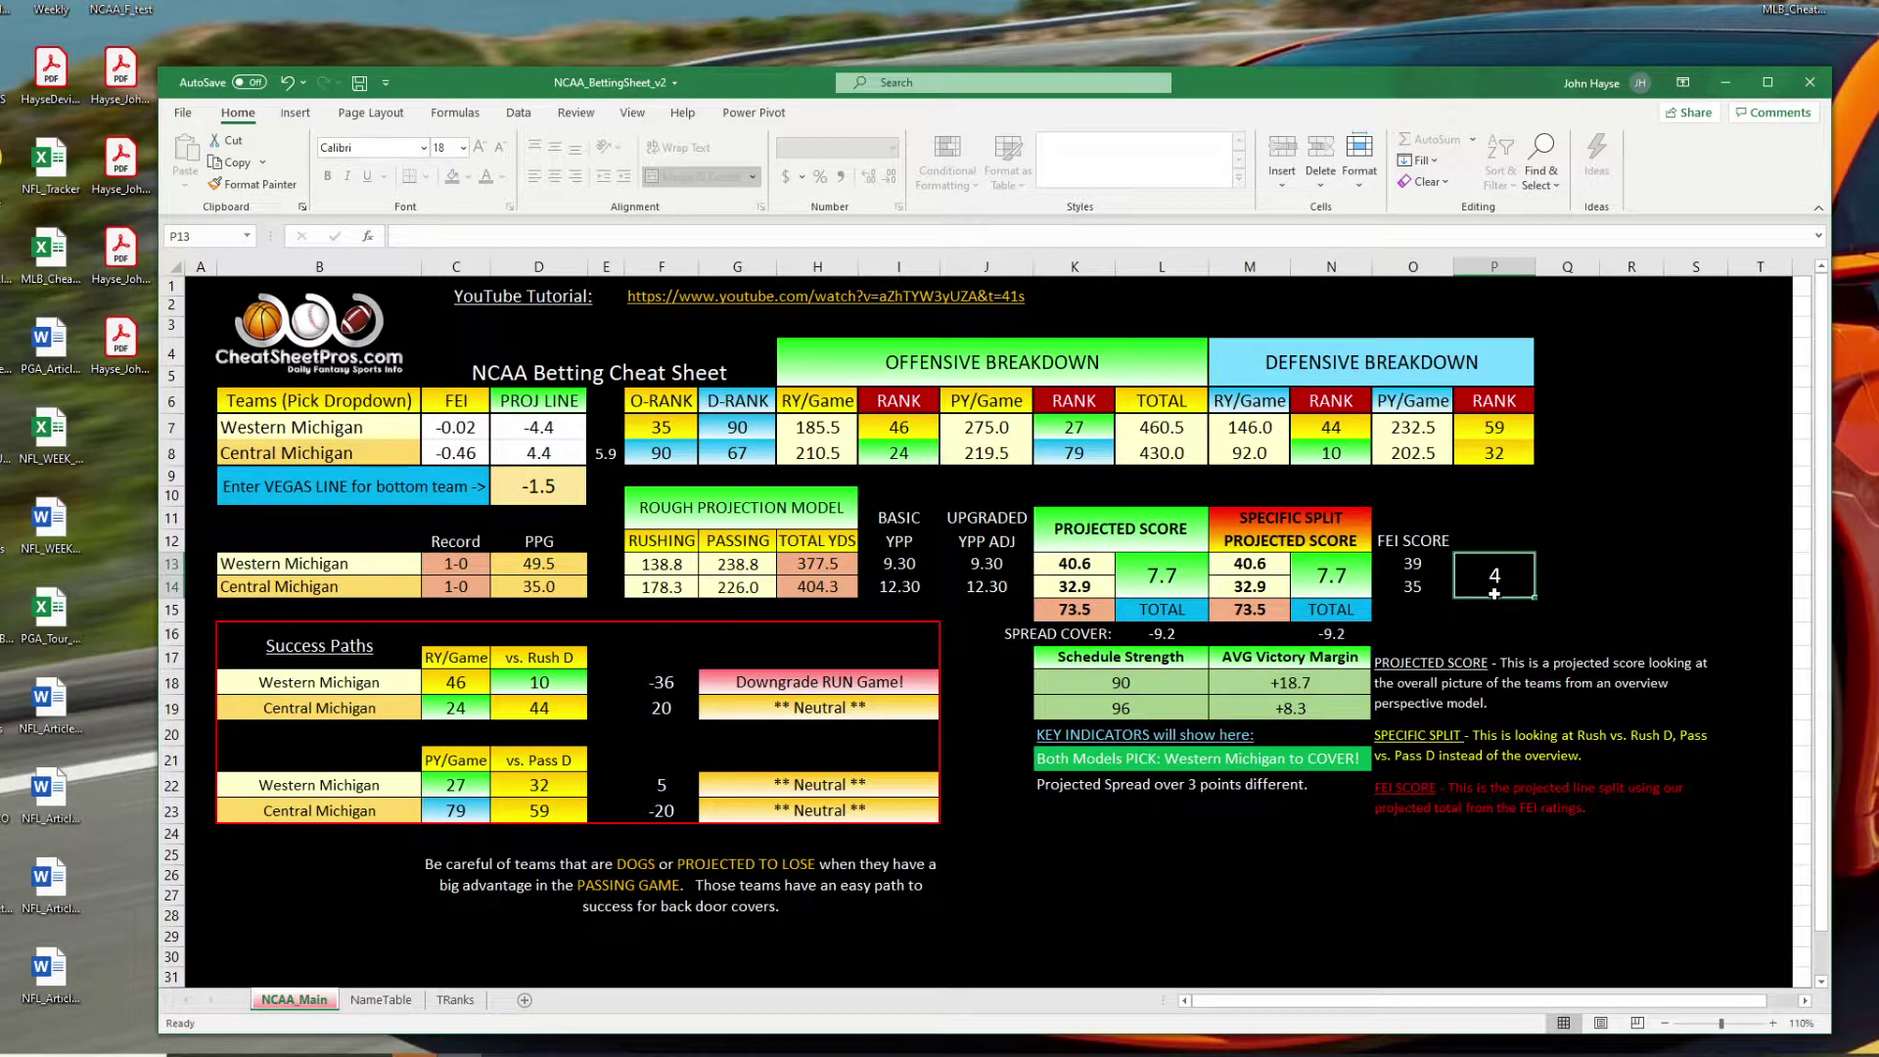
Read both teams' values in the Projected Score model, along with its point margin and Spread Cover value.
left_click_drag(1140, 535, 1255, 598)
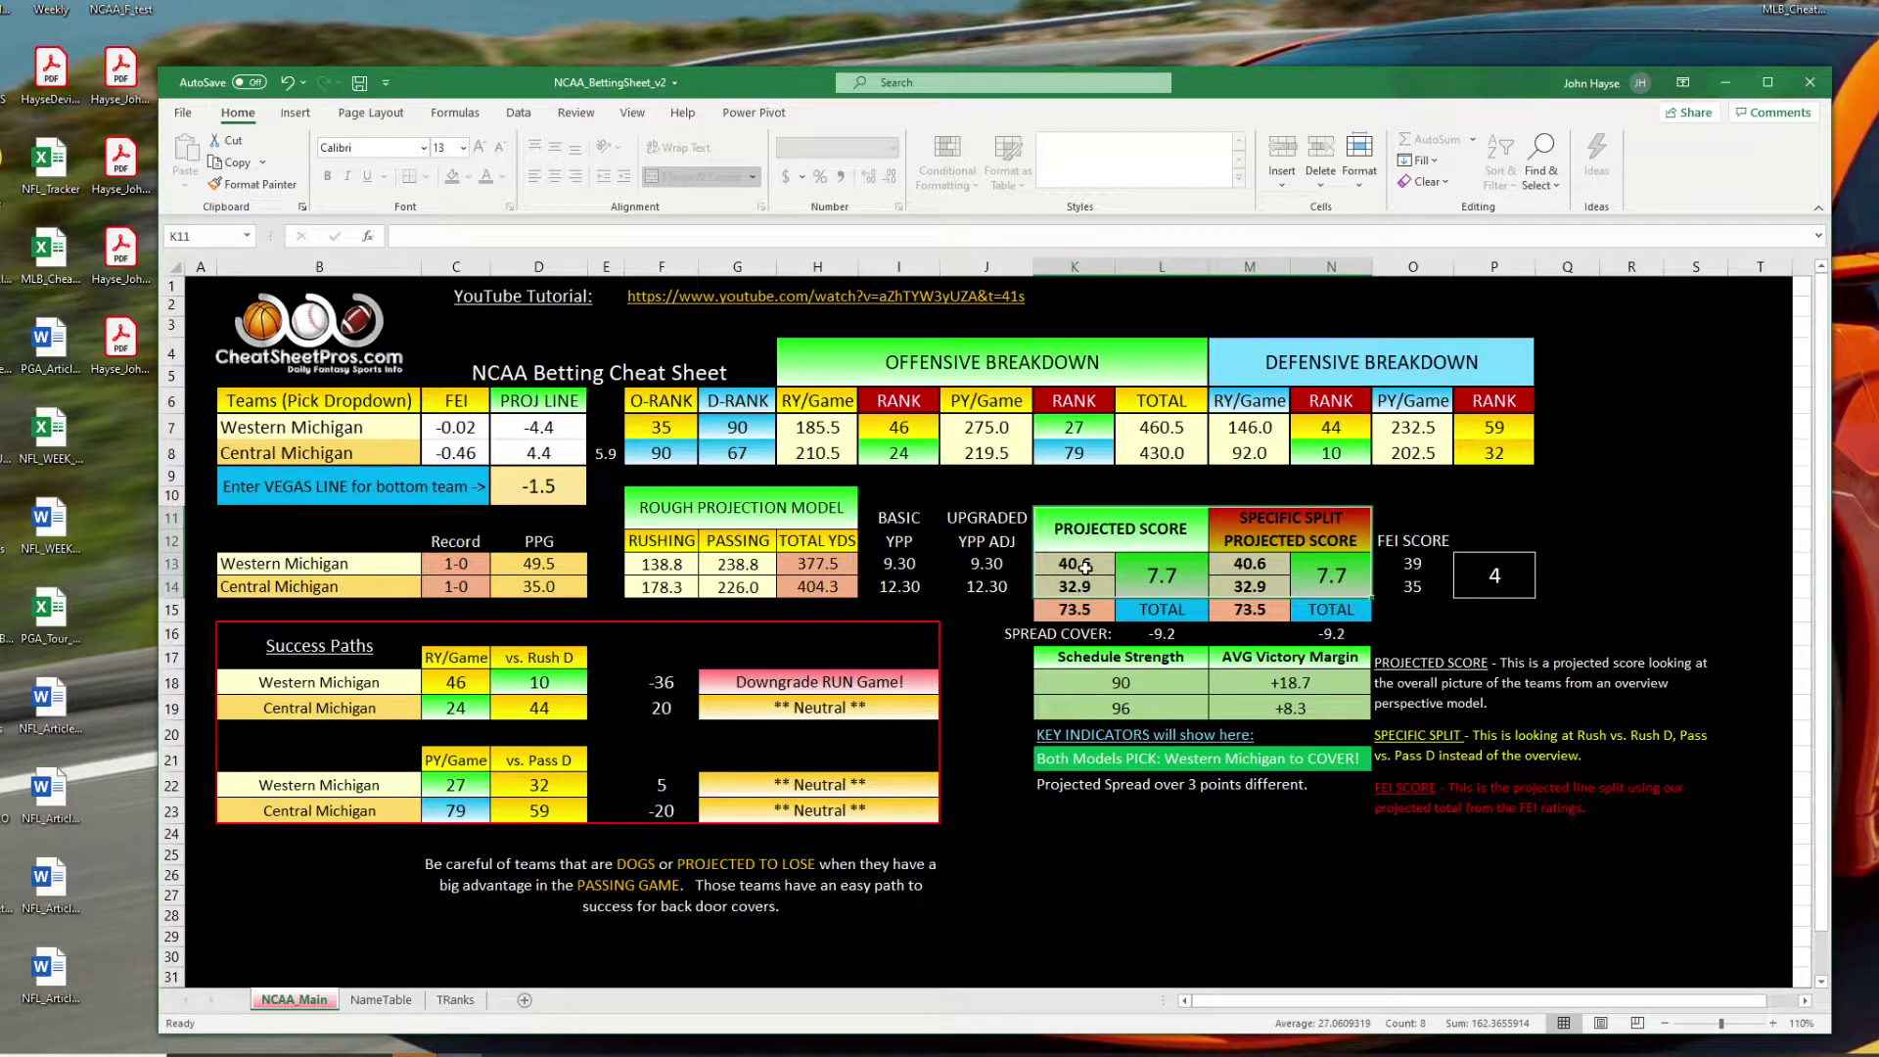
left_click(1095, 535)
left_click(1088, 560)
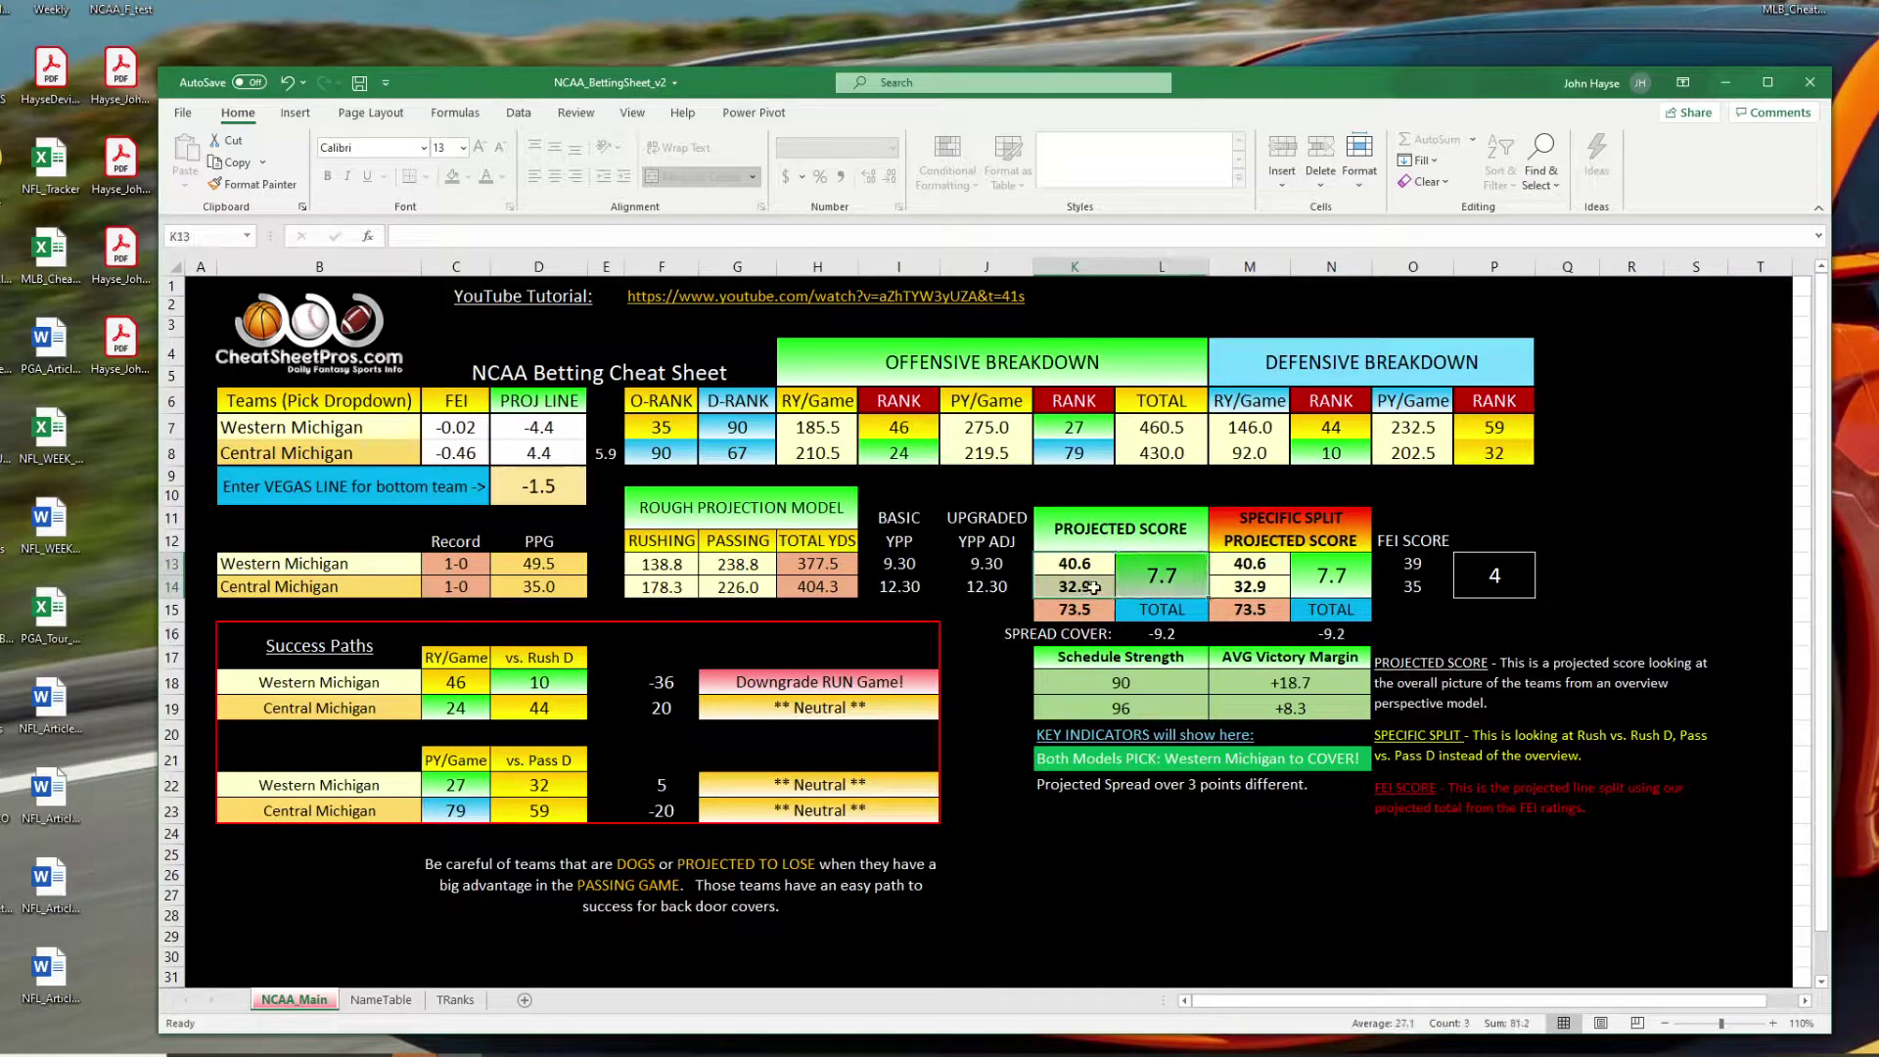
left_click(1097, 592)
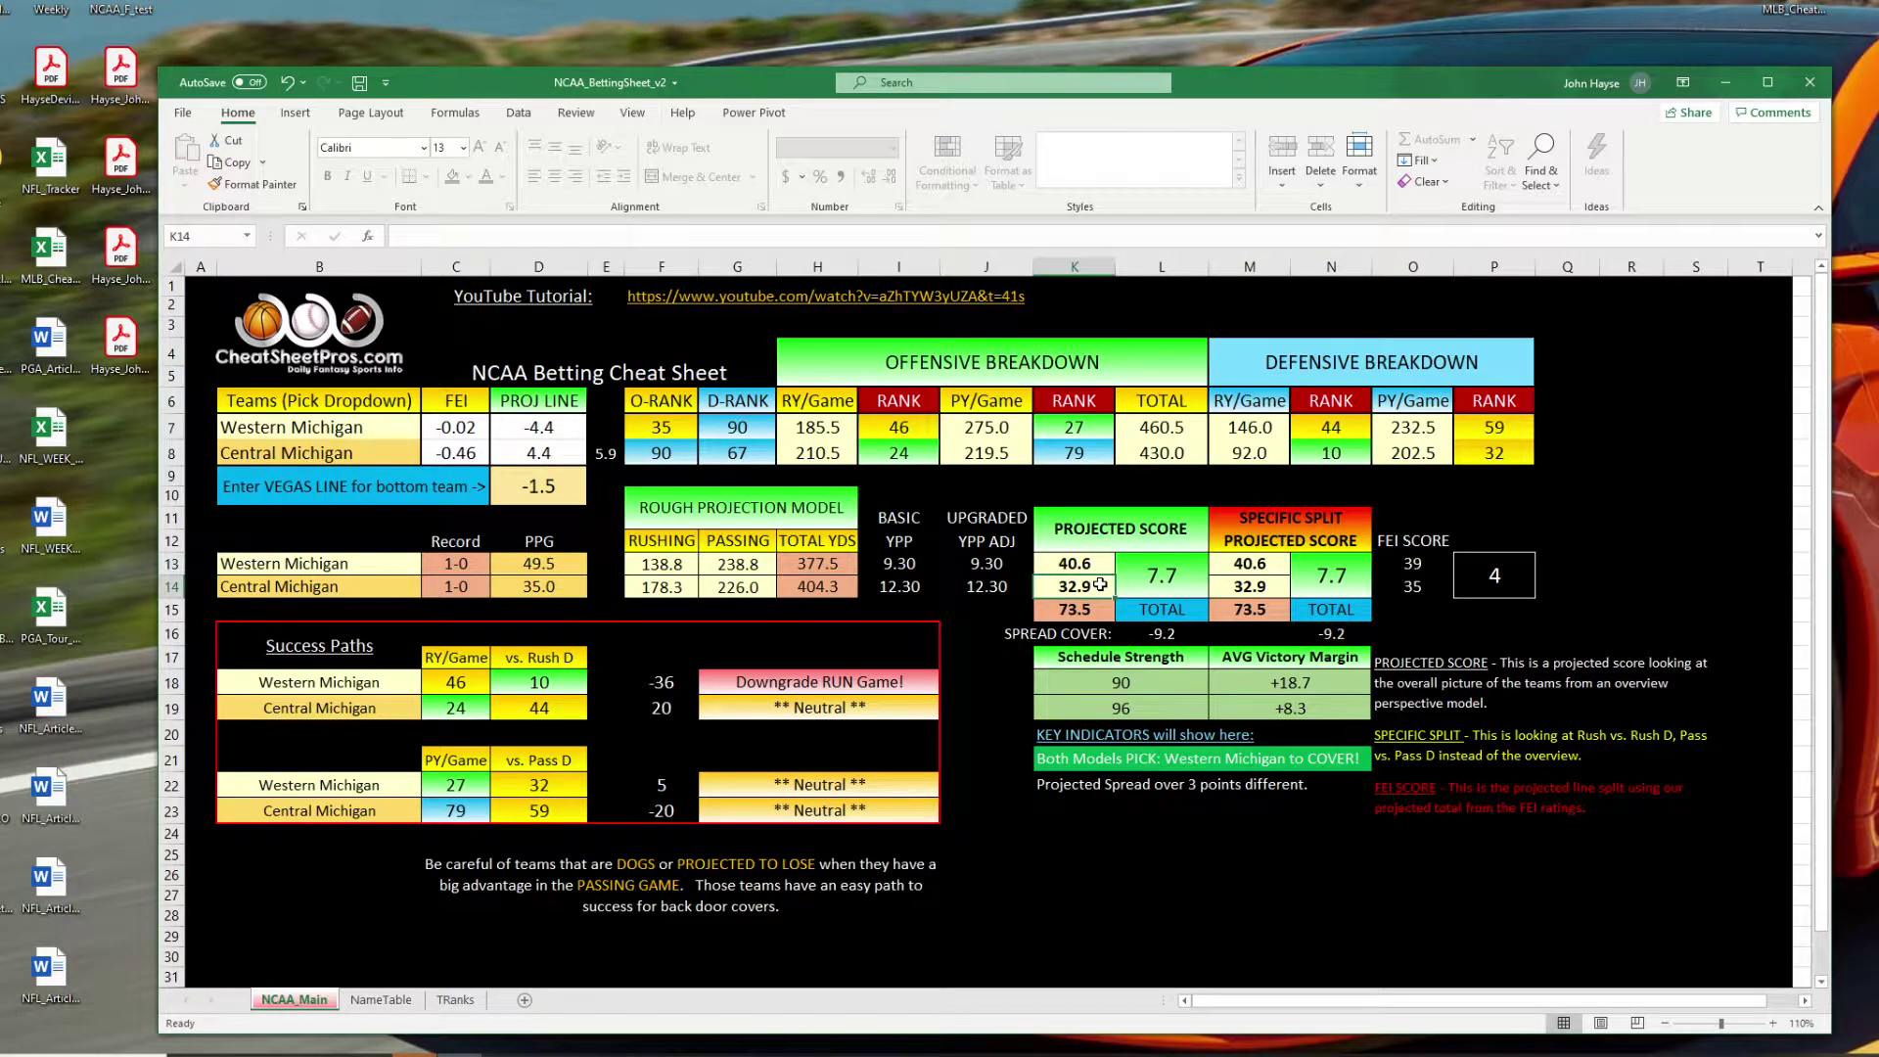
left_click(1142, 589)
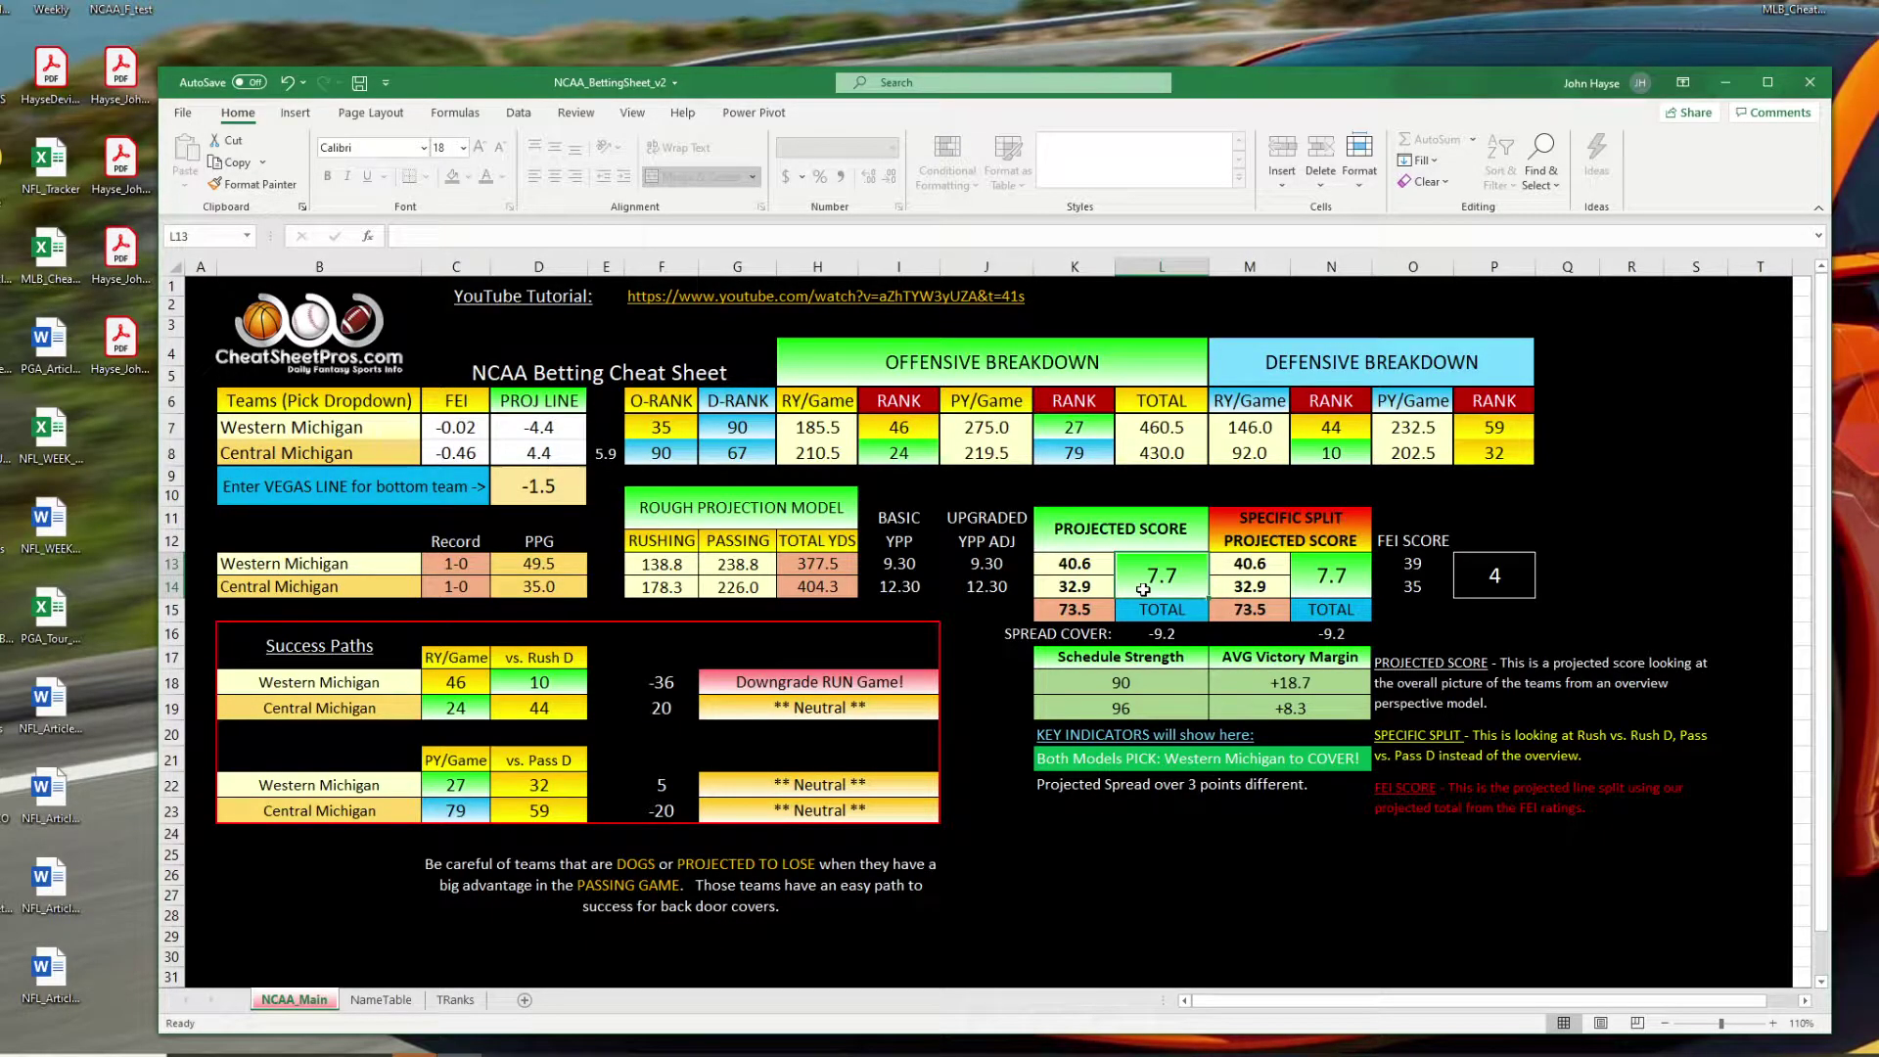
left_click(1161, 636)
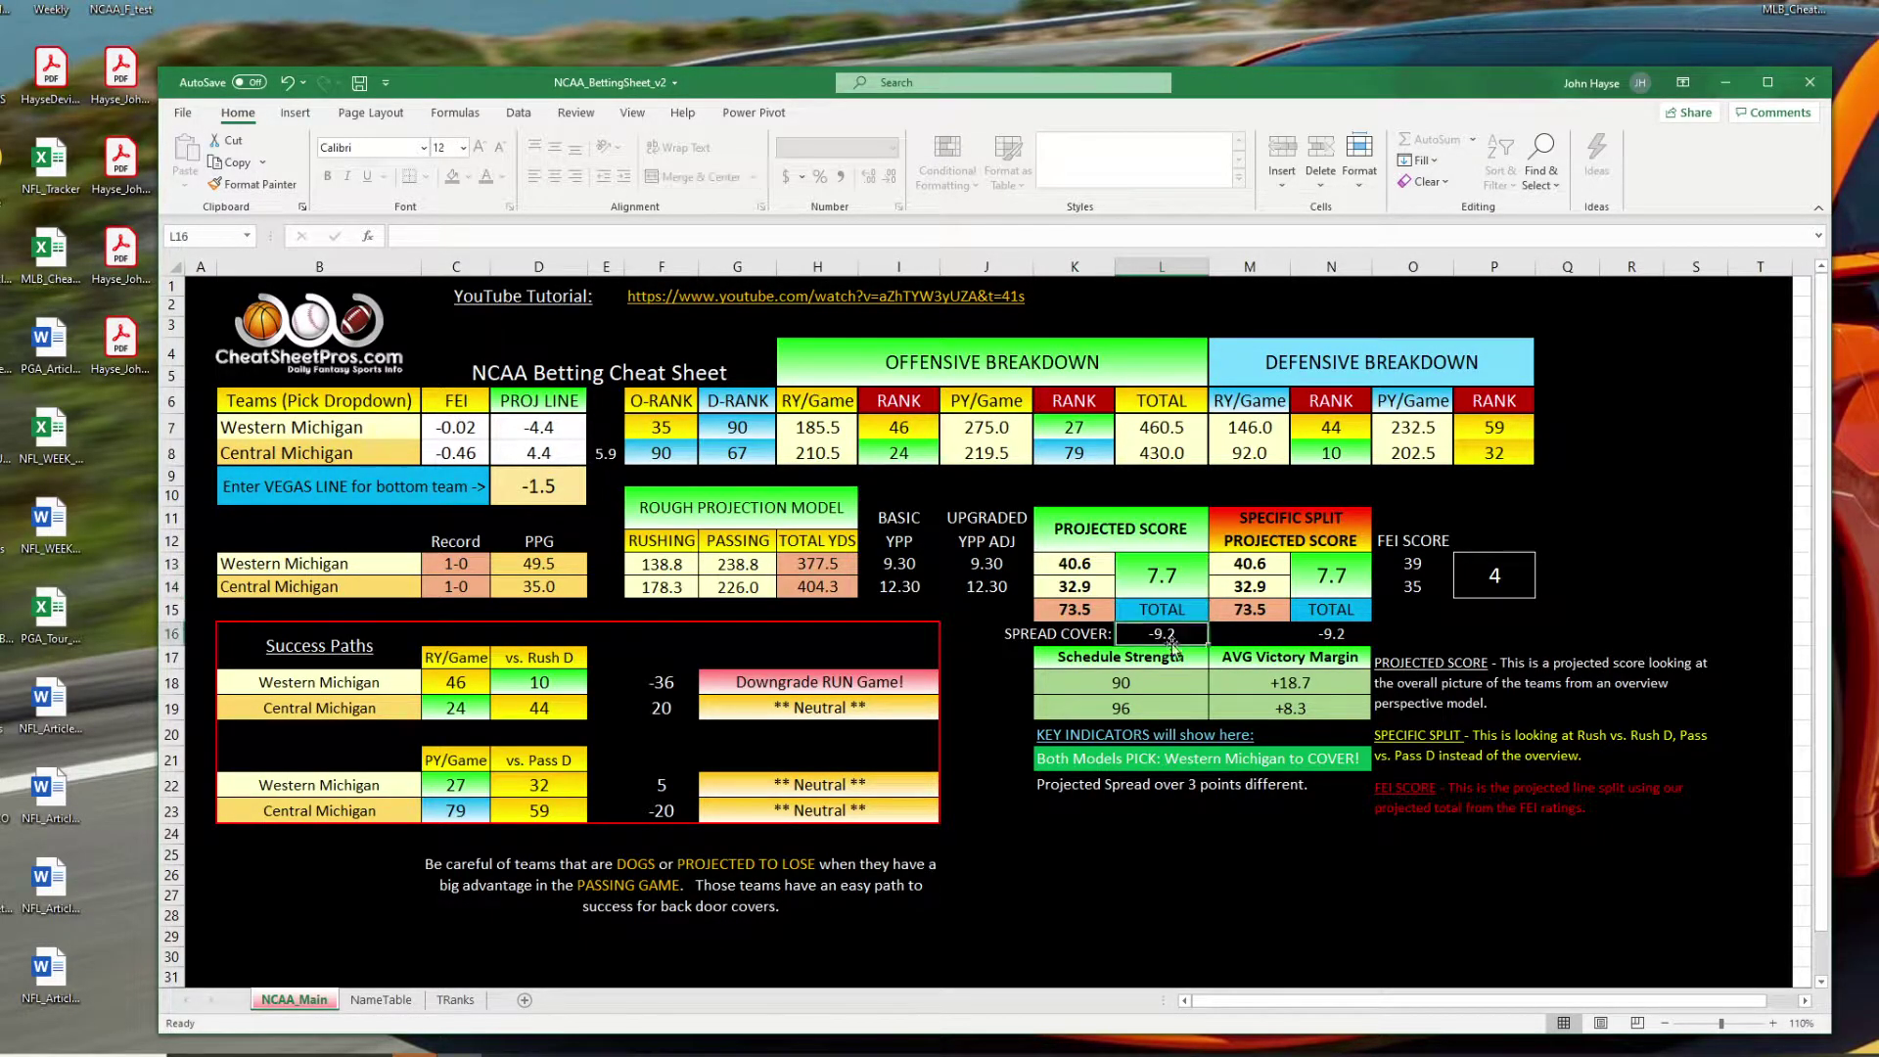
left_click_drag(1097, 636, 1131, 641)
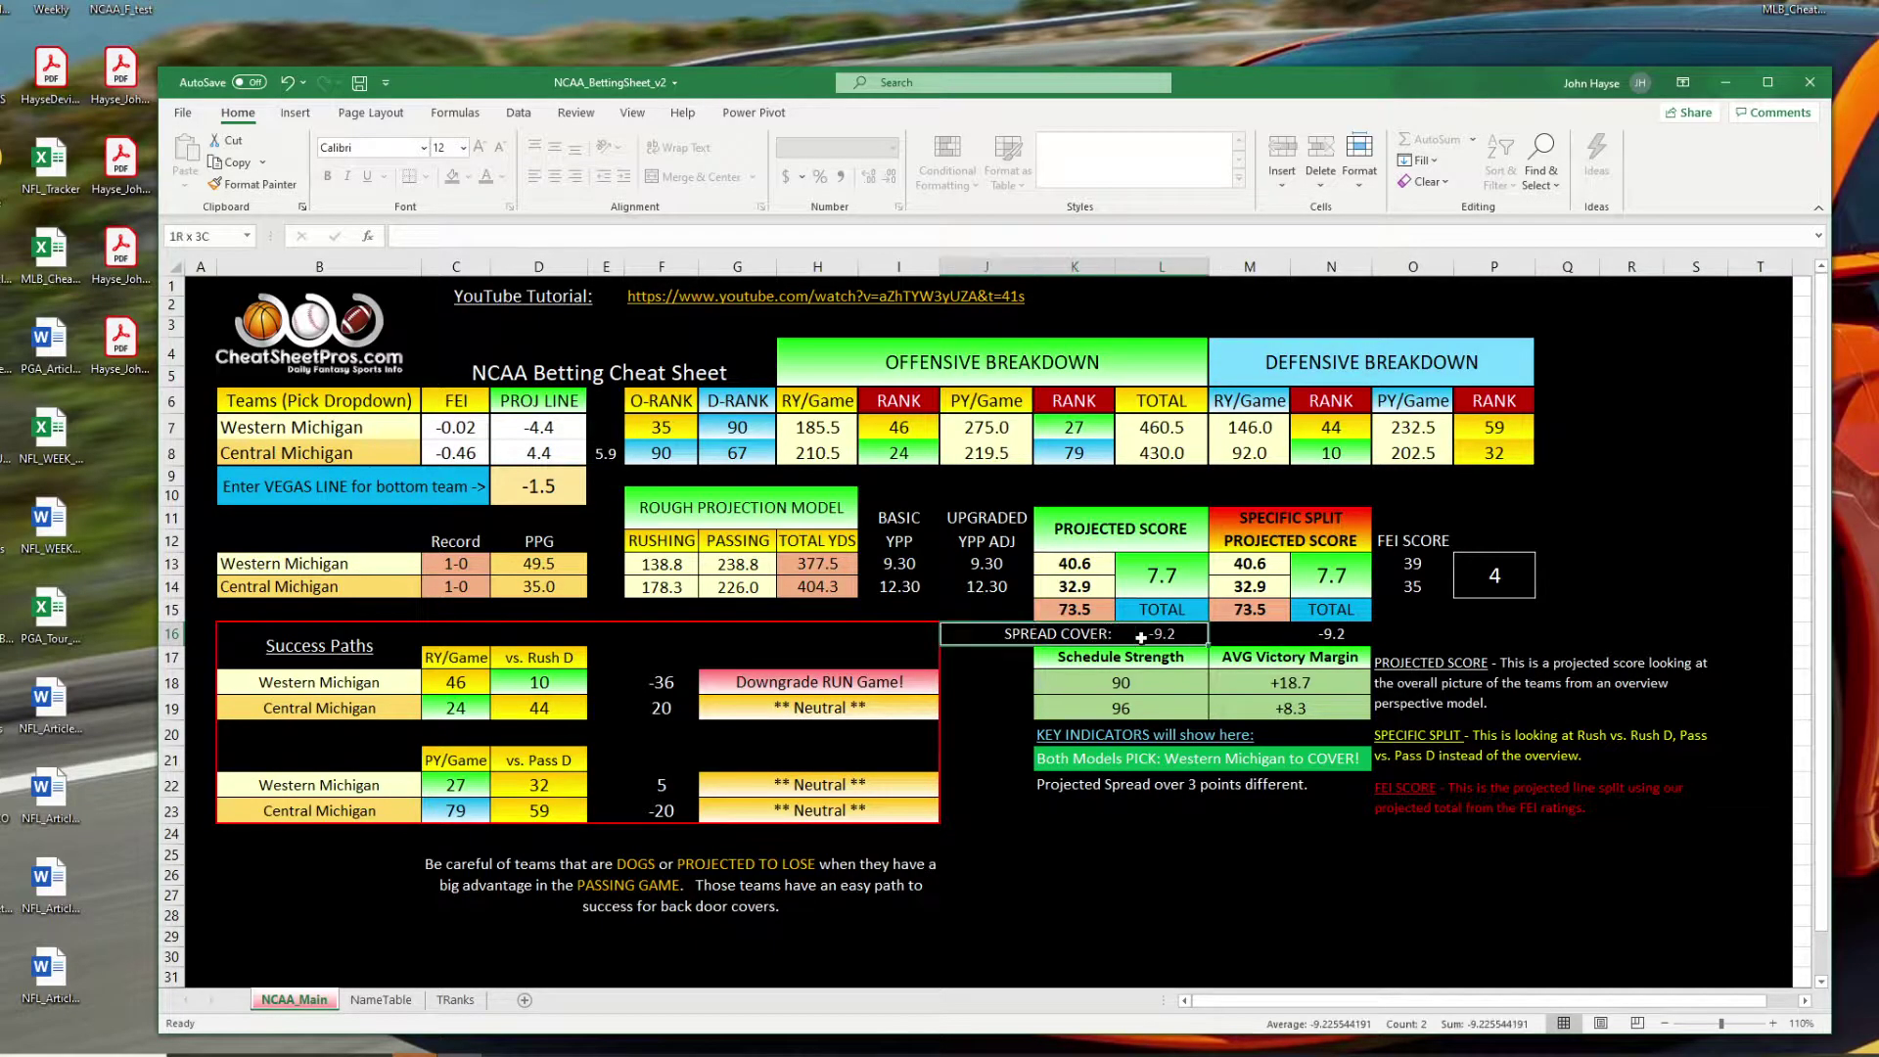
Review the Specific Split Projected Score for both teams, its point margin and the Spread Cover row.
left_click_drag(1255, 520, 1273, 602)
left_click(1276, 584)
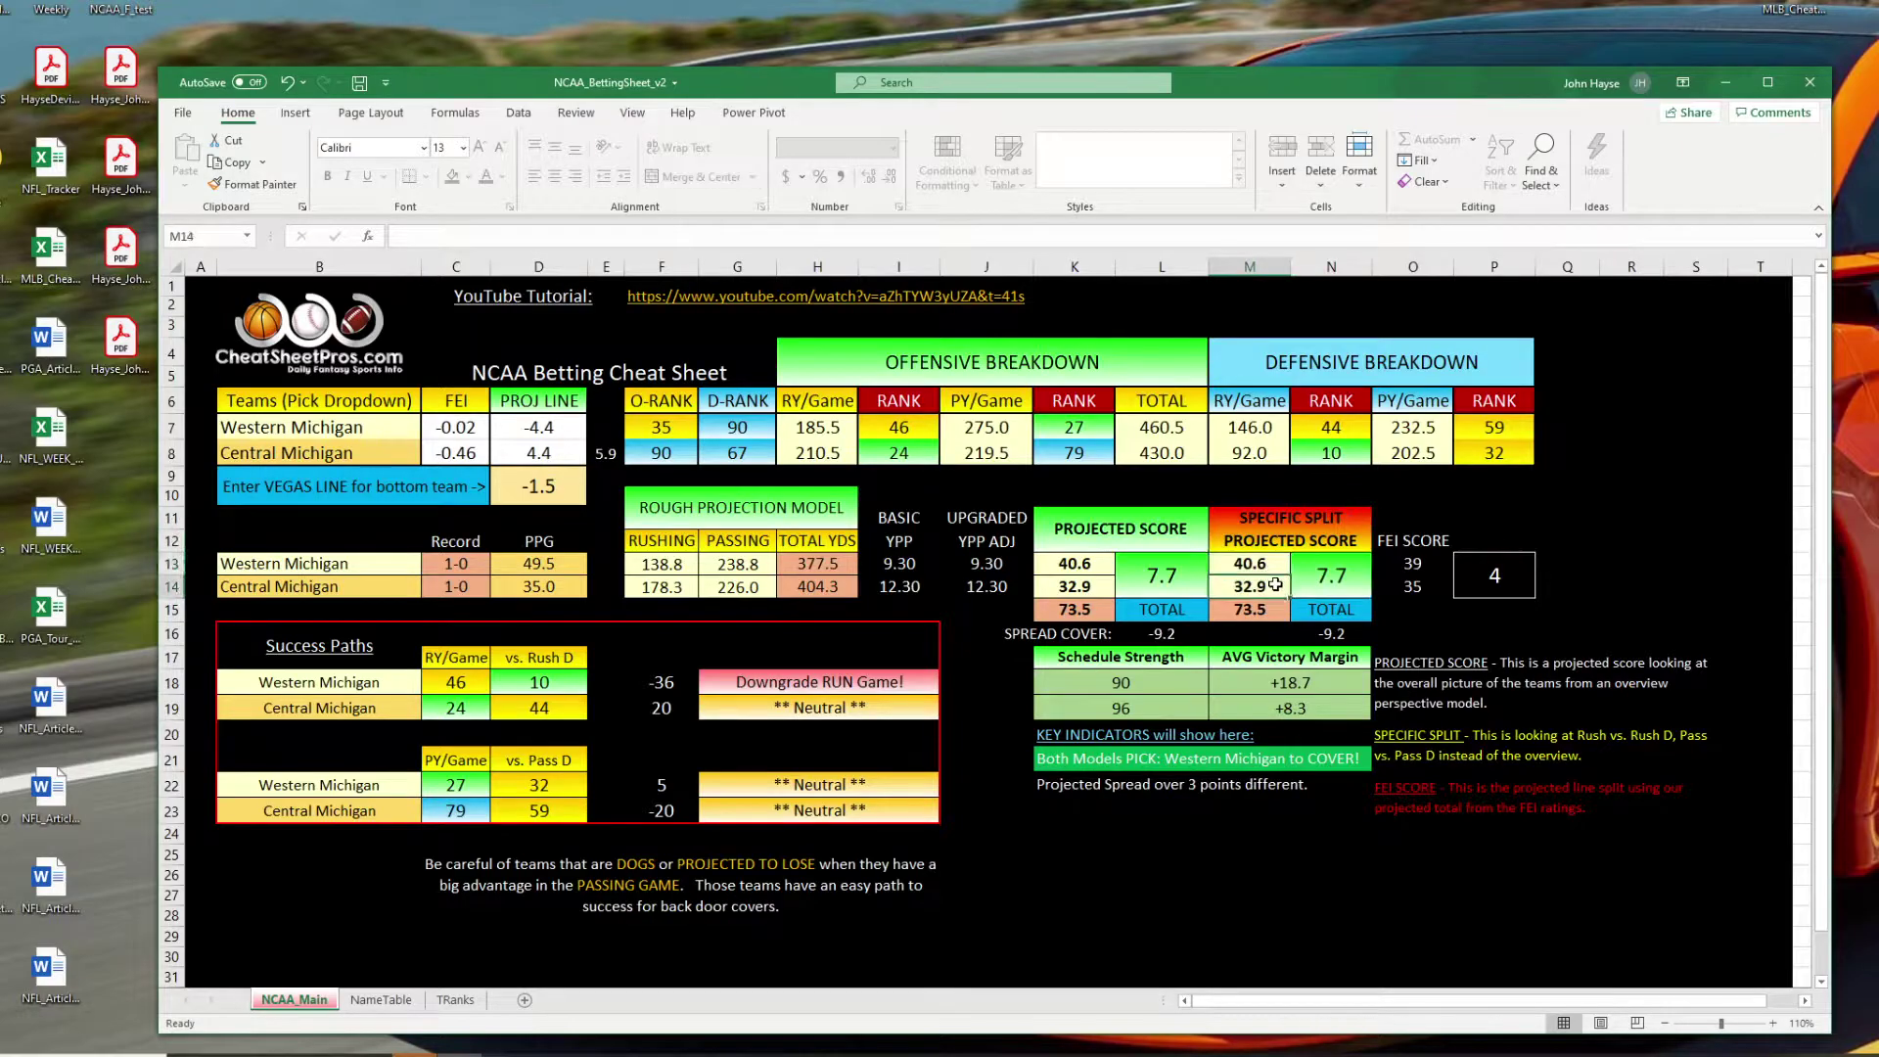
left_click(1327, 580)
left_click(1266, 633)
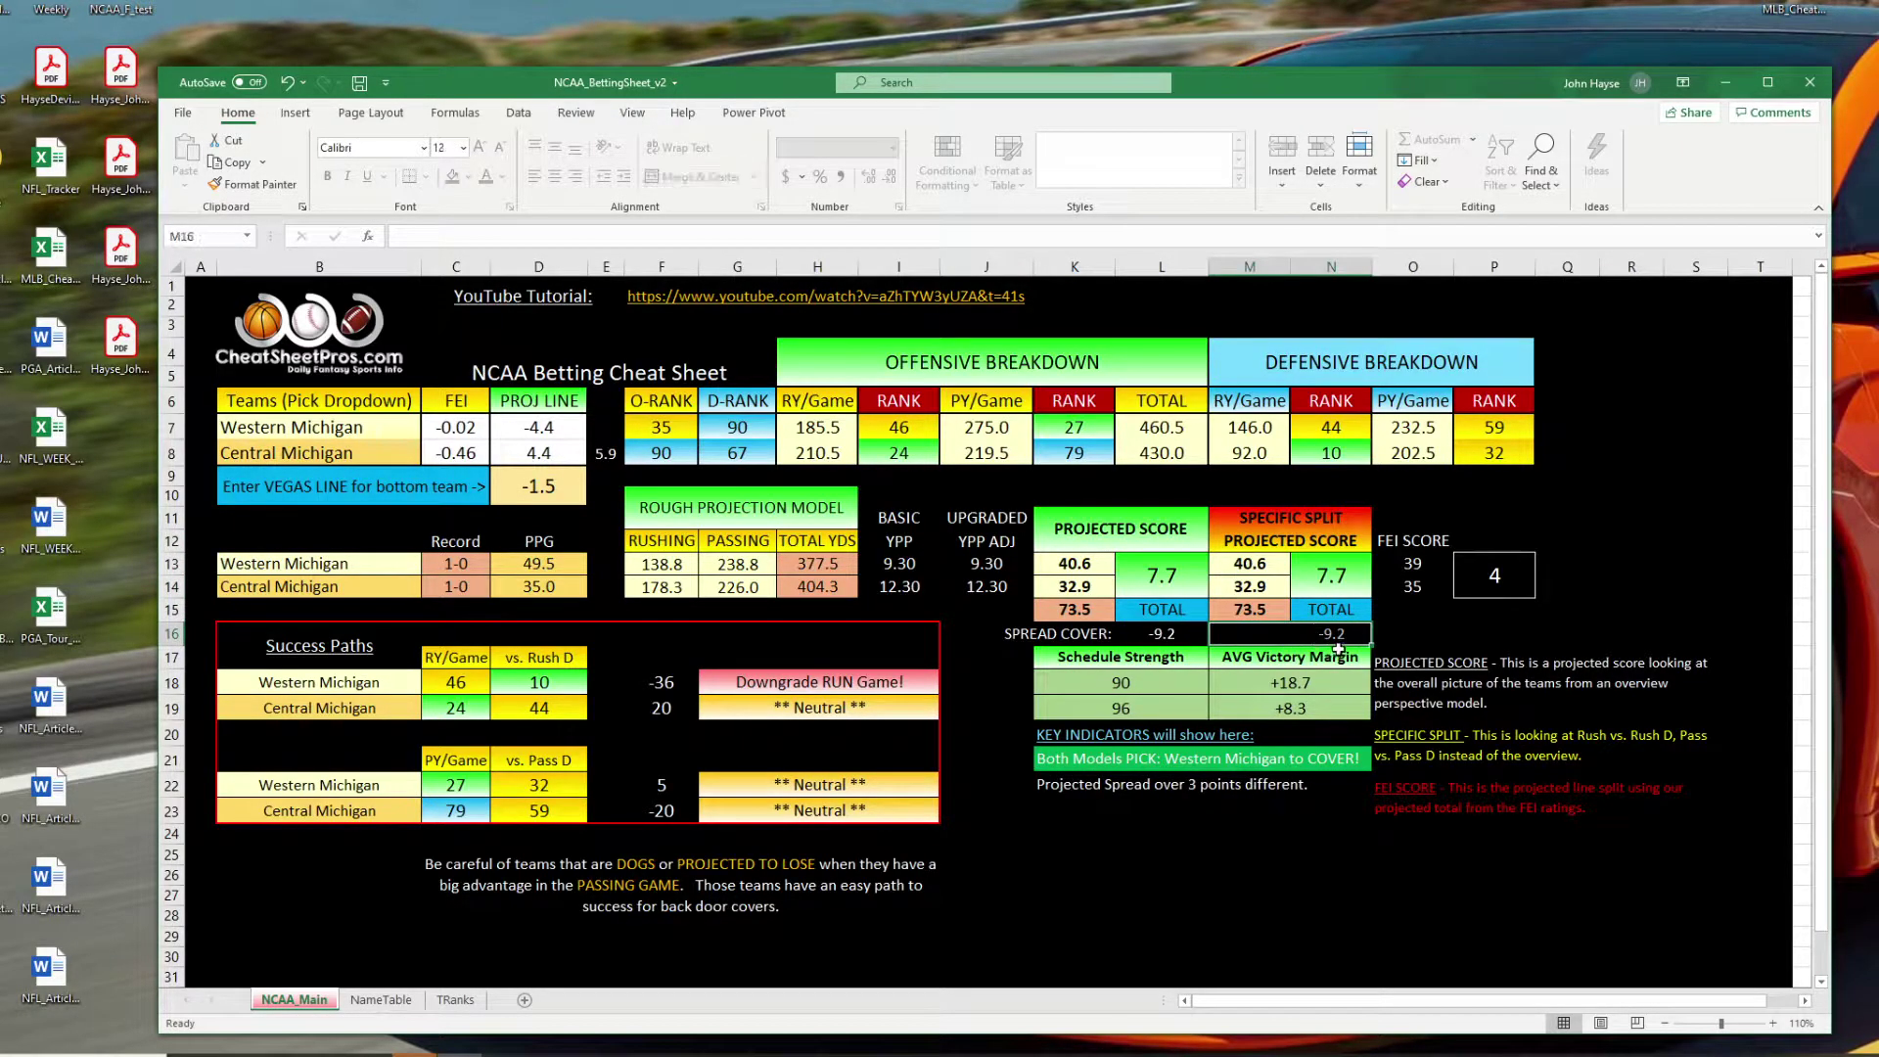
left_click_drag(1062, 636, 1341, 634)
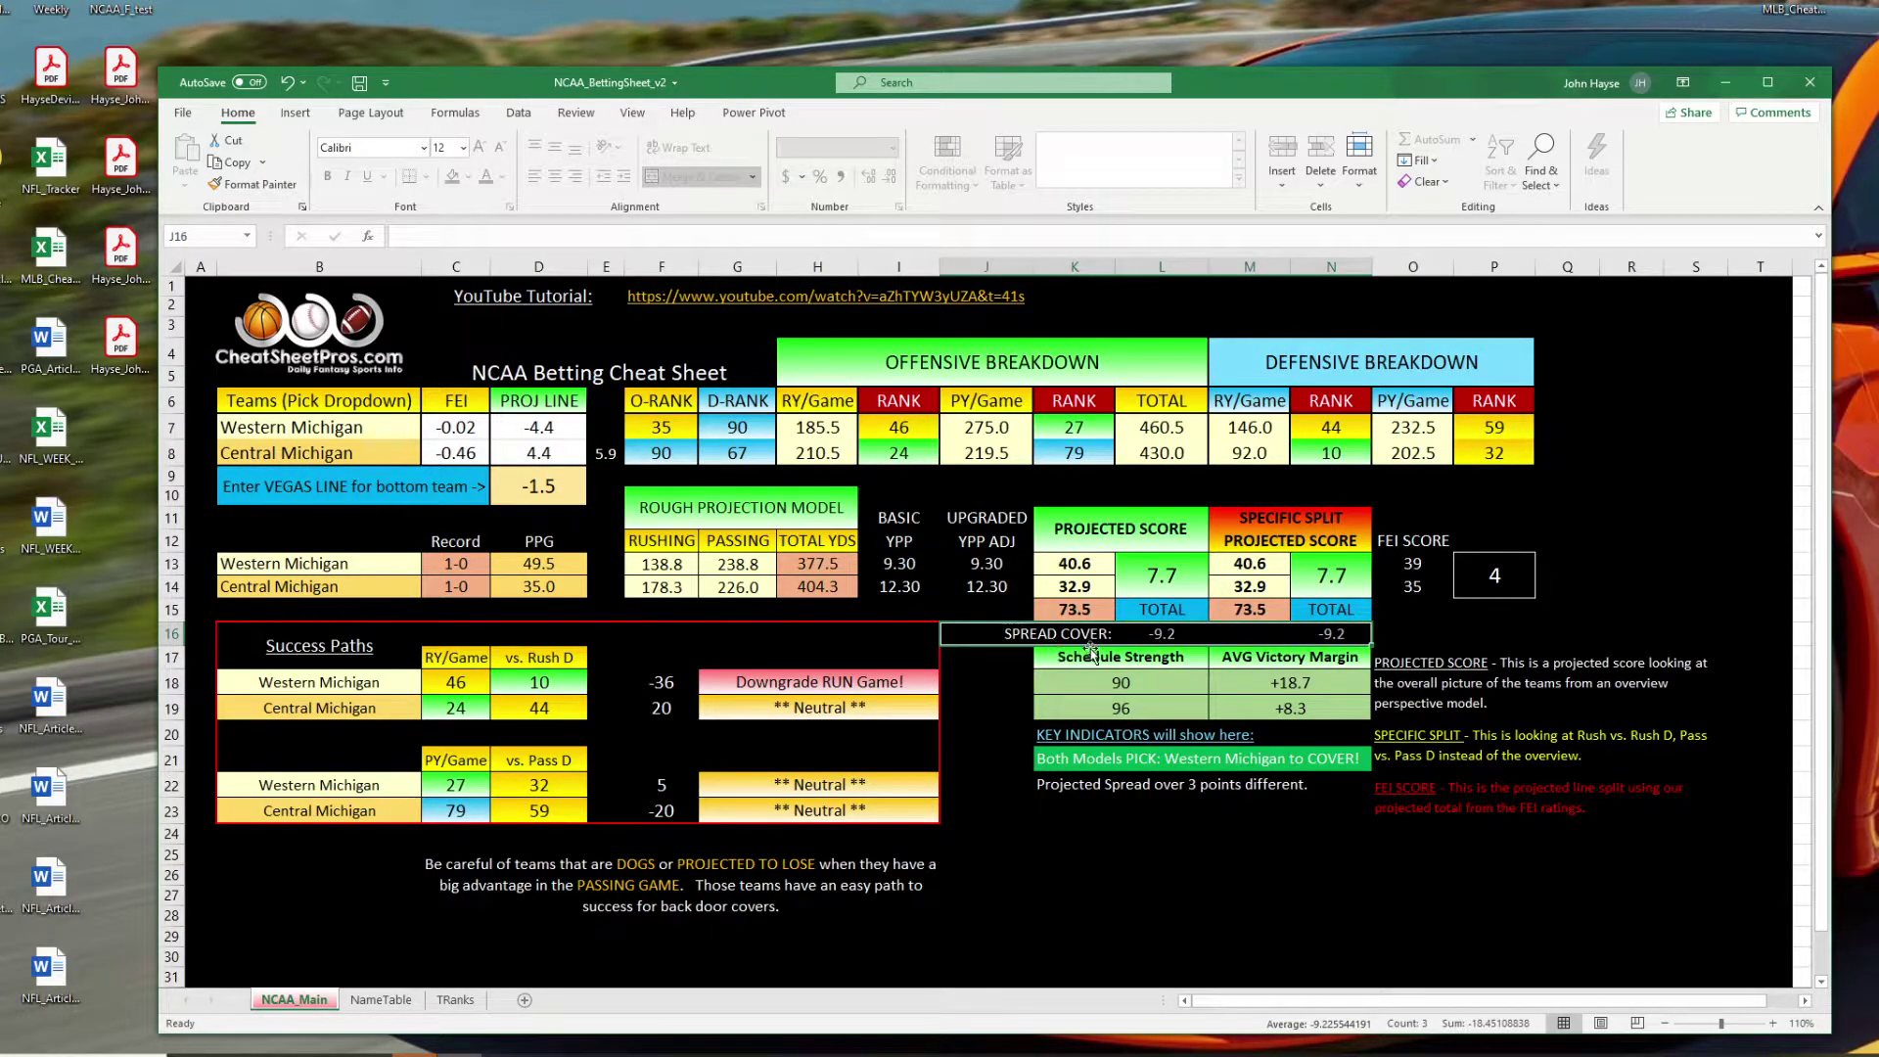
Compare the Spread Cover values of the Projected Score and Specific Split models.
left_click(1157, 591)
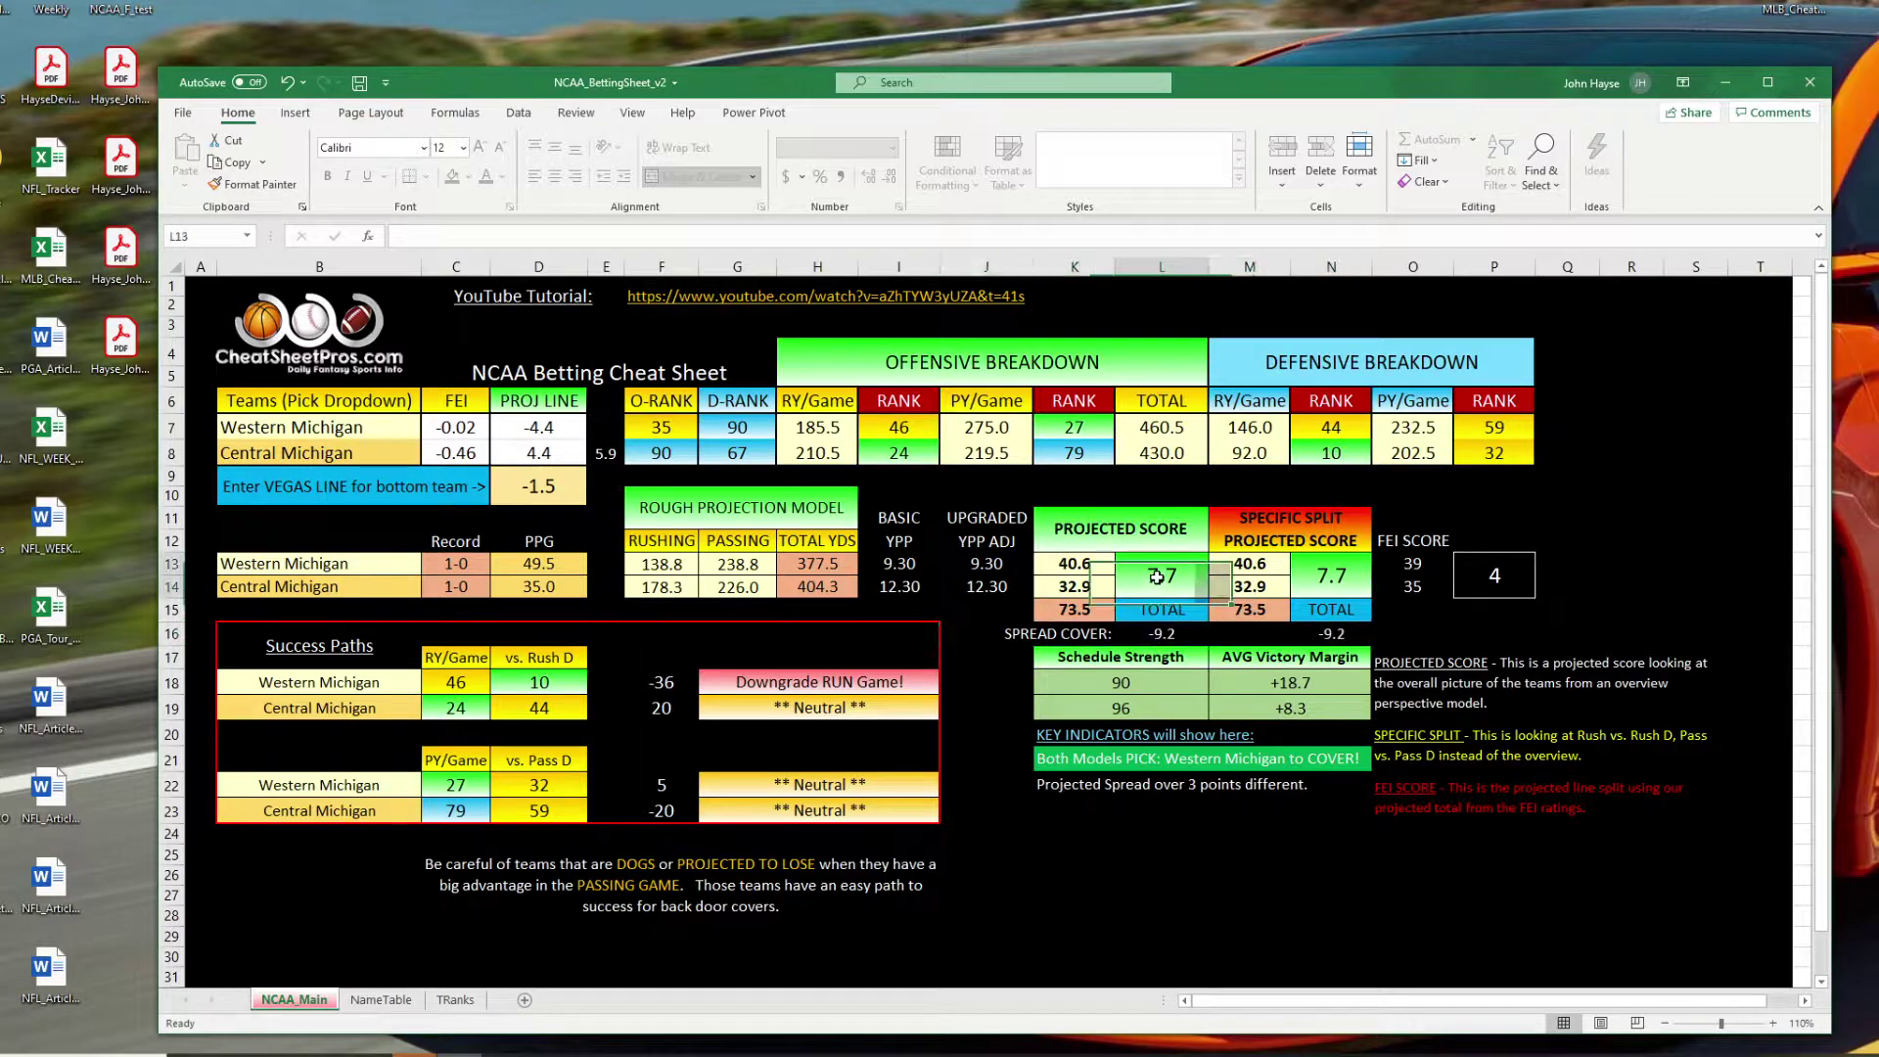
left_click(1162, 635)
left_click(1322, 636)
left_click(1174, 636)
left_click(1337, 636)
left_click(1166, 636)
left_click(1337, 639)
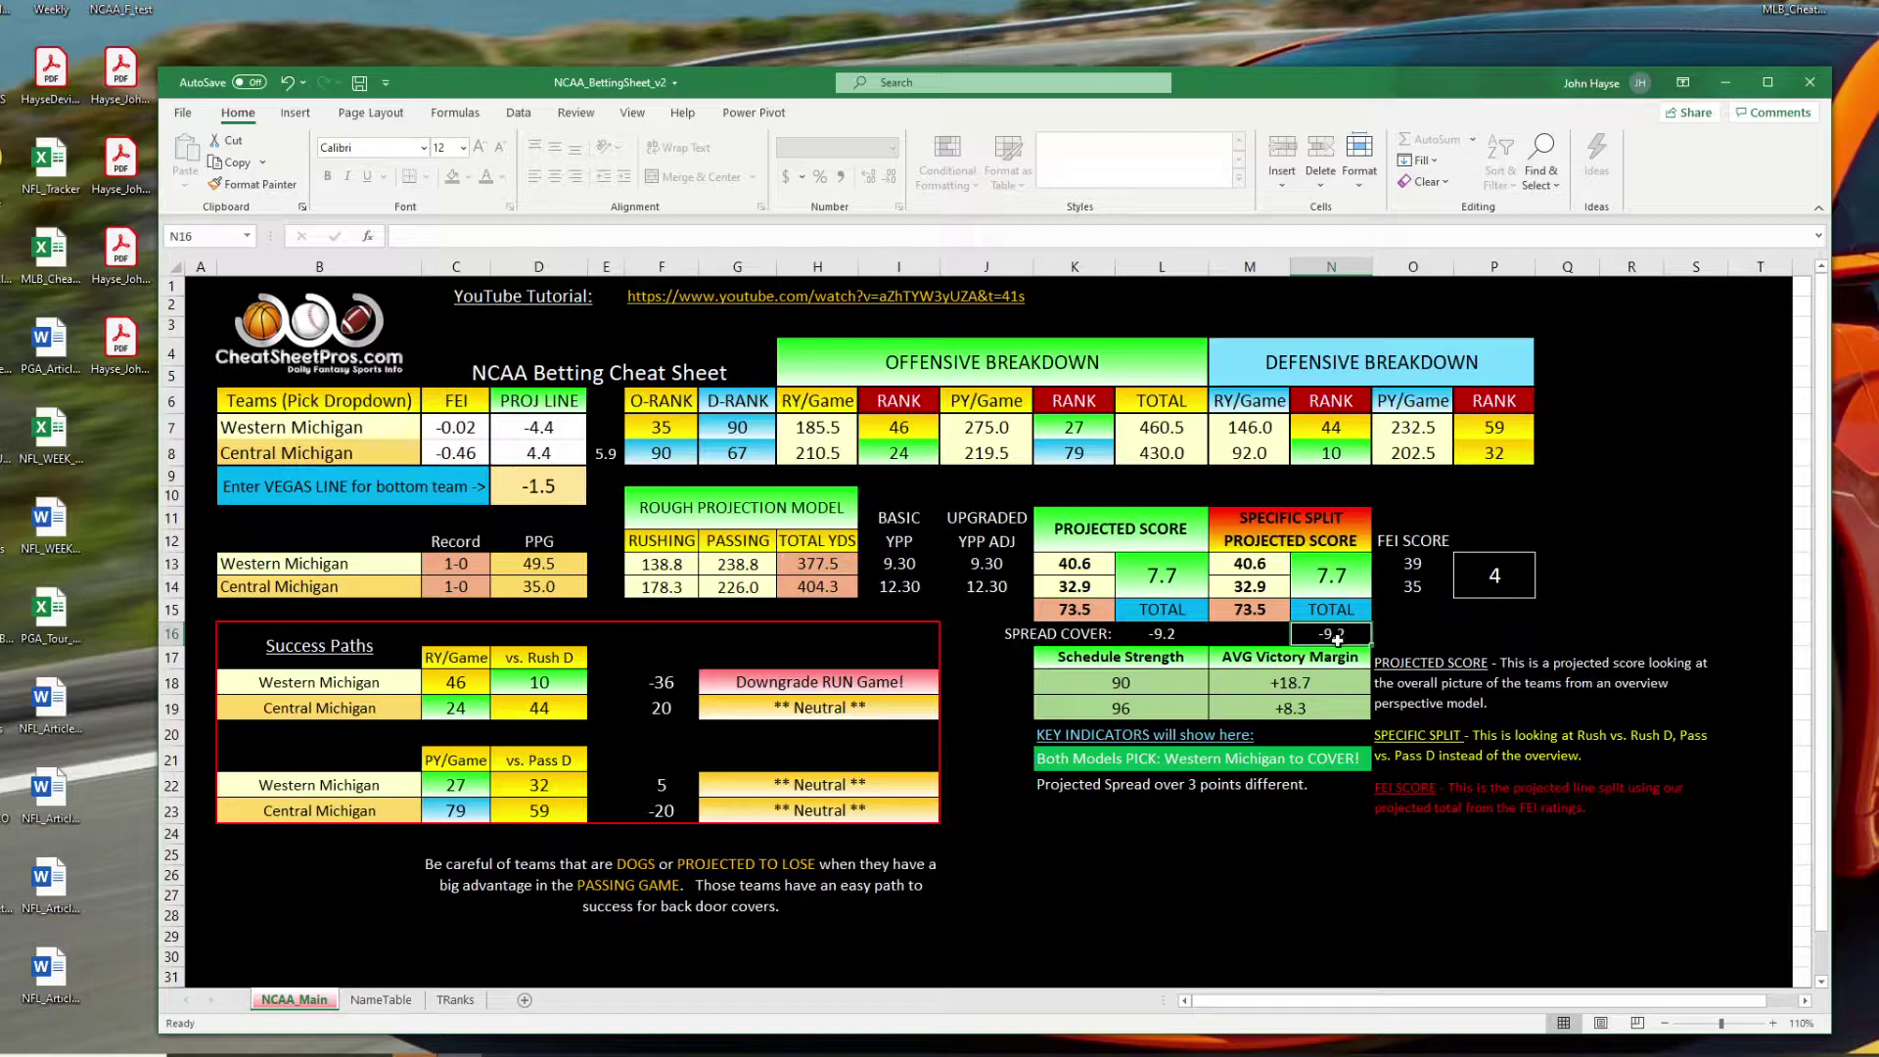
Relate the Projected Score block to each team's O-RANK and the opposing team's D-RANK.
left_click(1110, 551)
left_click_drag(1110, 551, 1105, 608)
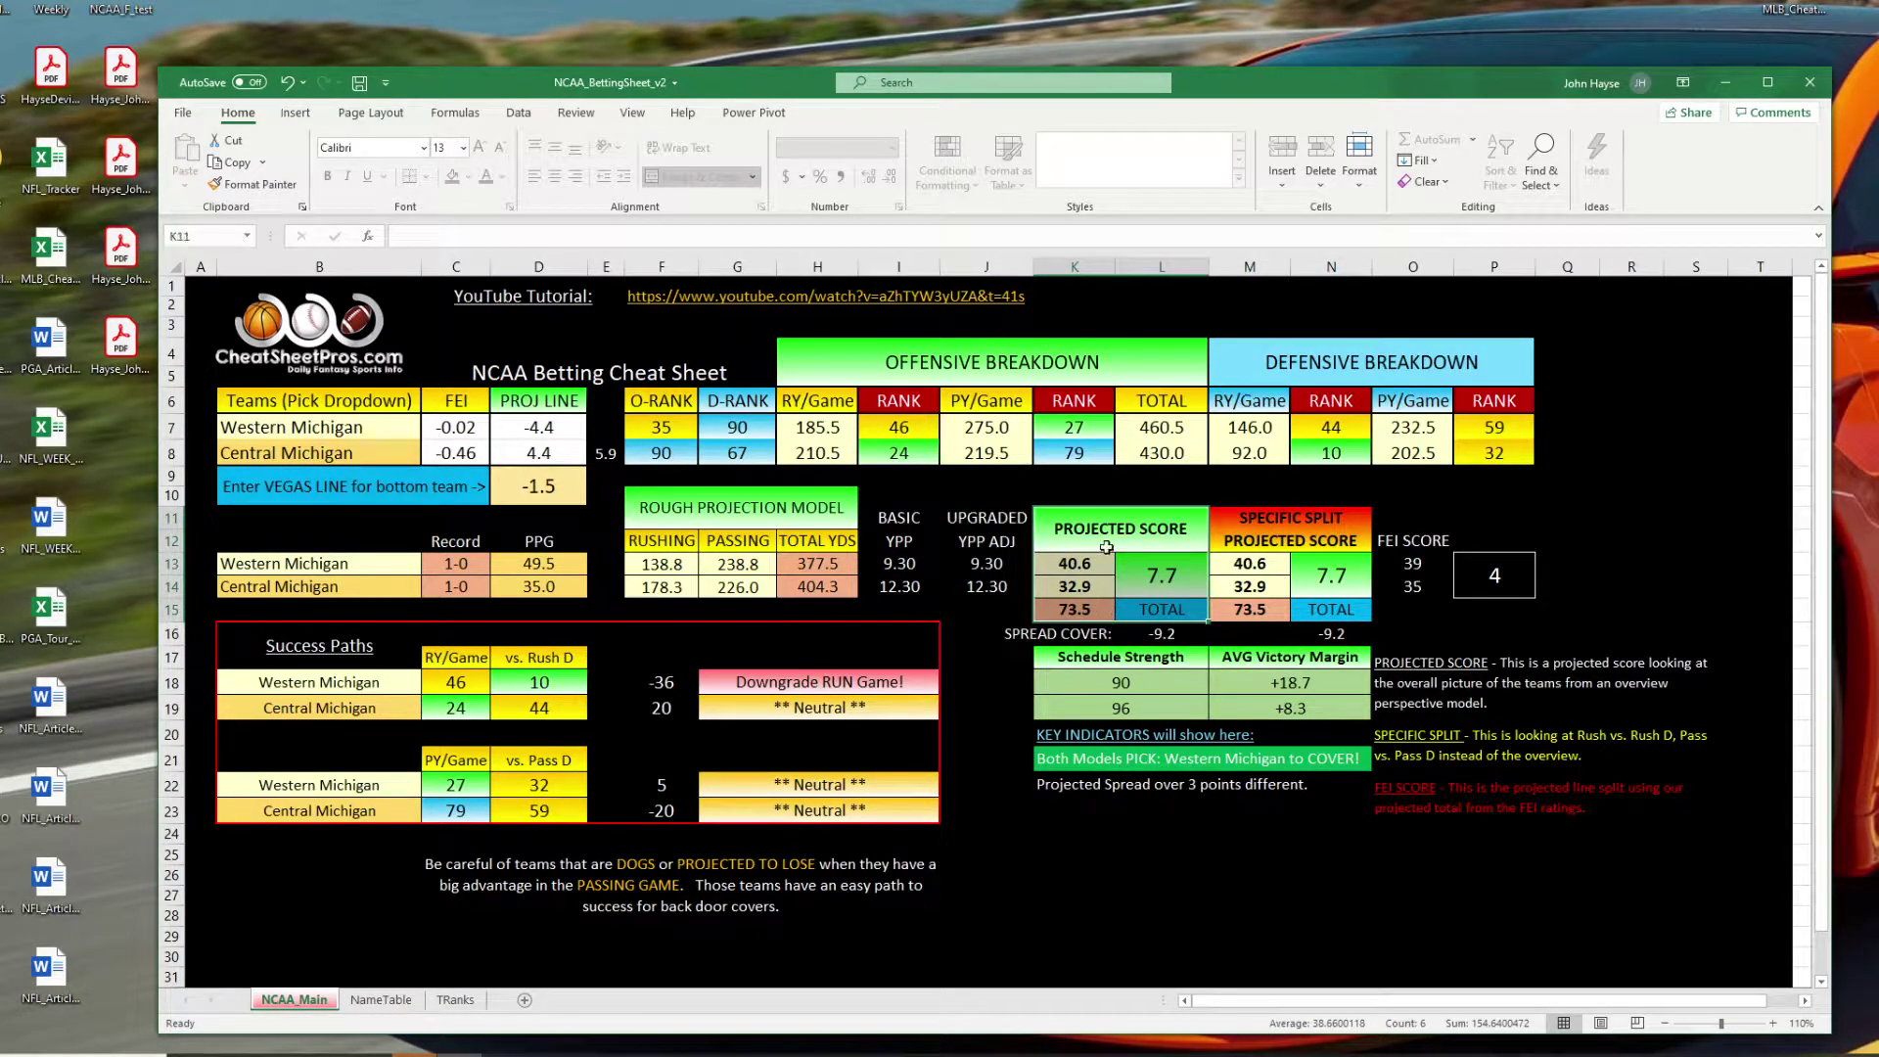
left_click(670, 427)
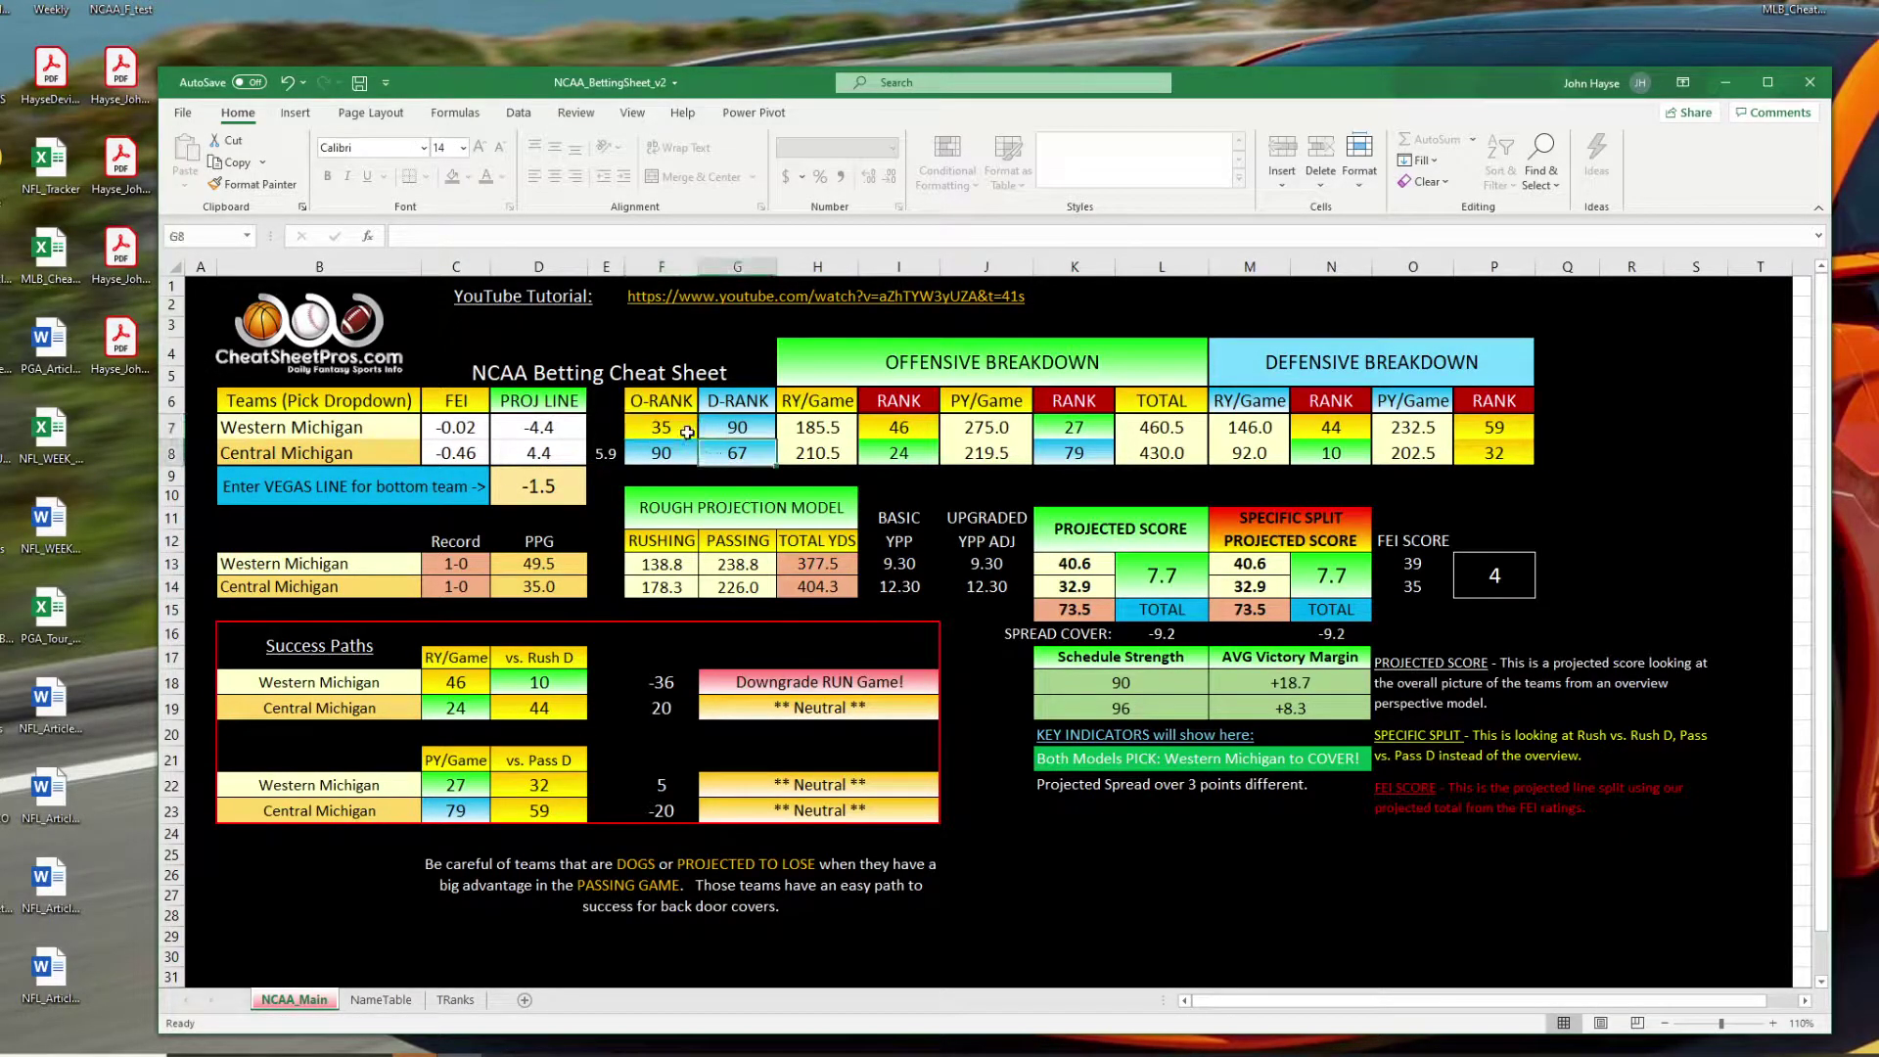
left_click(717, 454)
left_click(680, 455)
left_click(717, 430)
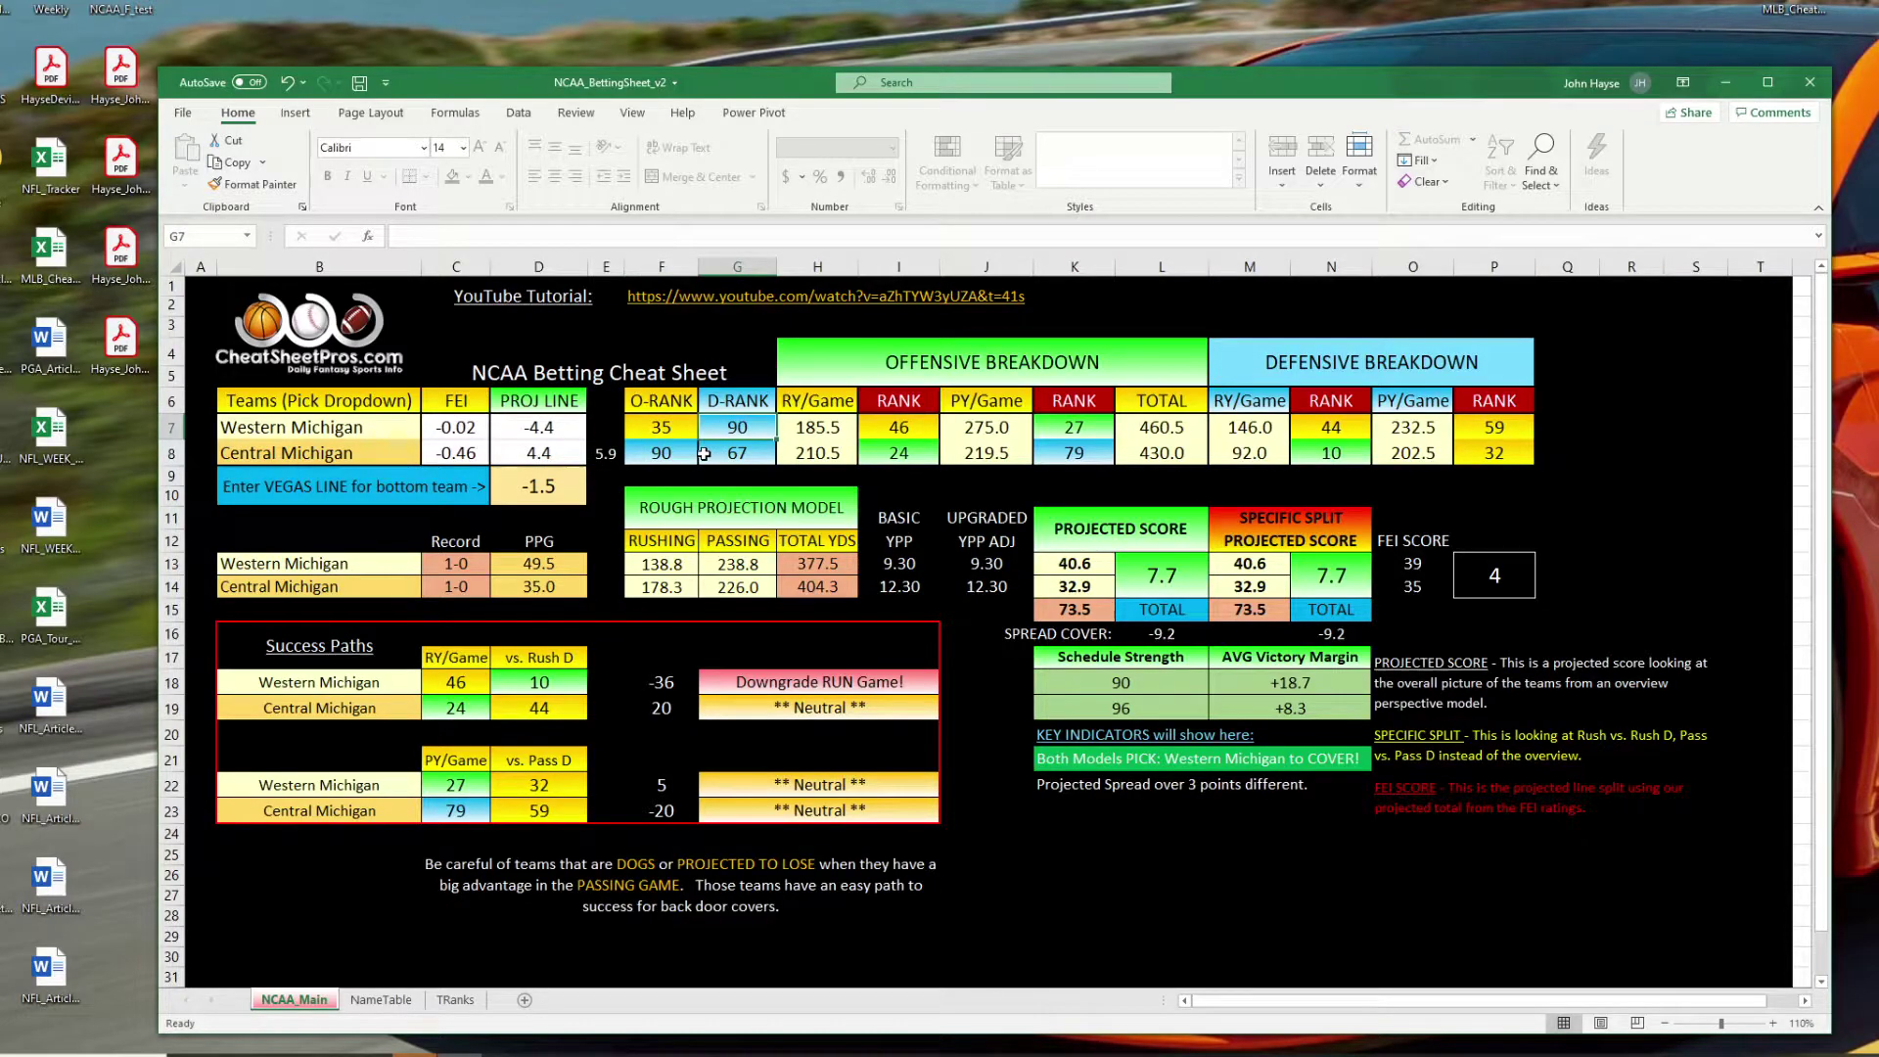
Examine how the basic YPP and upgraded YPP ADJ columns relate to the Projected Score values.
left_click_drag(897, 521, 900, 587)
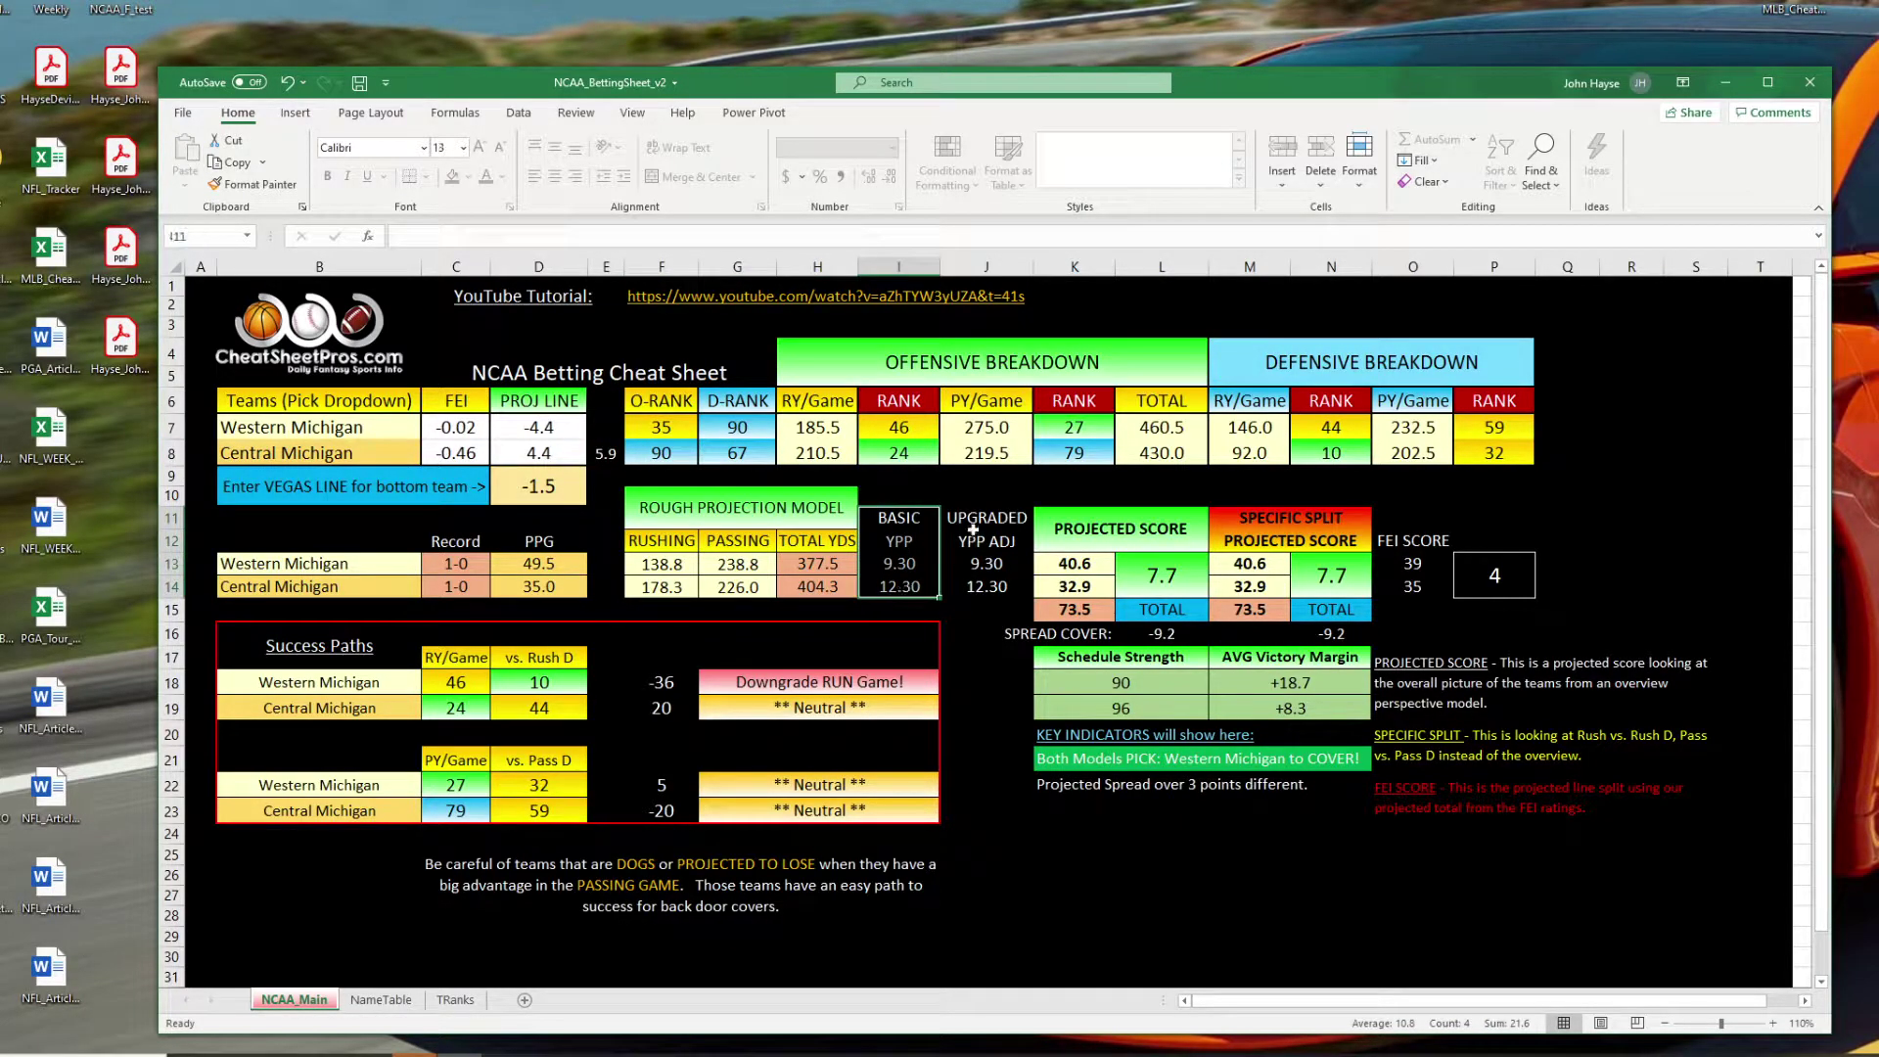
left_click_drag(974, 520, 985, 587)
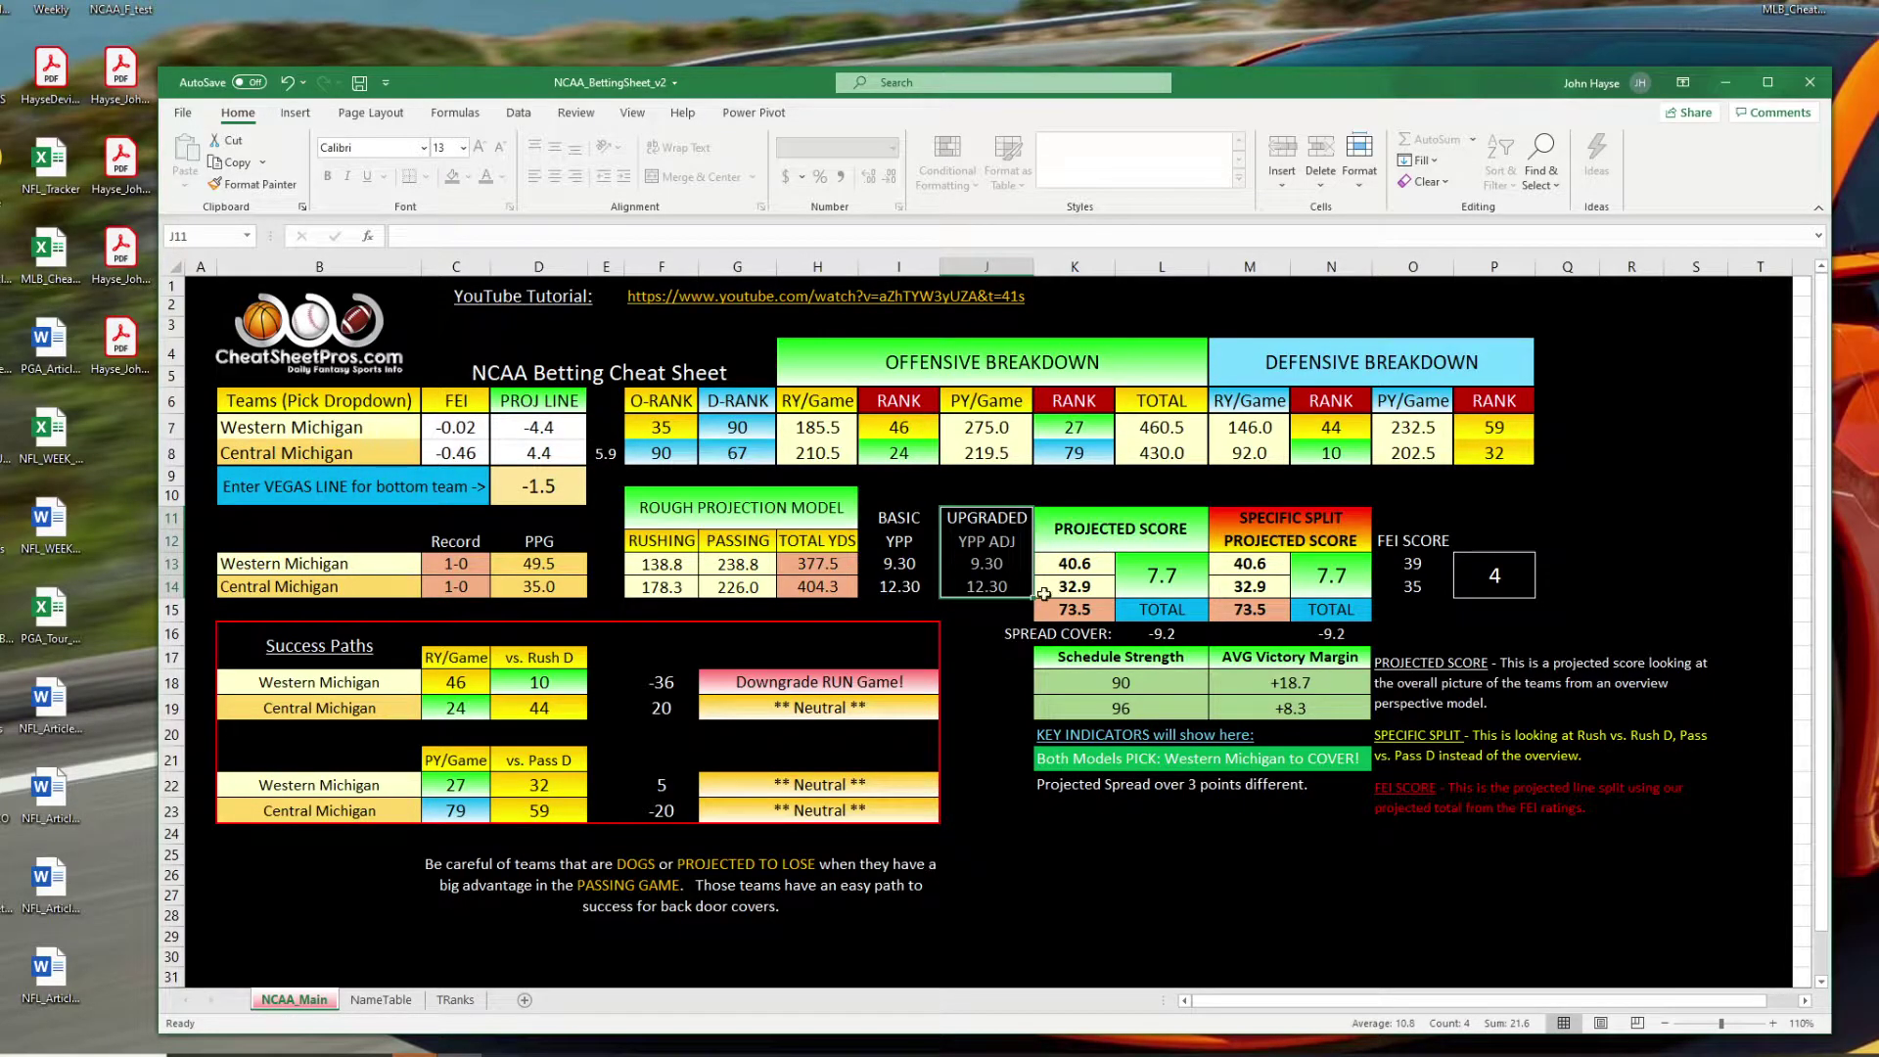
left_click_drag(1096, 535, 1087, 586)
left_click_drag(898, 541, 901, 585)
left_click_drag(1116, 534, 1105, 583)
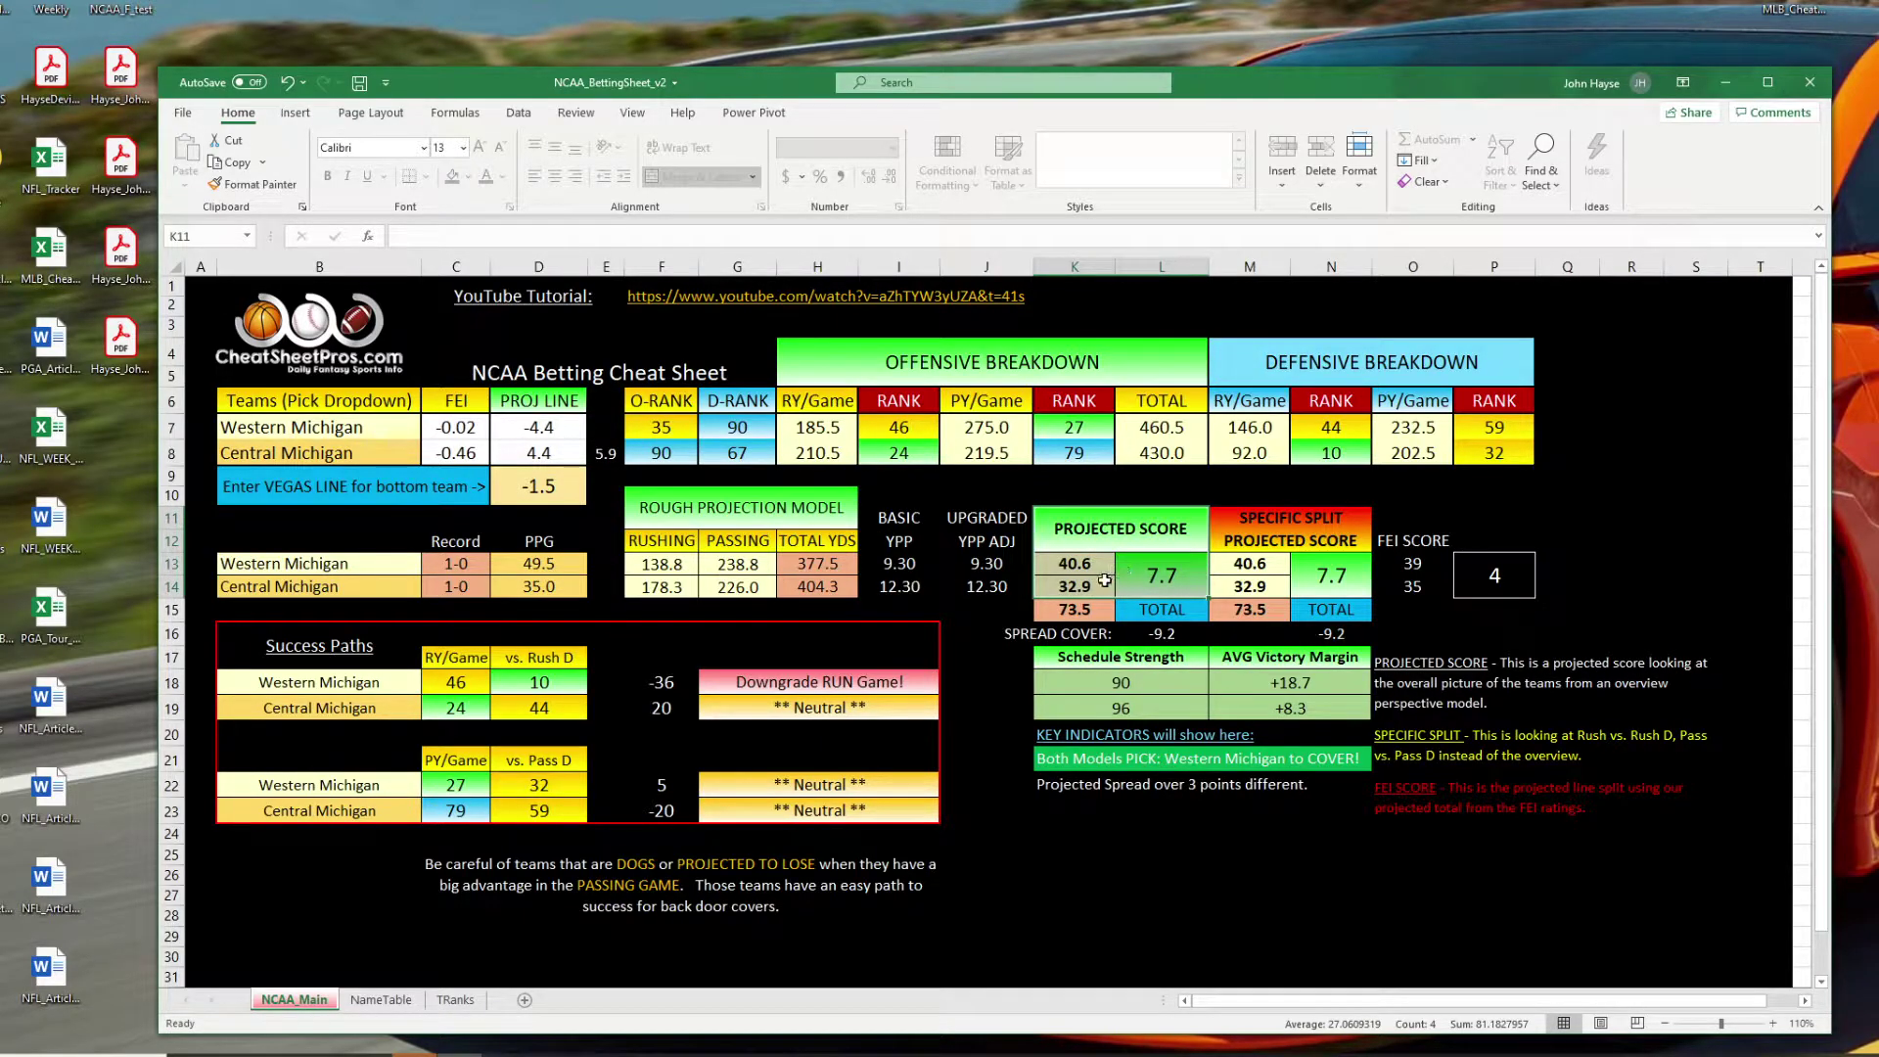
Trace the projected rushing, passing and total yards through to both teams' Projected Score values.
left_click_drag(665, 544, 726, 595)
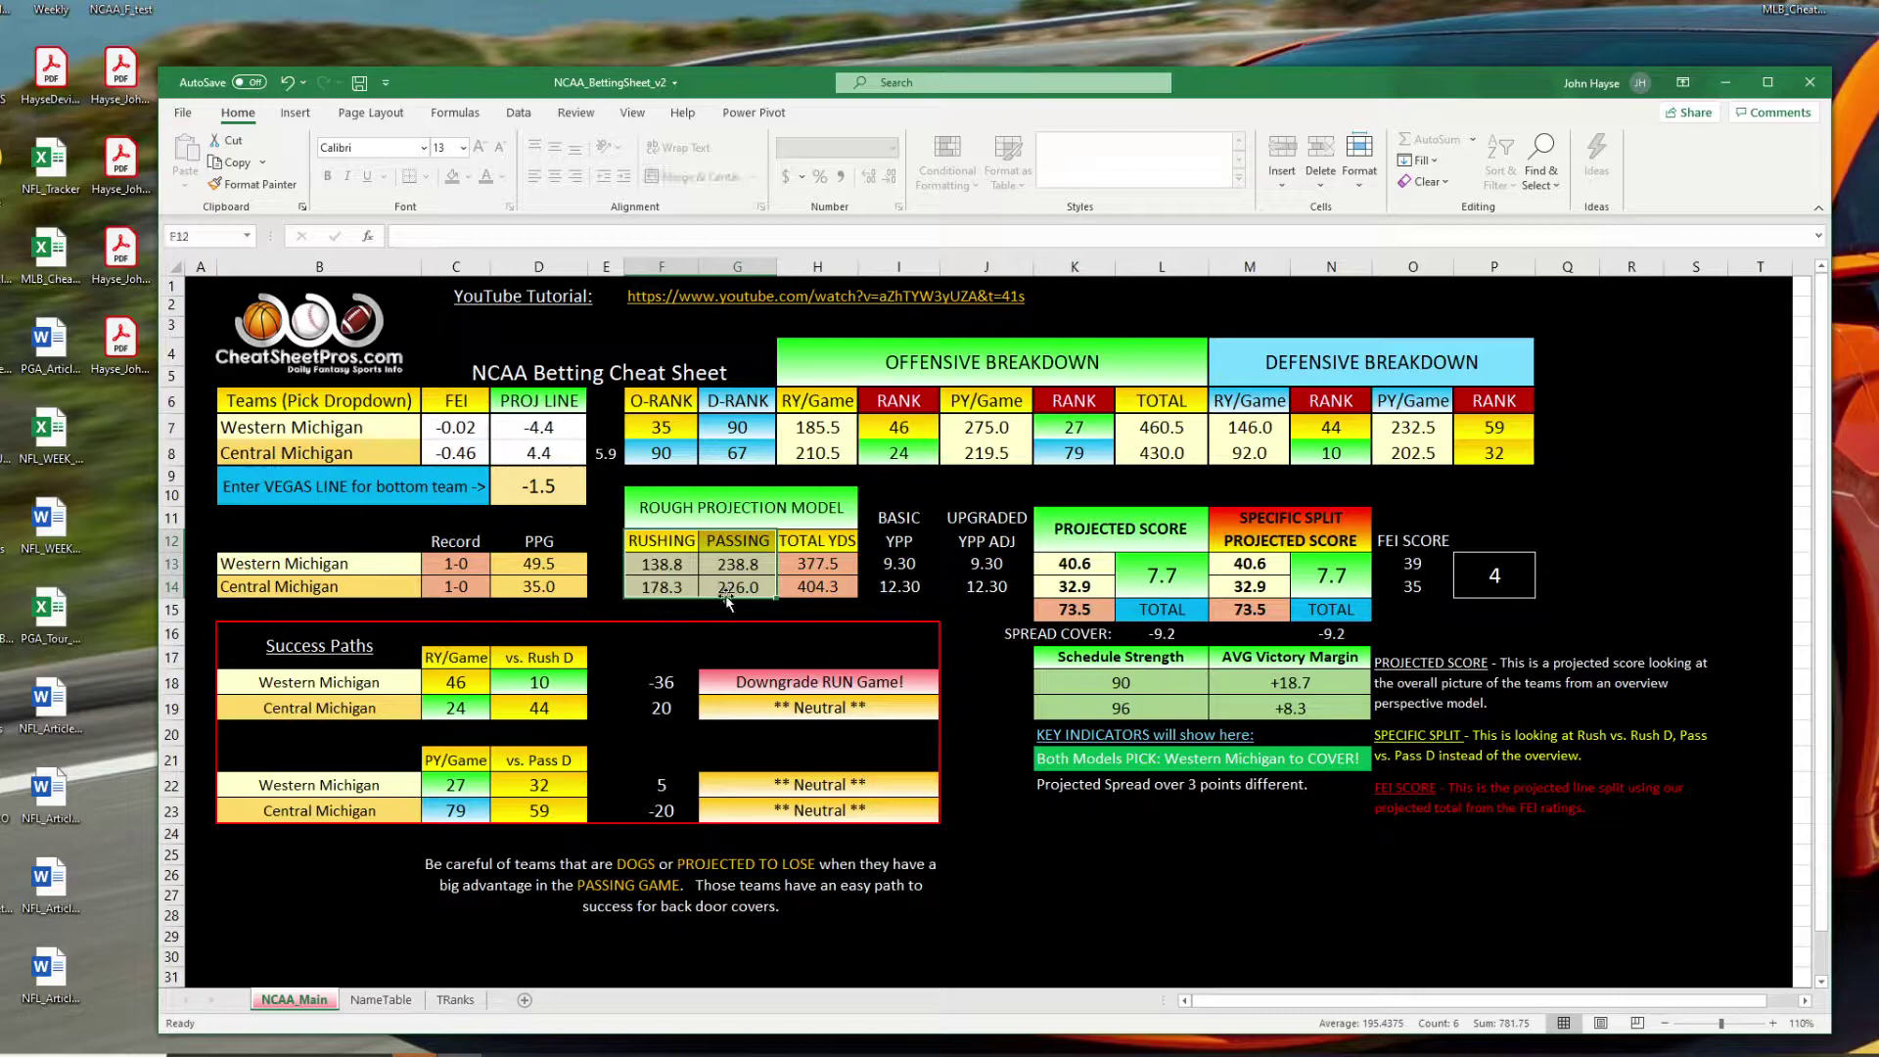
left_click_drag(808, 545, 812, 590)
left_click_drag(1082, 566, 1130, 587)
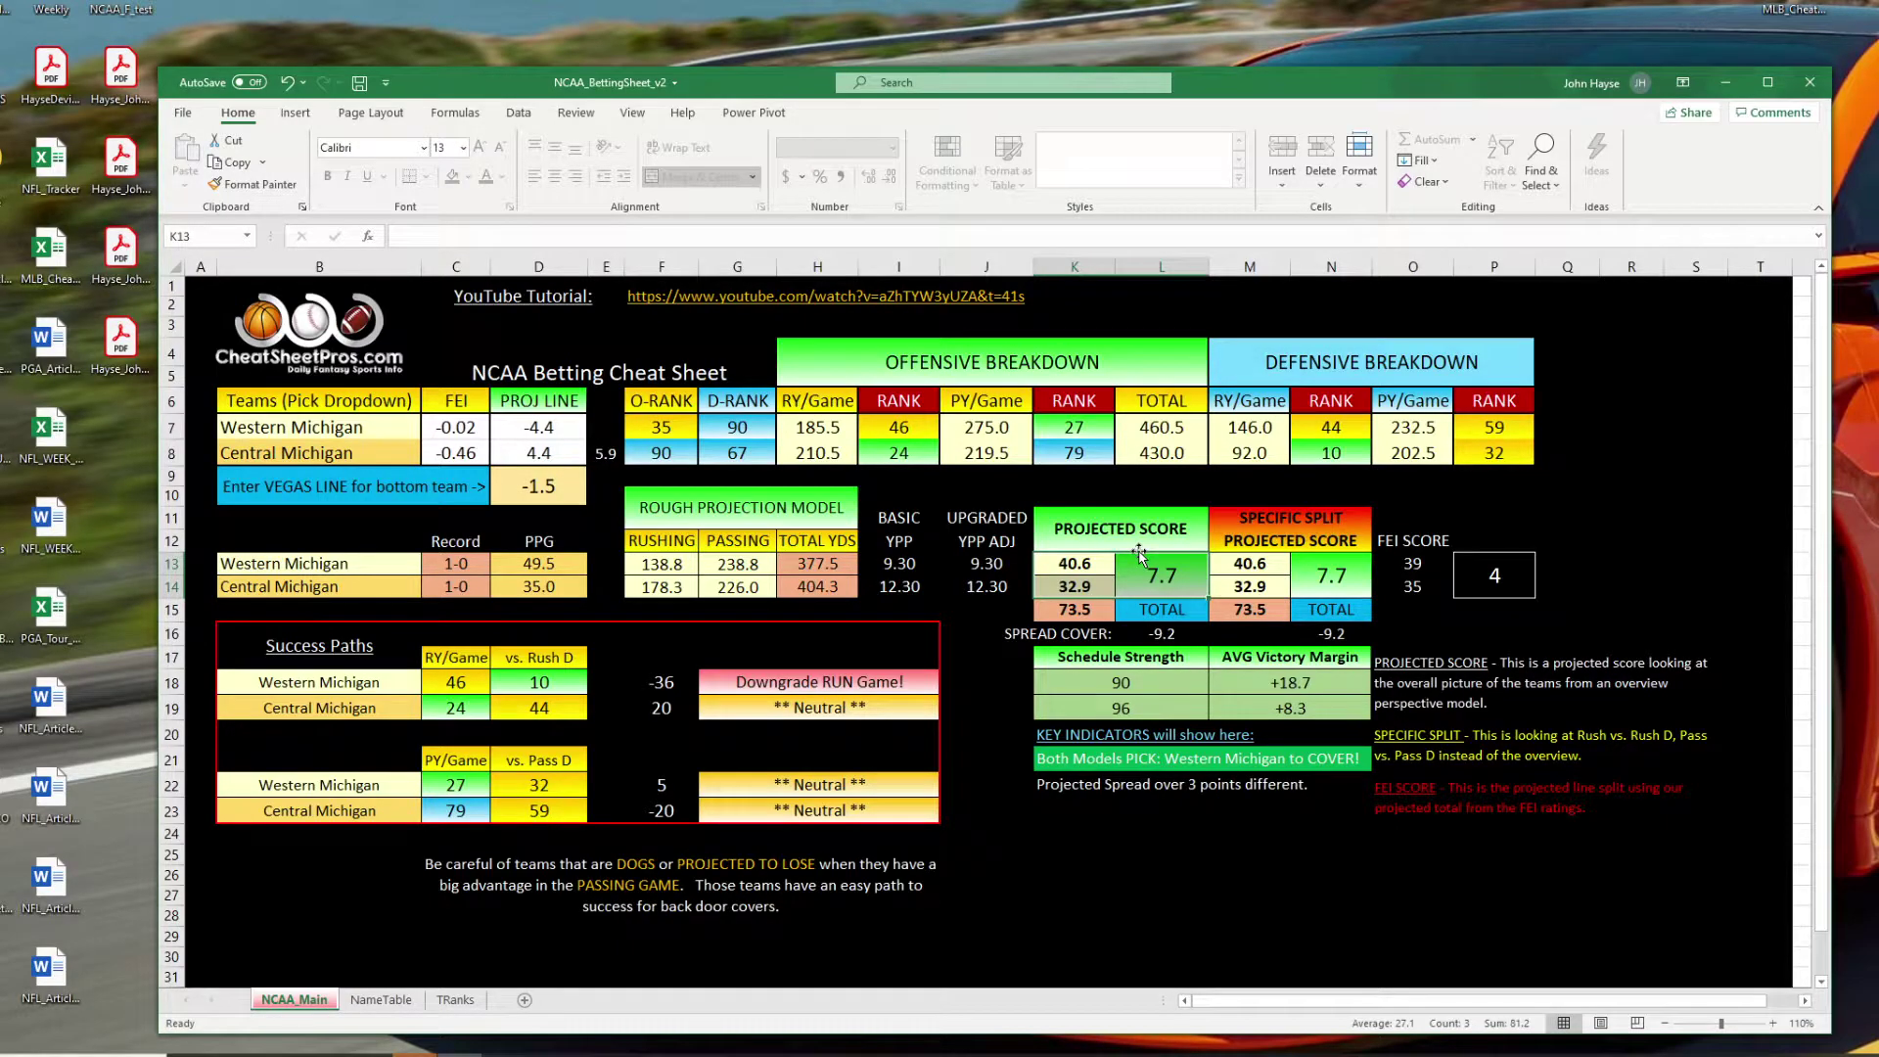
Compare Central Michigan's rushing rank with the opposing rush defense rank in the Success Paths section.
left_click_drag(263, 644, 932, 814)
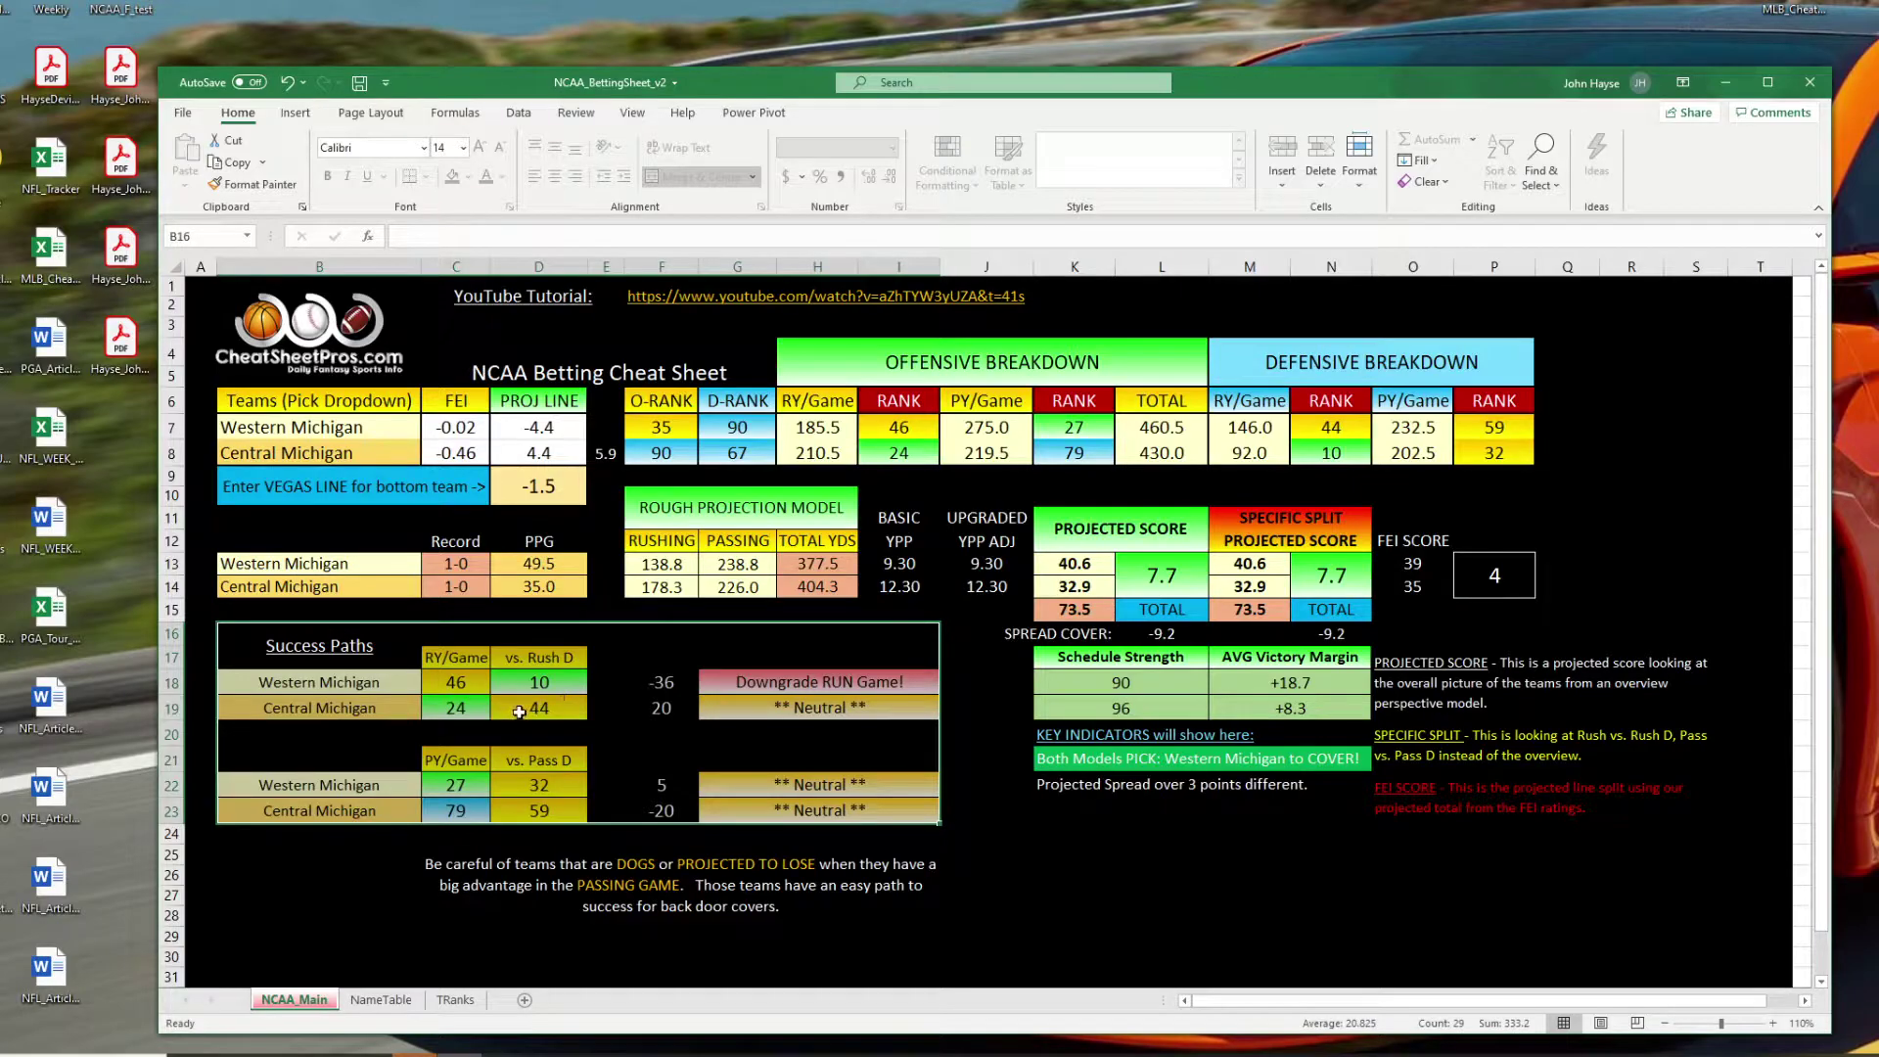
left_click(358, 719)
left_click(457, 712)
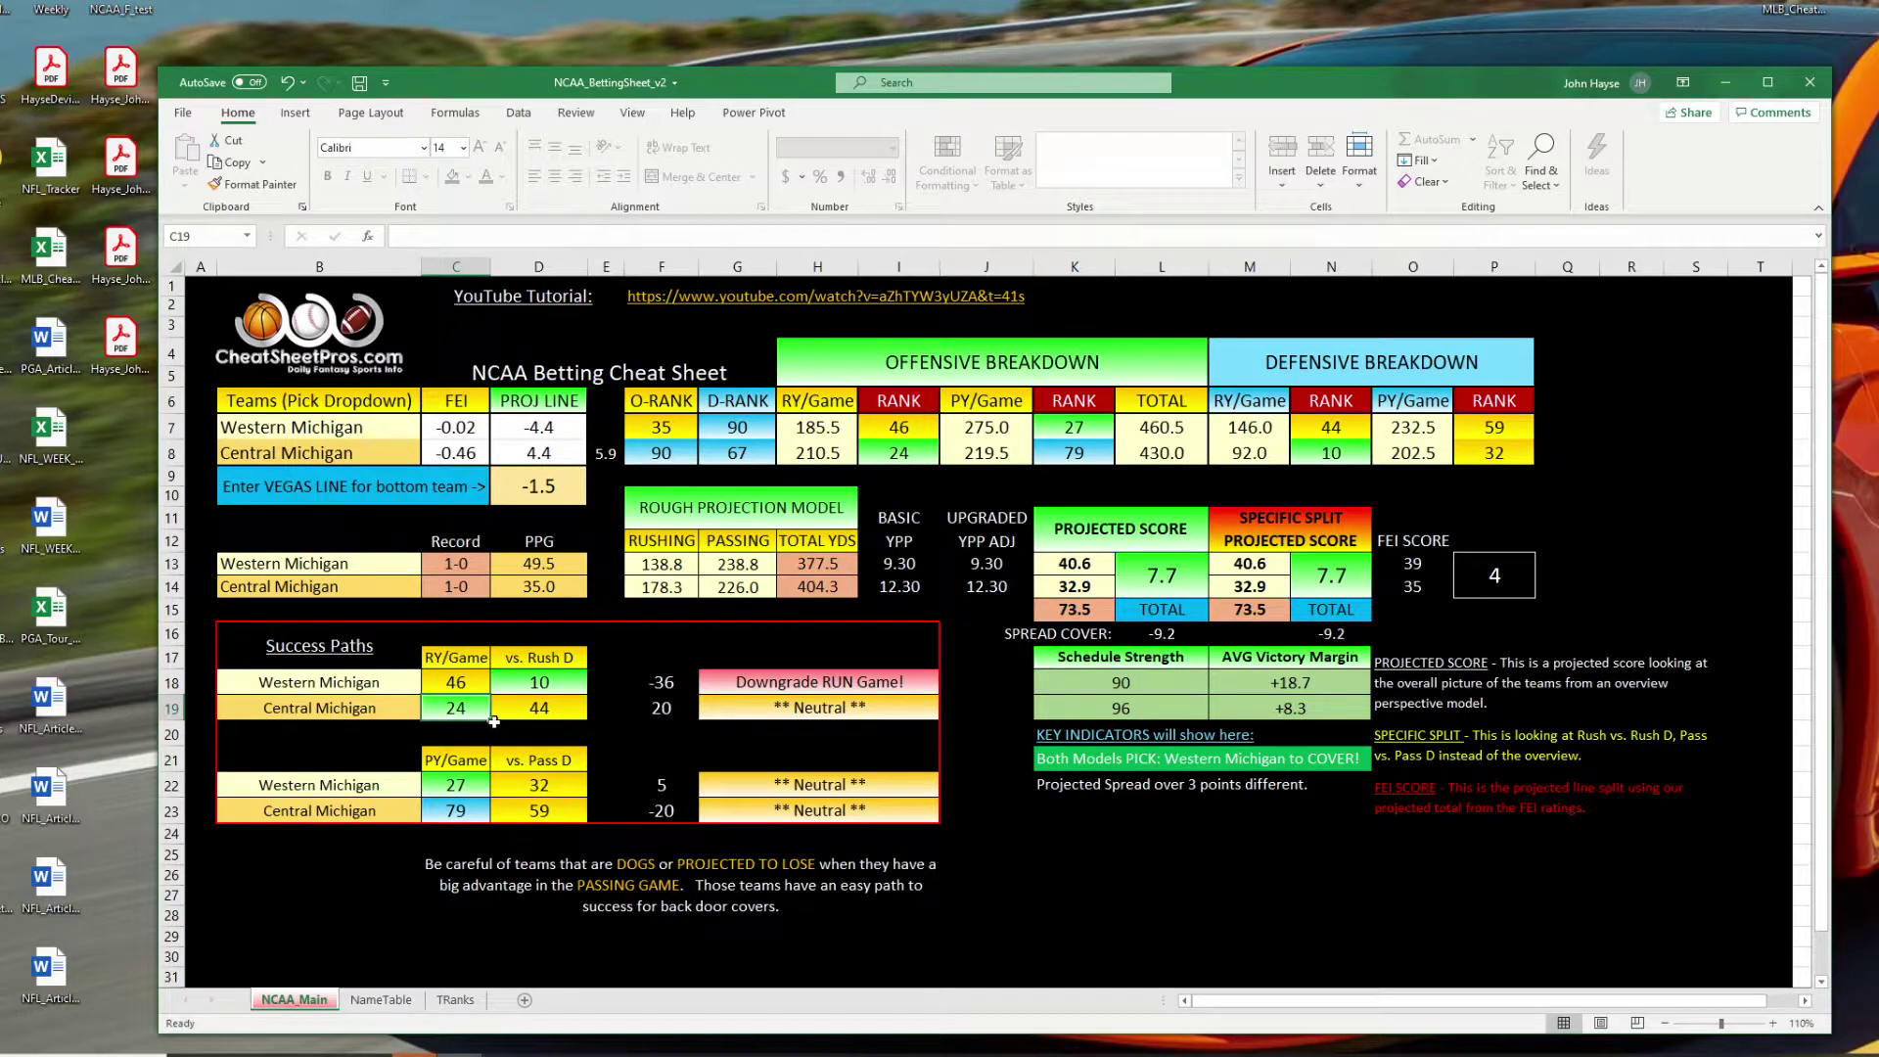
left_click(537, 715)
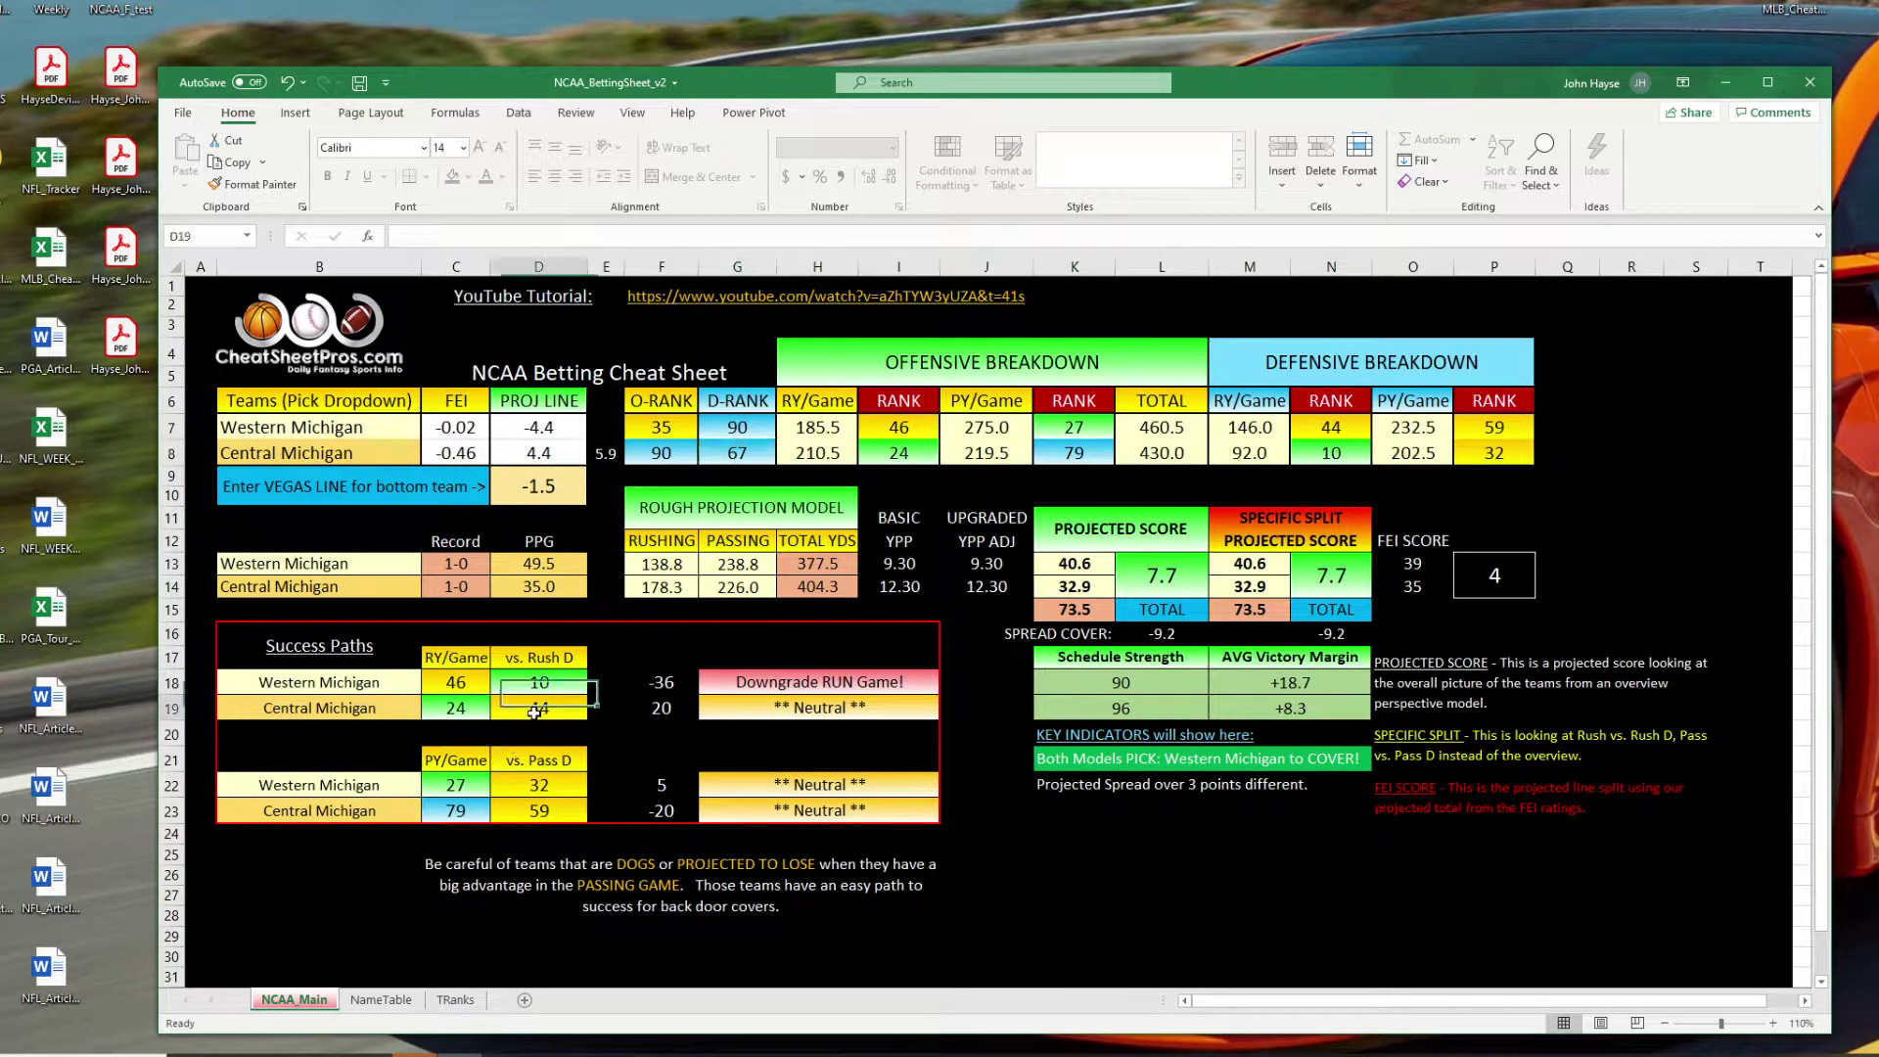
left_click(466, 711)
left_click(525, 712)
left_click(458, 712)
left_click(528, 712)
left_click(452, 712)
left_click(529, 715)
left_click_drag(319, 707, 533, 709)
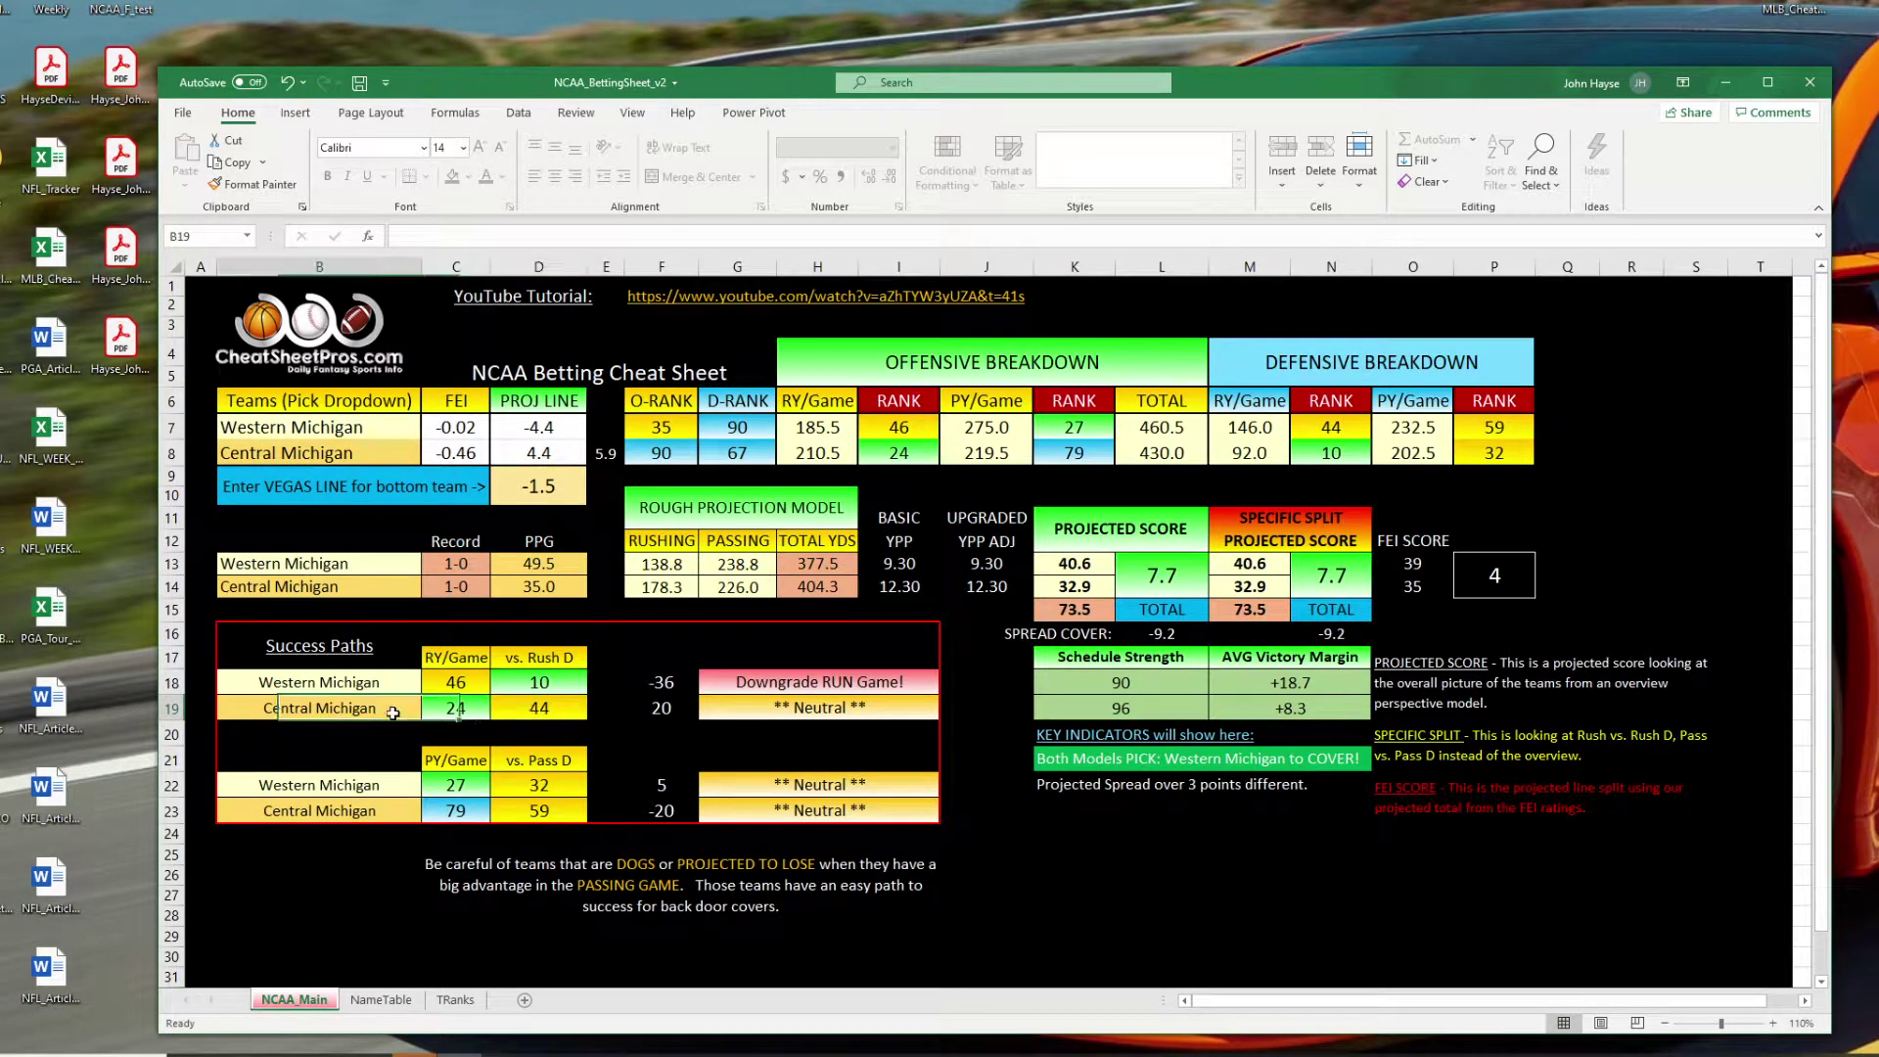
Relate the Specific Split Projected Score to both teams' rush and pass rank matchups in the Success Paths section.
left_click(525, 711)
left_click_drag(1255, 539, 1259, 583)
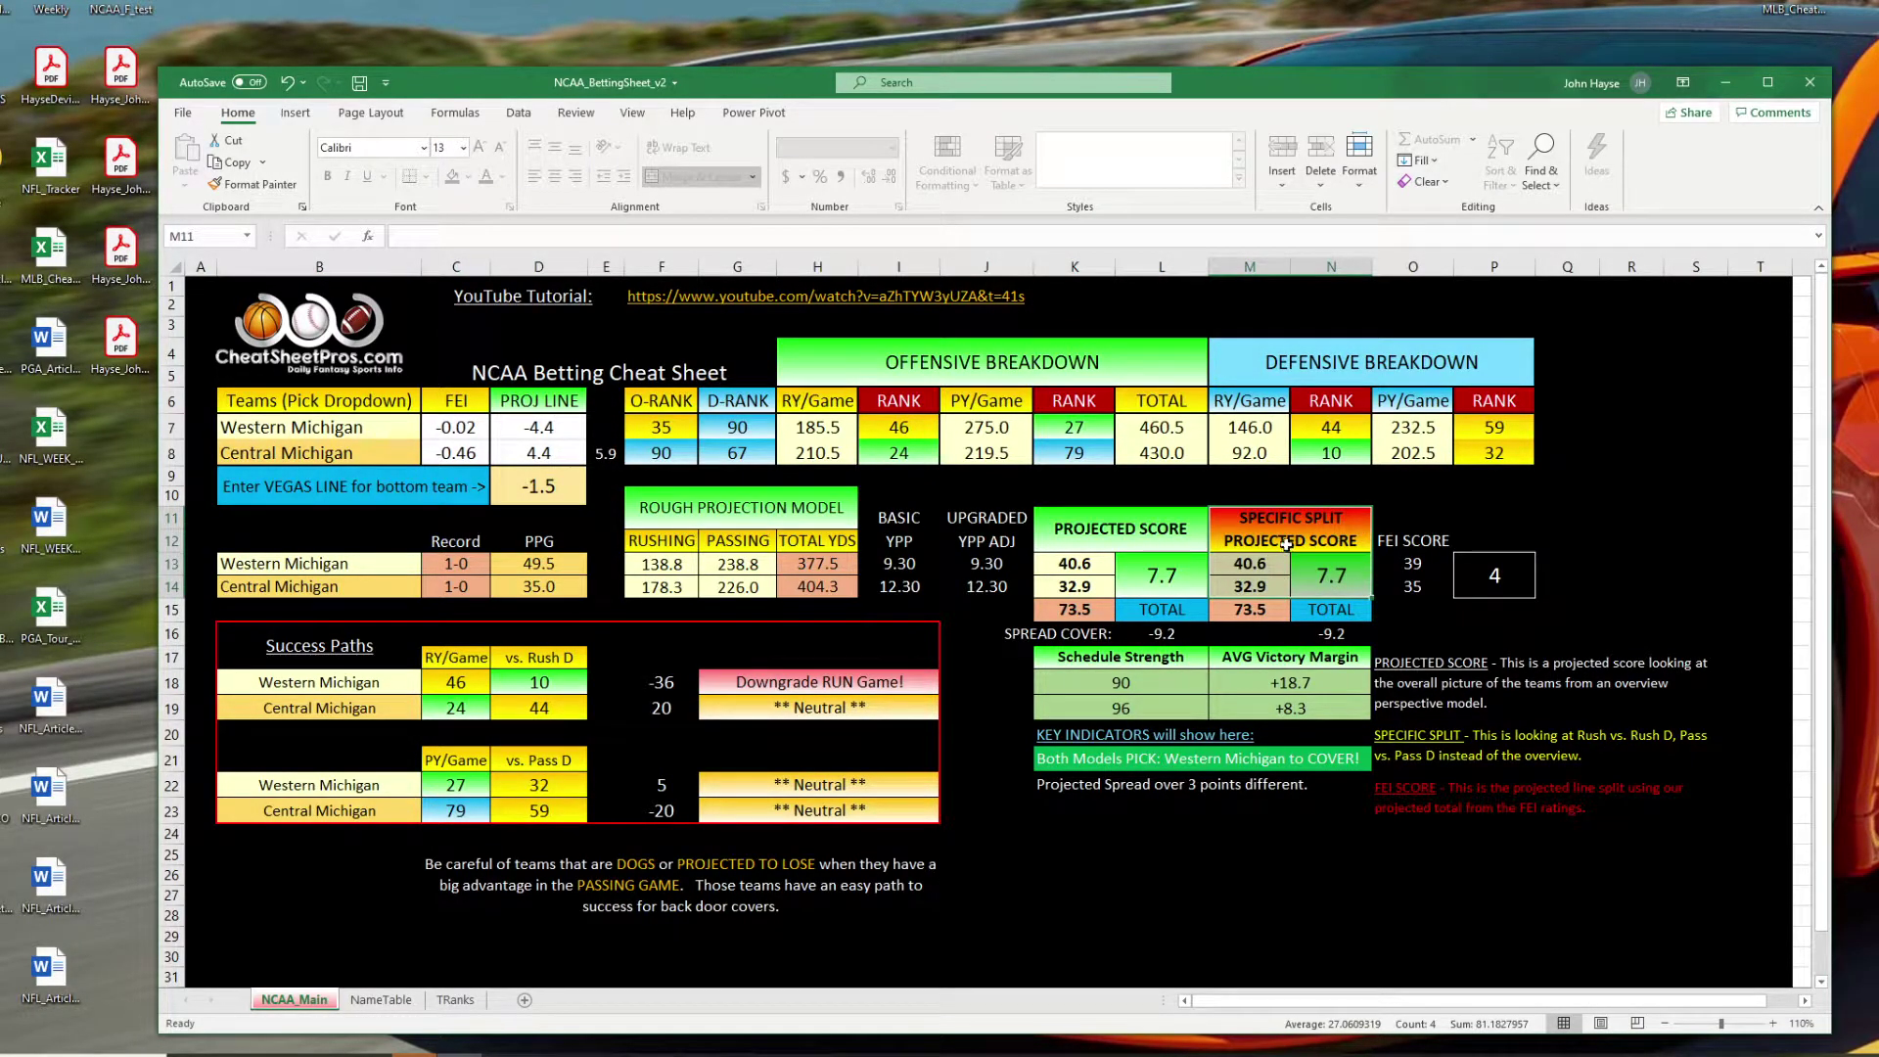
left_click(737, 428)
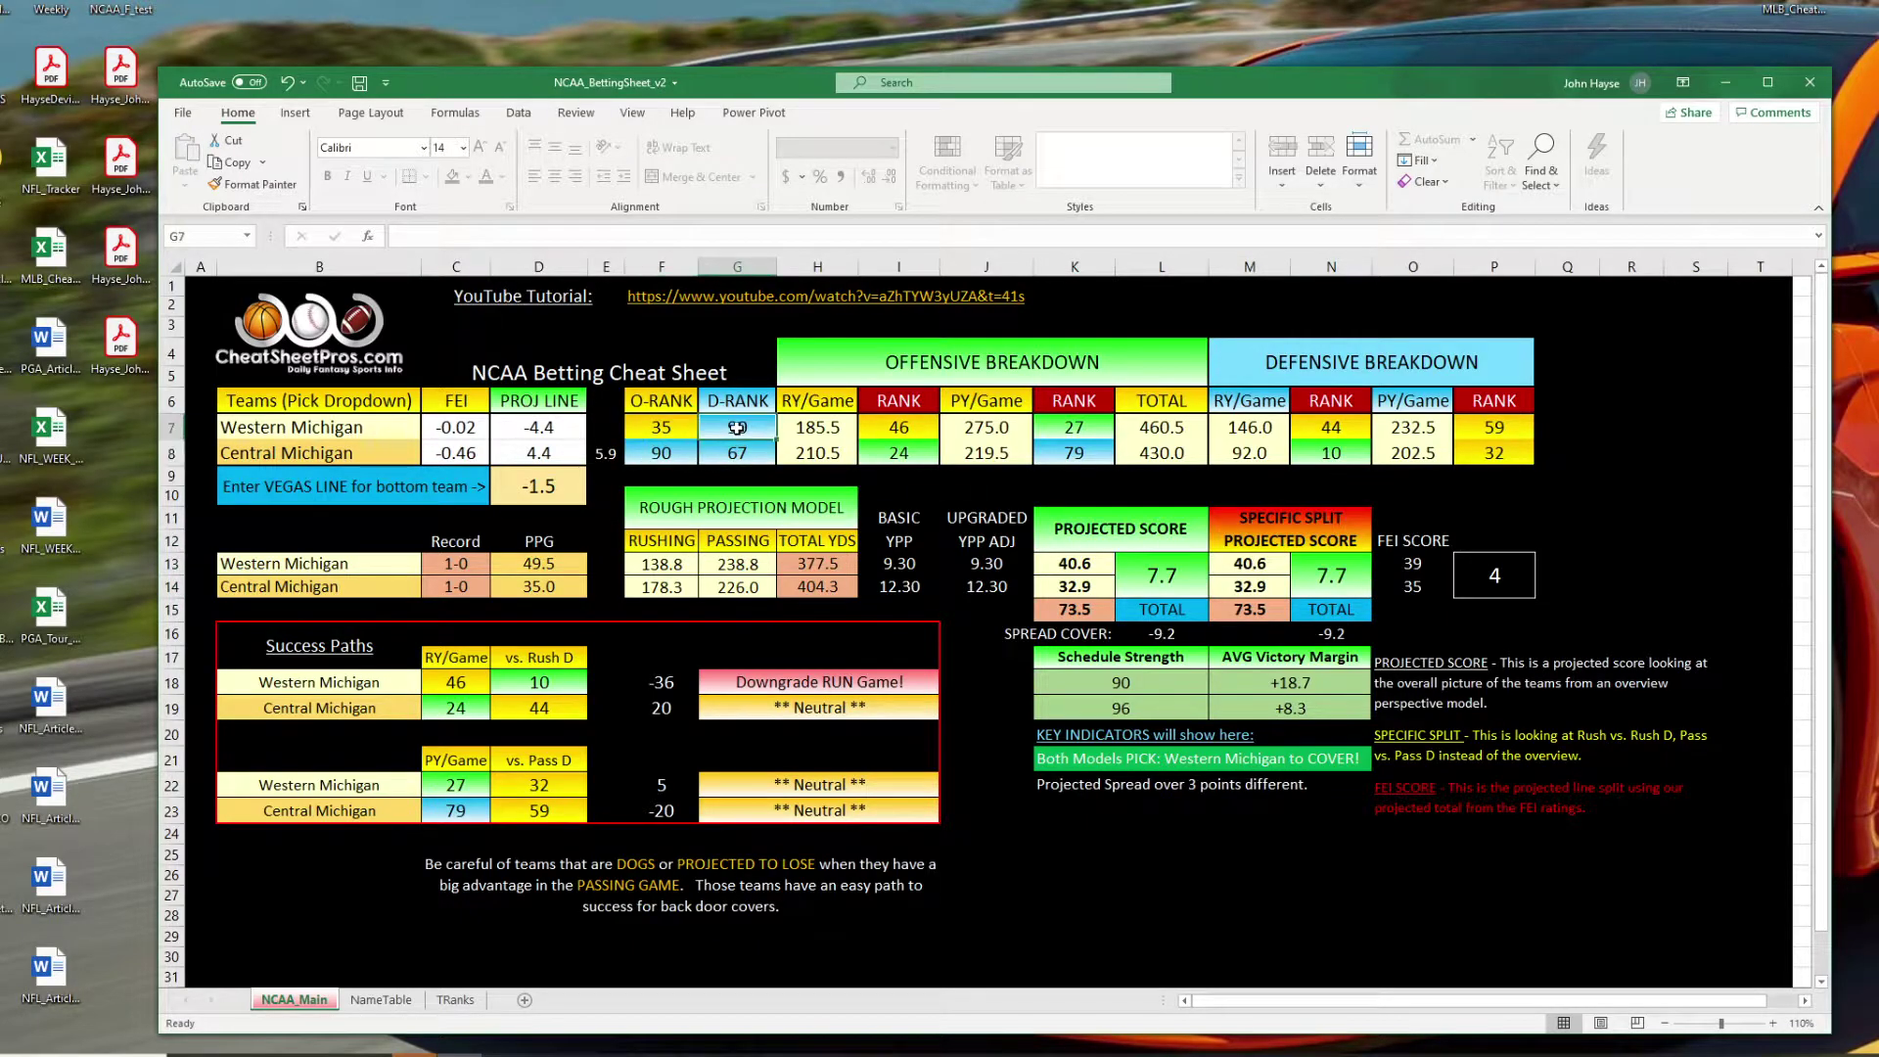
left_click(468, 682)
left_click(470, 783)
left_click(529, 783)
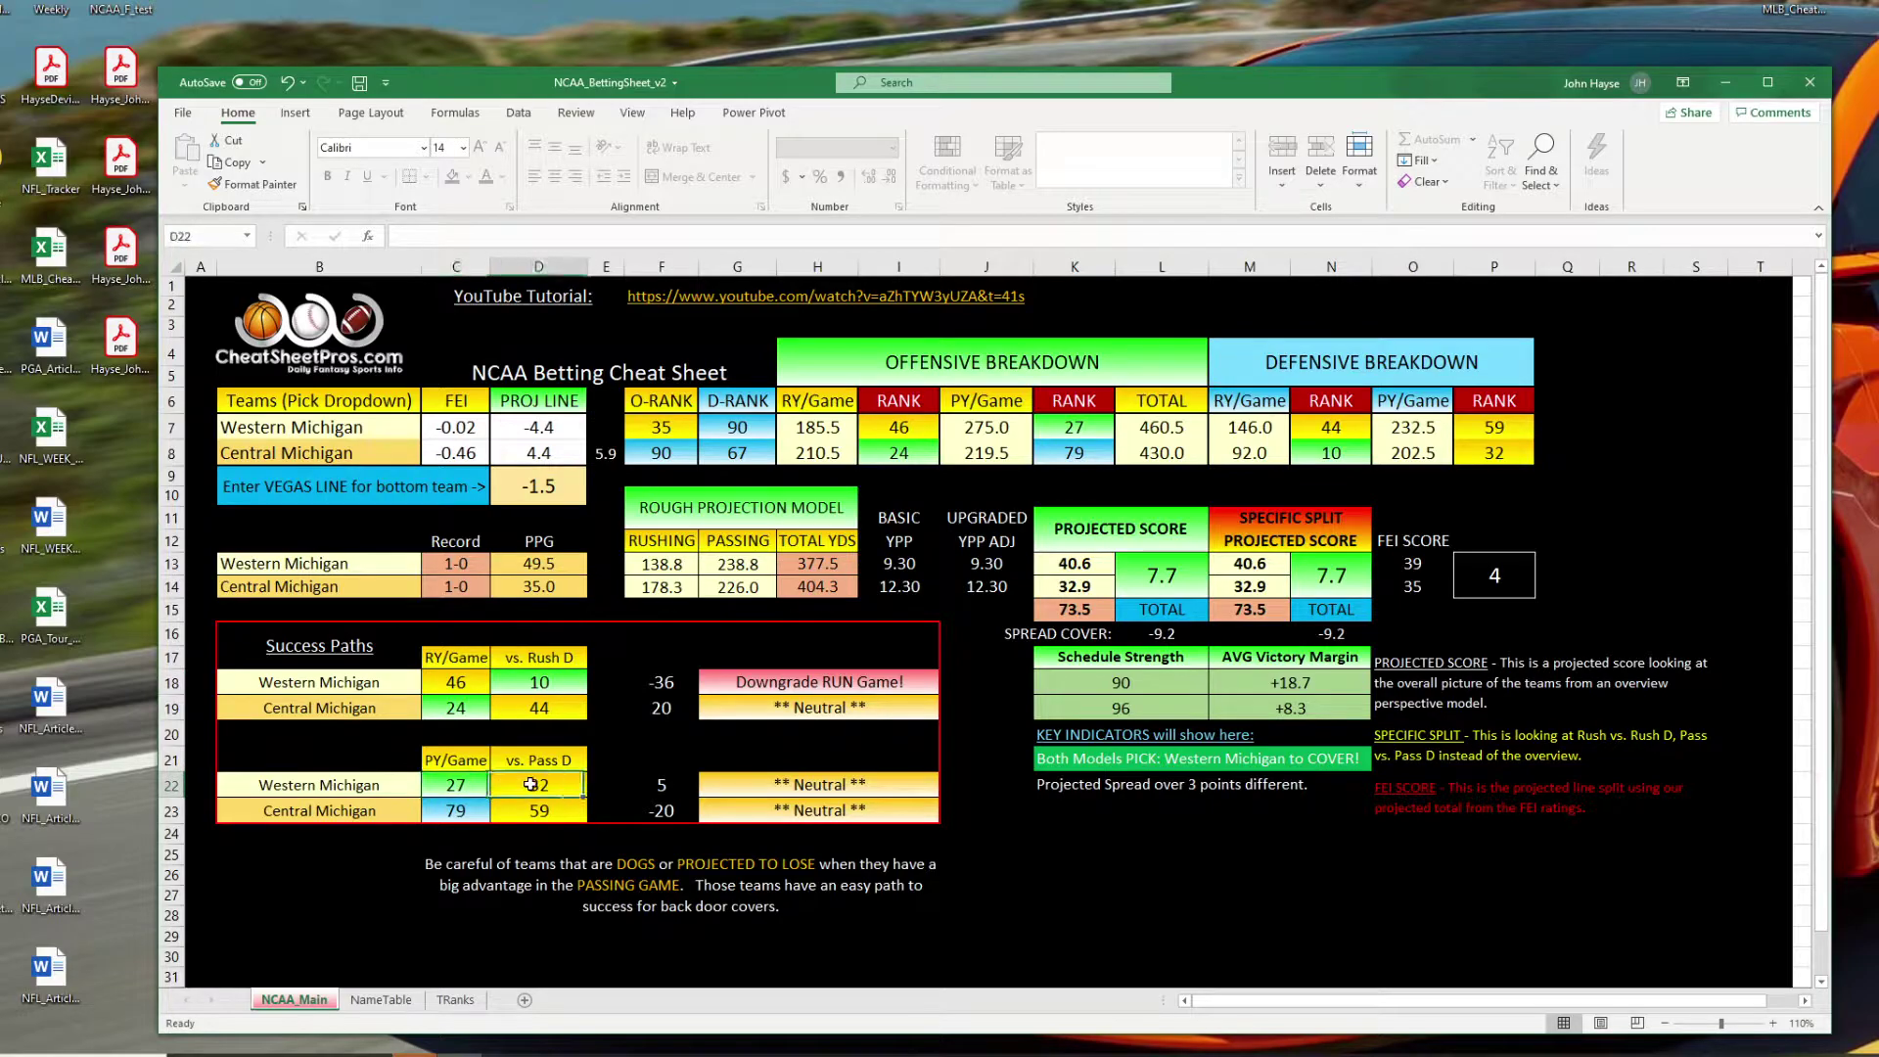
left_click(654, 682)
left_click(648, 786)
left_click(685, 458)
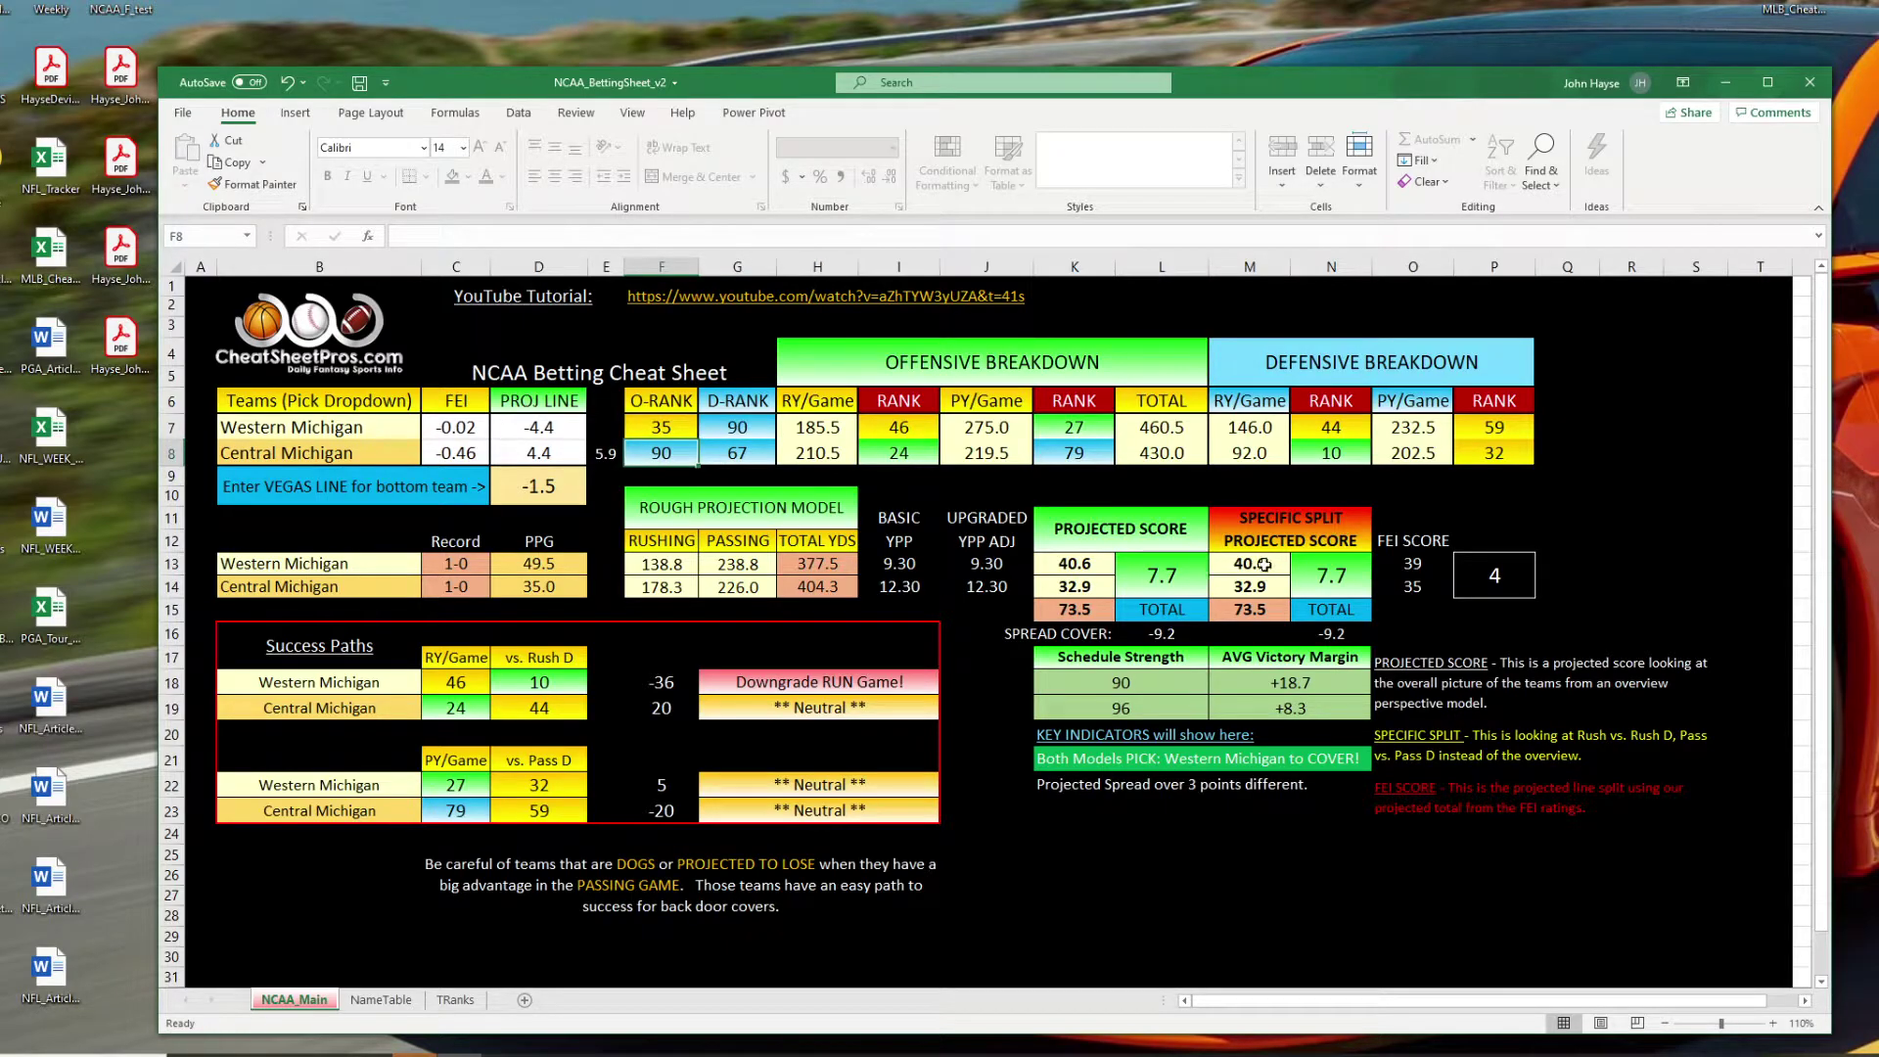
Contrast the overall O-RANK versus D-RANK matchup with the passing ranks behind the Specific Split Projected Score.
left_click_drag(1260, 566, 1263, 587)
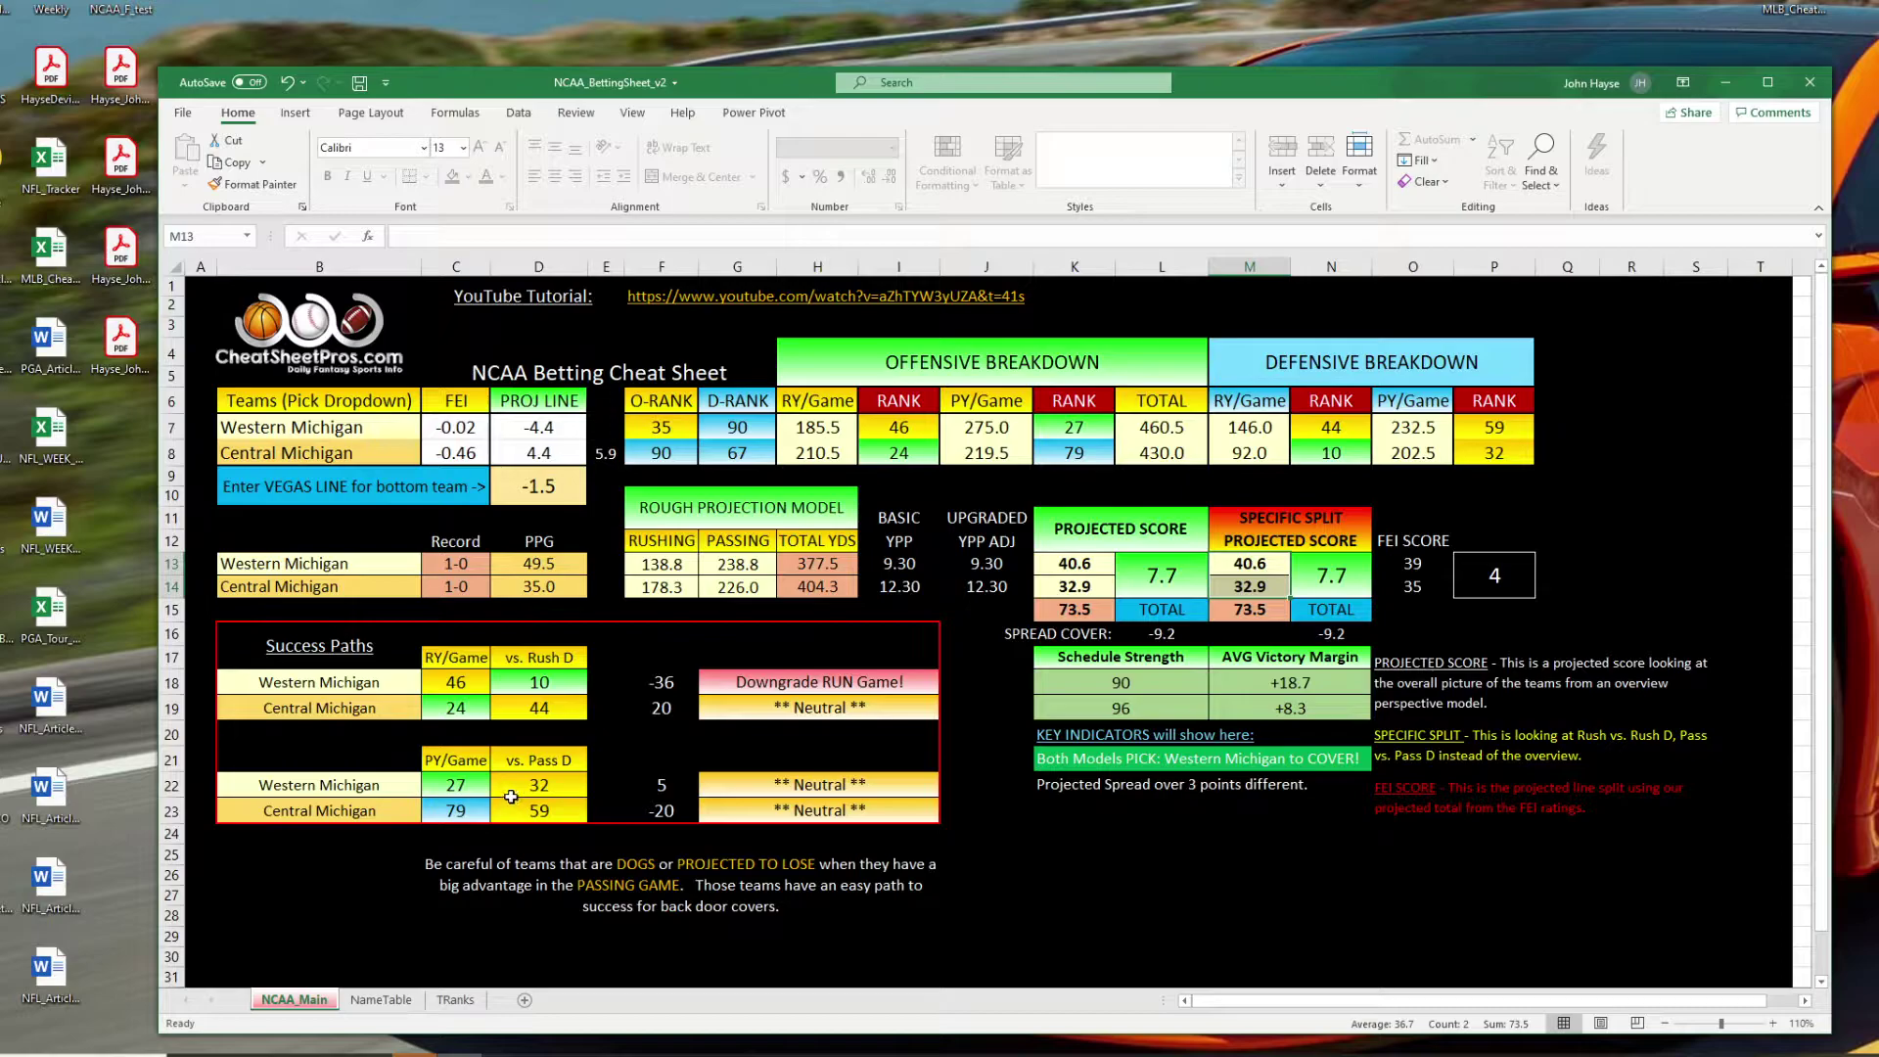
left_click(740, 433)
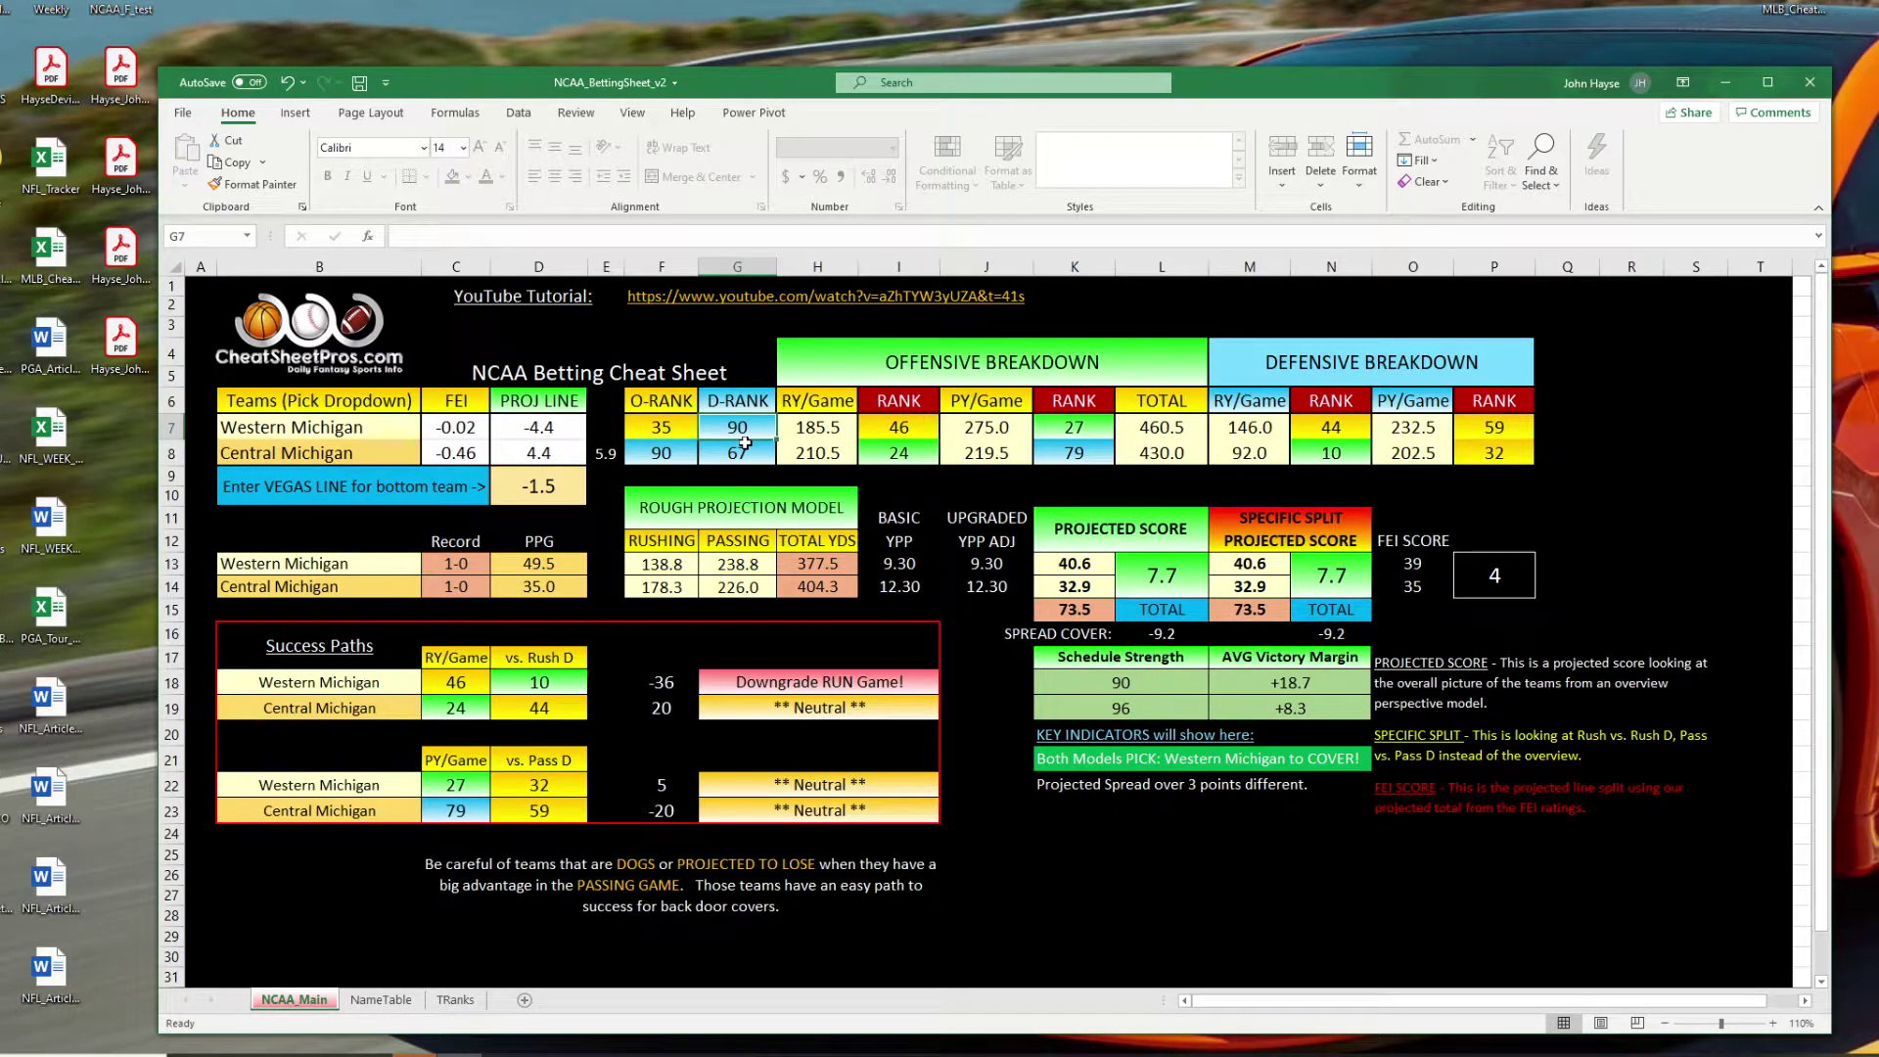
left_click(666, 458)
left_click(750, 434)
left_click(1243, 588)
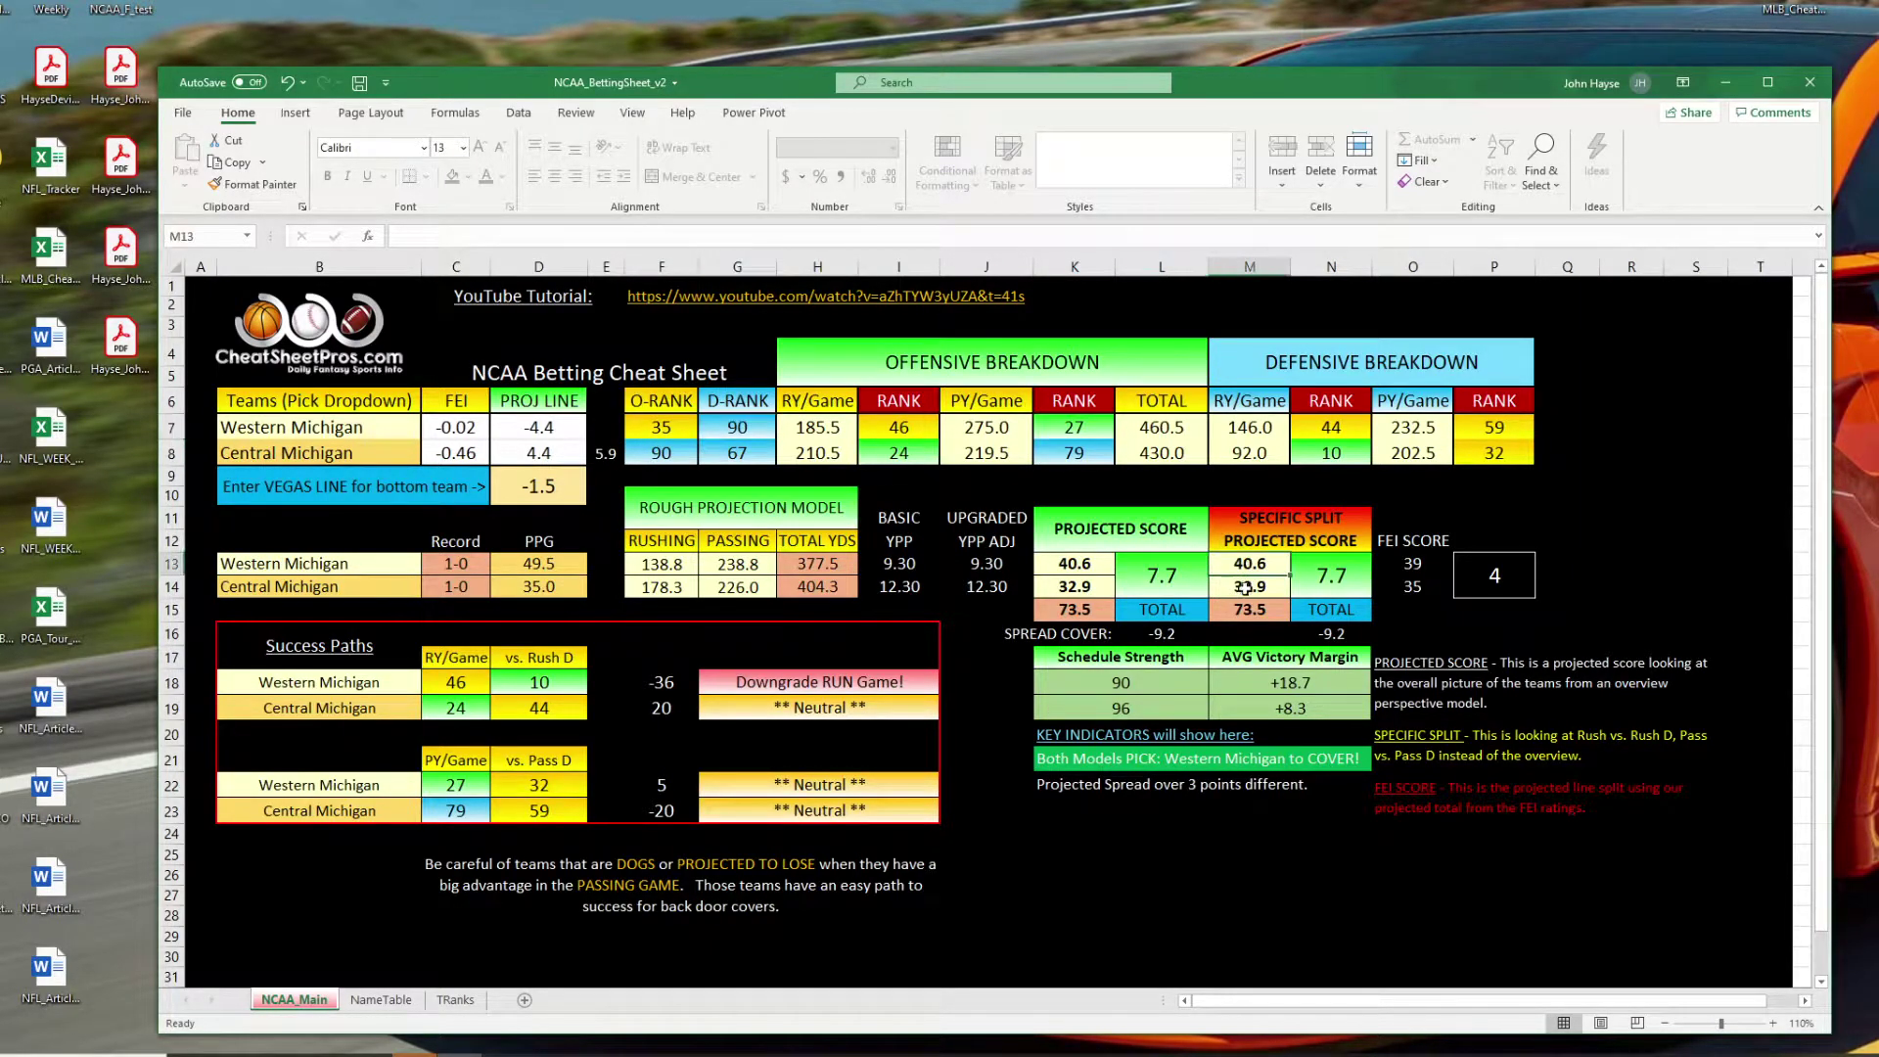
left_click(458, 784)
left_click(520, 810)
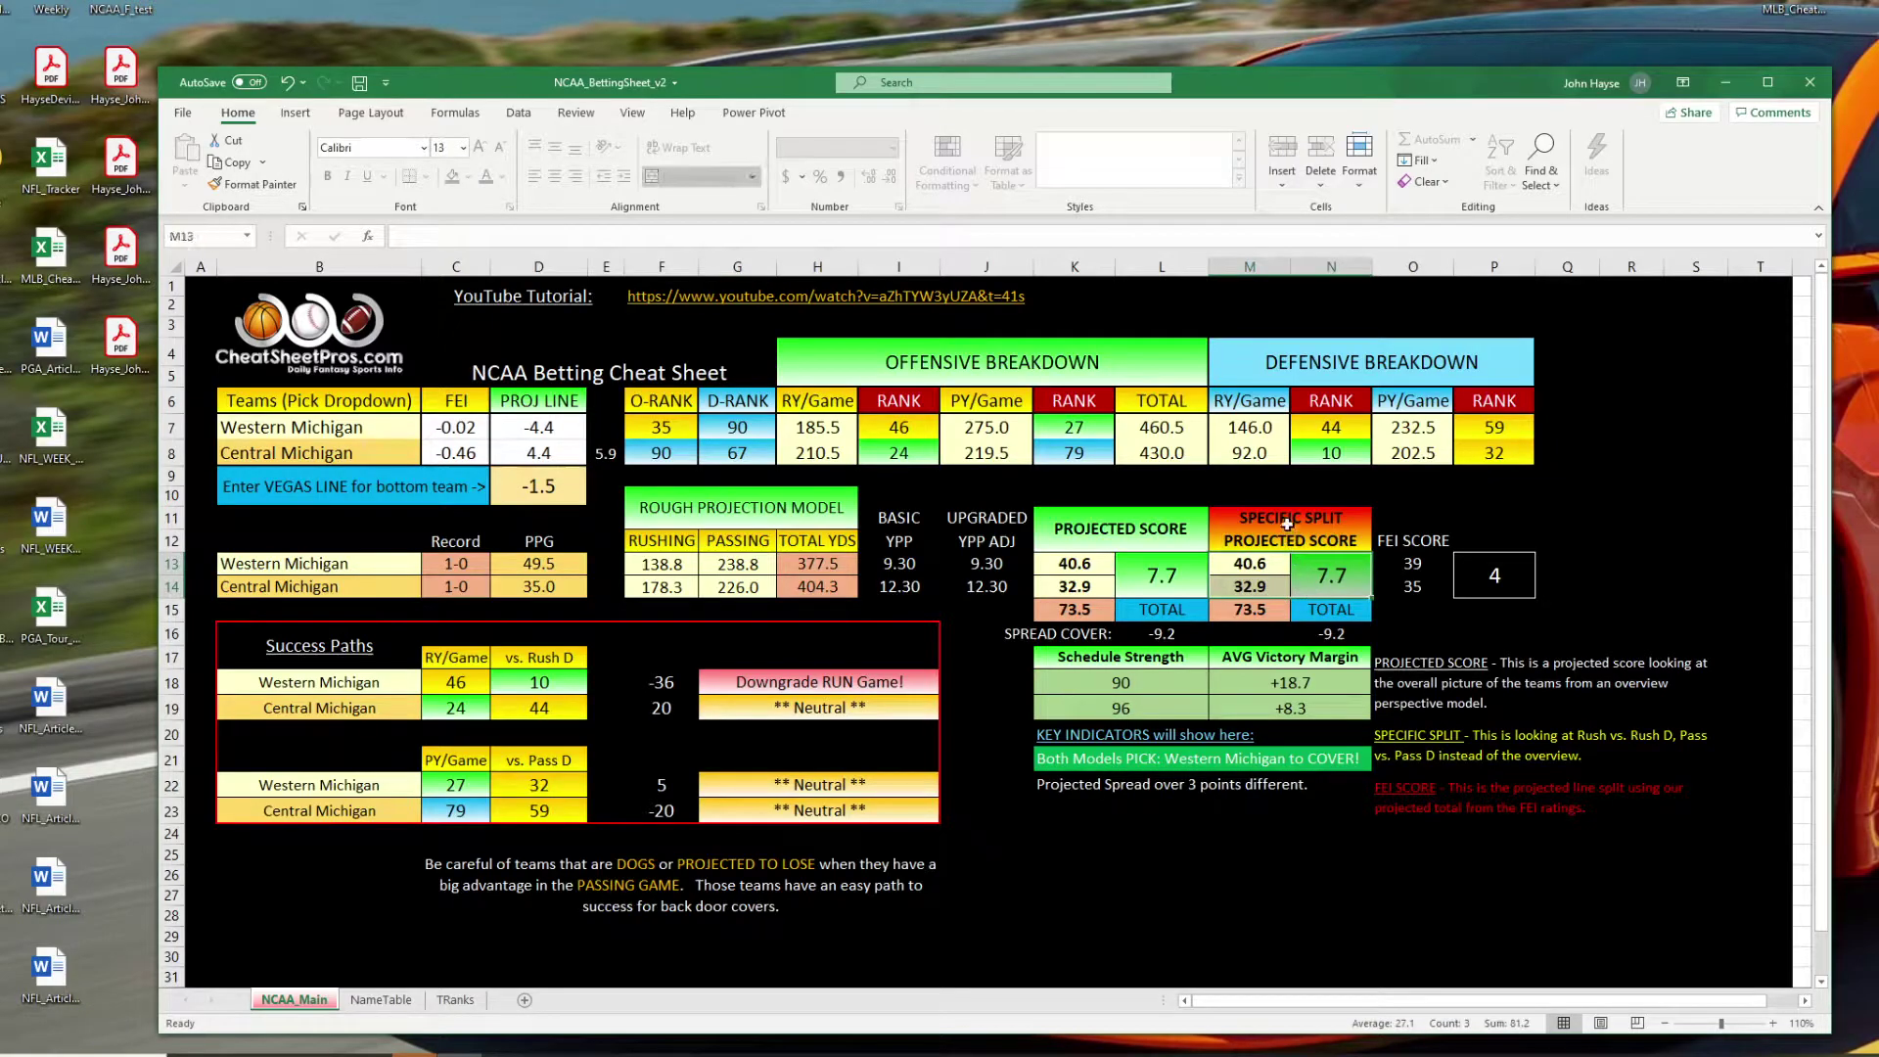
Compare the Spread Cover values of the Projected Score and Specific Split Projected Score models.
left_click_drag(1287, 529, 1317, 587)
left_click_drag(1059, 634, 1349, 636)
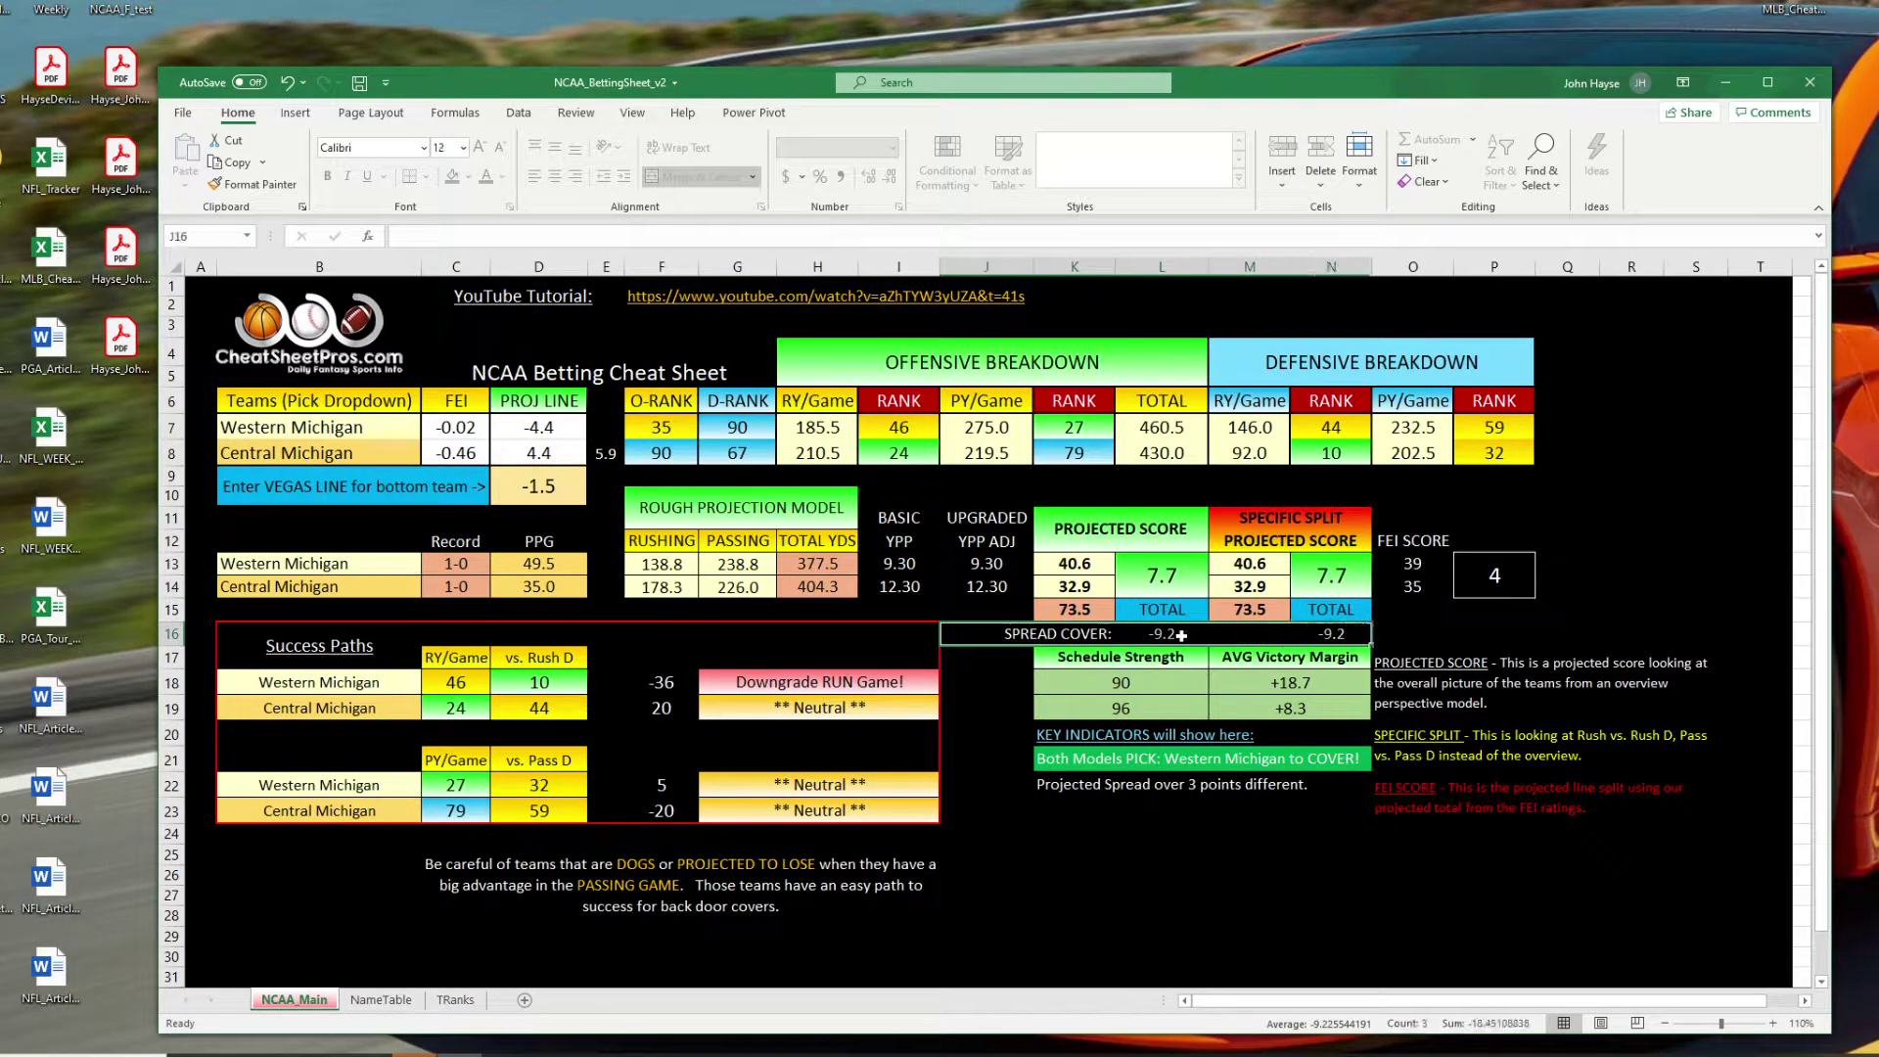
left_click(1151, 532)
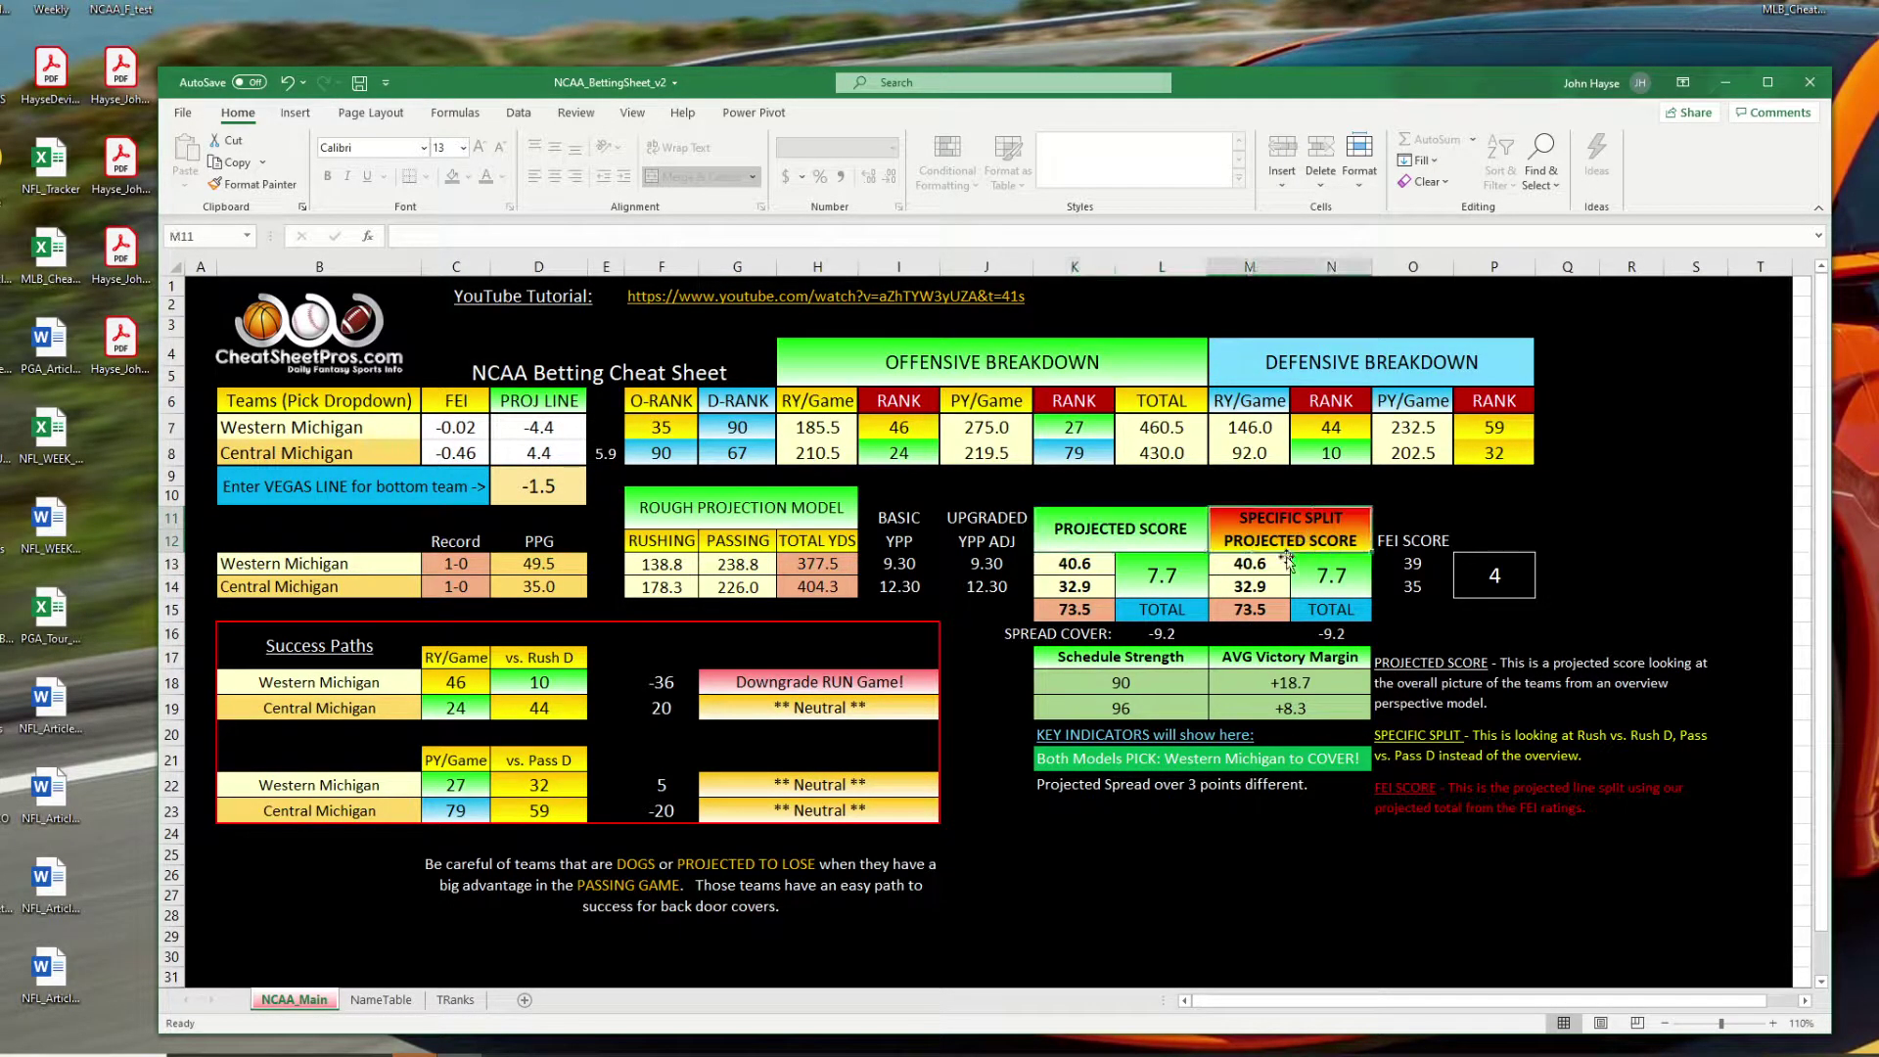
left_click(1236, 534)
Change the matchup to Liberty as the first team and NC State as the second team.
left_click(382, 431)
type("Liberty")
key("Return")
type("NC State")
key("Return")
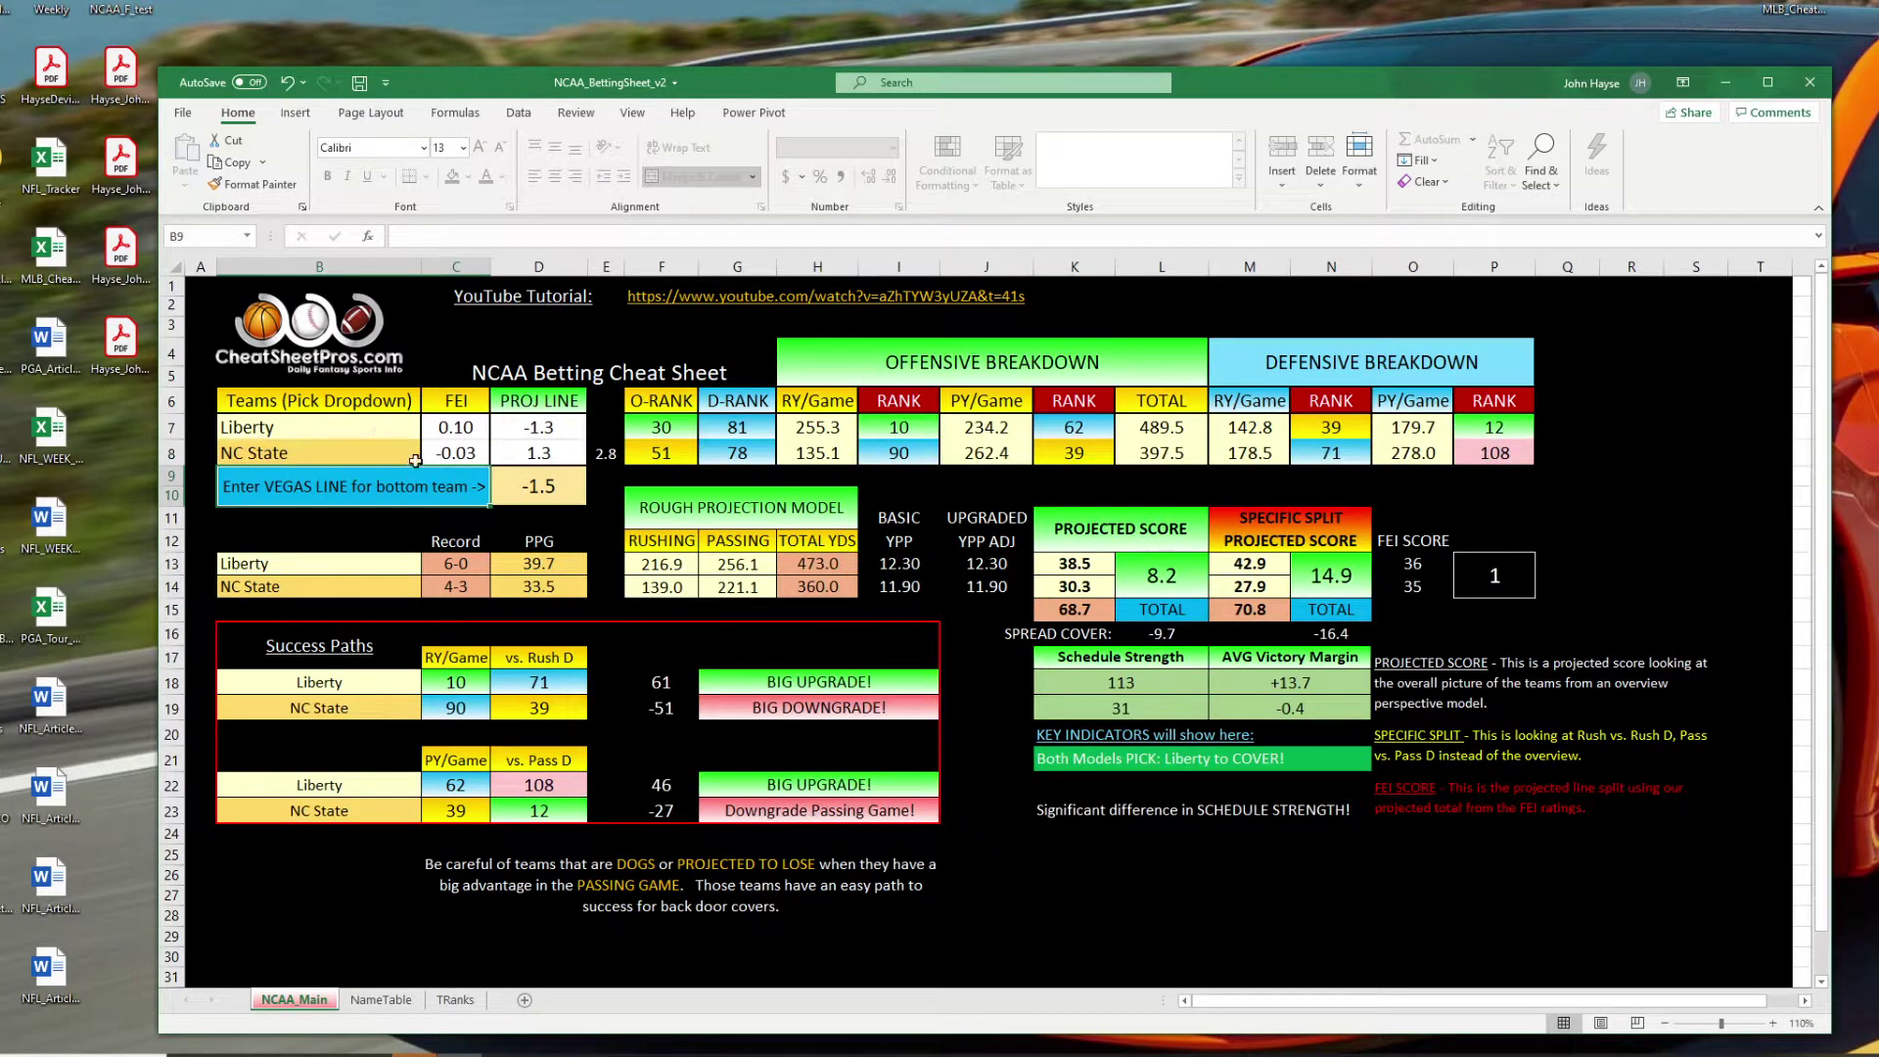
Set the Vegas line for the bottom team, NC State, to -4.5.
left_click(555, 488)
type("-4.5")
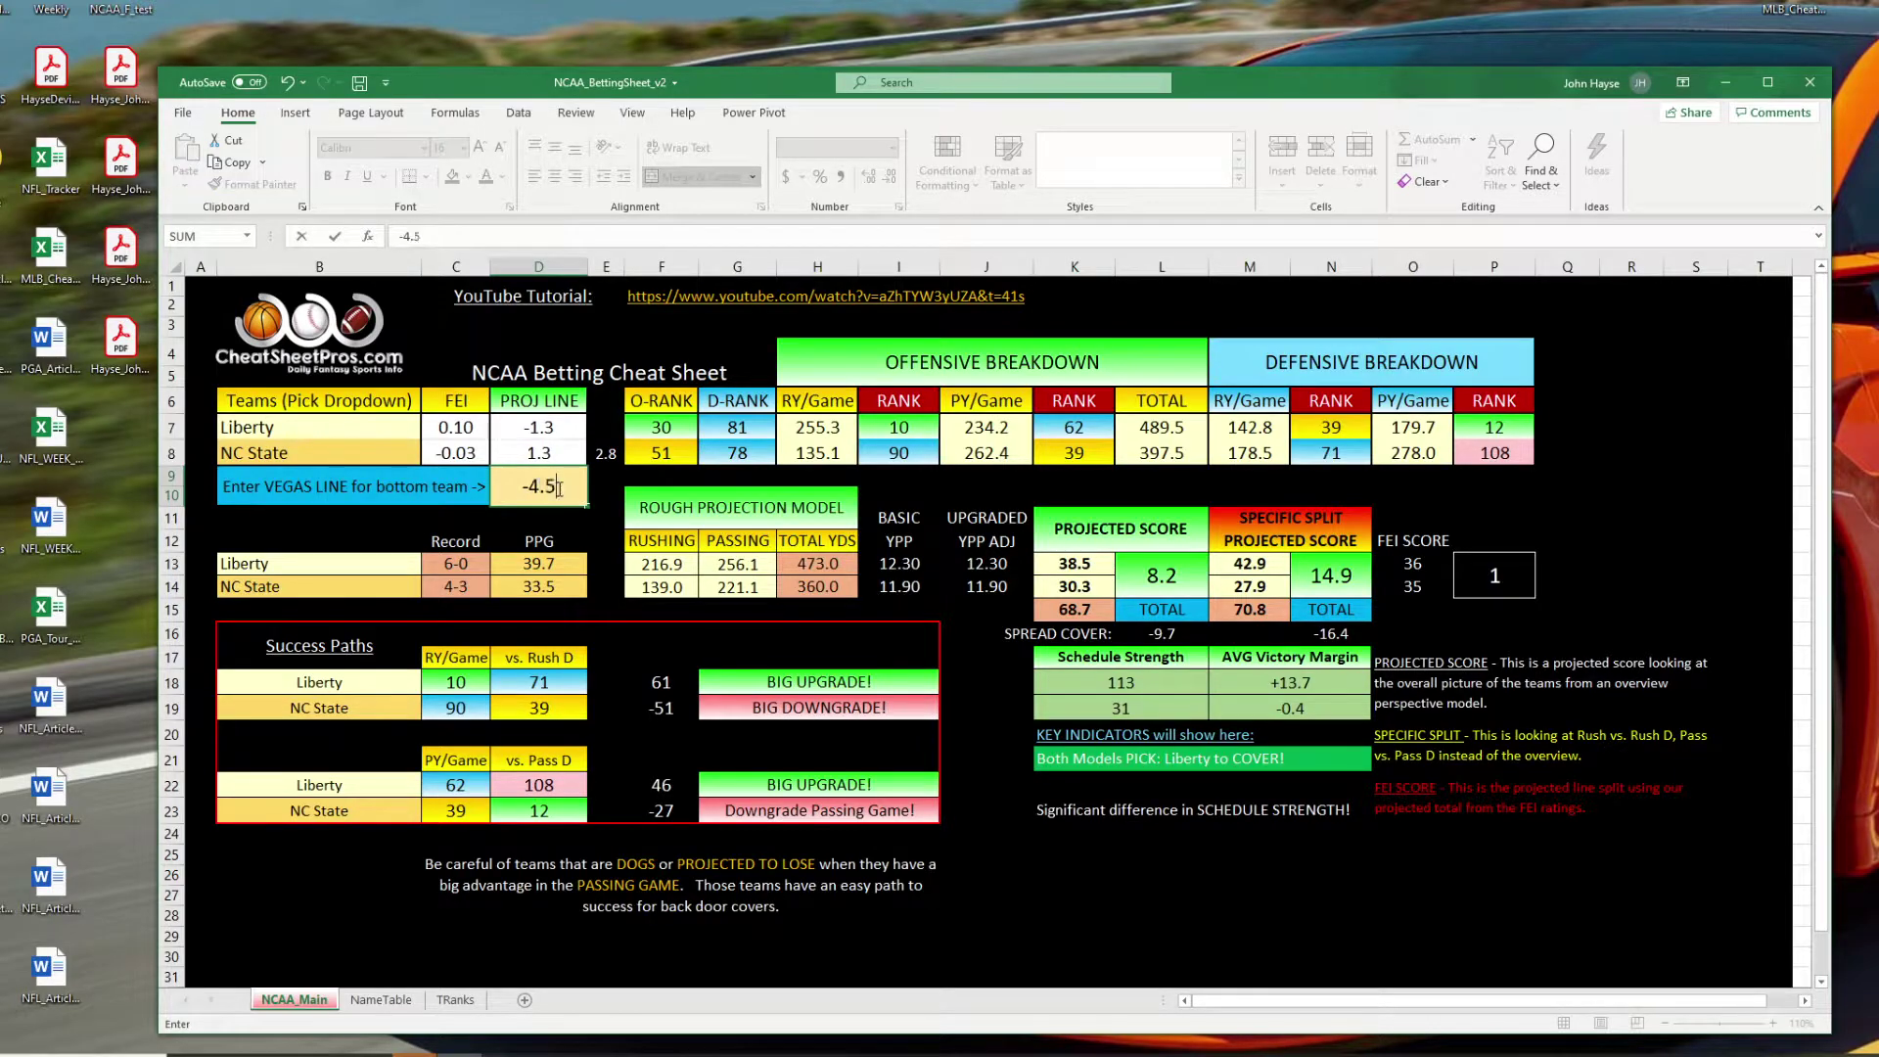
key("Return")
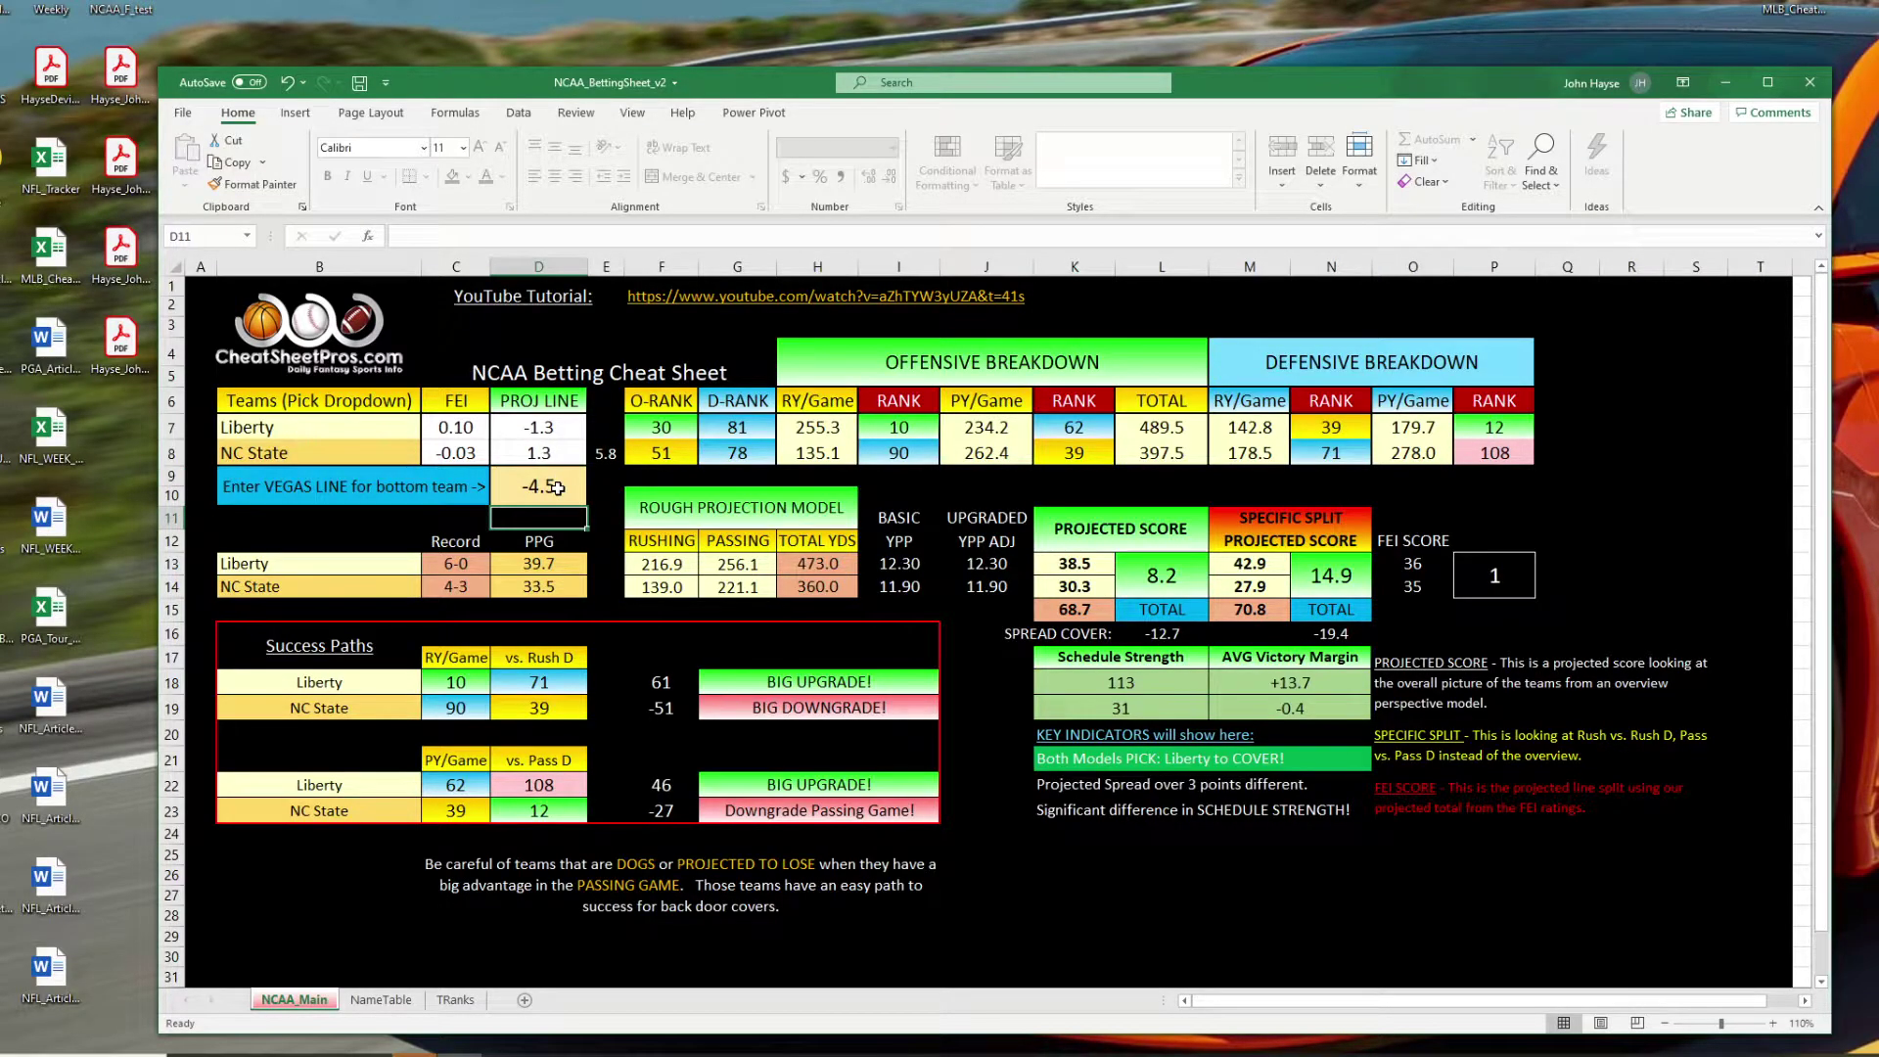
Review the Liberty vs. NC State line difference, both models' projected scores and margins, the FEI scores and the projected line.
left_click(606, 458)
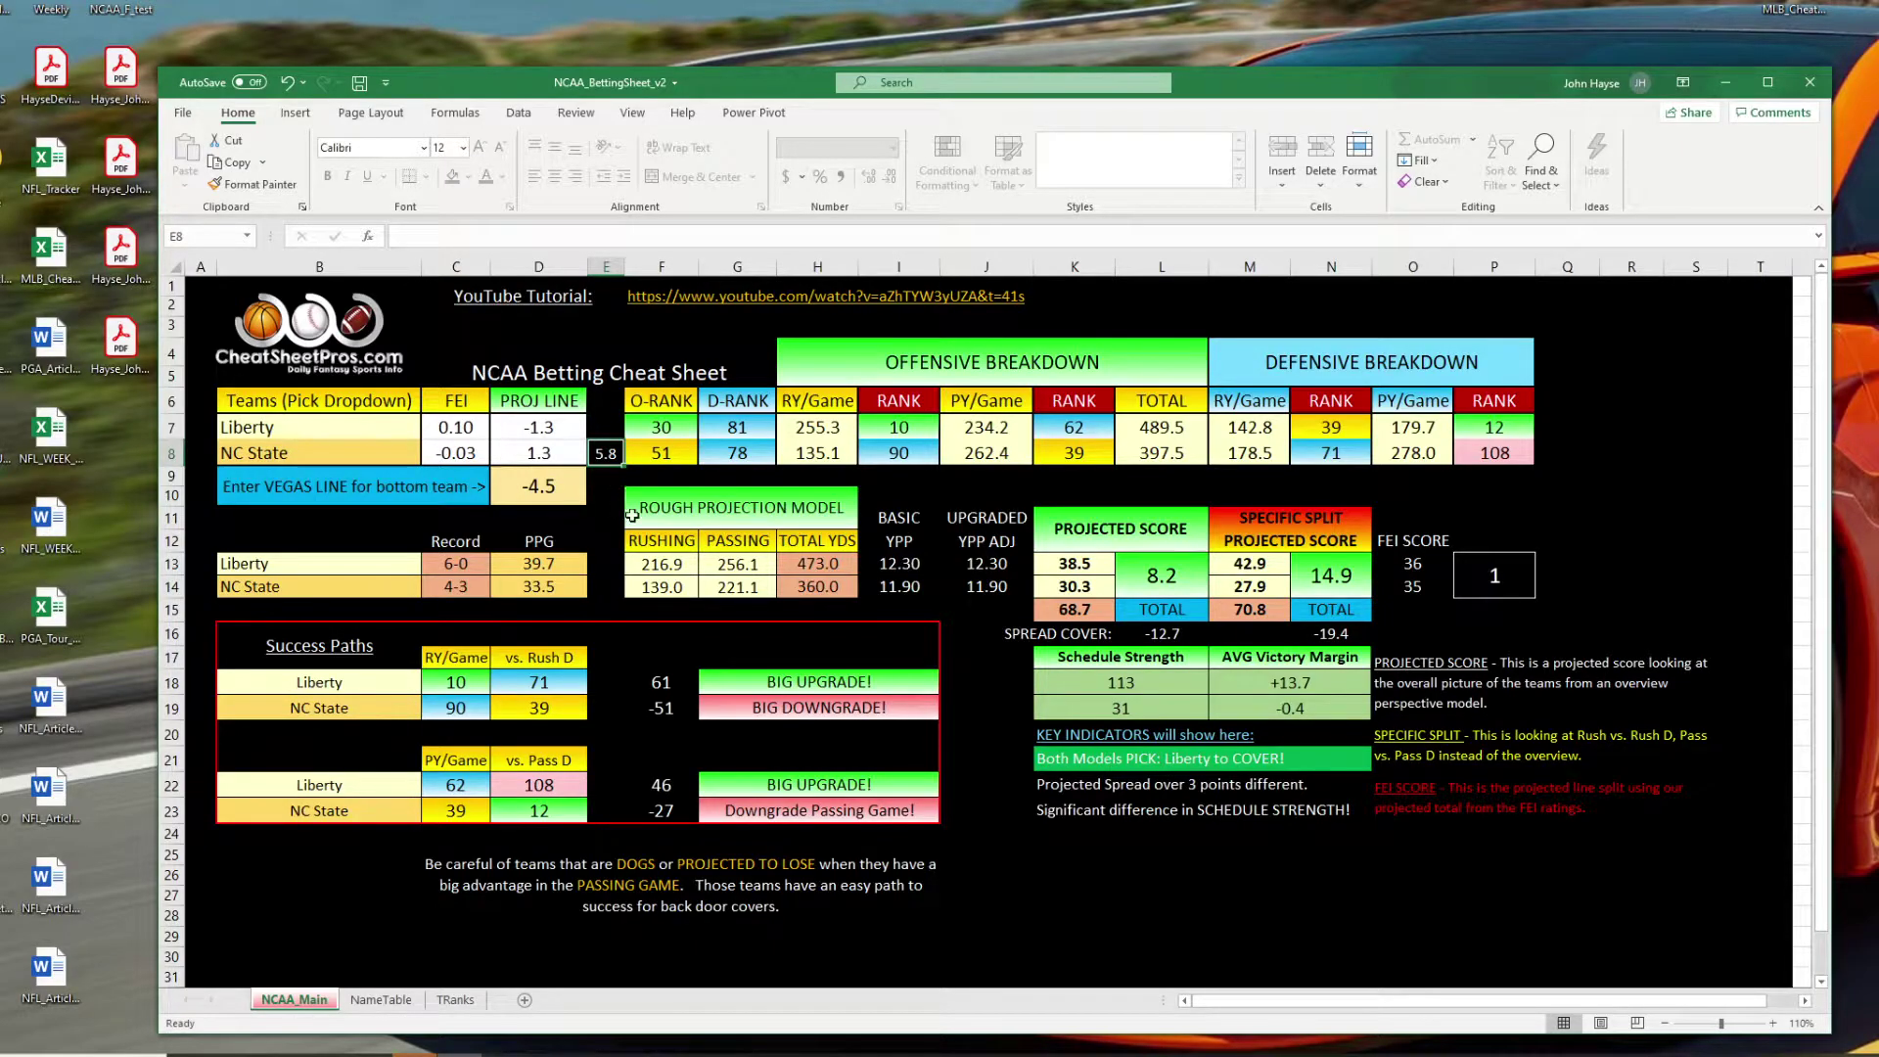
left_click_drag(1080, 565, 1076, 587)
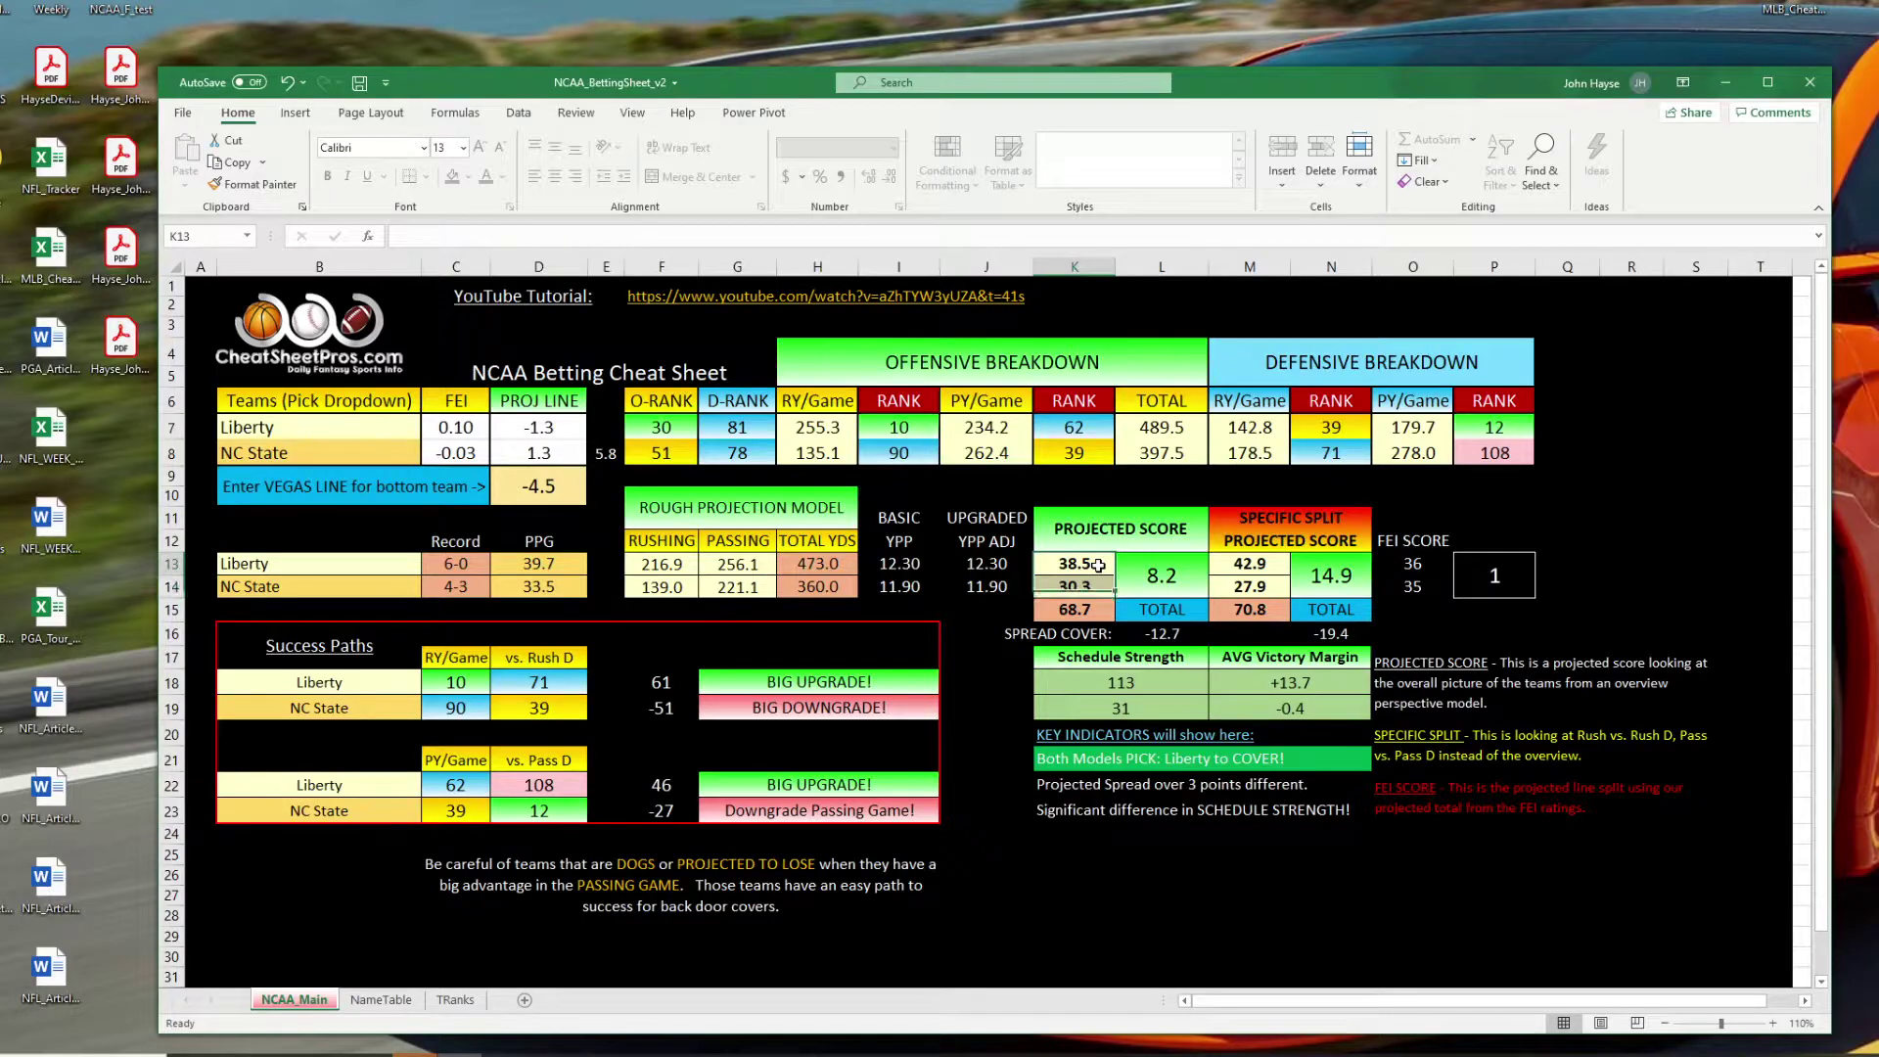
left_click_drag(1273, 565, 1267, 588)
left_click(1194, 586)
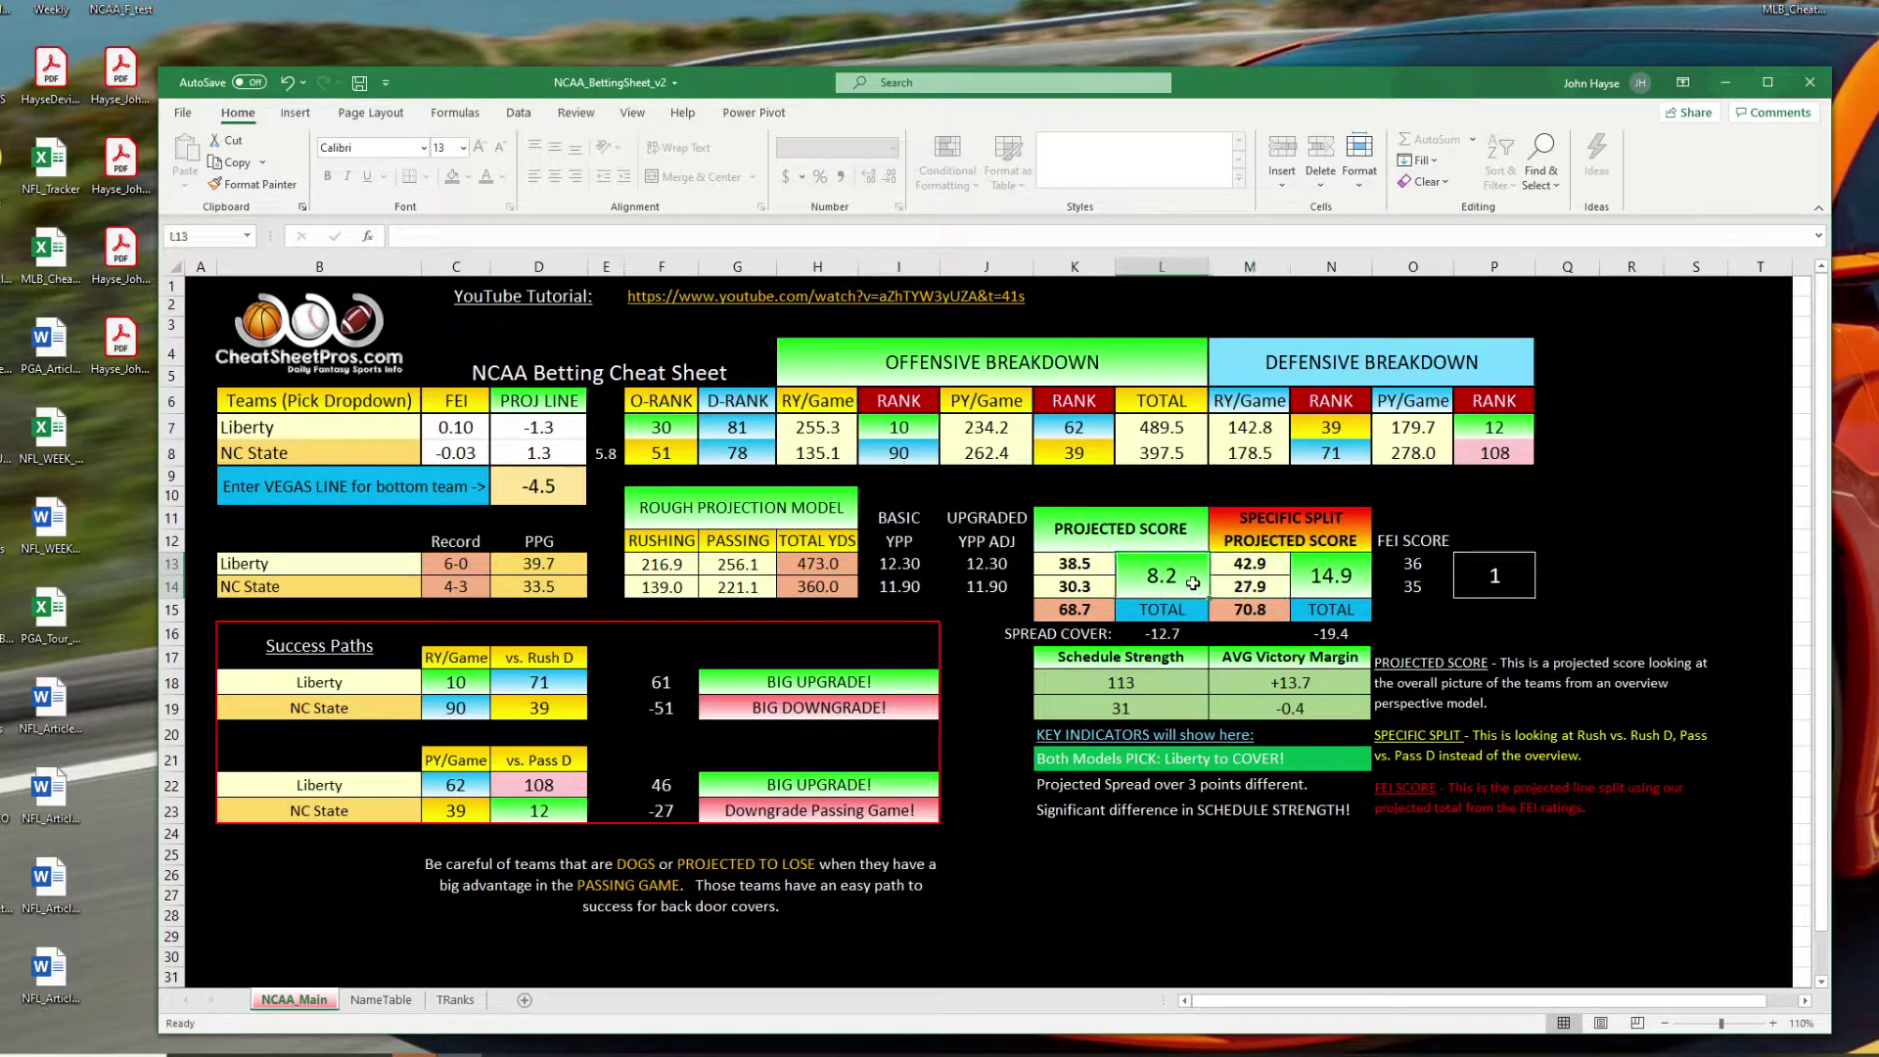
left_click(1329, 588)
left_click_drag(1412, 565, 1415, 591)
left_click(456, 453)
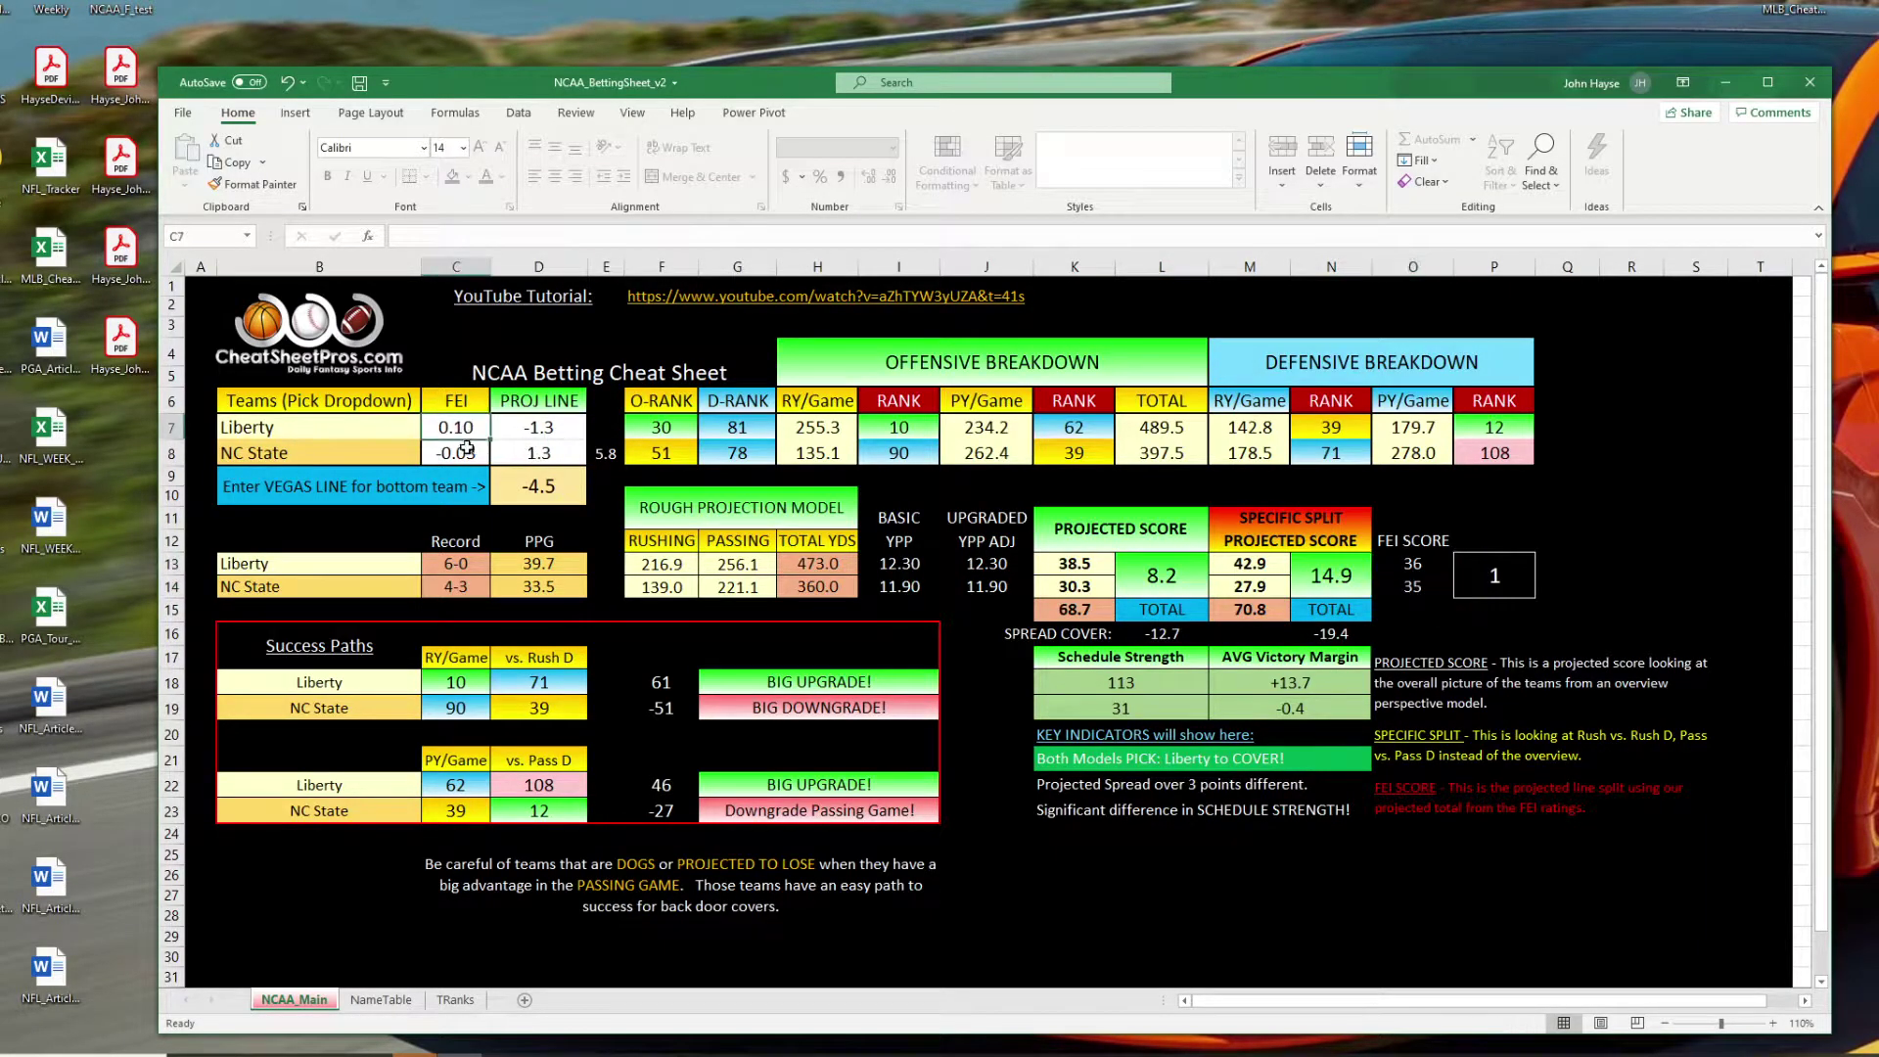
left_click(550, 431)
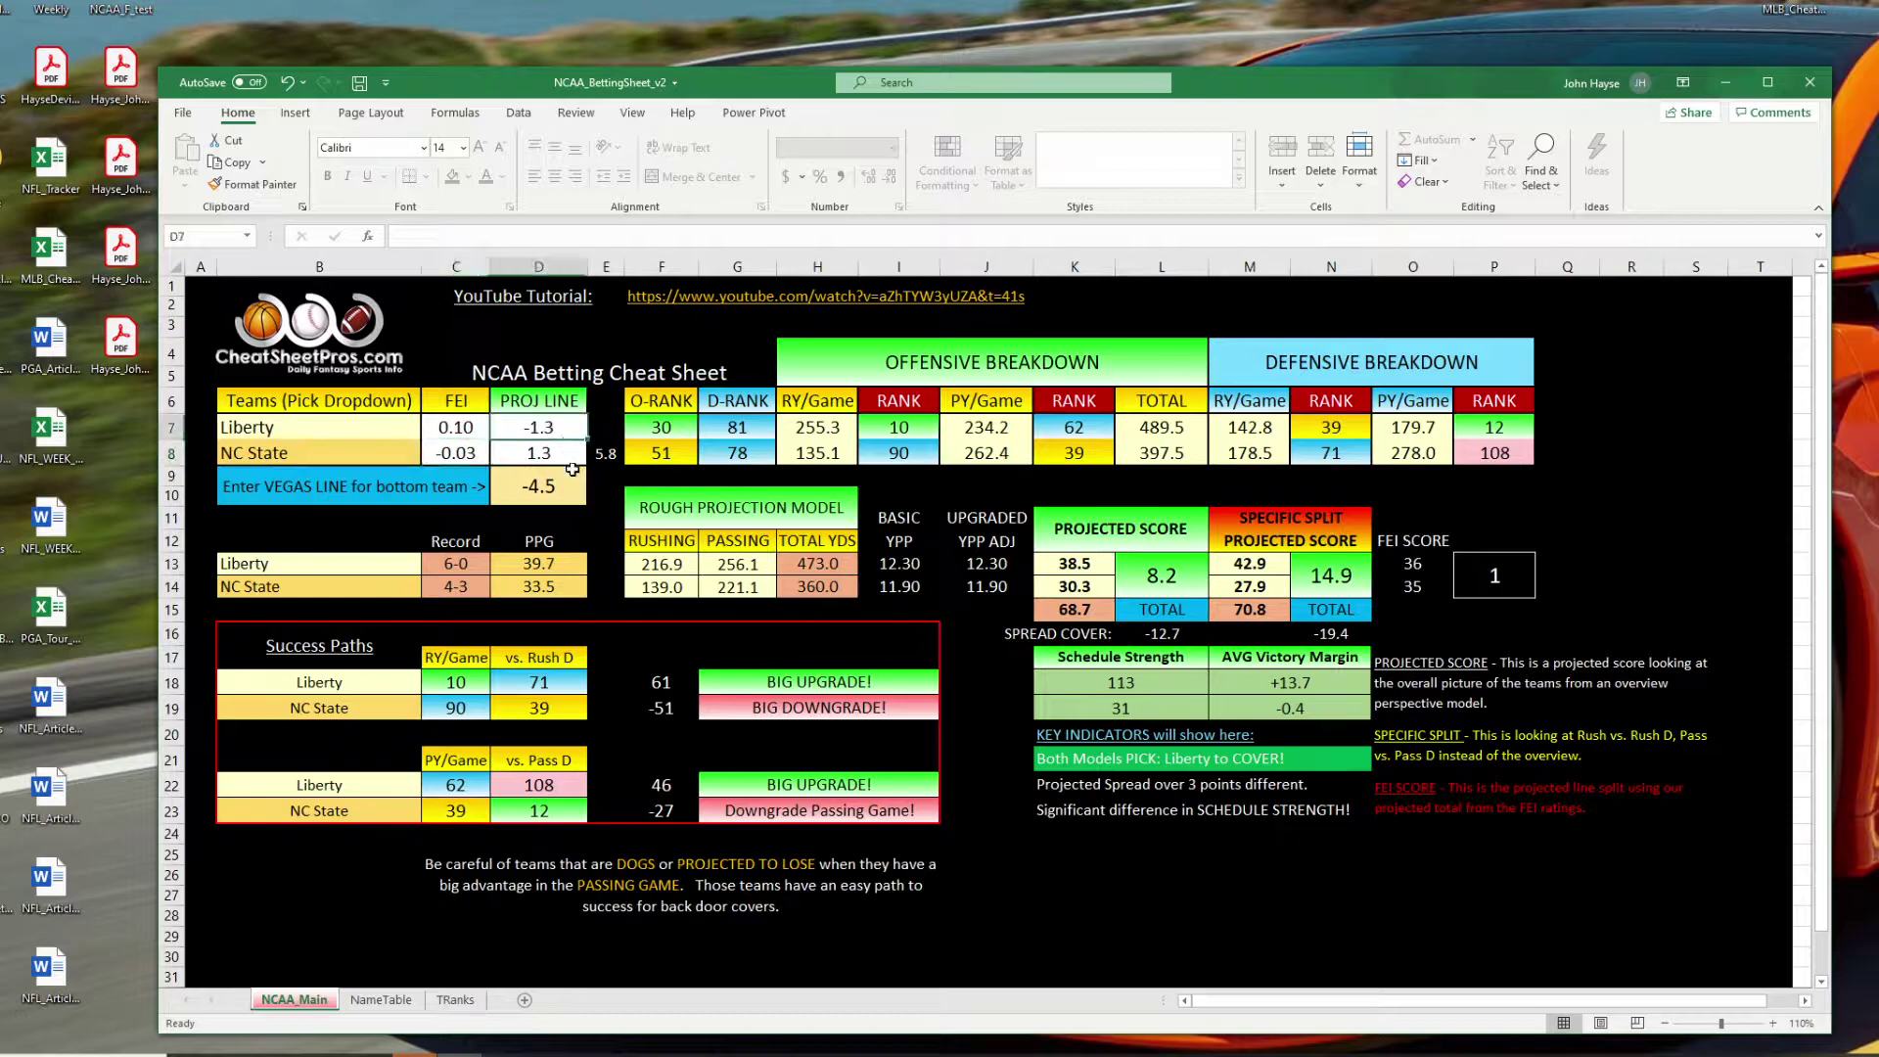
Examine the AVG Victory Margin of Liberty and NC State in the schedule comparison table.
left_click_drag(1084, 650, 1231, 722)
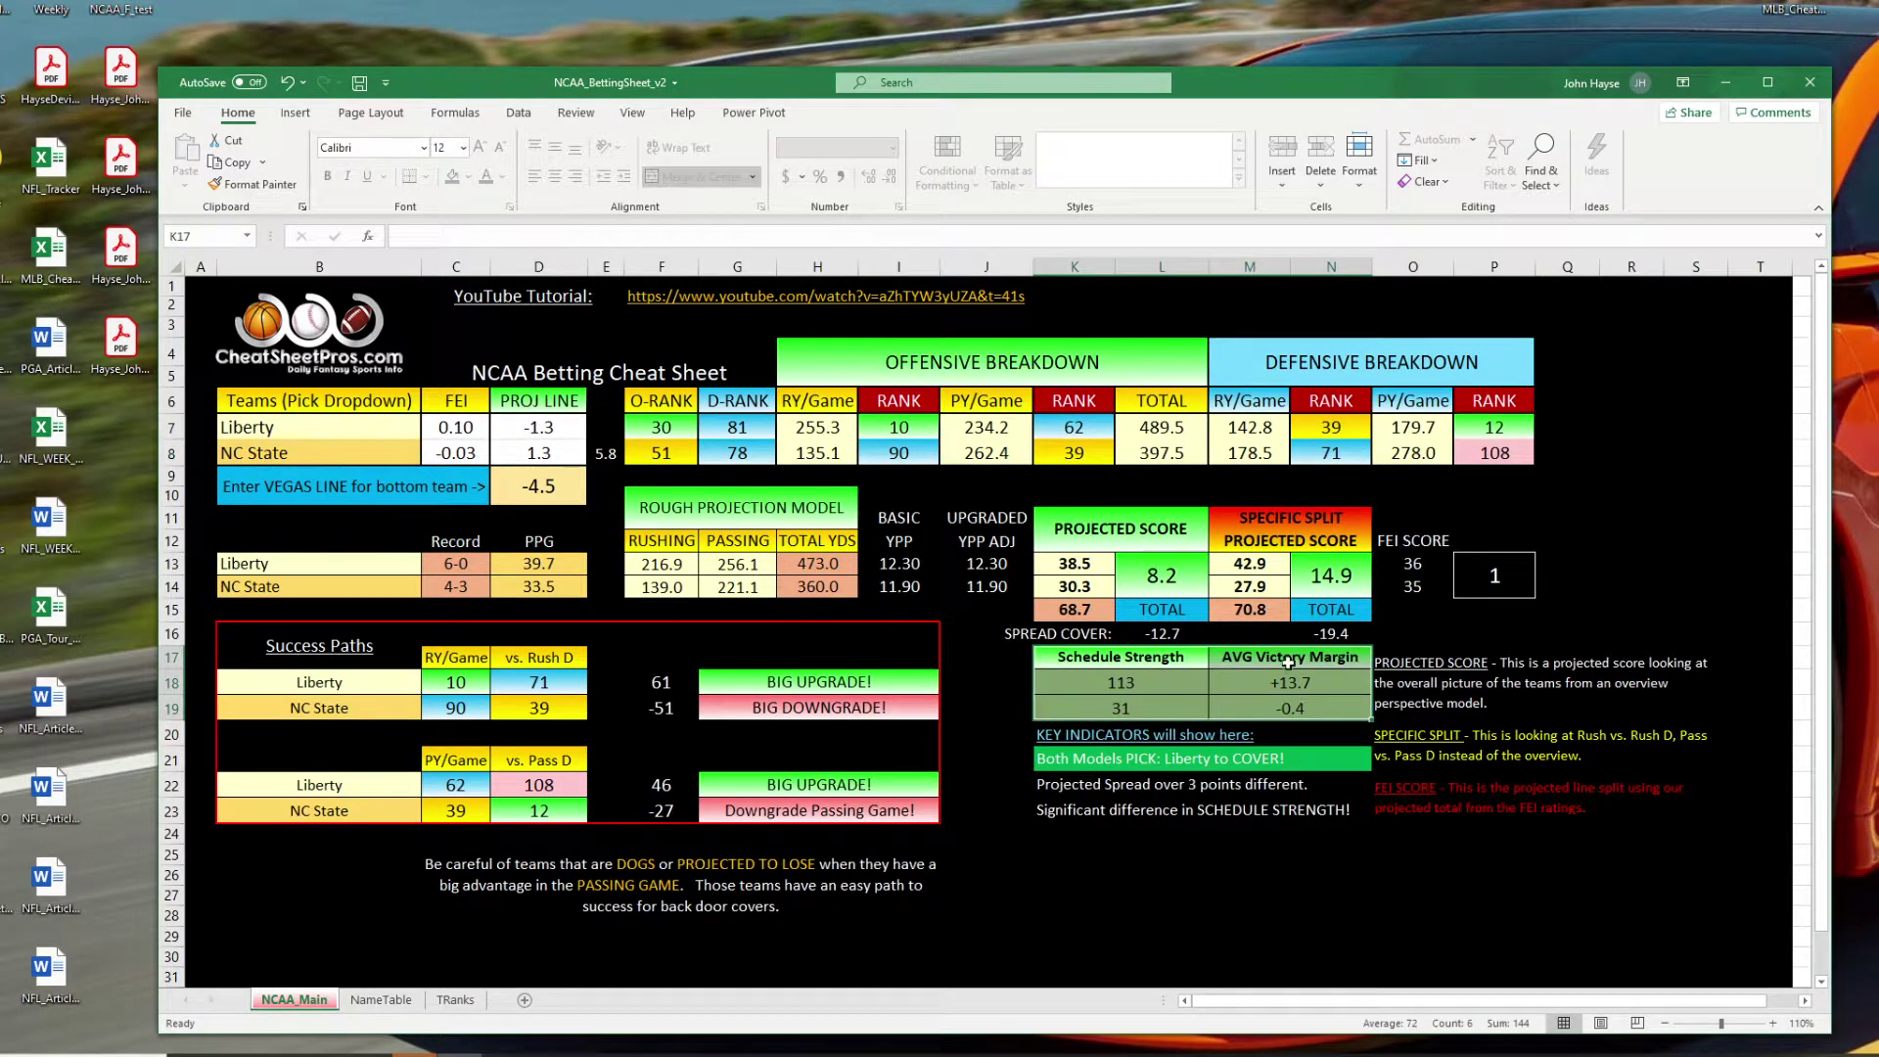
left_click_drag(1284, 664, 1293, 704)
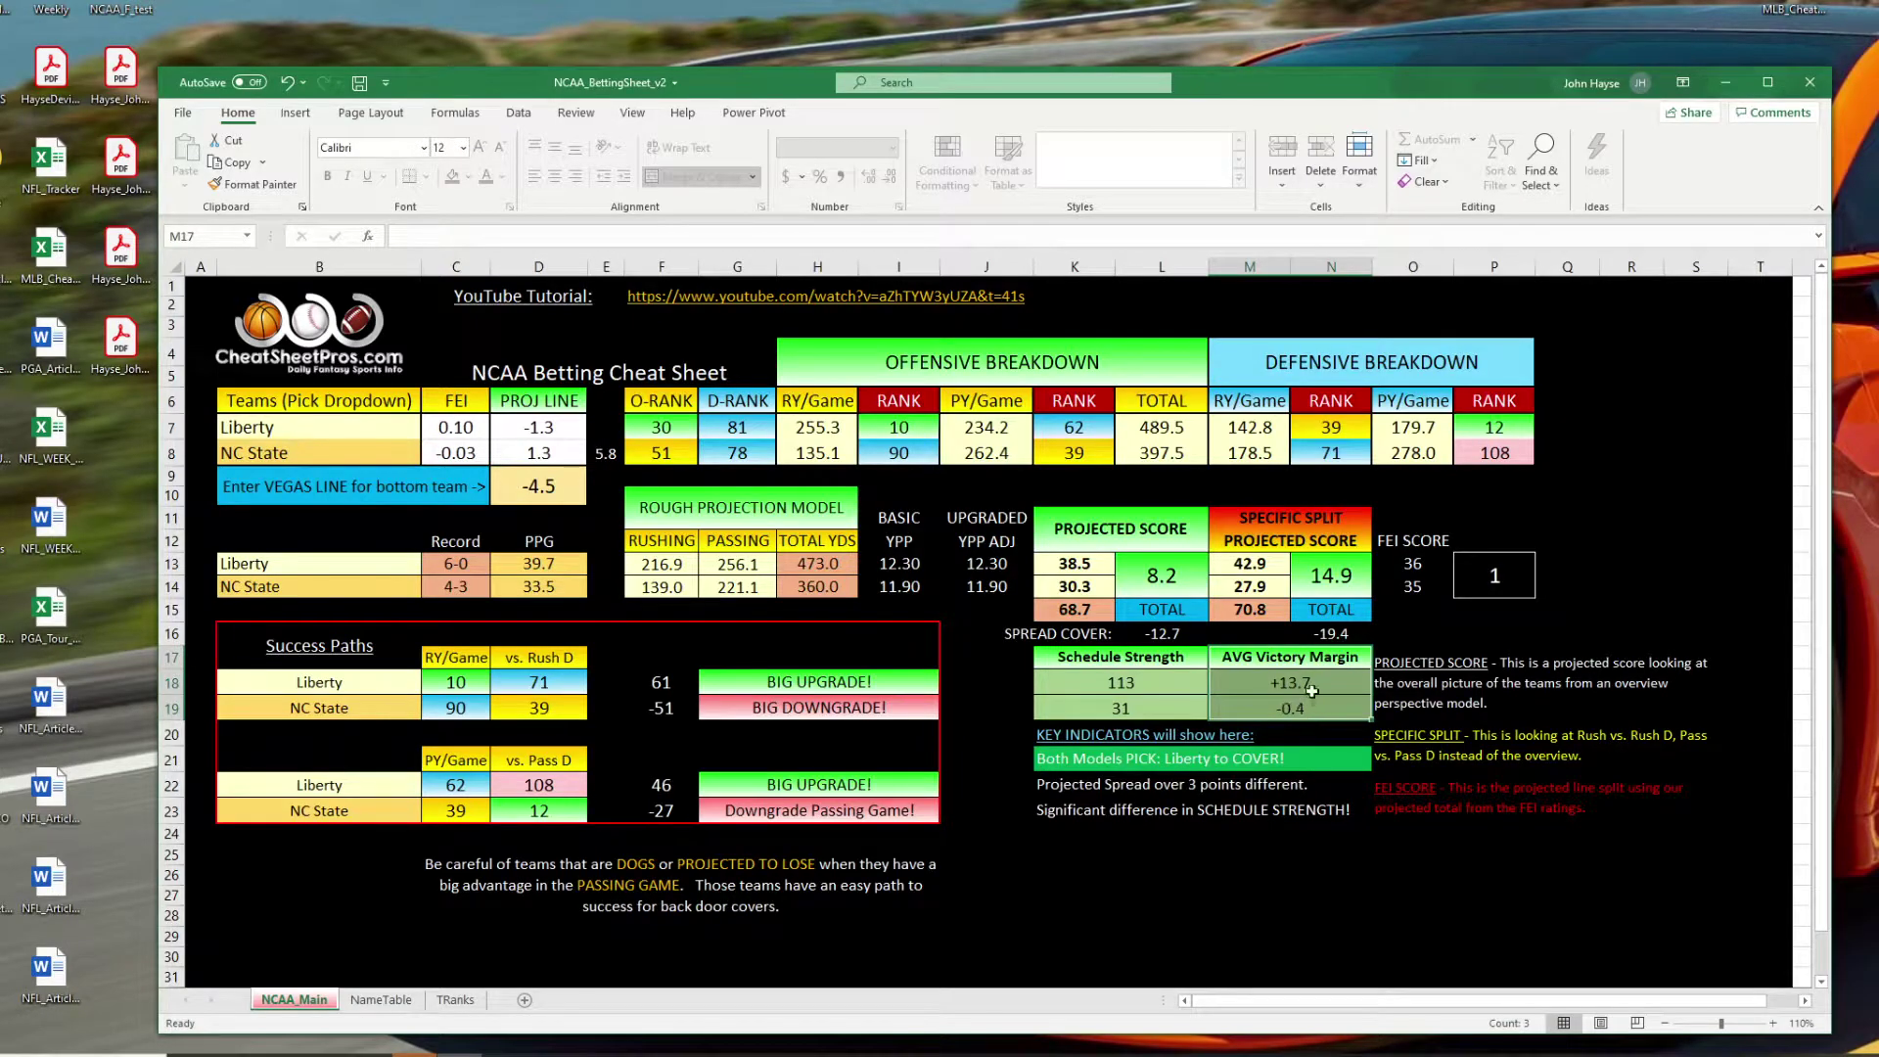
left_click(1312, 685)
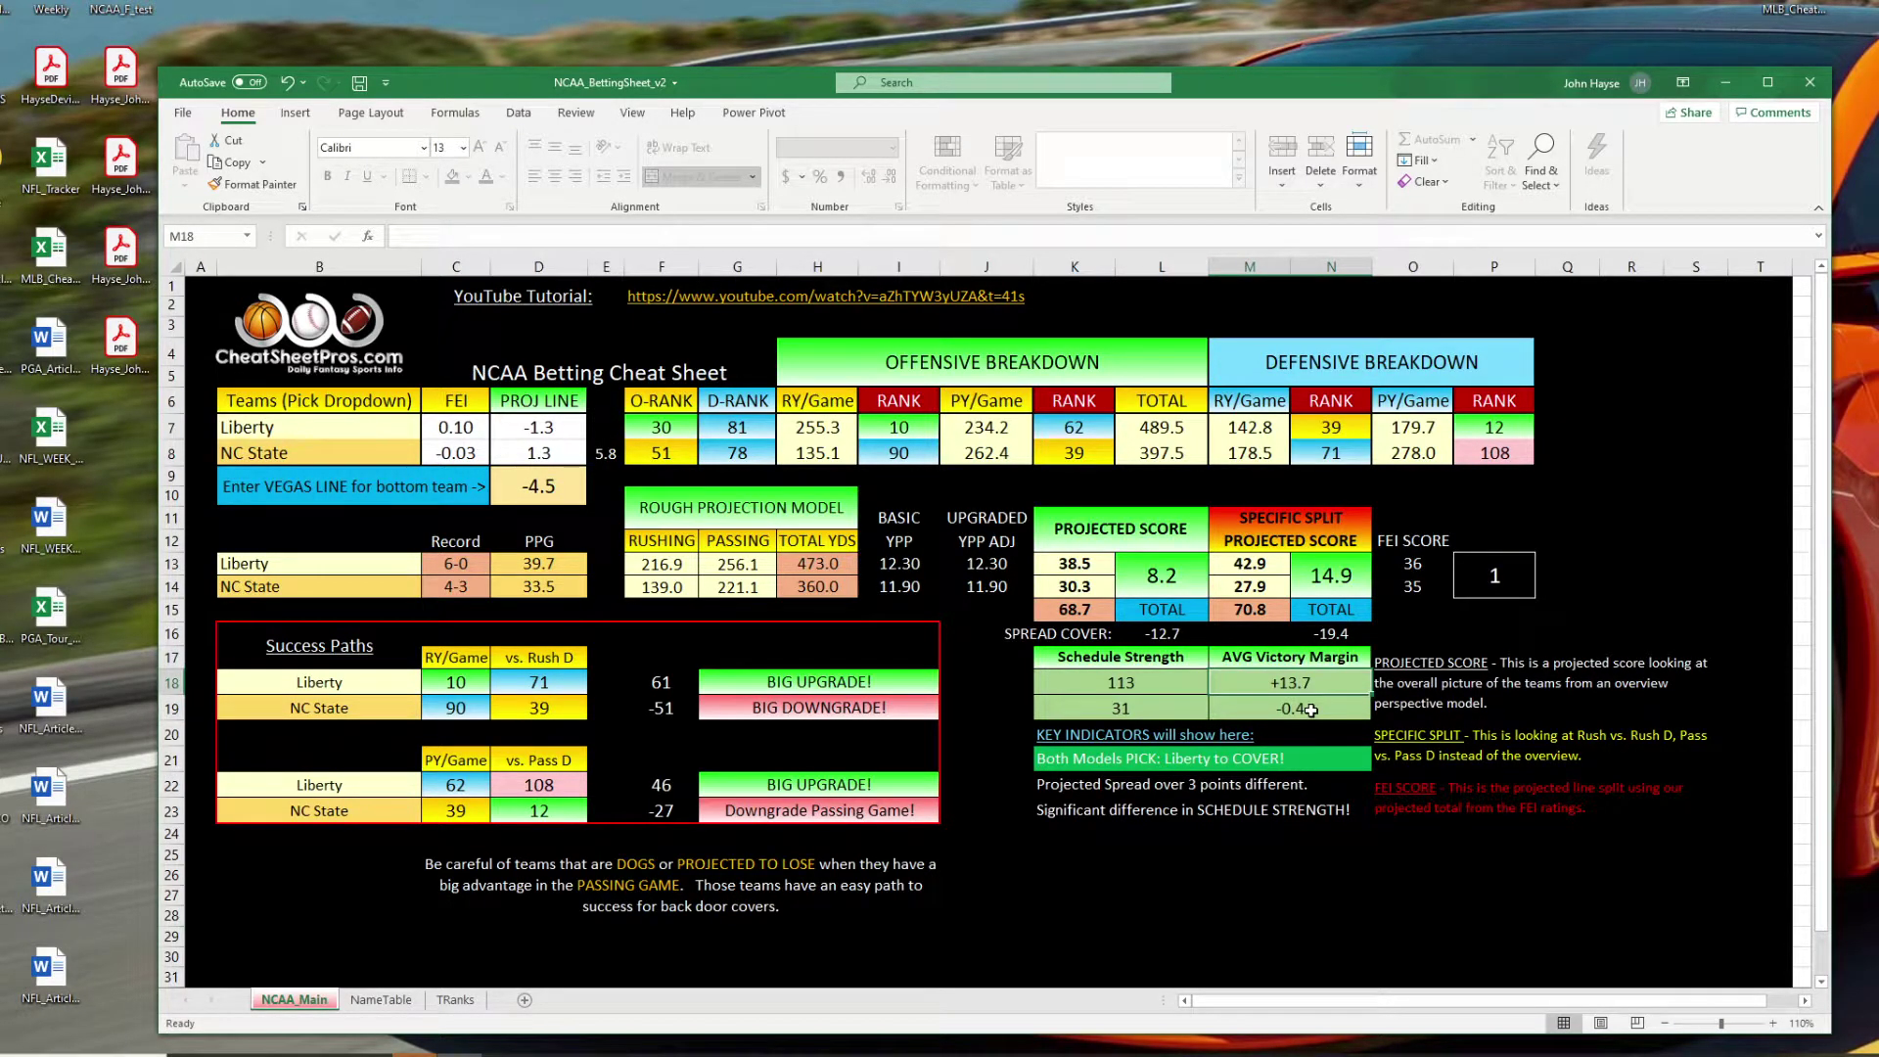
Compare the Schedule Strength ranks of Liberty and NC State.
left_click_drag(1139, 685, 1142, 703)
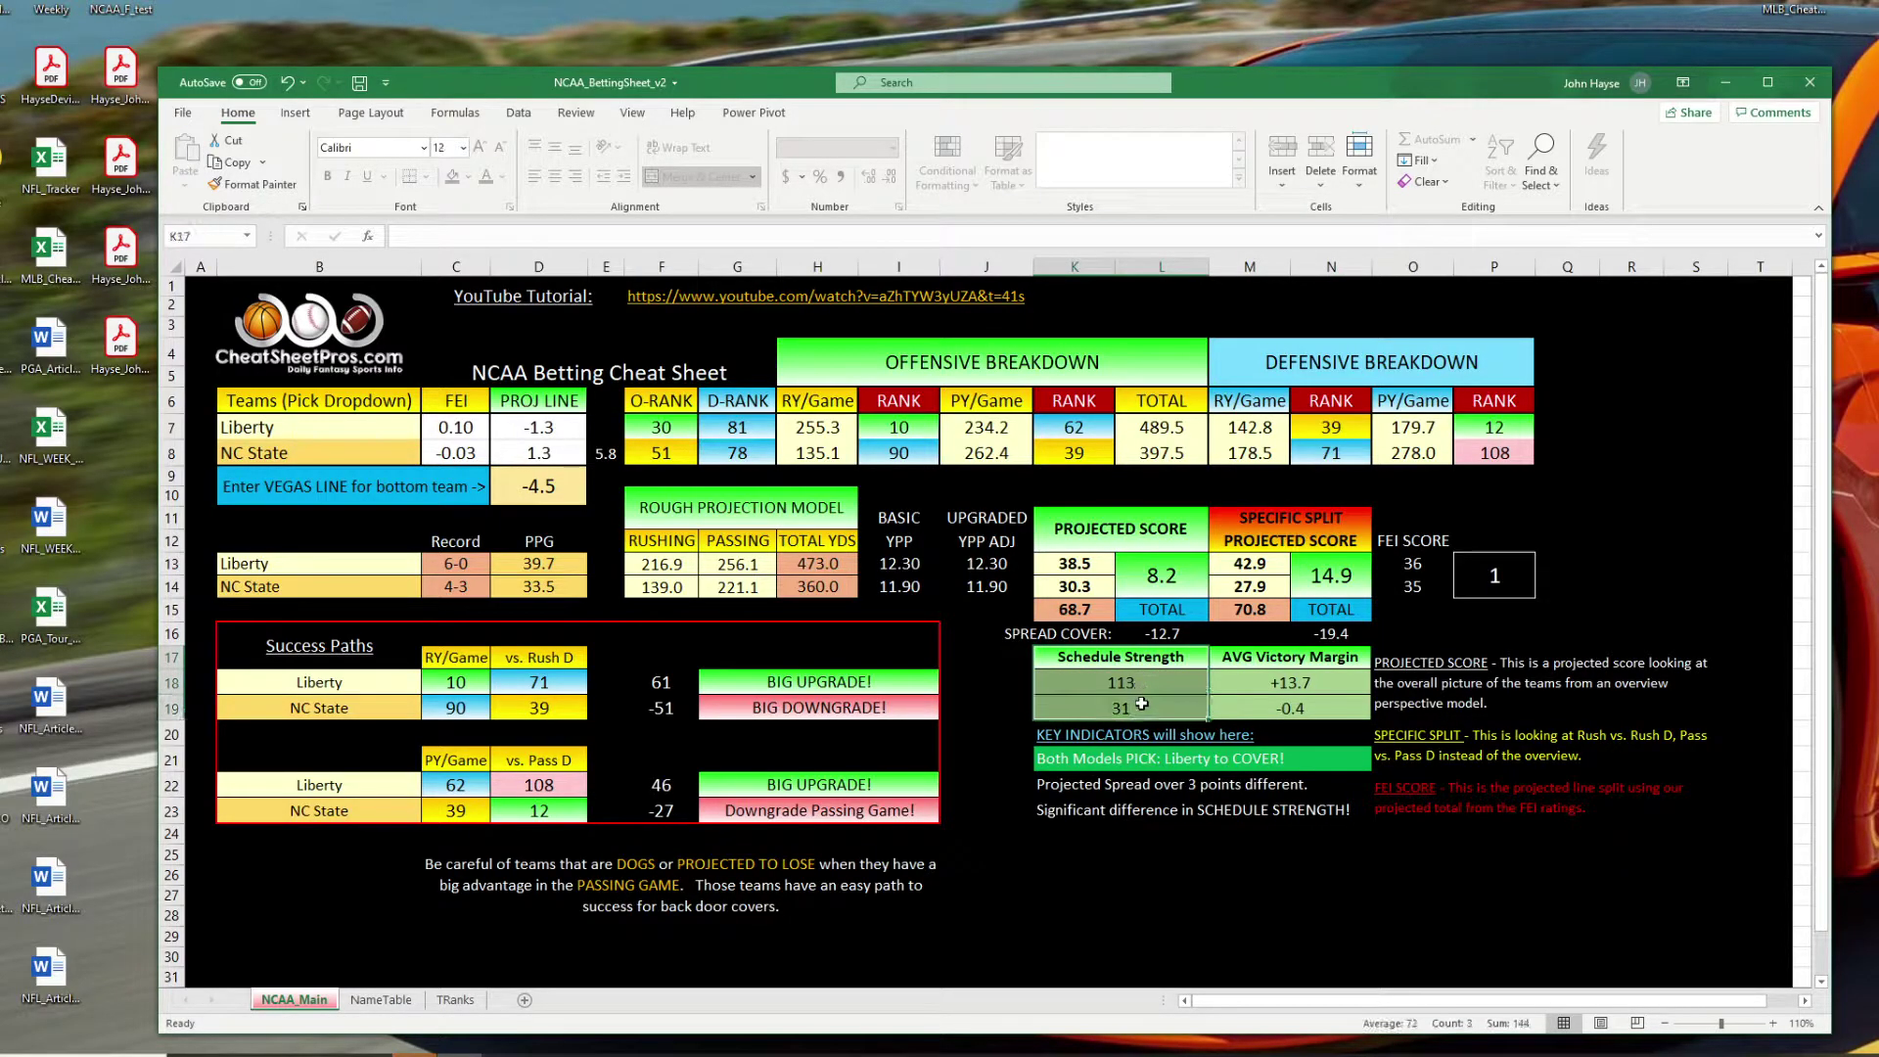
left_click(1154, 683)
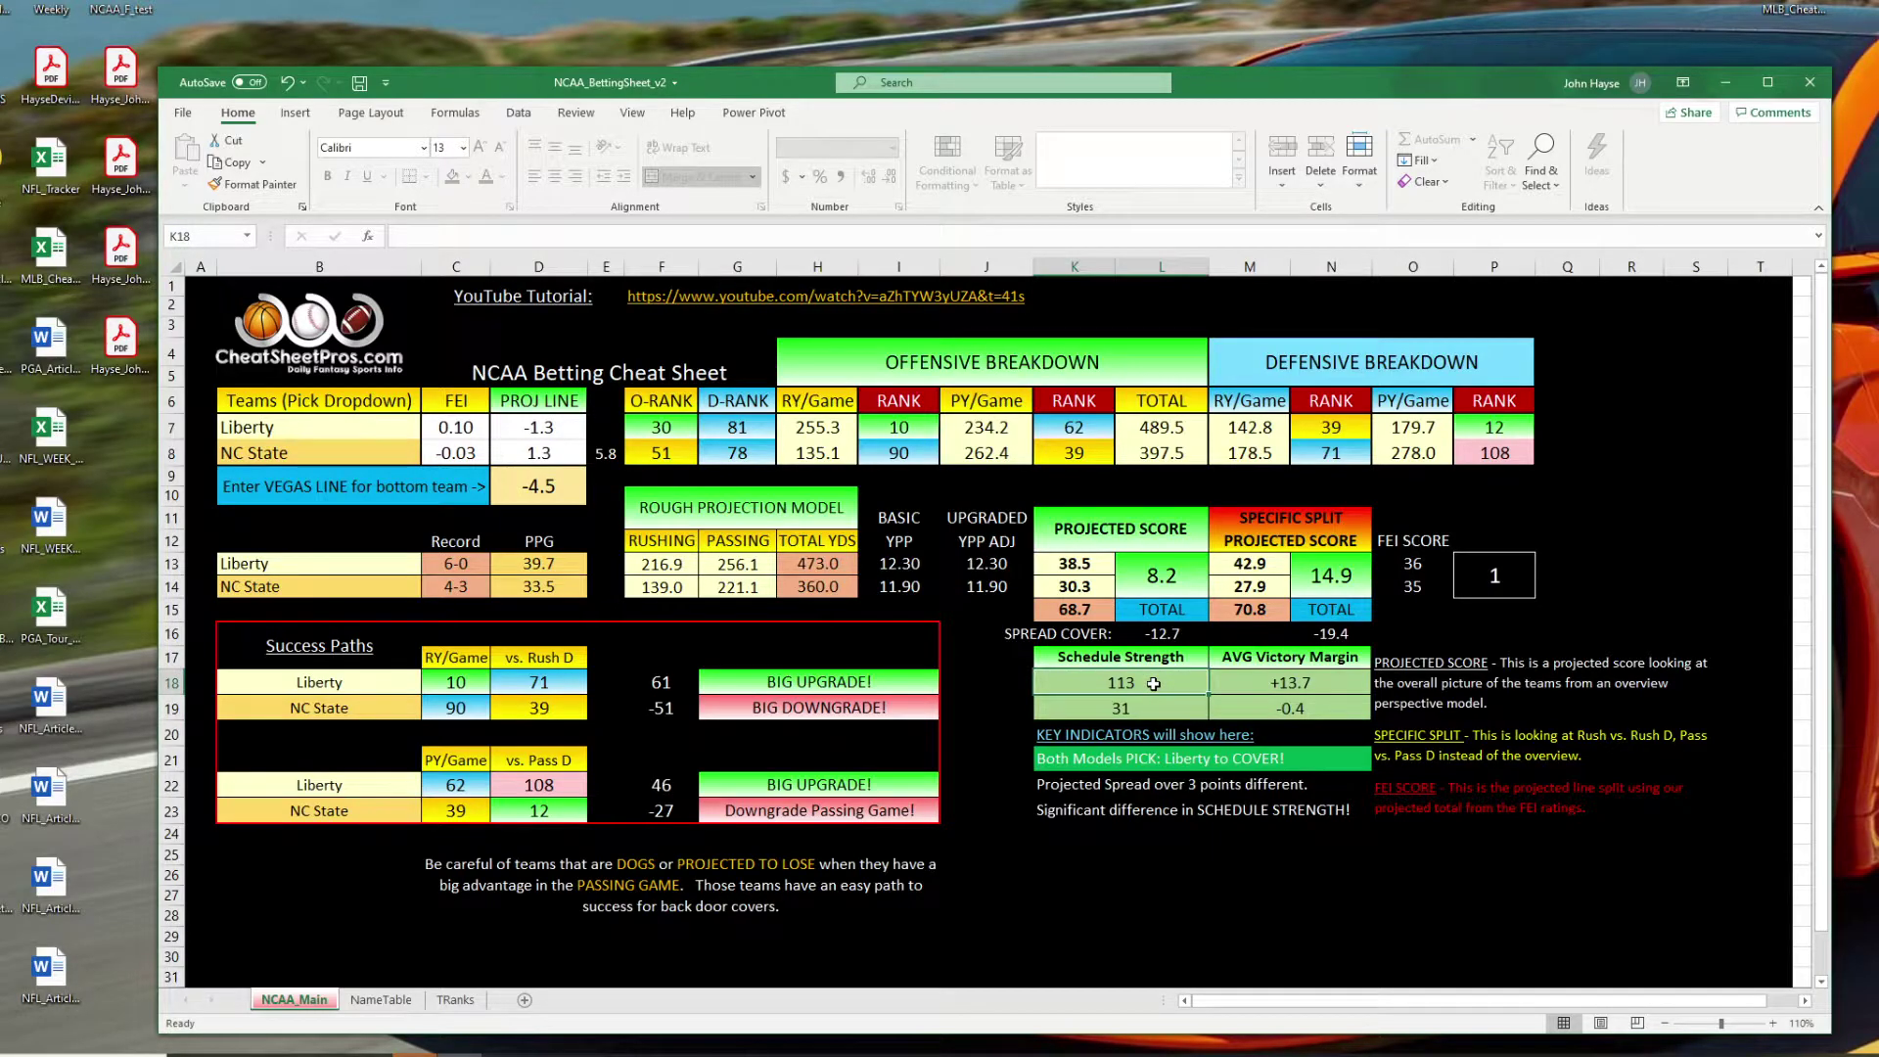
left_click(1154, 707)
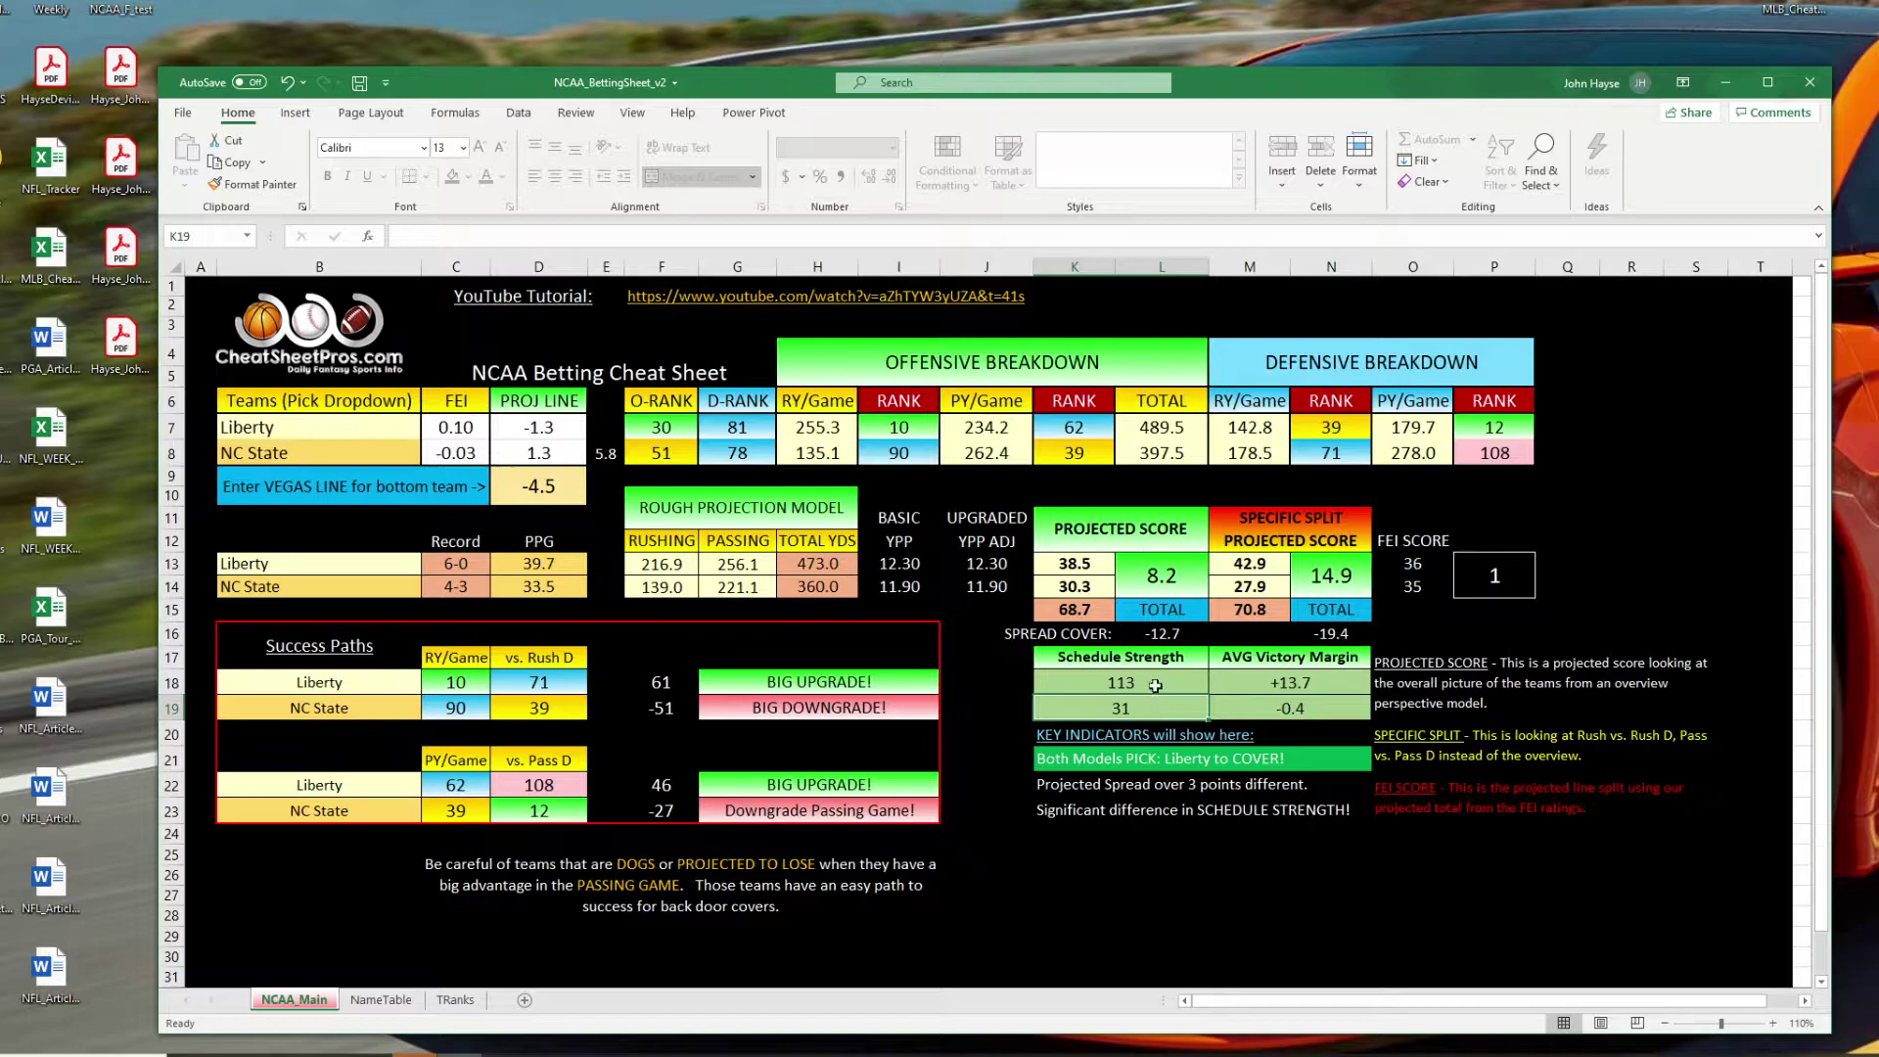
left_click_drag(1156, 686, 1155, 708)
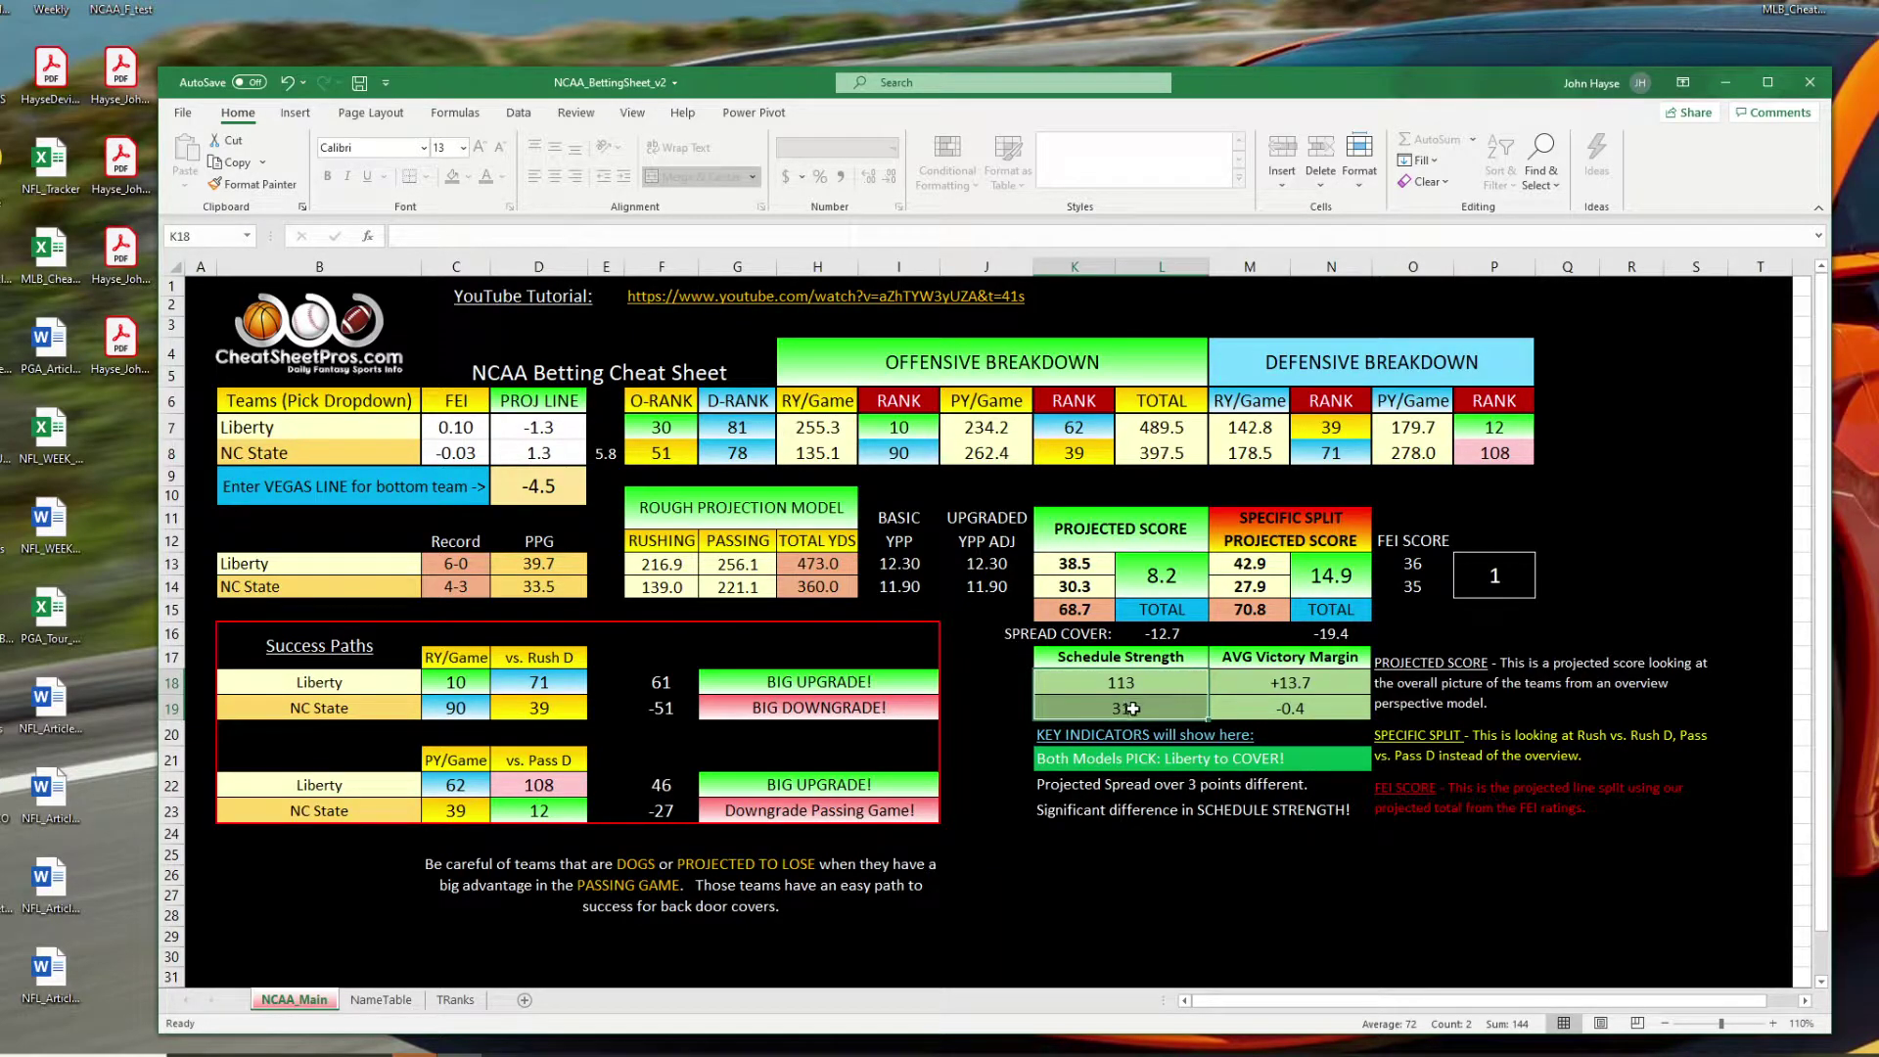
key("ctrl+c")
left_click(1157, 708)
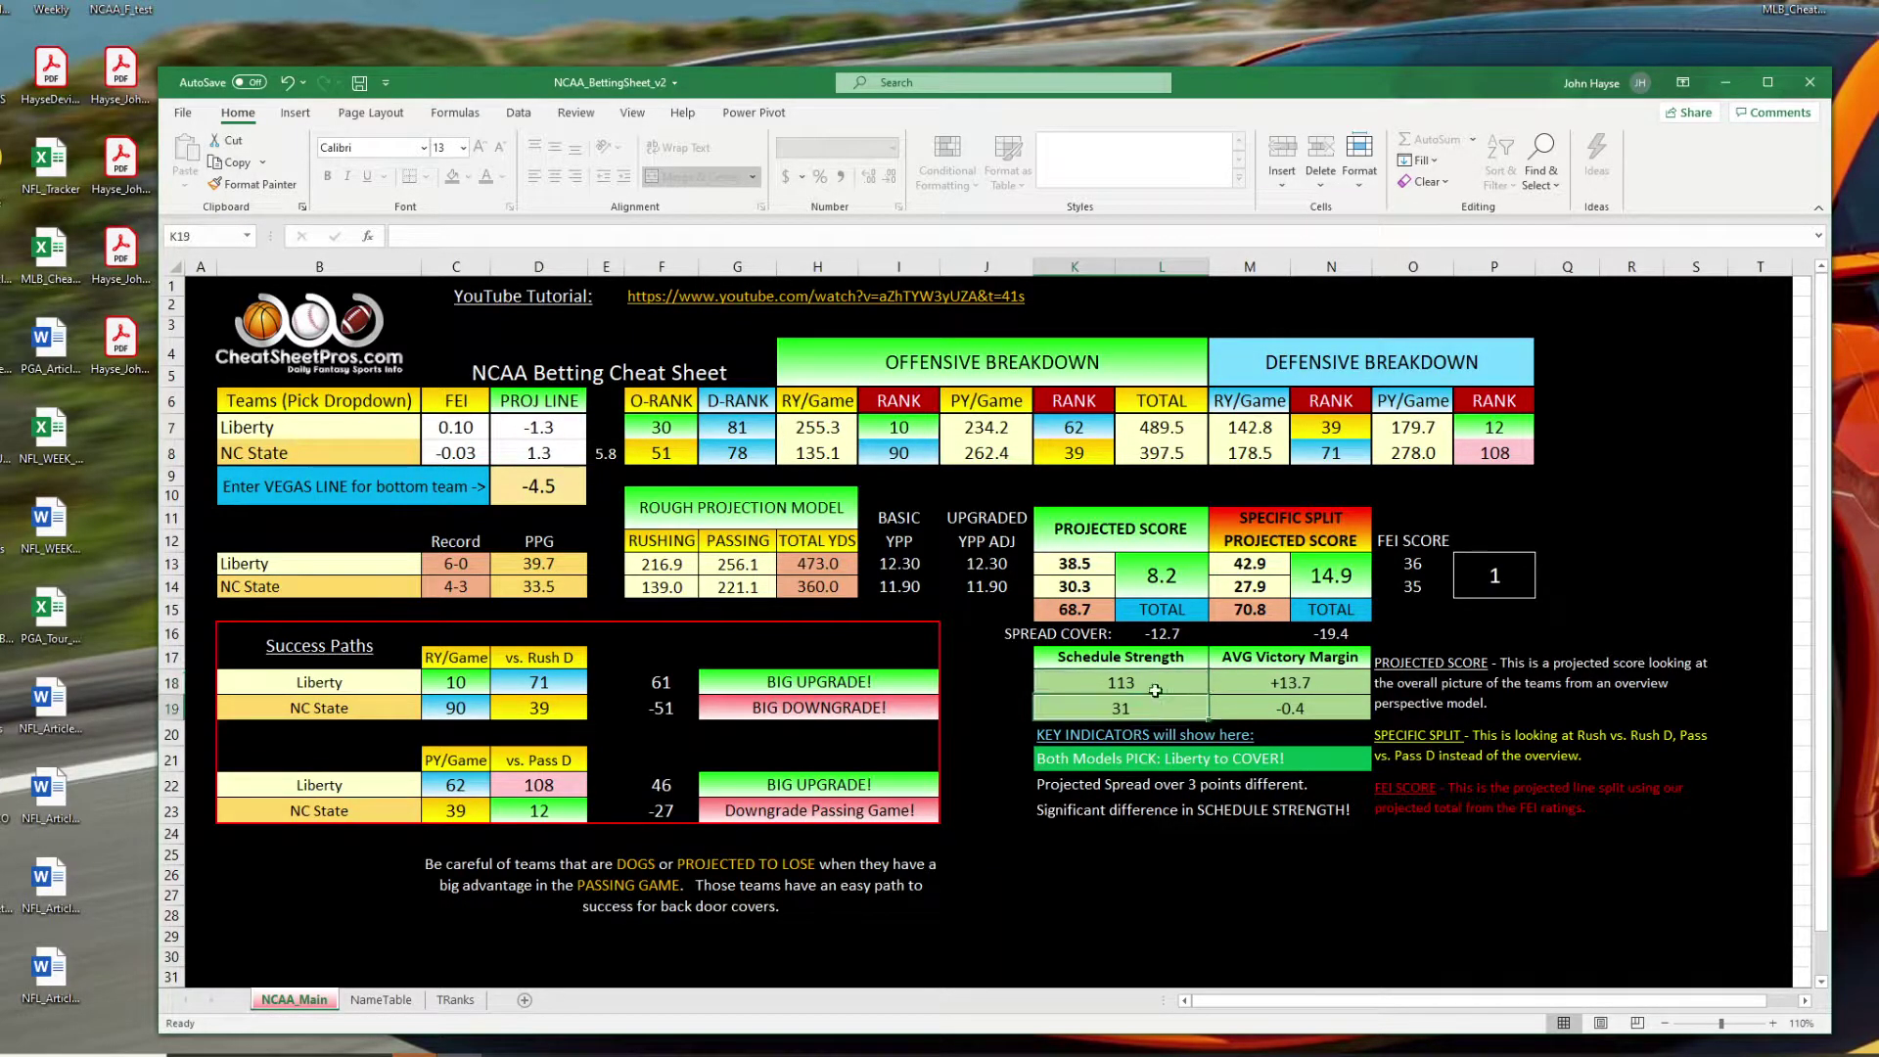
key("Escape")
key("Down")
left_click(1155, 691)
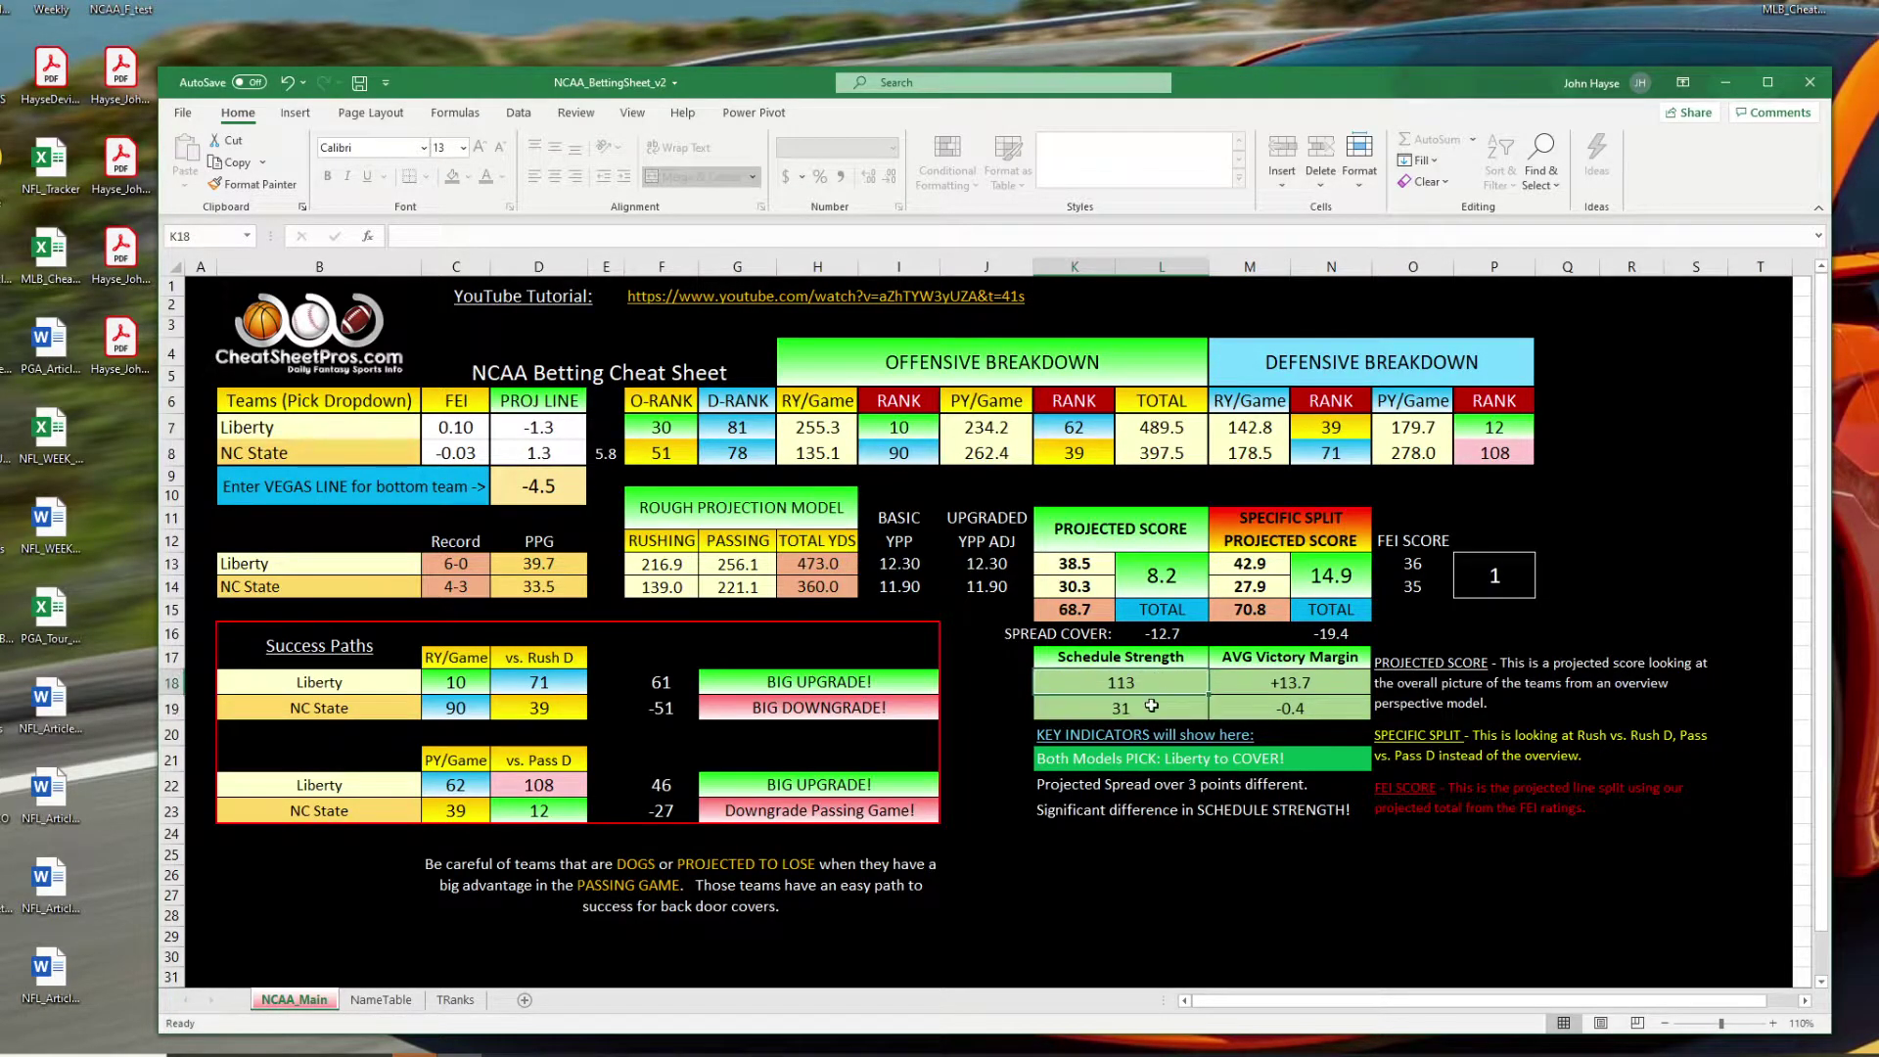
left_click(1154, 712)
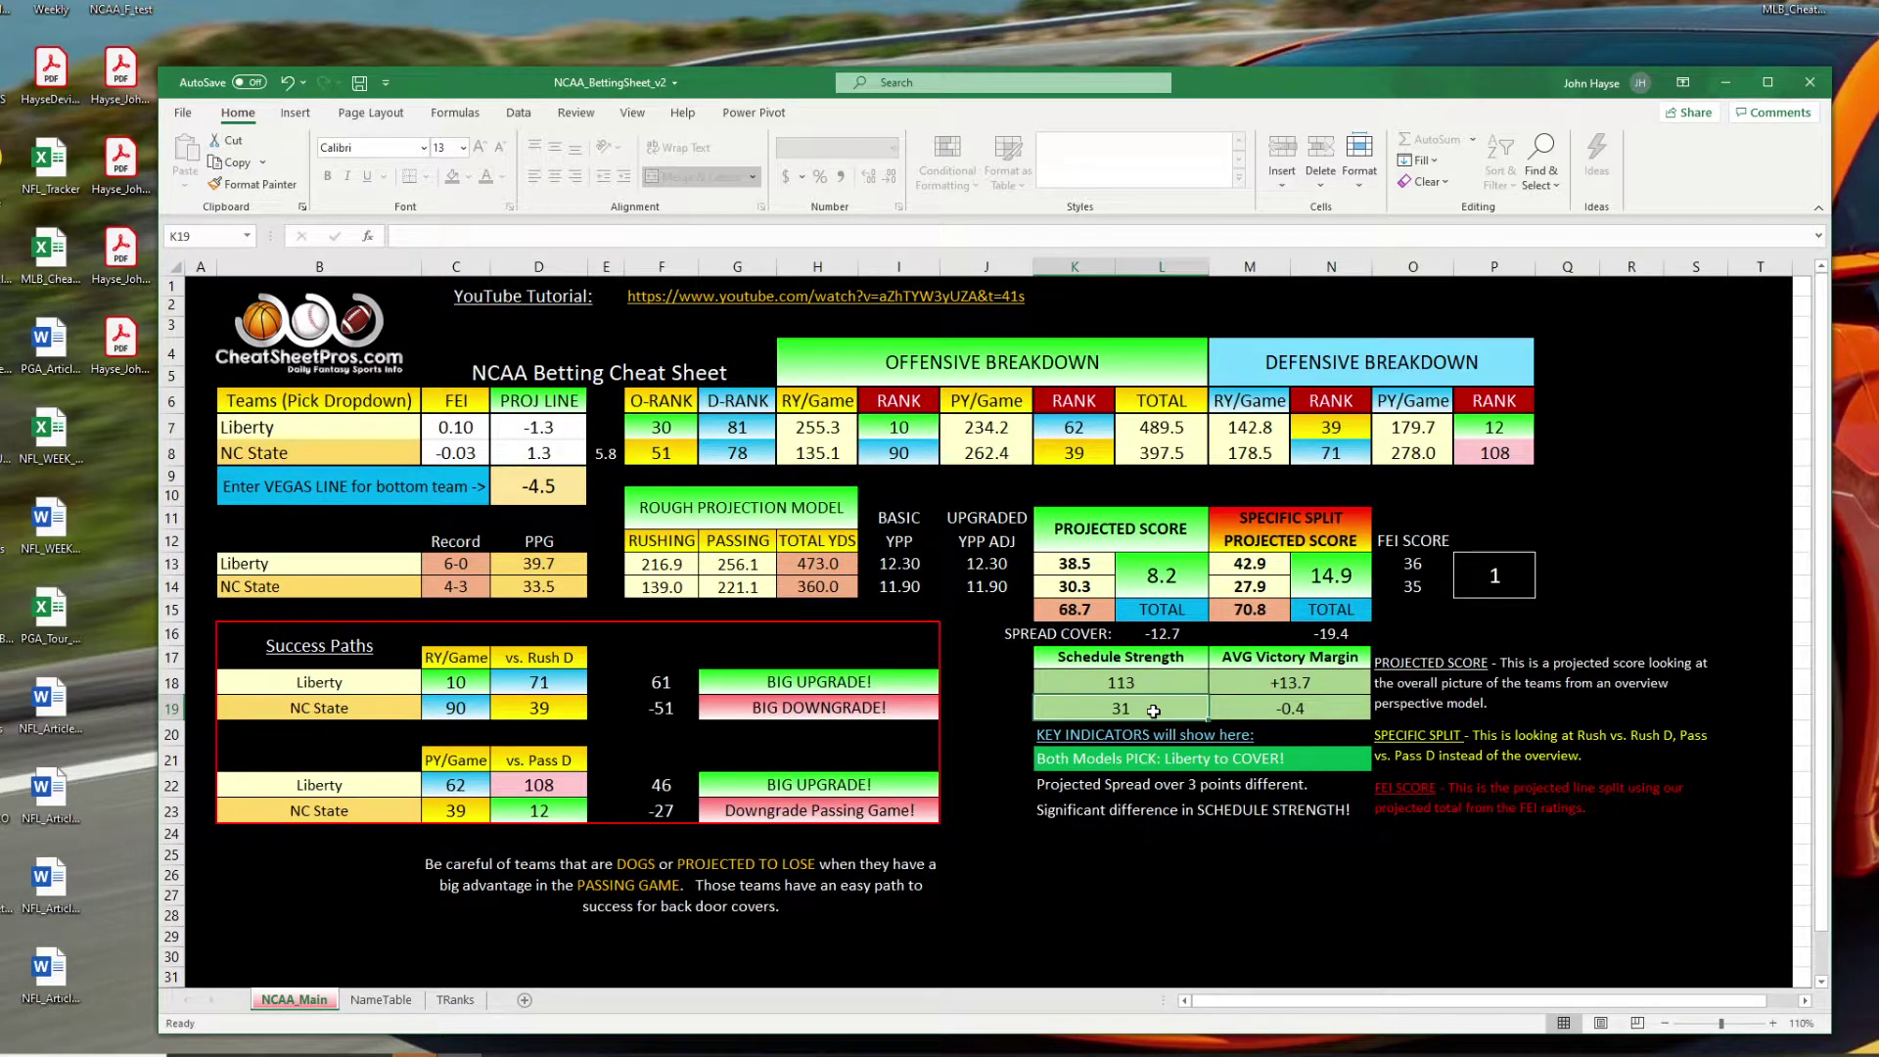
Examine the Key Indicators messages in relation to the Vegas line entered for NC State.
left_click(1306, 742)
left_click_drag(1307, 742, 1126, 813)
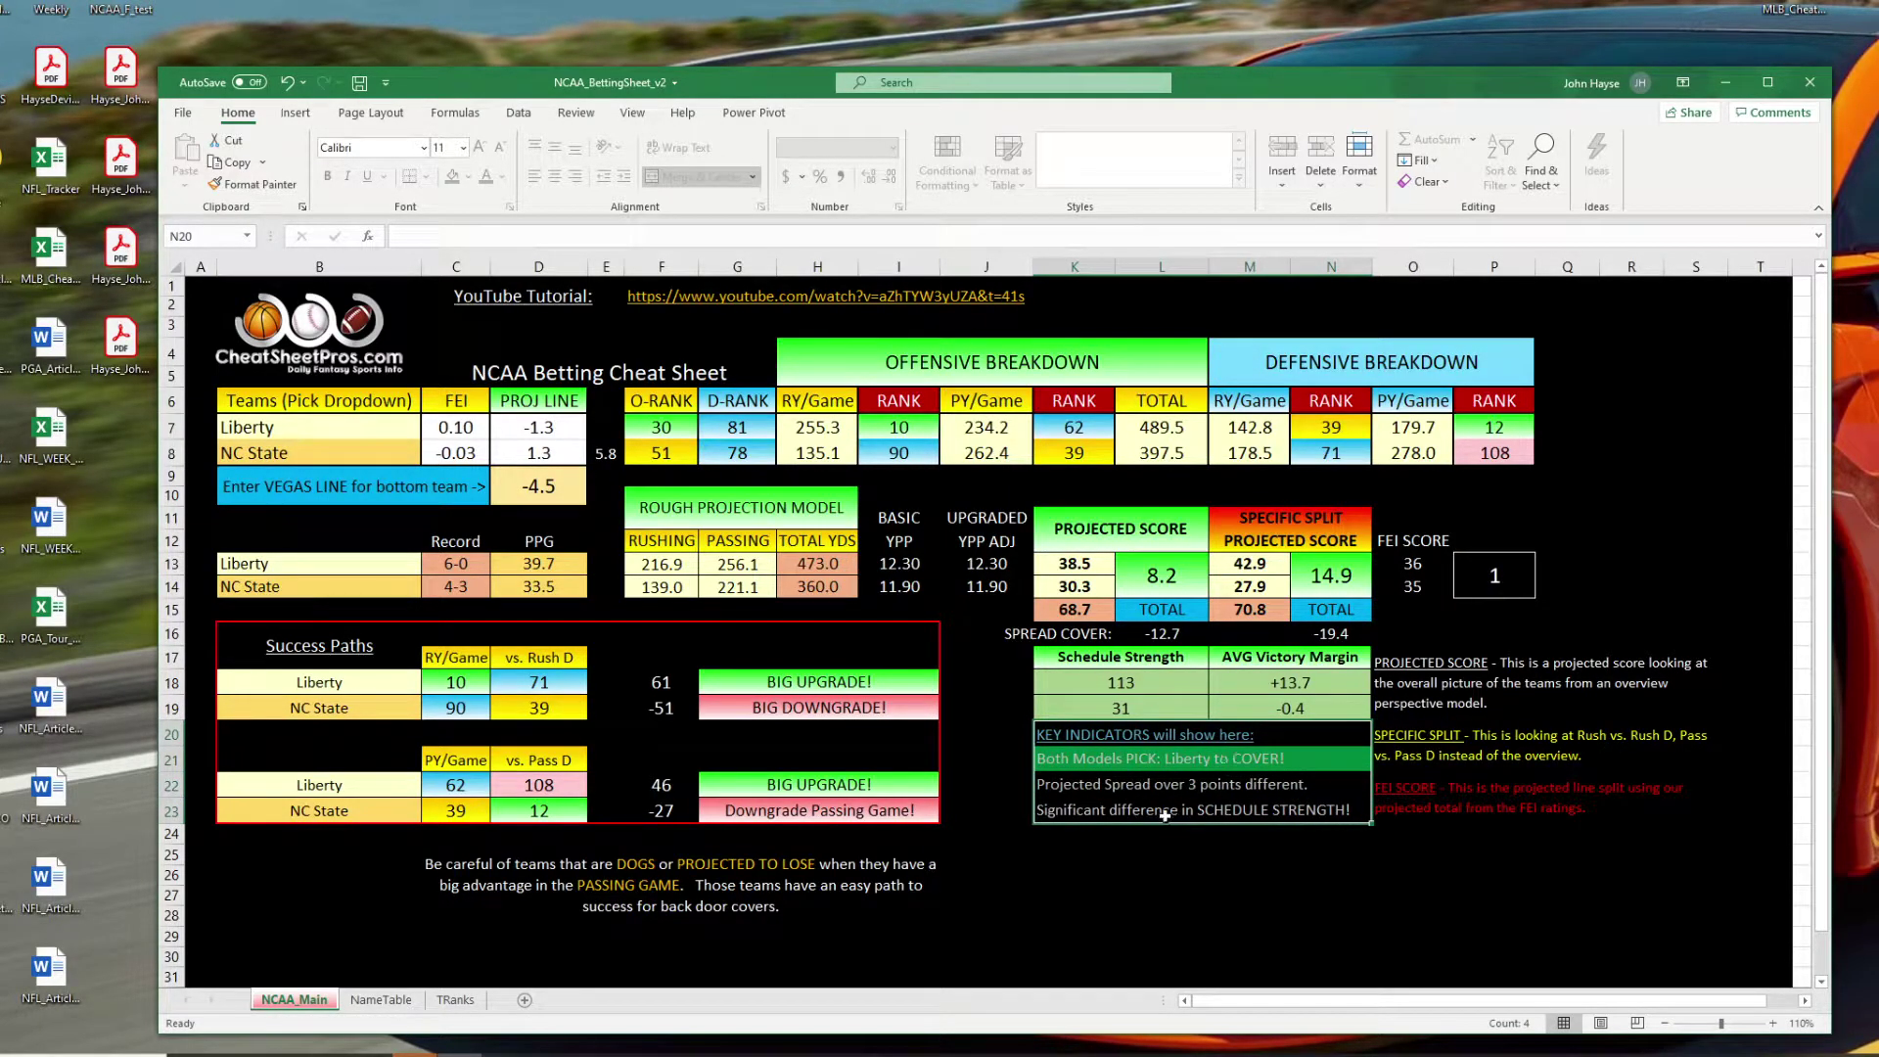
left_click(555, 482)
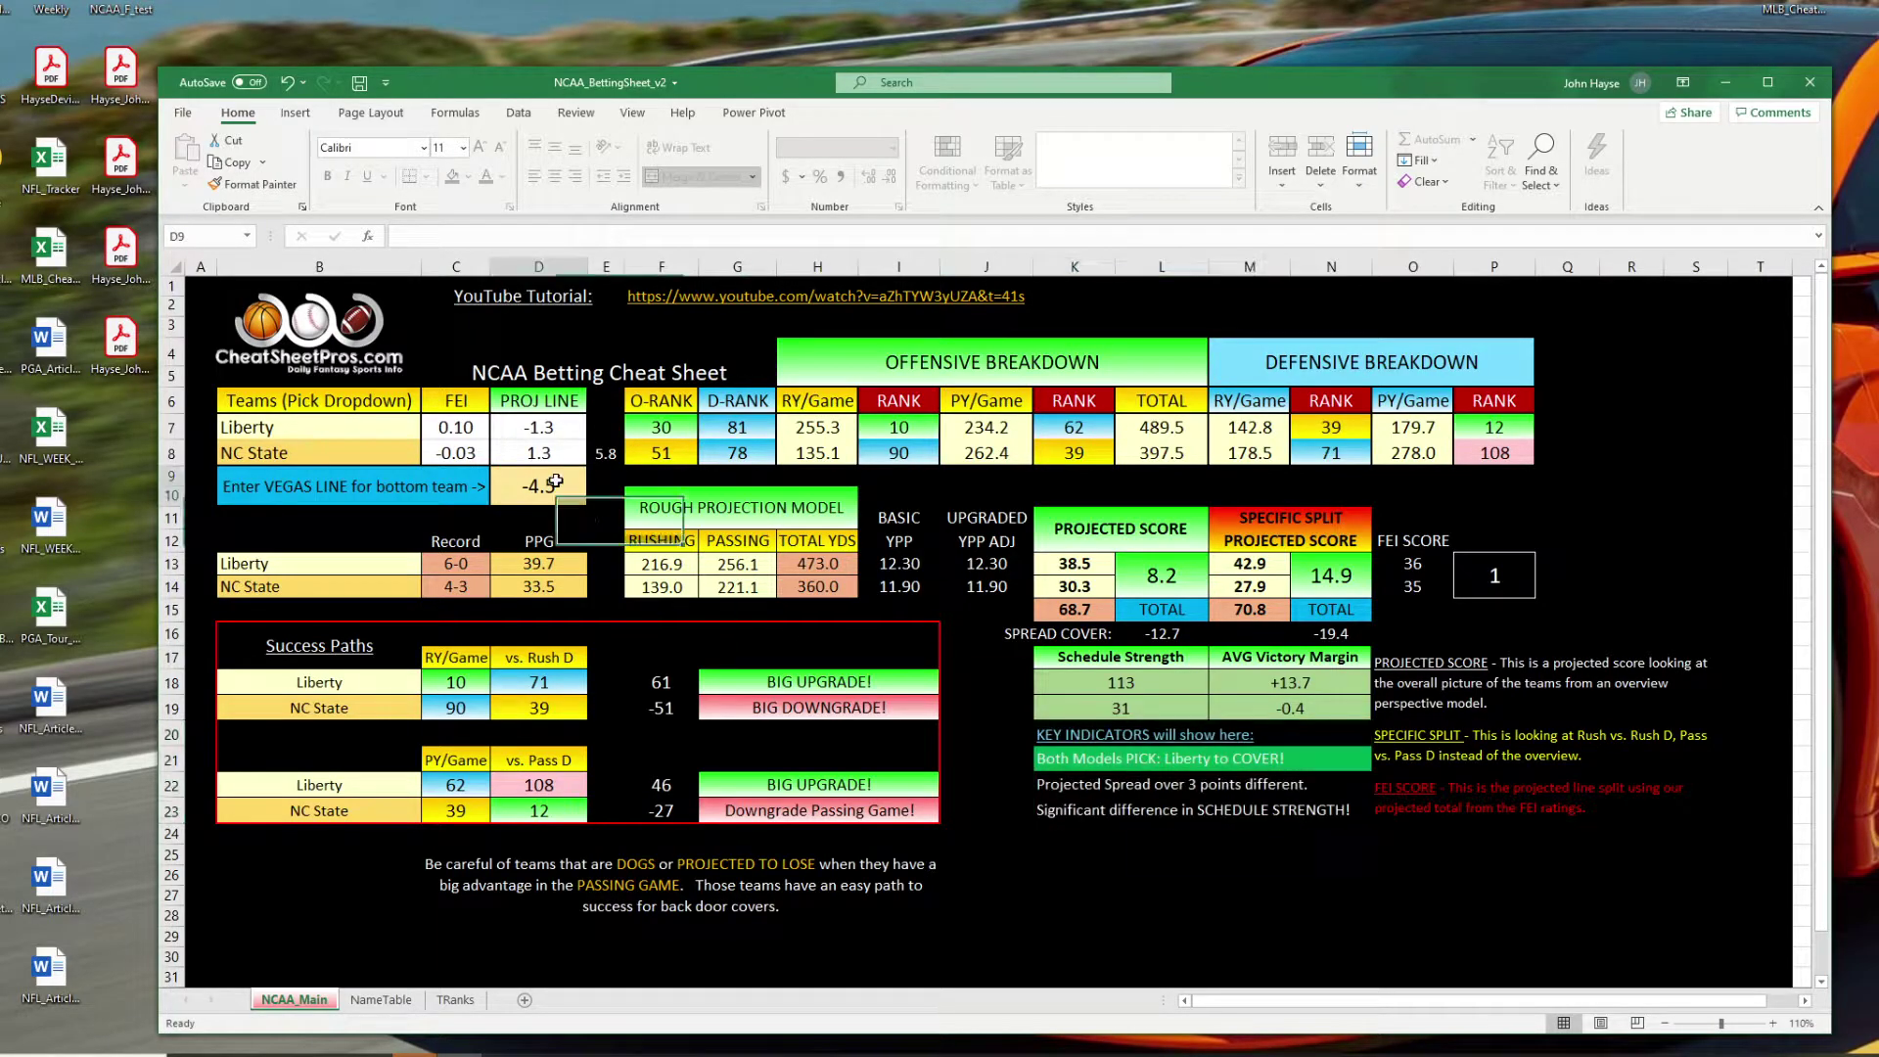
left_click_drag(1319, 741, 1319, 806)
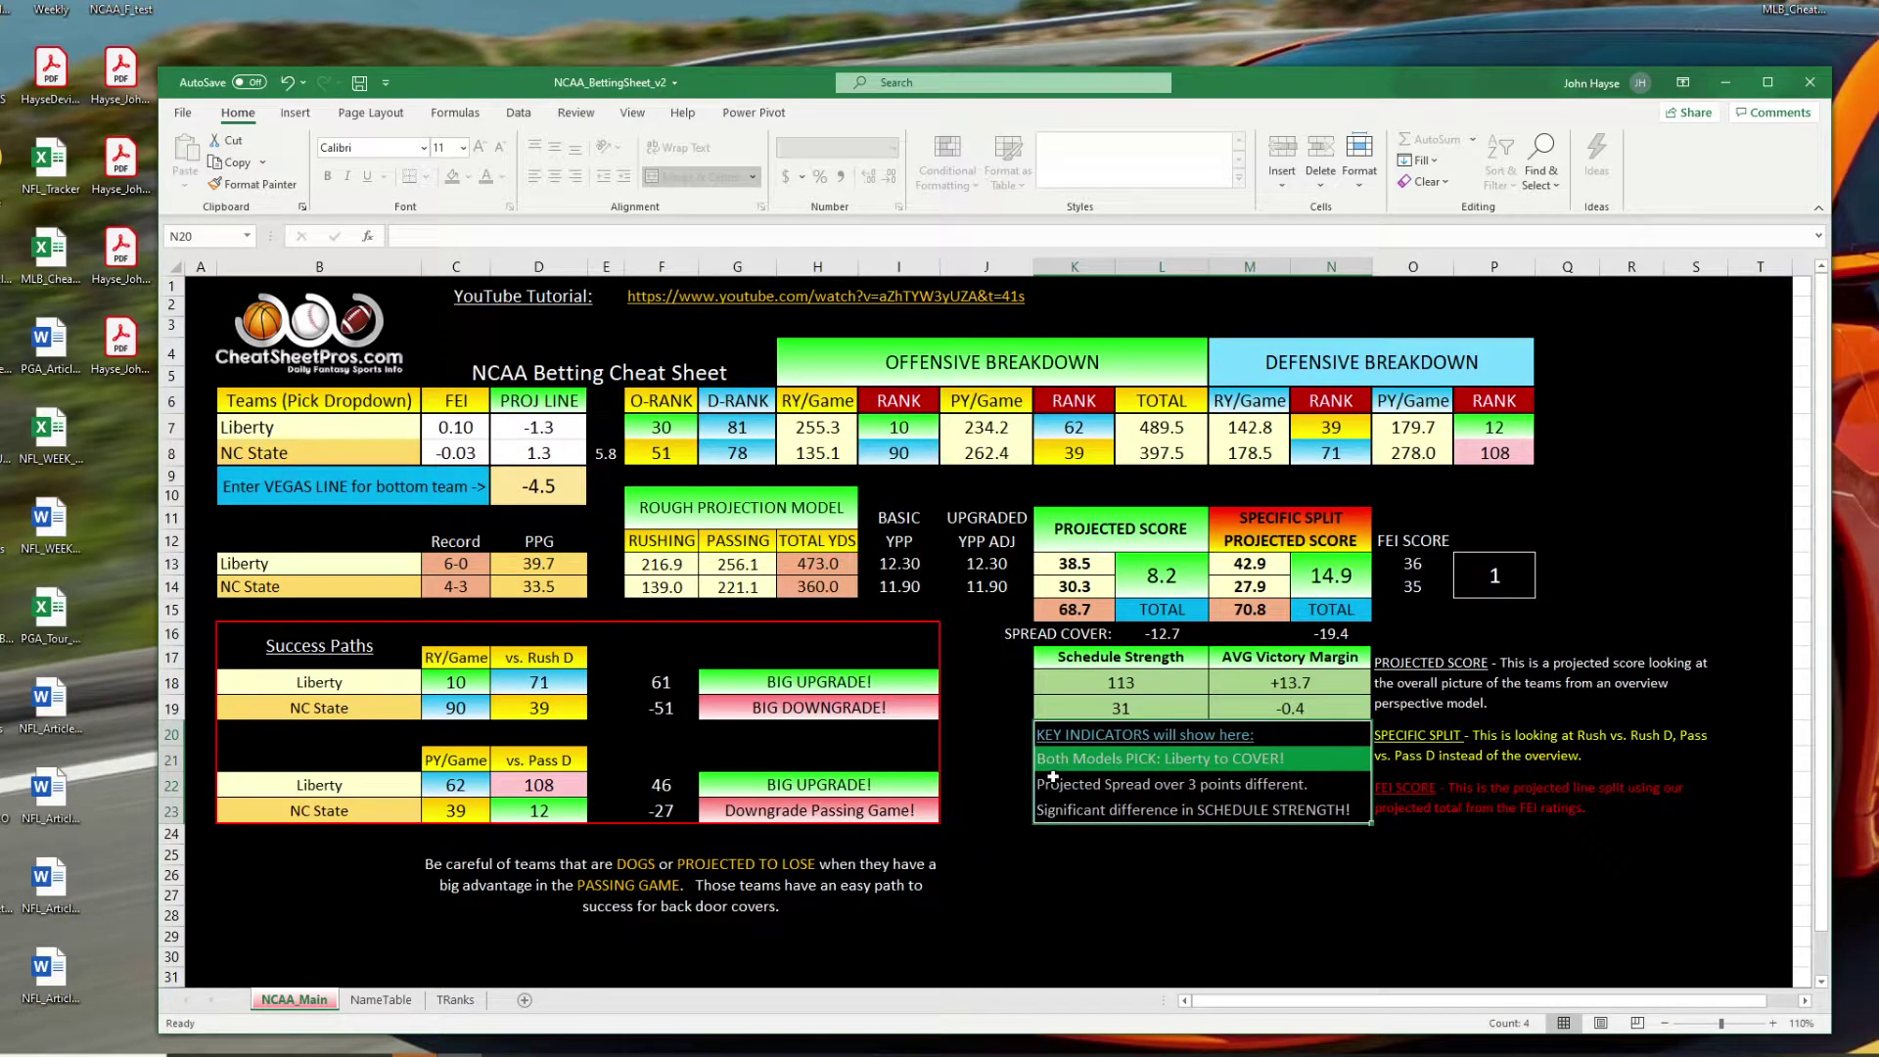
left_click(1260, 770)
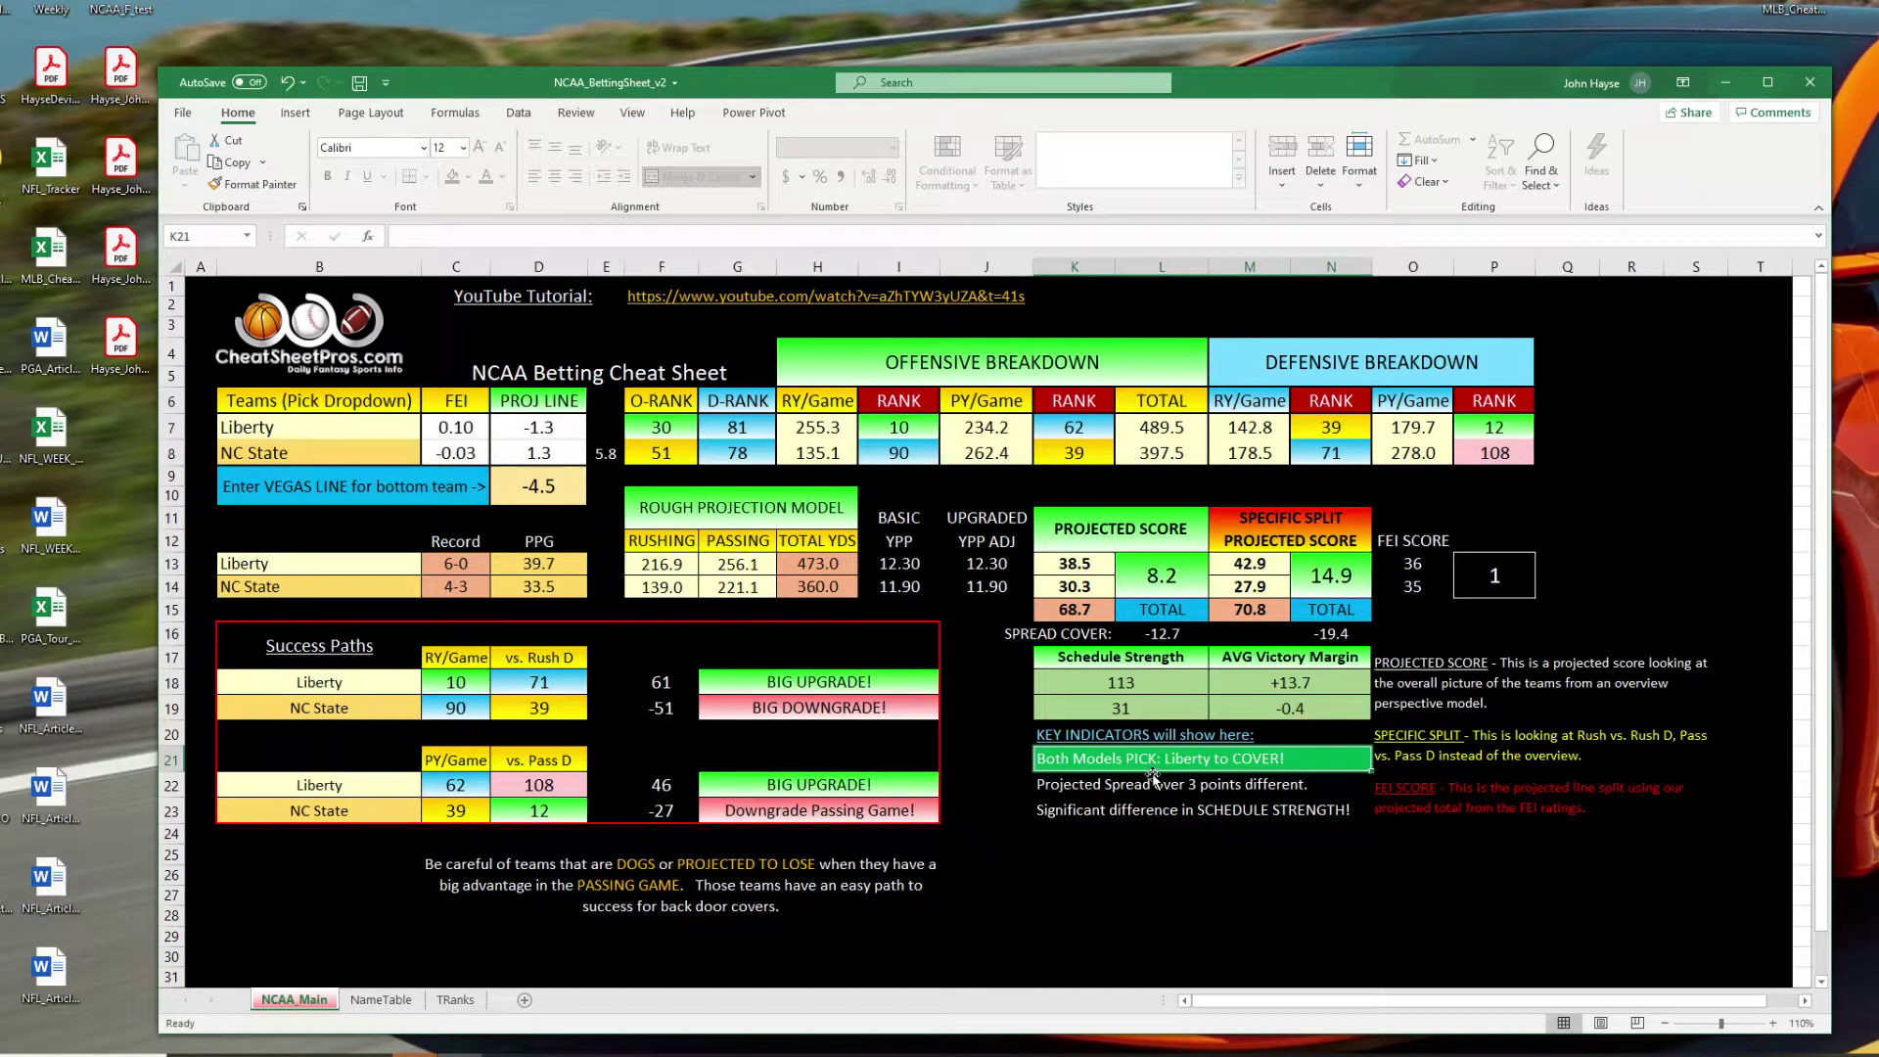
Check the Spread Cover values of both models against the Both Models PICK indicator.
left_click(1177, 636)
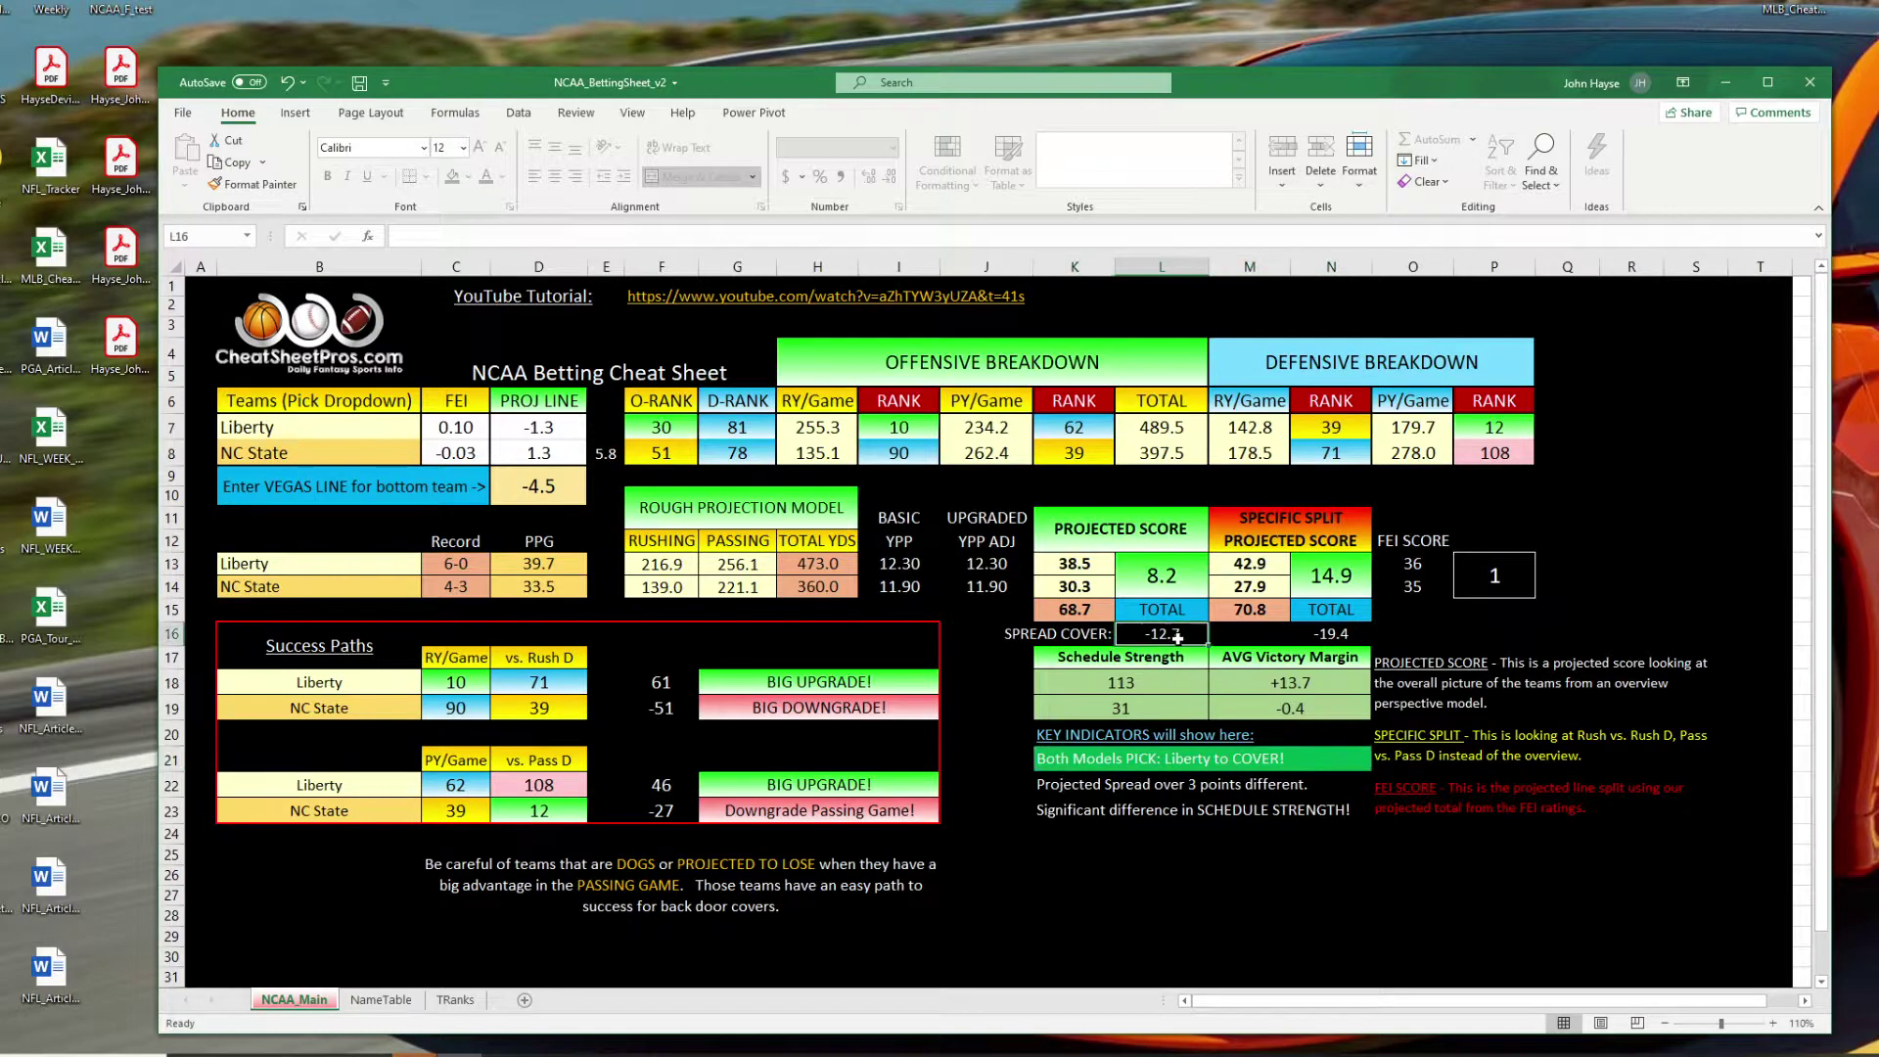
left_click(1324, 638)
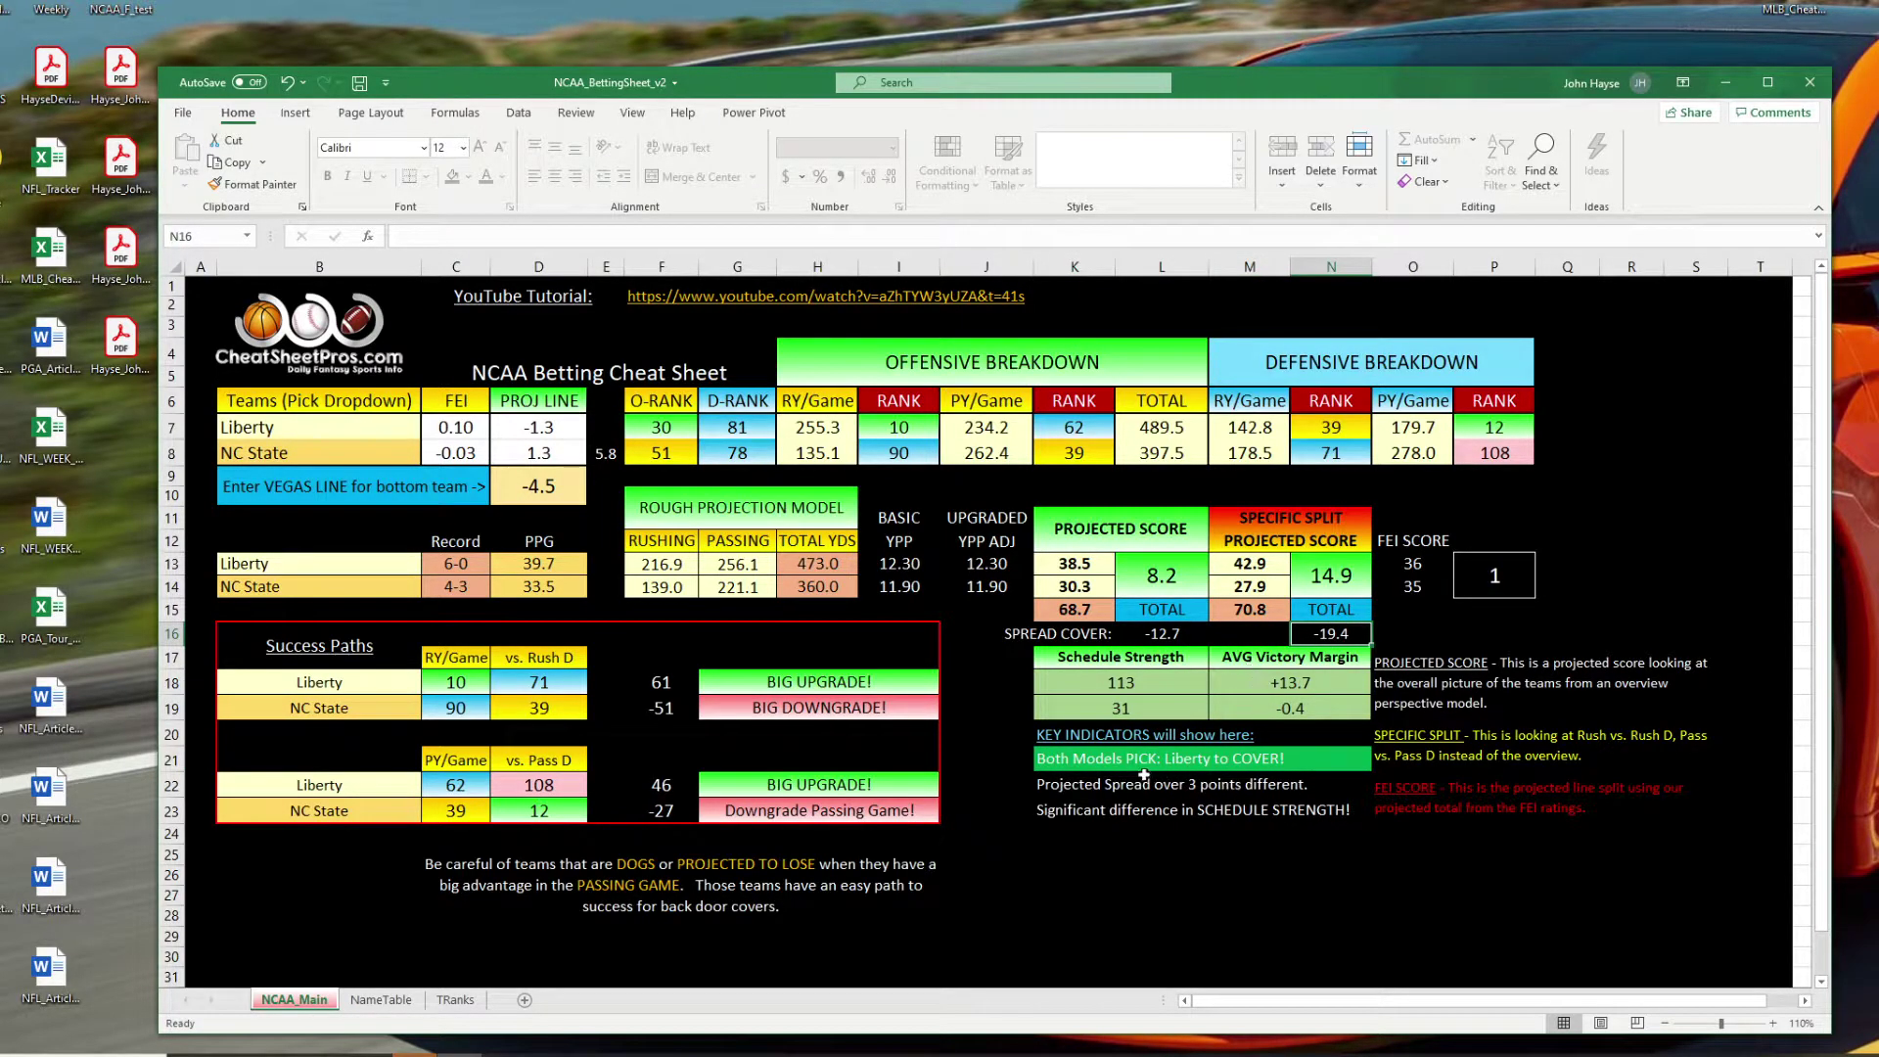
left_click(1209, 765)
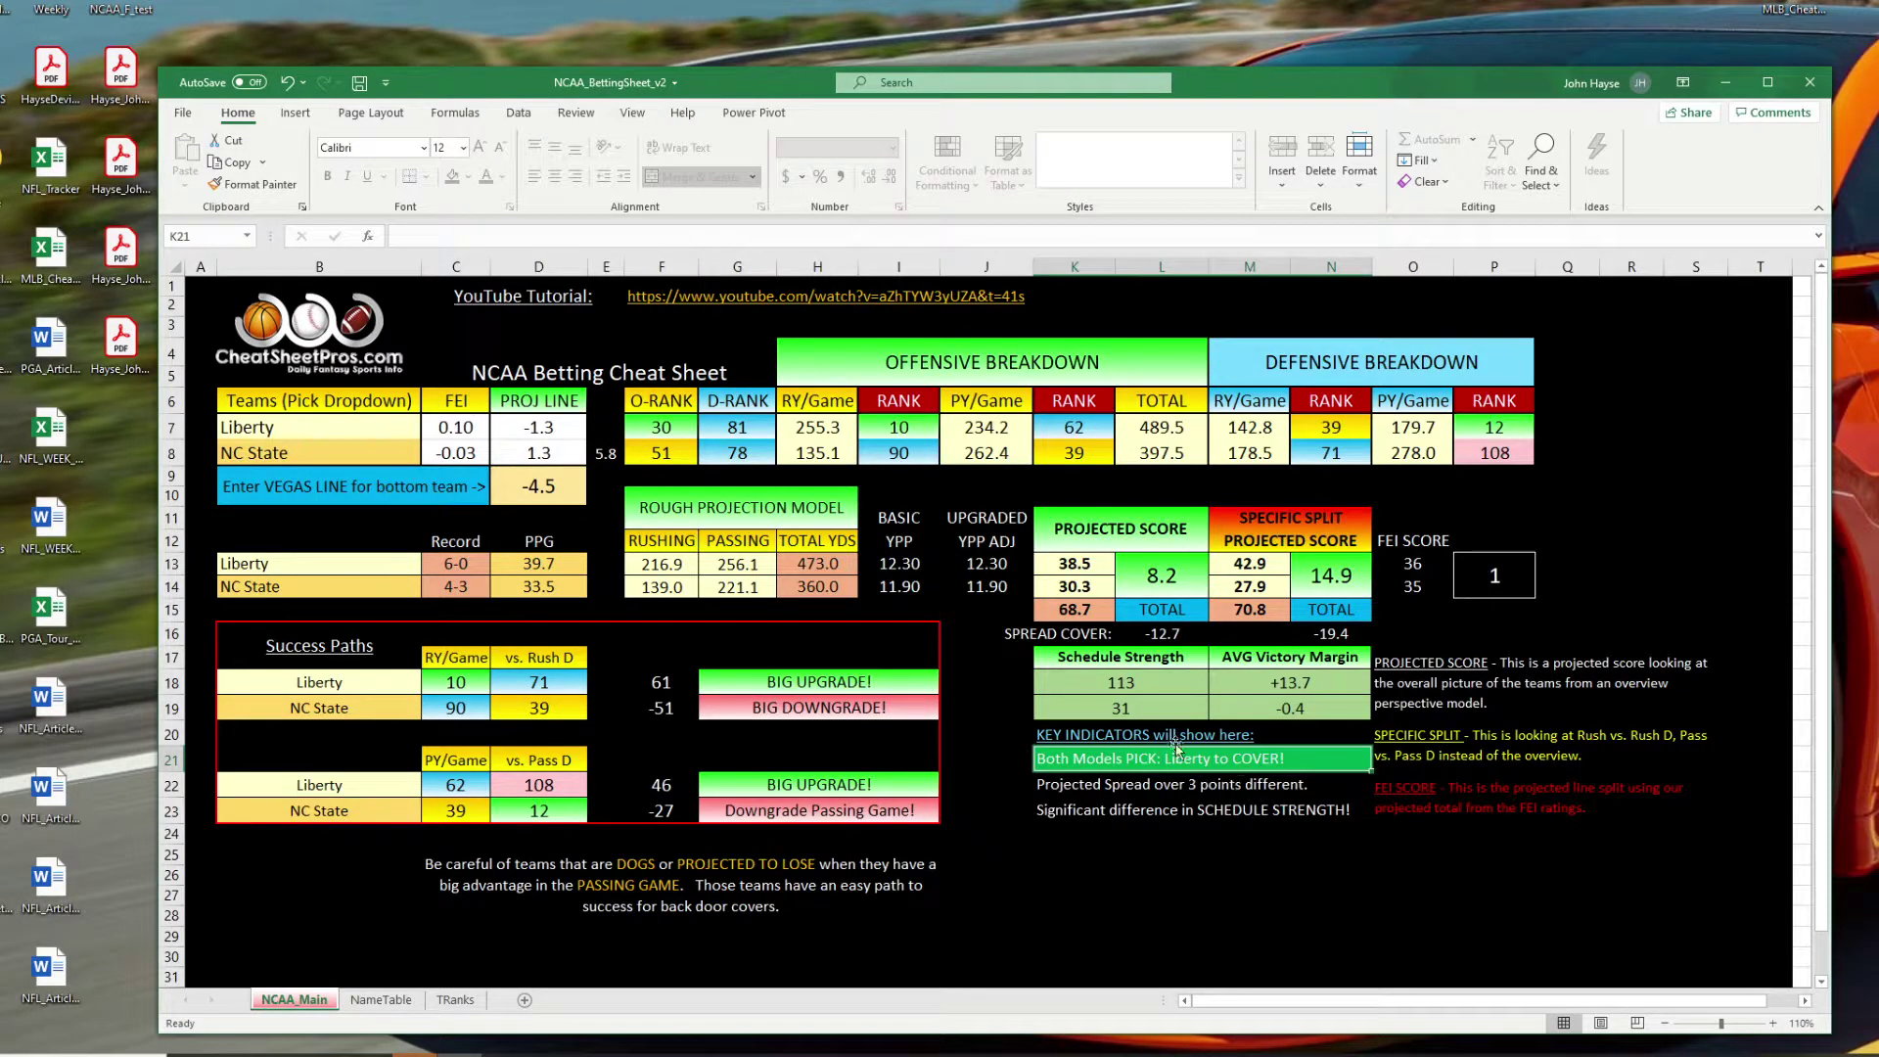
Compare the score margins of both projection models, along with the Schedule Strength ranks of Liberty and NC State.
left_click(1158, 585)
key("Right")
key("Right")
left_click(1155, 707)
left_click_drag(1154, 658, 1157, 707)
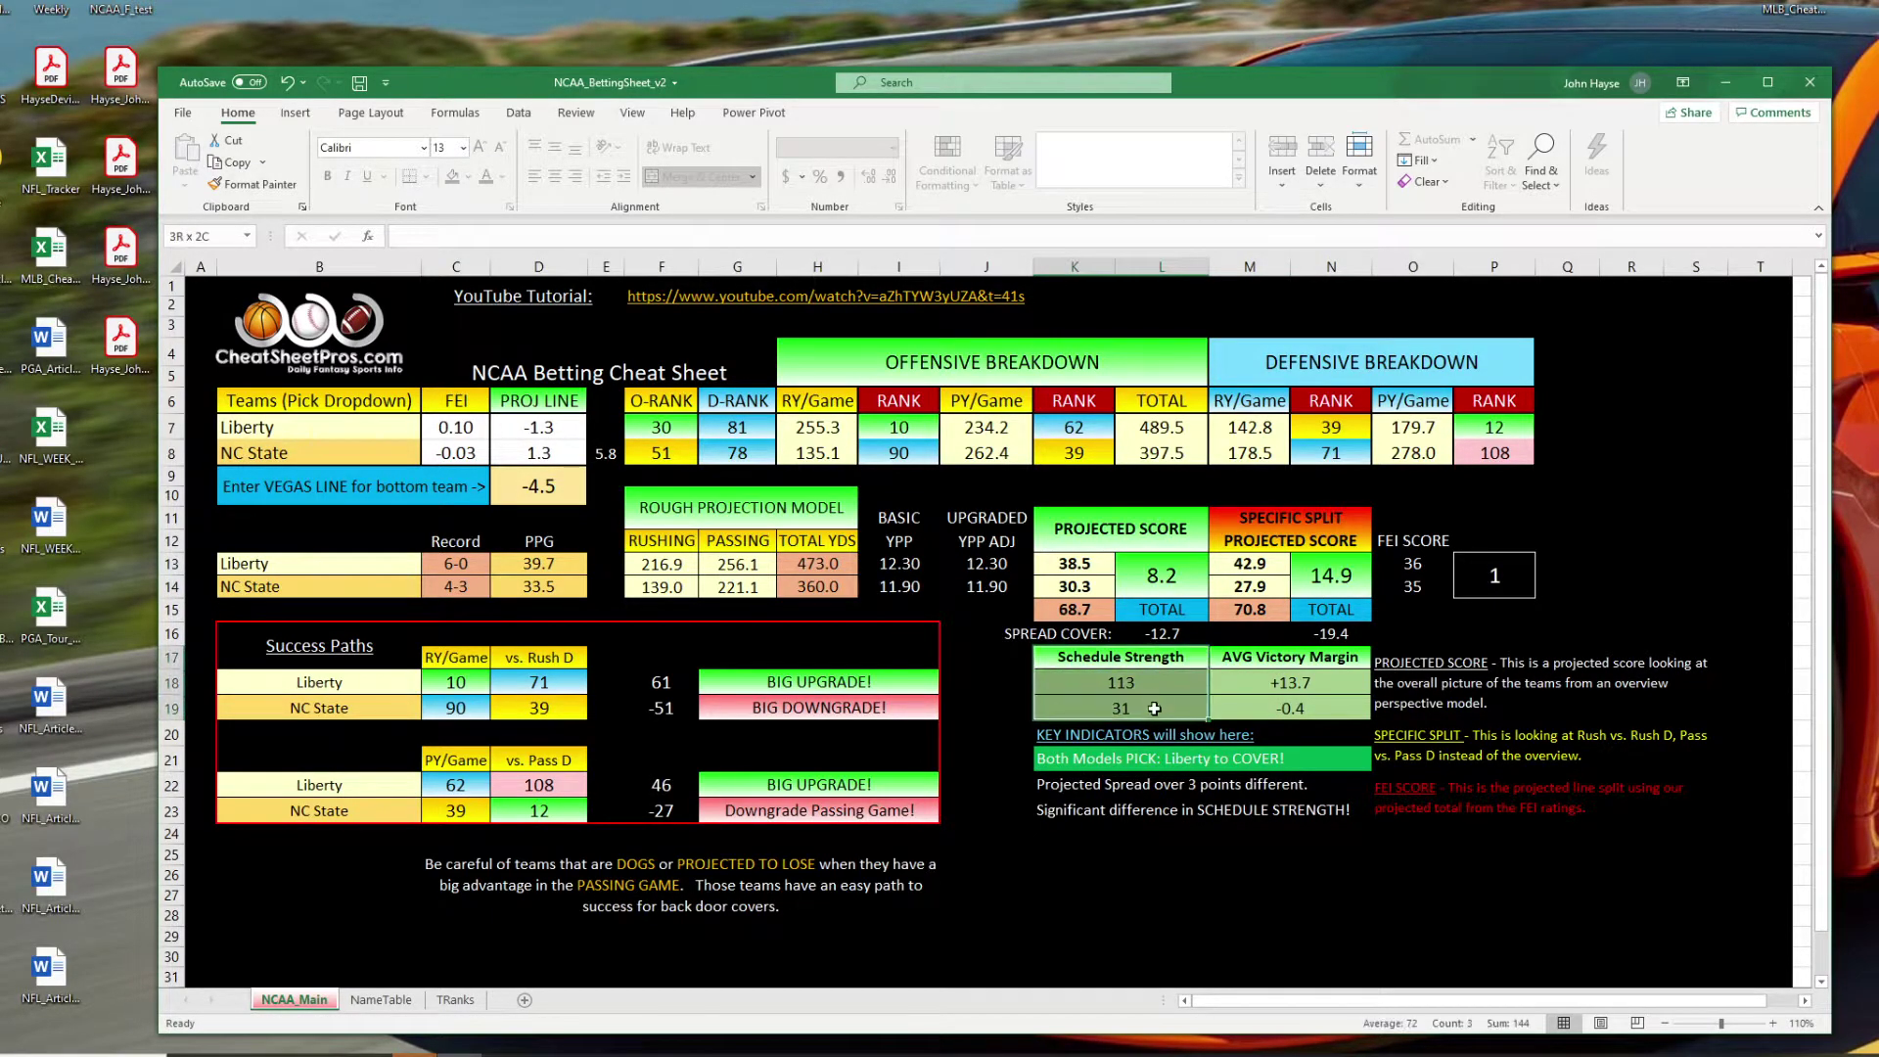
Check the projected spread and schedule strength messages in Key Indicators against the PROJ LINE and Schedule Strength values.
left_click(1178, 791)
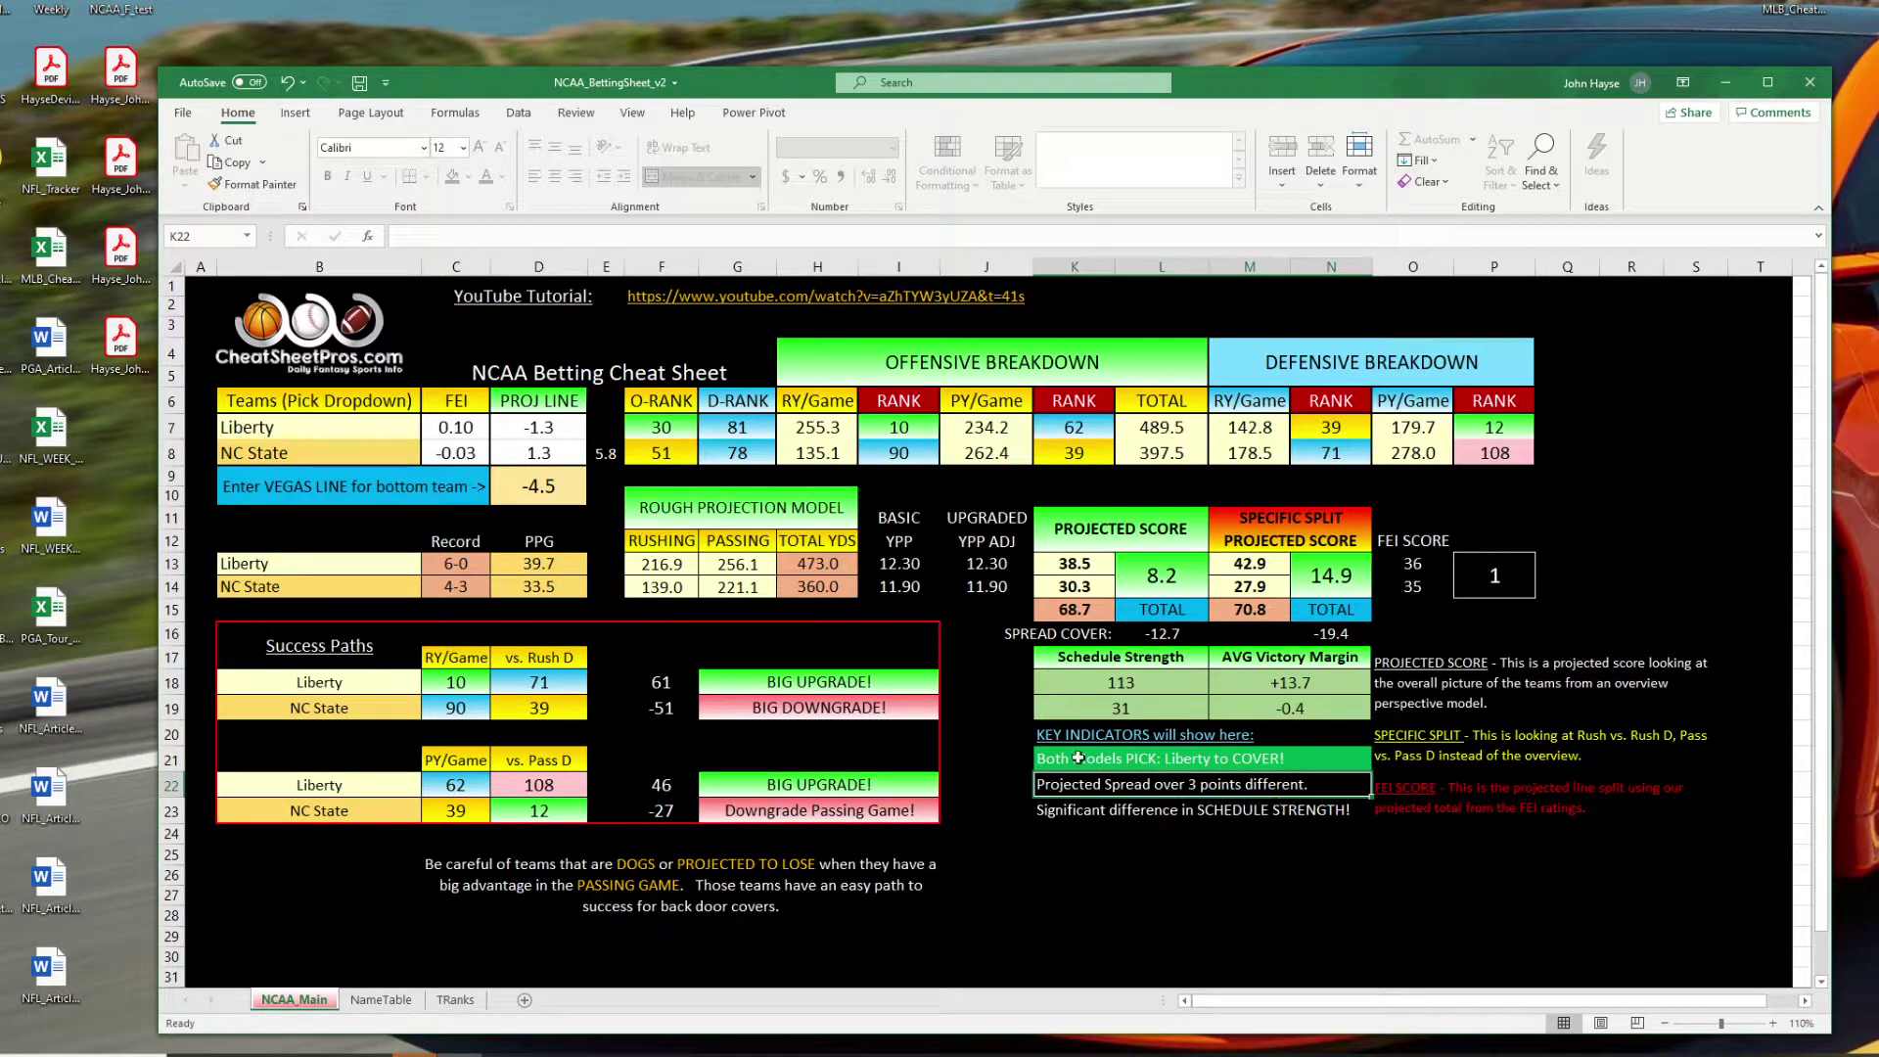
left_click(557, 428)
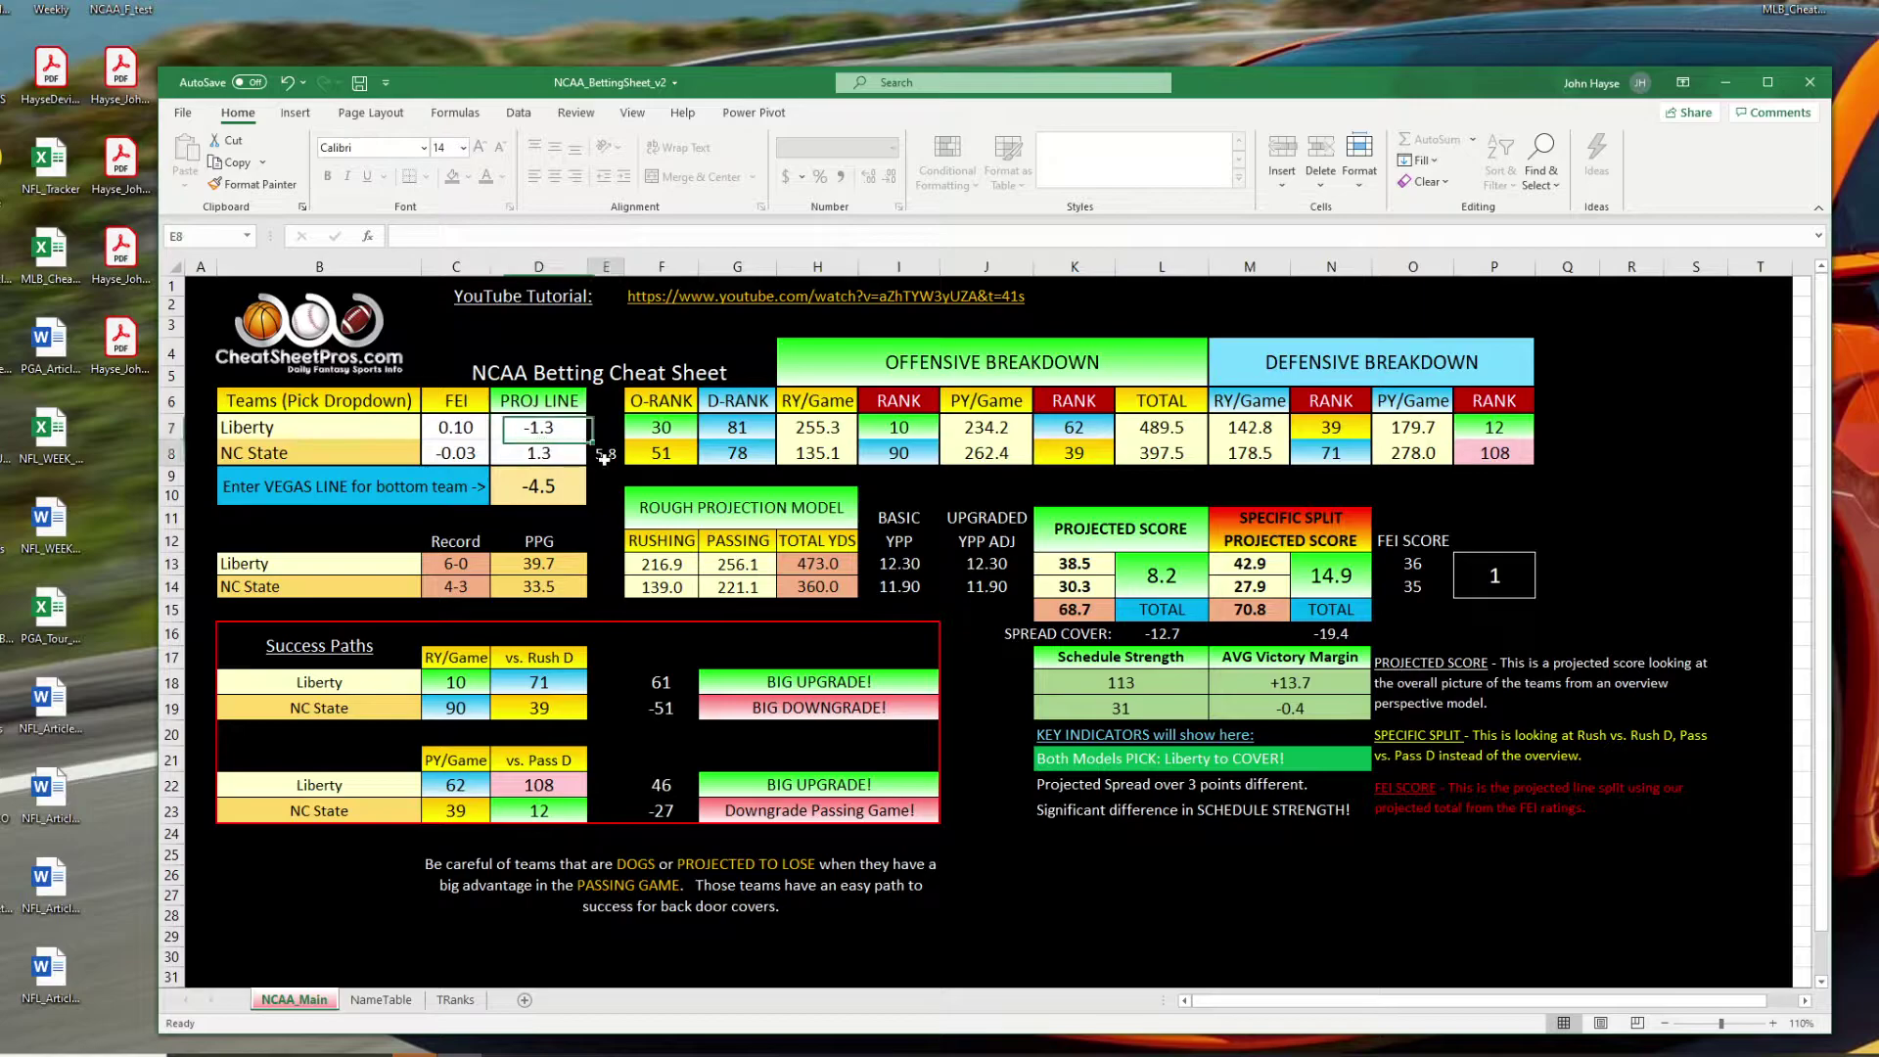
left_click(1234, 788)
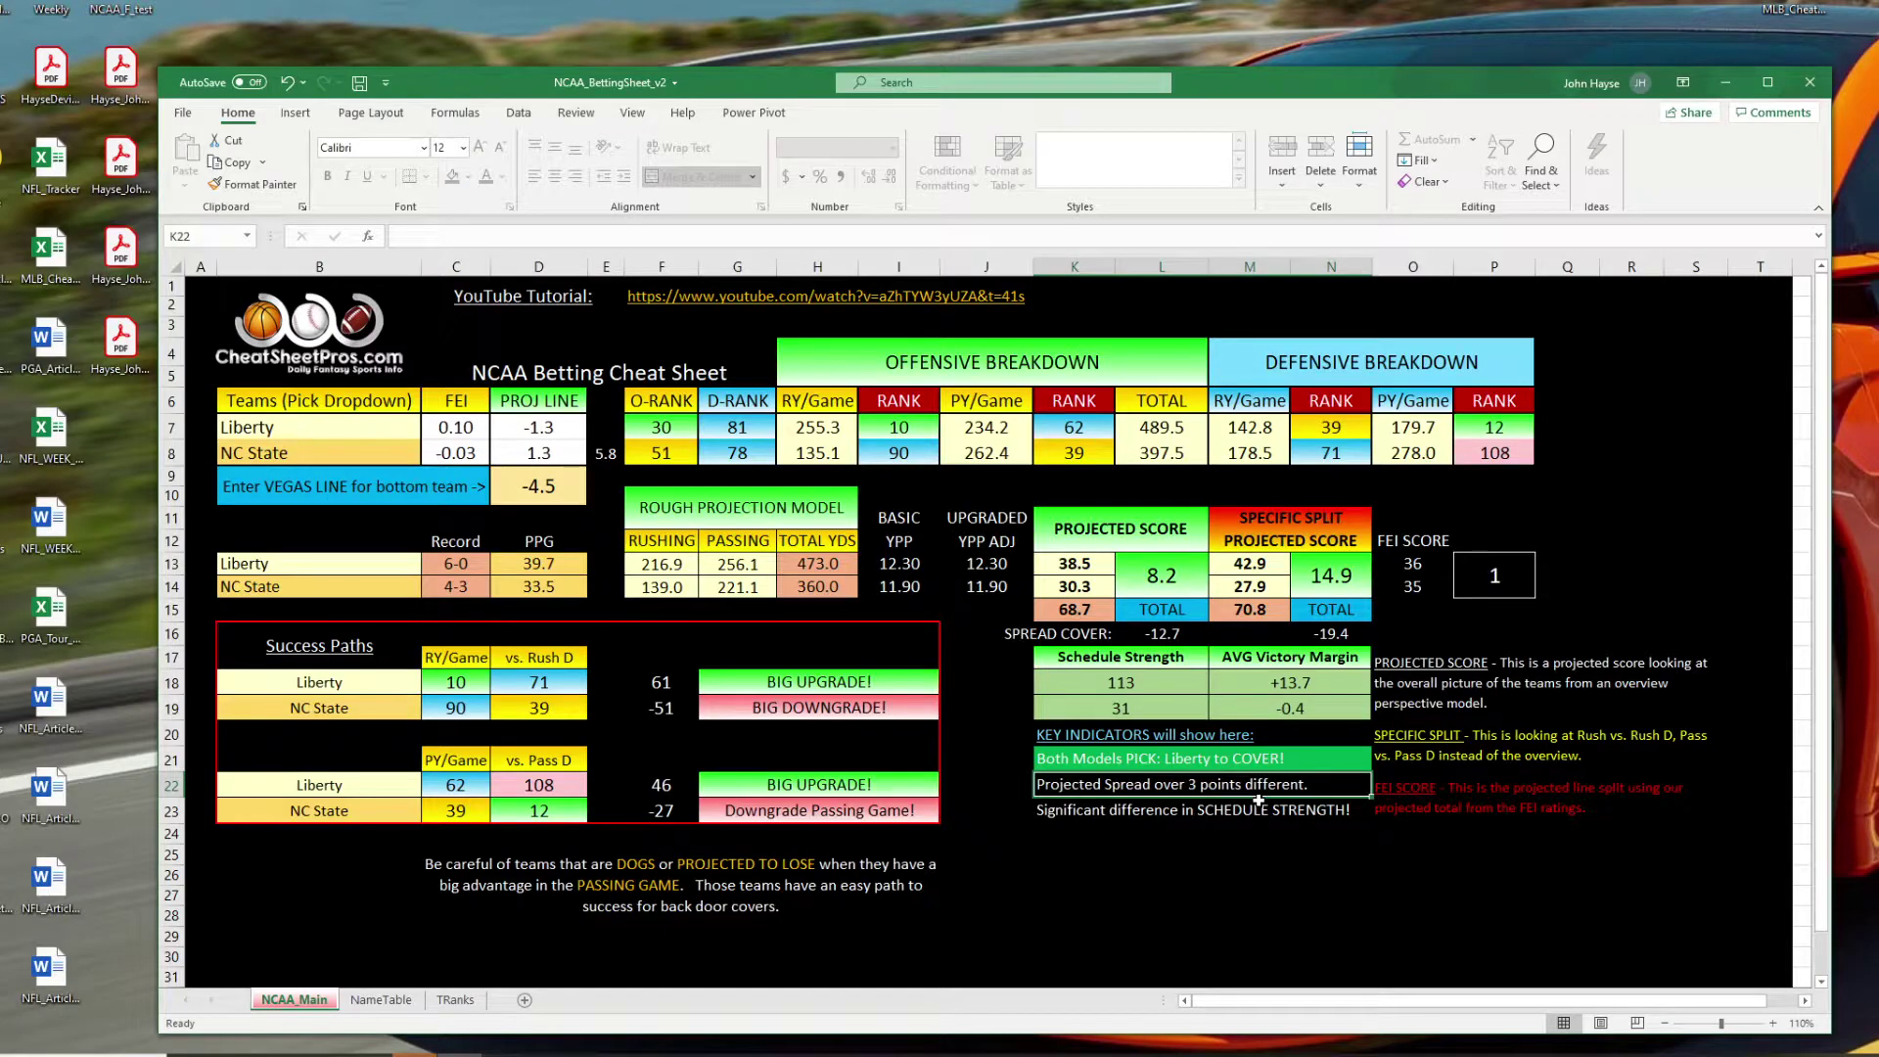
left_click(1167, 814)
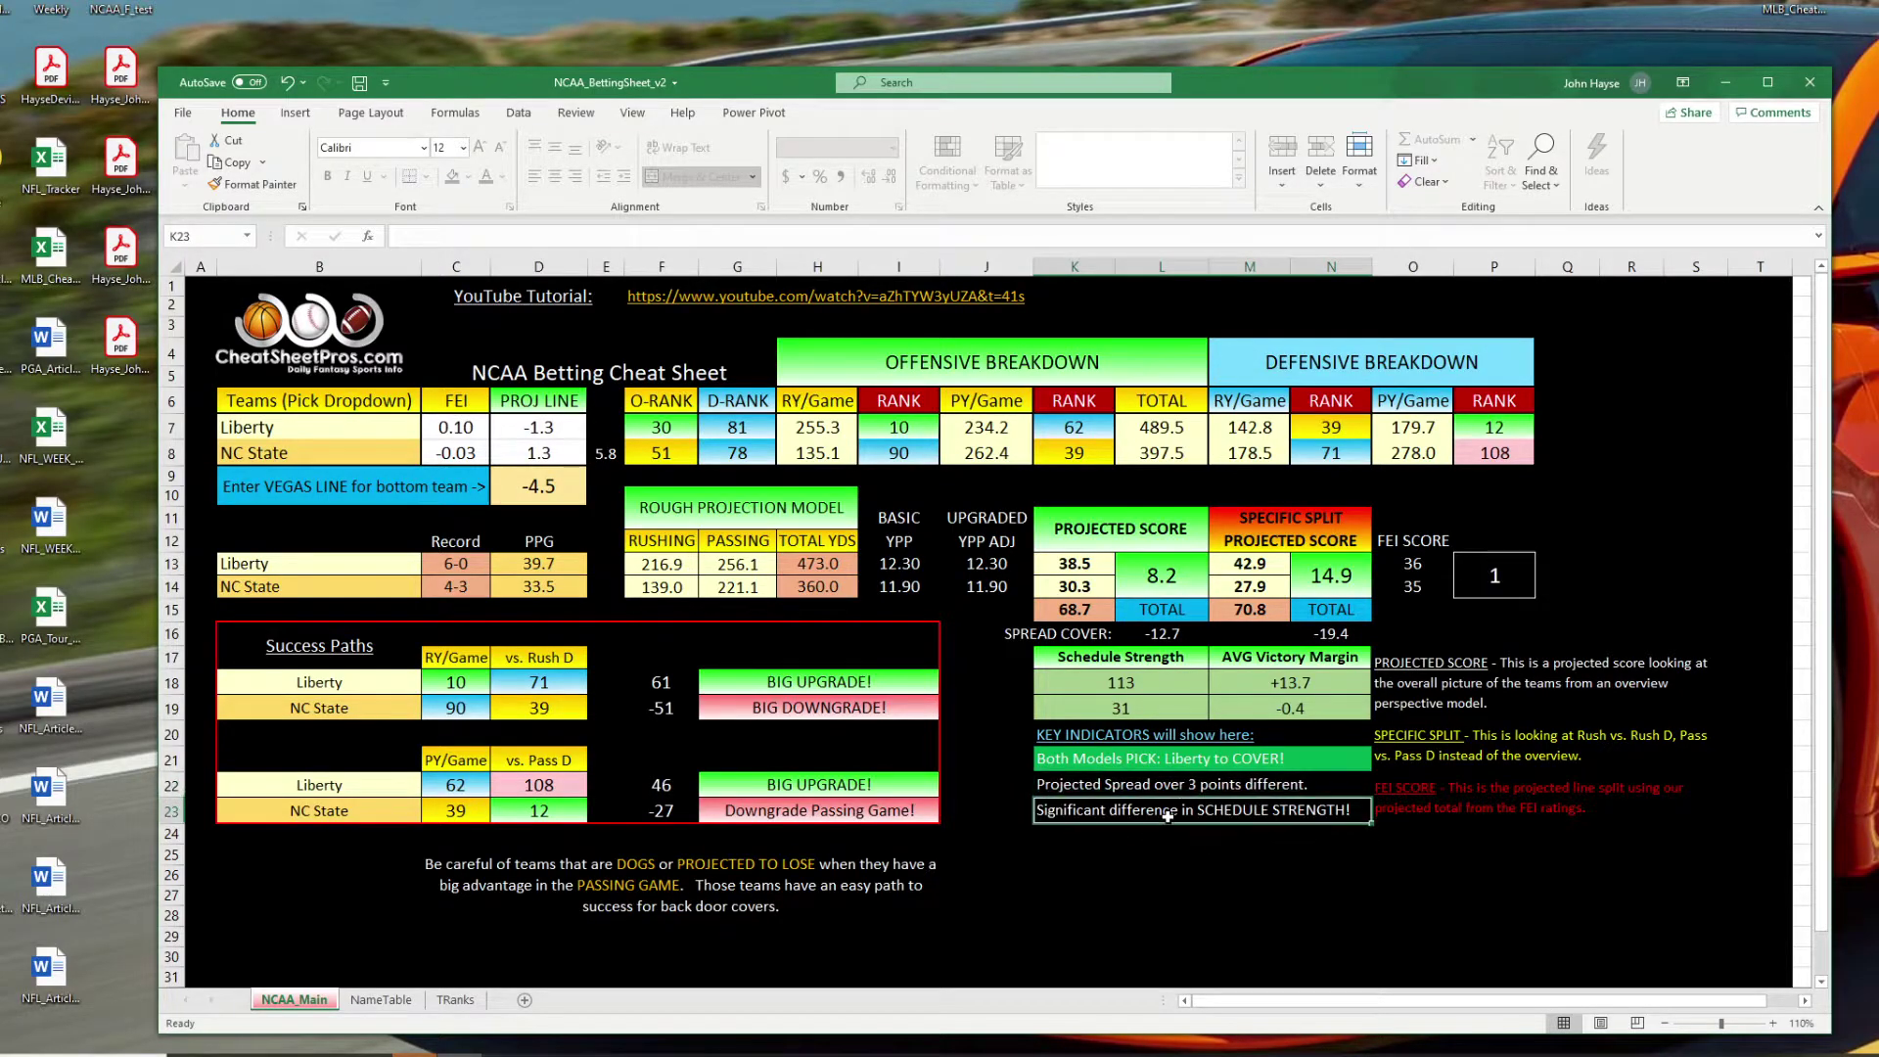
left_click(1121, 705)
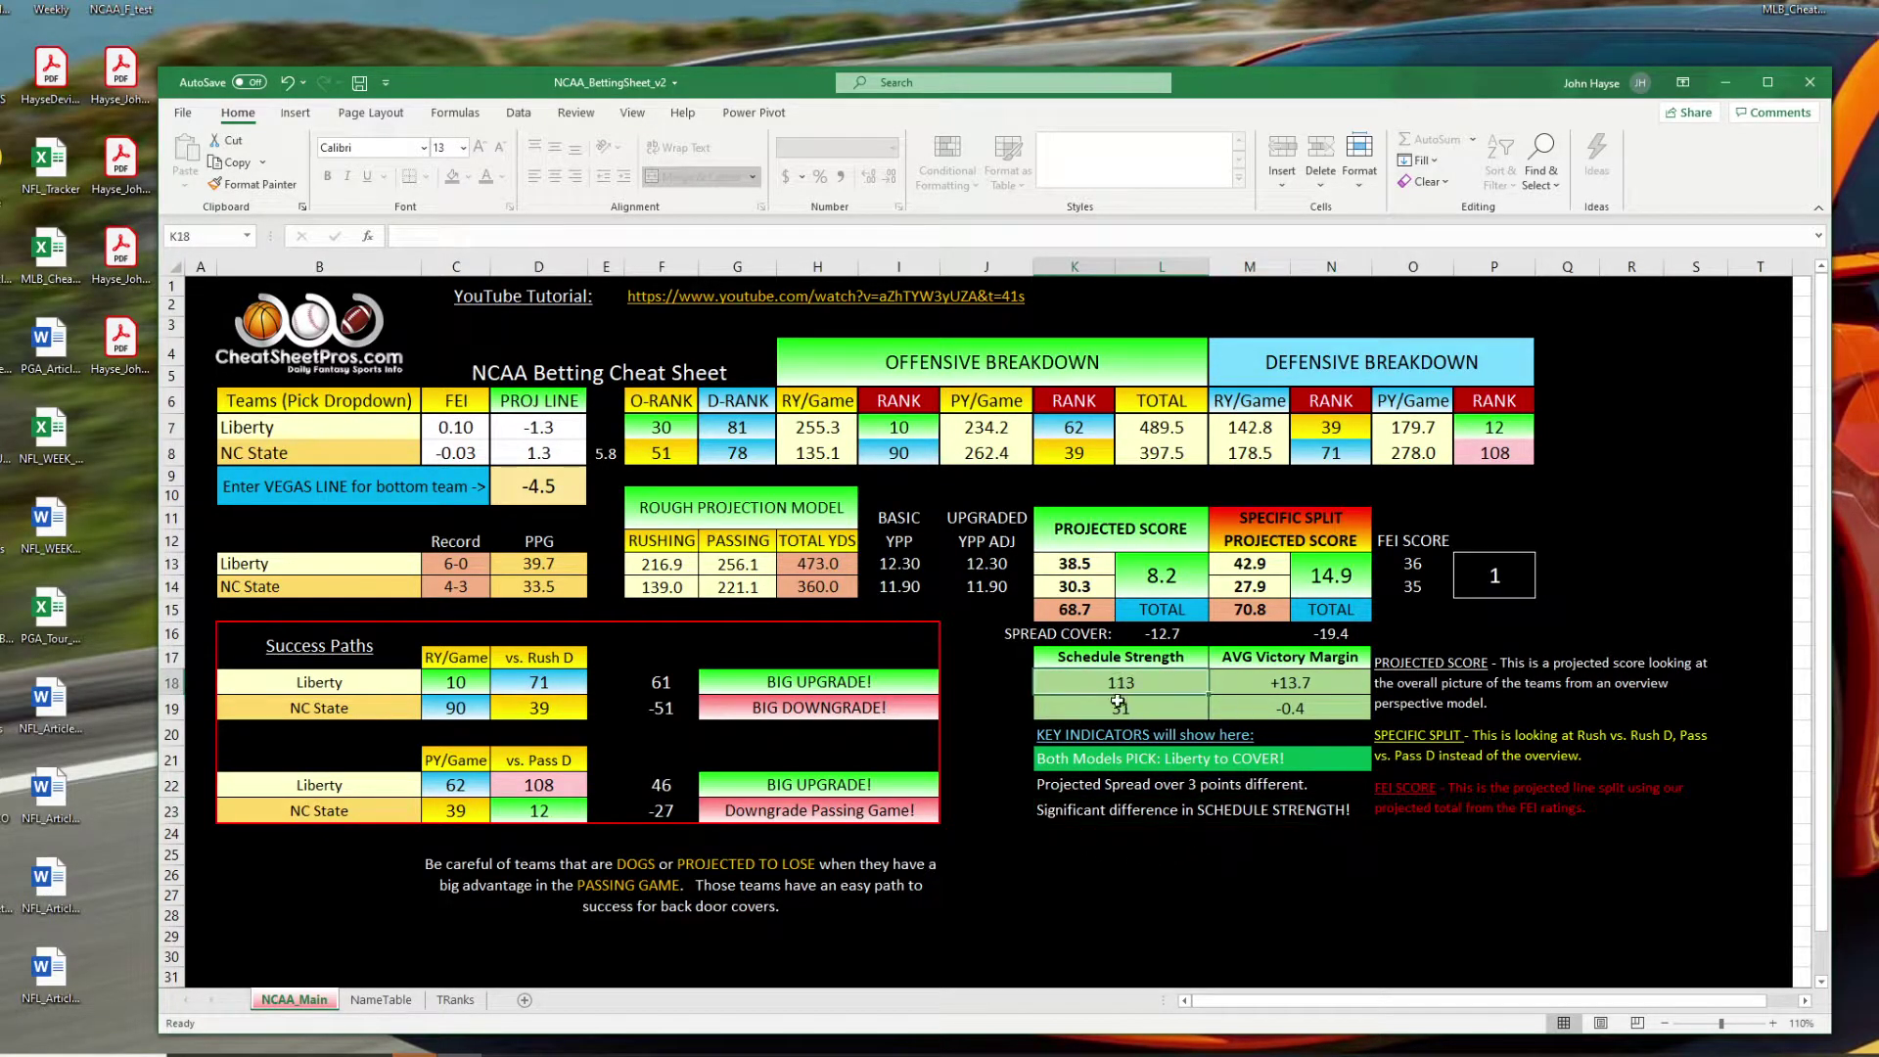
left_click(1088, 818)
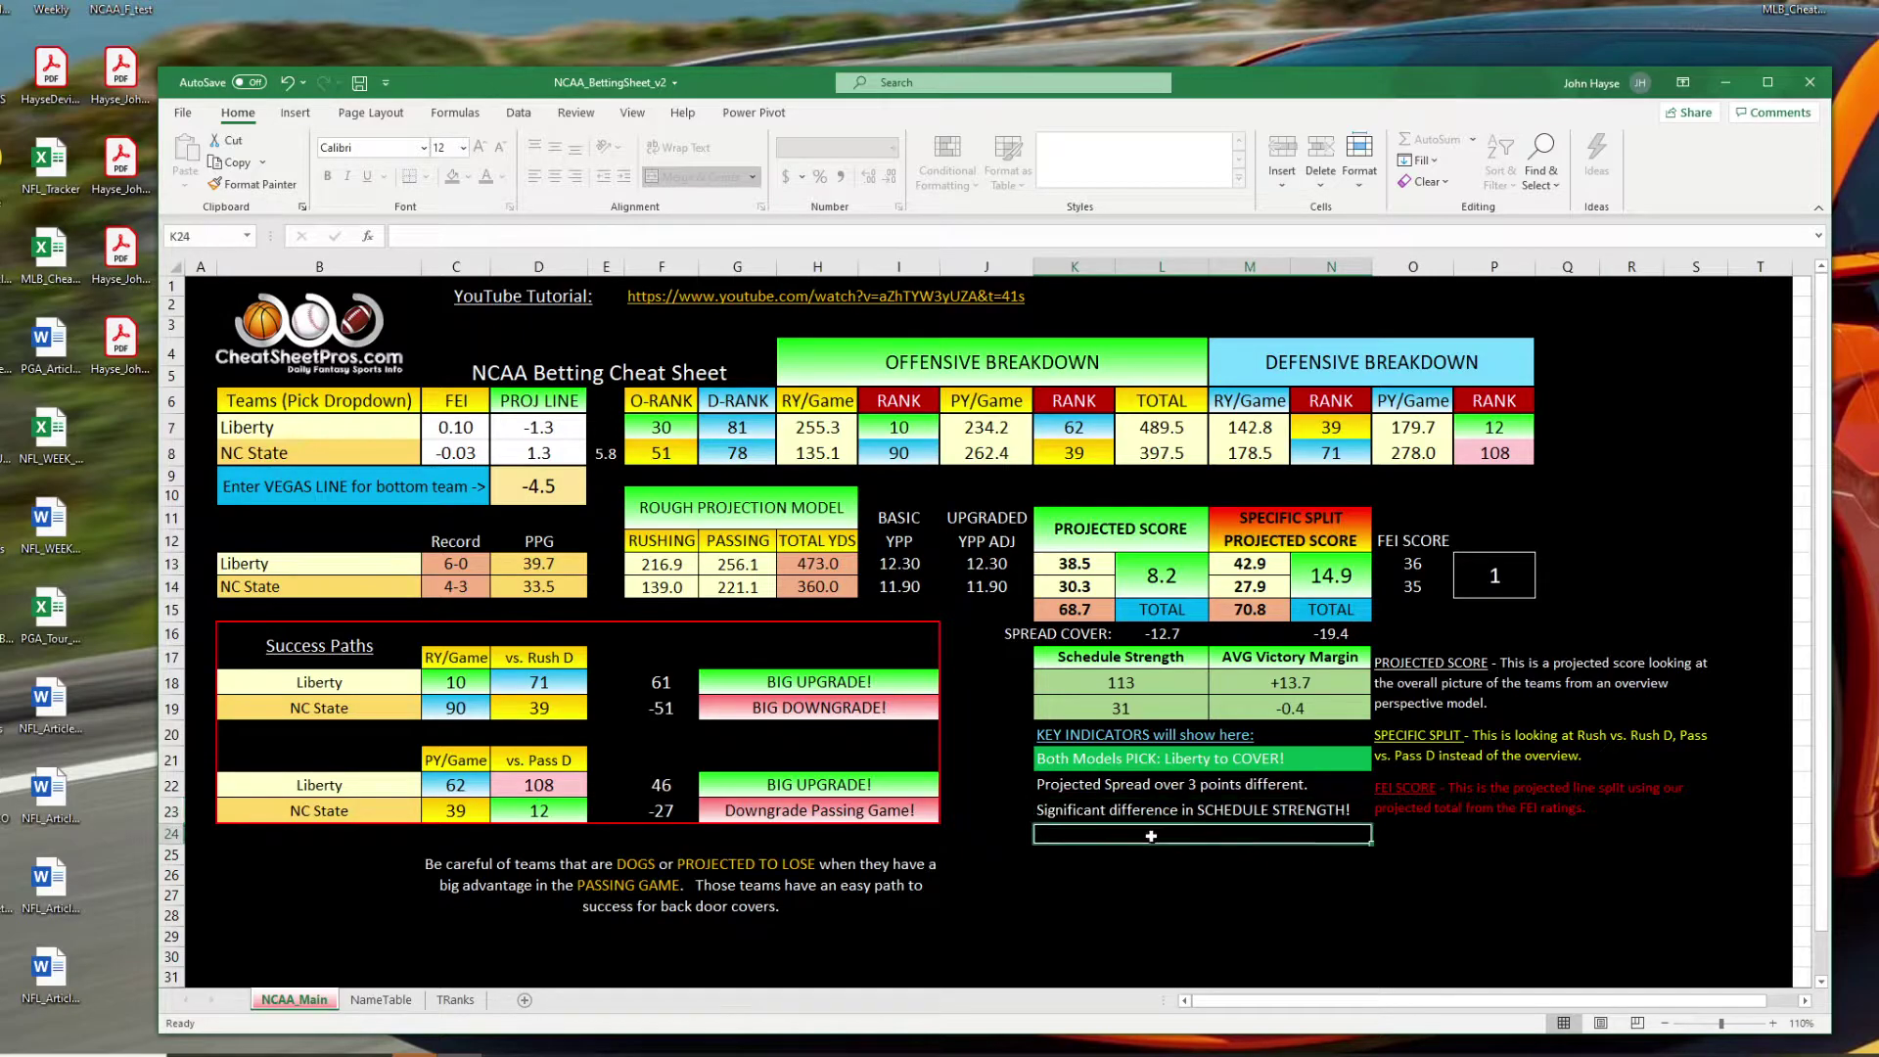
left_click_drag(1151, 761, 1151, 810)
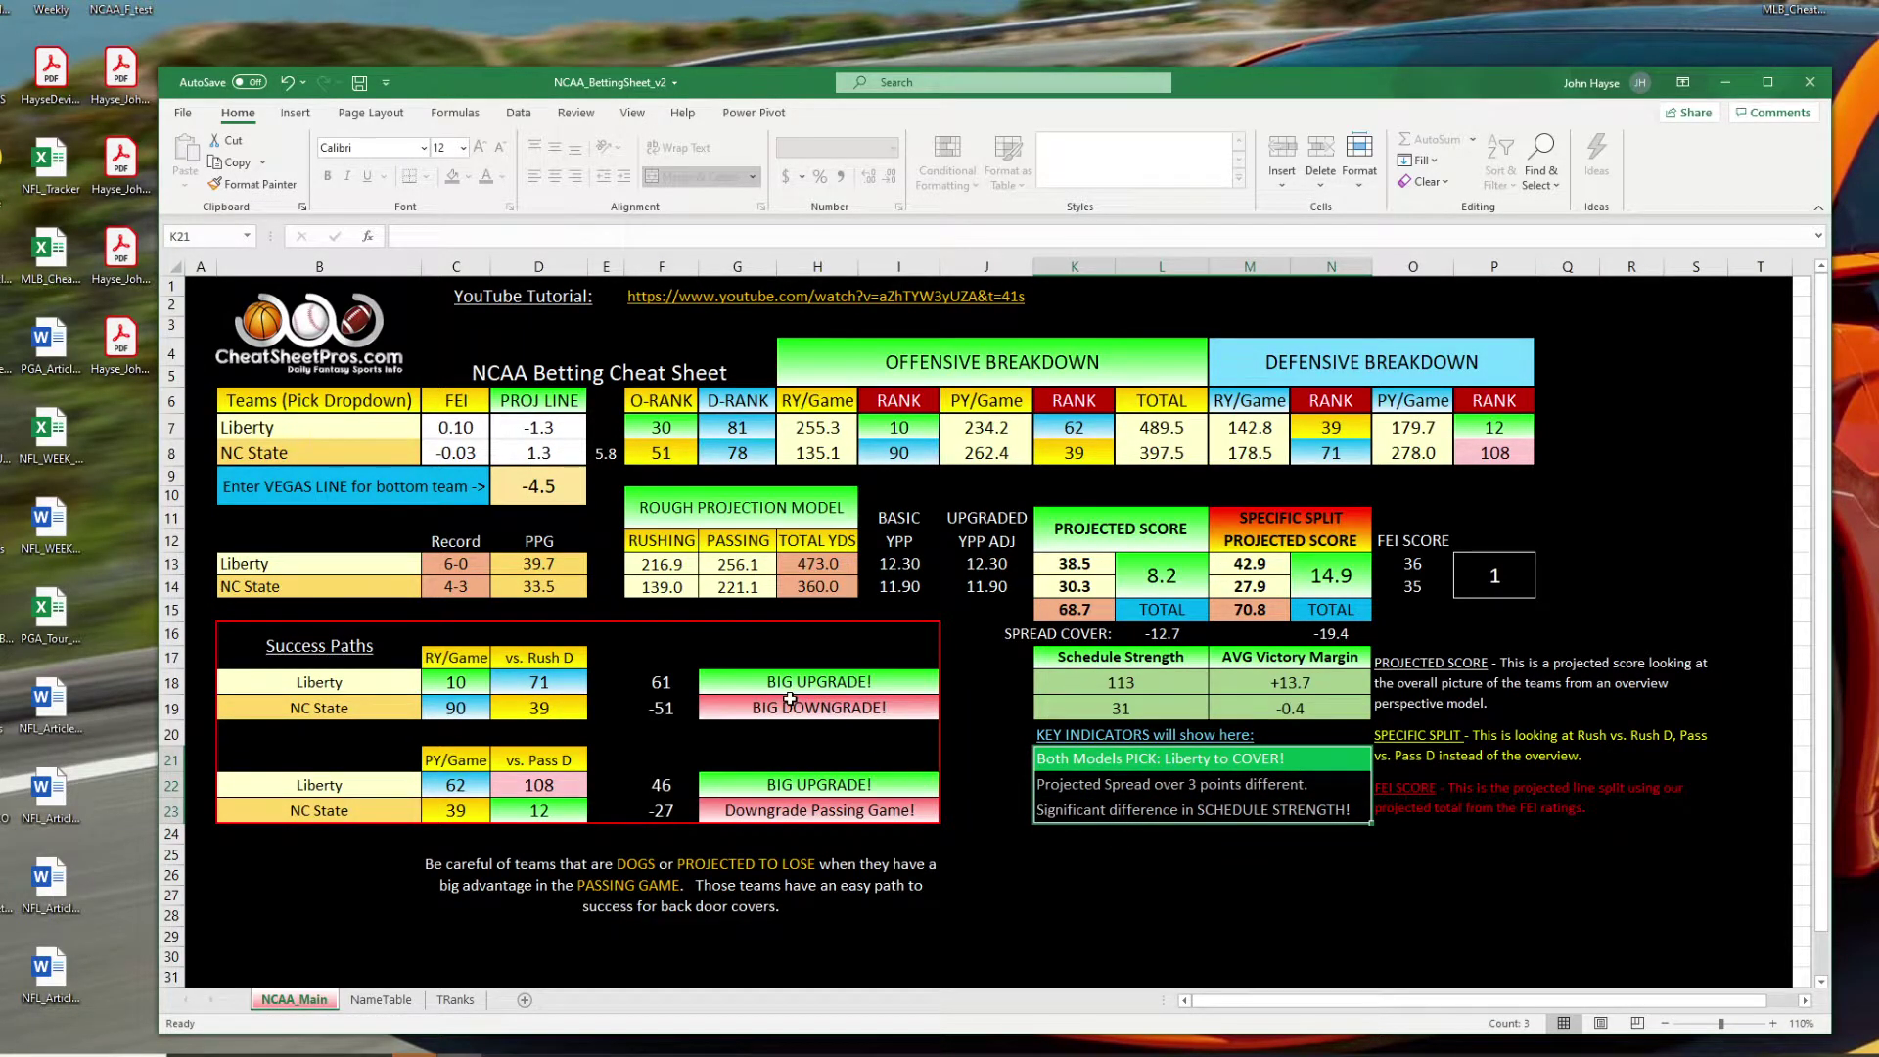
Weigh Liberty's rushing and NC State's passing matchup ranks in Success Paths against the Schedule Strength ranks.
left_click(482, 685)
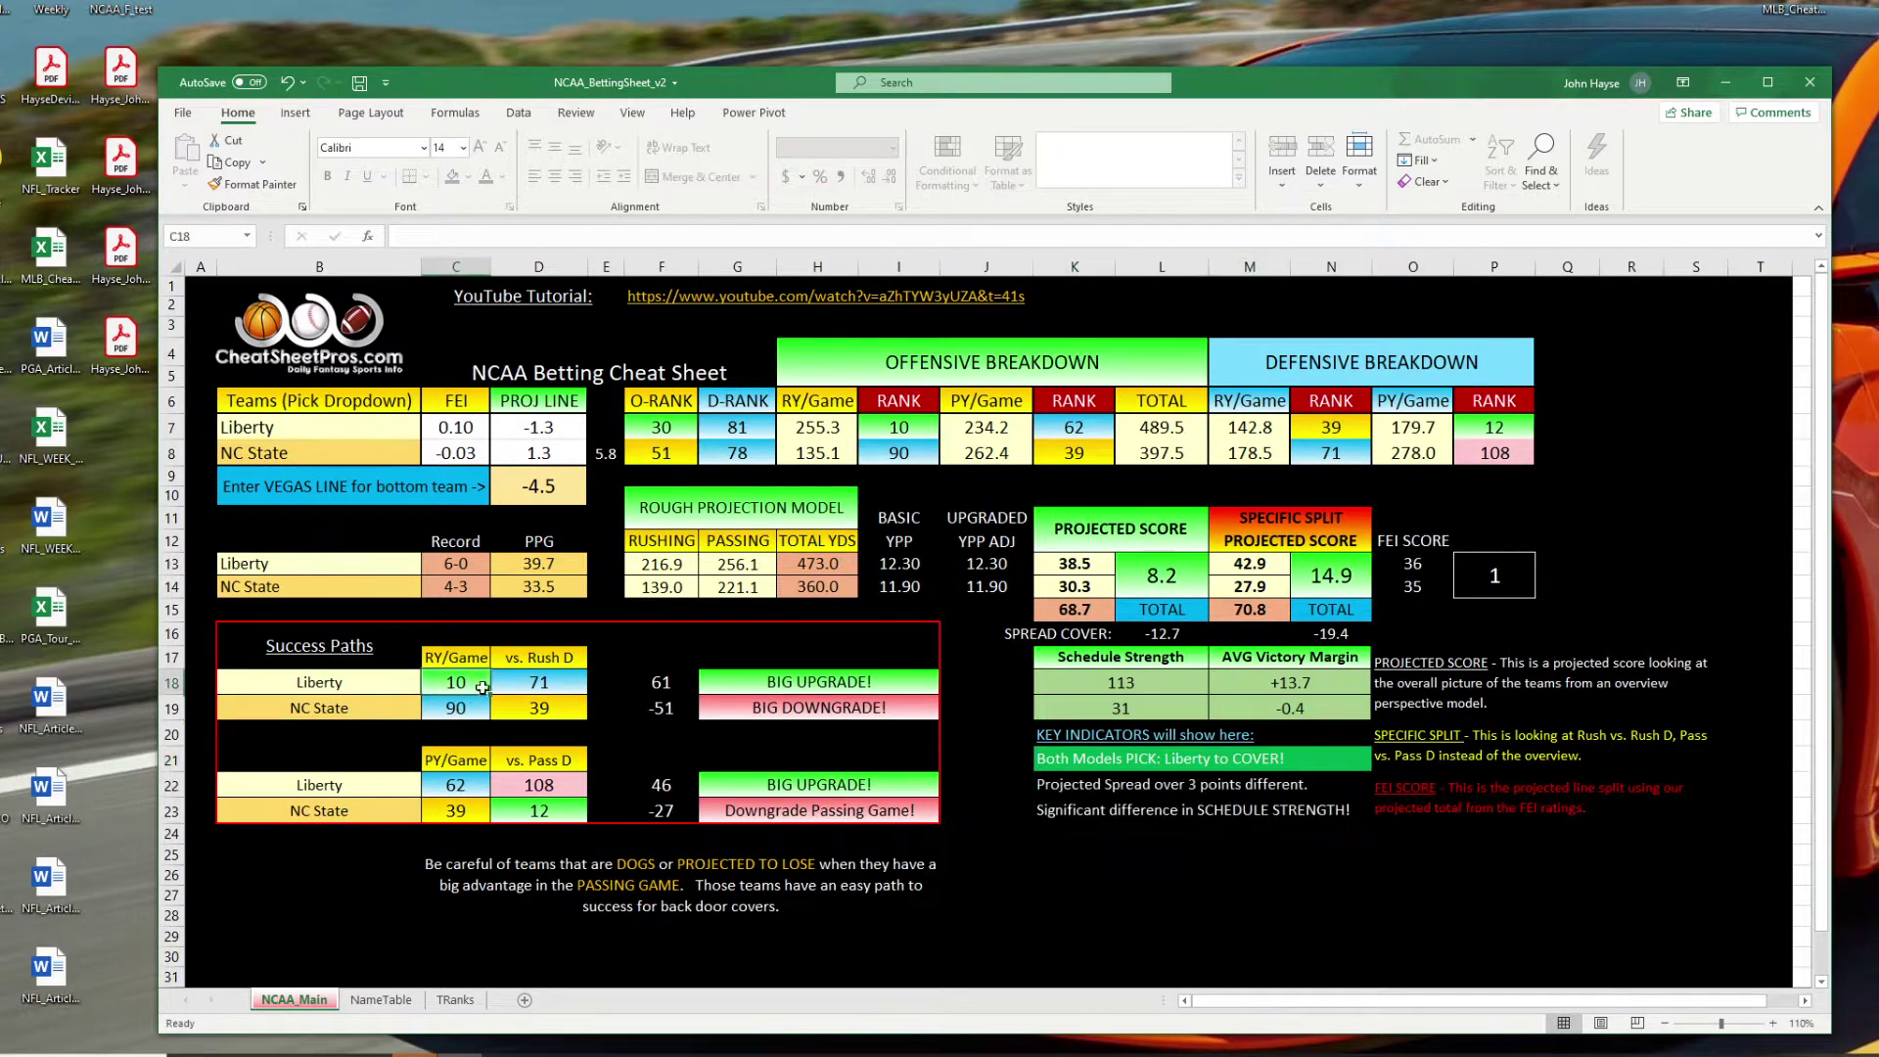
left_click(554, 688)
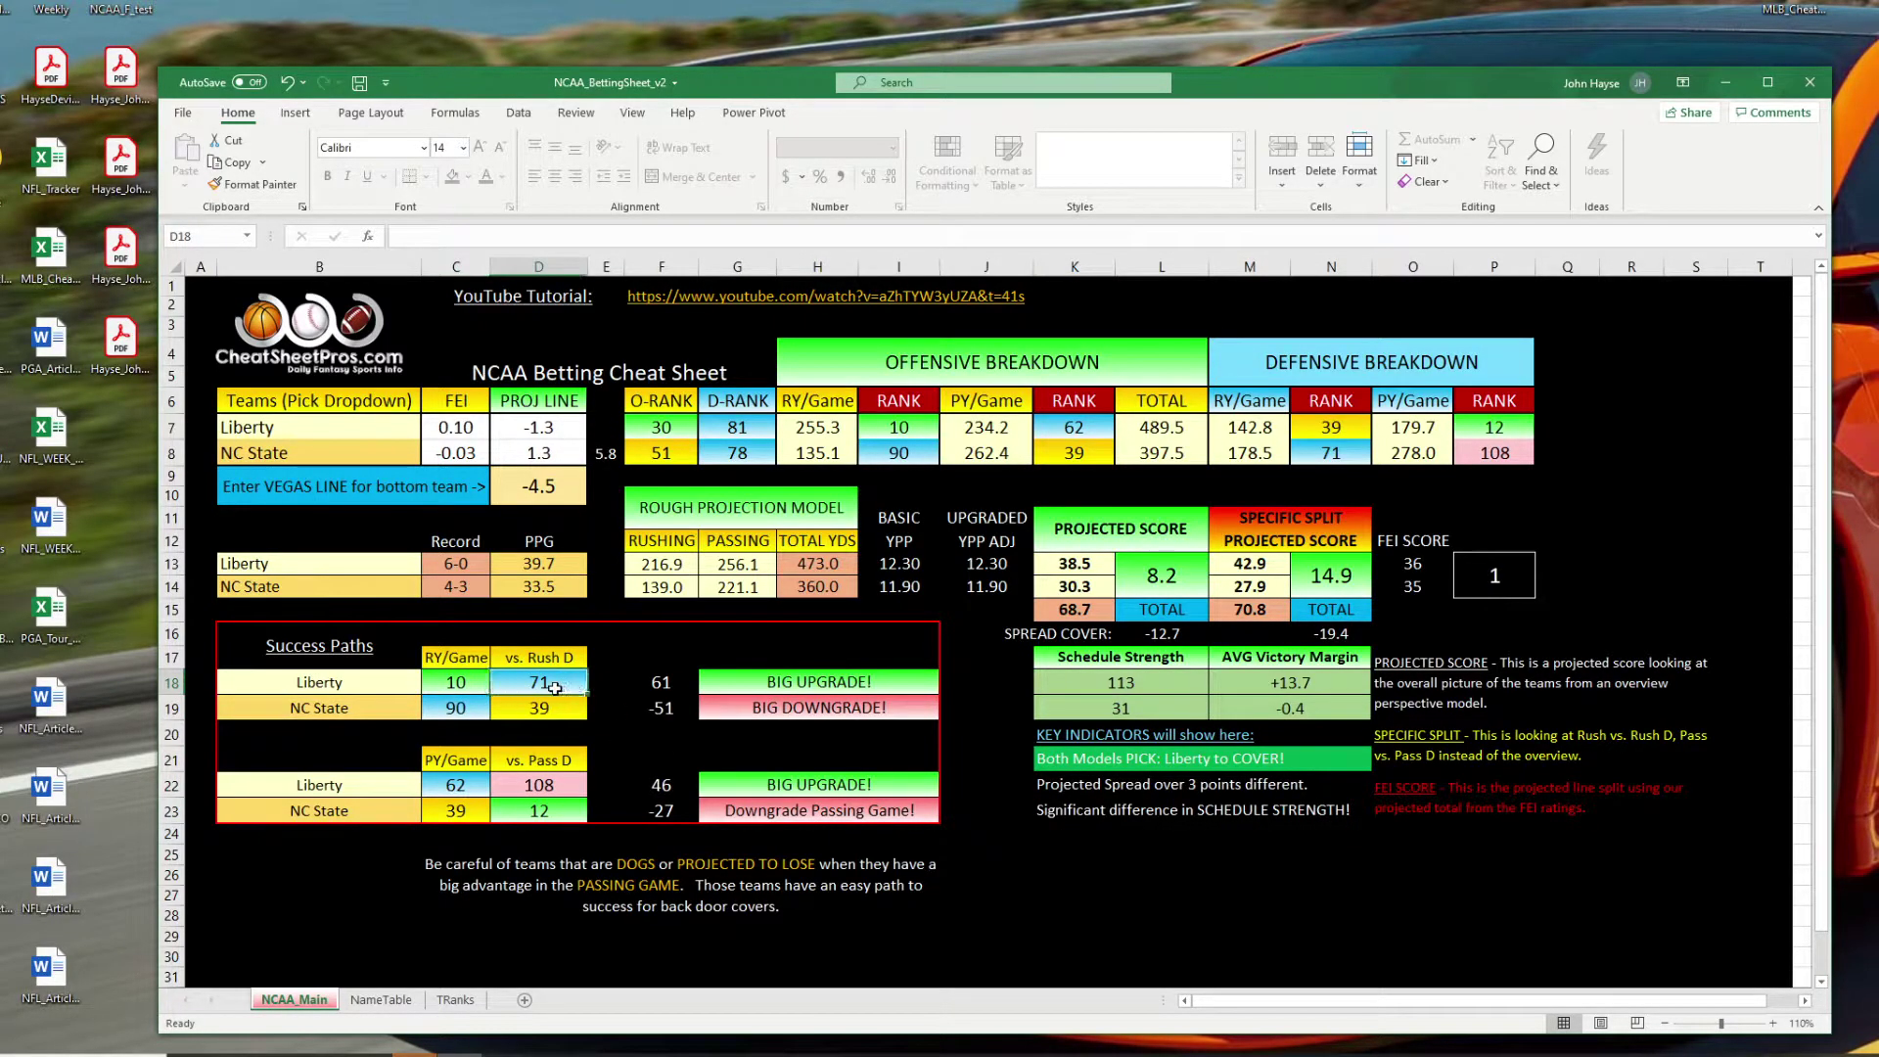
left_click(1147, 688)
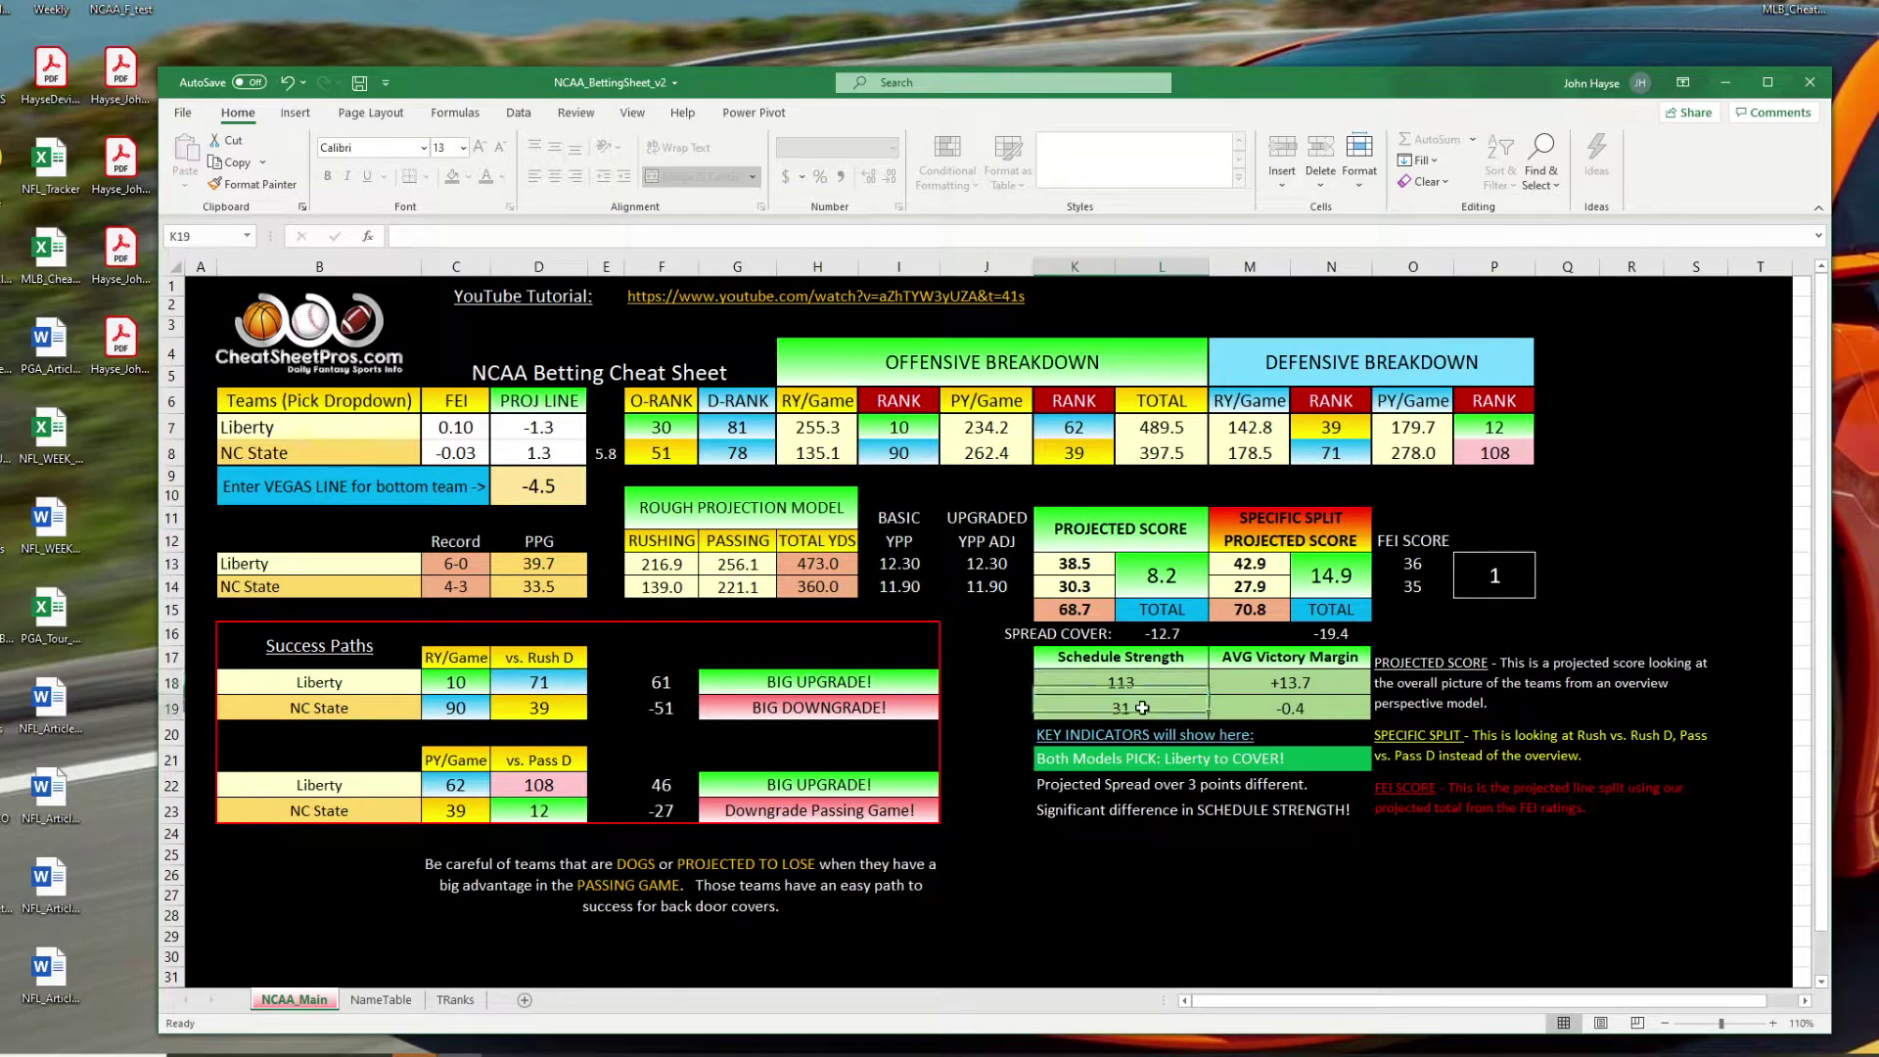
left_click(1145, 706)
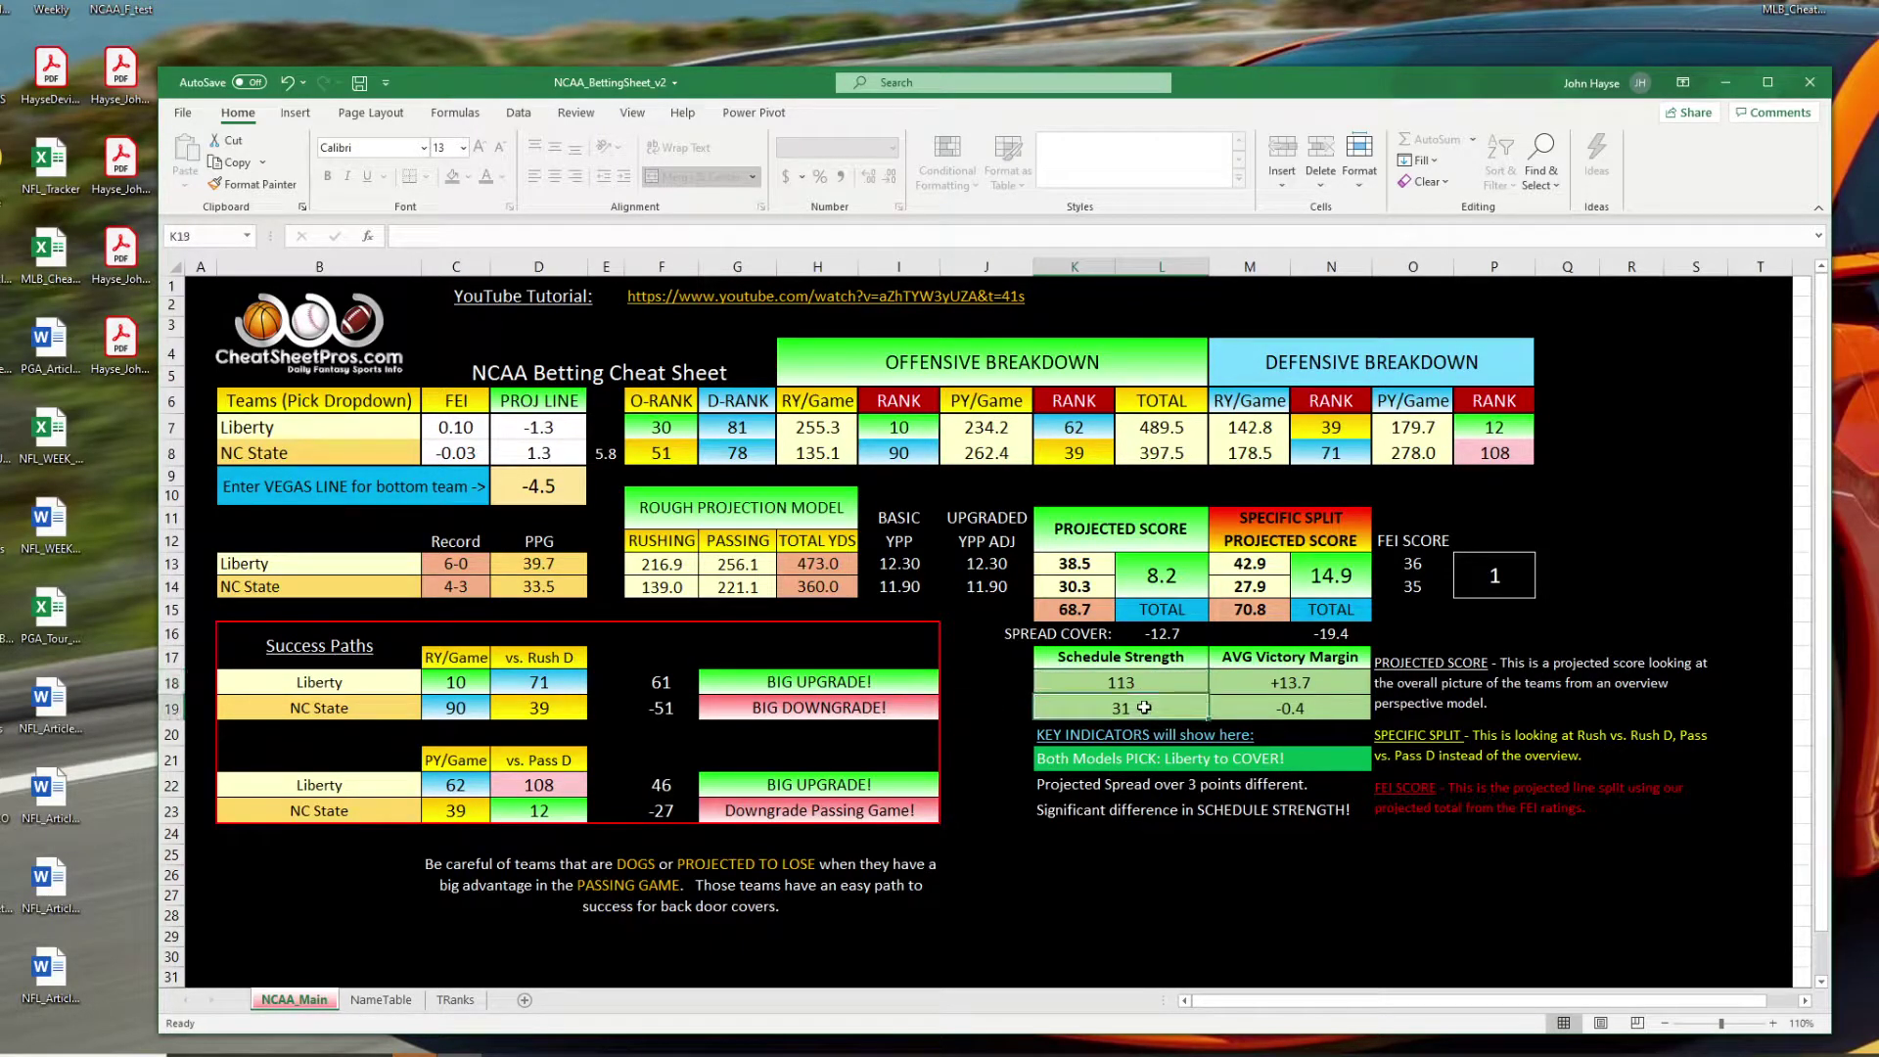
left_click(472, 810)
left_click(536, 815)
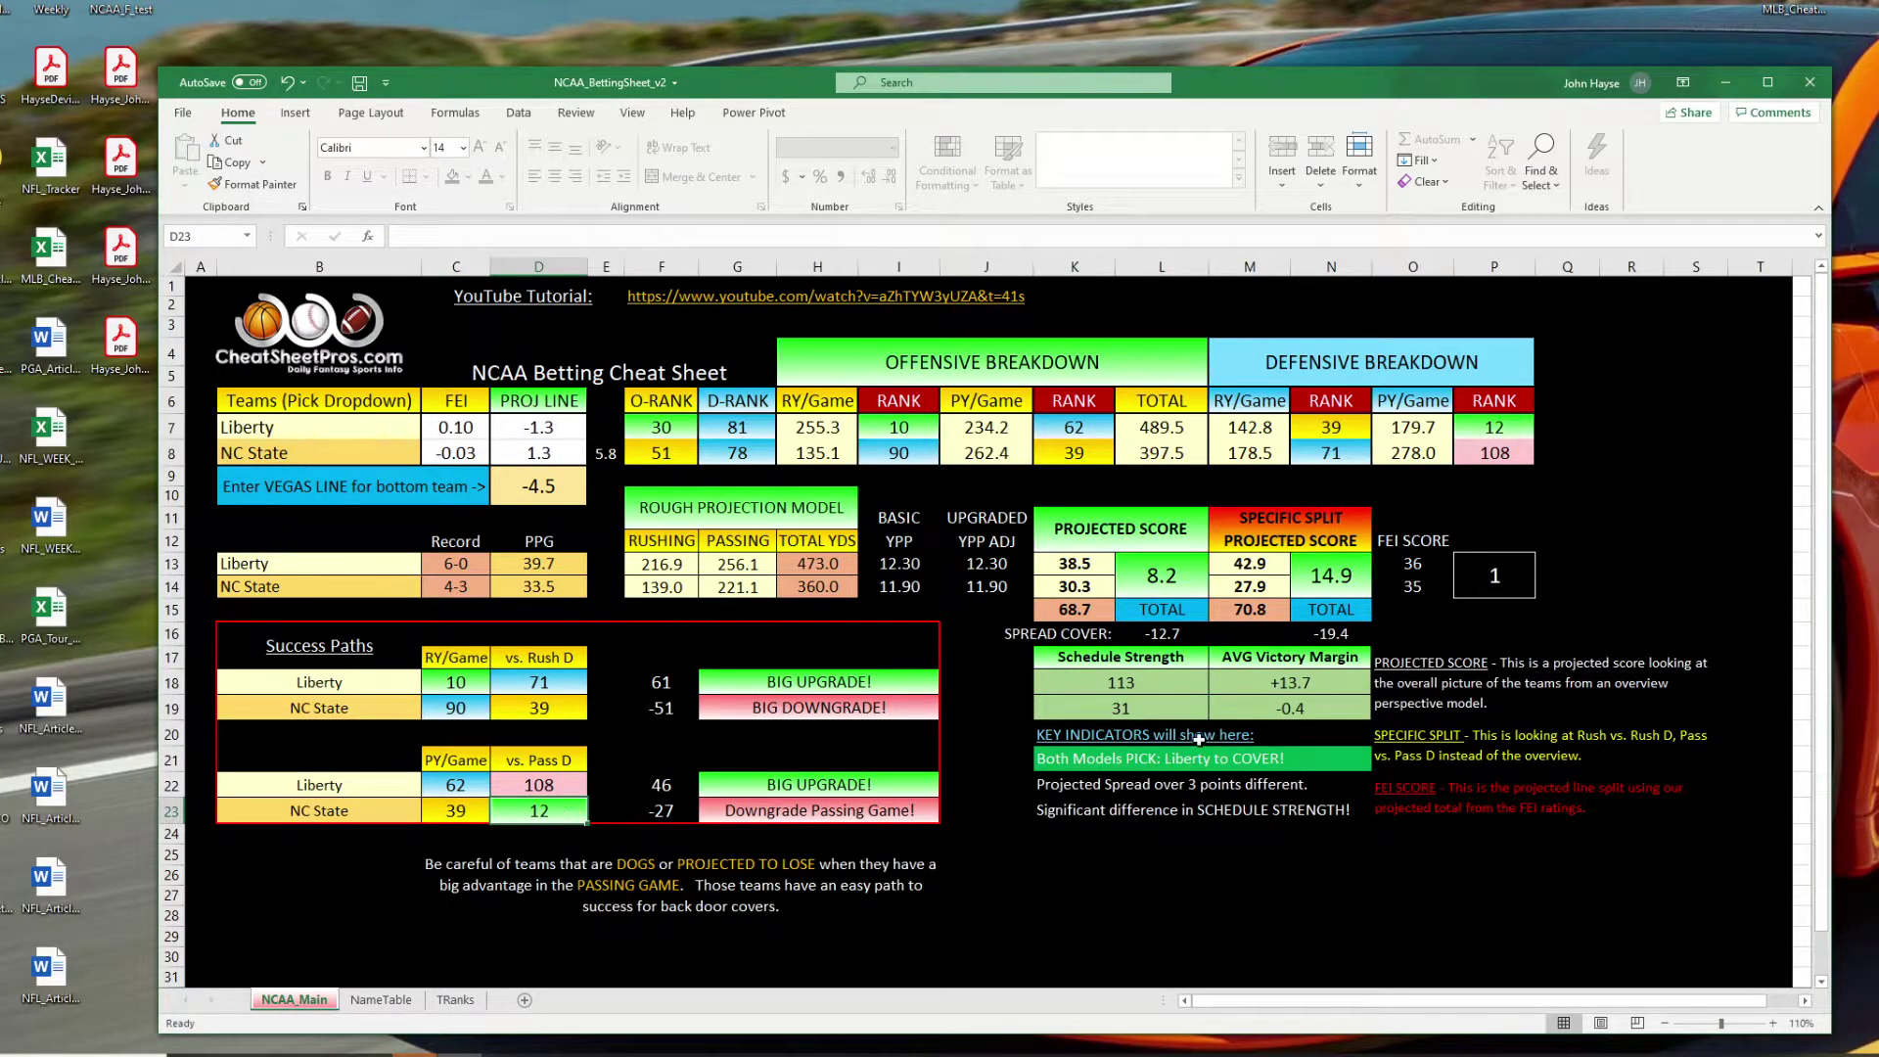
left_click_drag(1160, 685, 1155, 709)
left_click(1156, 709)
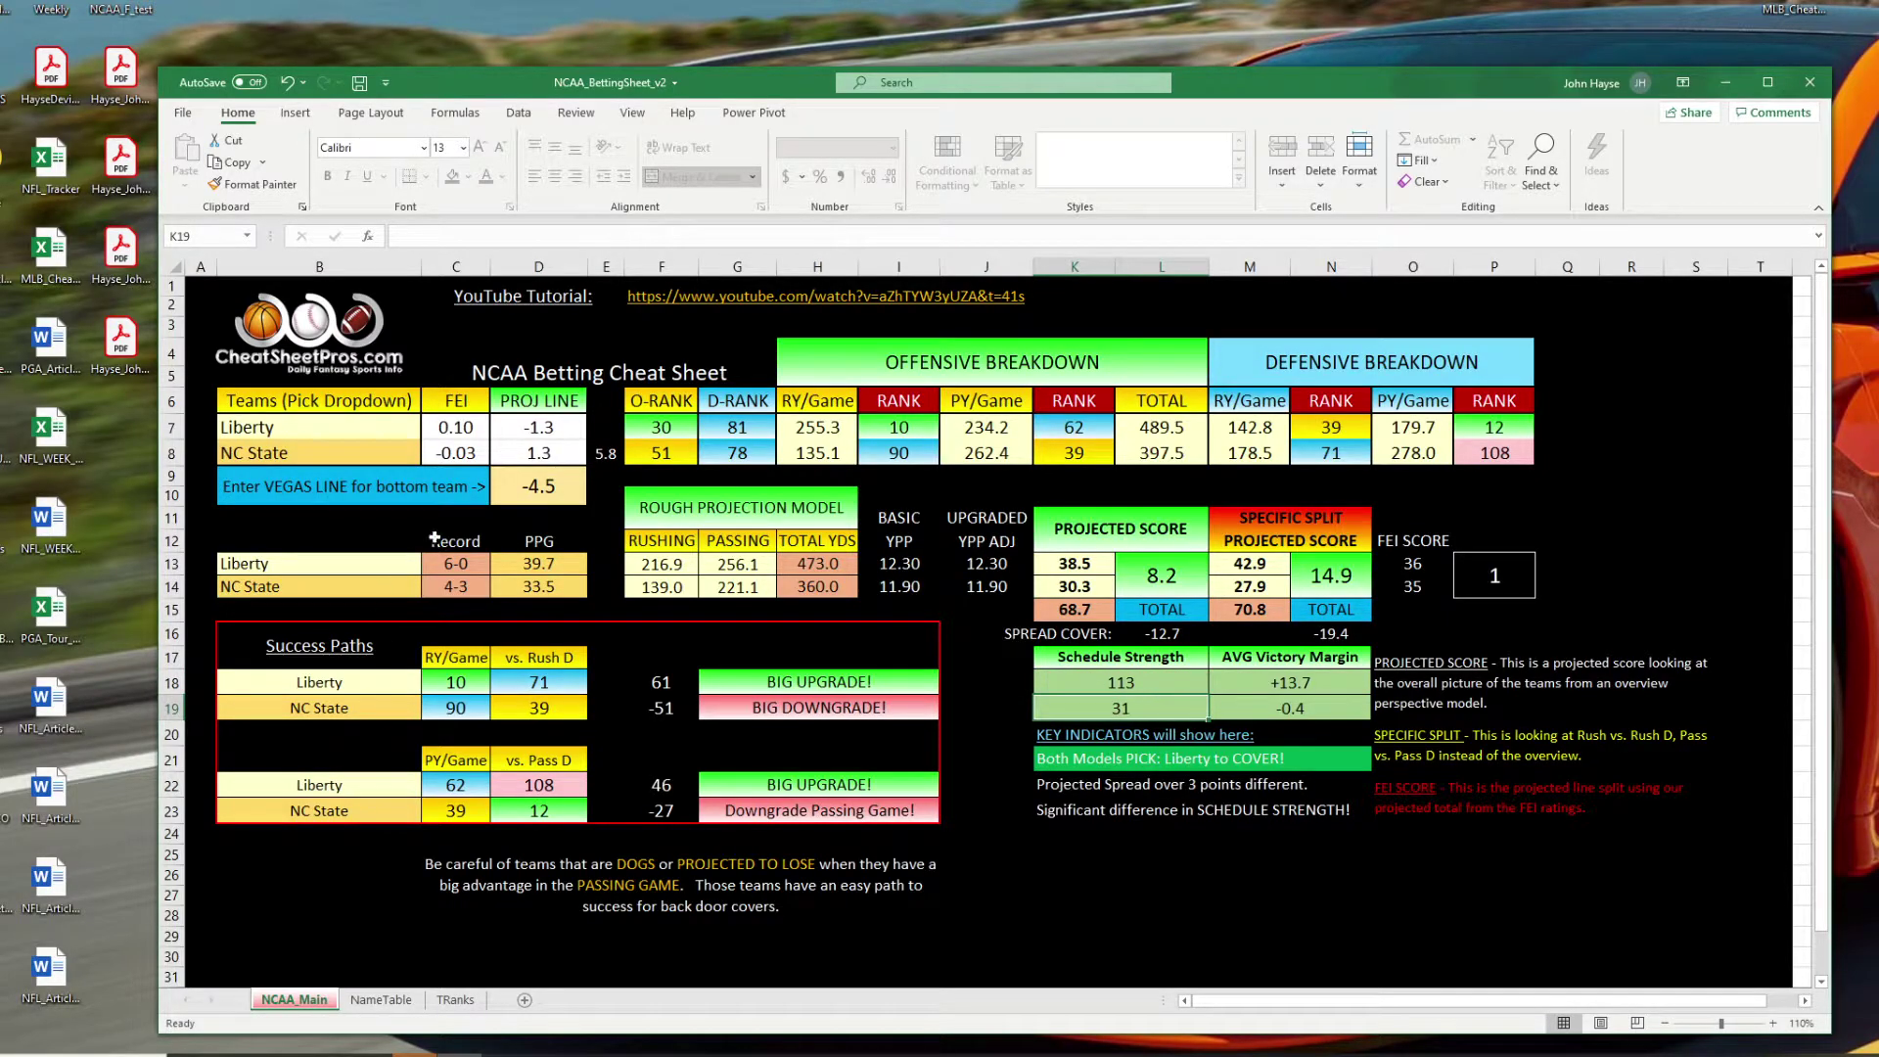
Compare the FEI-based projected lines of Liberty and NC State with the entered Vegas line.
left_click_drag(458, 406, 497, 458)
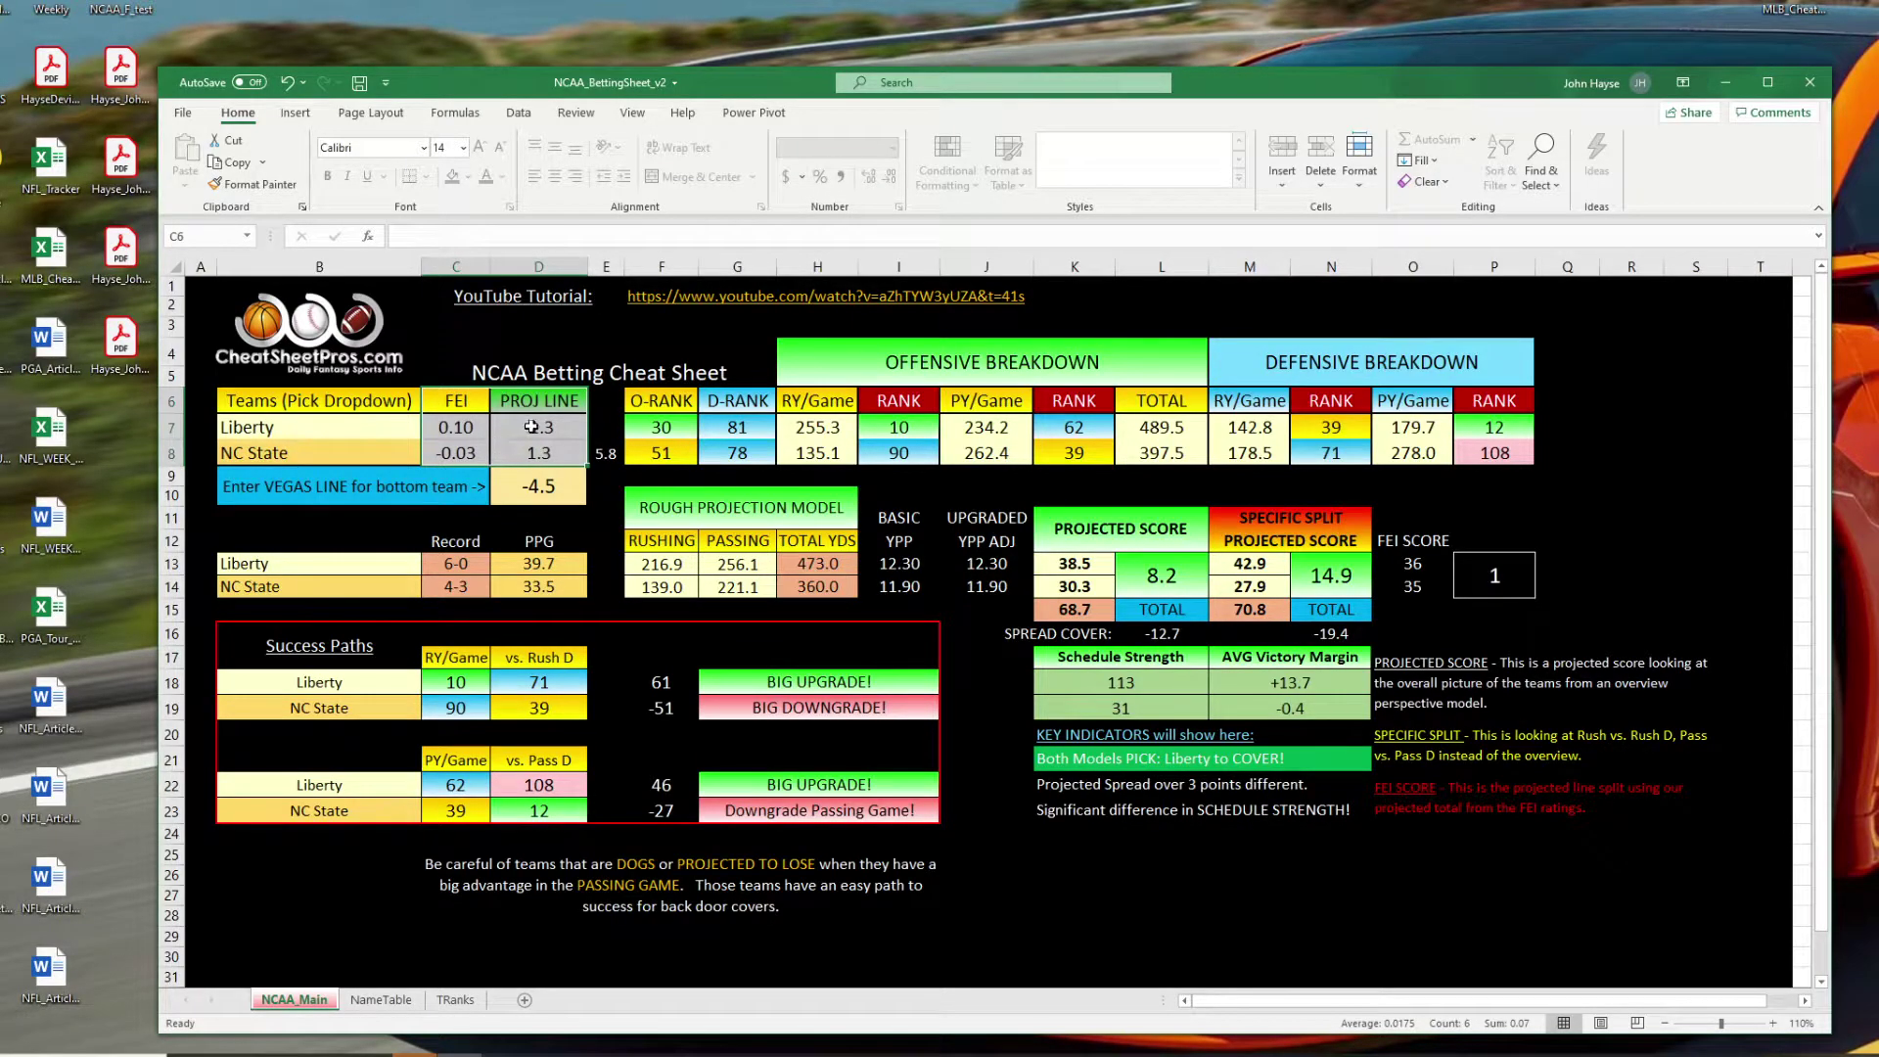
left_click(527, 429)
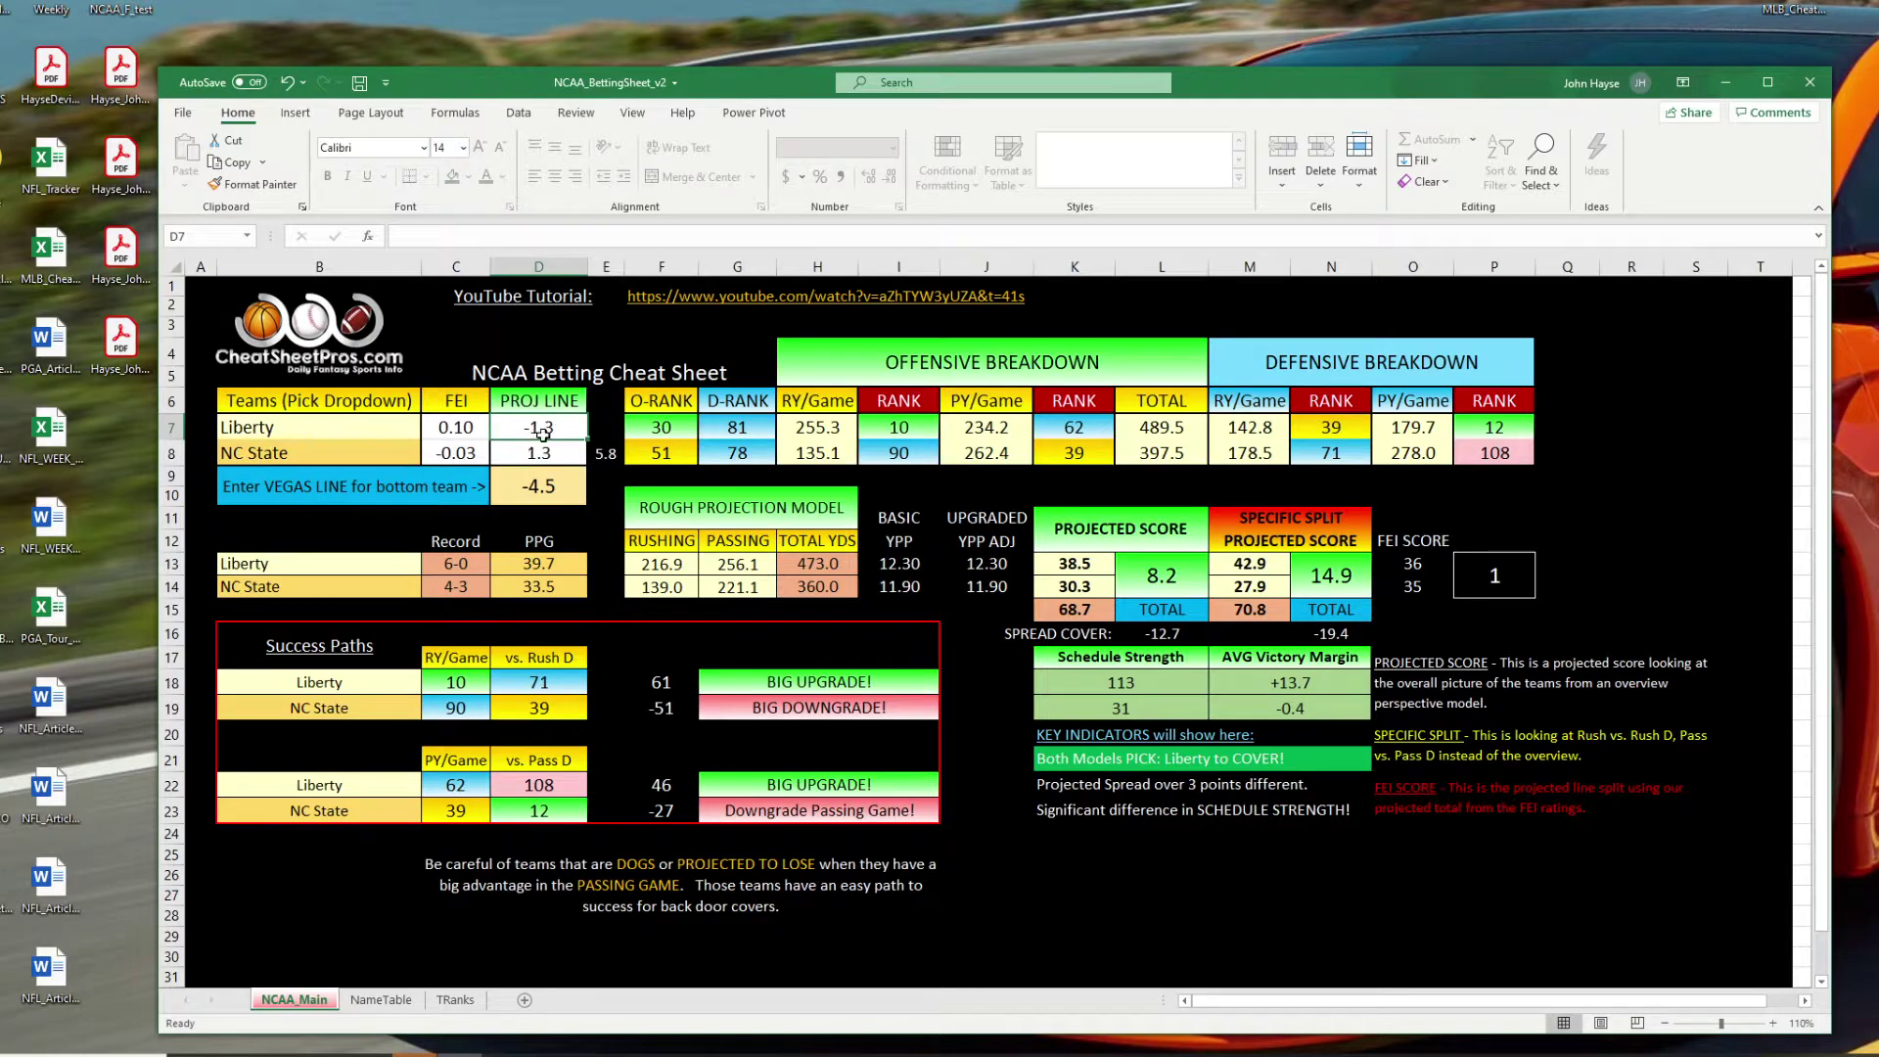
left_click(544, 497)
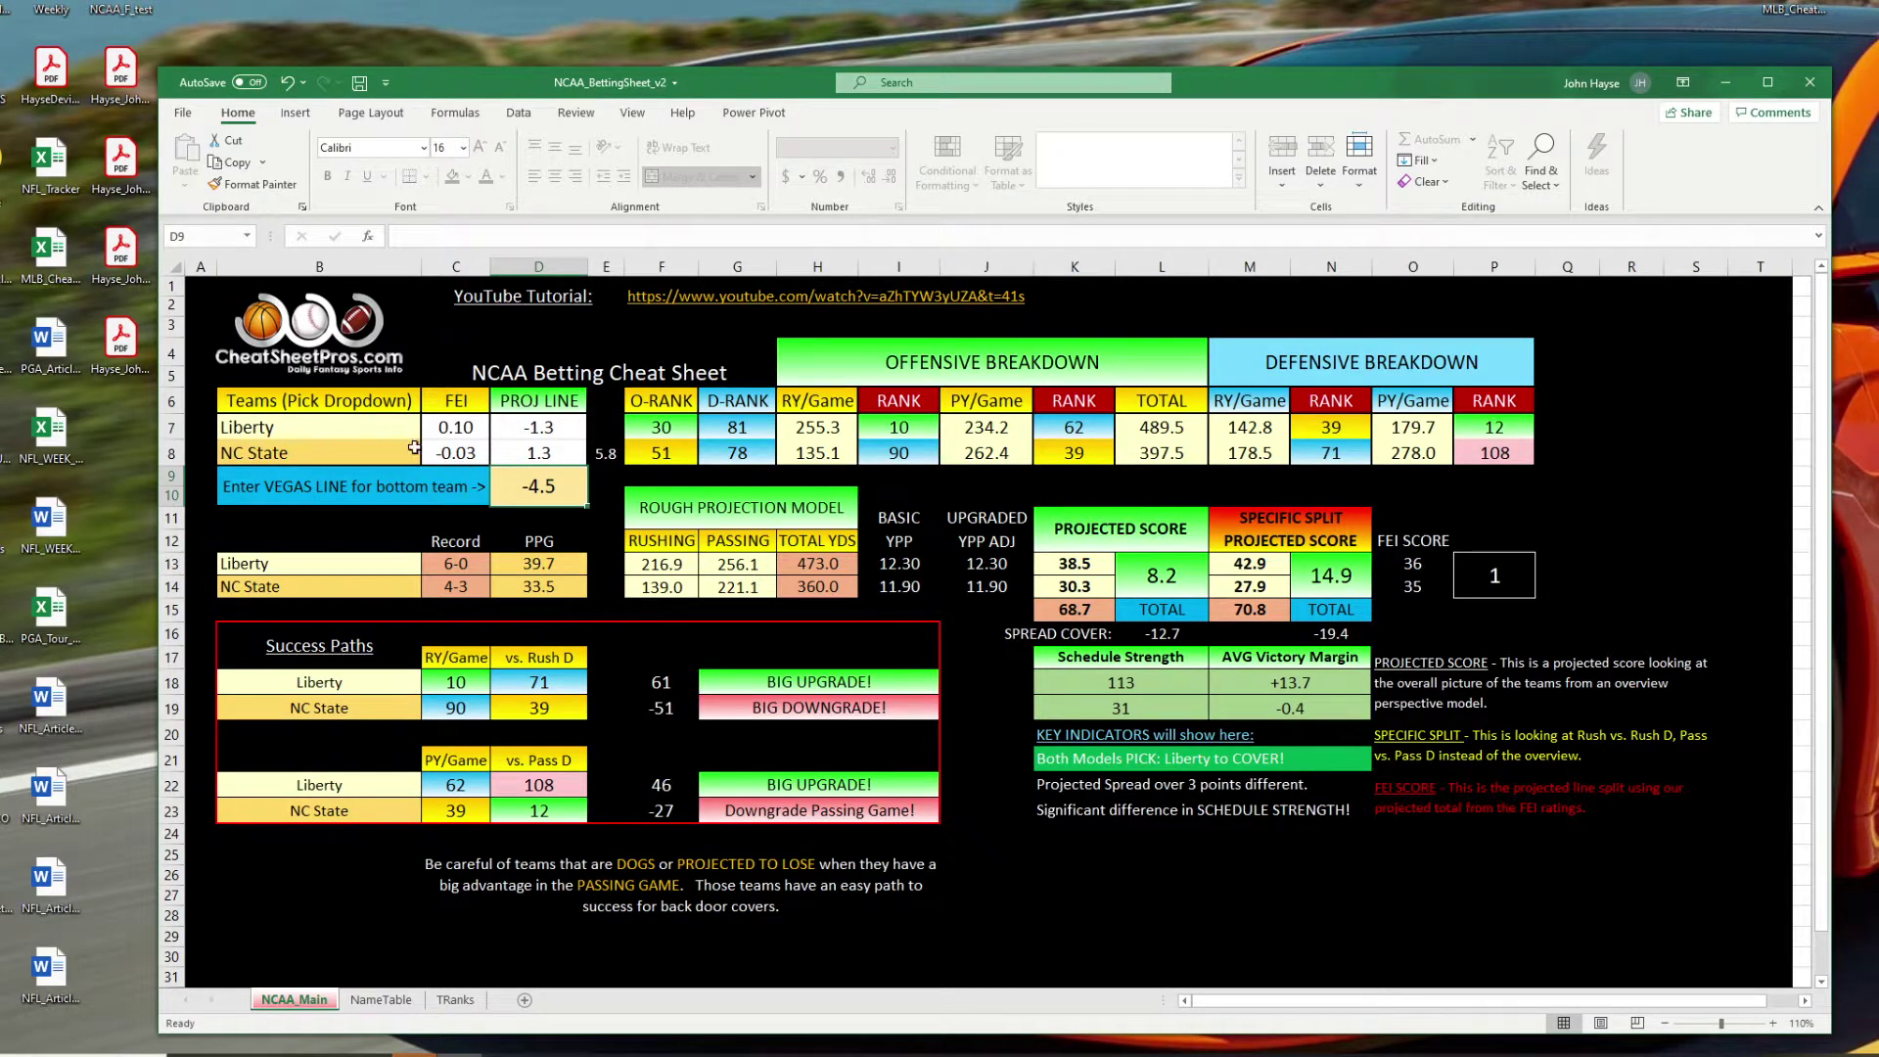
Change the matchup to Northern Illinois as the upper team and Ball State as the lower team.
left_click(369, 434)
type("Northern Illinois")
key("Return")
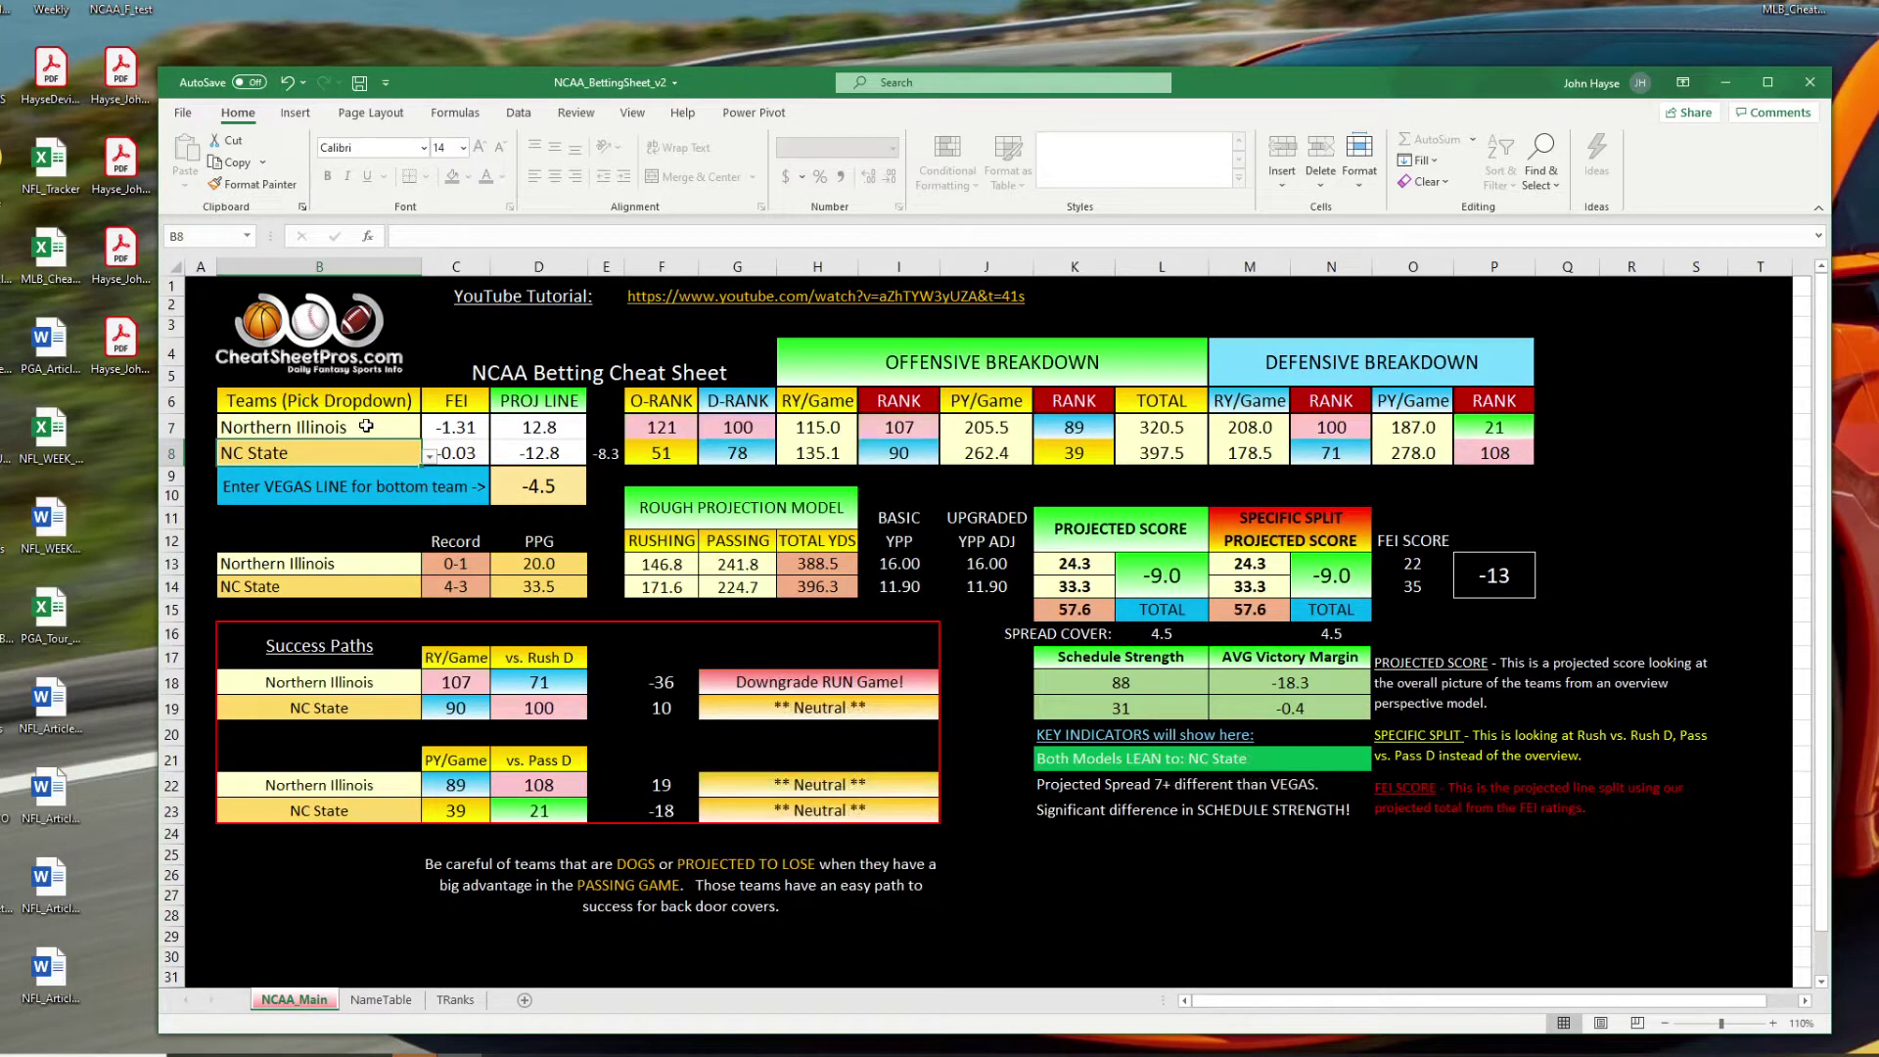
type("Ball State")
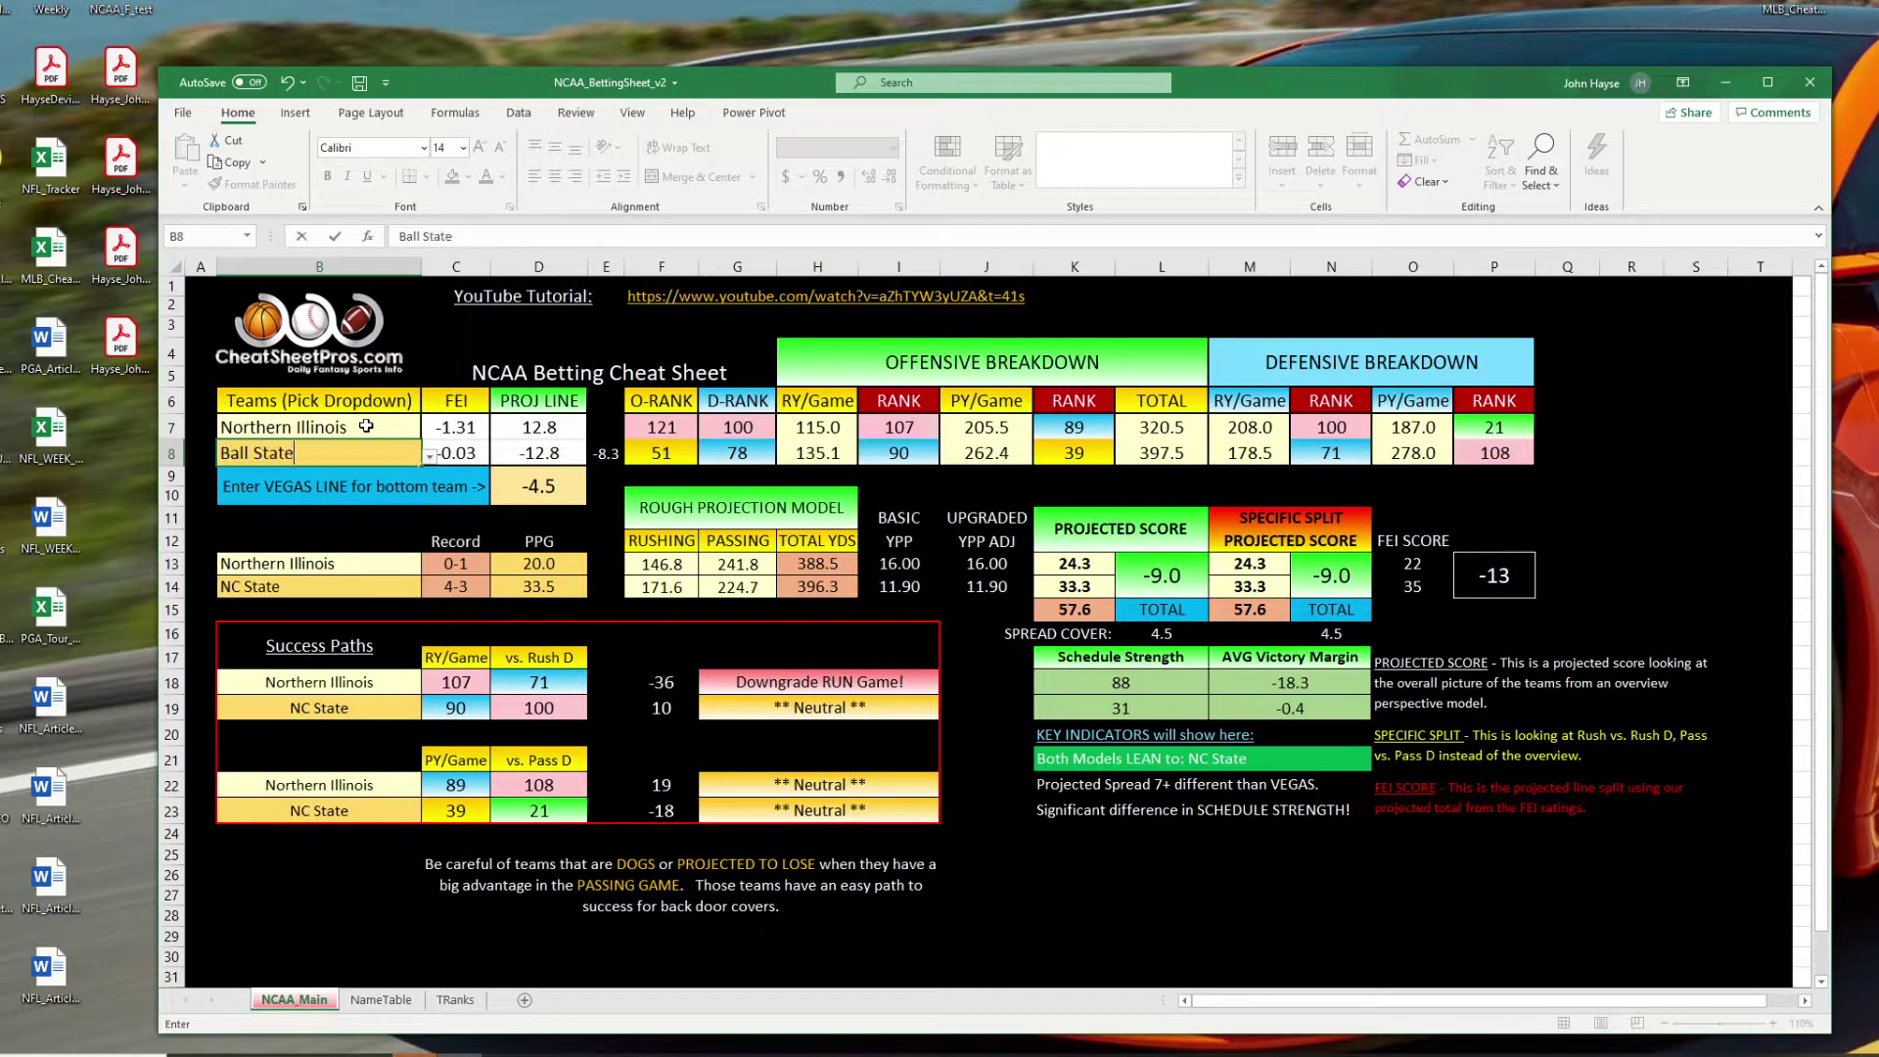
key("Return")
Set the Vegas line for Ball State to -14.5.
key("Tab")
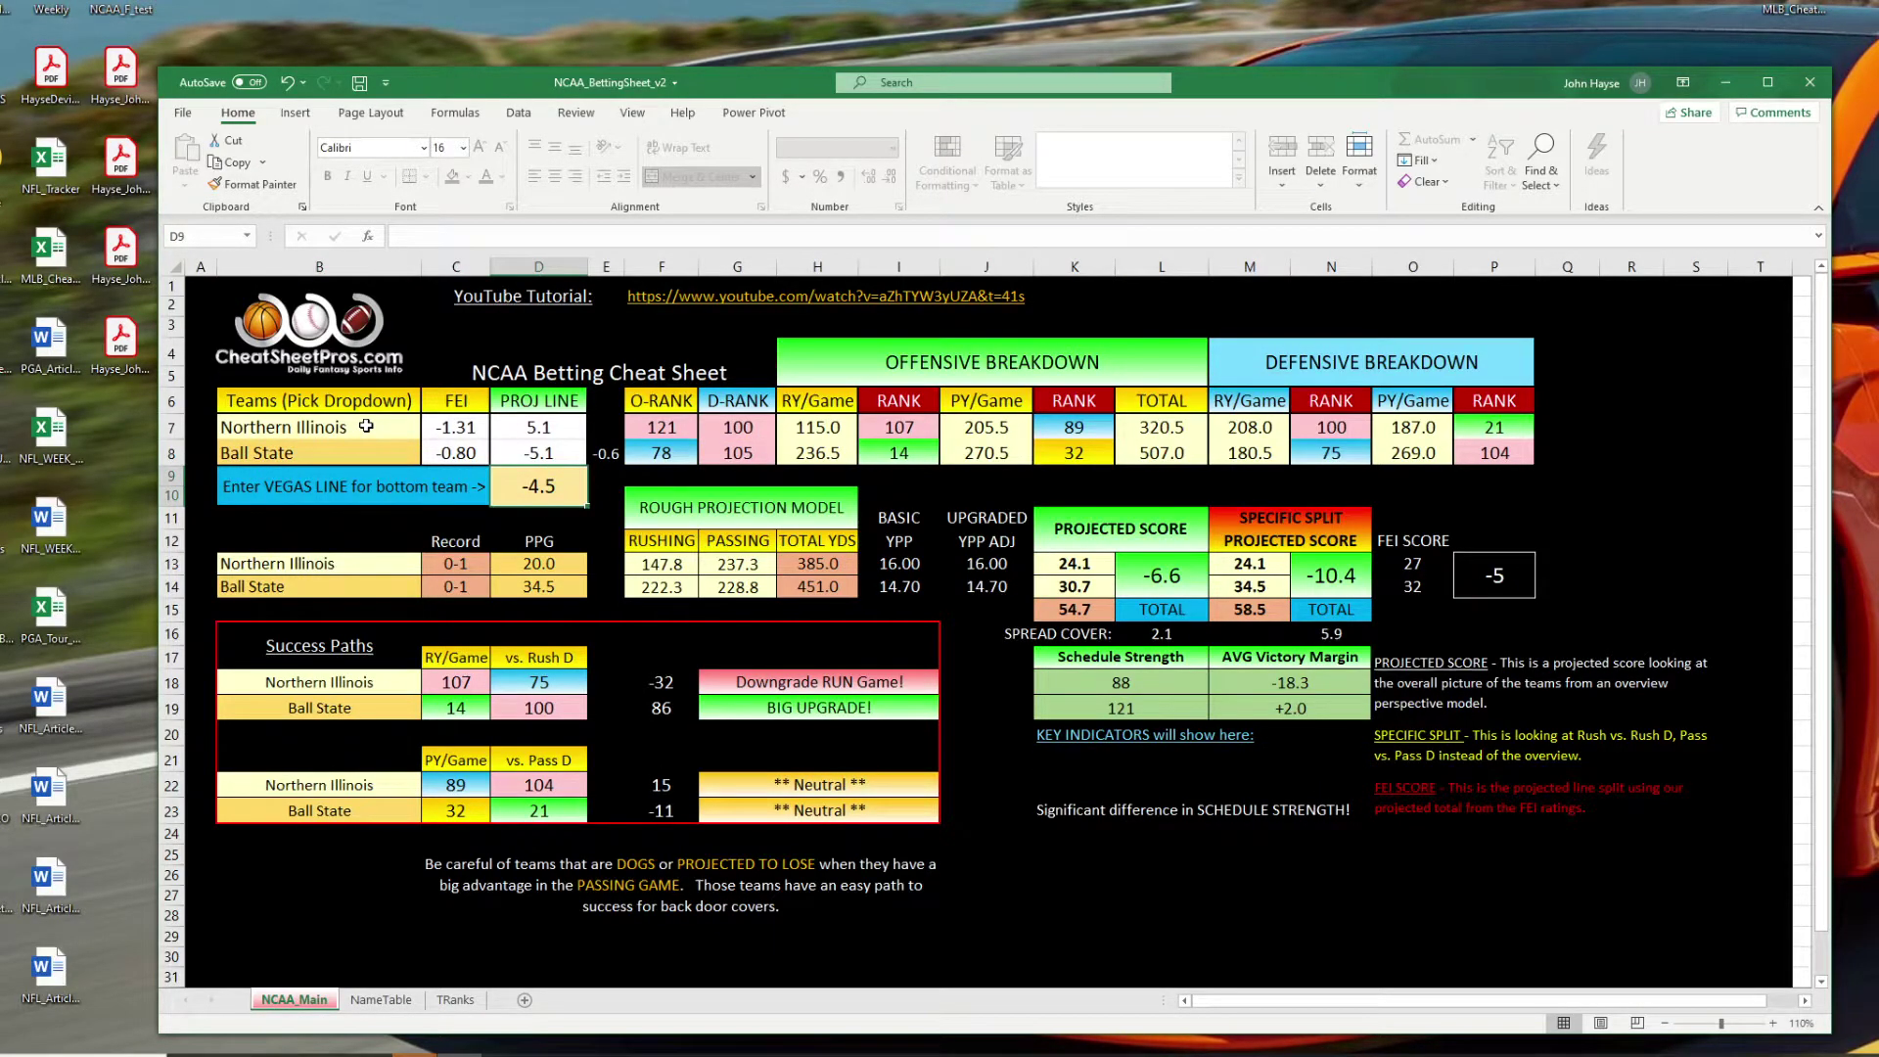
type("-14.5")
key("Return")
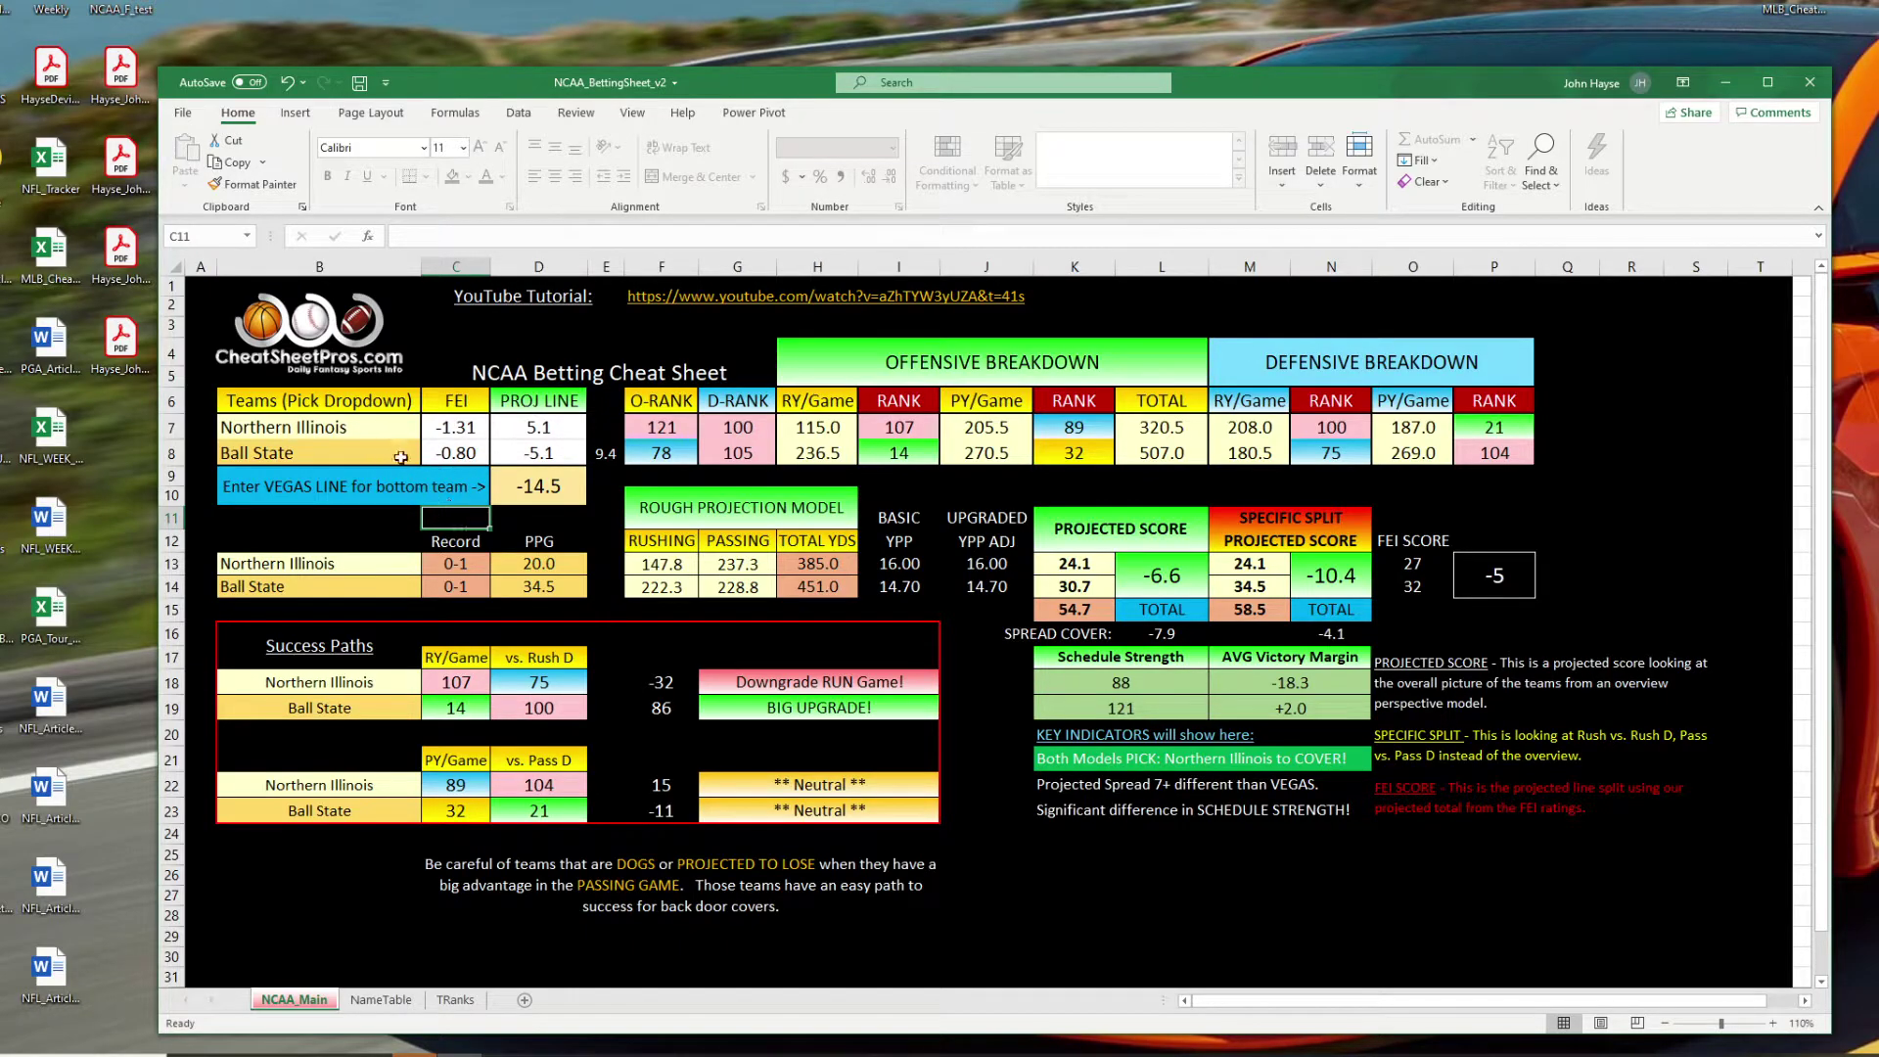
Compare Ball State's projected line with its Vegas line, and check both teams' O-RANK and D-RANK values.
left_click_drag(453, 405, 548, 460)
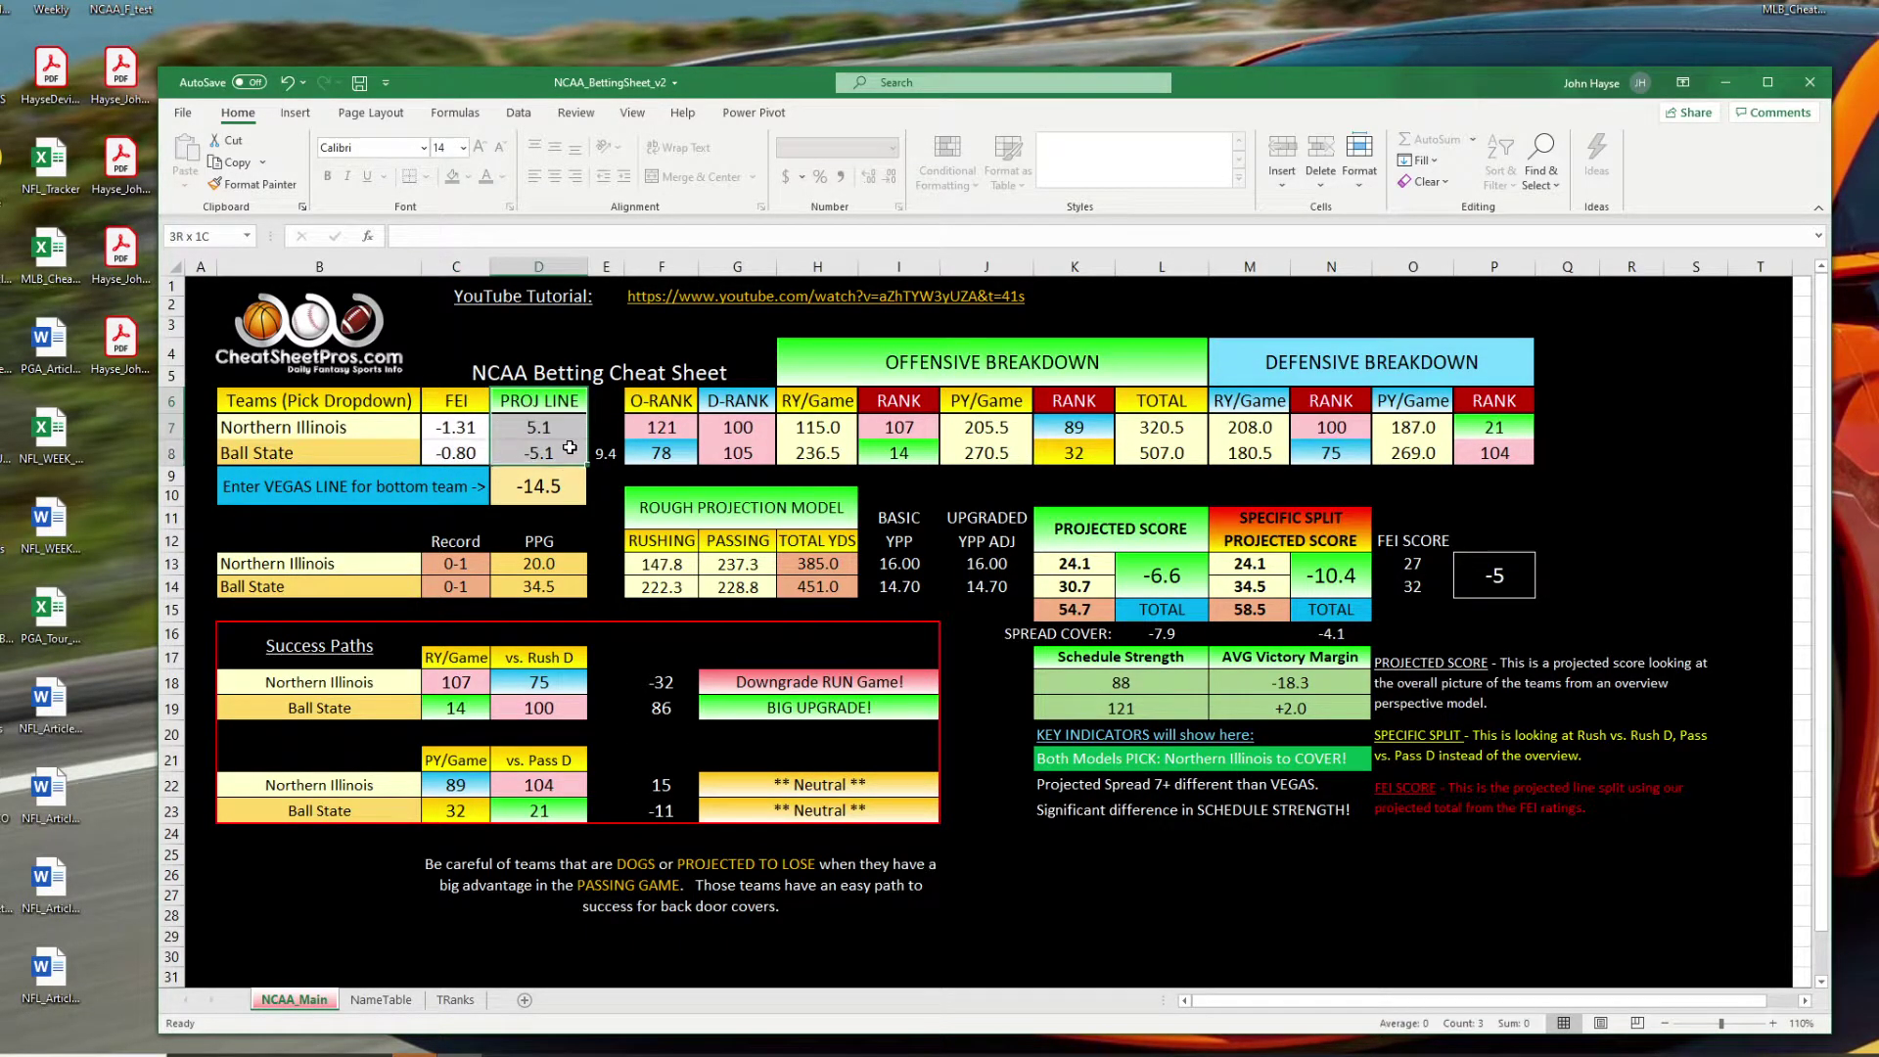
left_click(364, 460)
left_click(514, 455)
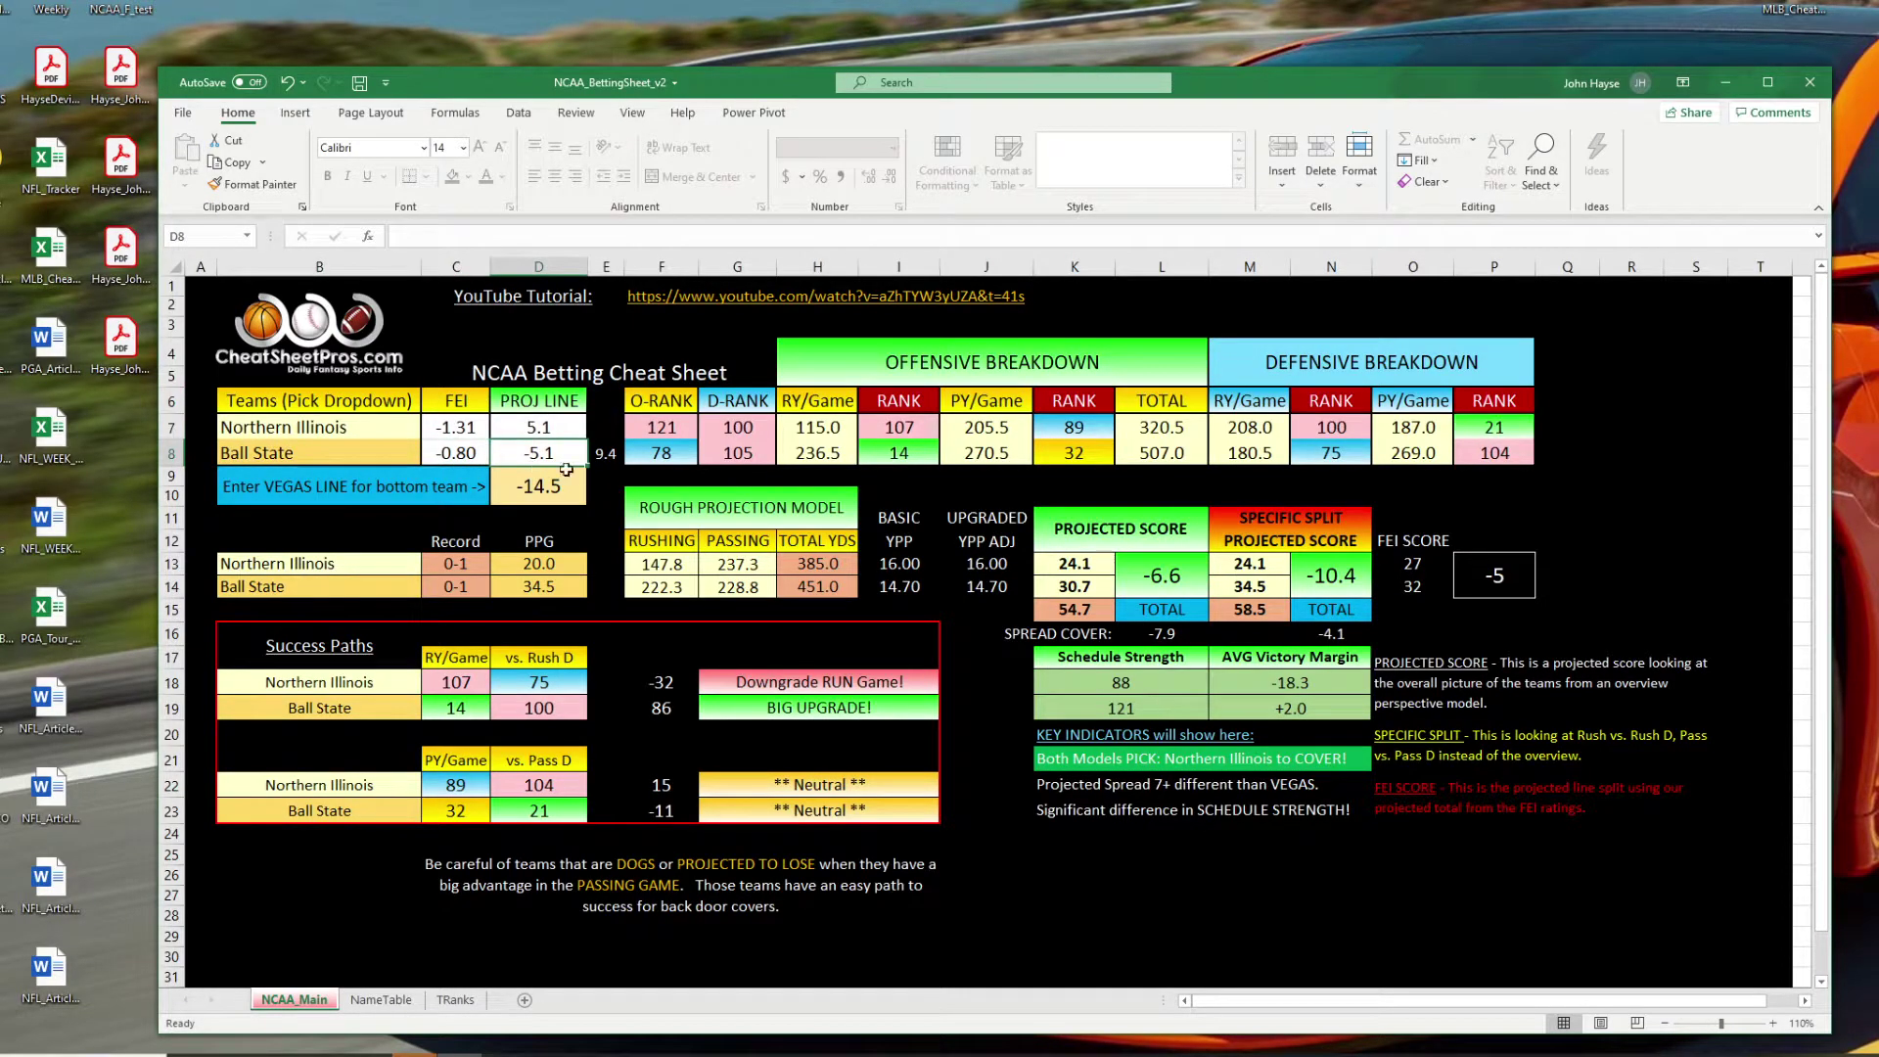
left_click(539, 489)
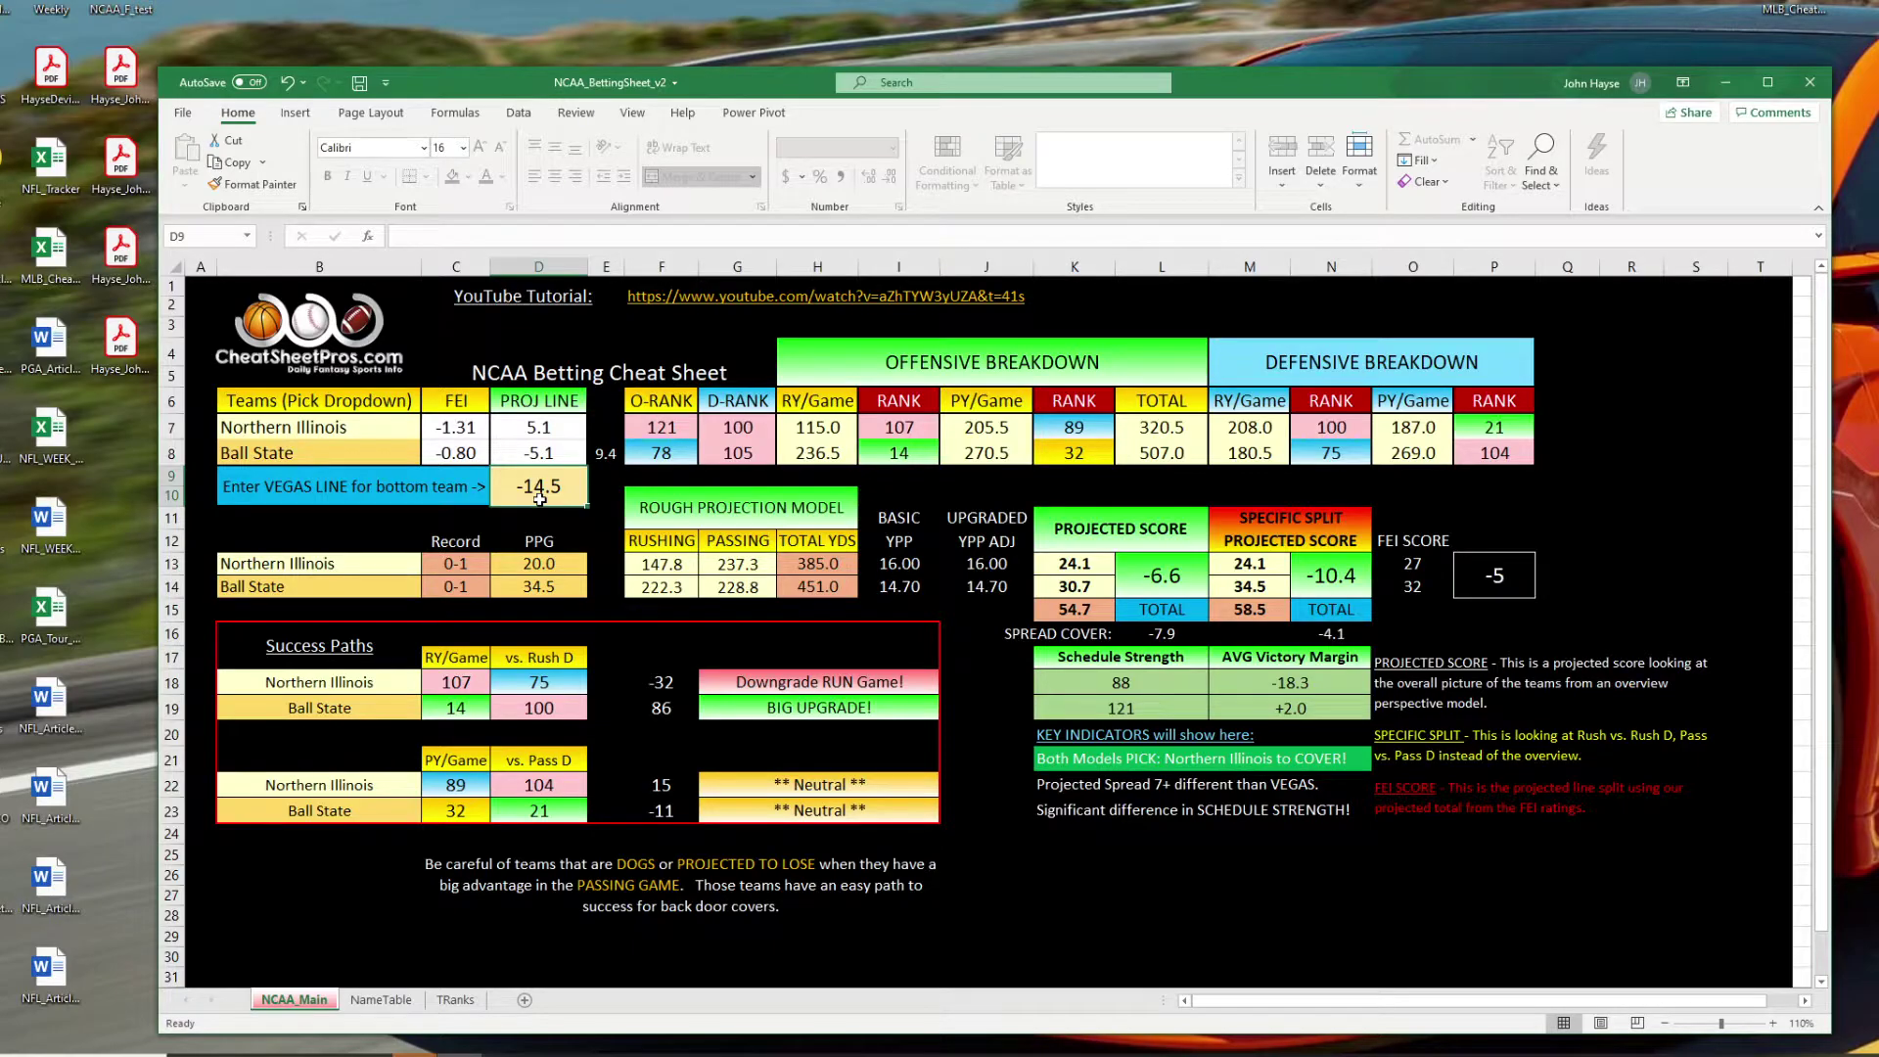
left_click(605, 455)
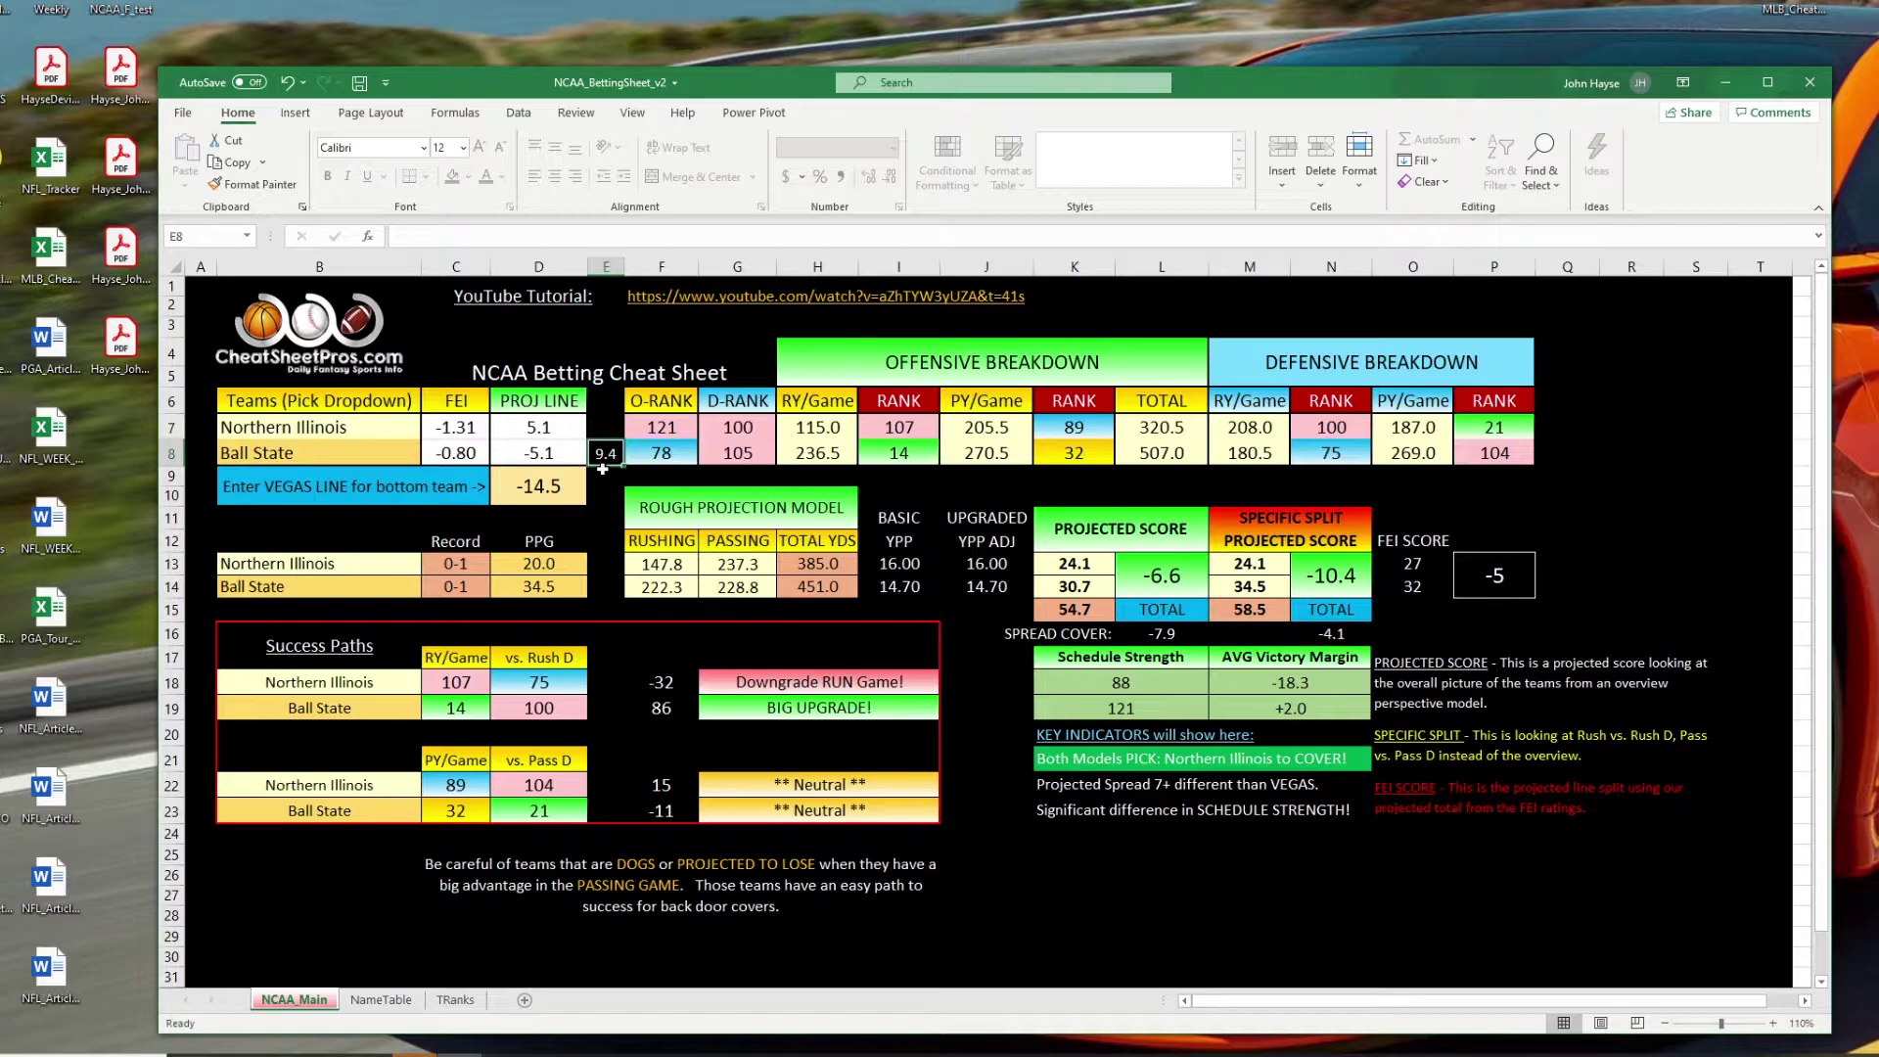
left_click(685, 452)
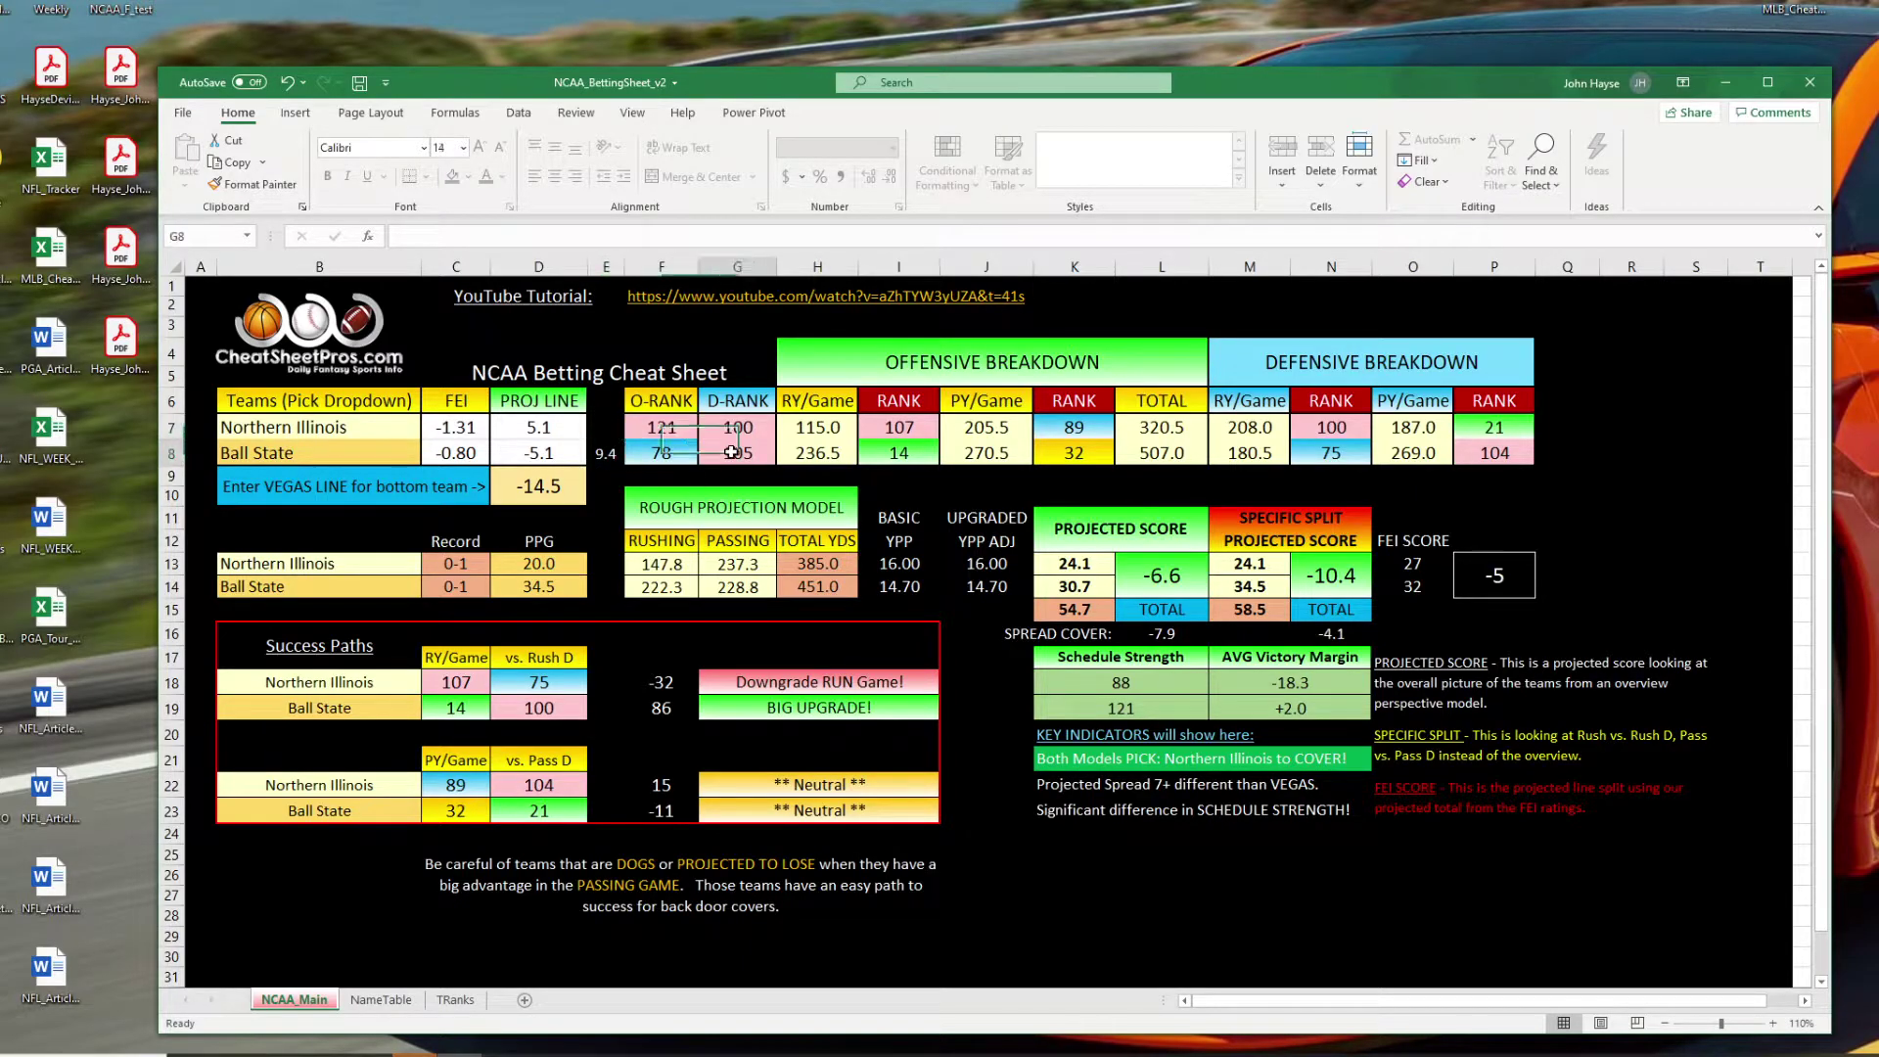
left_click(731, 425)
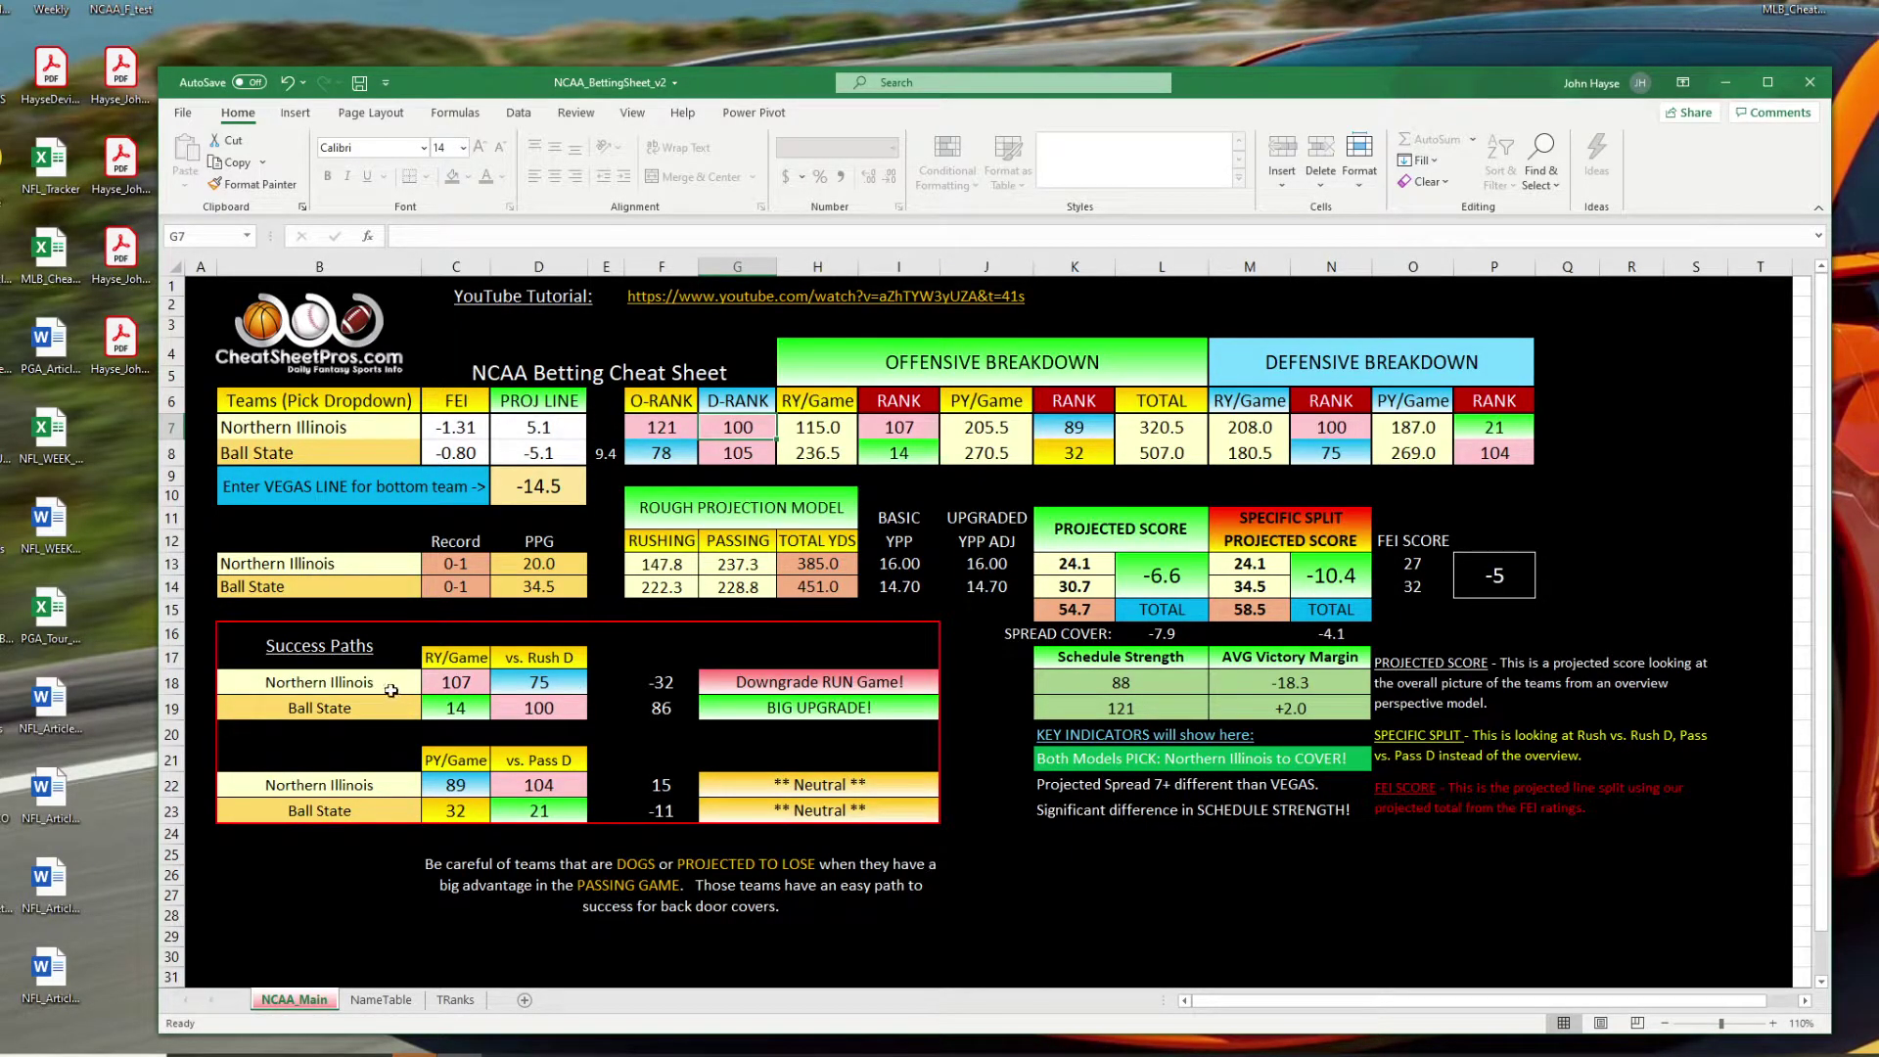
Examine Northern Illinois's rushing and passing matchup ranks in the Success Paths section.
left_click(468, 687)
left_click(537, 691)
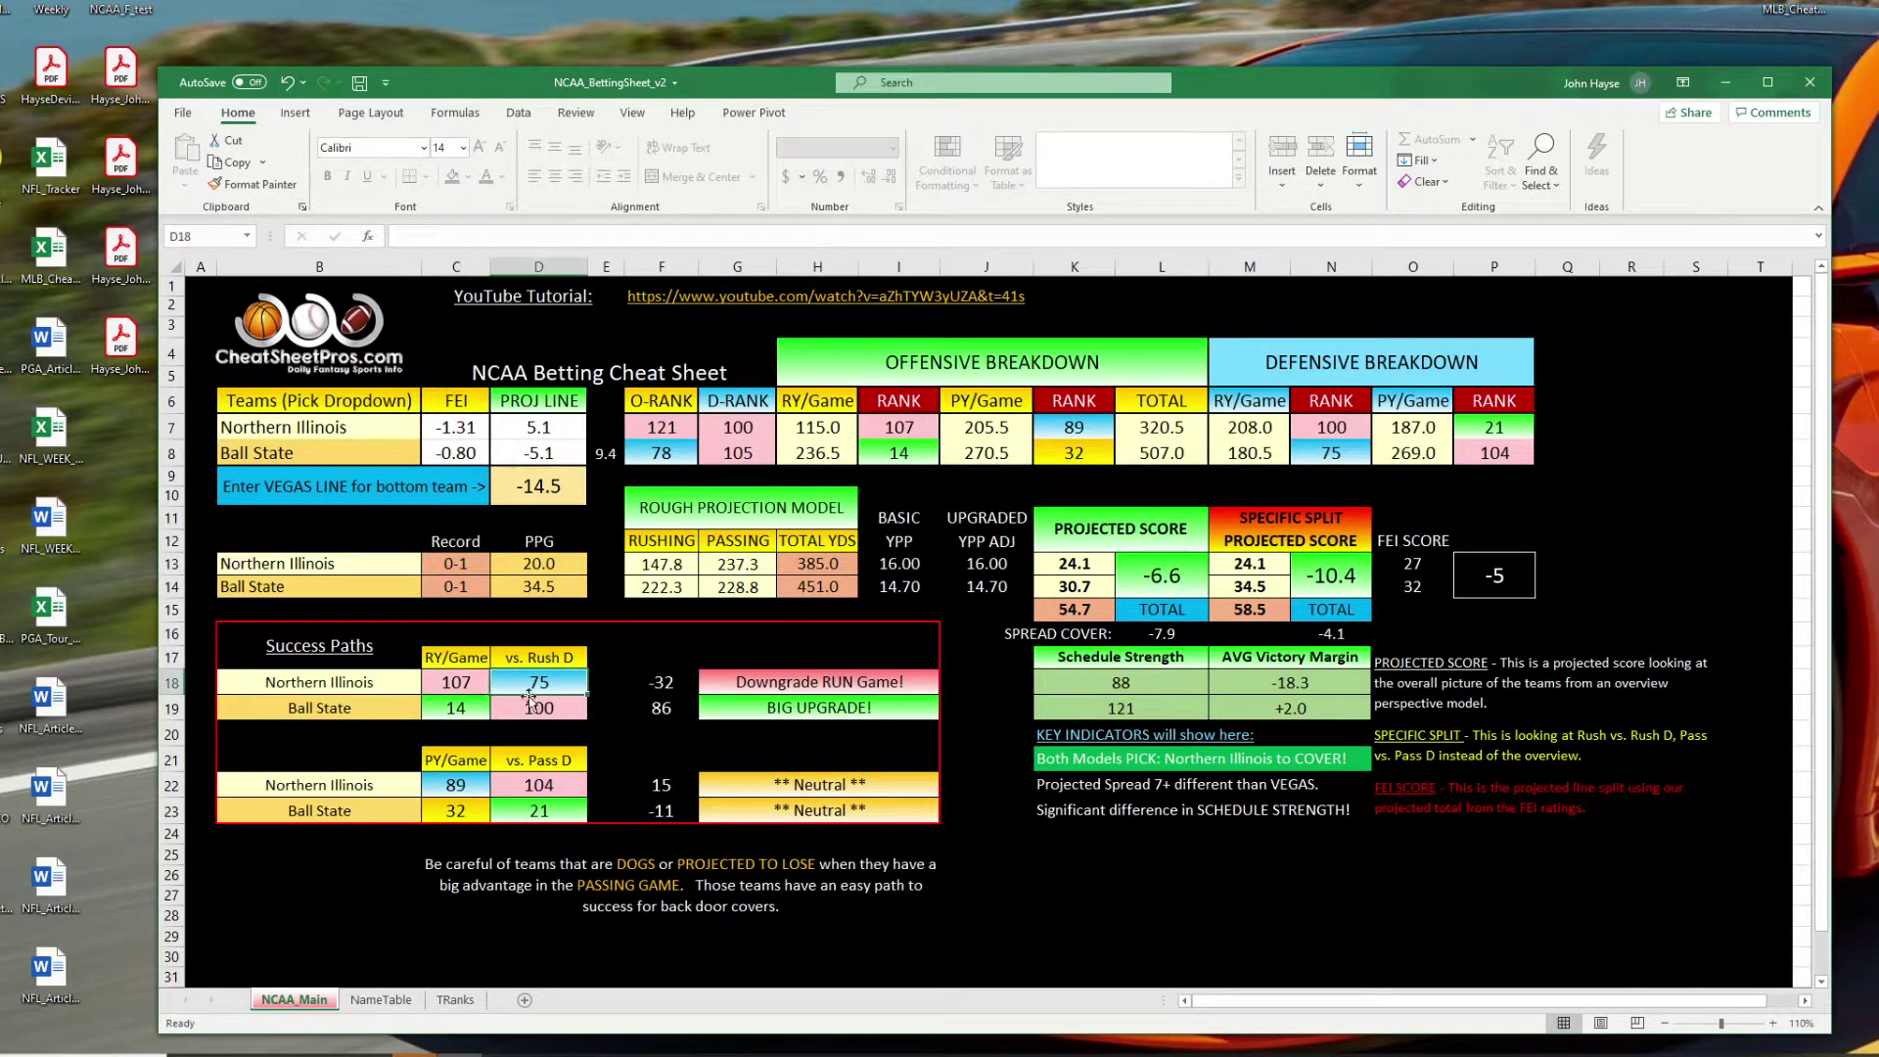
left_click(501, 786)
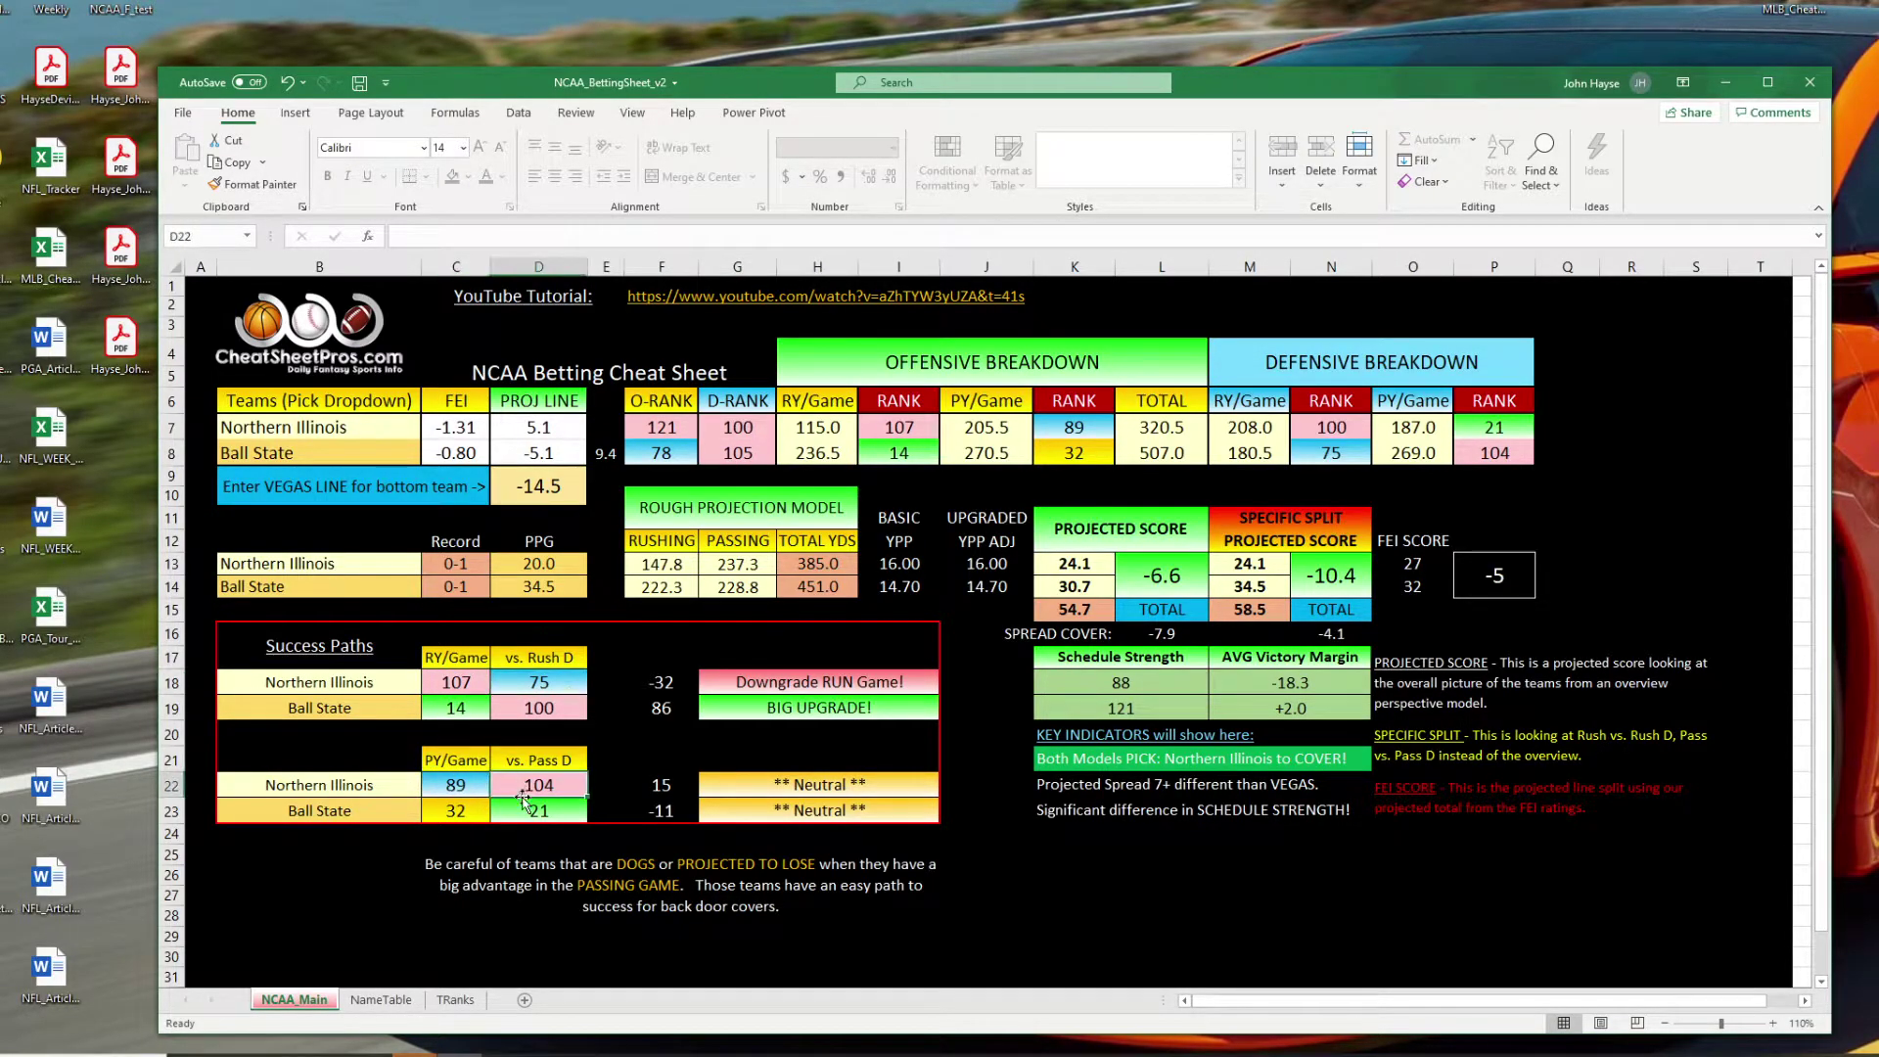
Examine Ball State's rushing and passing matchup ranks, and review the whole Success Paths section.
left_click(473, 712)
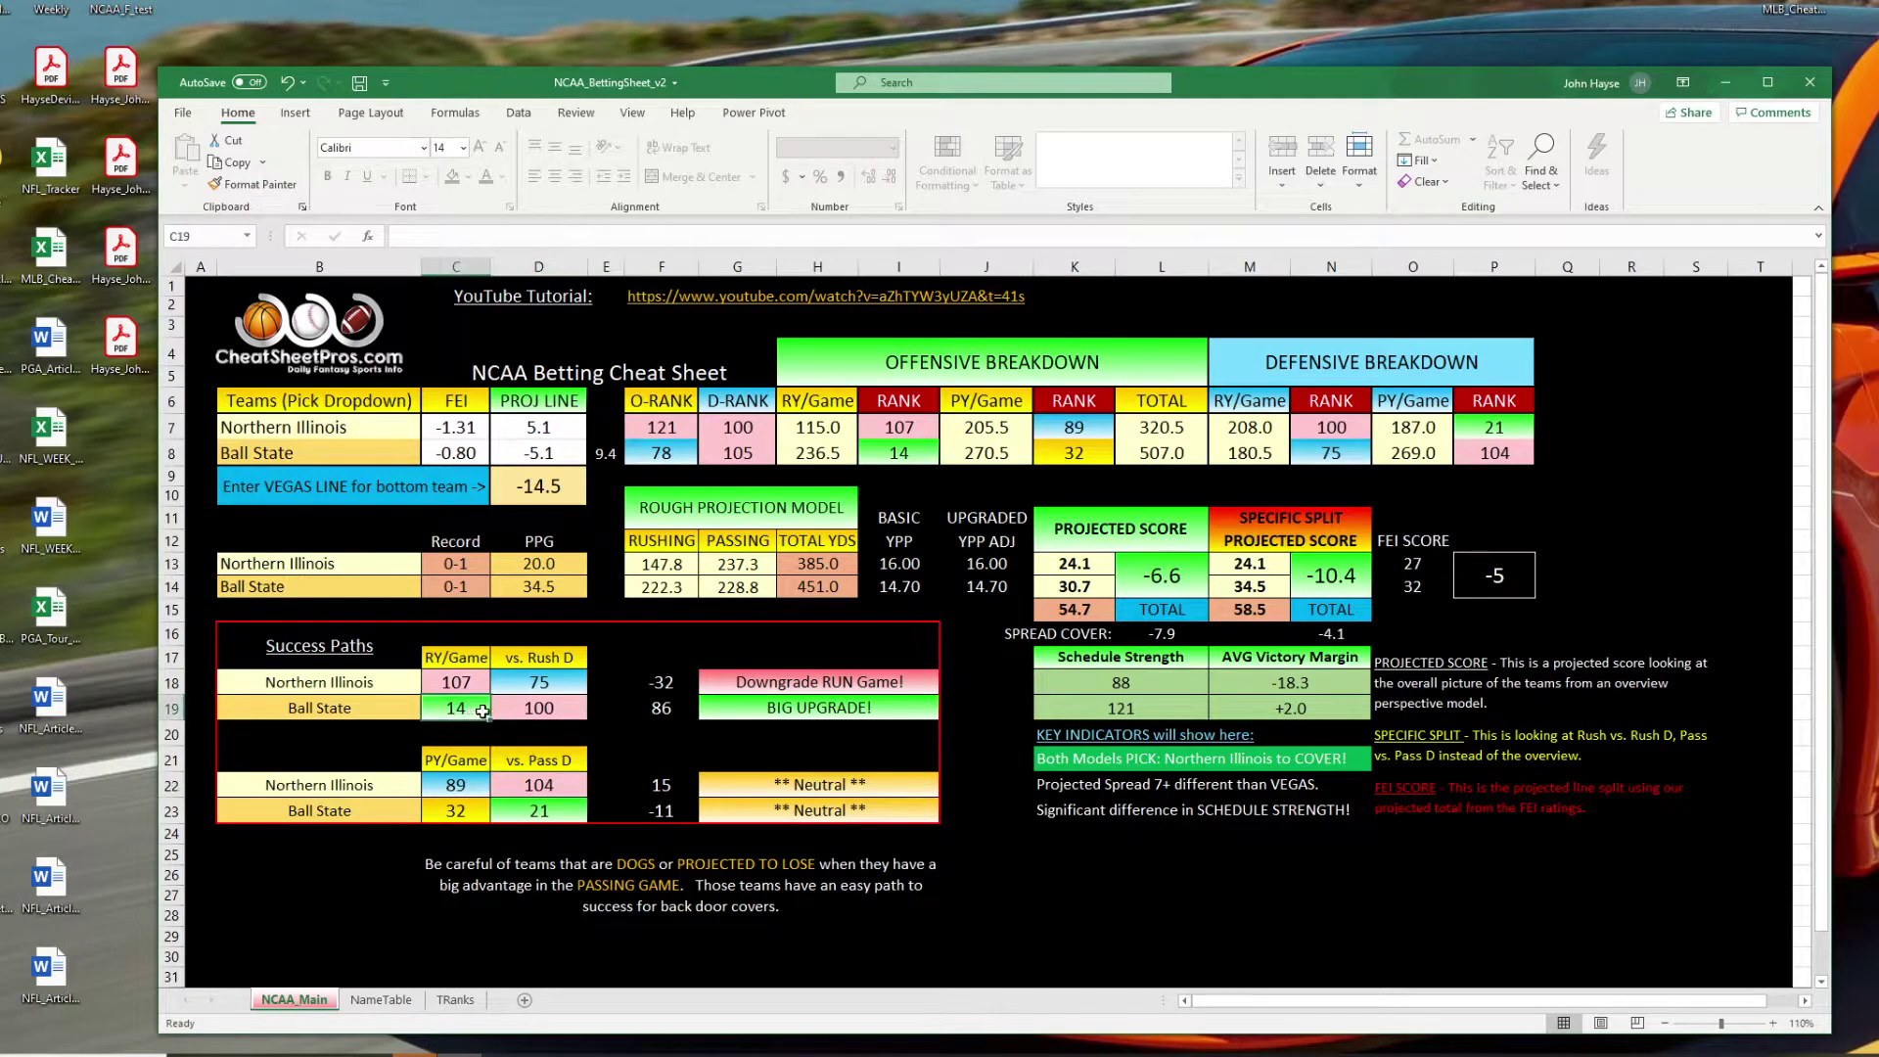
left_click(516, 708)
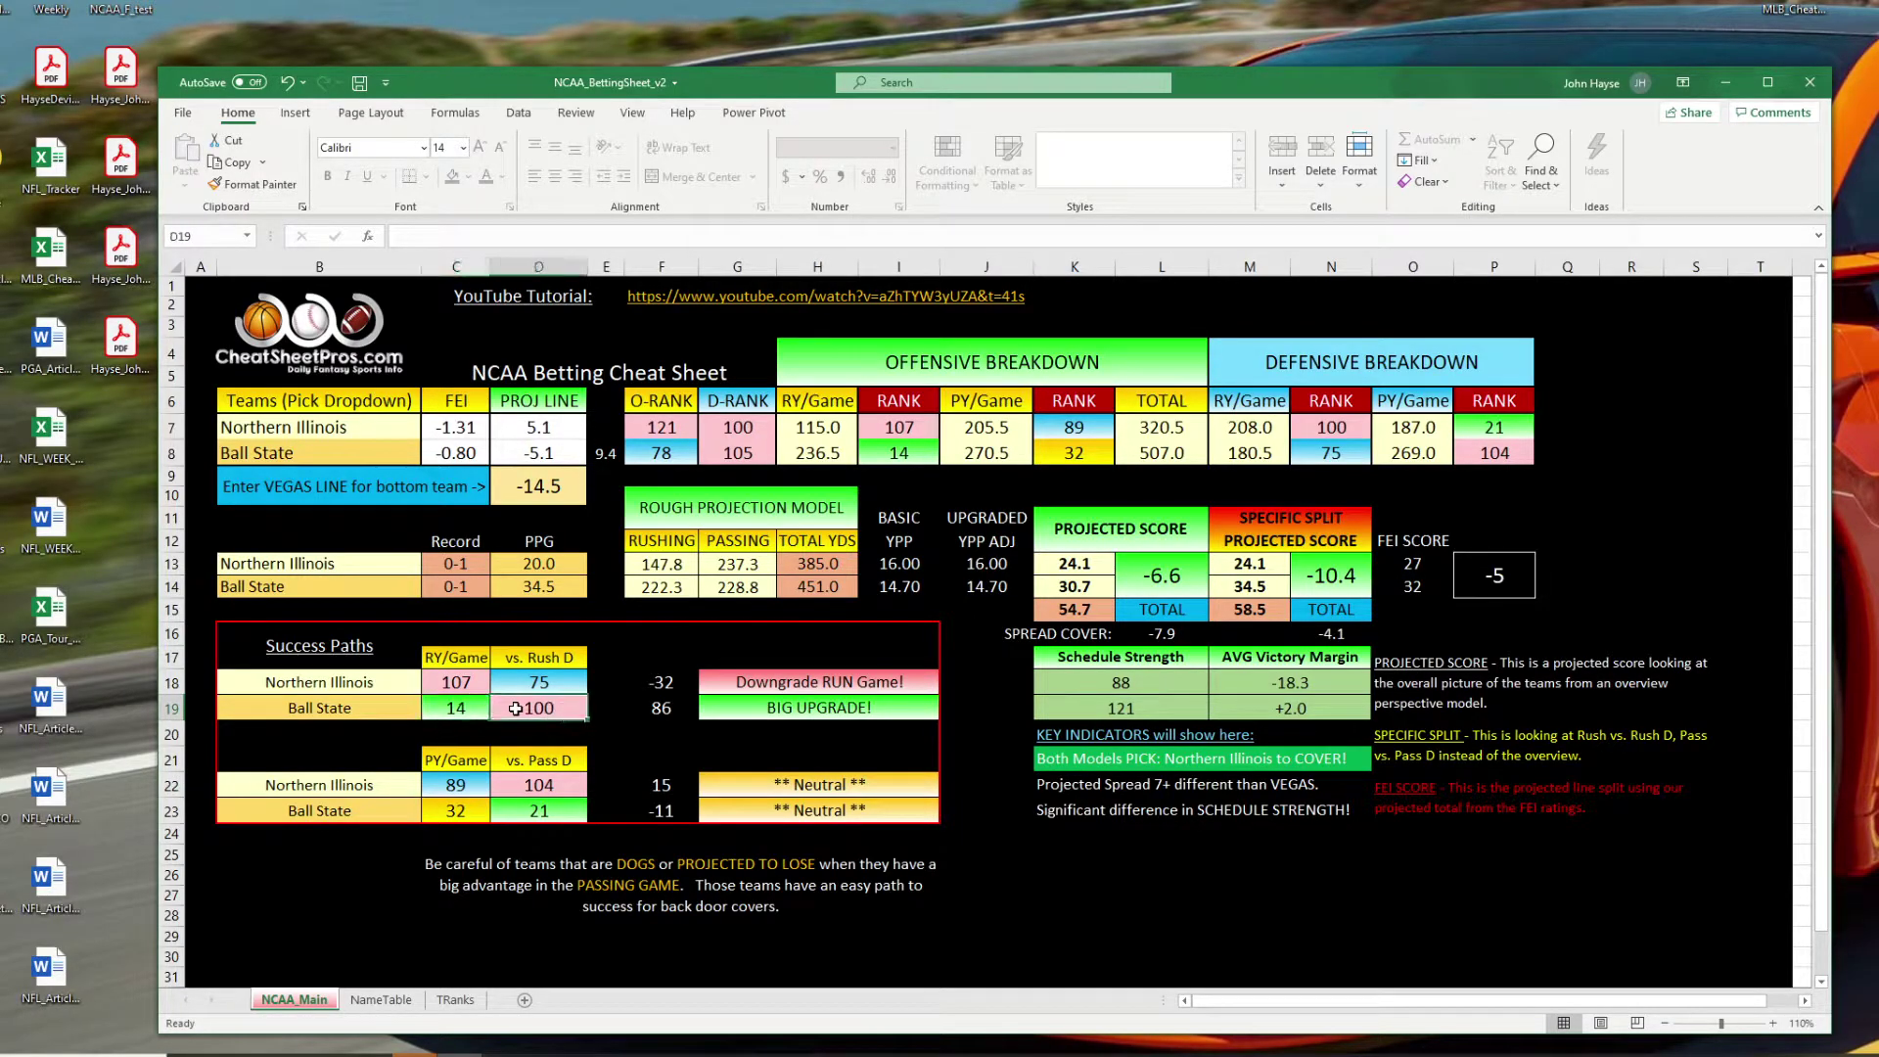
left_click(476, 816)
left_click(506, 815)
left_click(474, 812)
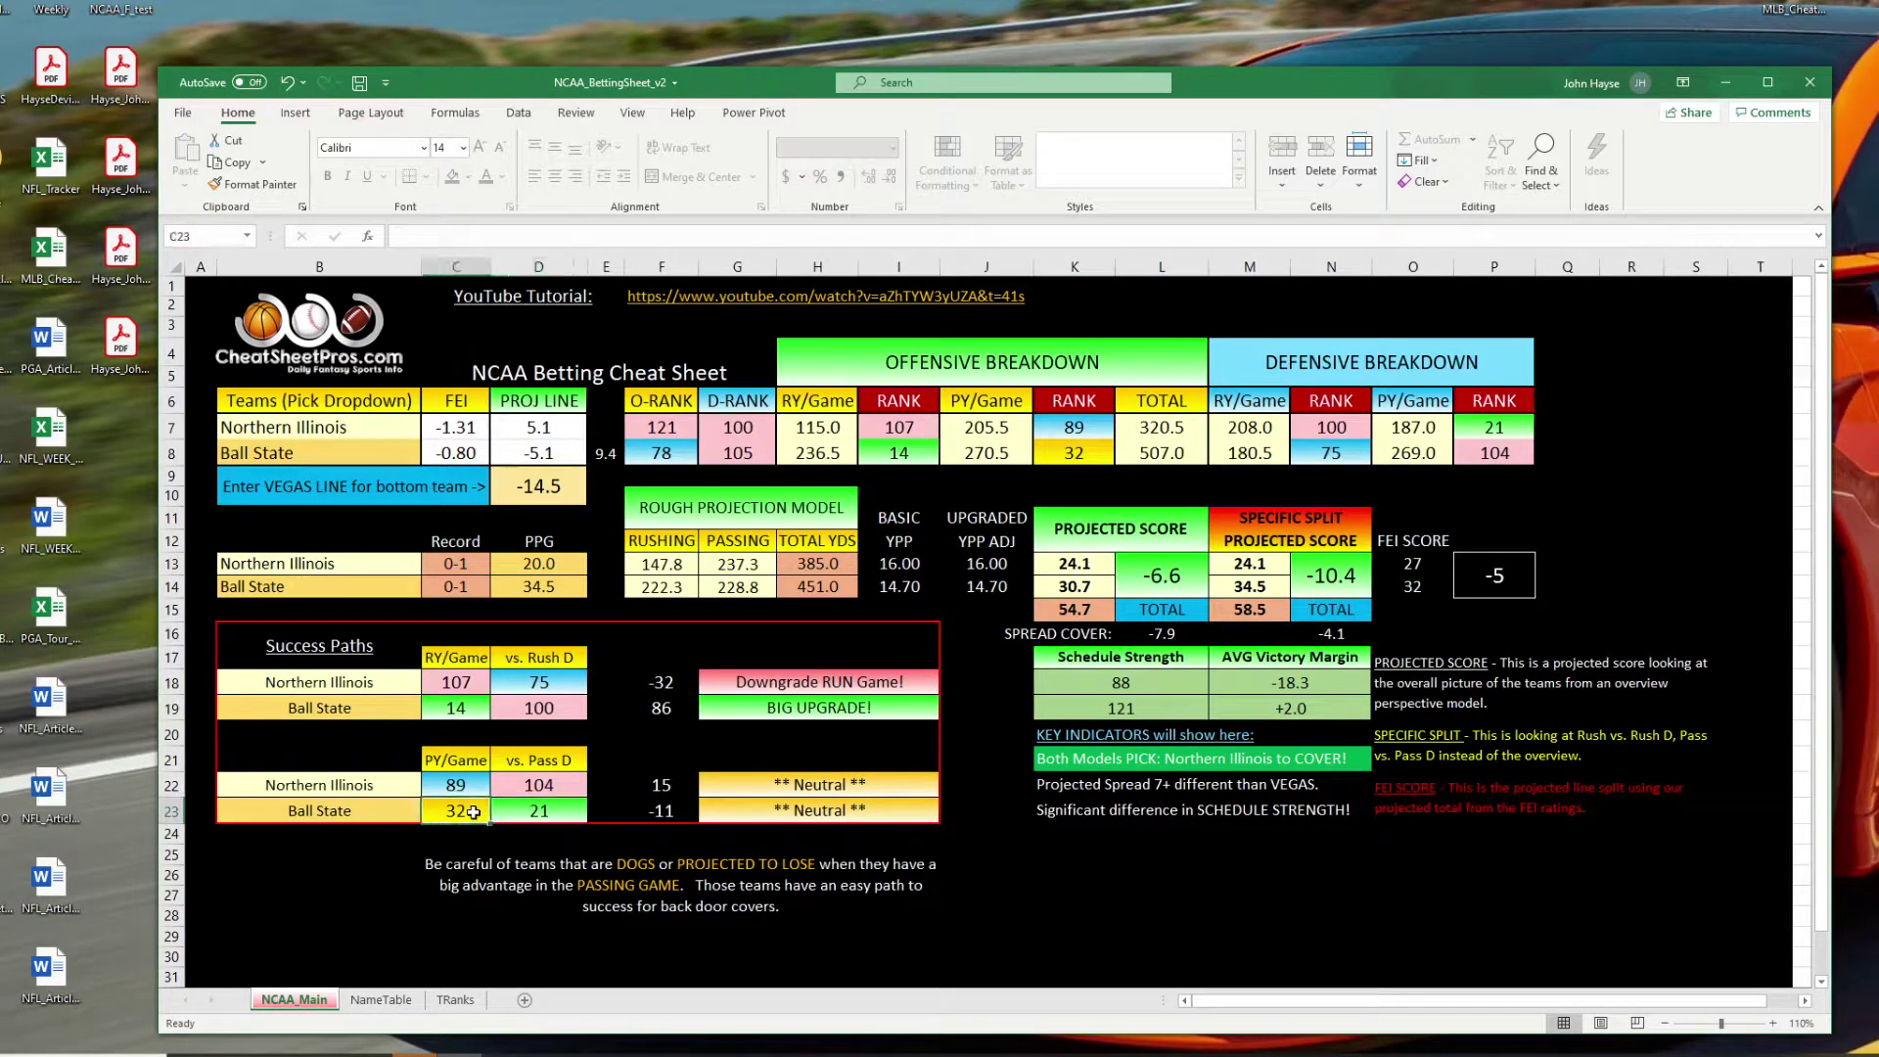
left_click(504, 812)
left_click(477, 815)
left_click(522, 814)
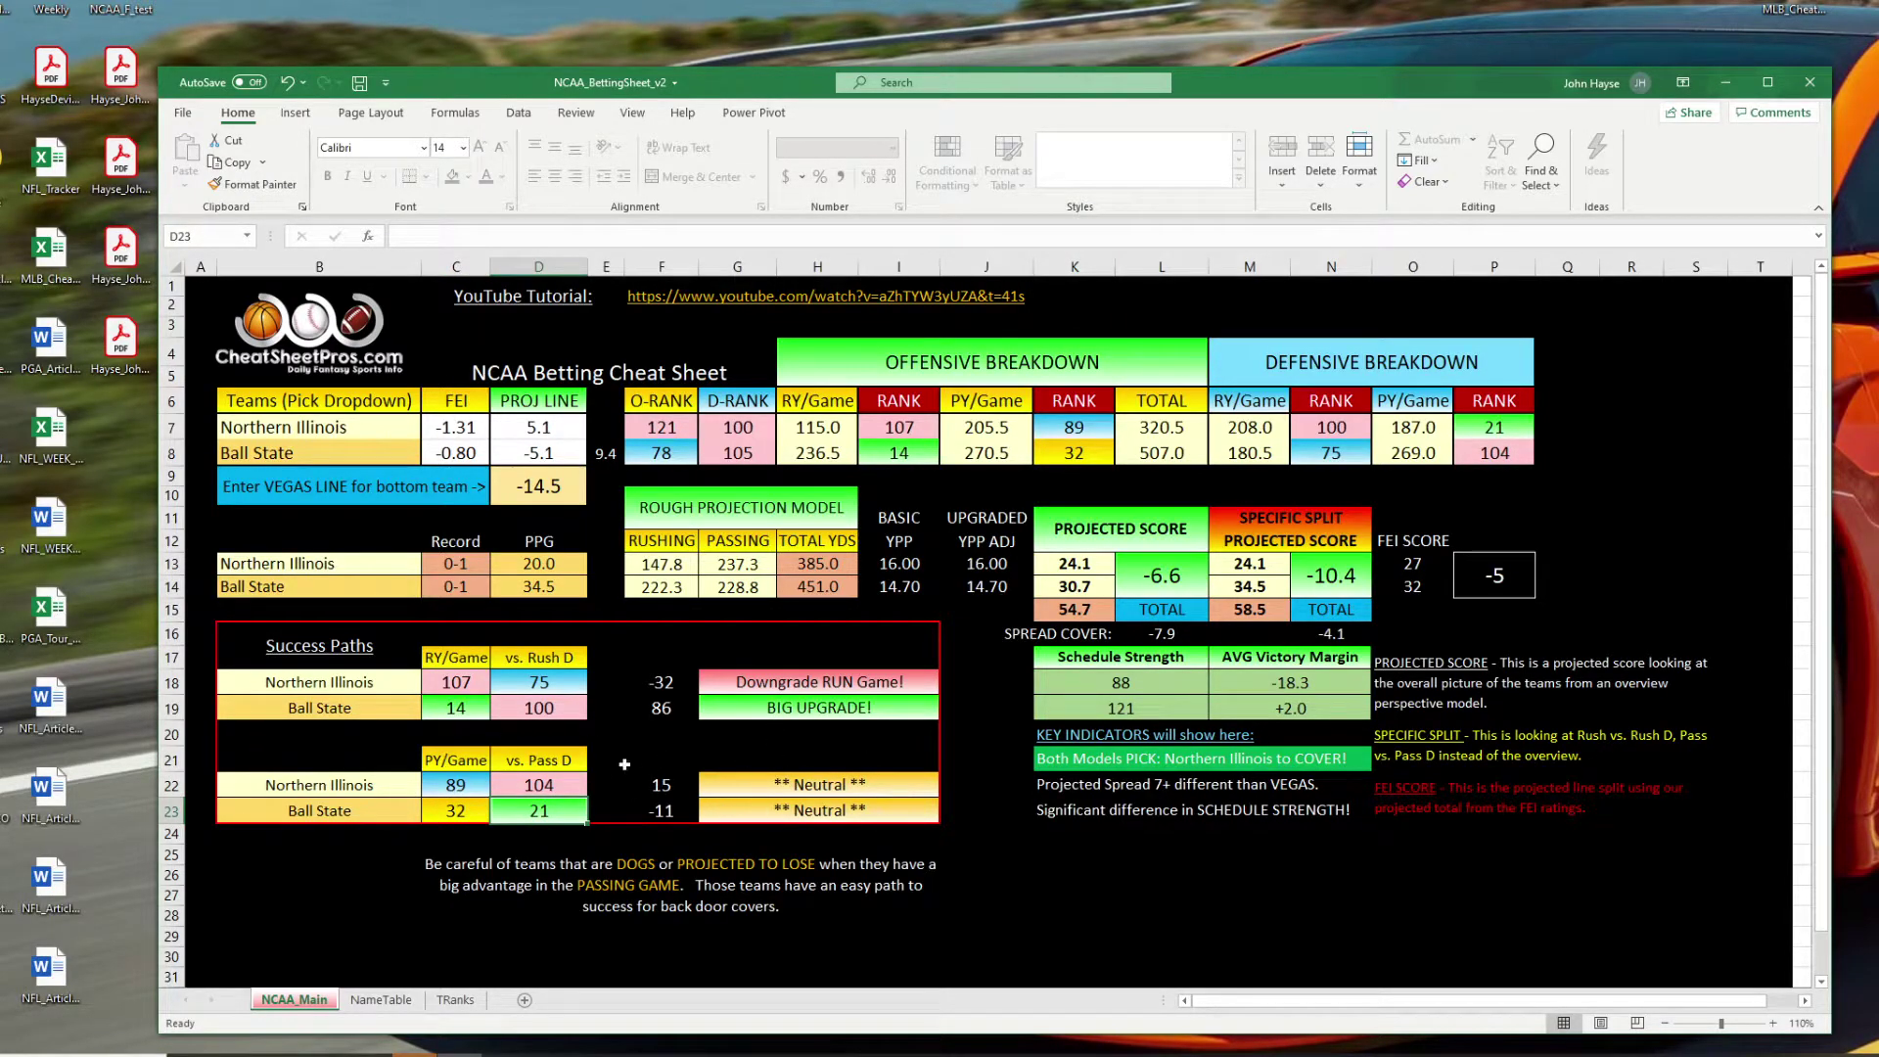
left_click_drag(249, 653, 930, 817)
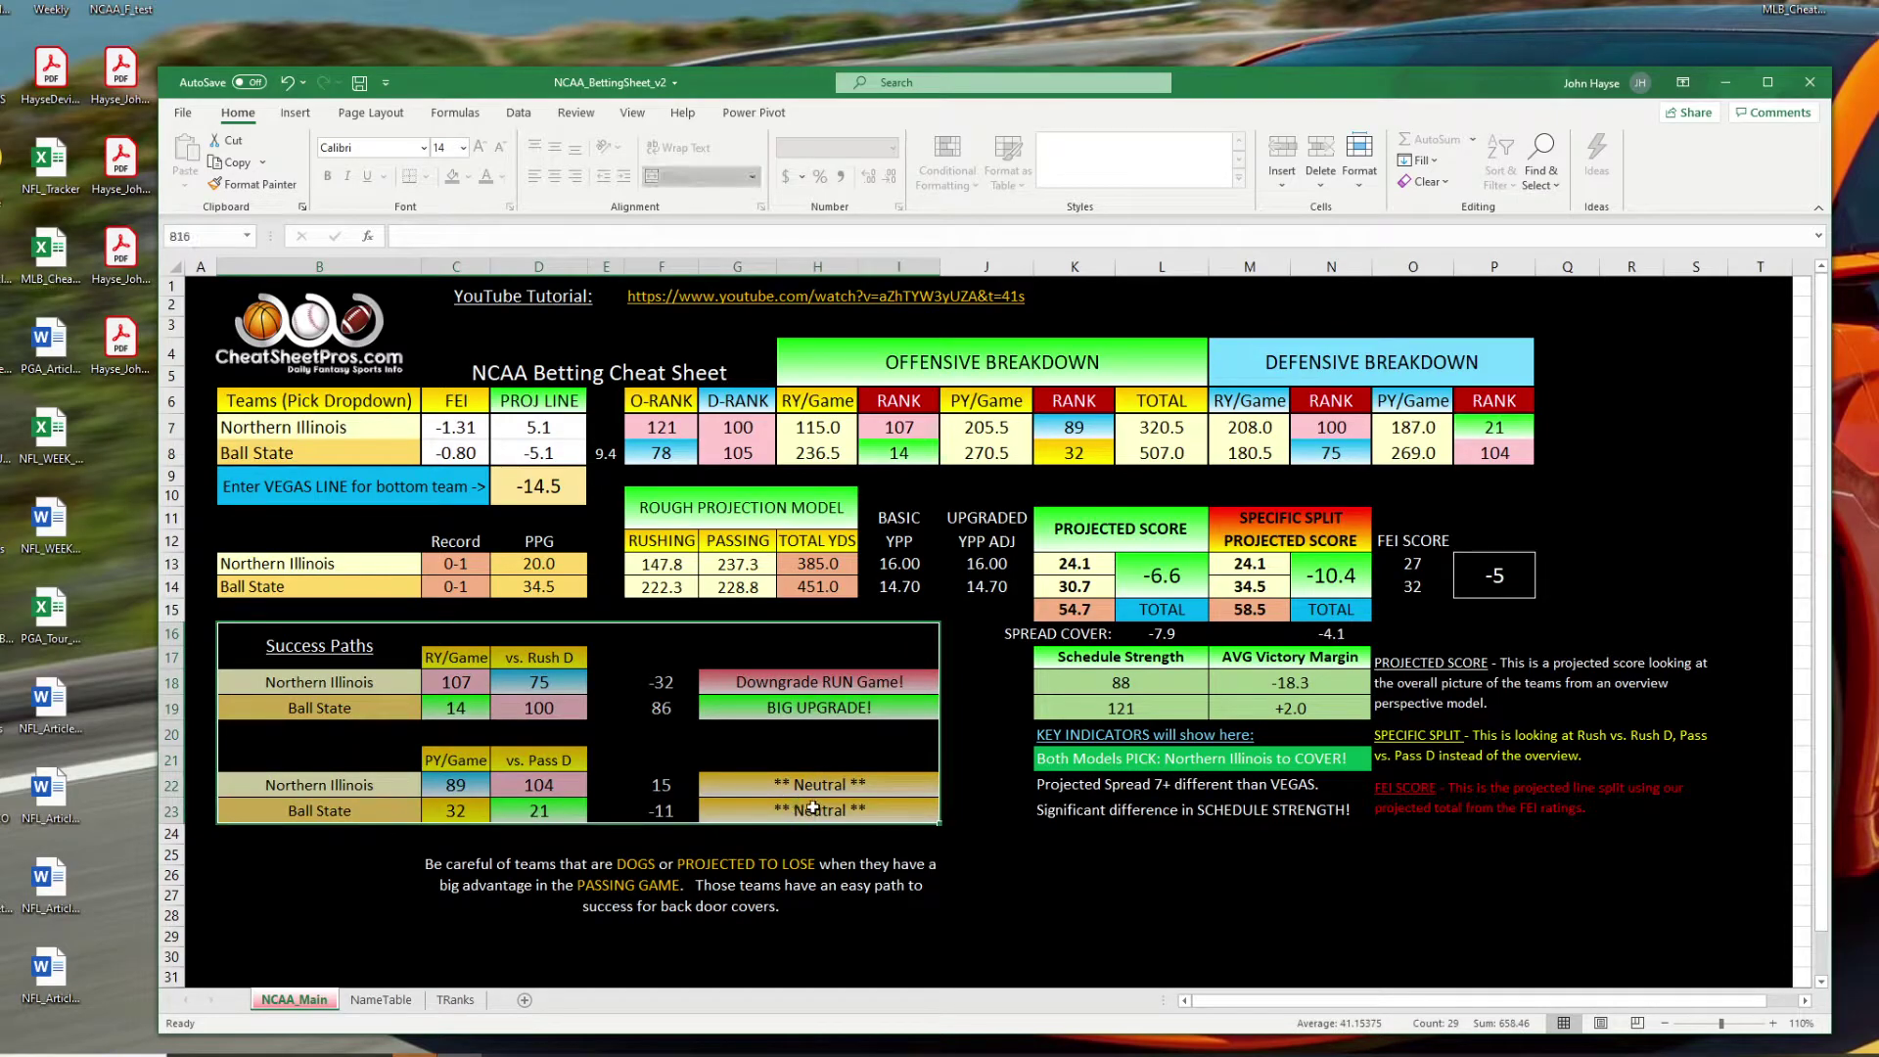
Compare Northern Illinois's and Ball State's schedule strength and average victory margin.
left_click_drag(1140, 661, 1150, 688)
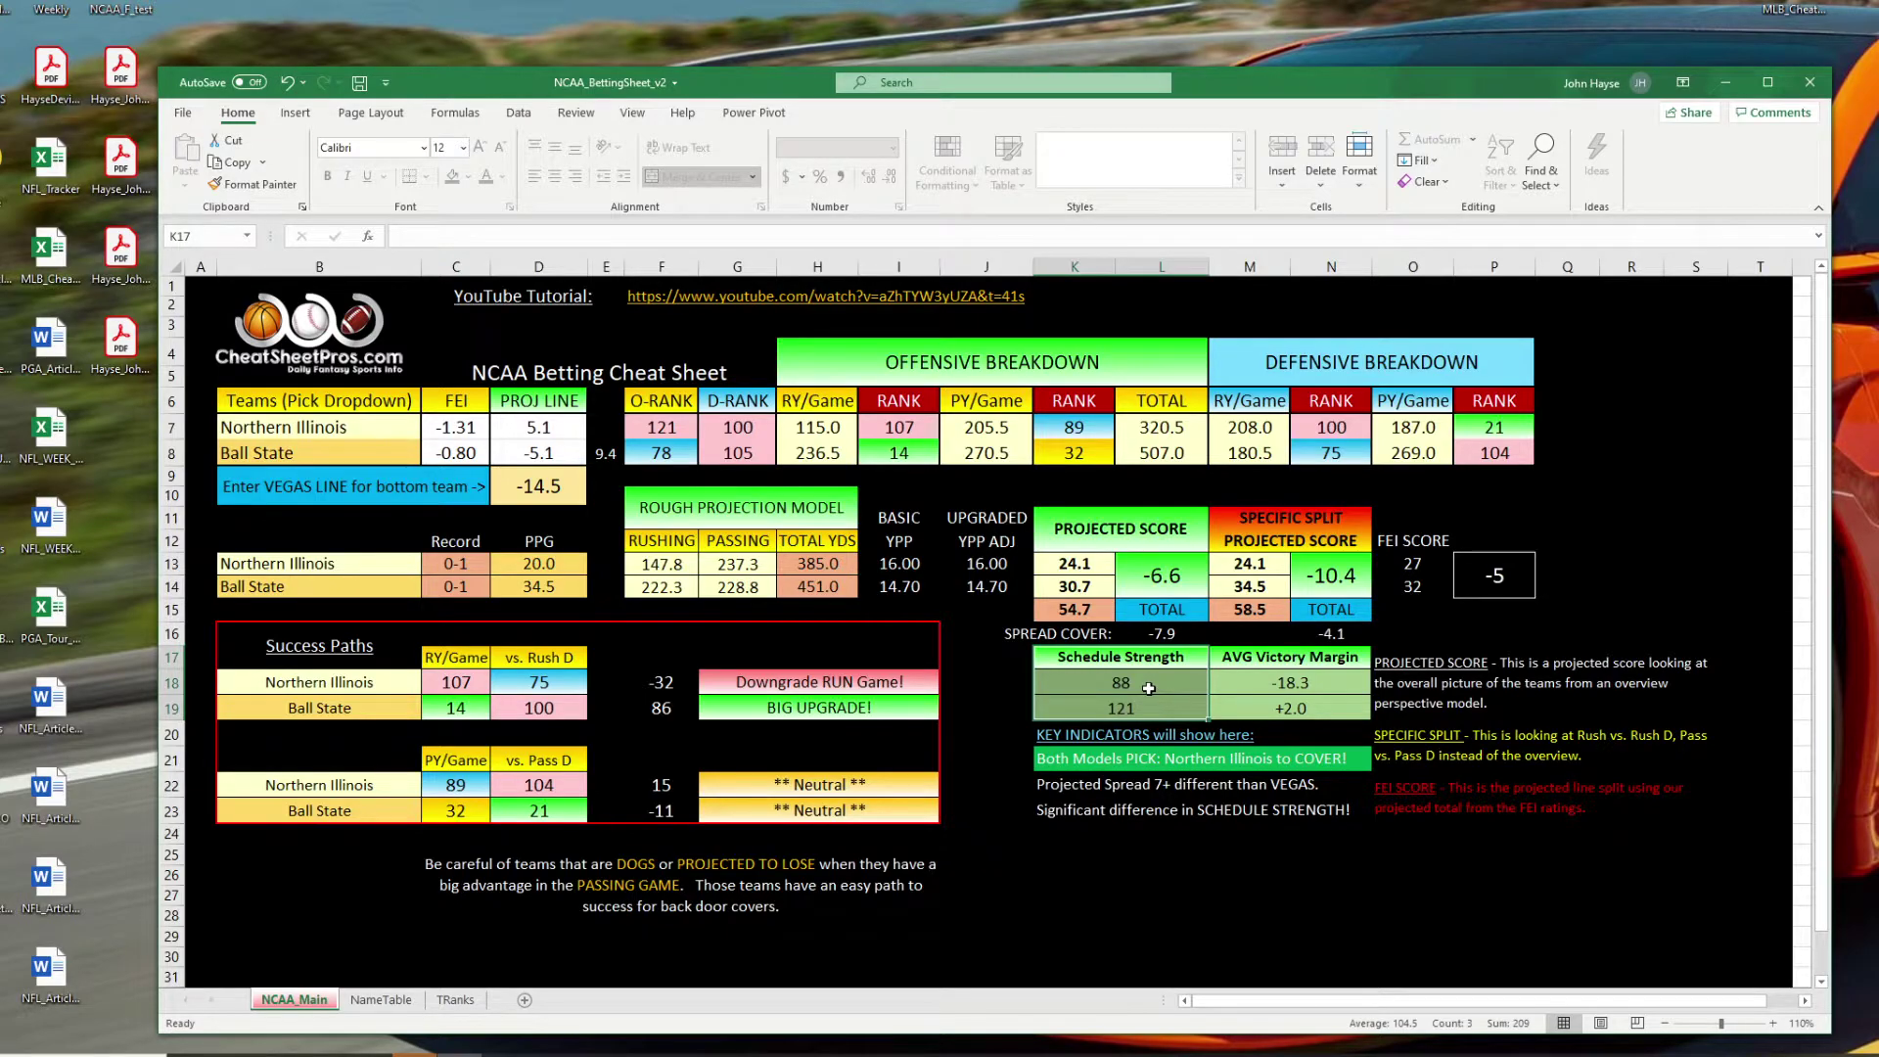
left_click_drag(1149, 688, 1150, 703)
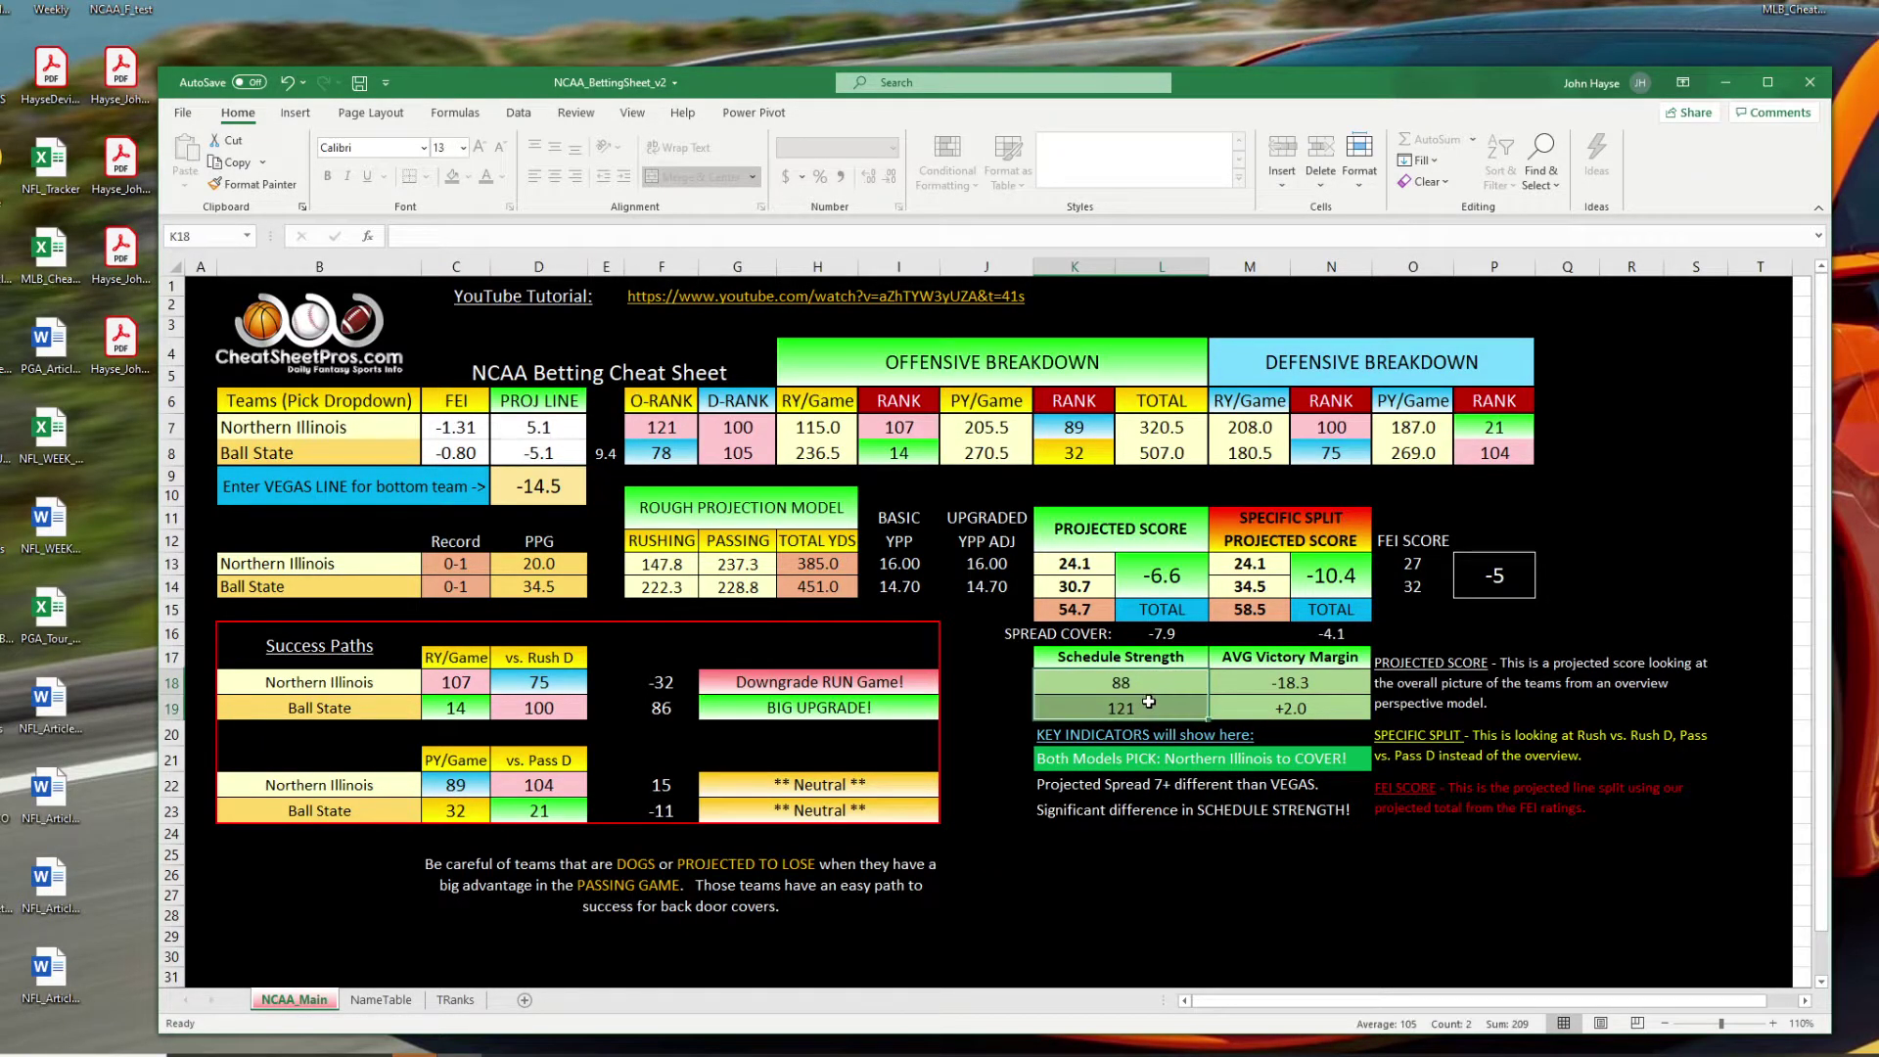
left_click_drag(1310, 669, 1315, 705)
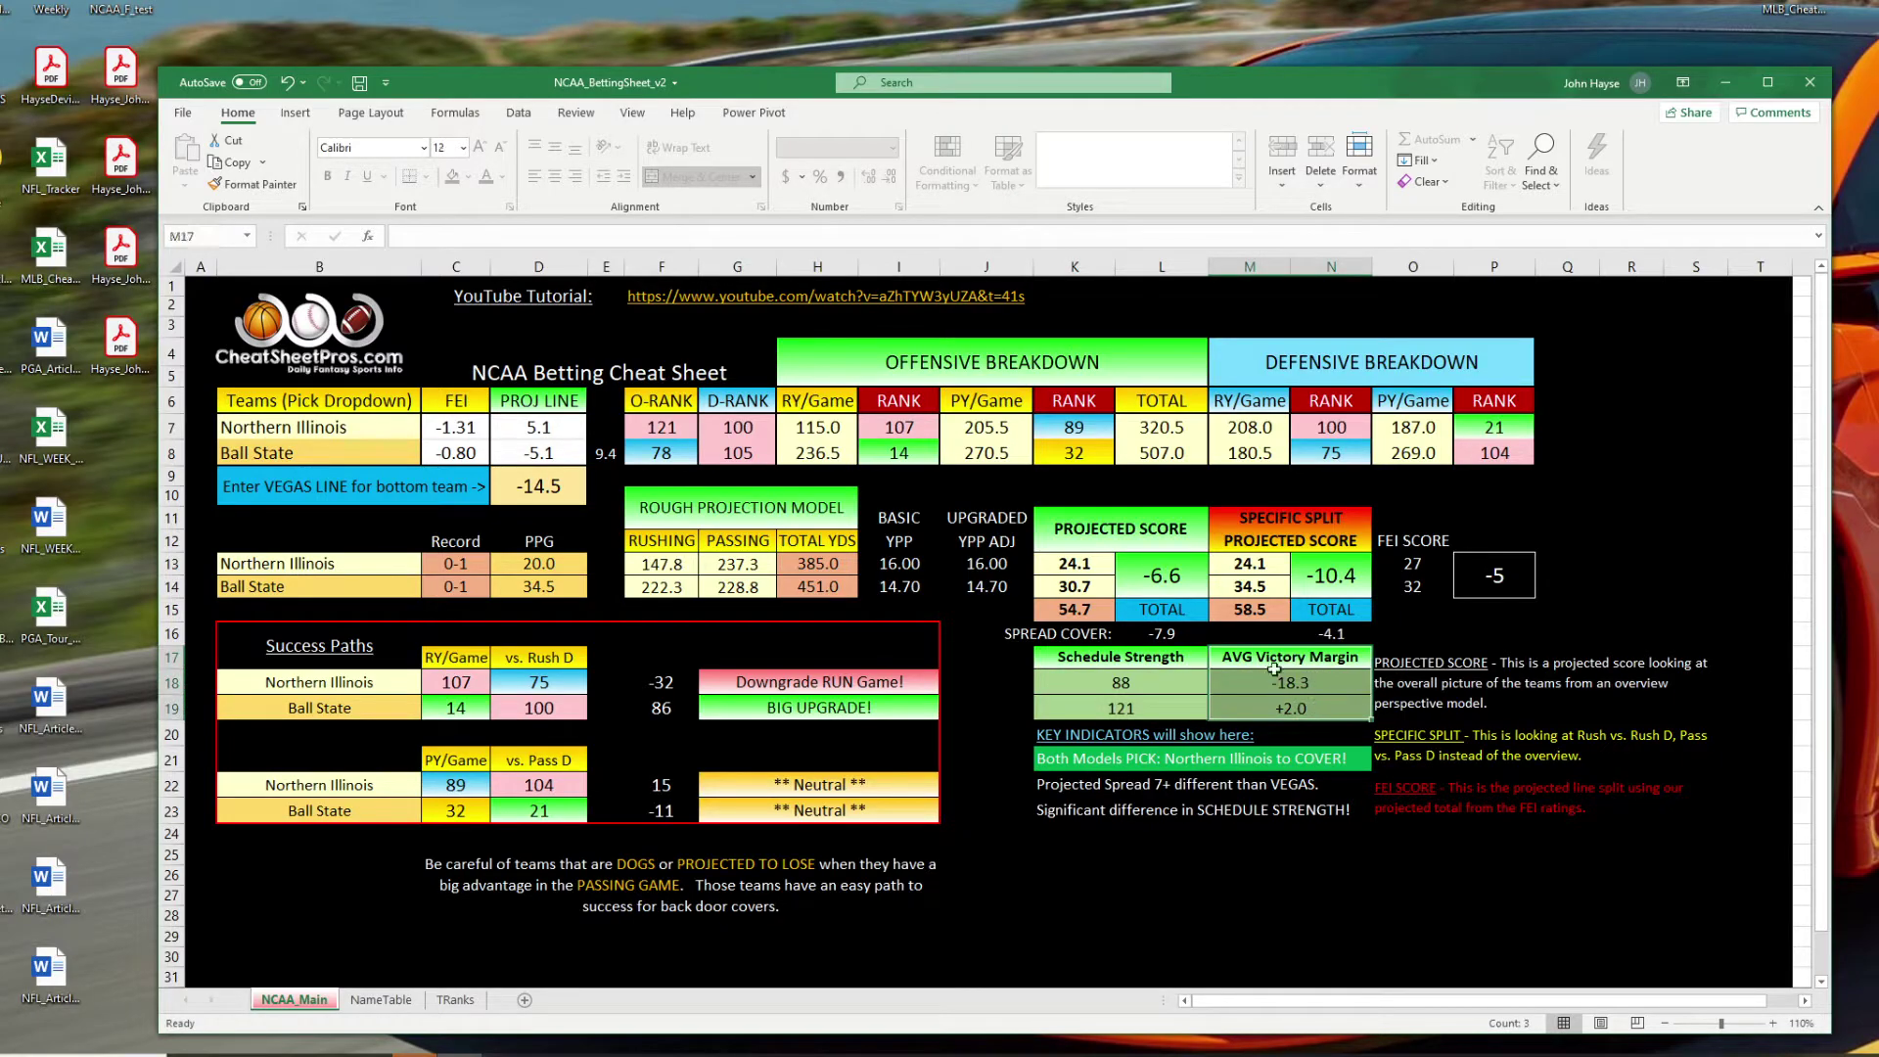
left_click(1331, 685)
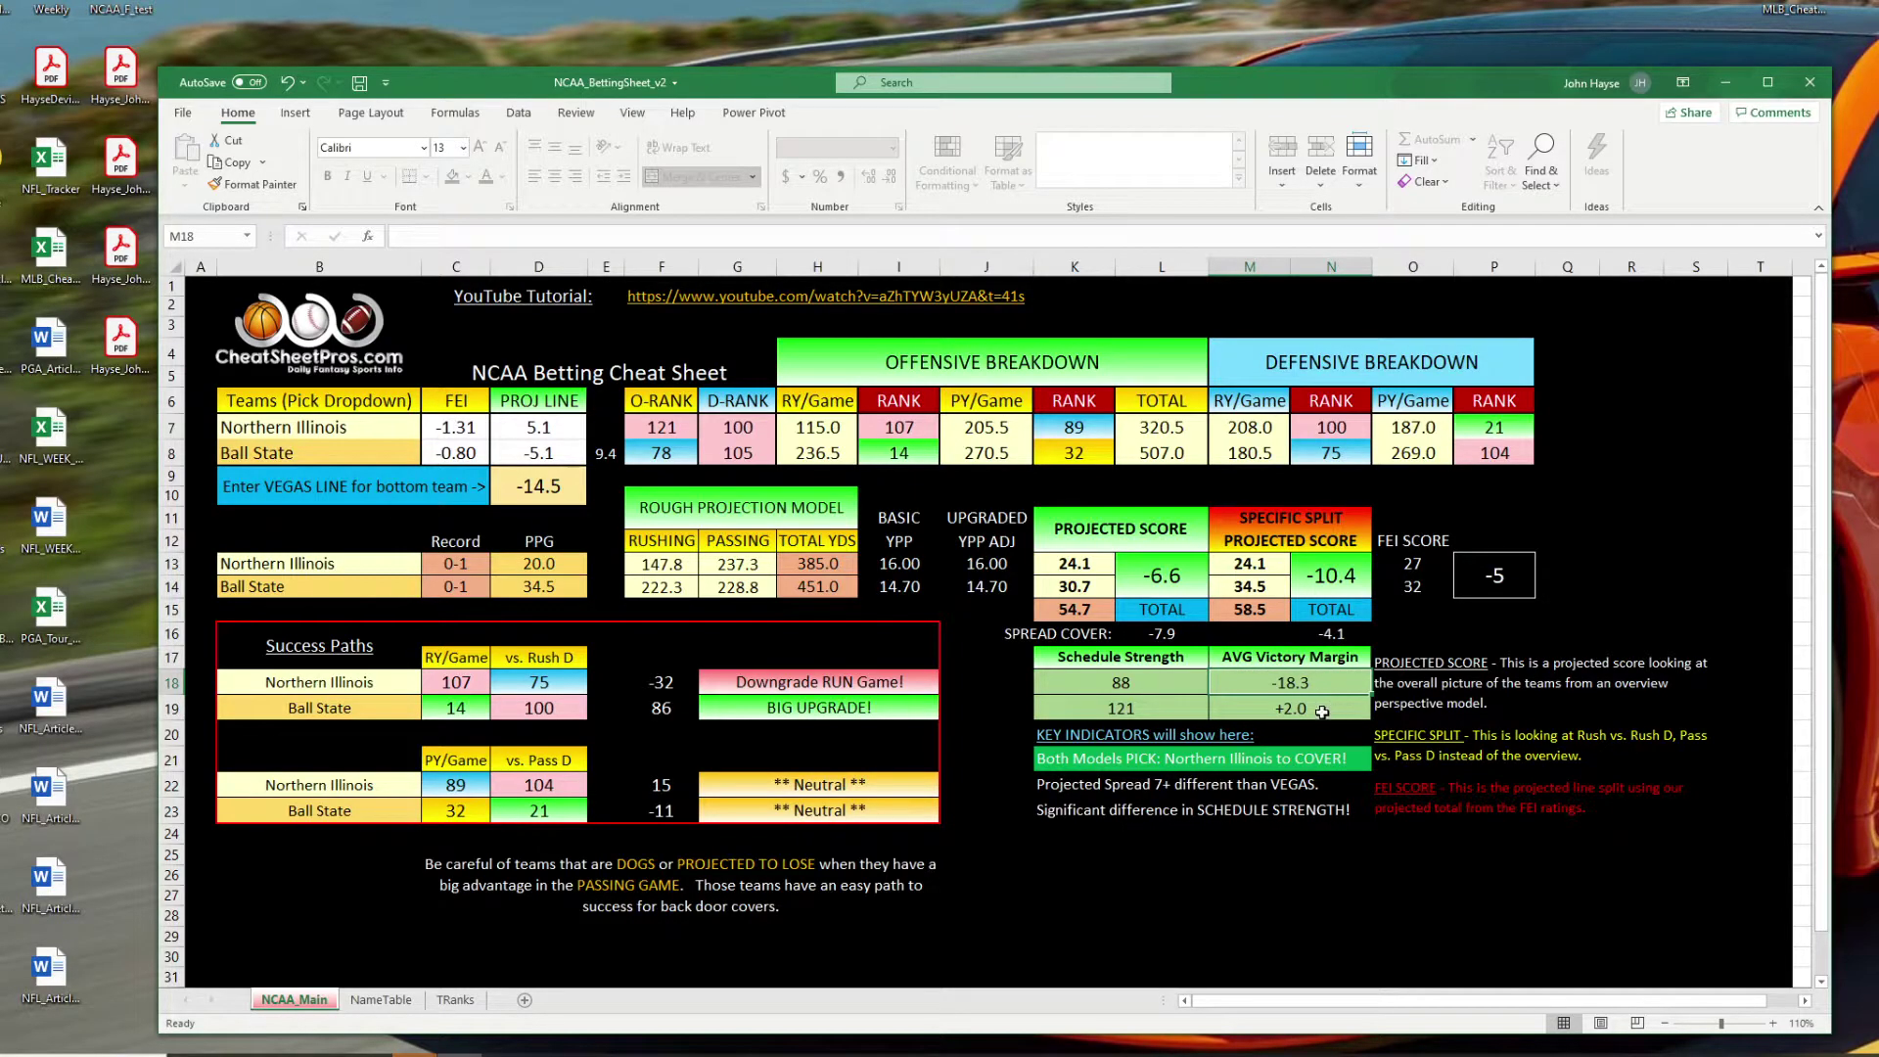
left_click_drag(1323, 690, 1321, 699)
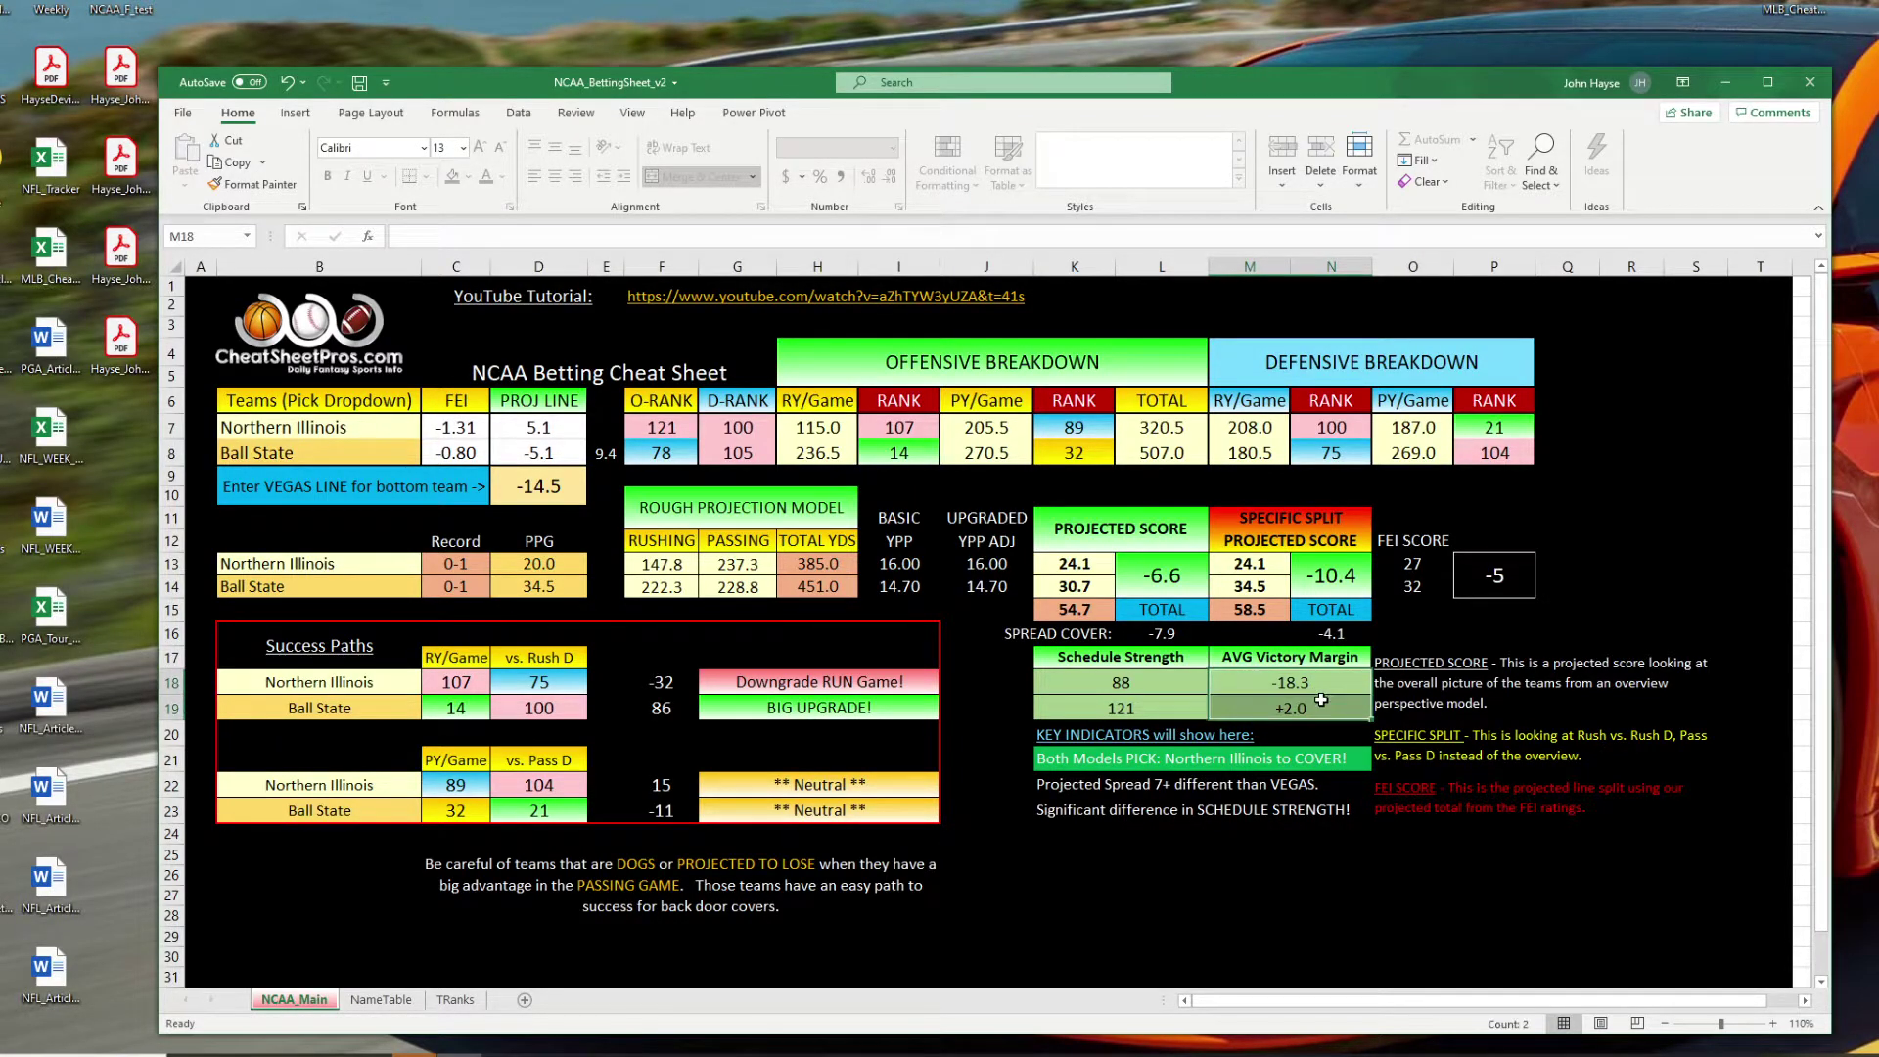
left_click(1321, 700)
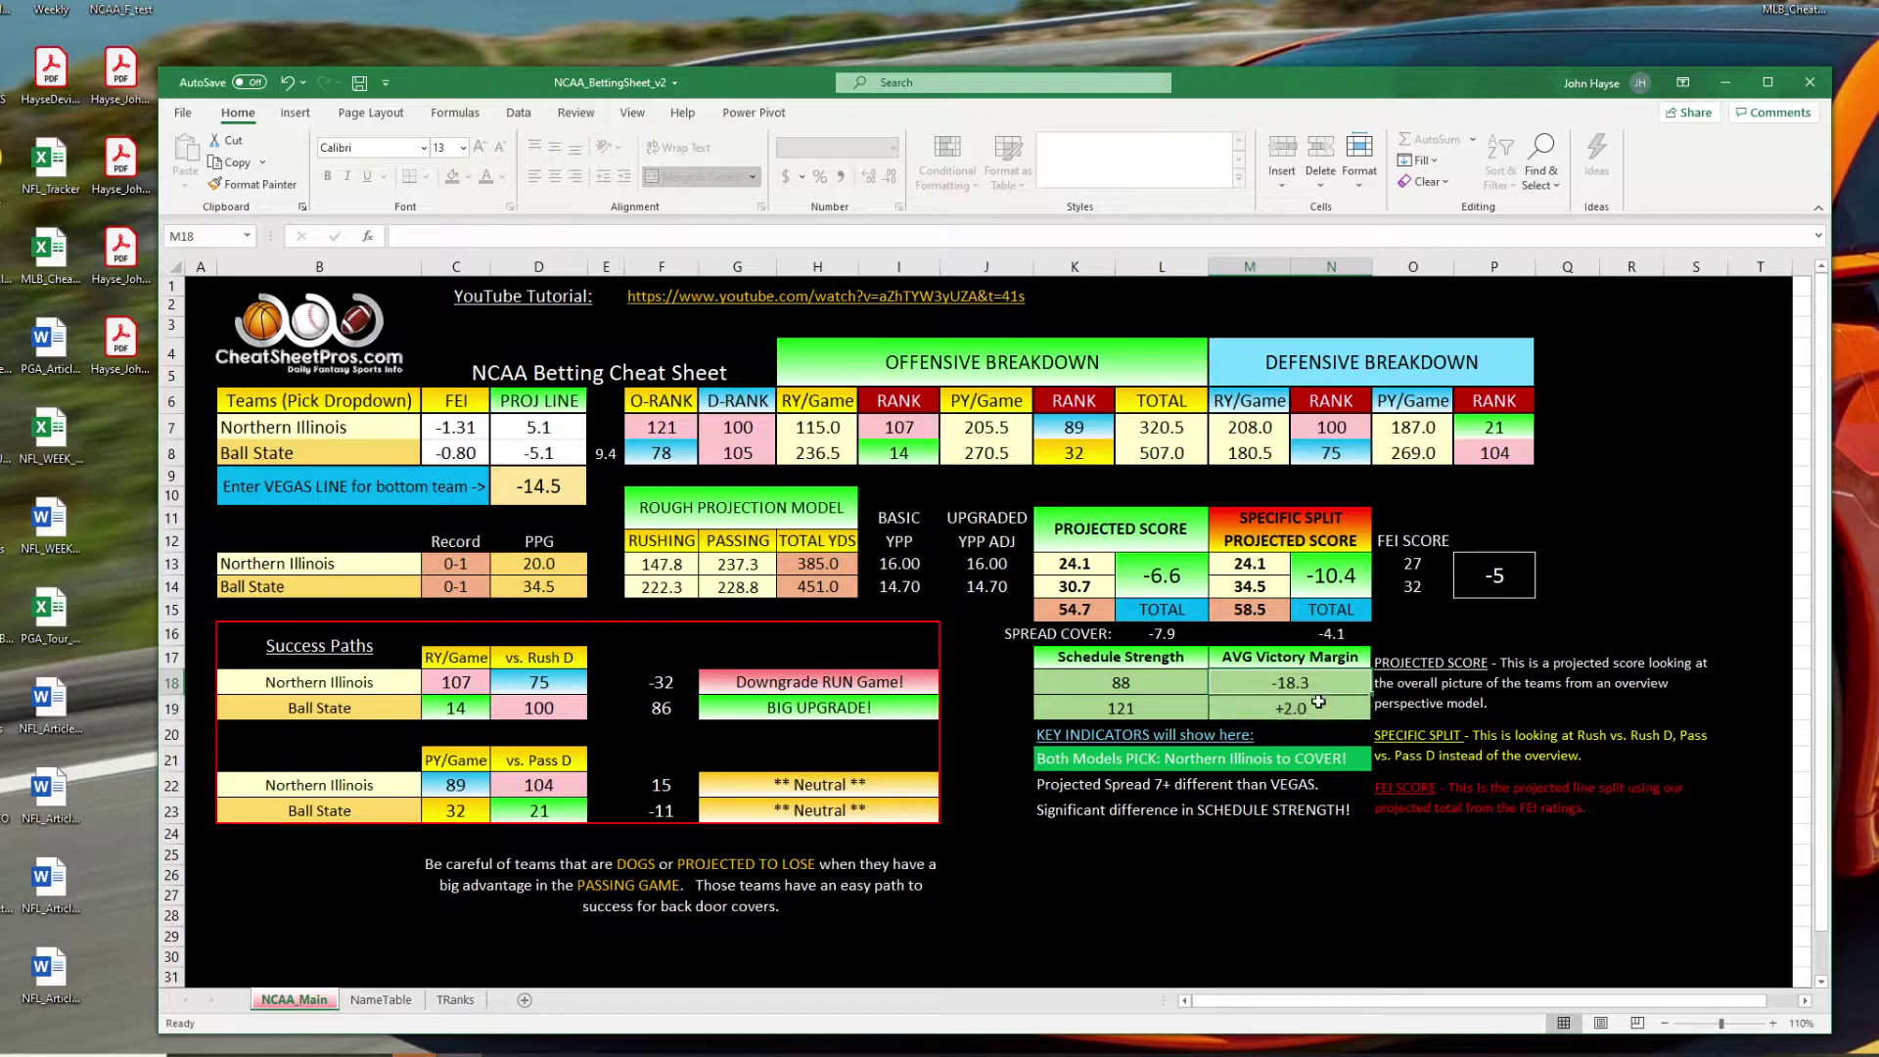
Review the three Key Indicators for Northern Illinois vs. Ball State against schedule strength and the projected-to-Vegas line difference.
left_click(1196, 753)
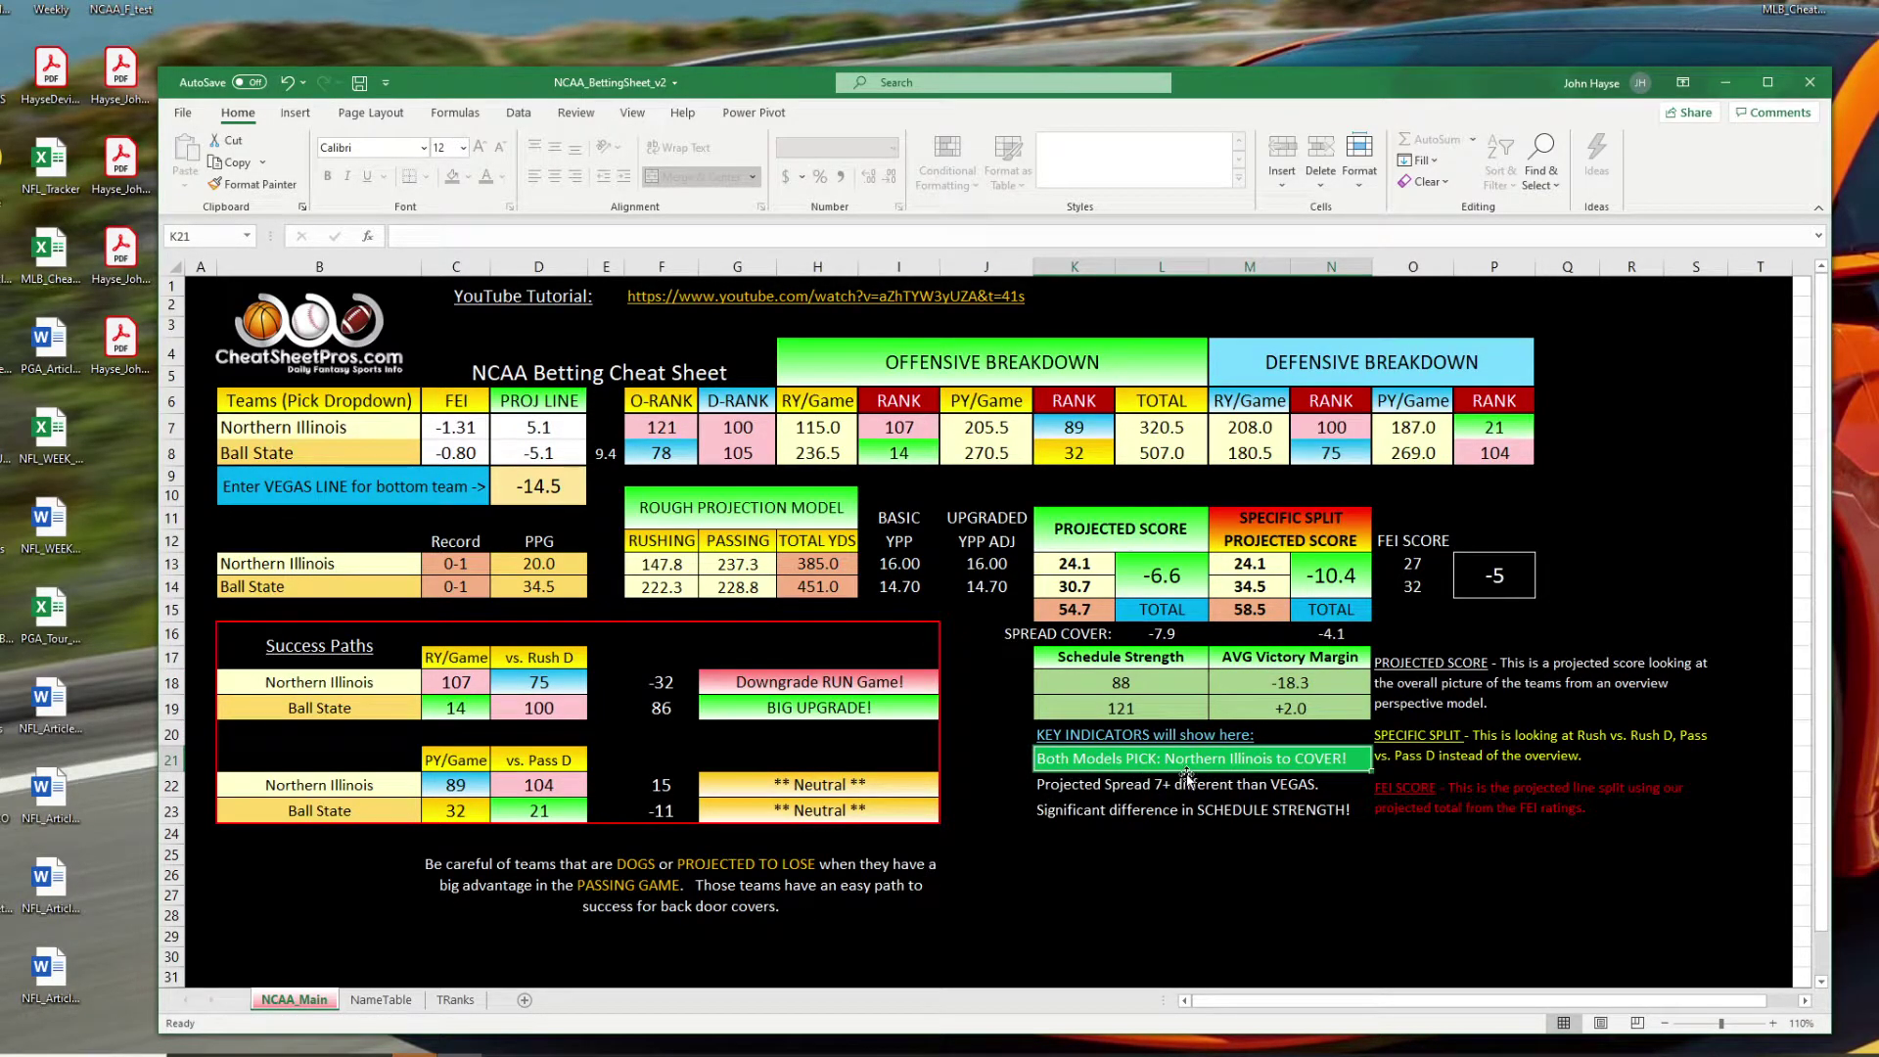
left_click(1156, 792)
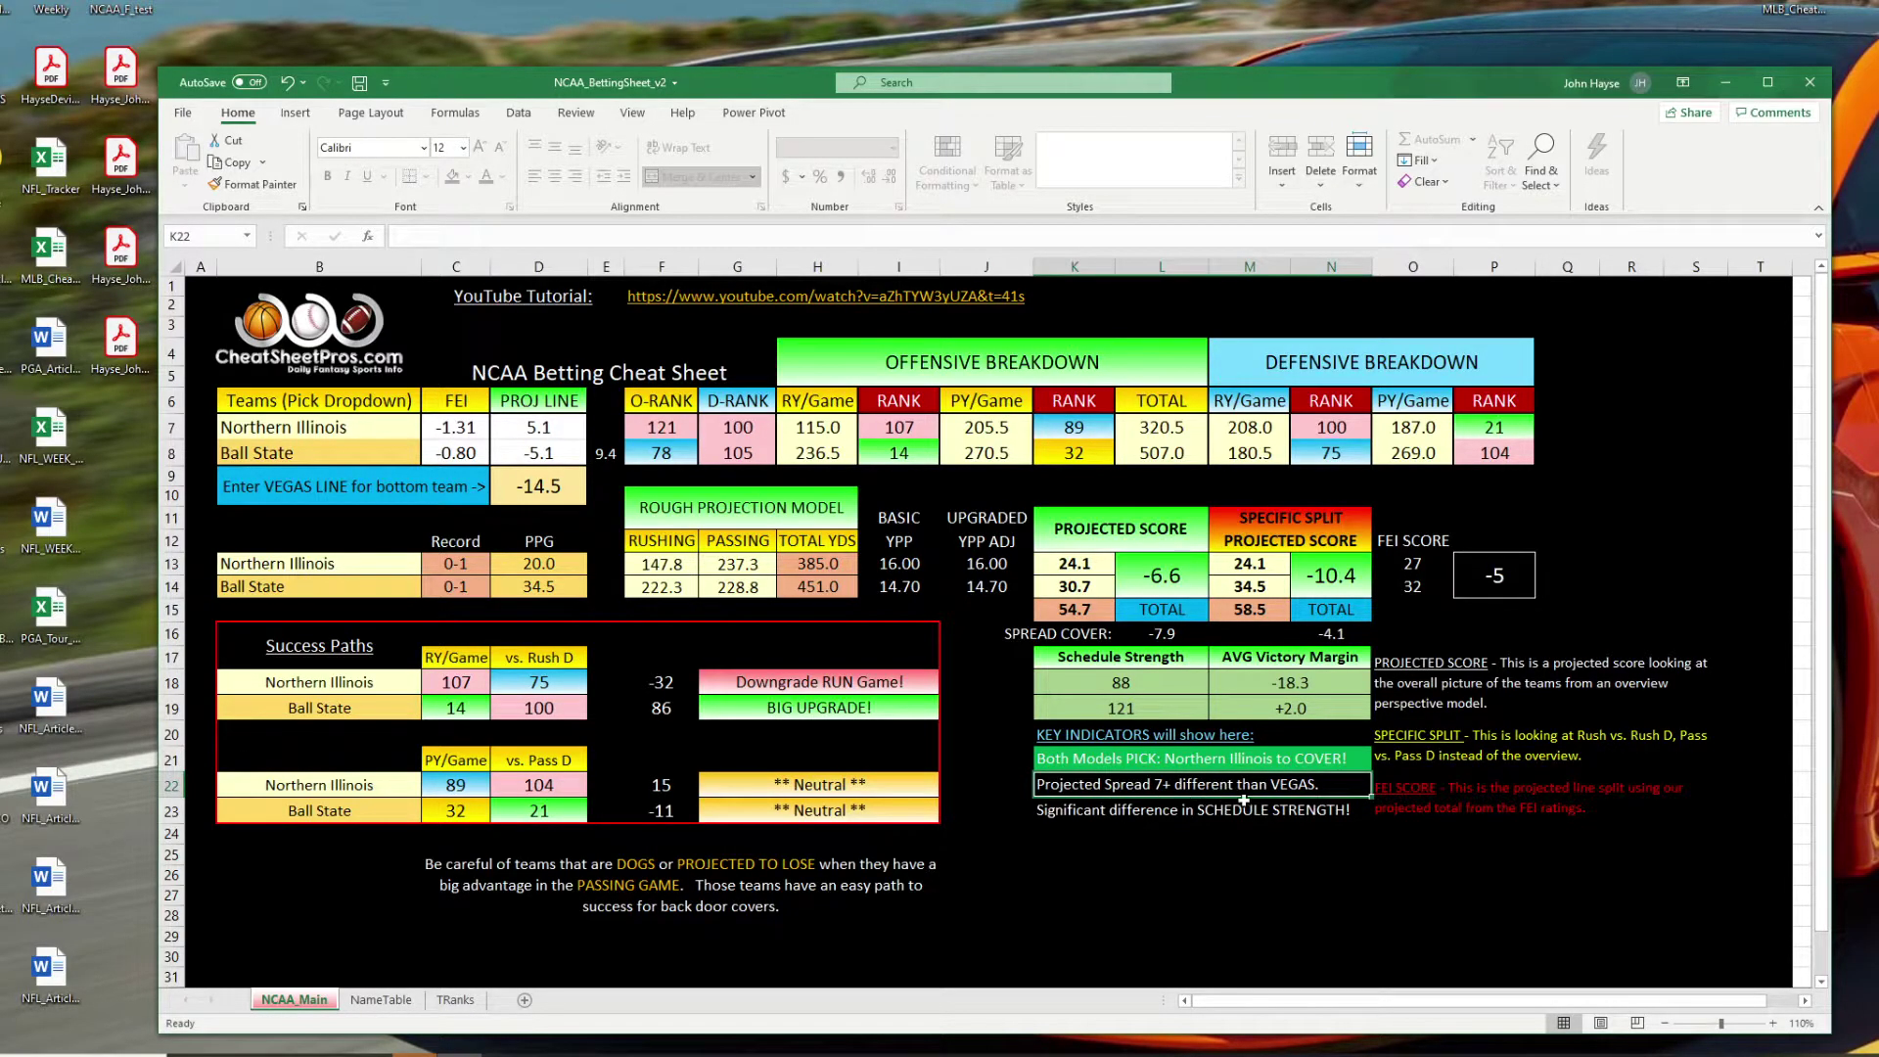
left_click(1126, 818)
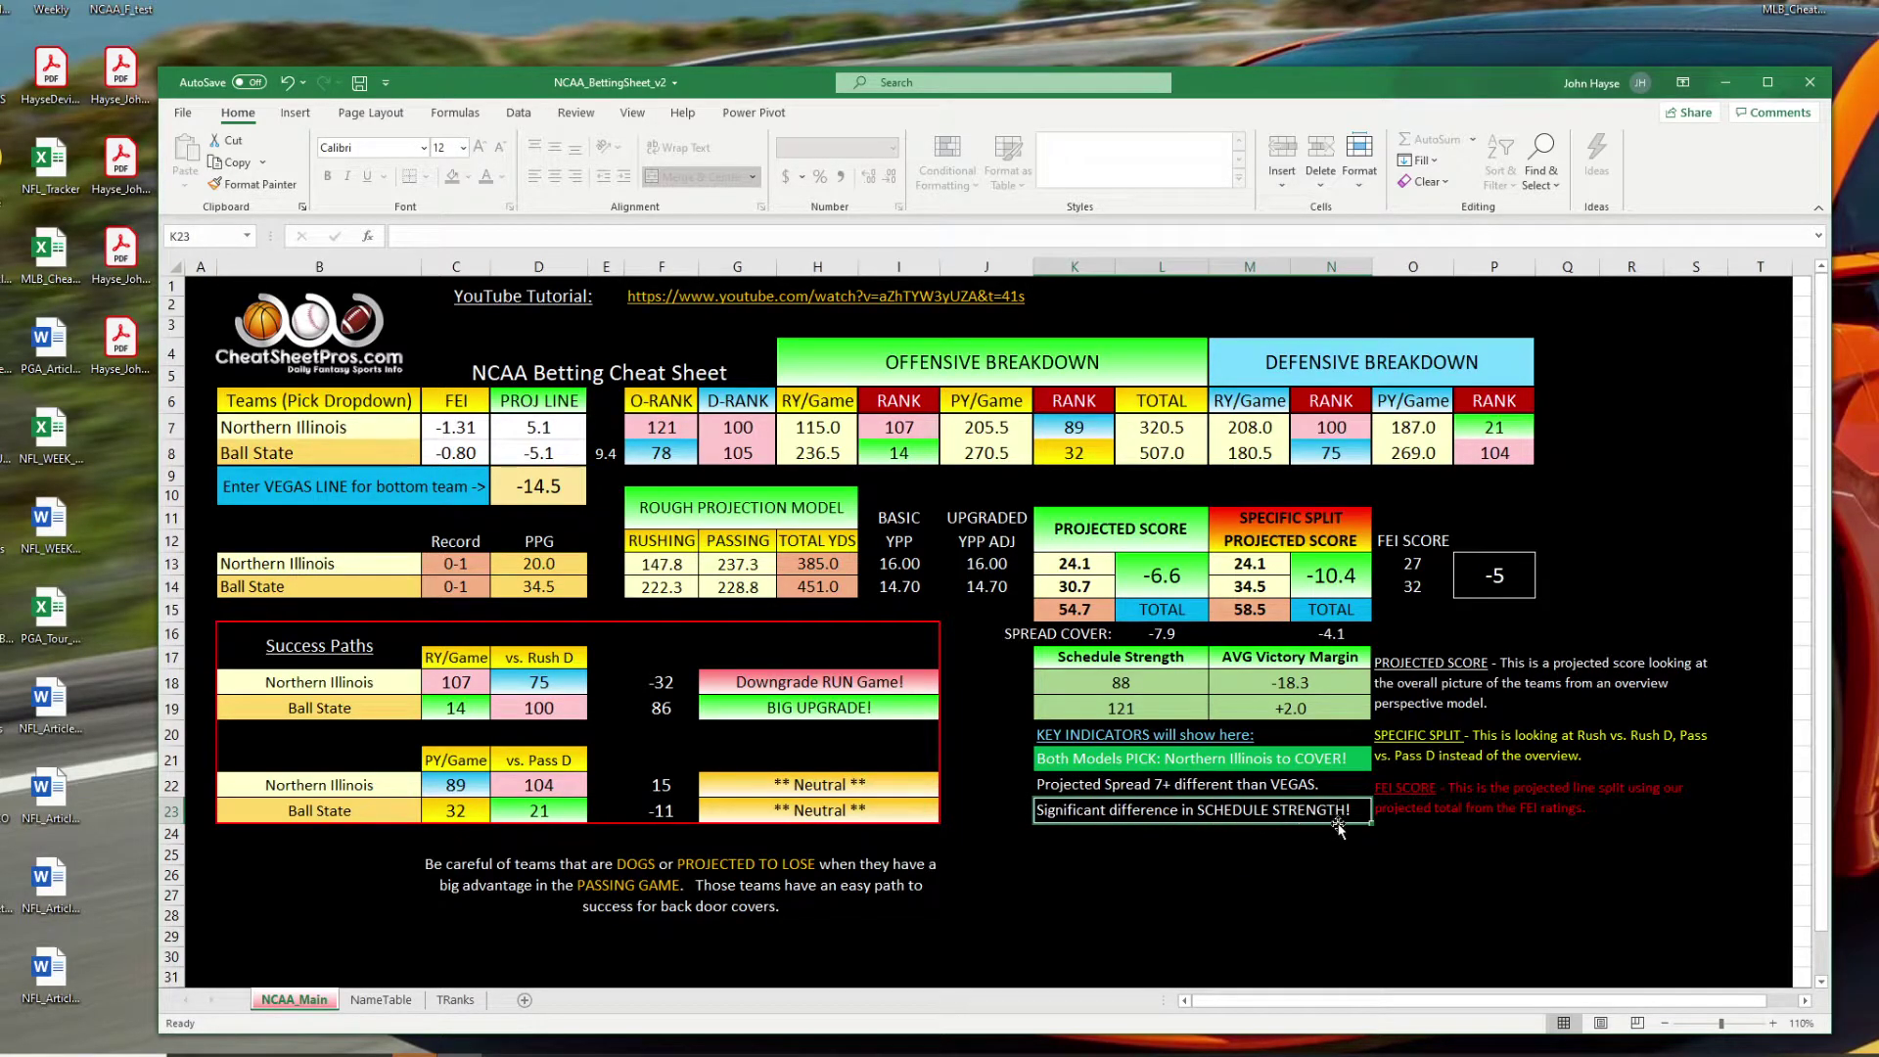
left_click_drag(1155, 685, 1166, 712)
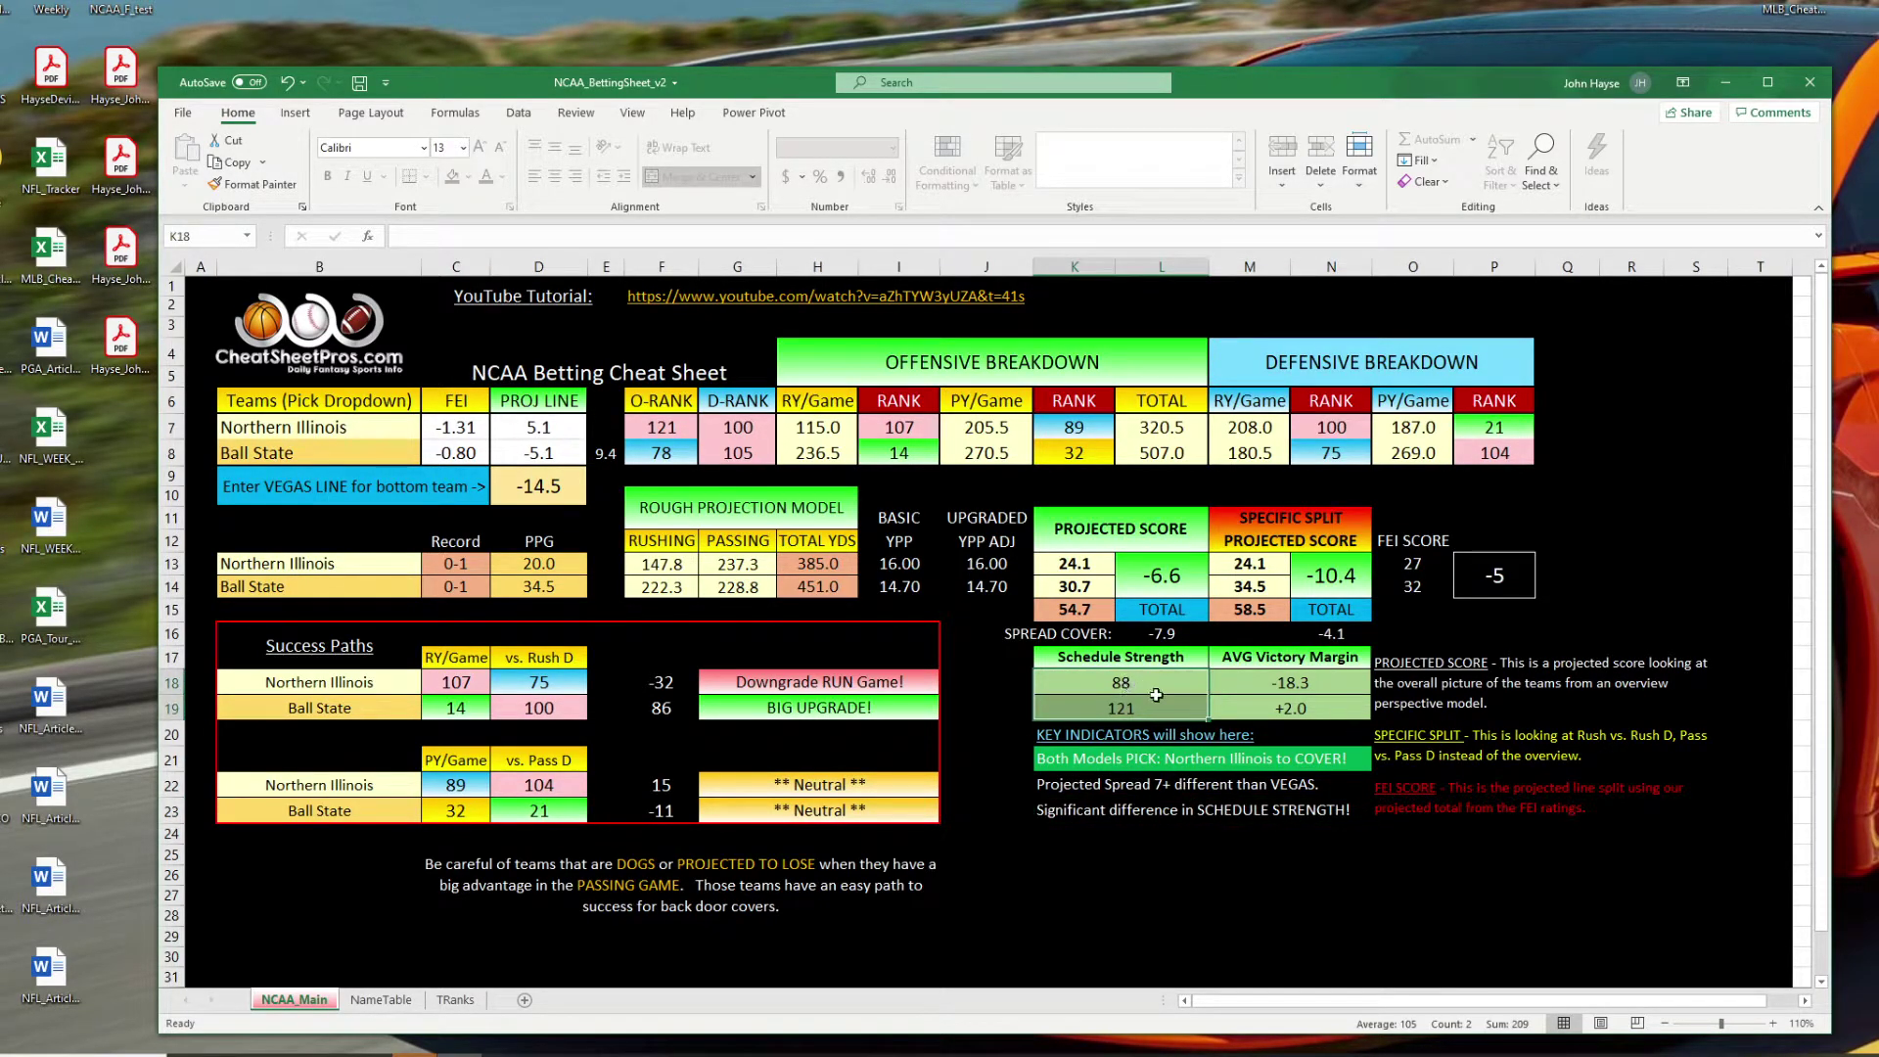
left_click(1189, 788)
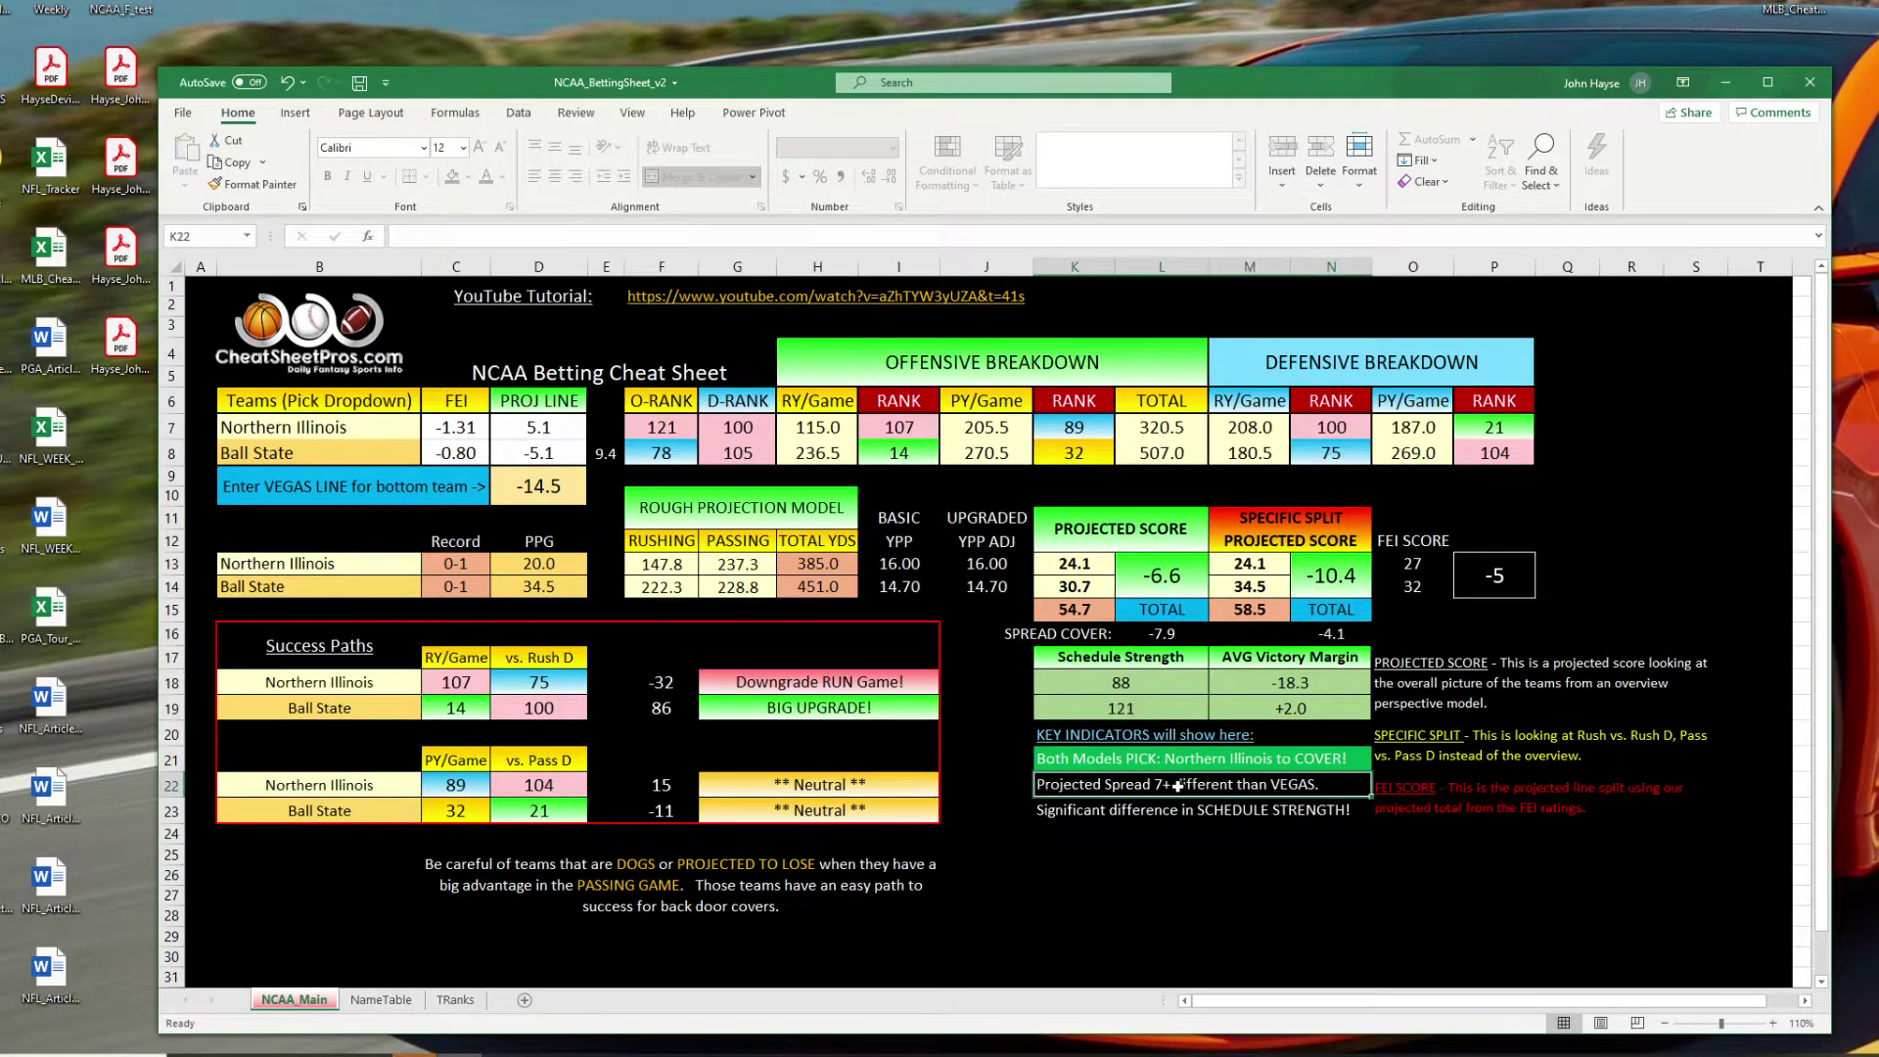
left_click(609, 455)
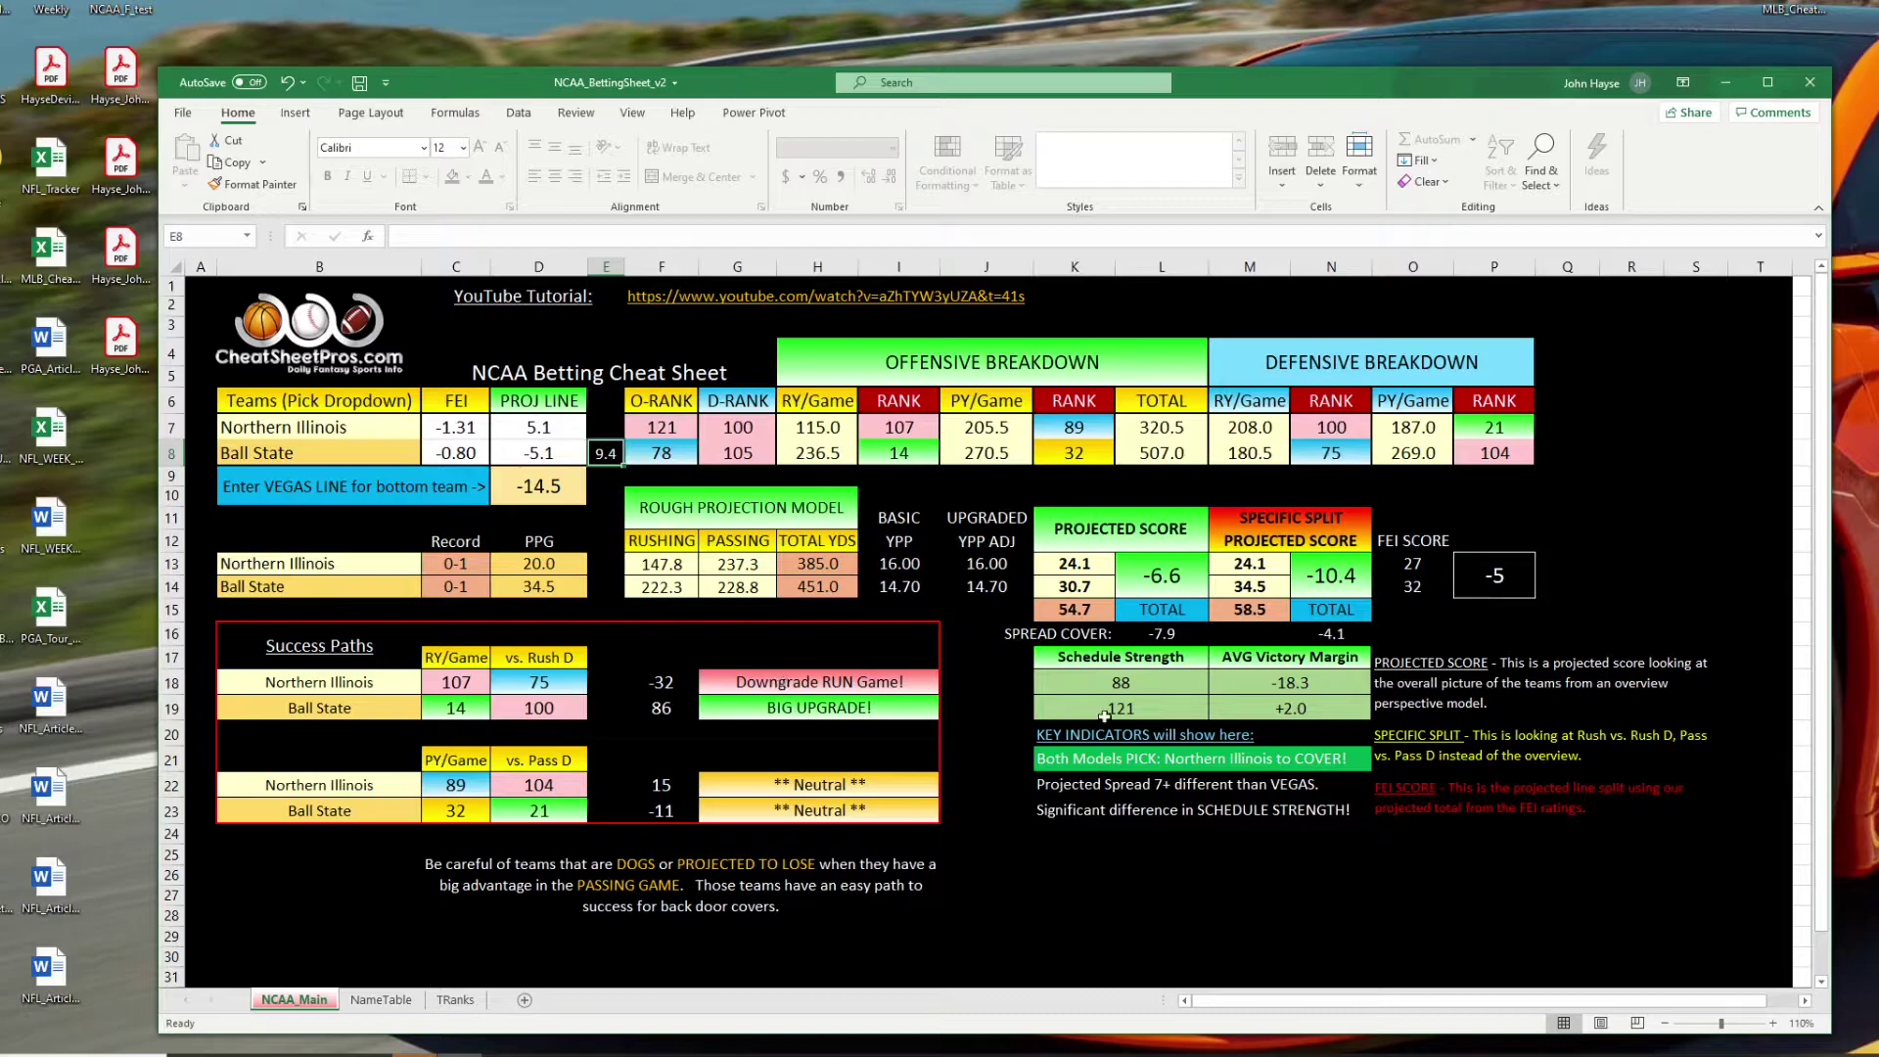
Compare the teams' scores in the Projected Score, Specific Split and FEI Score models.
left_click(1104, 563)
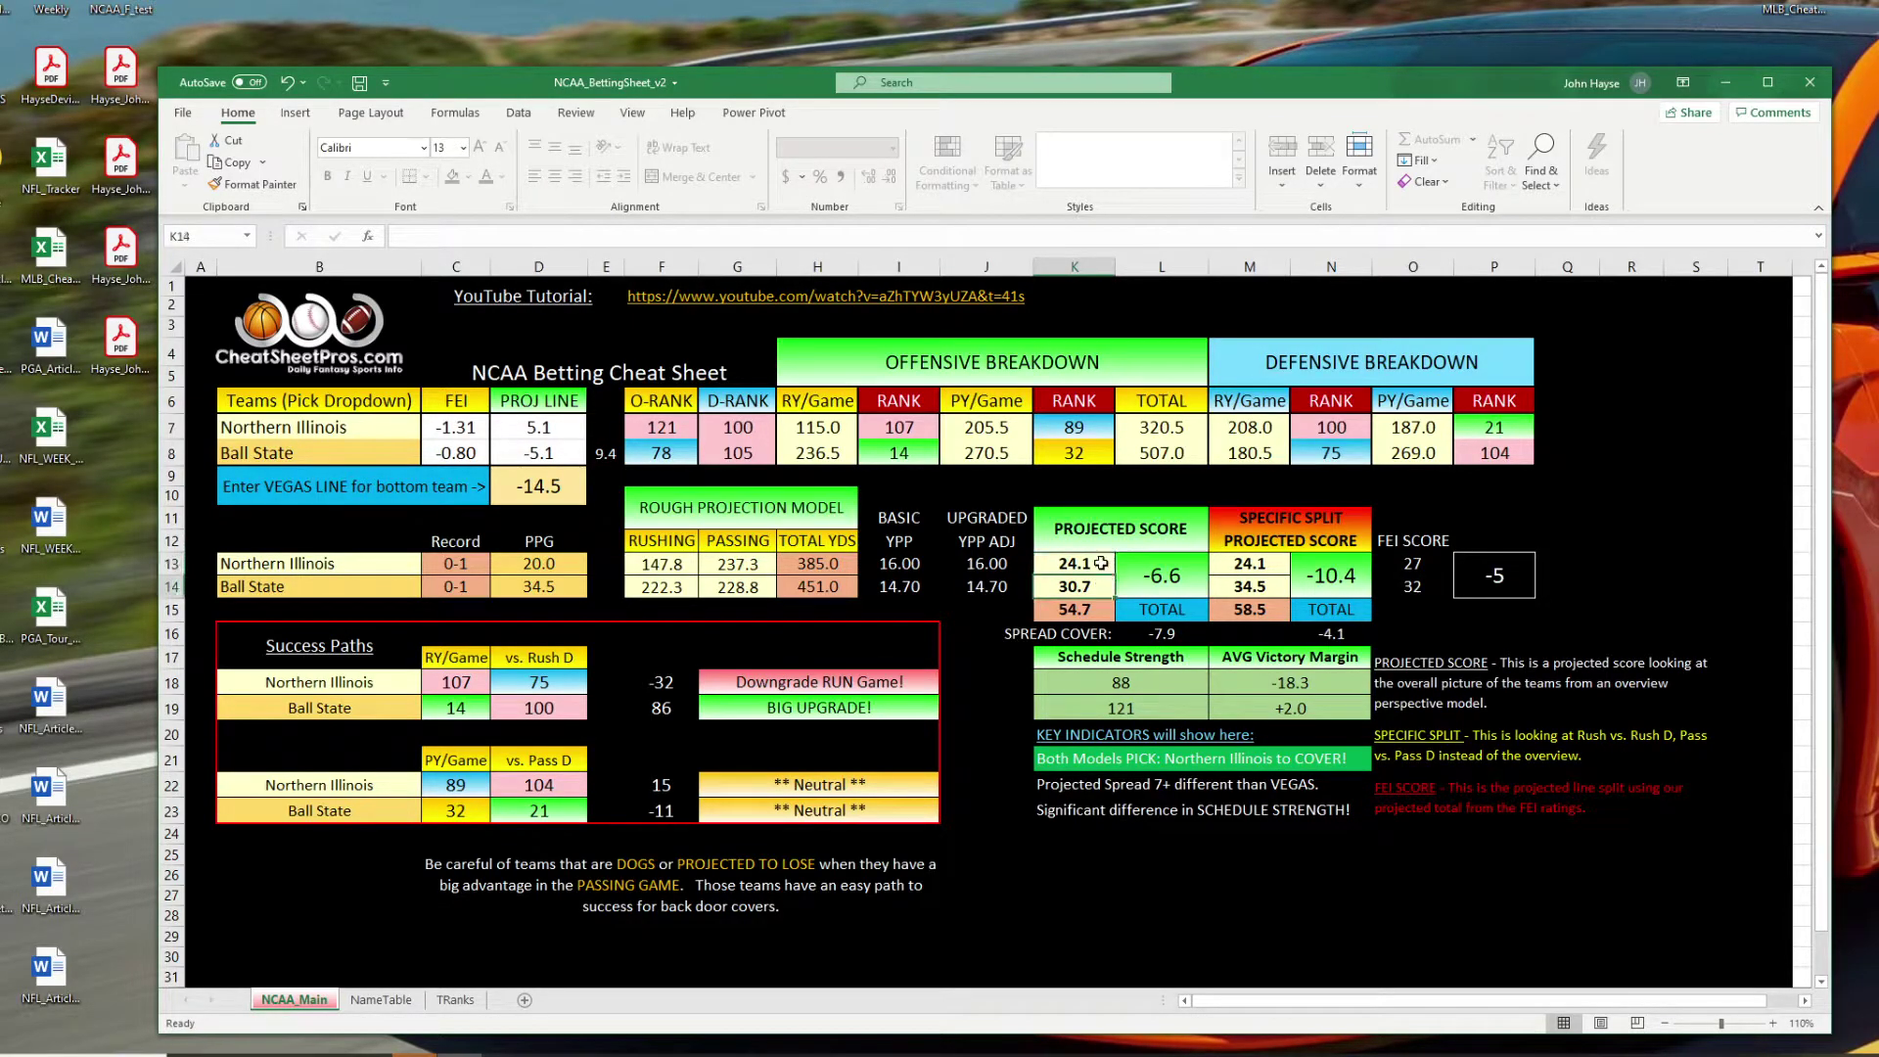
left_click(1271, 591)
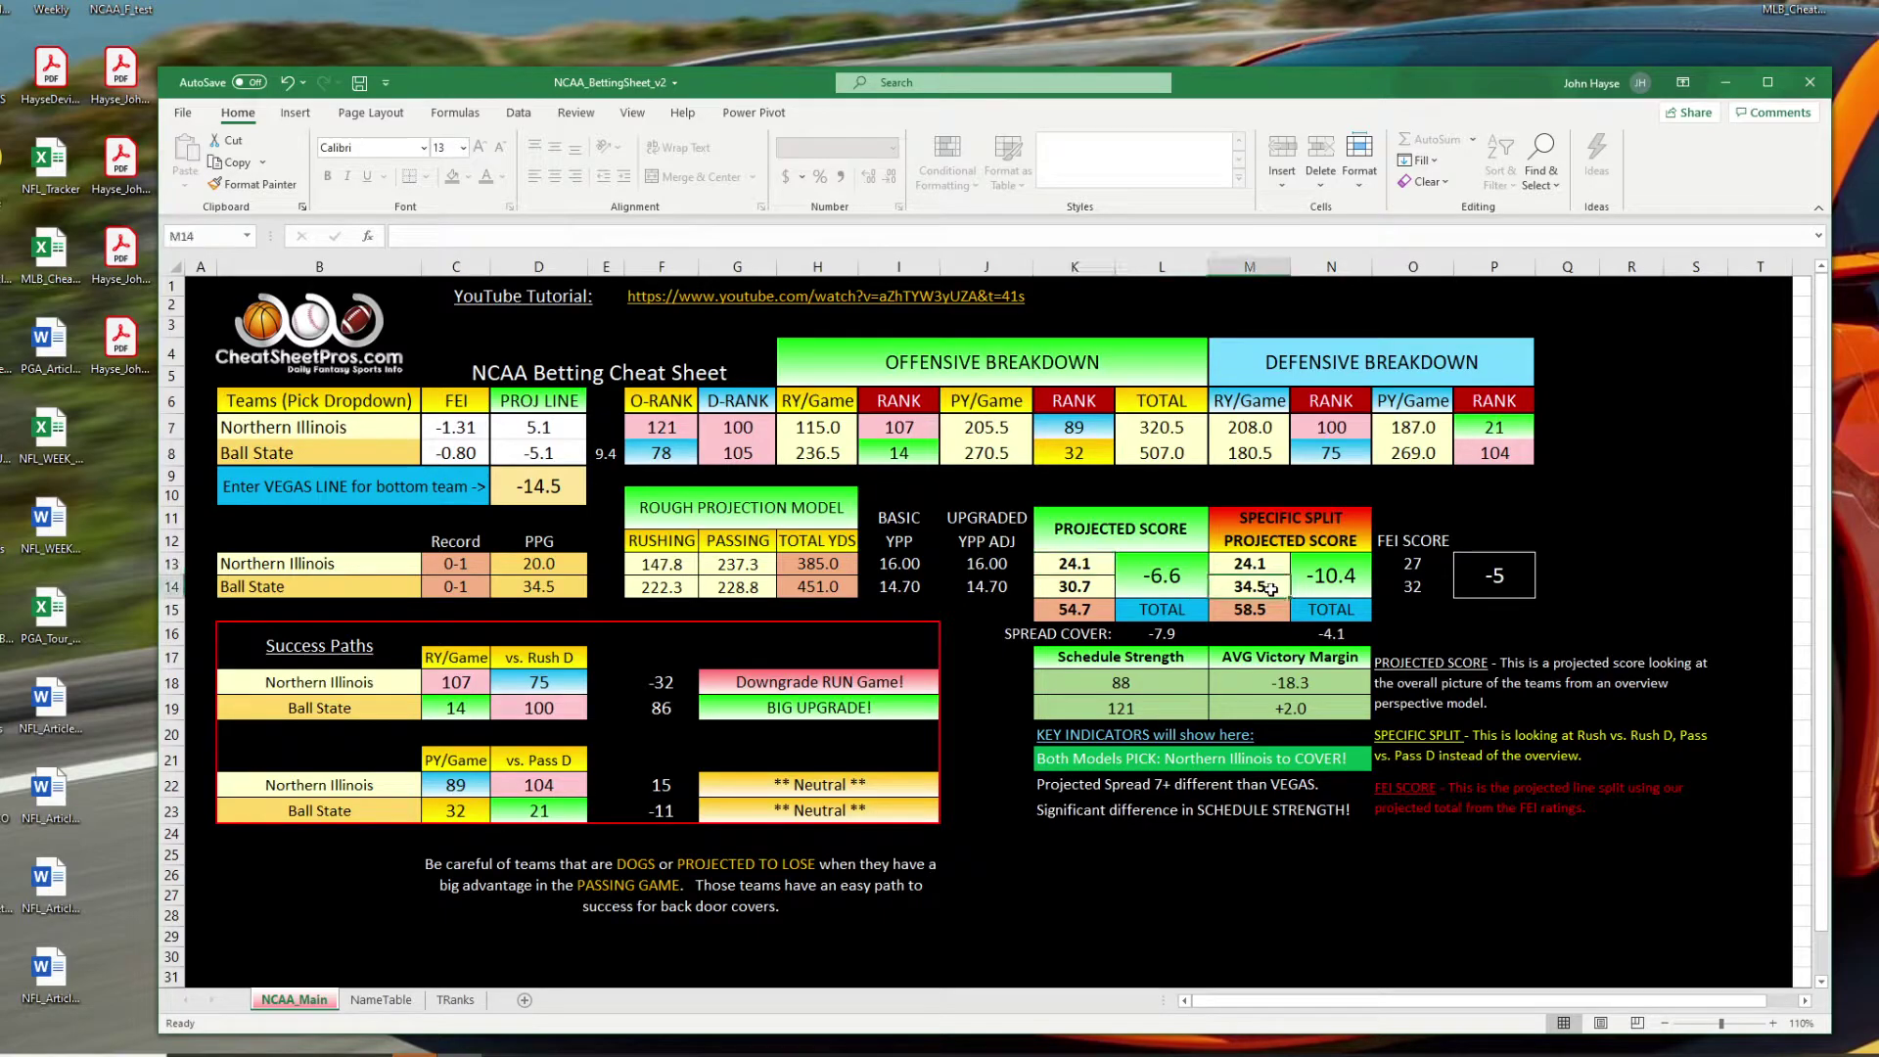
left_click(1279, 564)
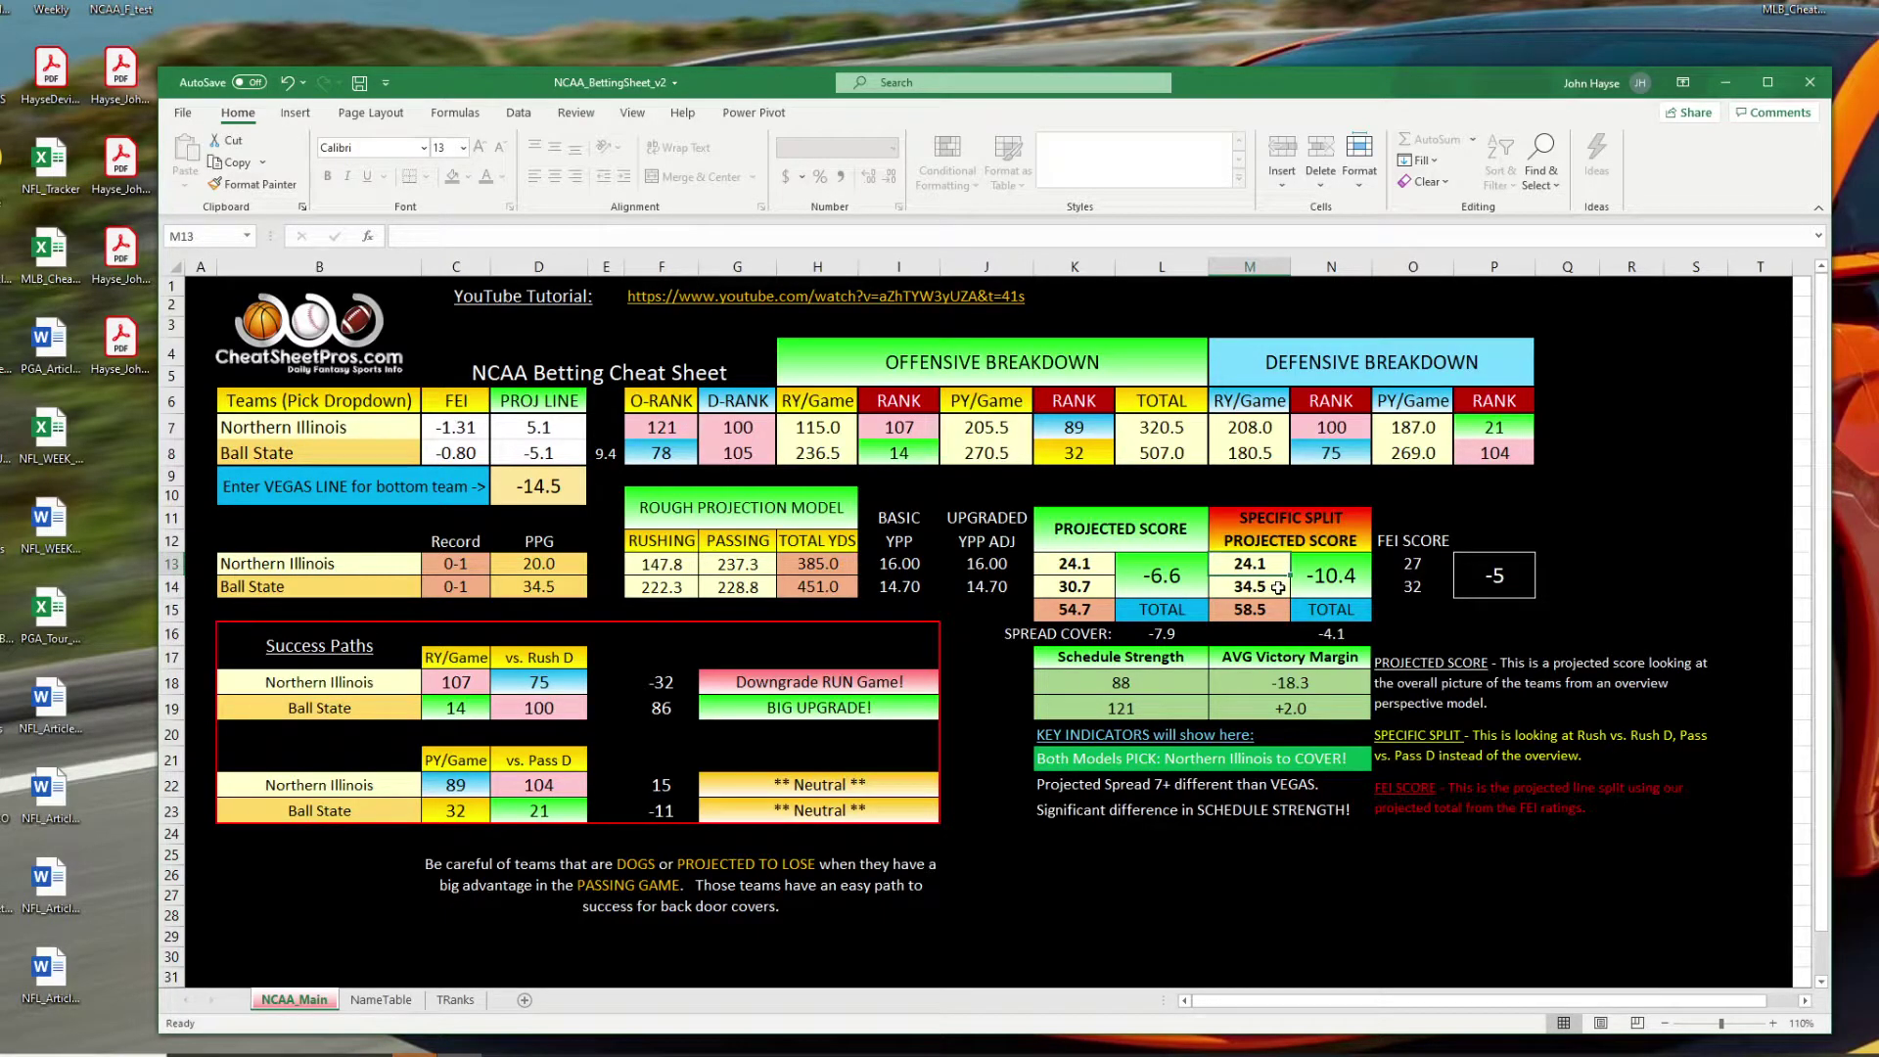
left_click(1414, 564)
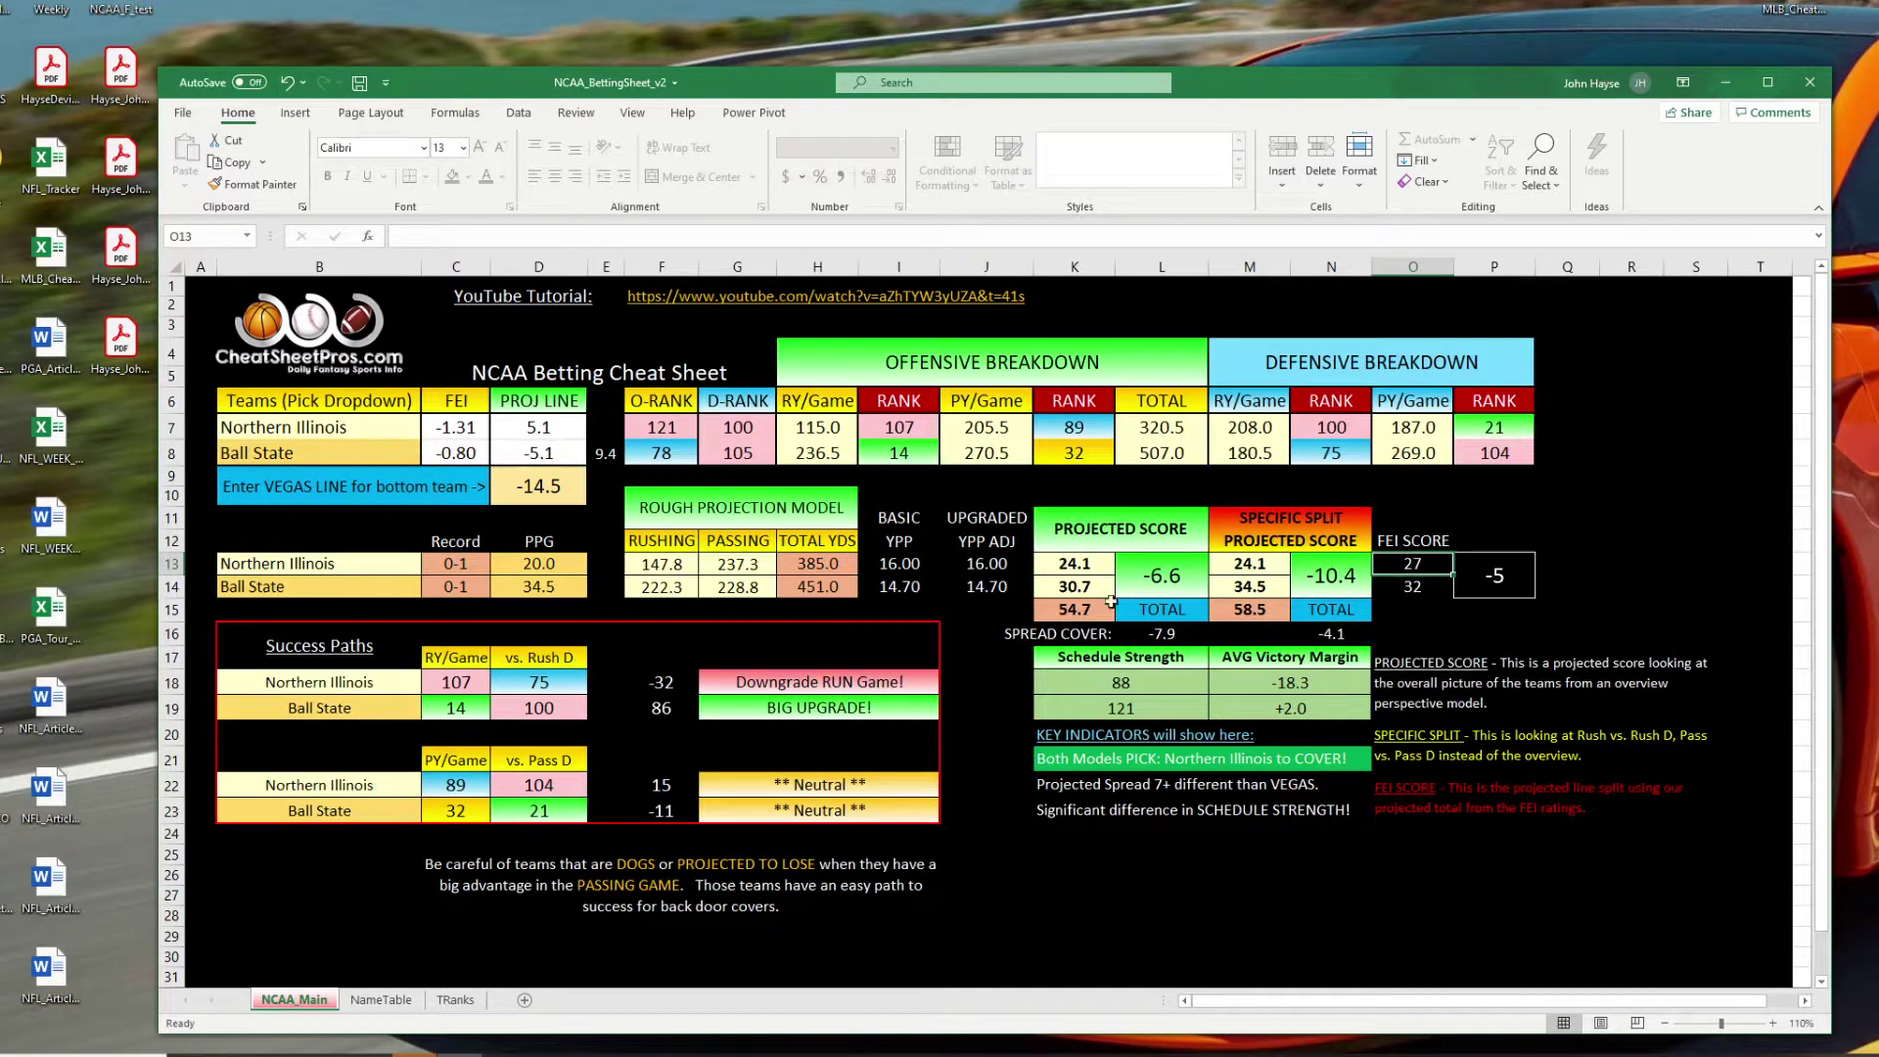
Compare the projected spreads of the Projected Score, Specific Split and FEI Score models.
left_click(1184, 578)
left_click(1331, 575)
left_click(1494, 577)
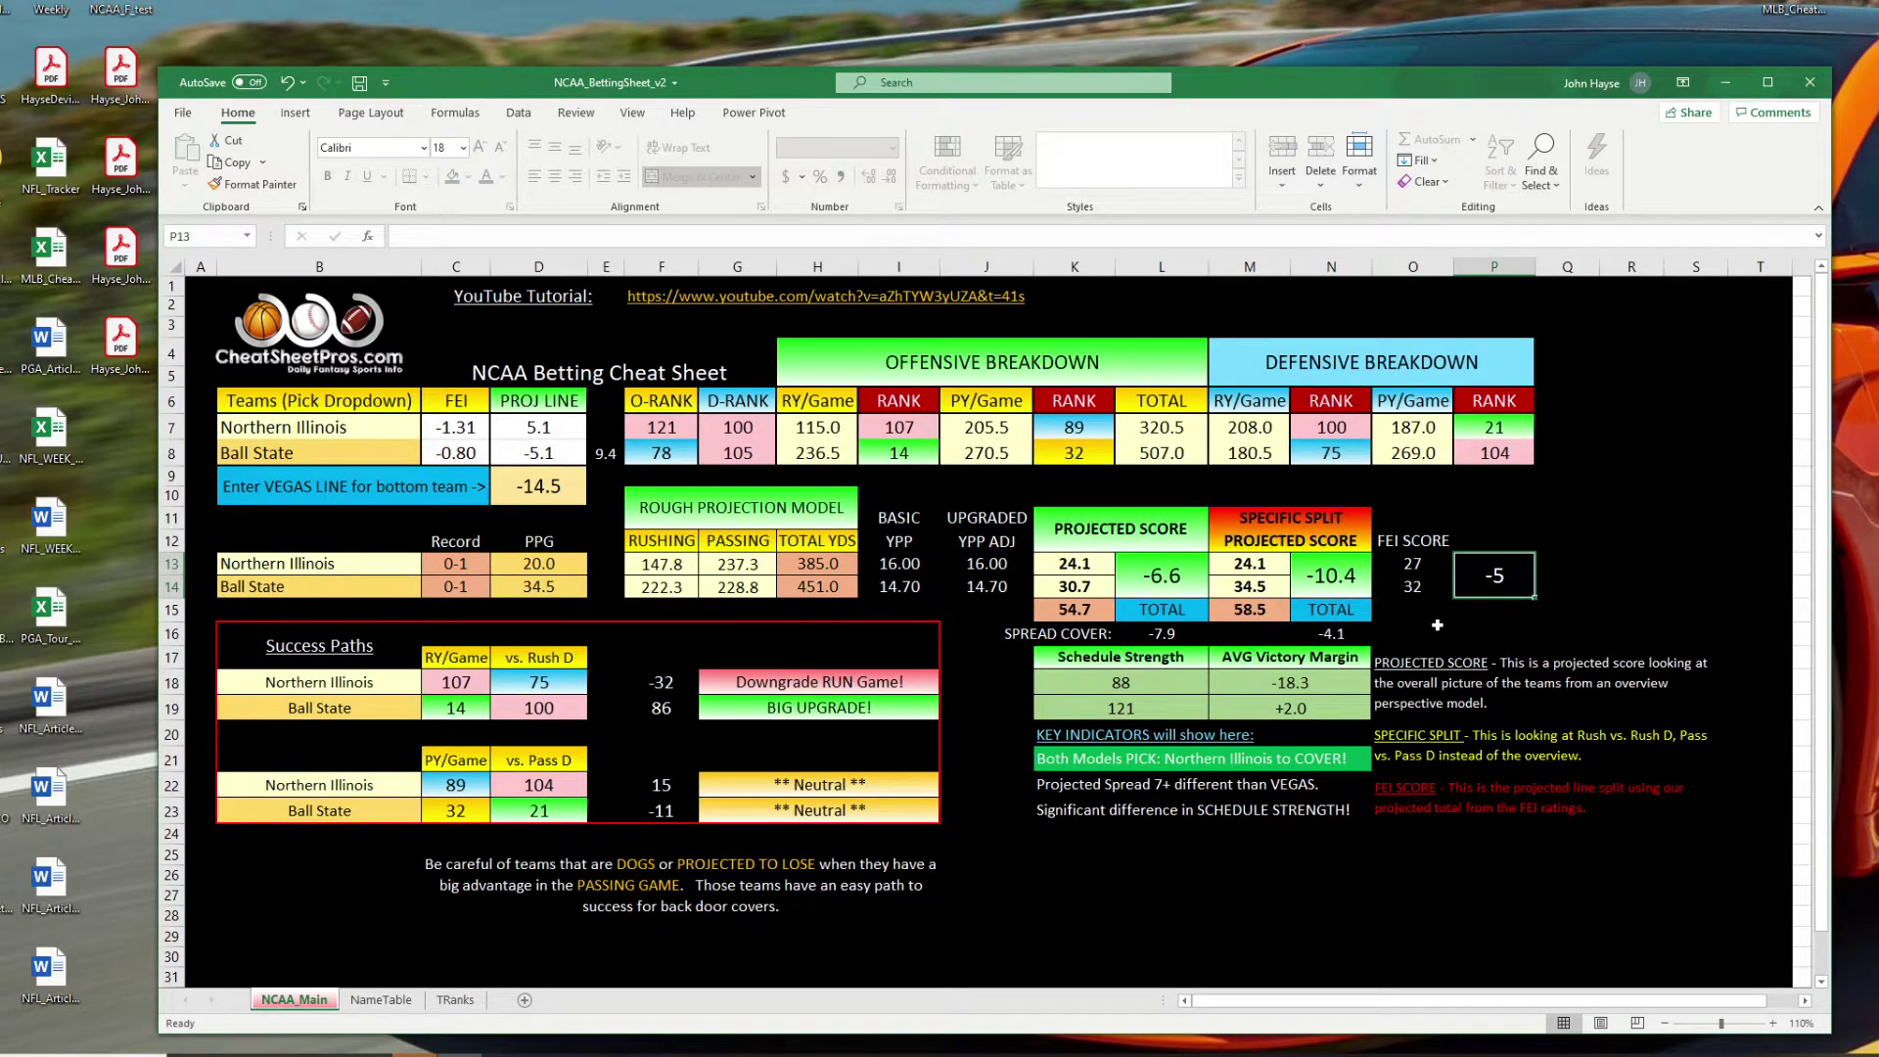
left_click(1170, 577)
left_click(1331, 575)
left_click(1505, 576)
Check the Projected Score model's result against Ball State's FEI-based projected line.
mouse_move(1095, 569)
left_mouse_down()
mouse_move(1105, 535)
mouse_move(1104, 582)
left_mouse_up()
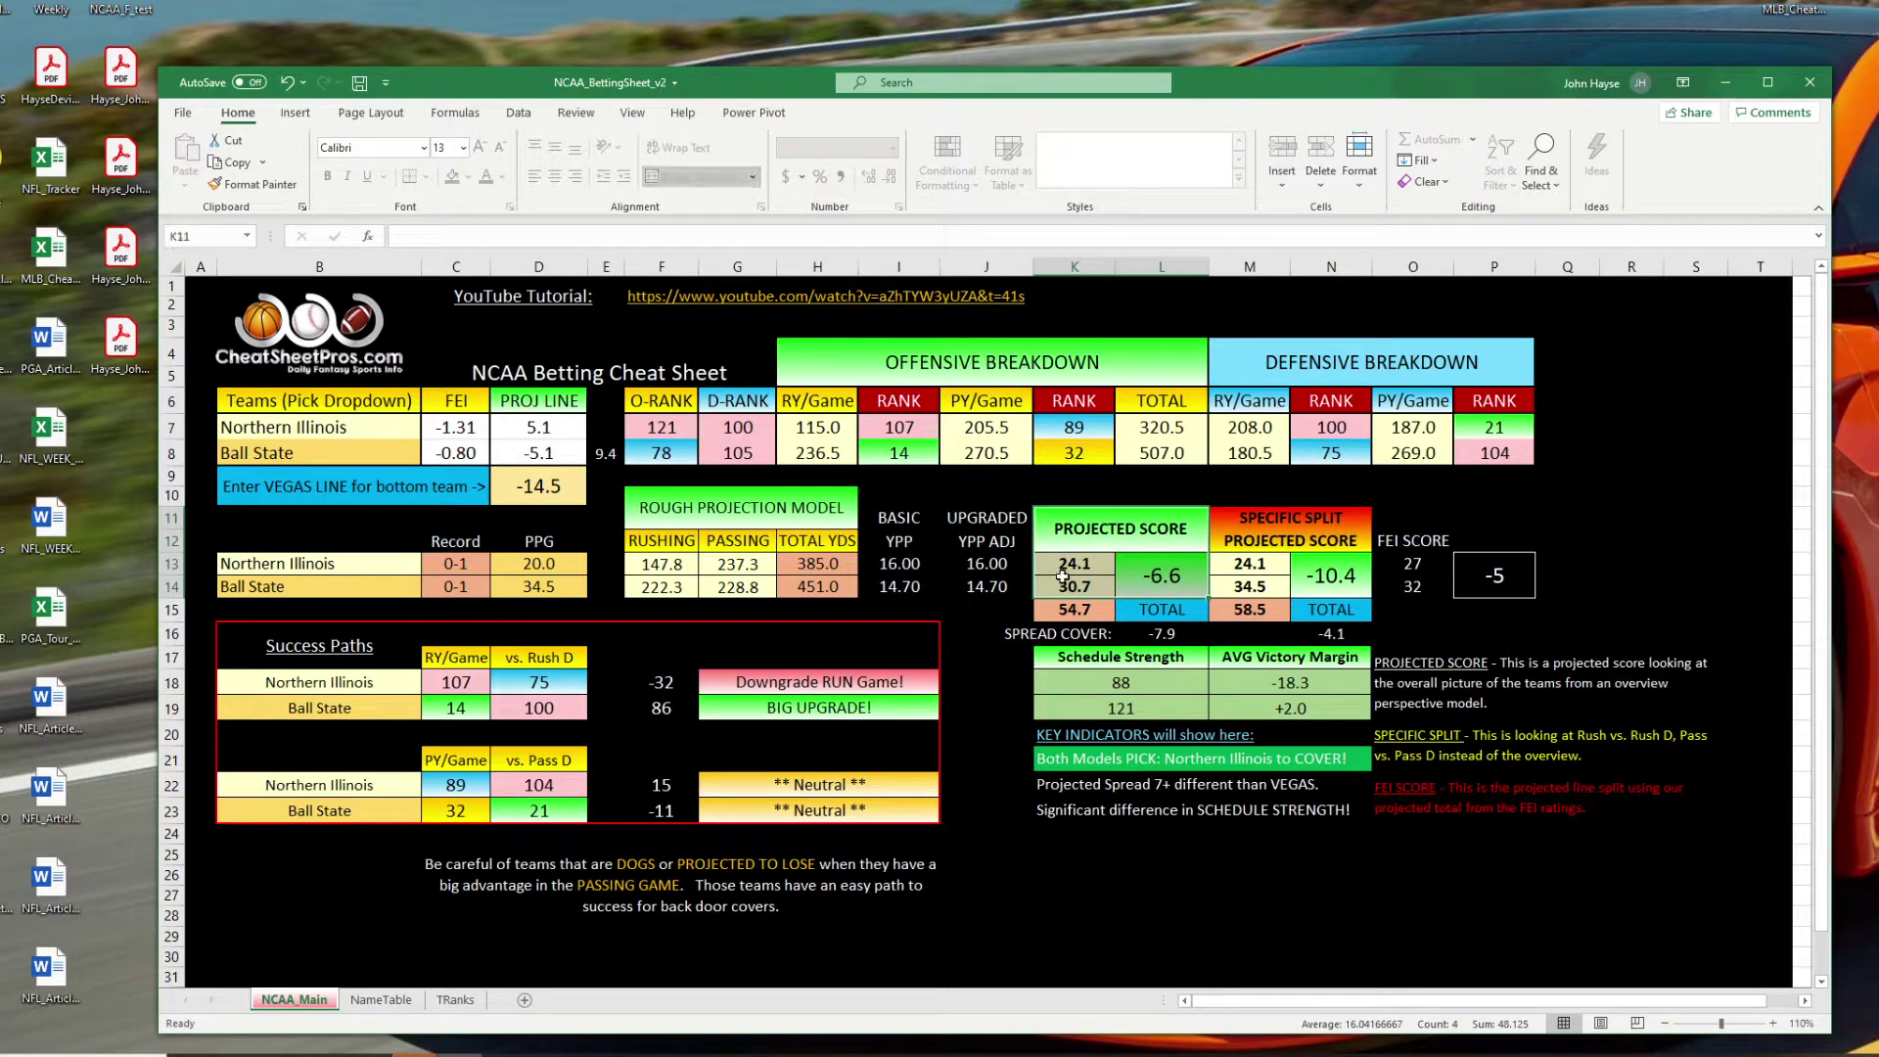
left_click(559, 452)
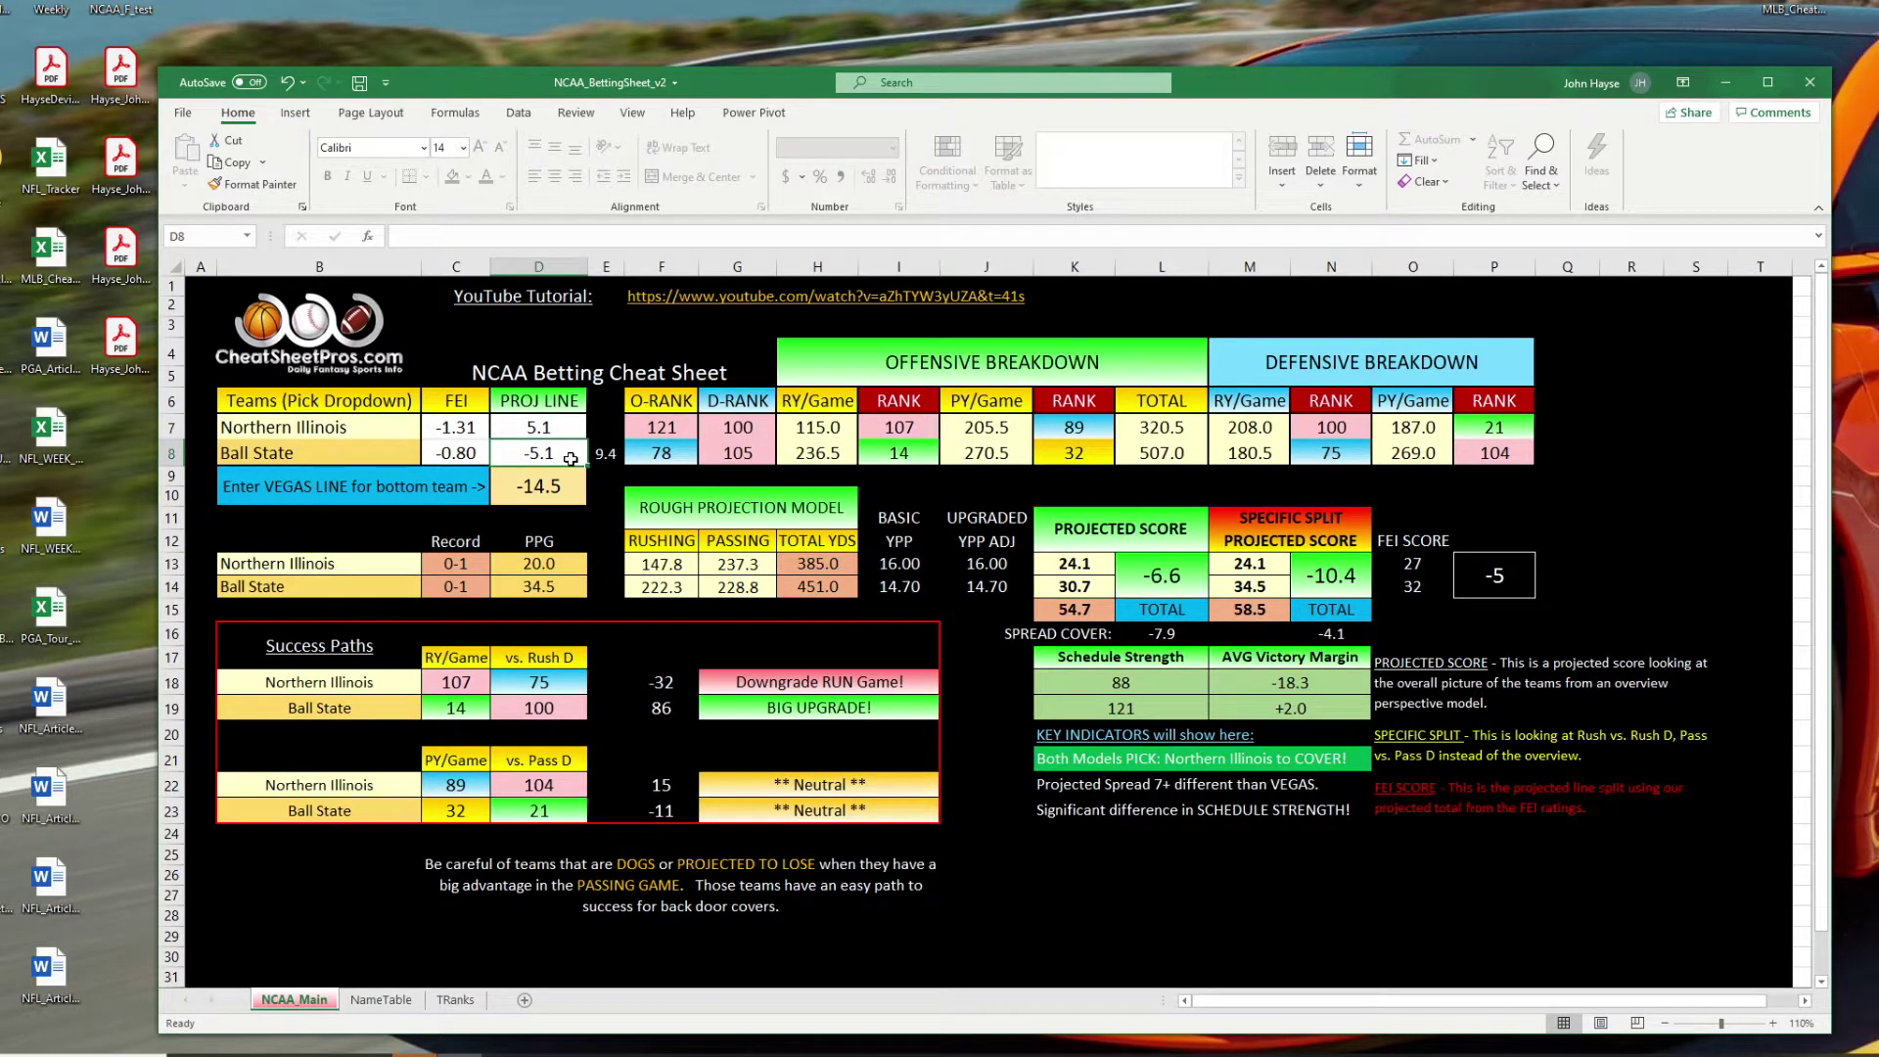
mouse_move(1096, 562)
left_mouse_down()
mouse_move(1114, 602)
mouse_move(1084, 536)
mouse_move(1072, 595)
mouse_move(1117, 575)
left_mouse_up()
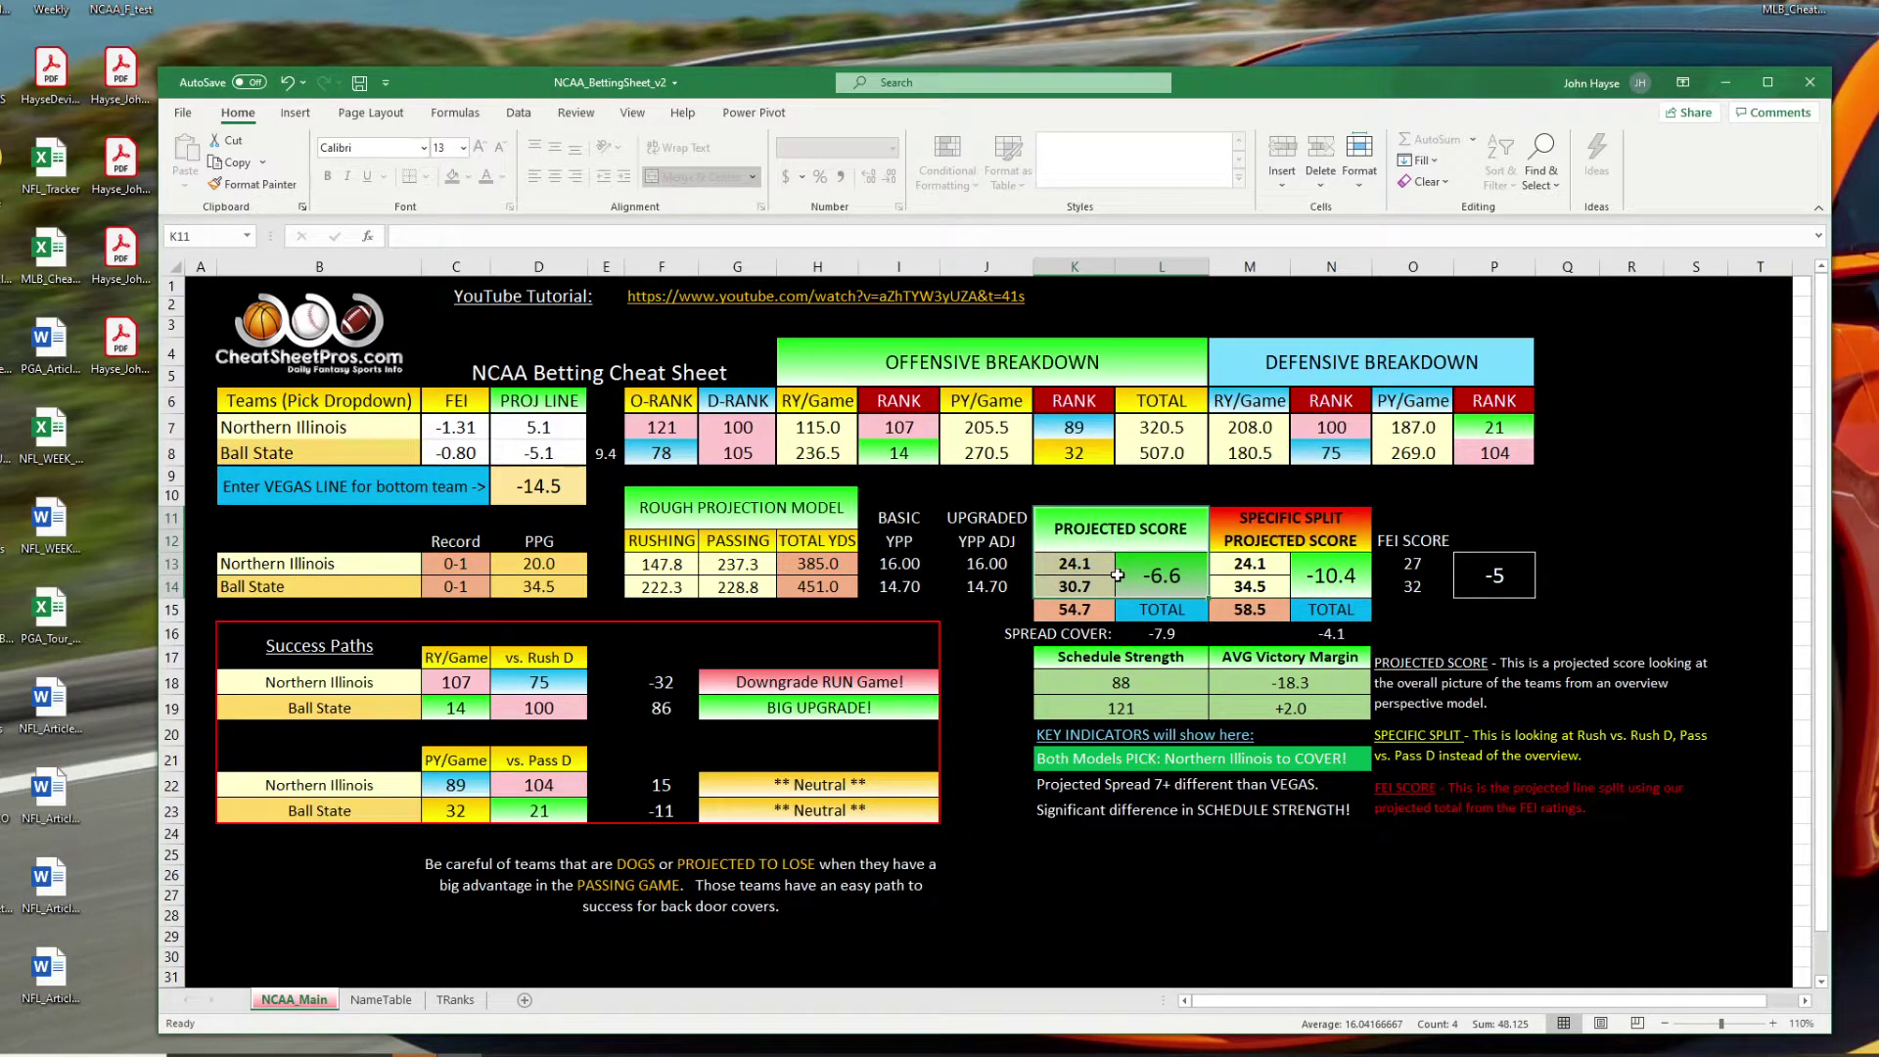
Change the matchup to Mississippi State as the top team and Georgia as the bottom team.
left_click(364, 434)
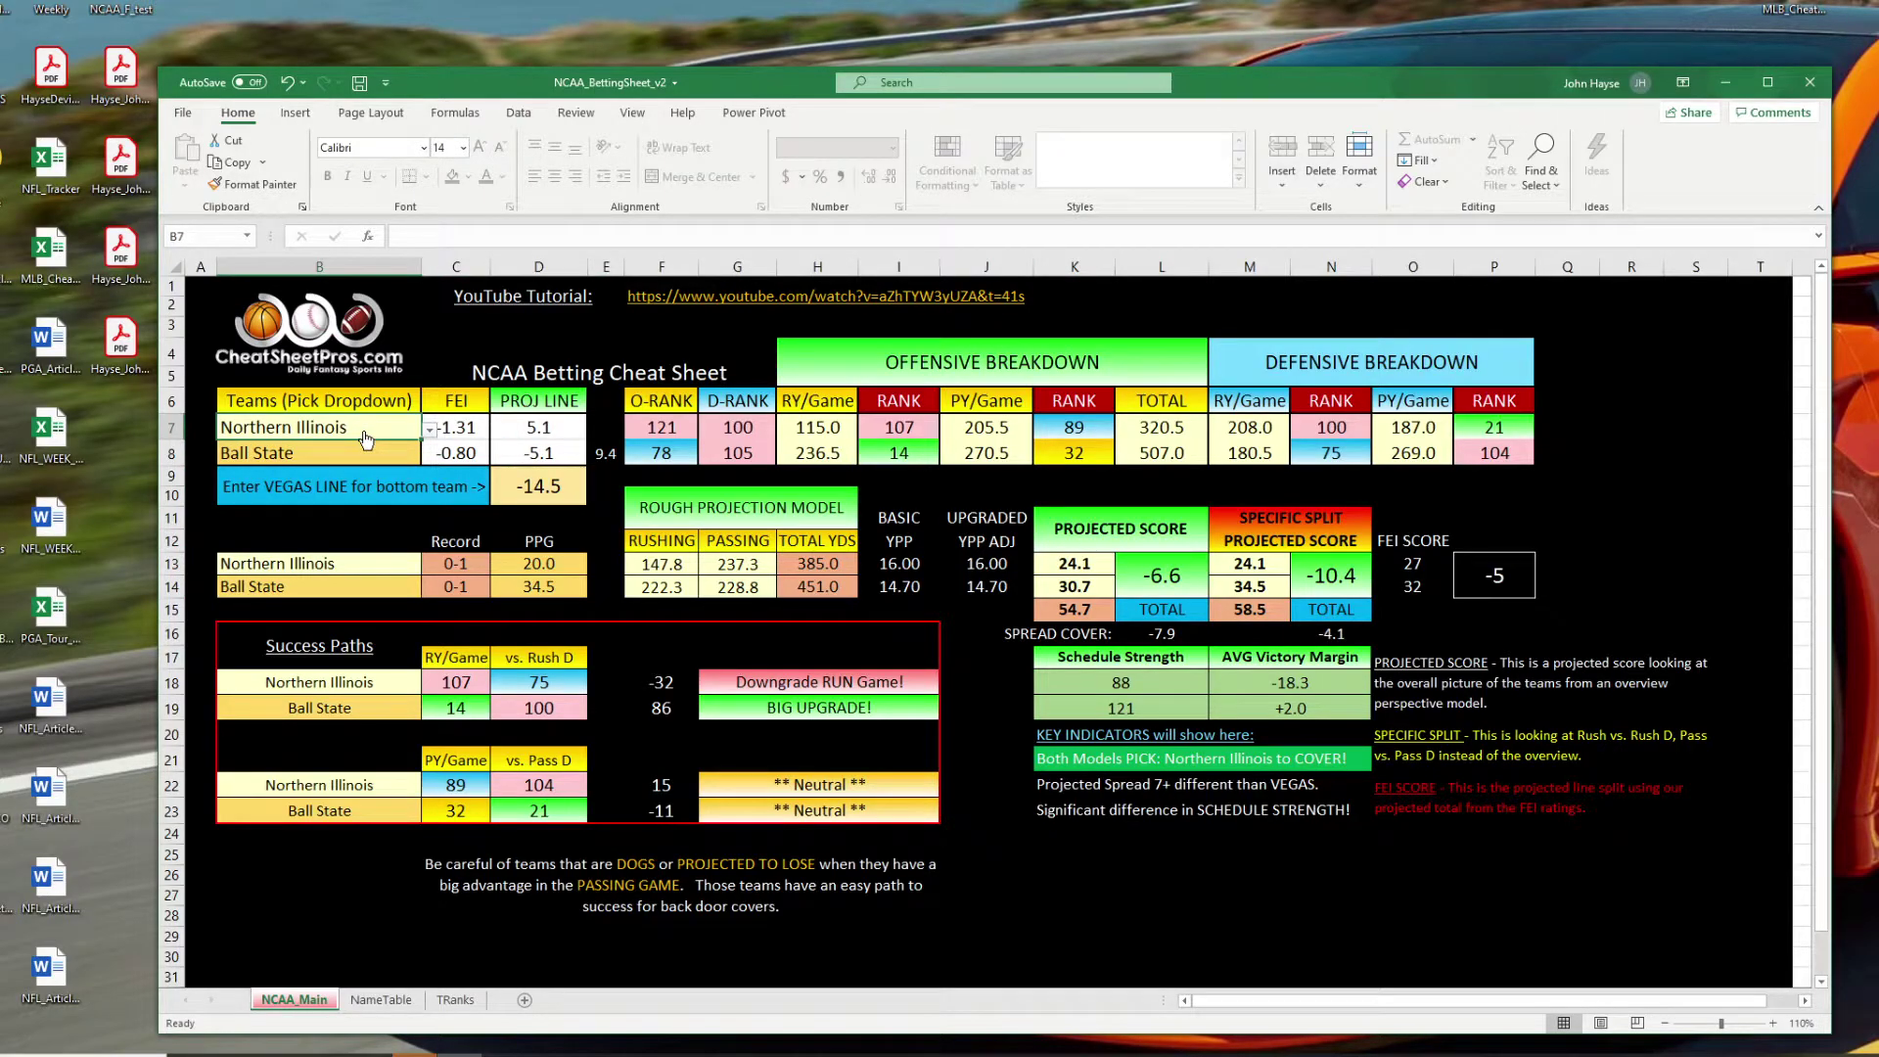
type("Mississippi State")
key("Return")
type("Geo")
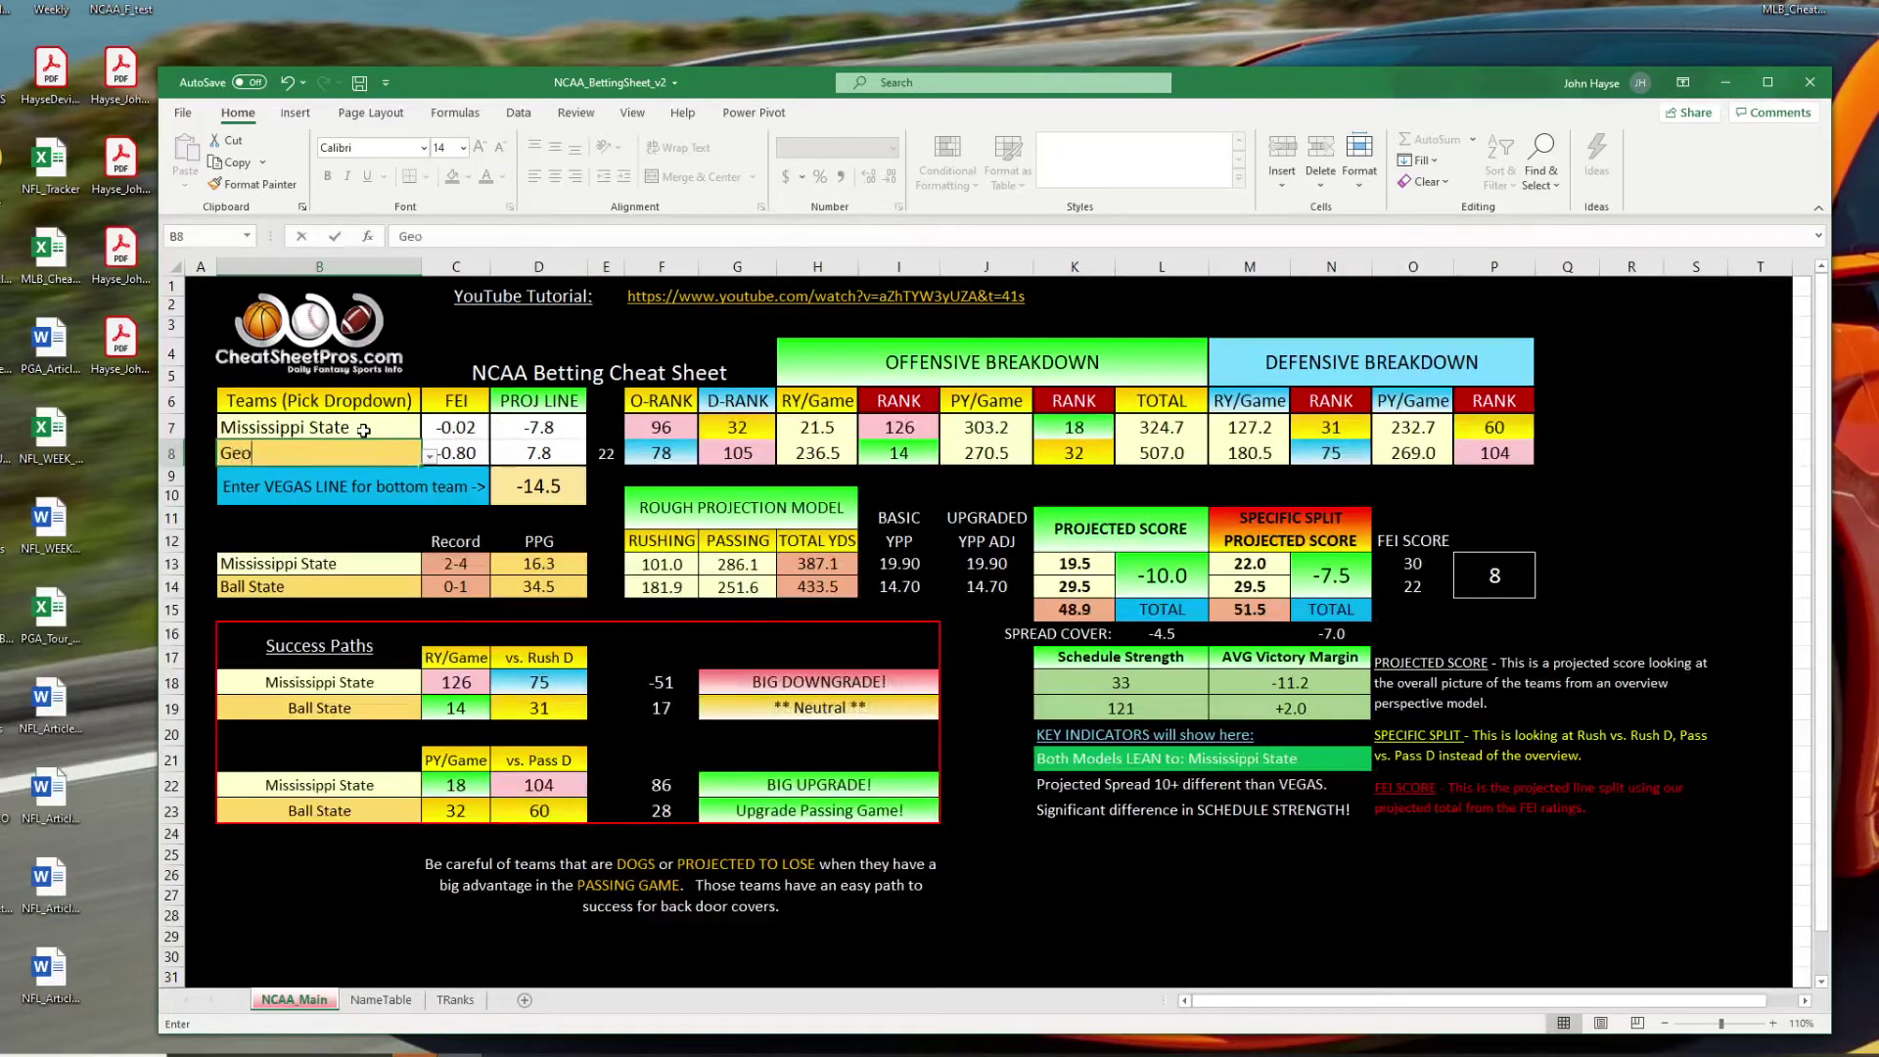
type("rgia")
key("Return")
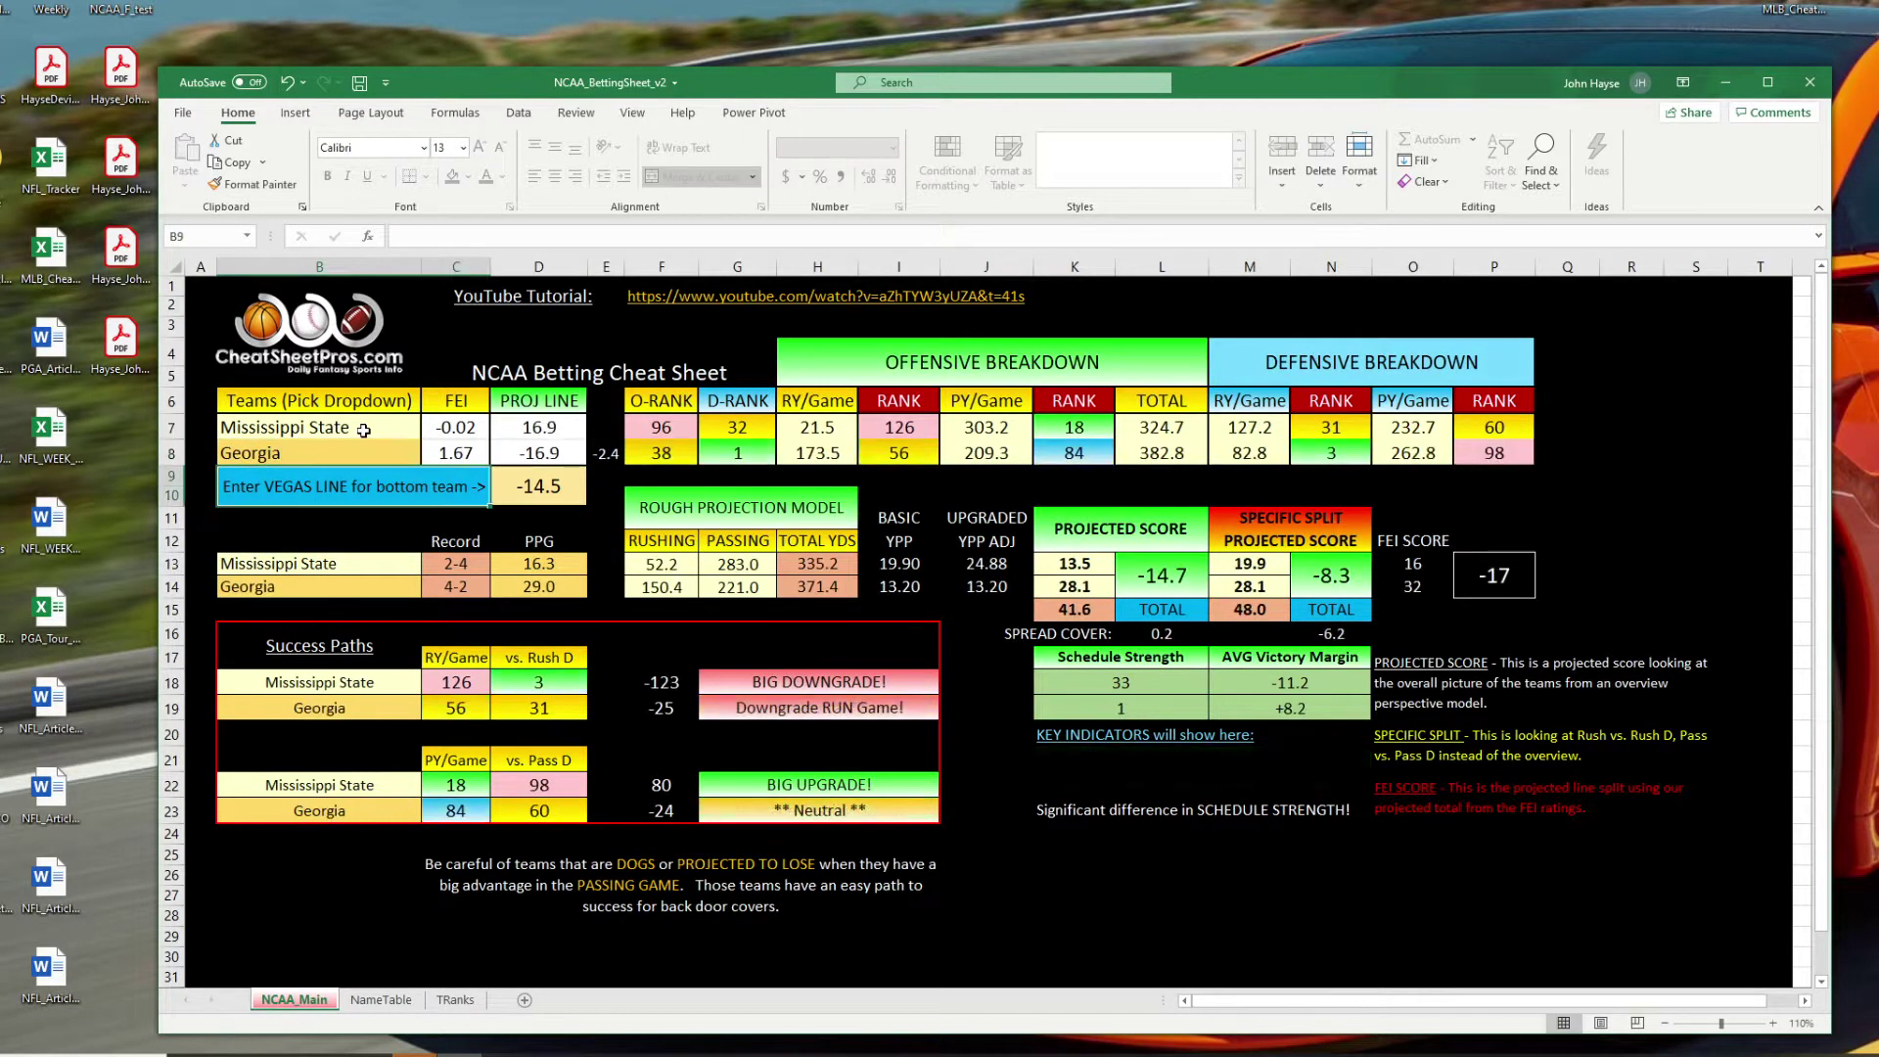
Set the Vegas line for Georgia to -25.
left_click(535, 490)
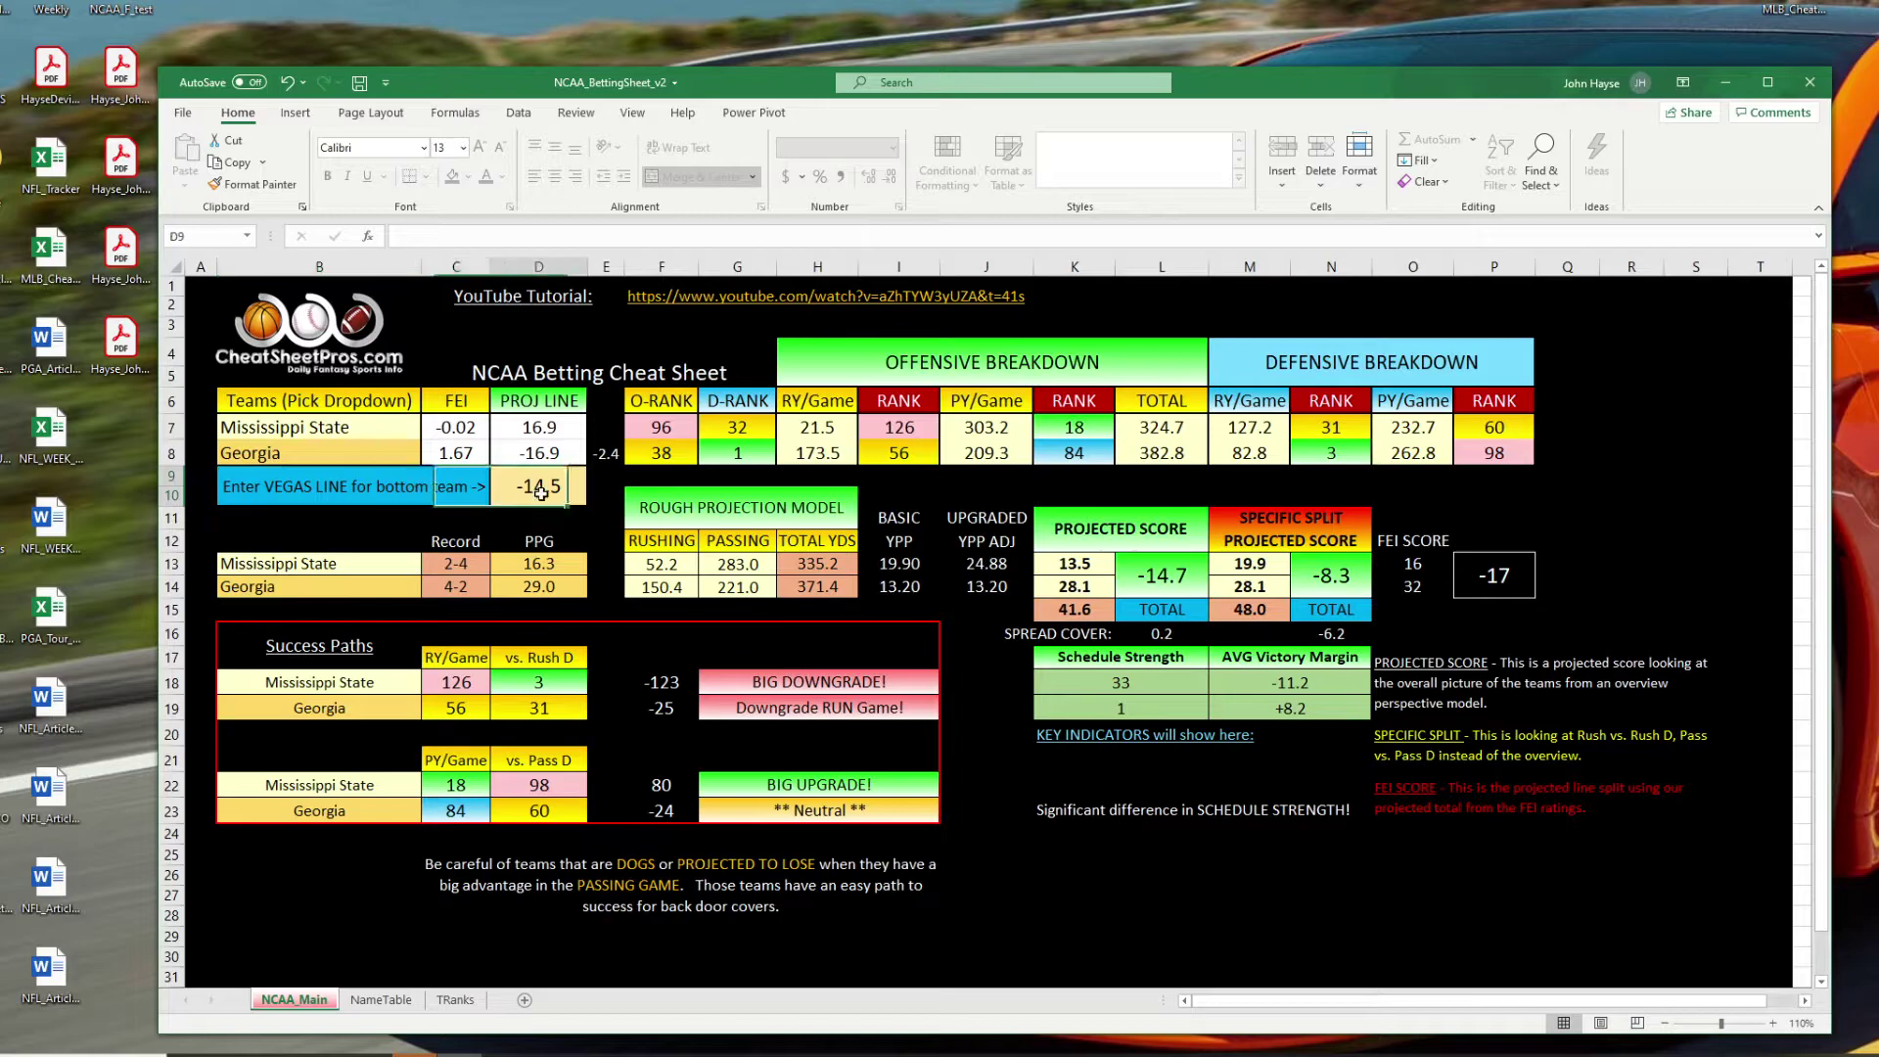
type("-25")
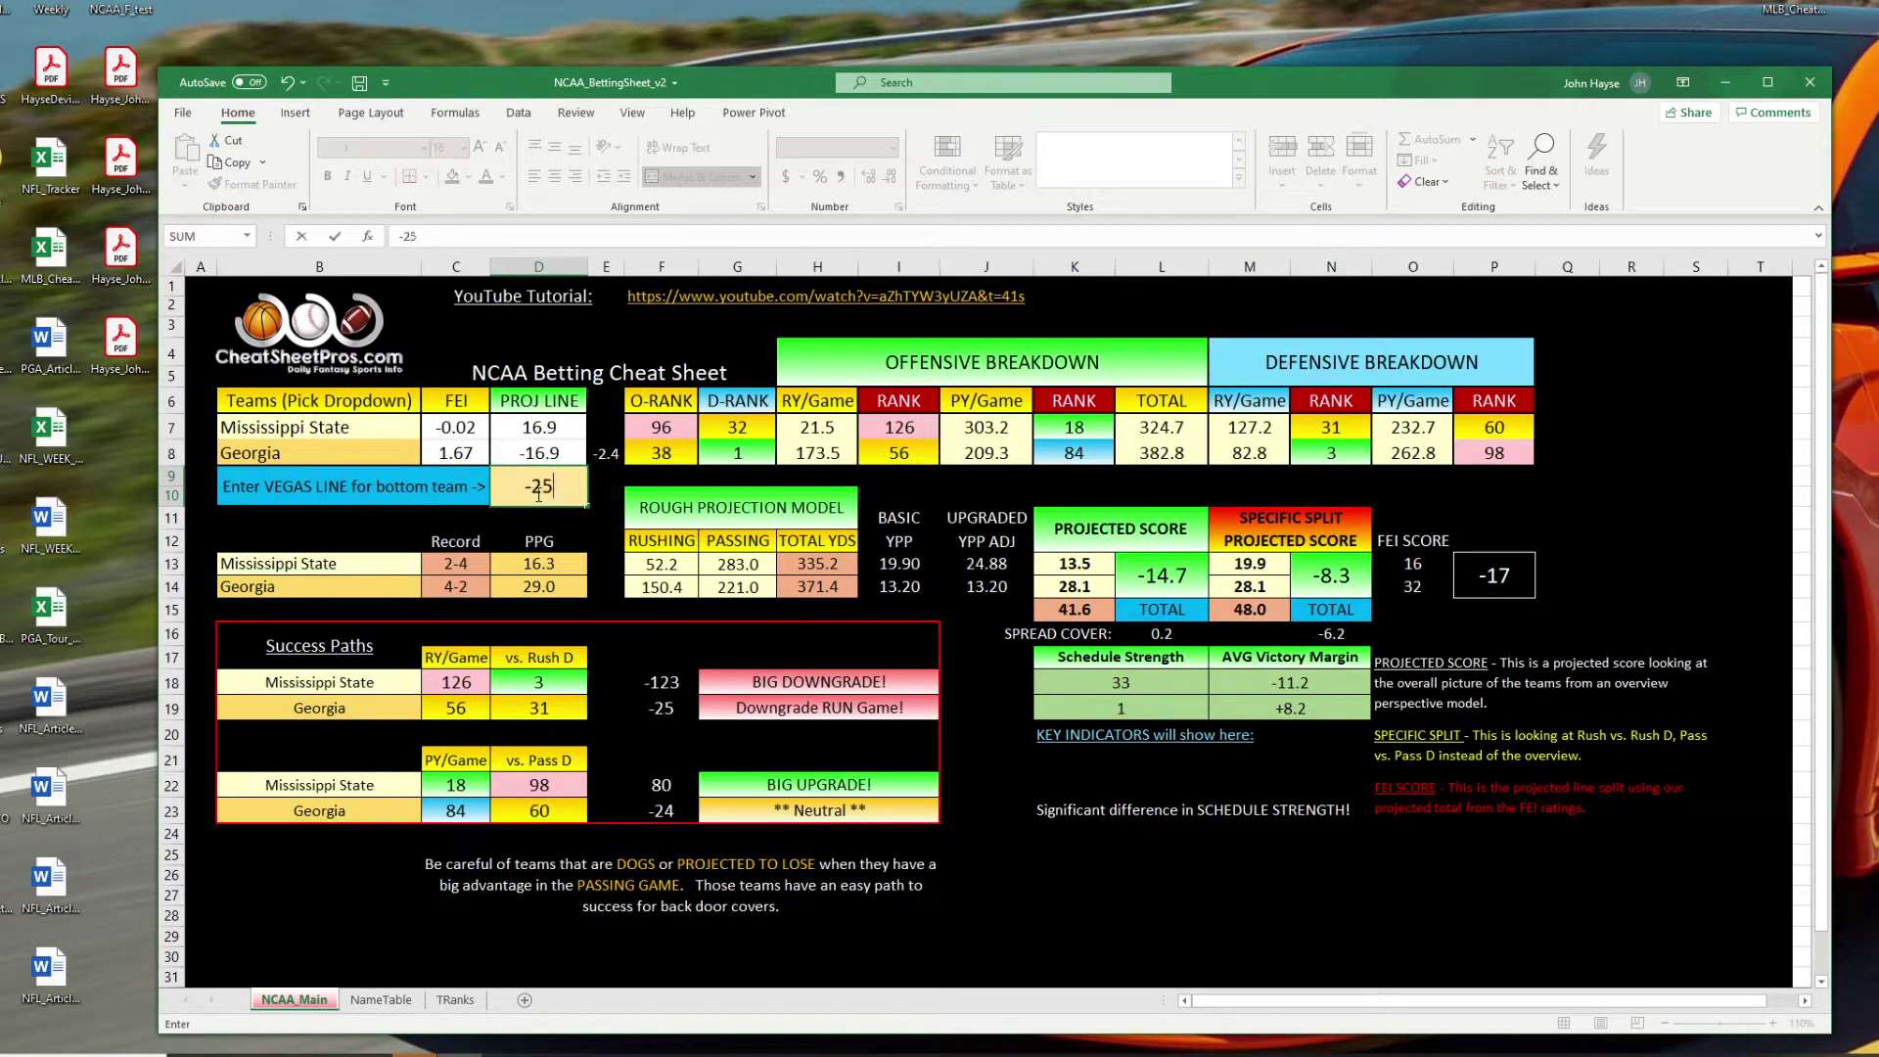
key("Return")
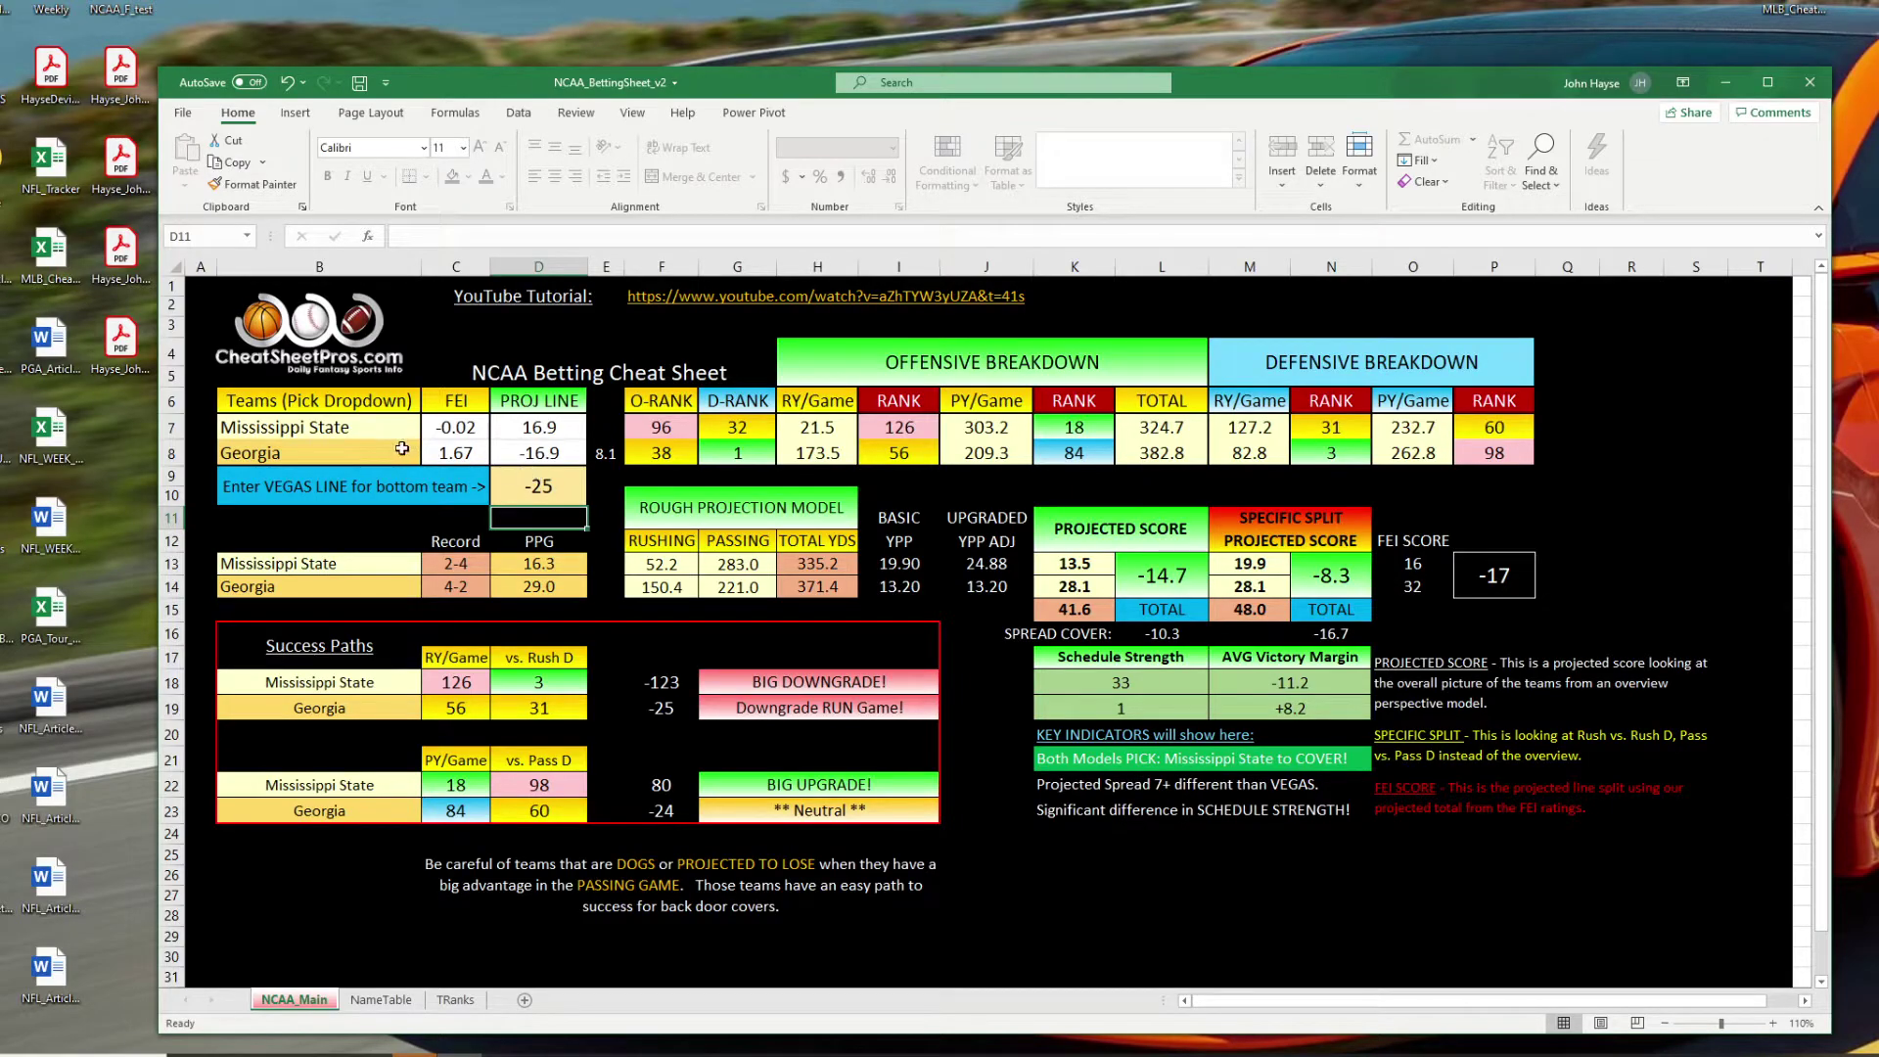
Compare Georgia's projected line with its Vegas line, and check both teams' points per game.
left_click_drag(406, 452, 523, 450)
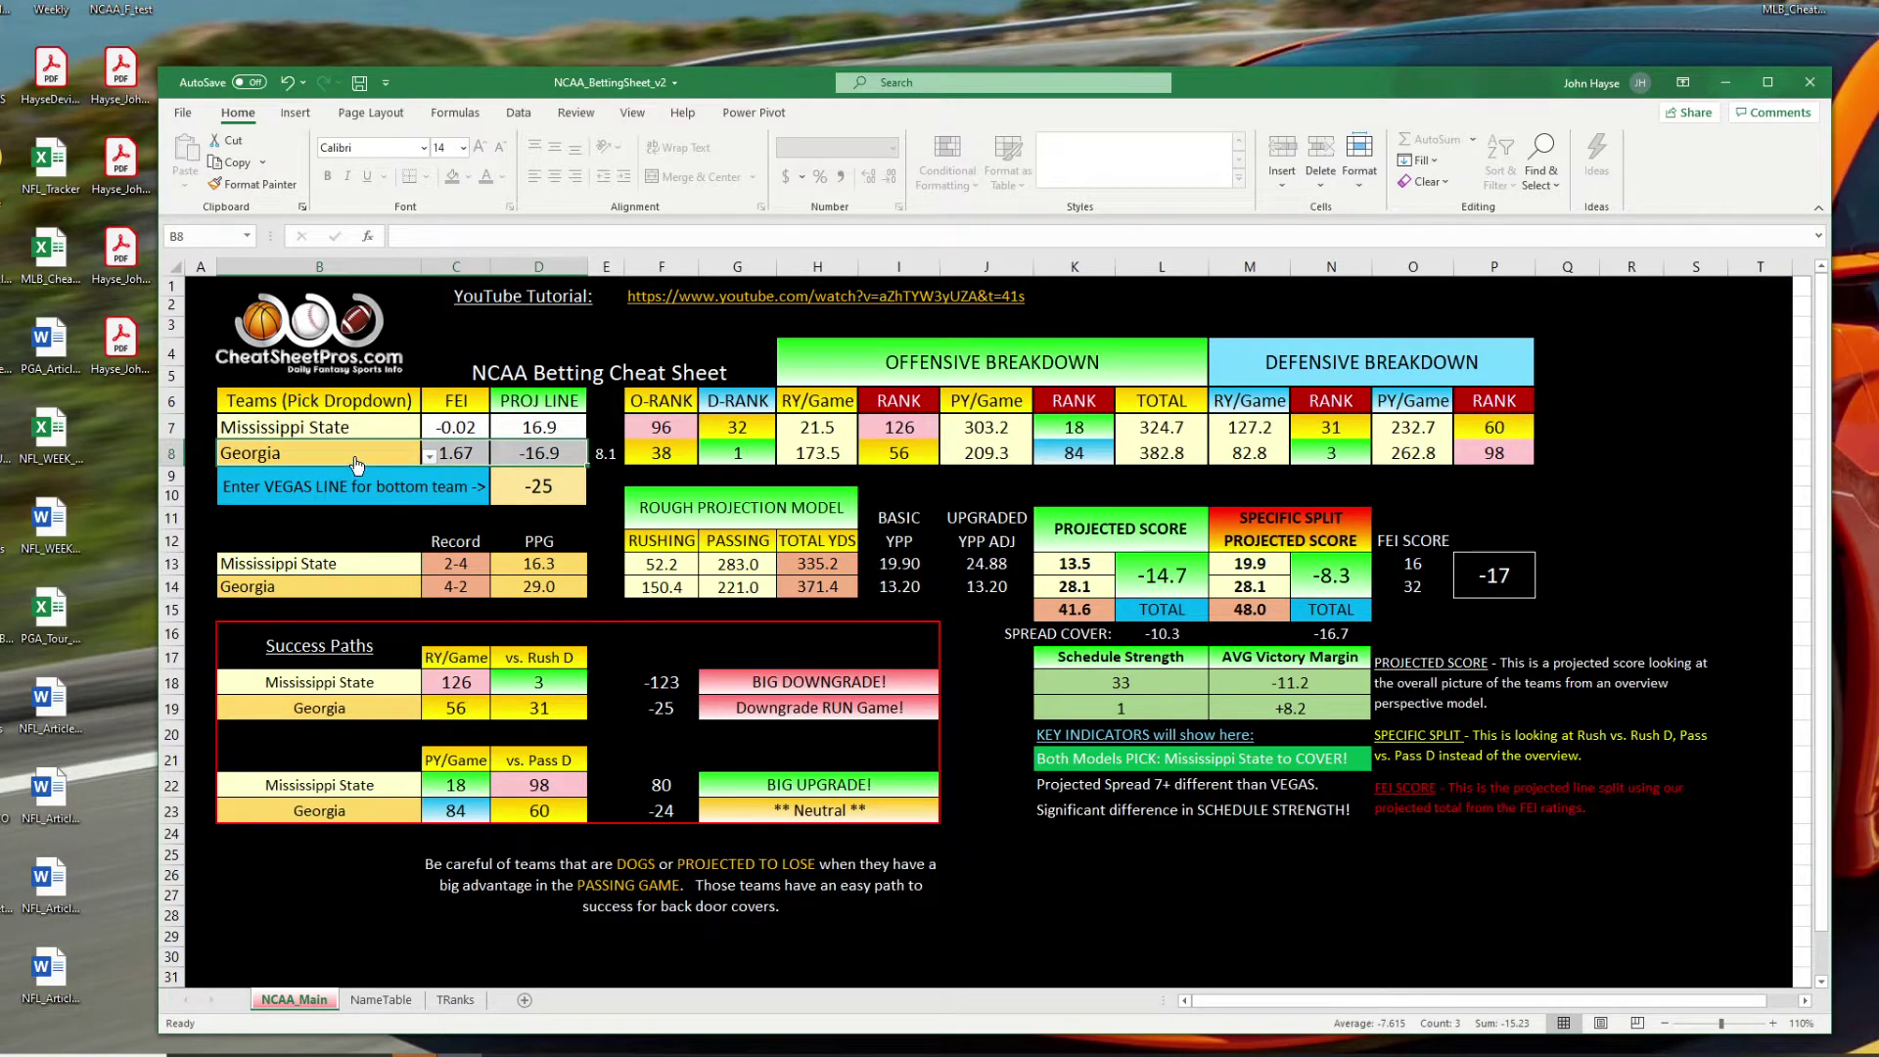
left_click(538, 456)
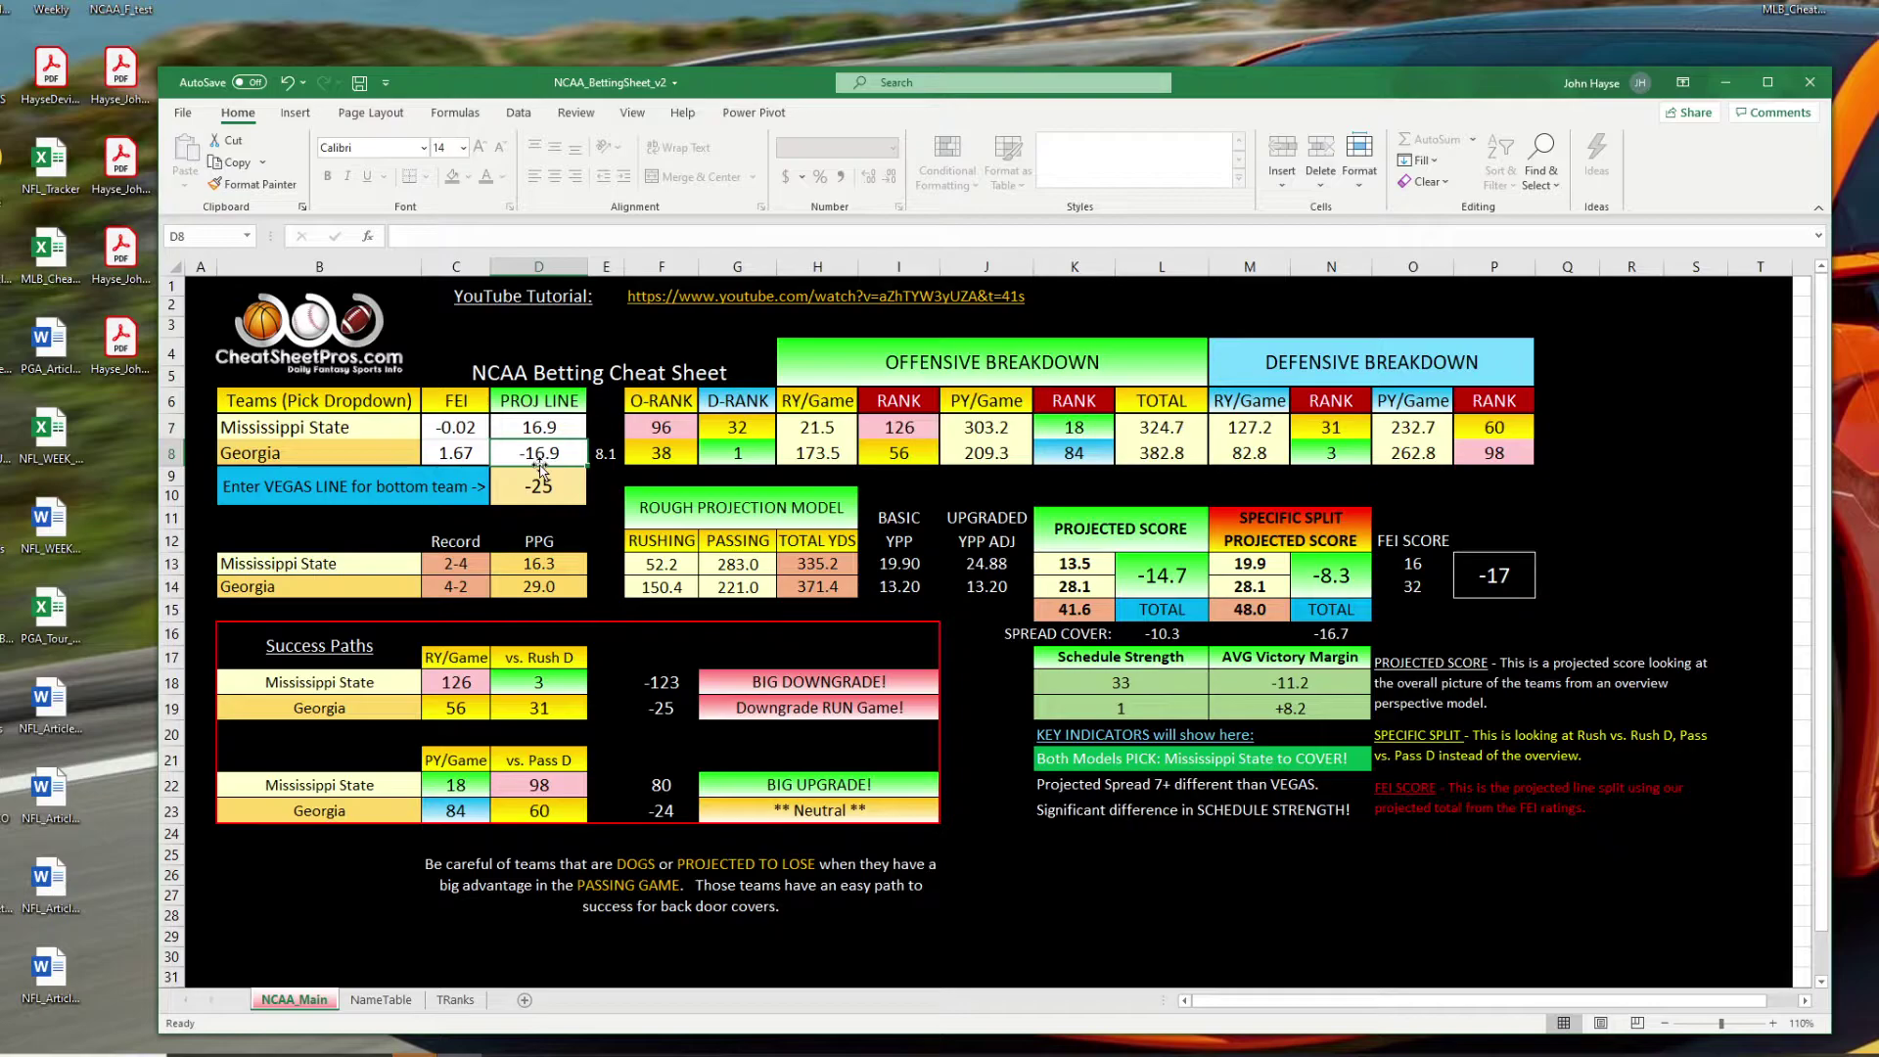
left_click(540, 490)
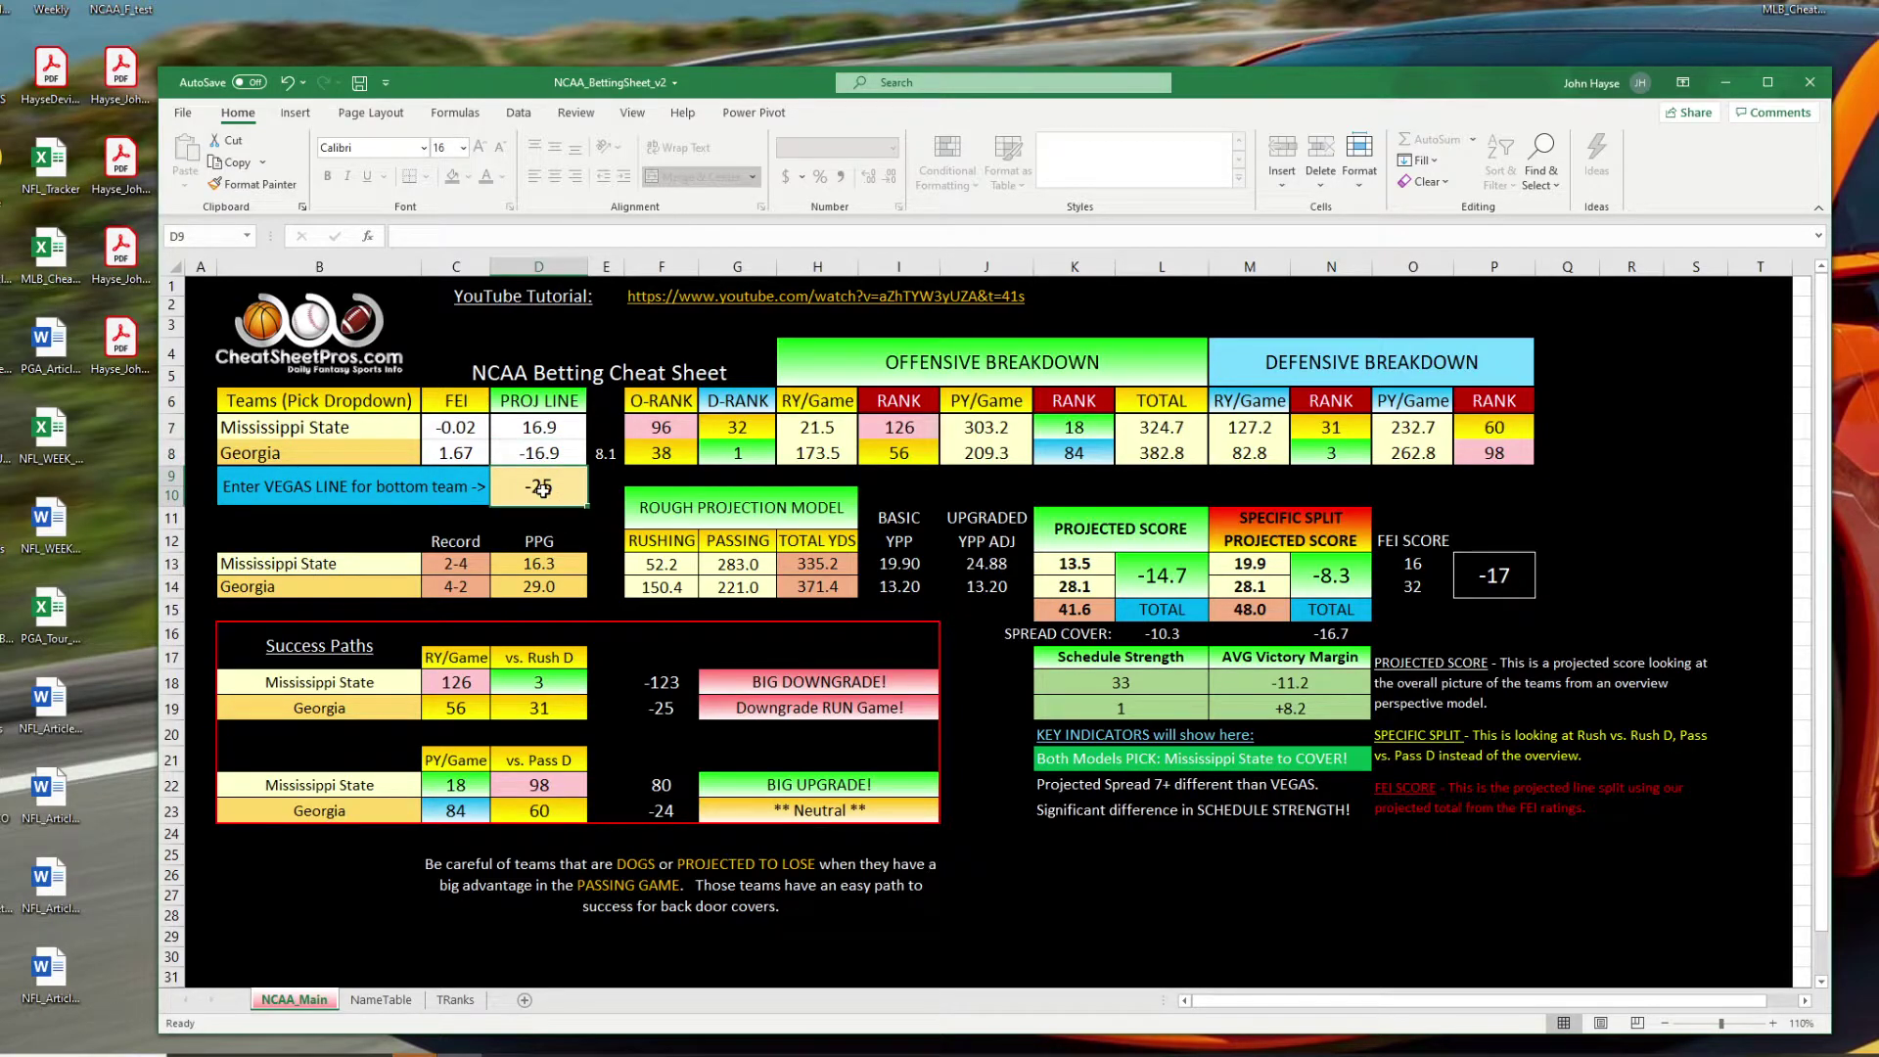
left_click(400, 430)
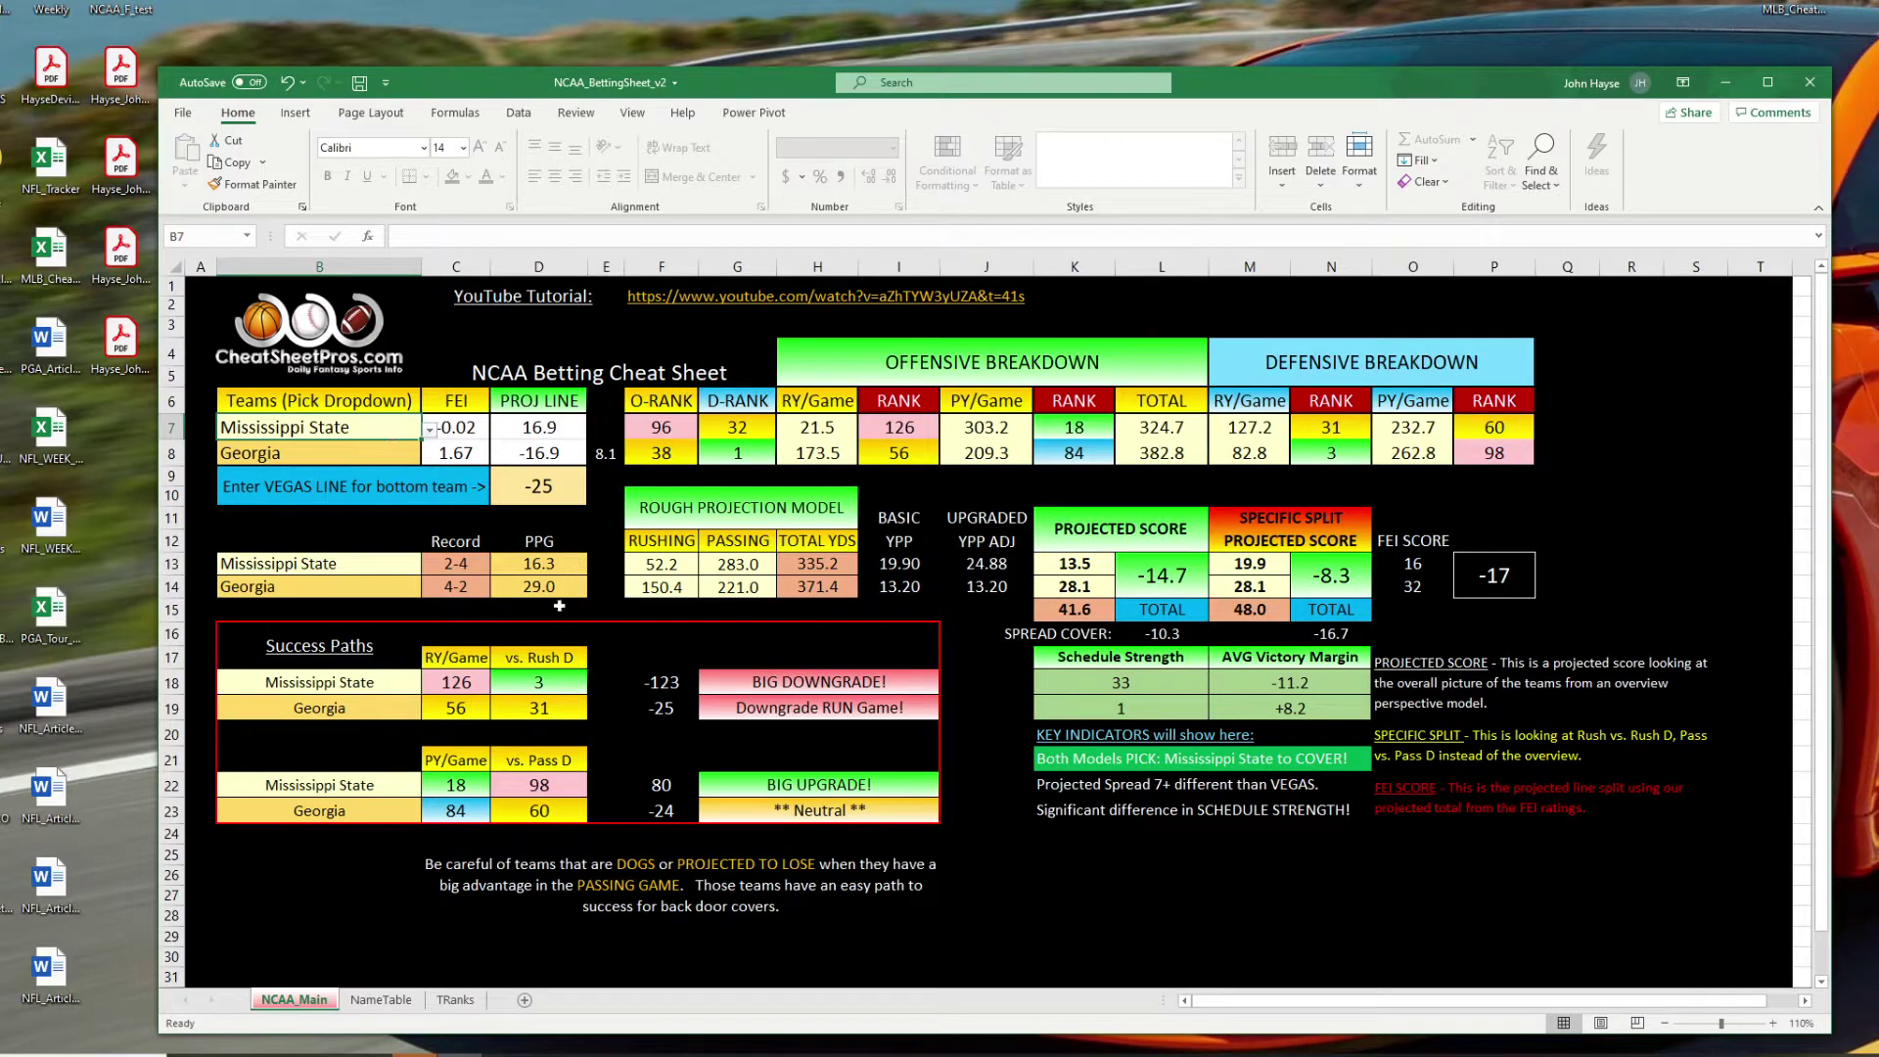
left_click(555, 587)
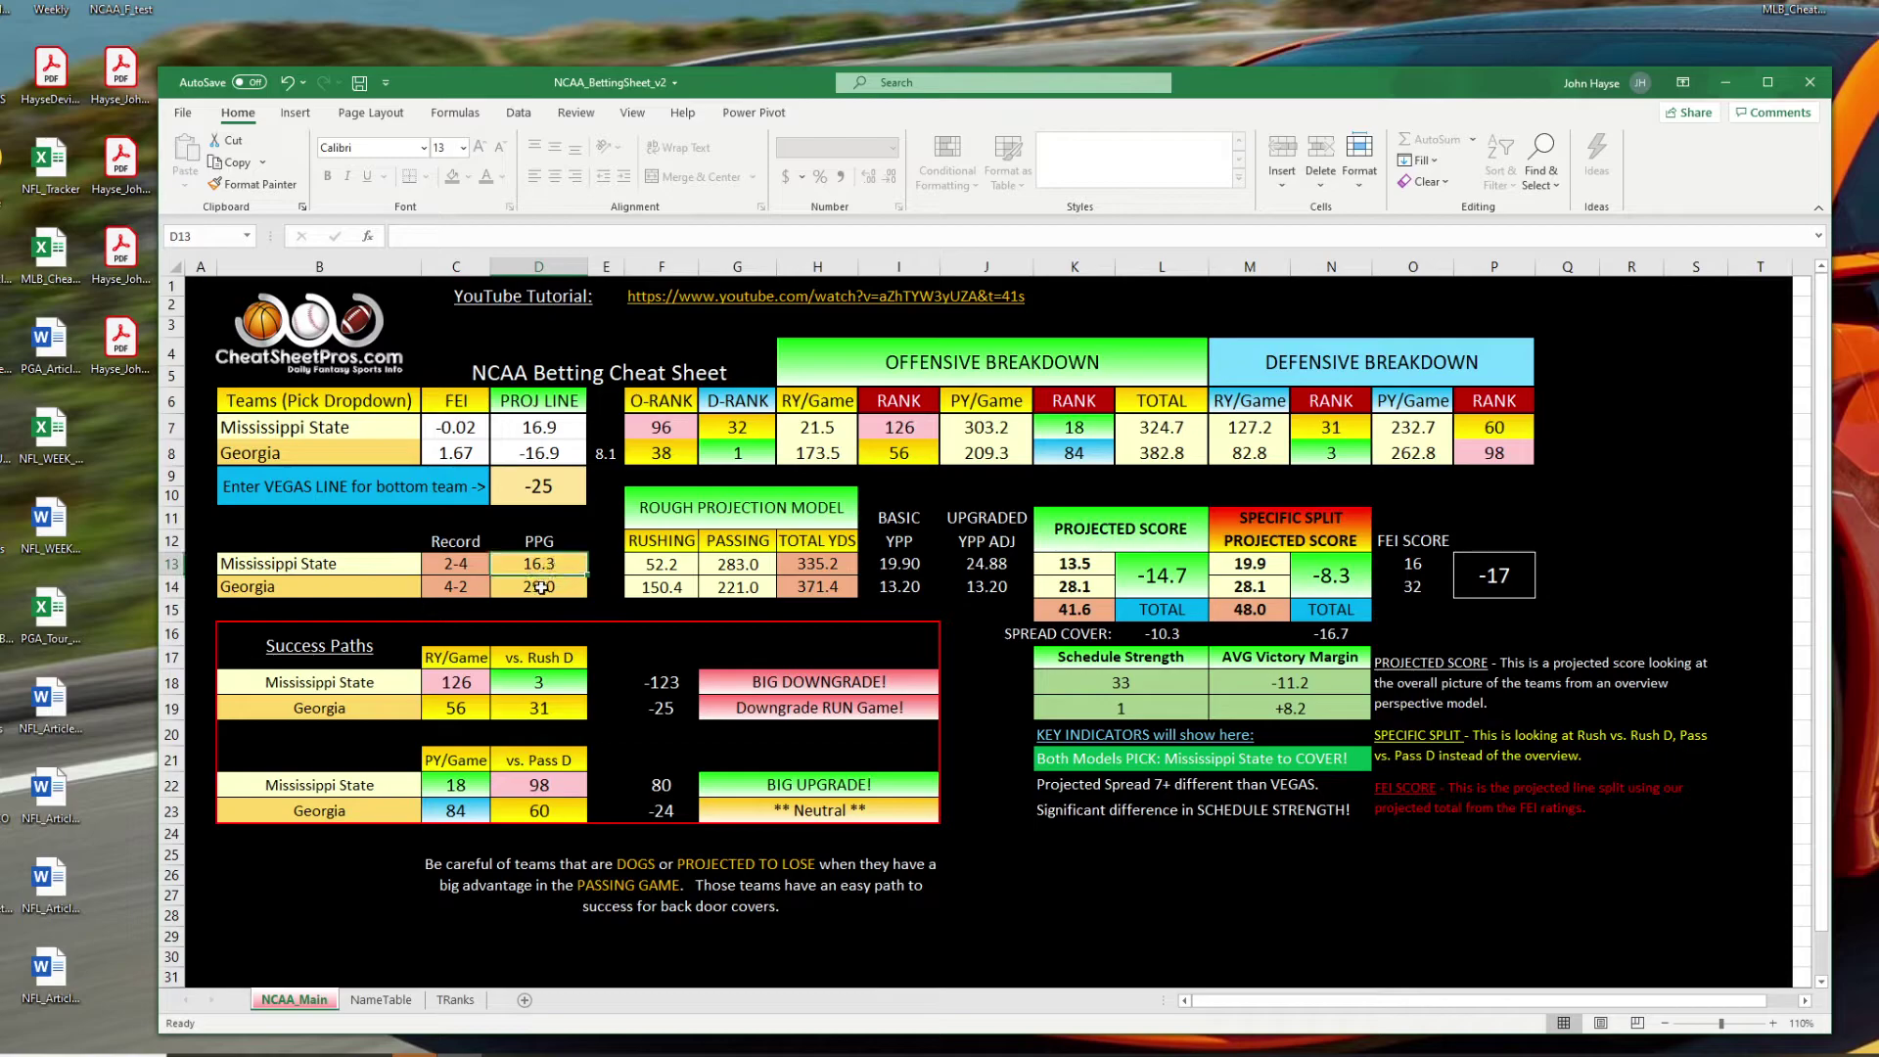
left_click(541, 566)
Compare Mississippi State's and Georgia's projected total yards in the Rough Projection Model.
left_click_drag(825, 560, 818, 587)
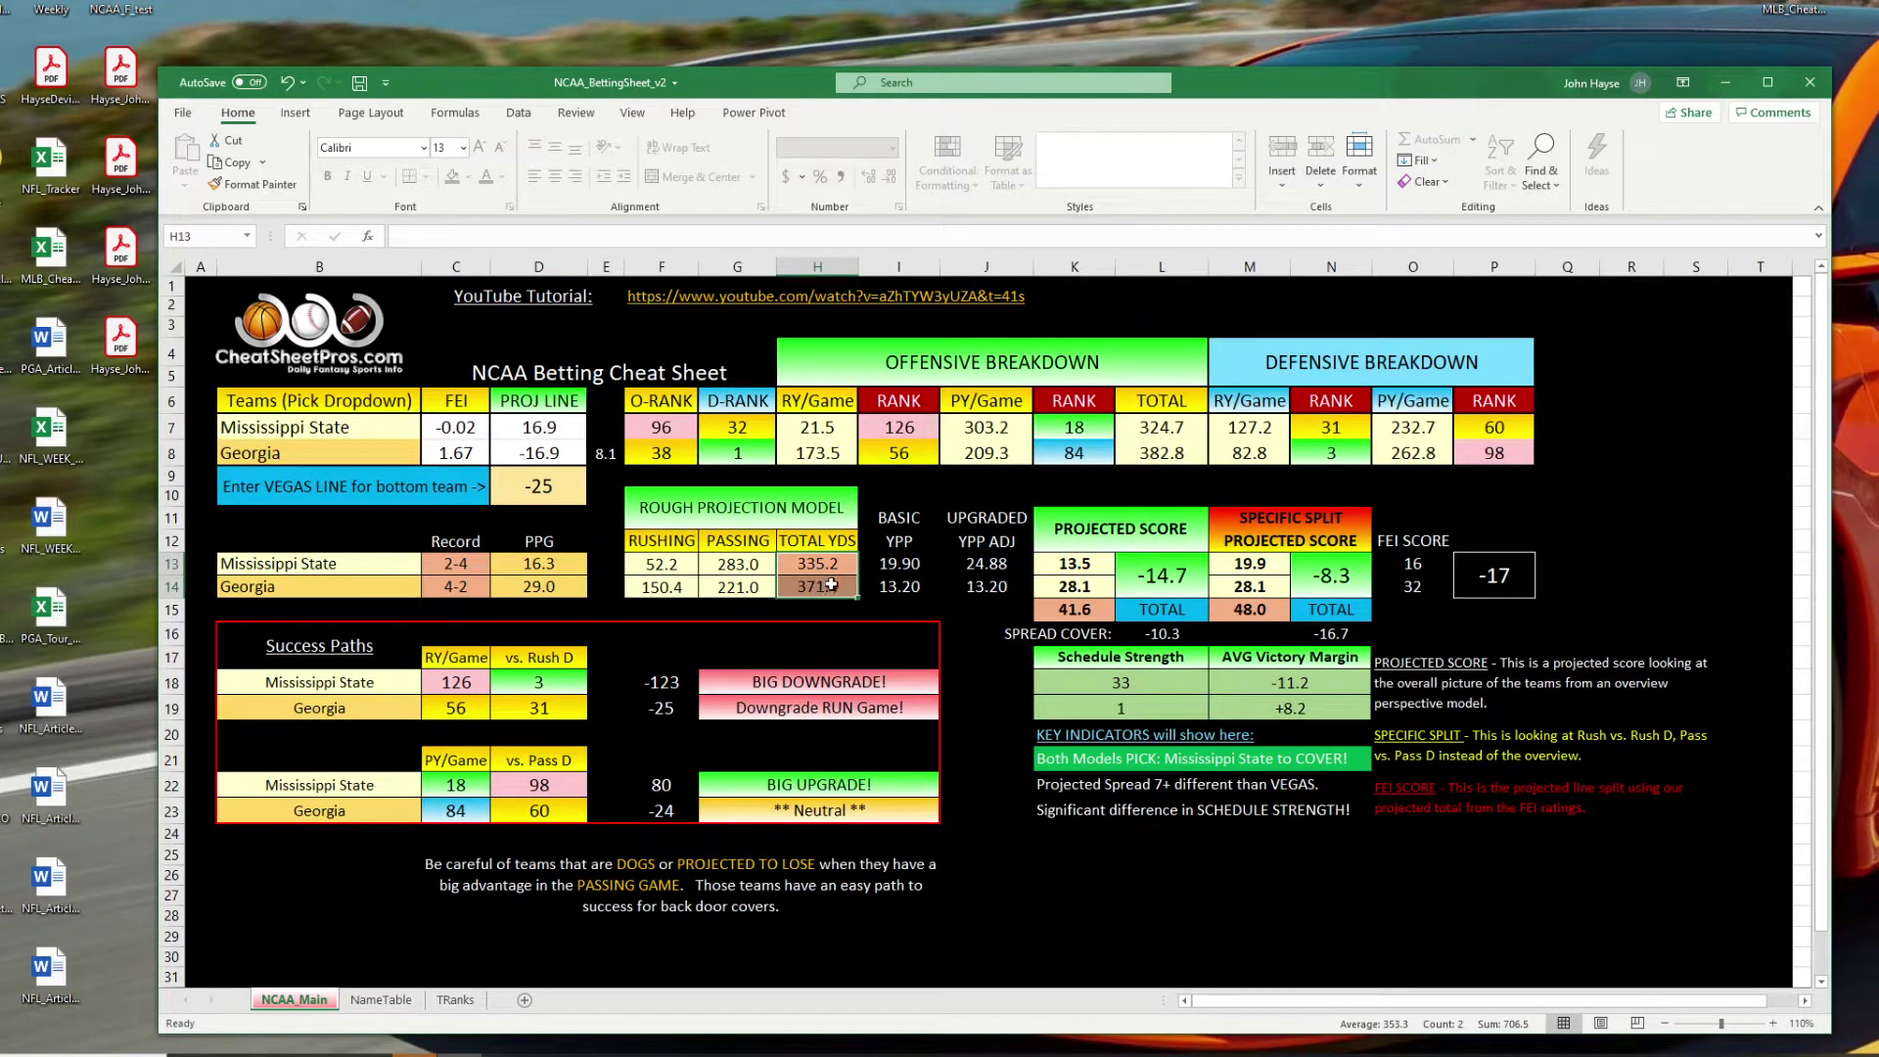
left_click_drag(675, 609, 814, 603)
left_click(814, 567)
left_click(818, 588)
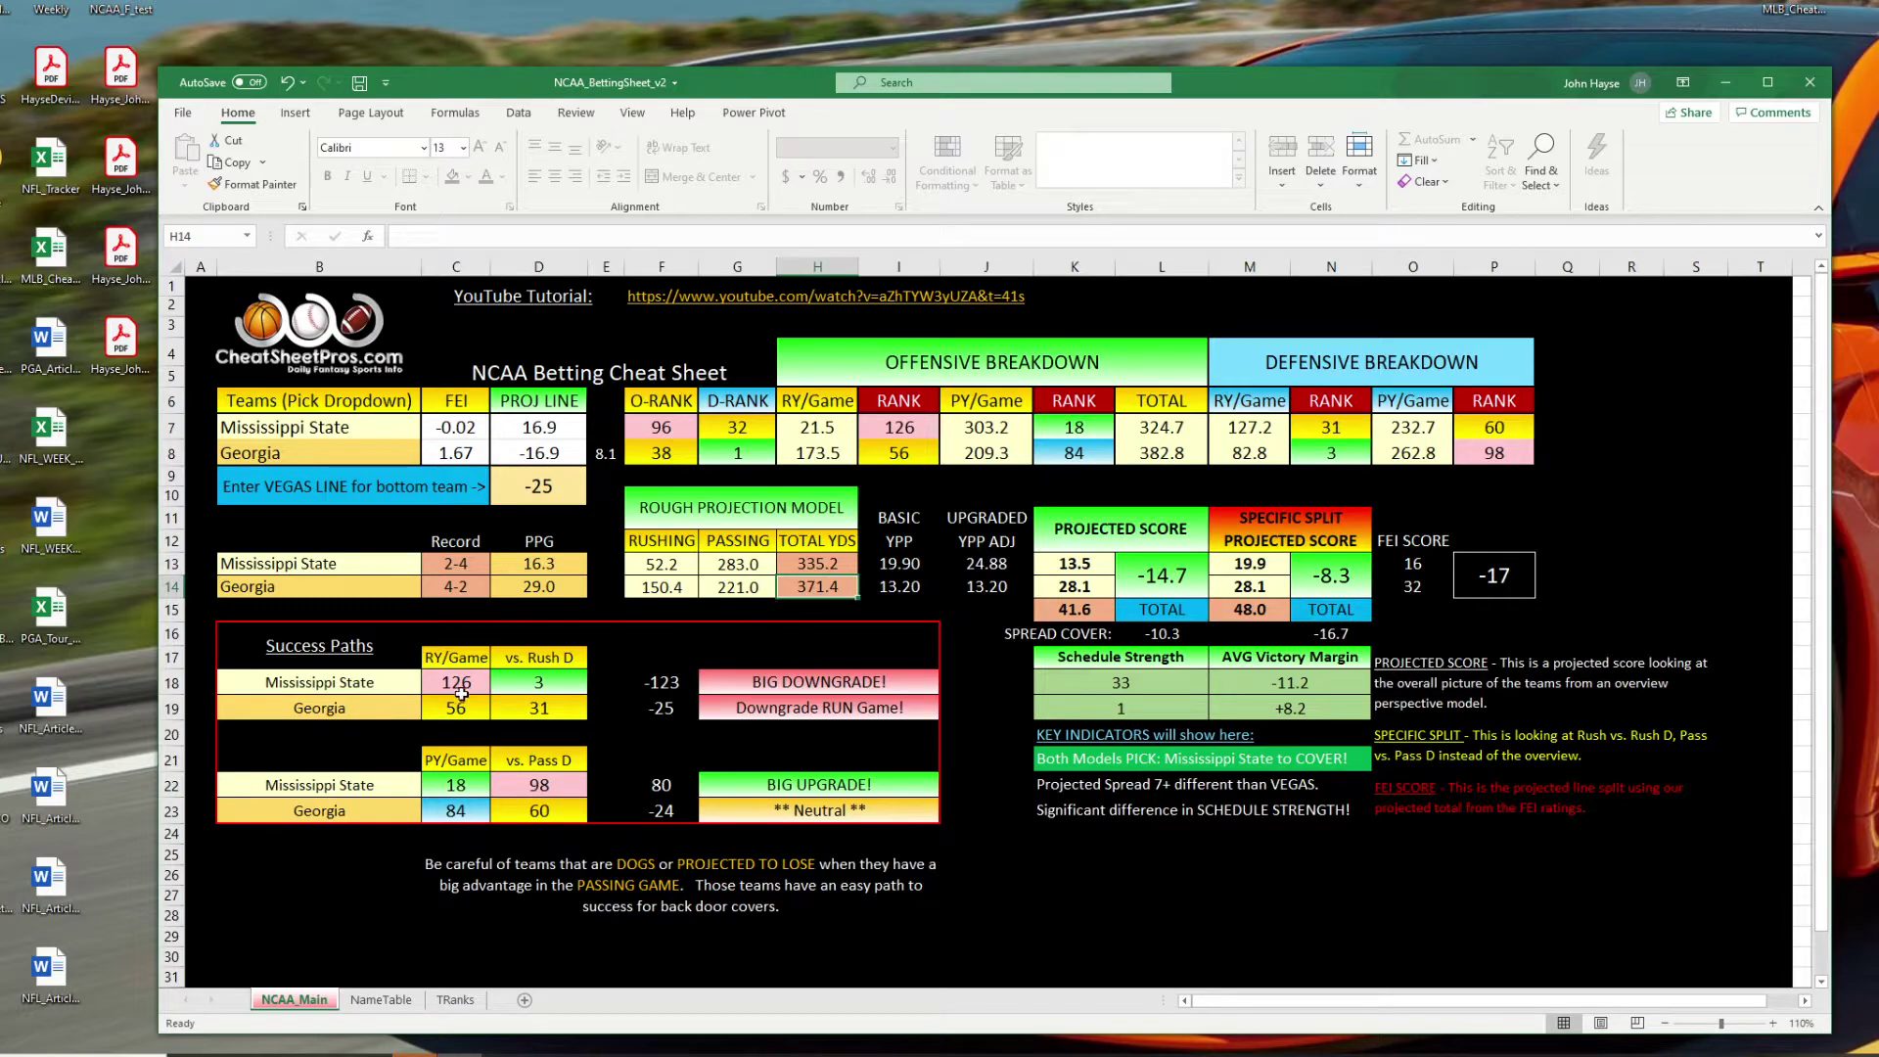
Examine Mississippi State's rushing and passing matchup ratings in the Success Paths section.
left_click(826, 686)
left_click(827, 784)
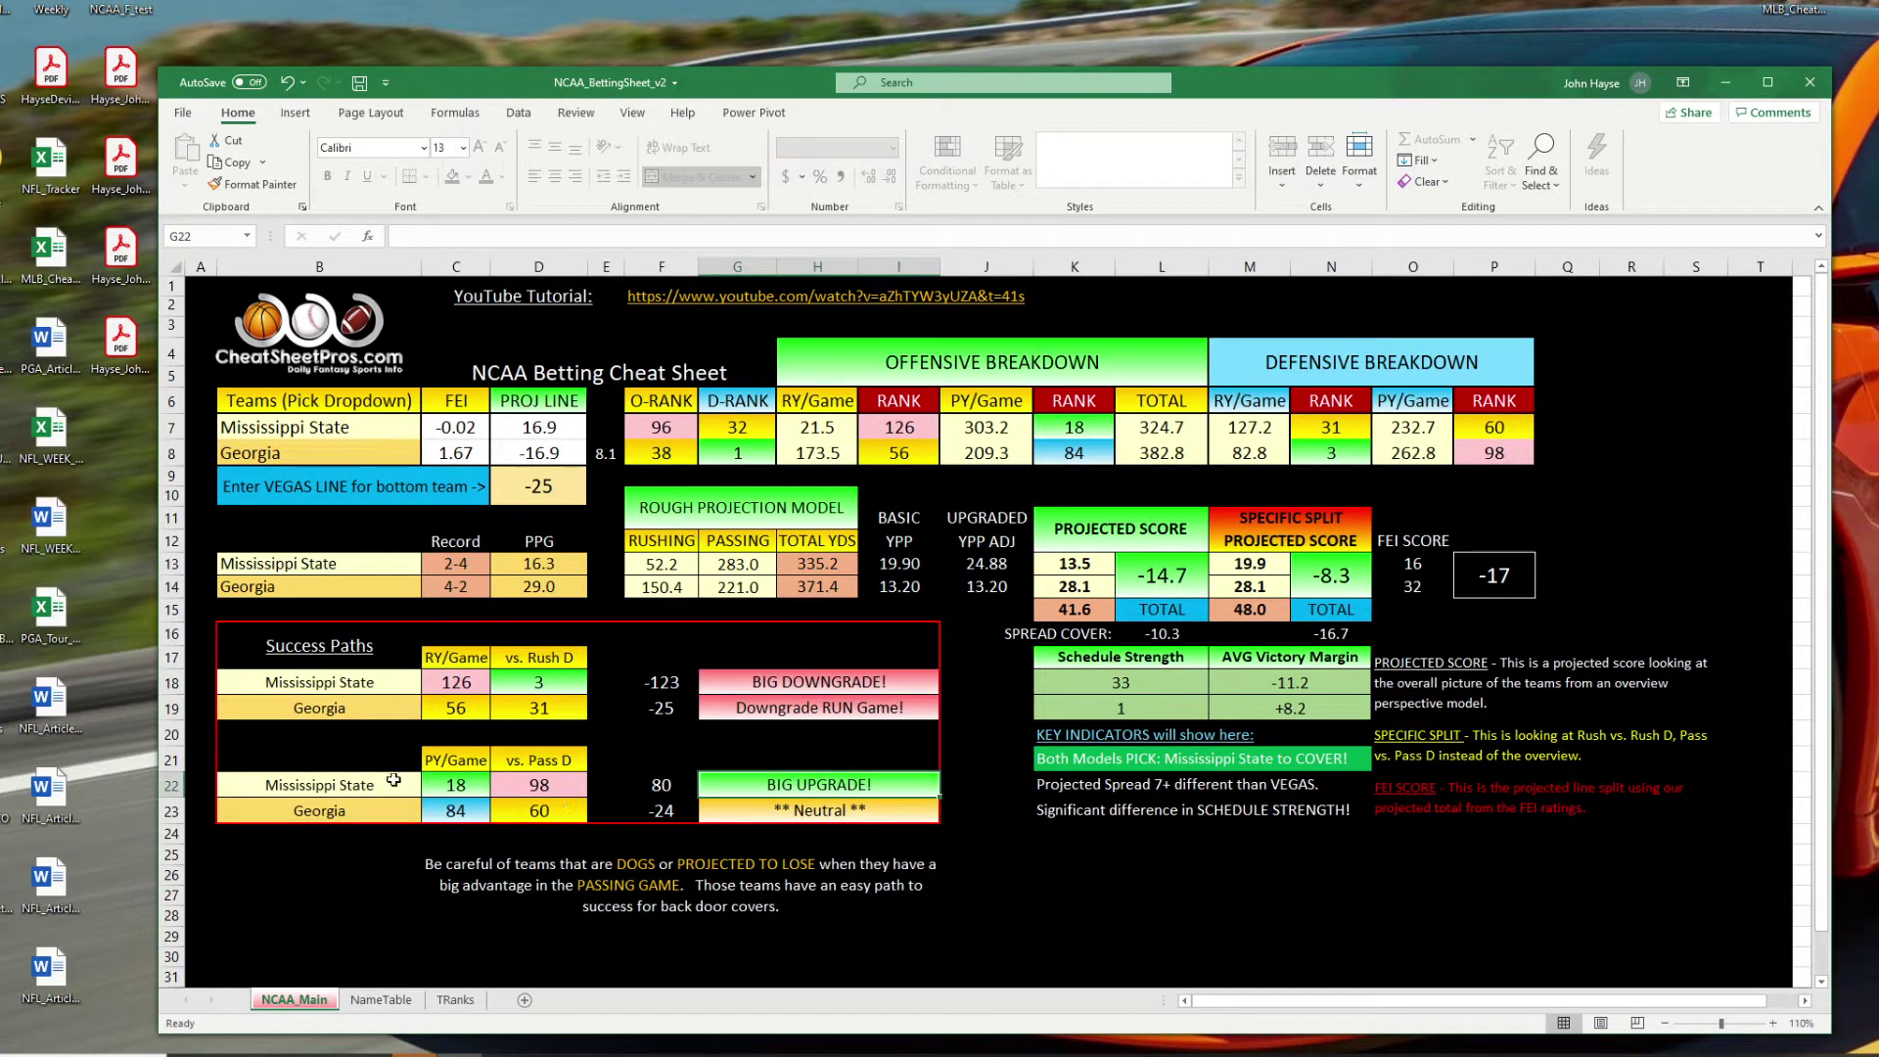
left_click_drag(401, 783, 548, 783)
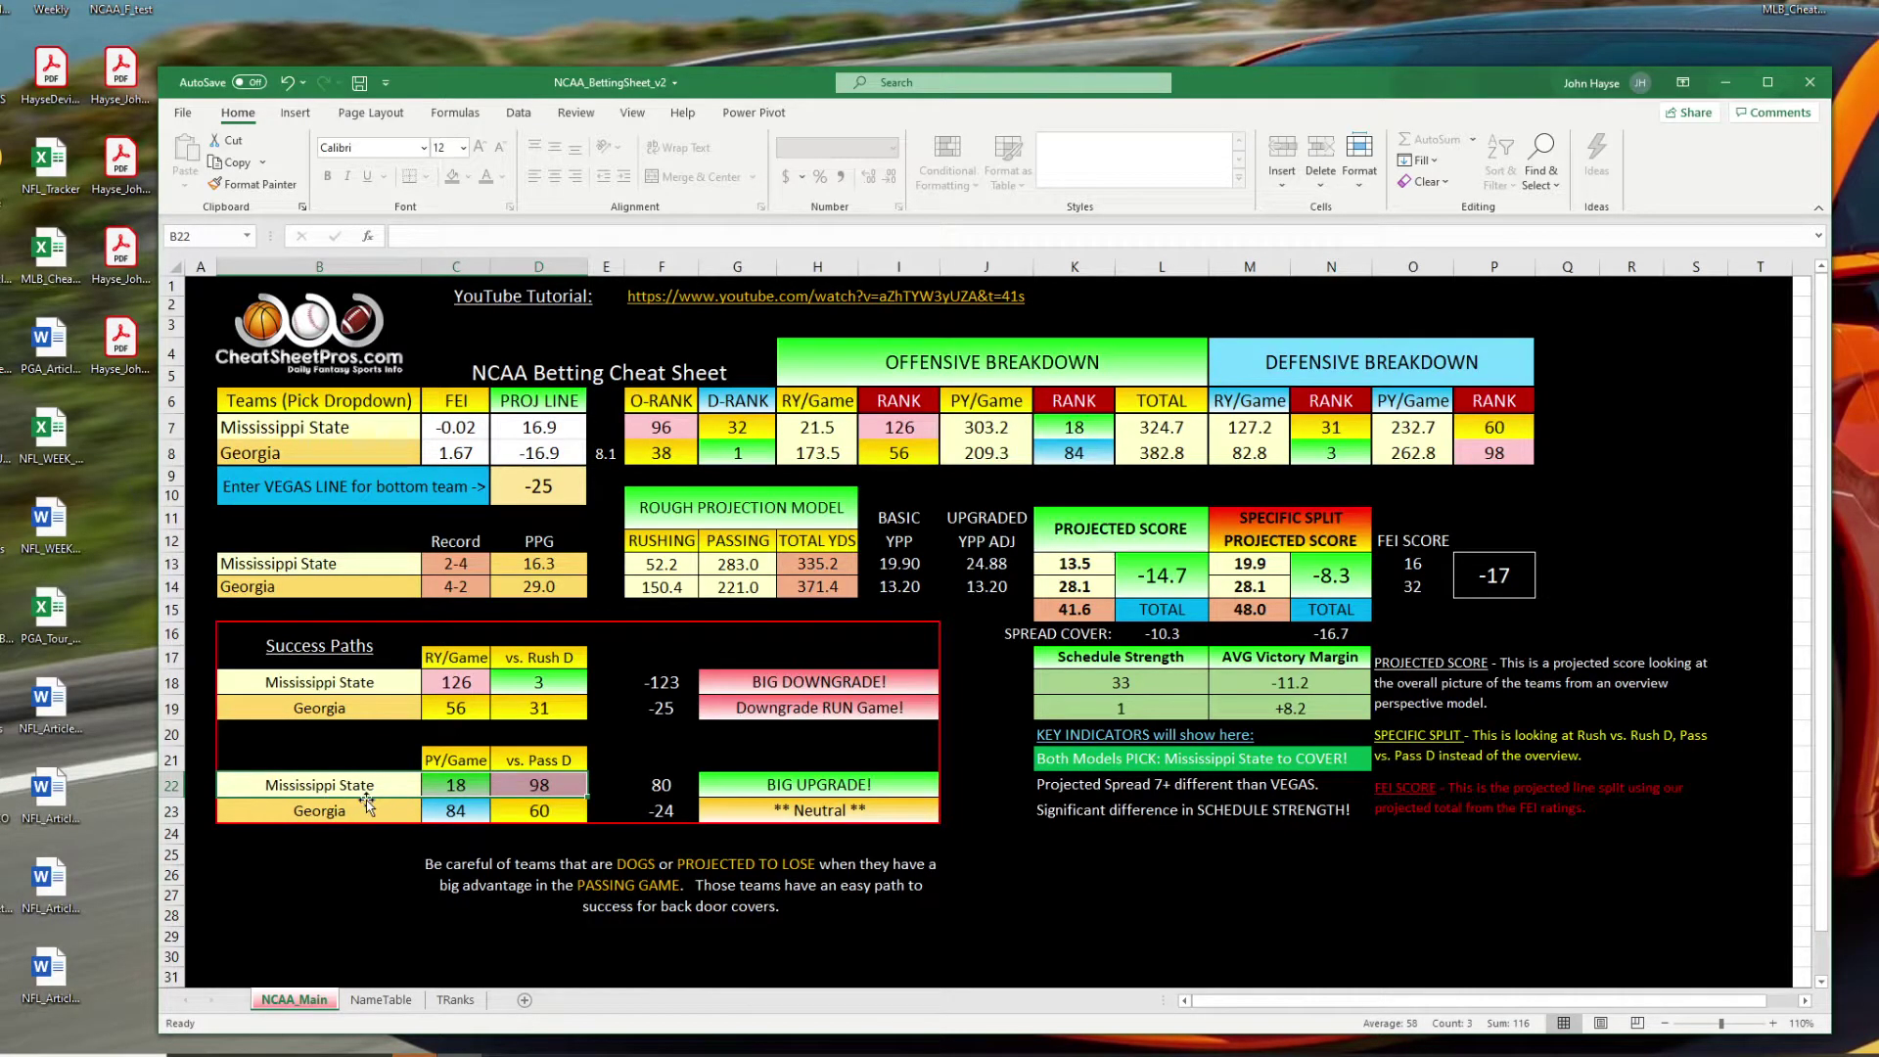
Compare both teams' rushing and passing ranks against the opposing defenses in the Success Paths section.
left_click(468, 789)
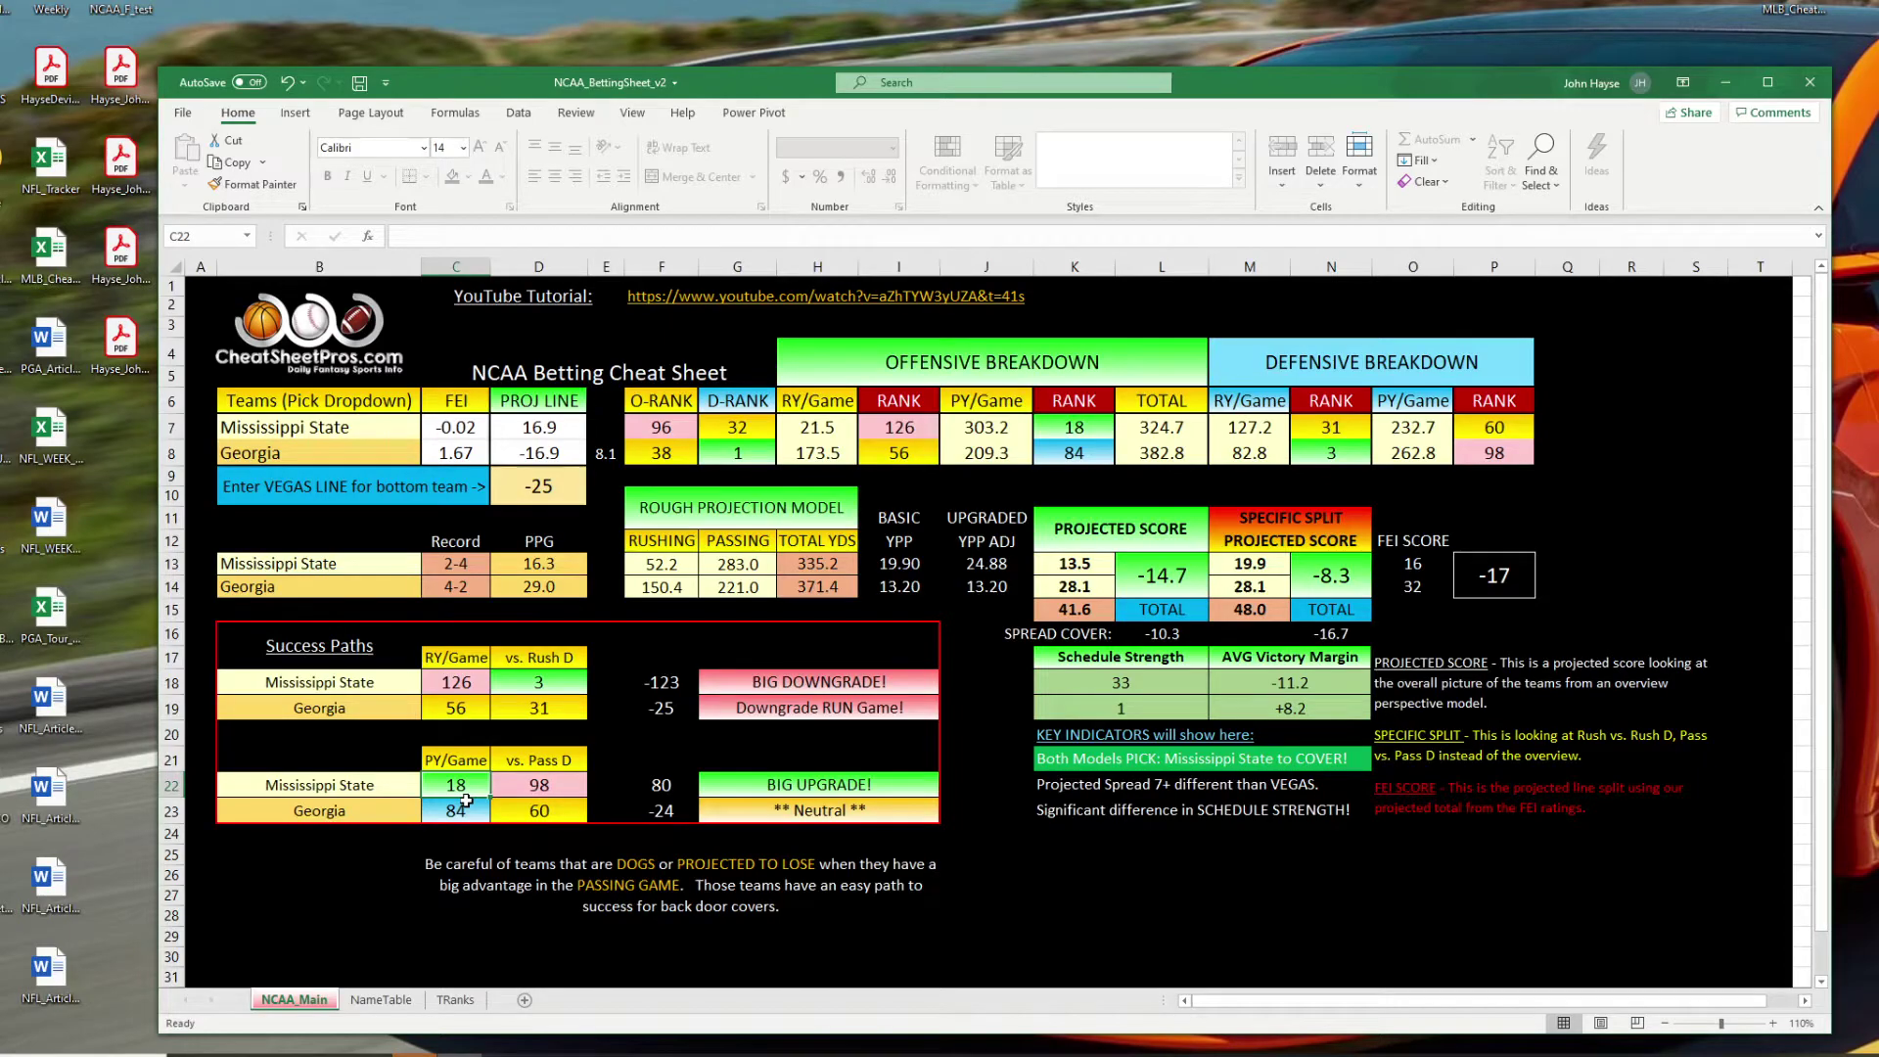
left_click(504, 789)
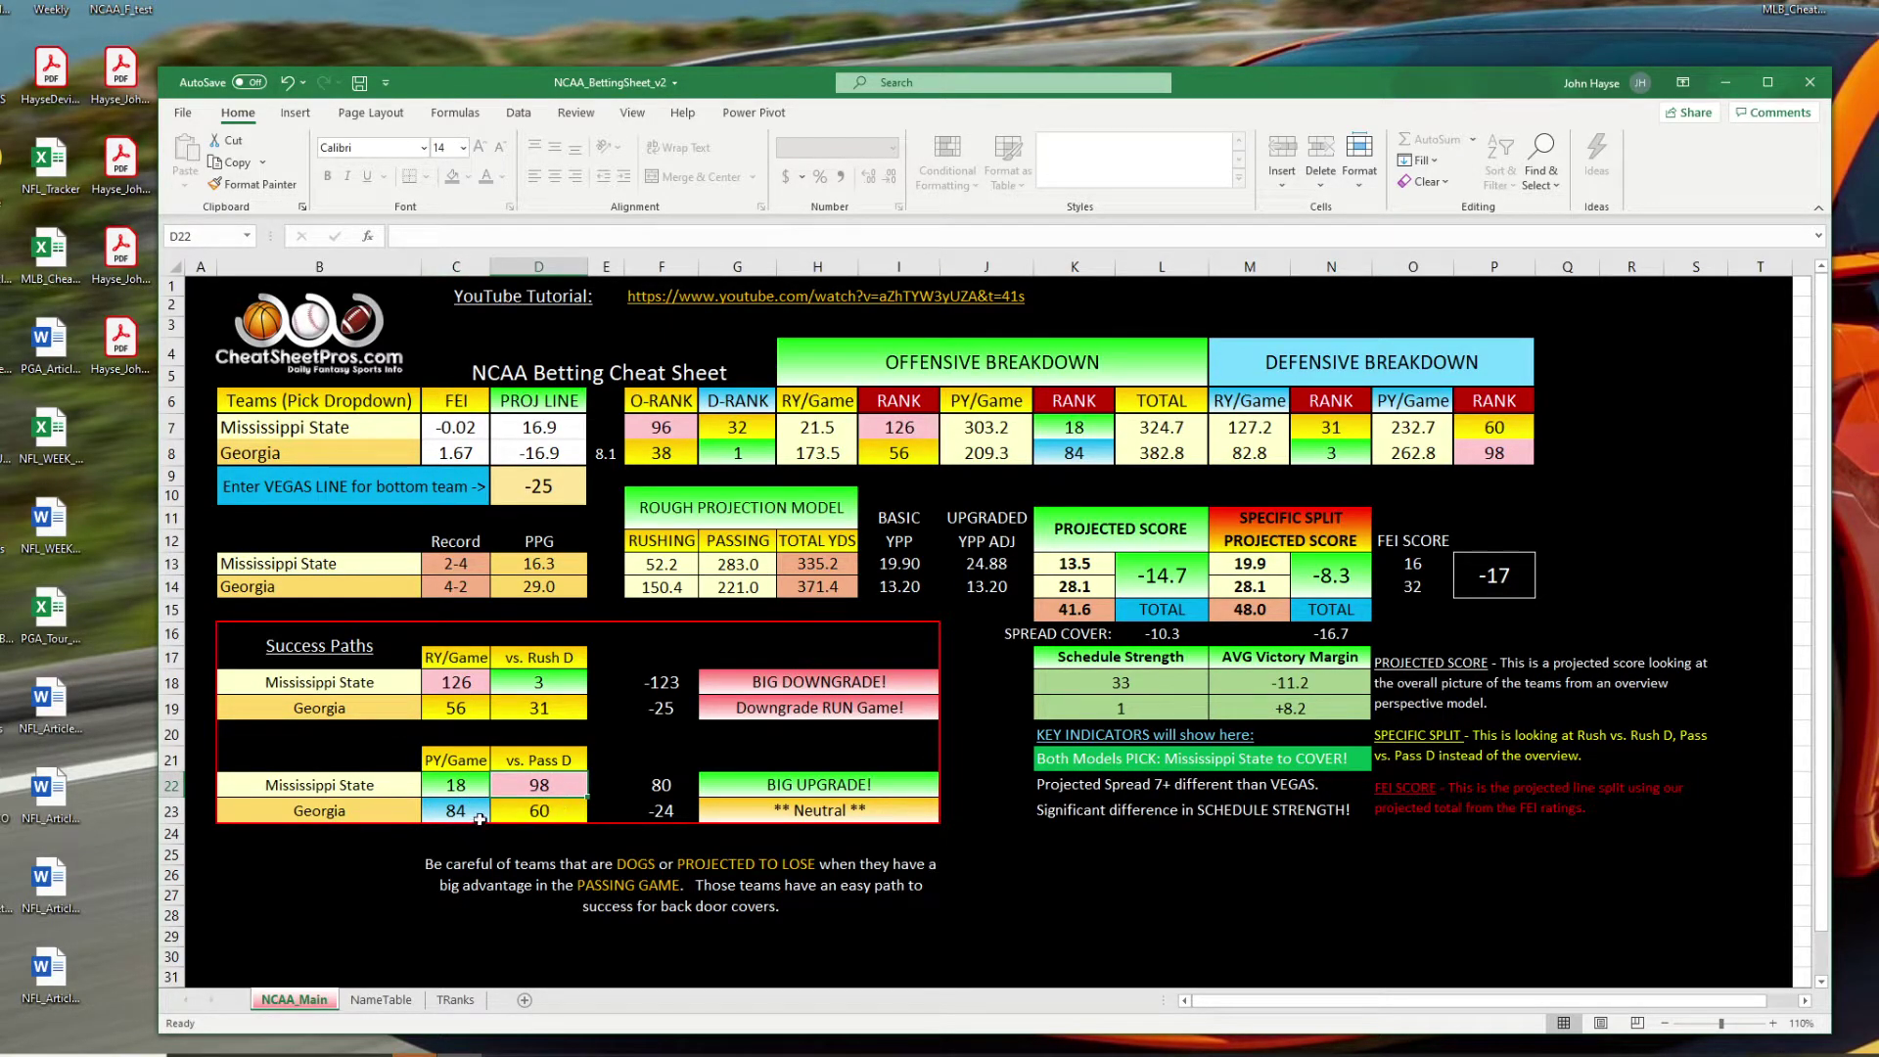
left_click(531, 818)
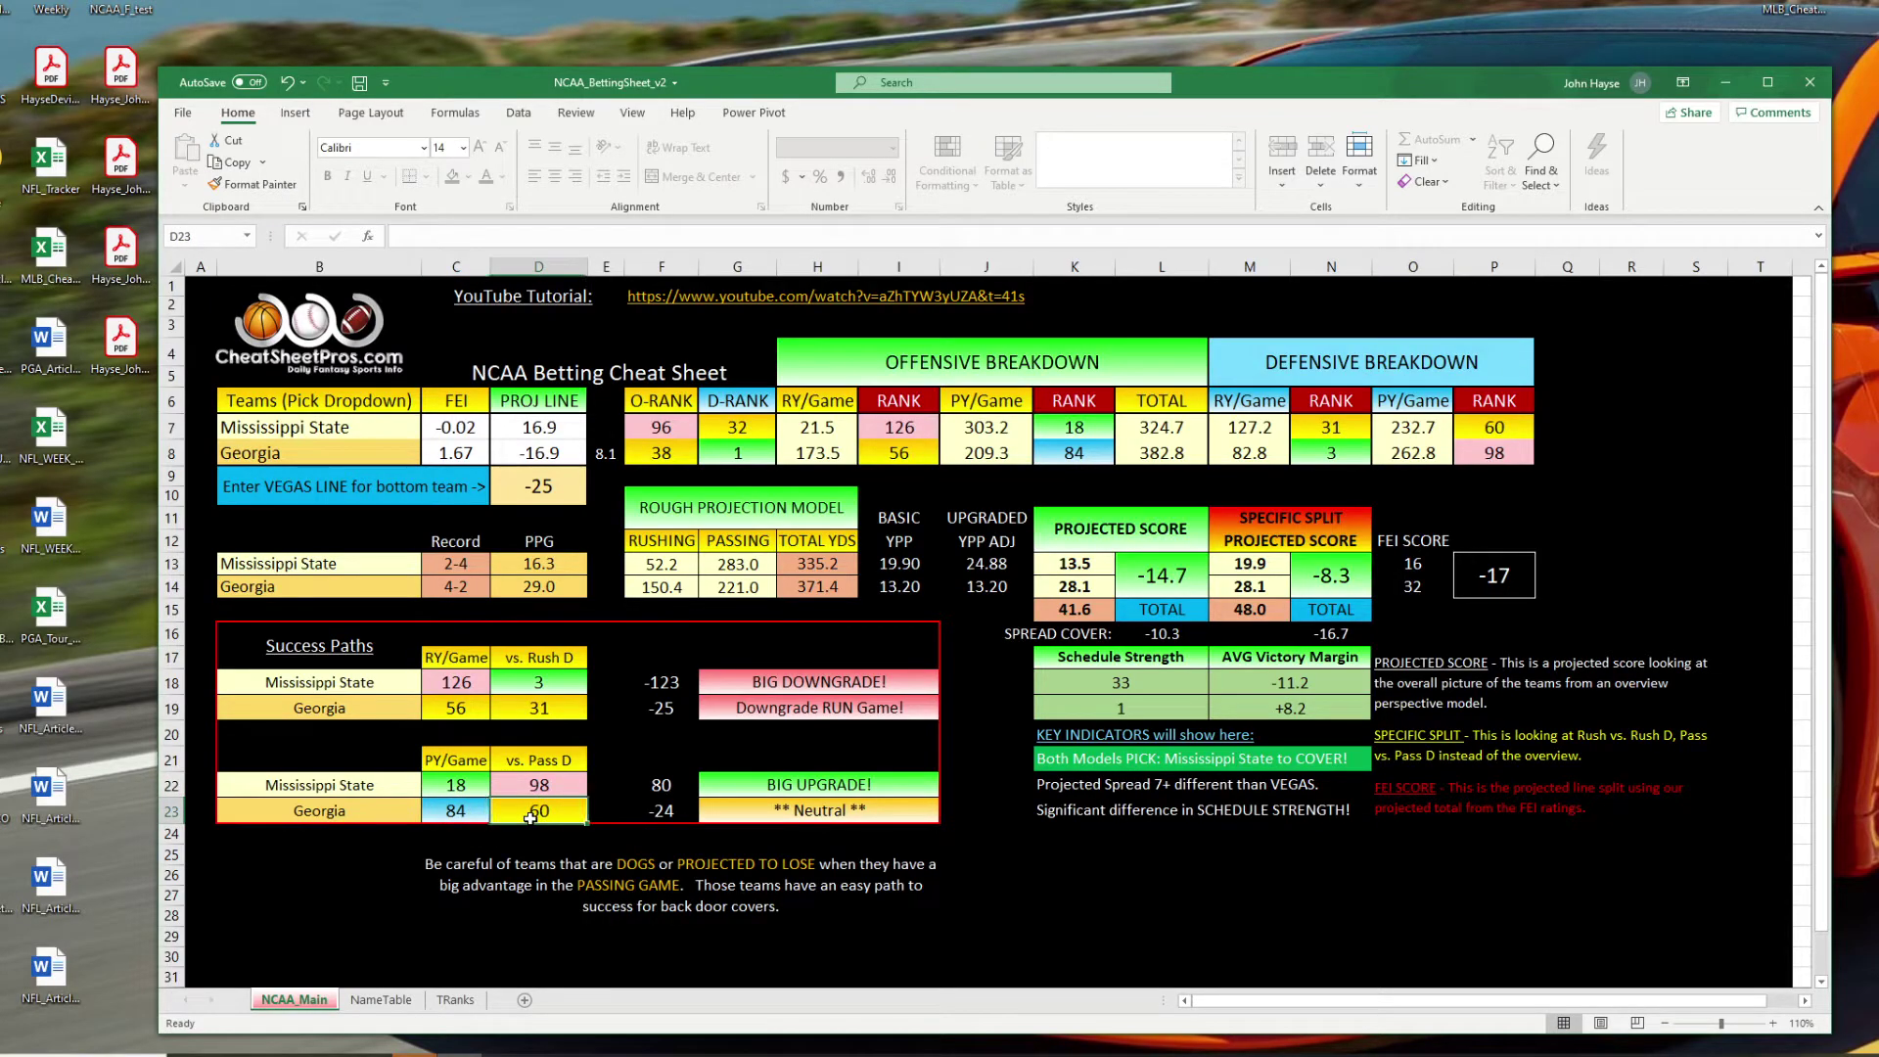
left_click(531, 709)
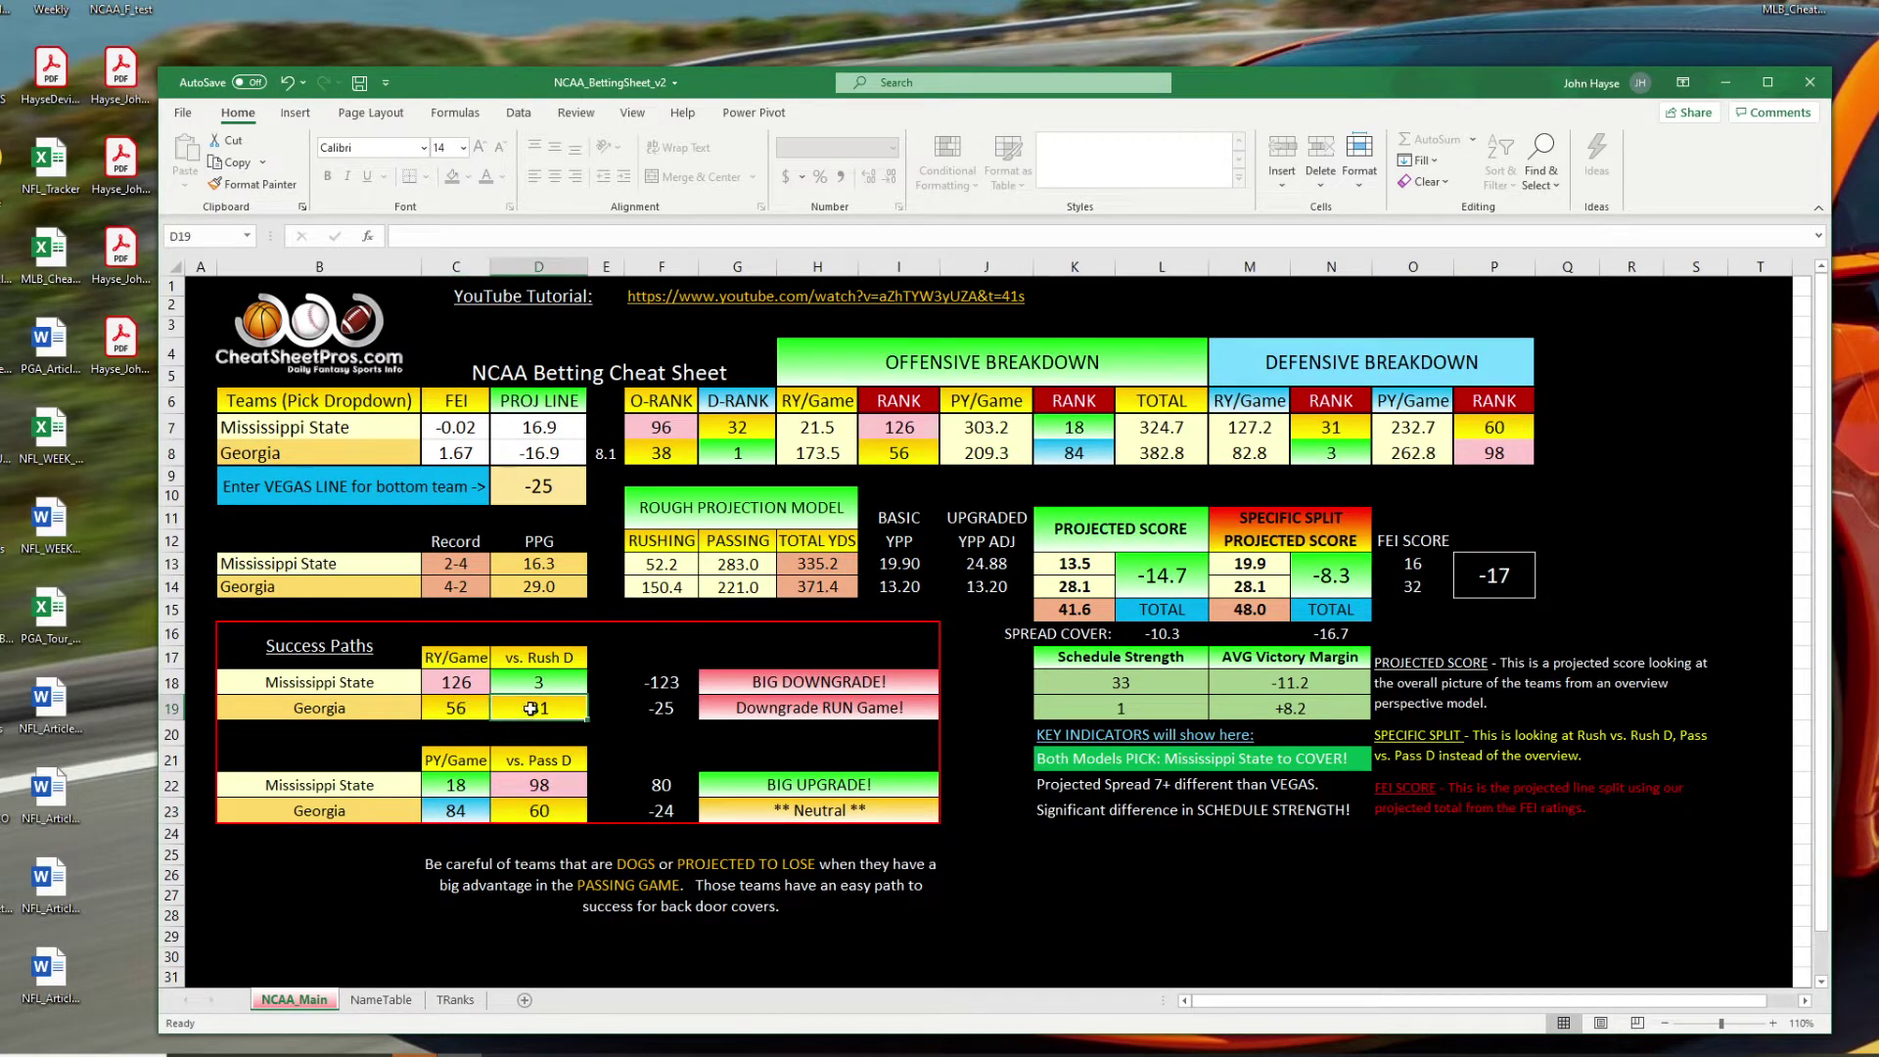
left_click(473, 683)
left_click(531, 683)
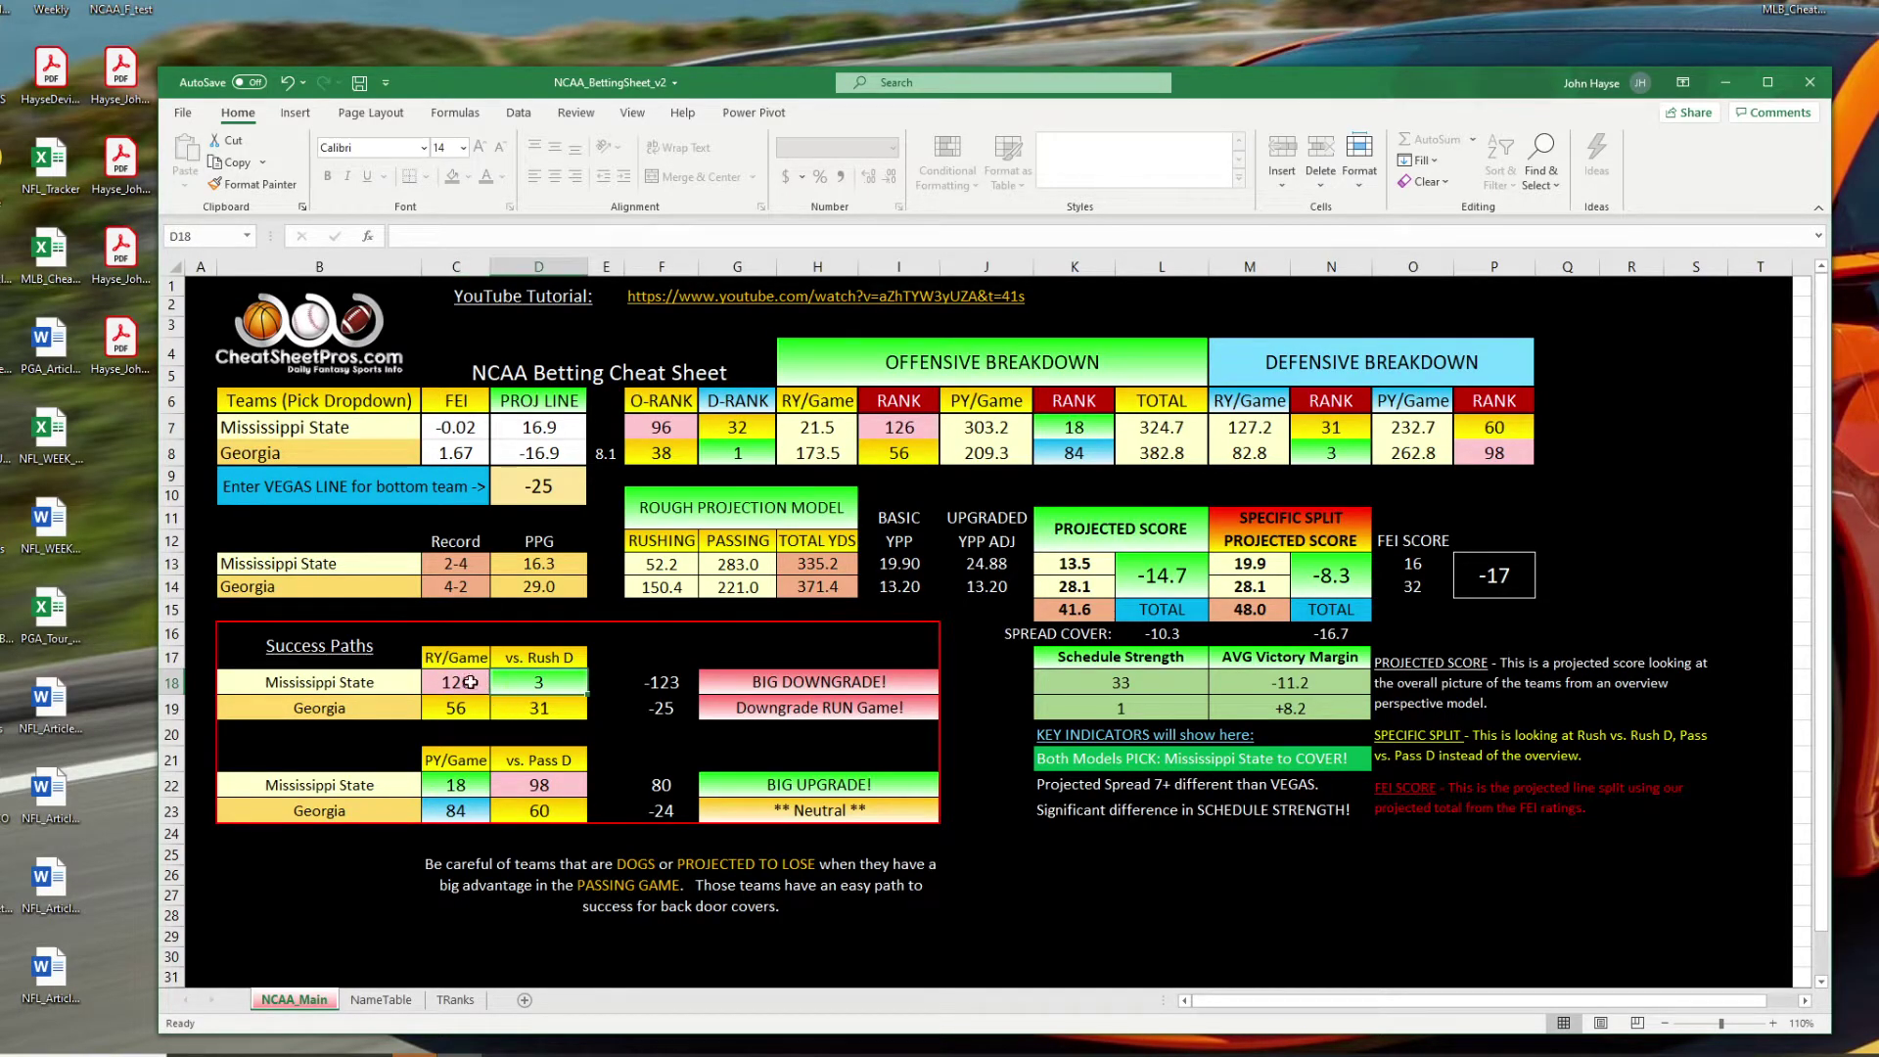
left_click_drag(473, 682, 515, 685)
left_click(462, 788)
left_click(512, 784)
left_click_drag(392, 789, 511, 784)
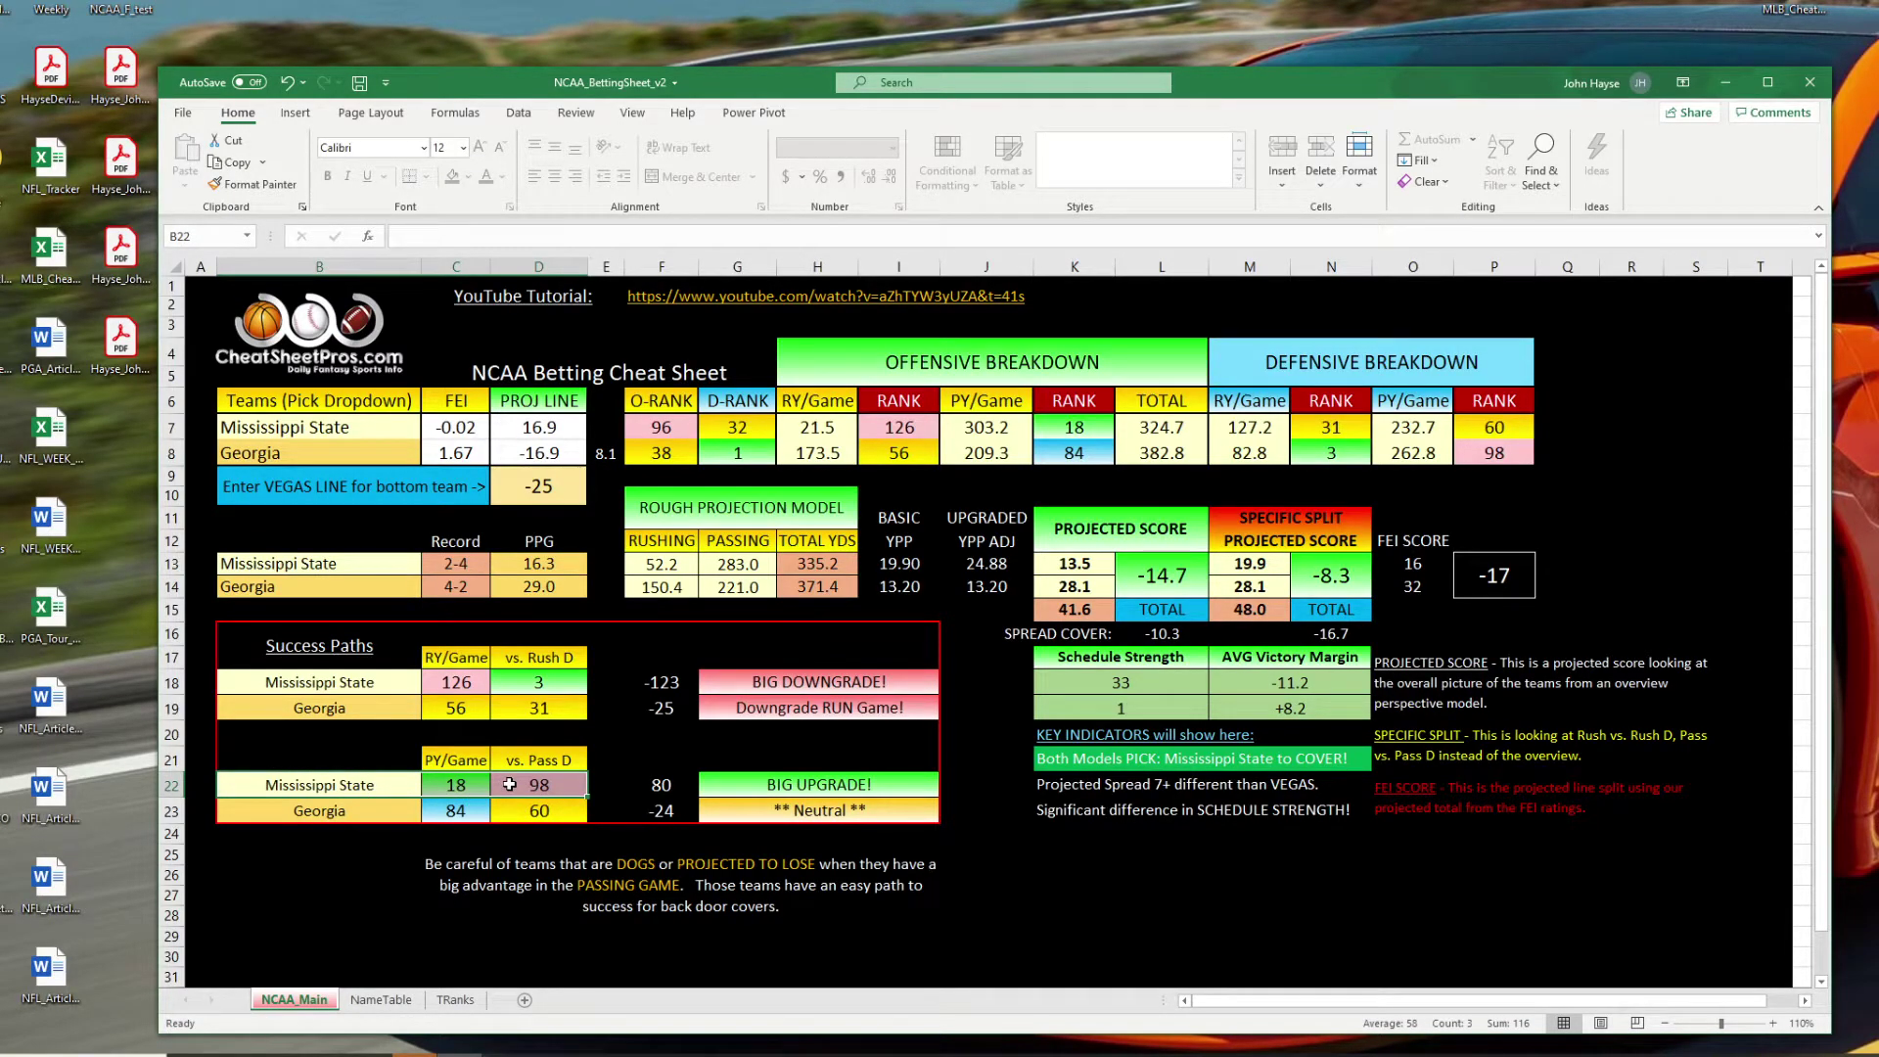
Read the key indicator for the models' pick and check Georgia's projected score and spread in the Projected Score model.
left_click(1155, 761)
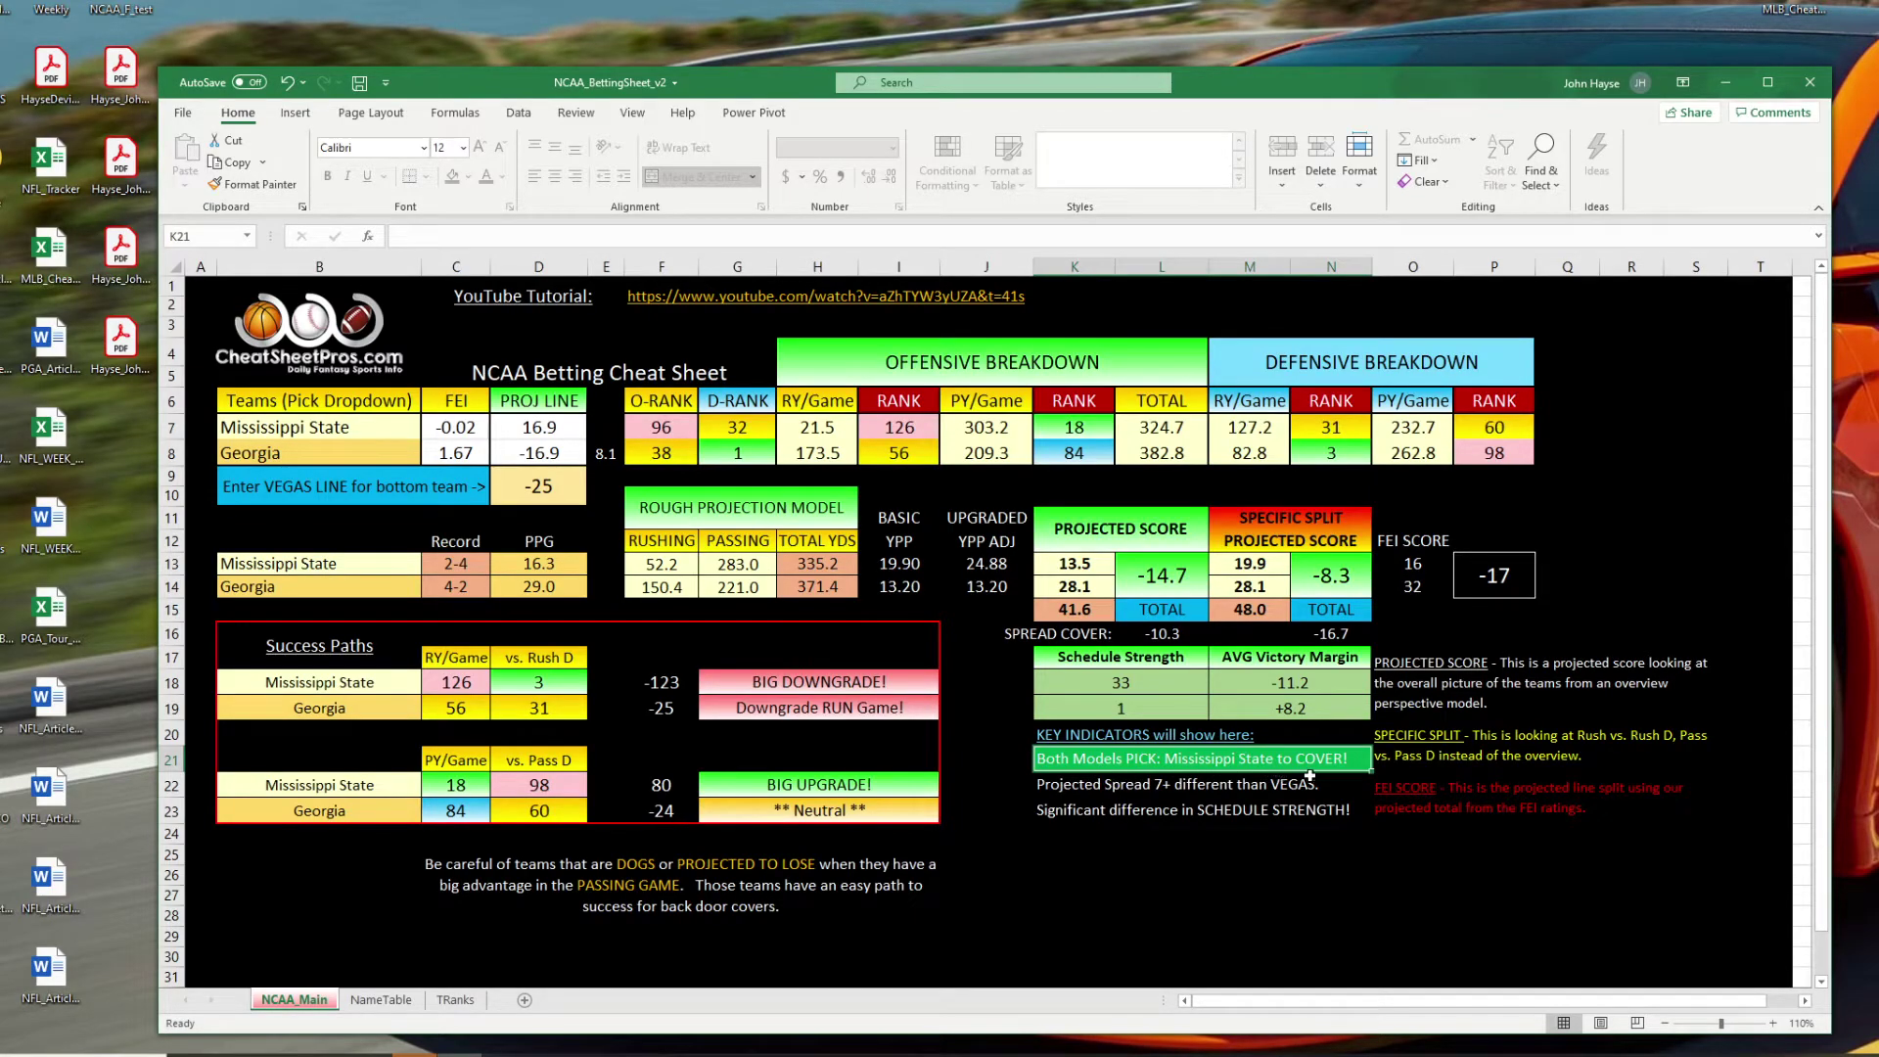
left_click(1092, 588)
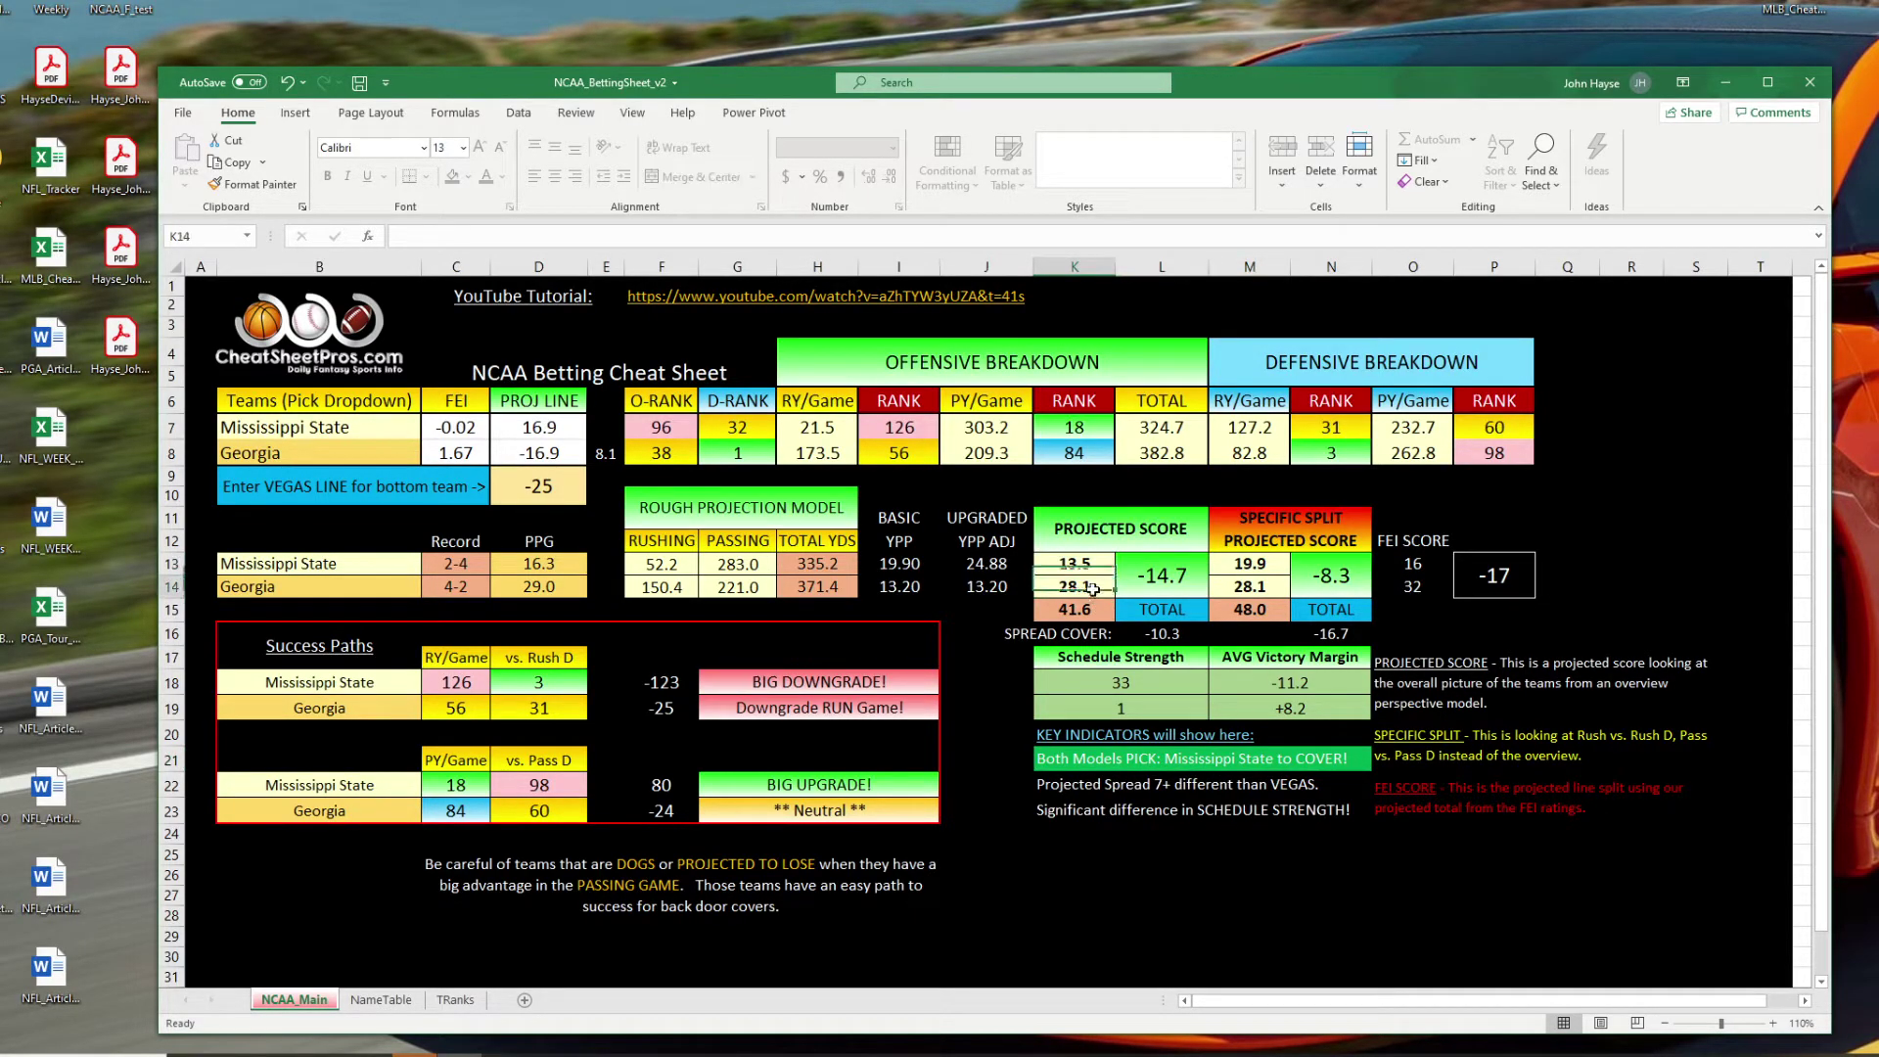
left_click(1166, 588)
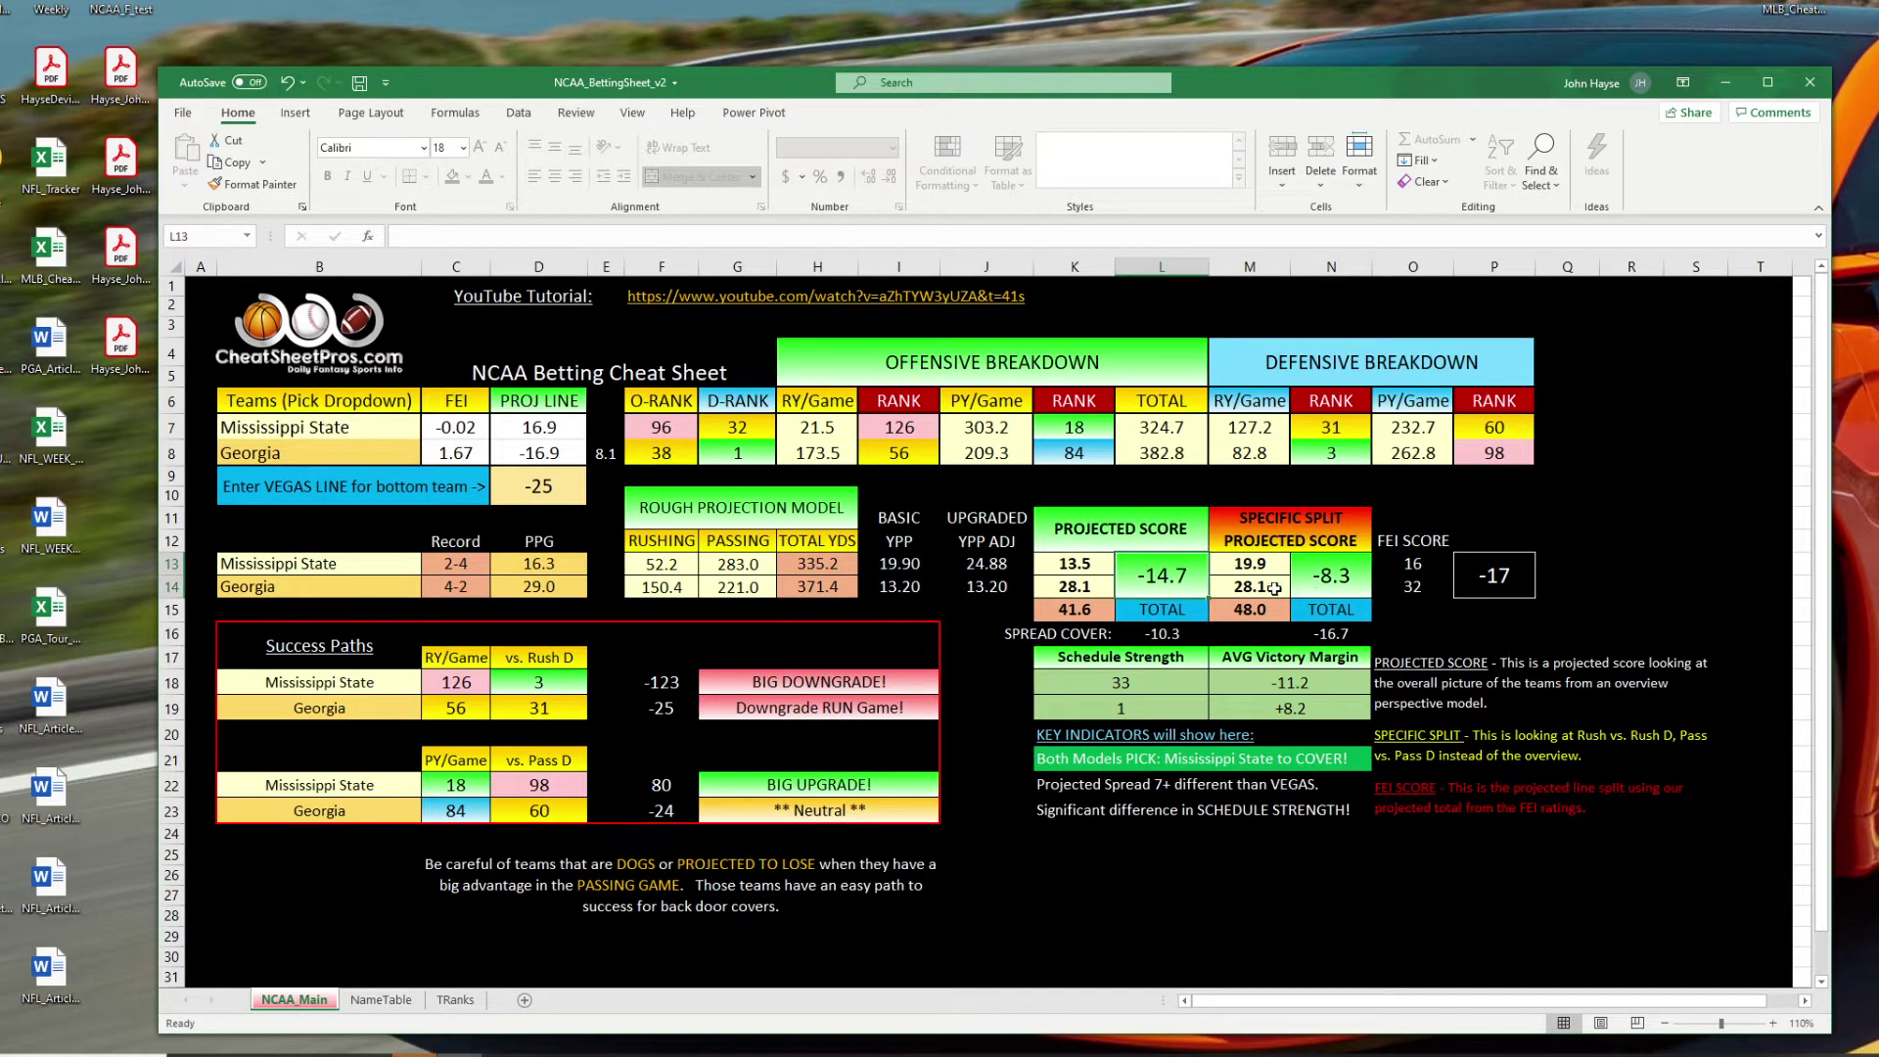
Examine Mississippi State's passing matchup row alongside both teams' scores and the spread in the Specific Split model.
left_click_drag(389, 785, 920, 785)
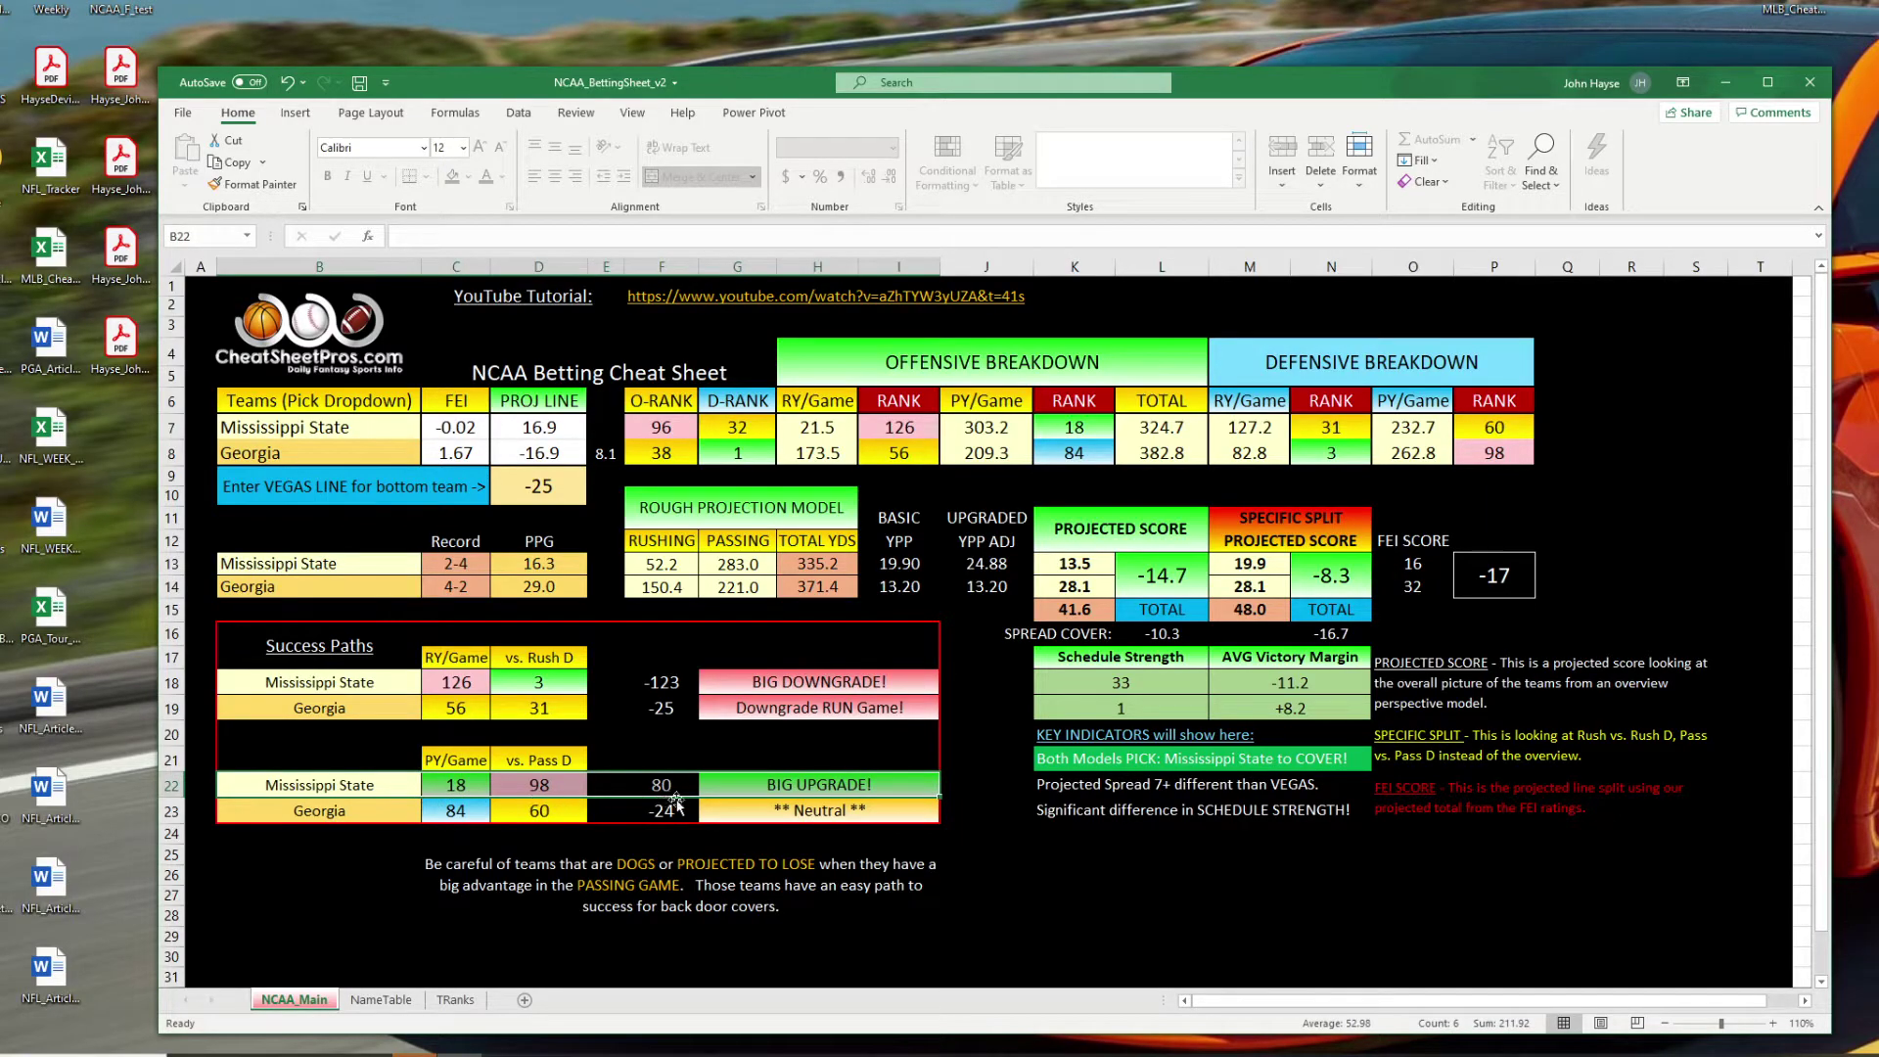
left_click(1270, 587)
left_click(1271, 566)
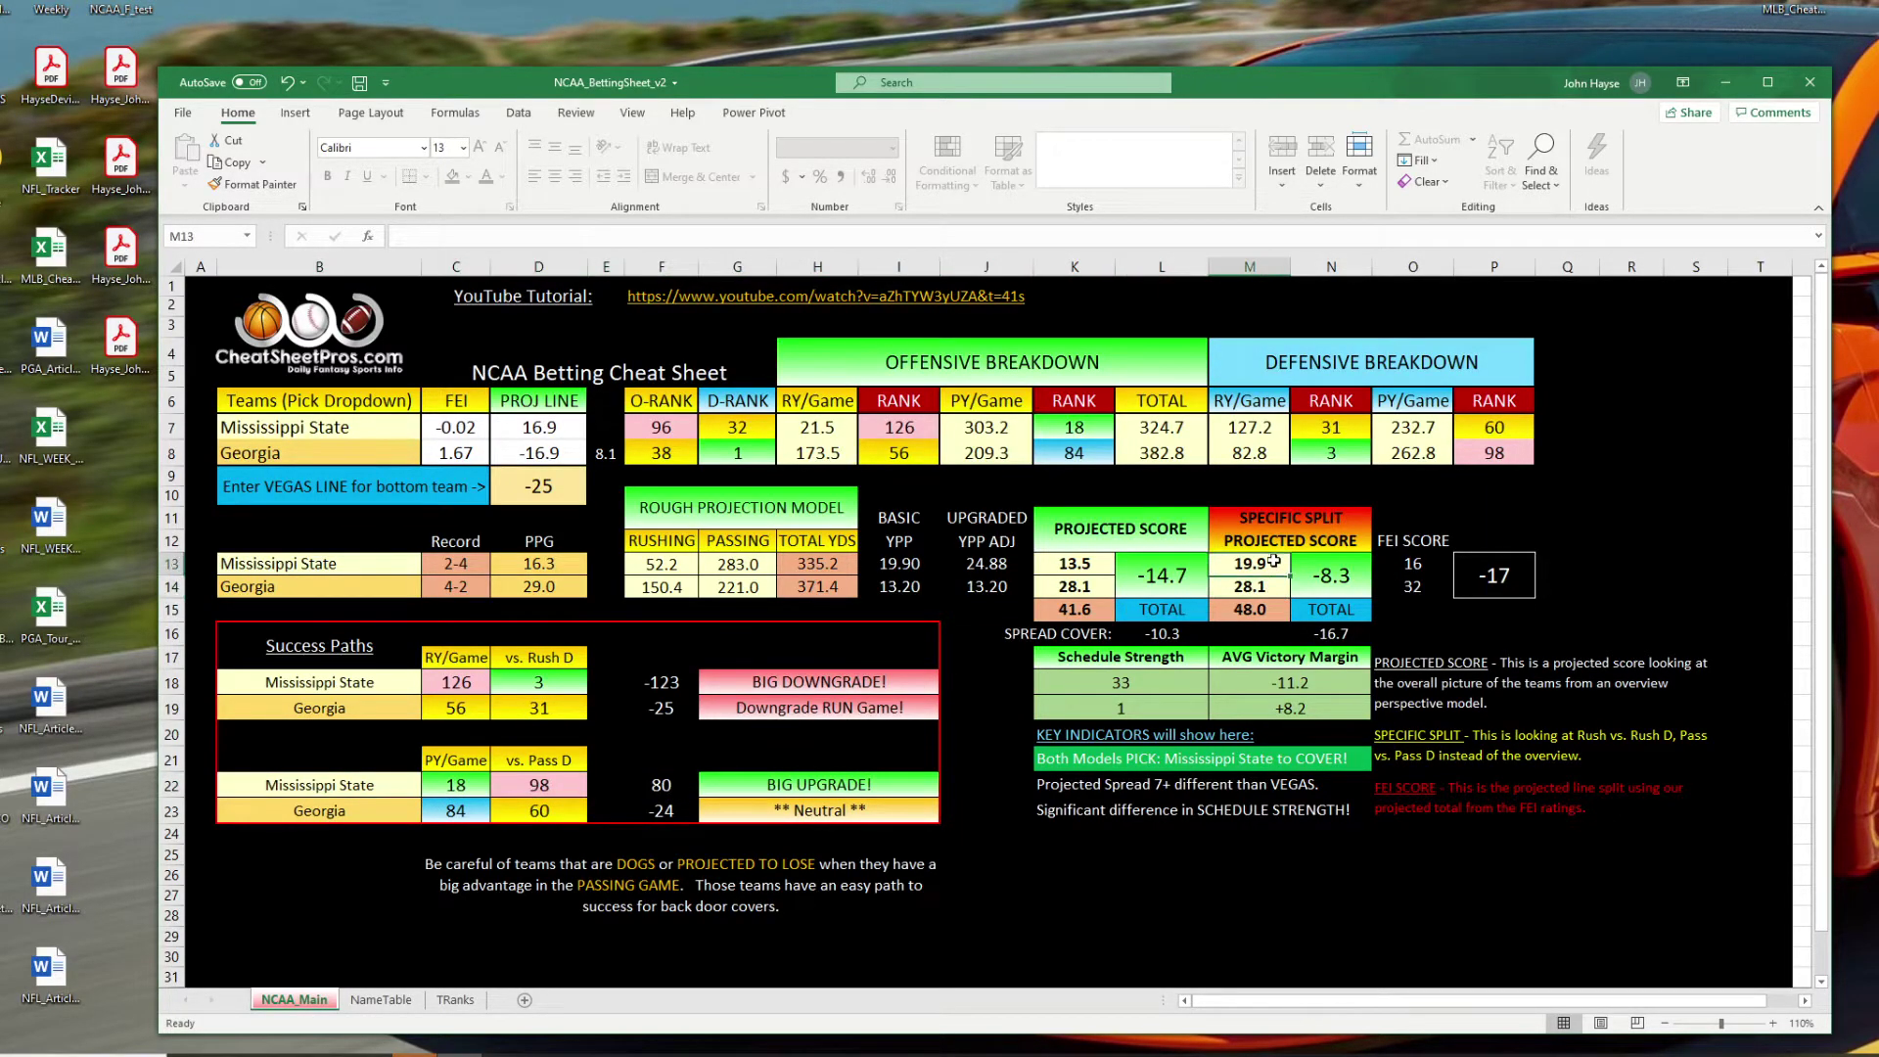
left_click(1270, 584)
left_click(1273, 564)
left_click(1272, 587)
left_click(1336, 580)
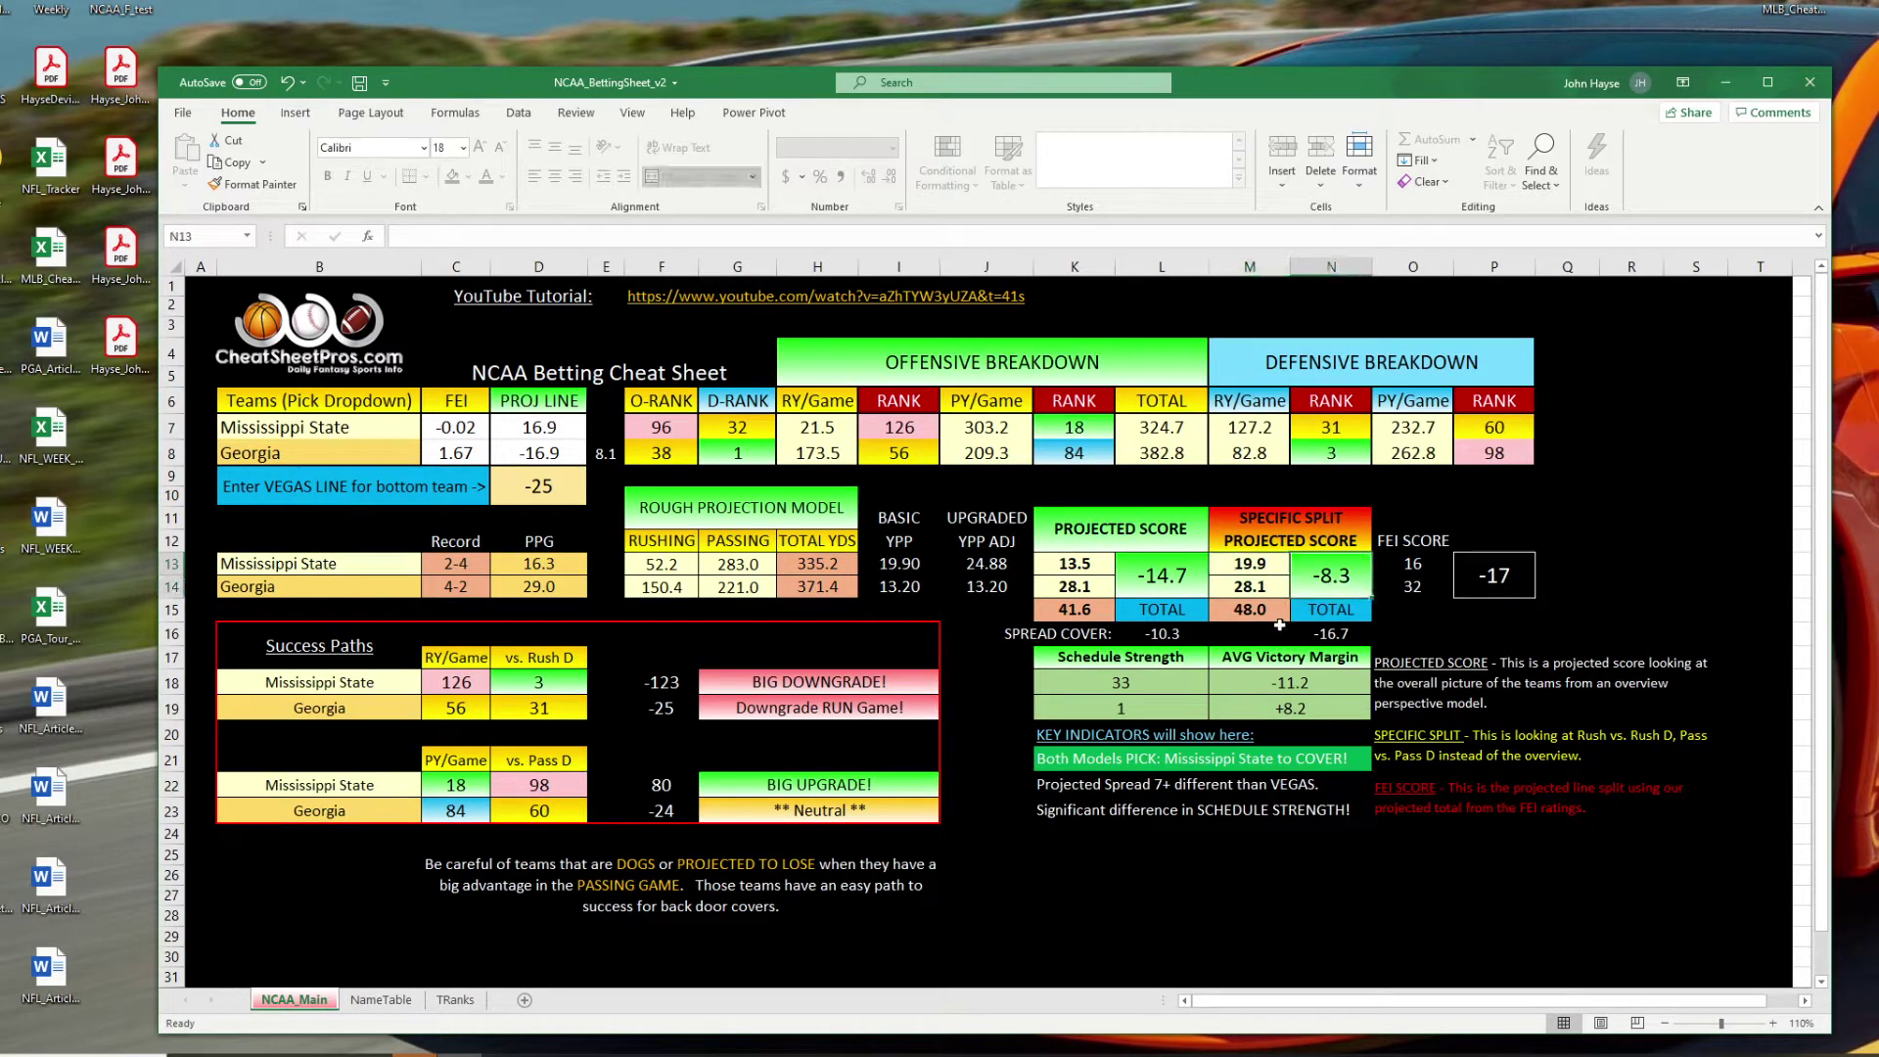
Compare the projected line, FEI score and both models' spreads with the Vegas line.
left_click_drag(533, 428, 538, 453)
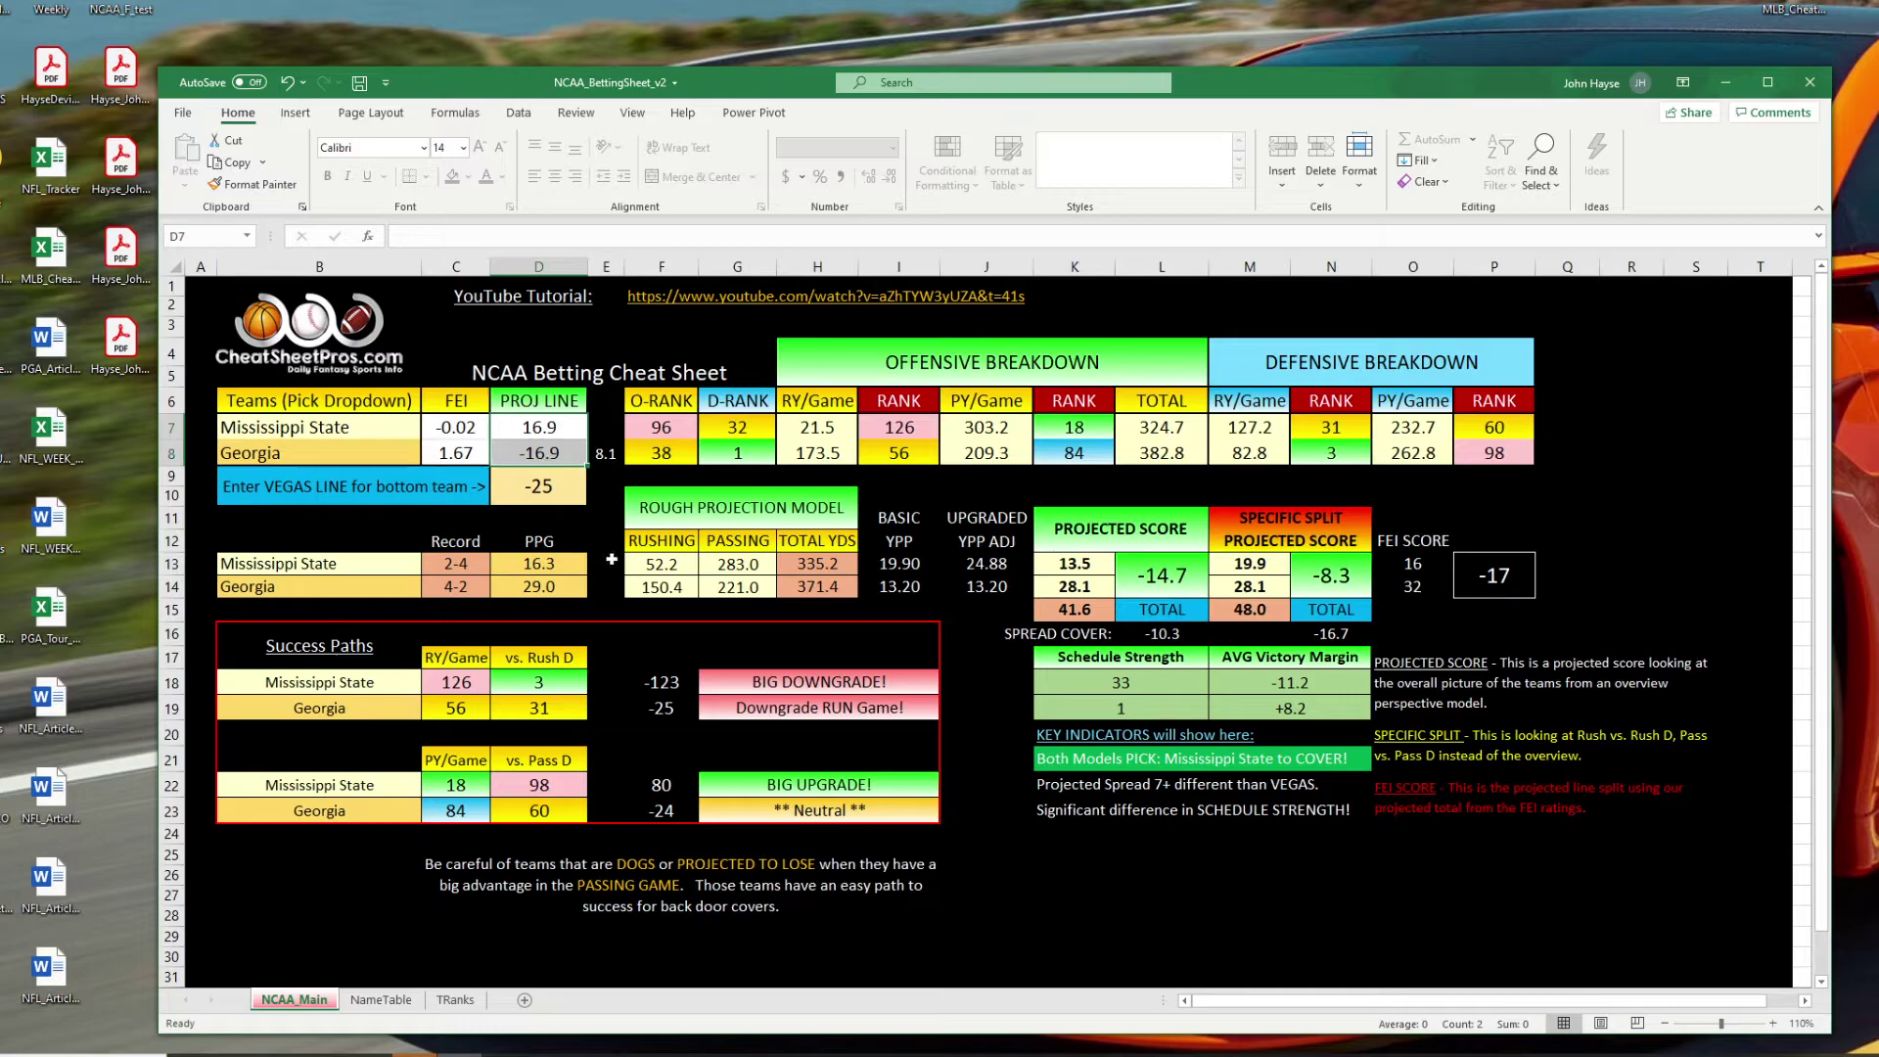
mouse_move(1412, 573)
left_mouse_down()
mouse_move(1417, 594)
mouse_move(1501, 580)
mouse_move(1422, 593)
left_mouse_up()
left_click(1196, 581)
left_click(1329, 580)
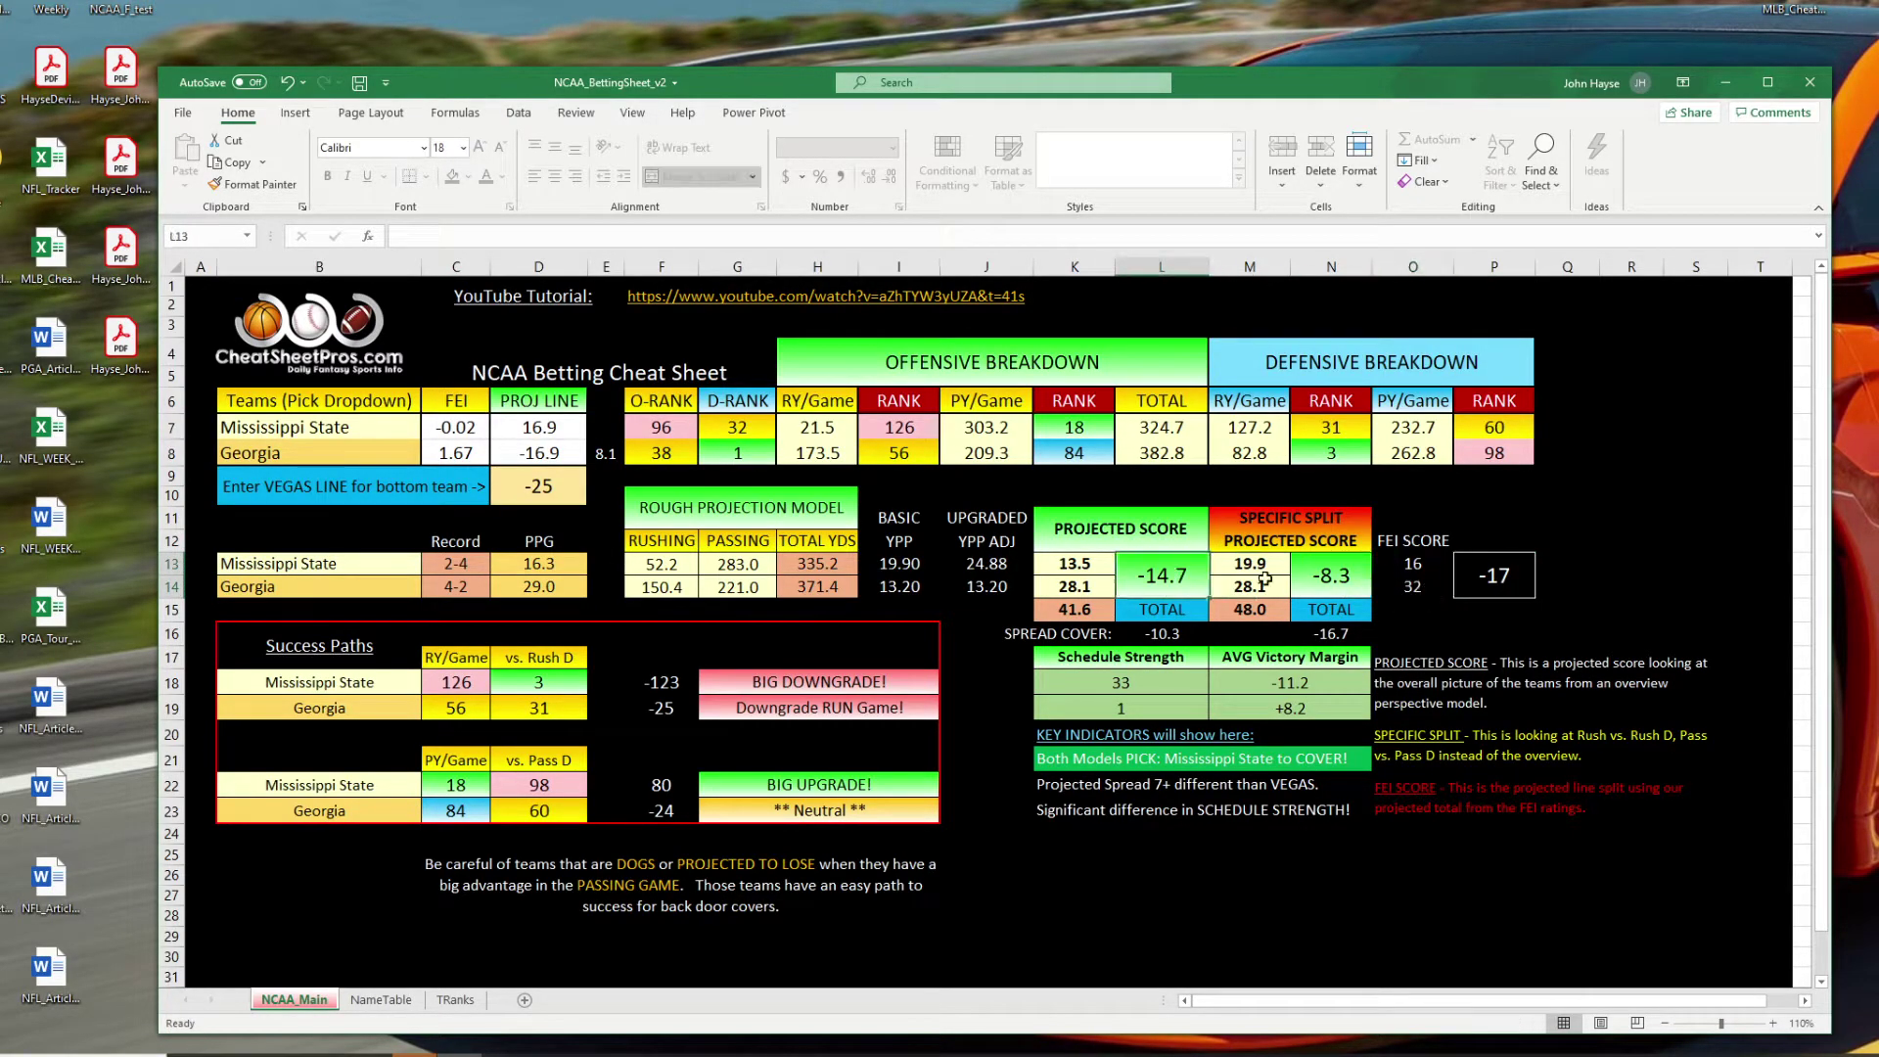
left_click(1496, 583)
left_click(509, 494)
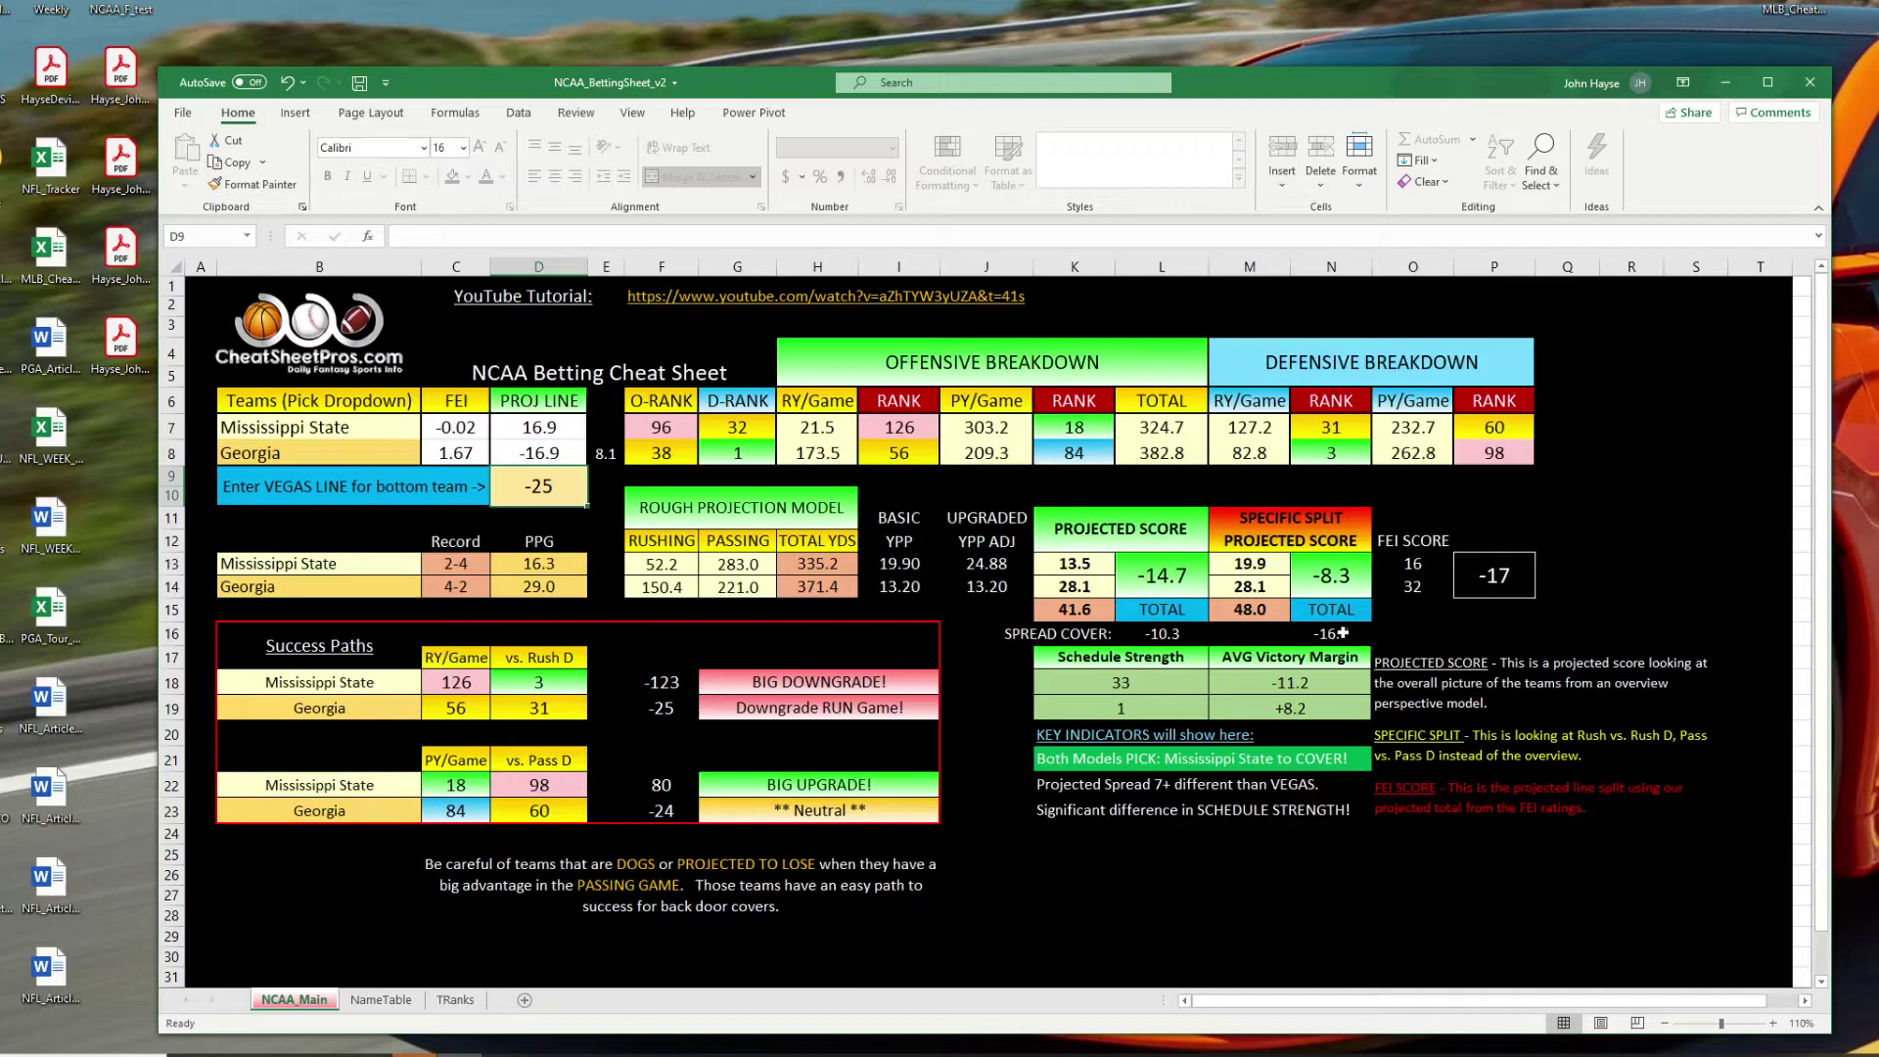
Review the schedule strengths and the models' cover pick, and compare both teams' Specific Split projected scores.
left_click_drag(1132, 682, 1132, 699)
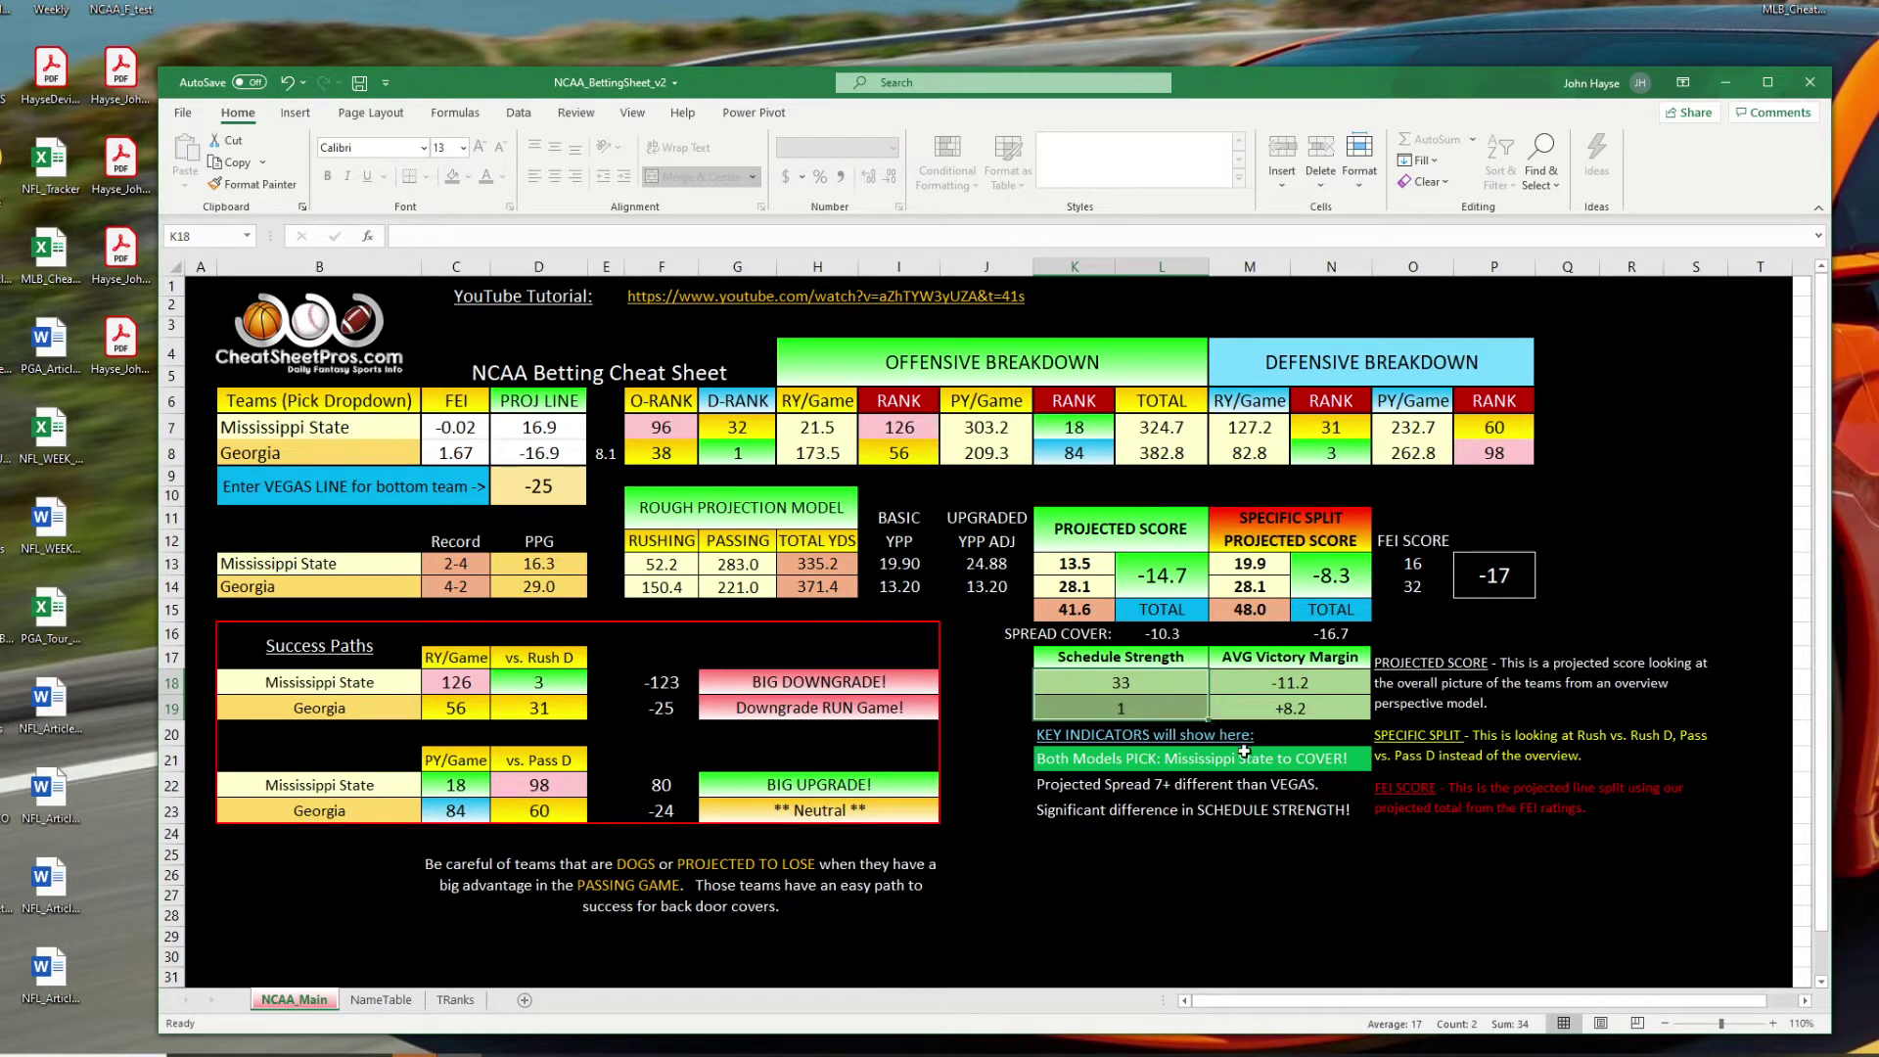
left_click(1153, 763)
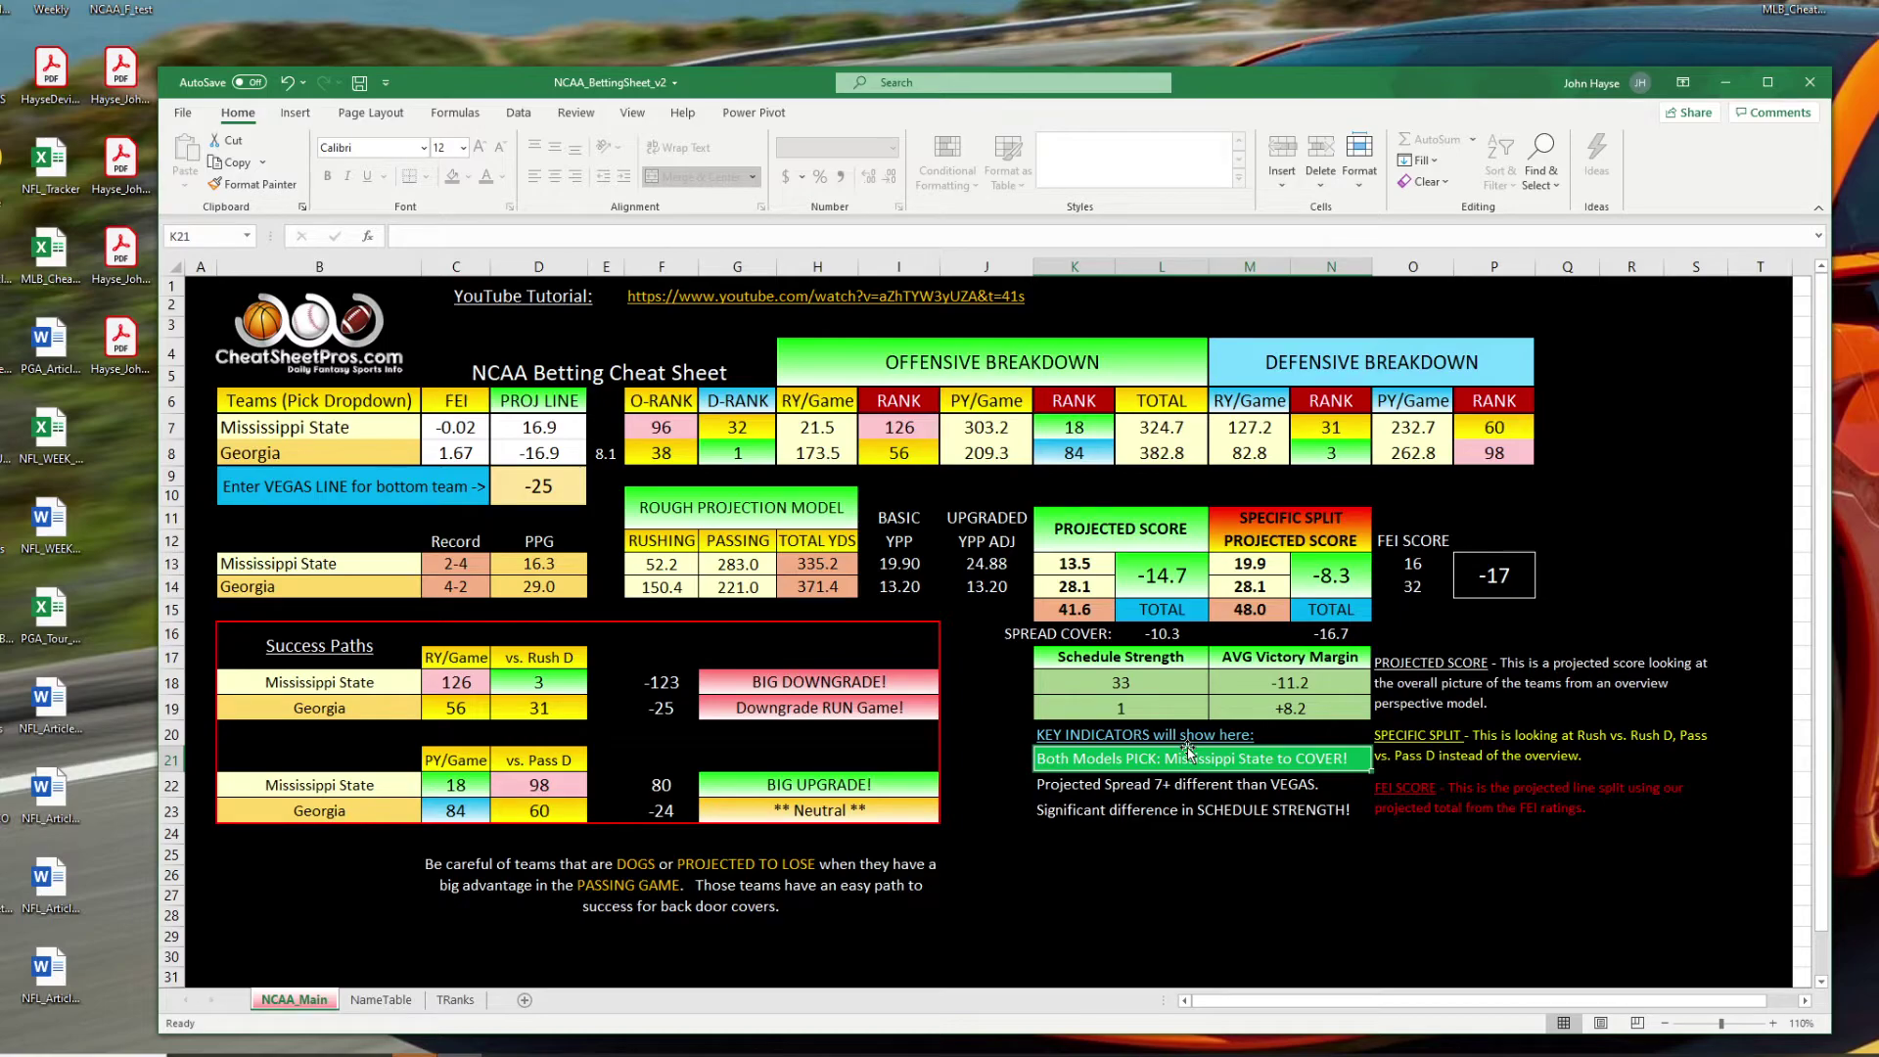
left_click(1263, 584)
left_click(1265, 564)
left_click(1264, 586)
left_click(1265, 563)
left_click(1264, 585)
left_click(1266, 562)
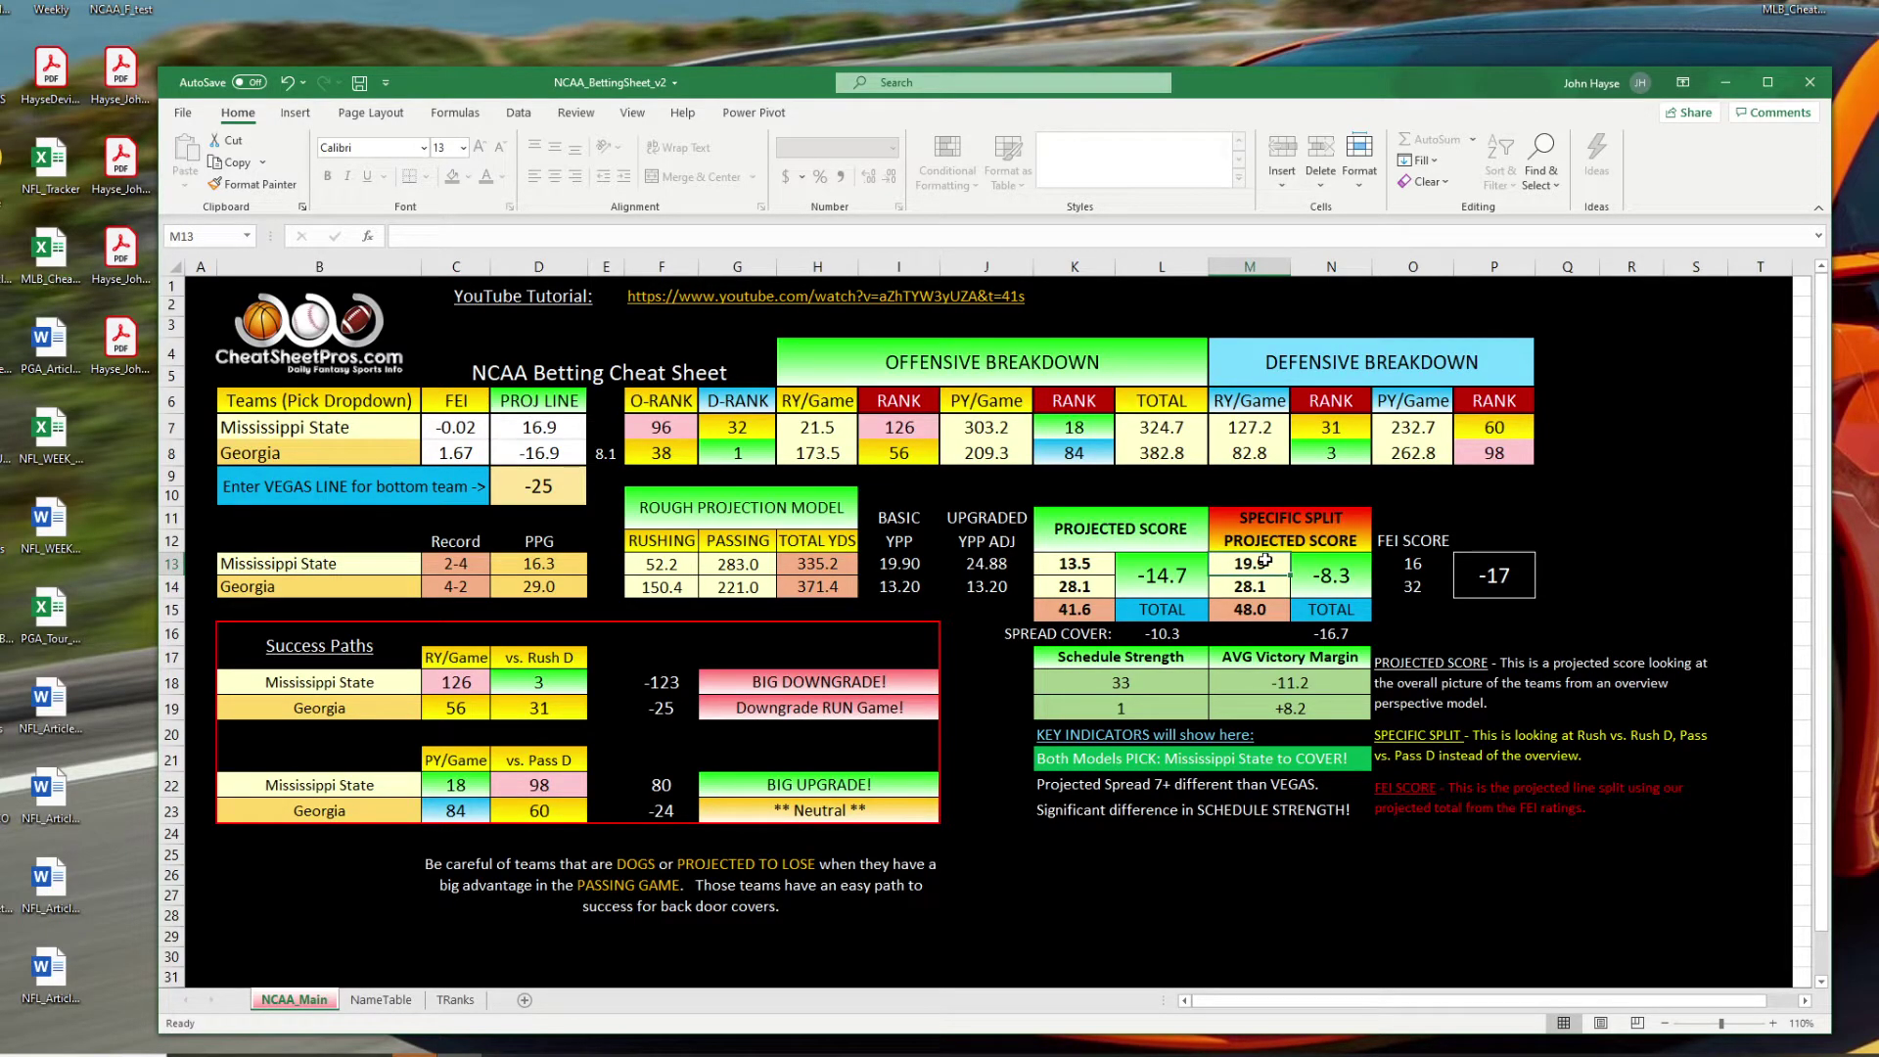
mouse_move(1265, 560)
left_mouse_down()
mouse_move(1267, 577)
mouse_move(1323, 581)
mouse_move(1257, 571)
mouse_move(1319, 585)
mouse_move(1259, 576)
mouse_move(1289, 578)
left_mouse_up()
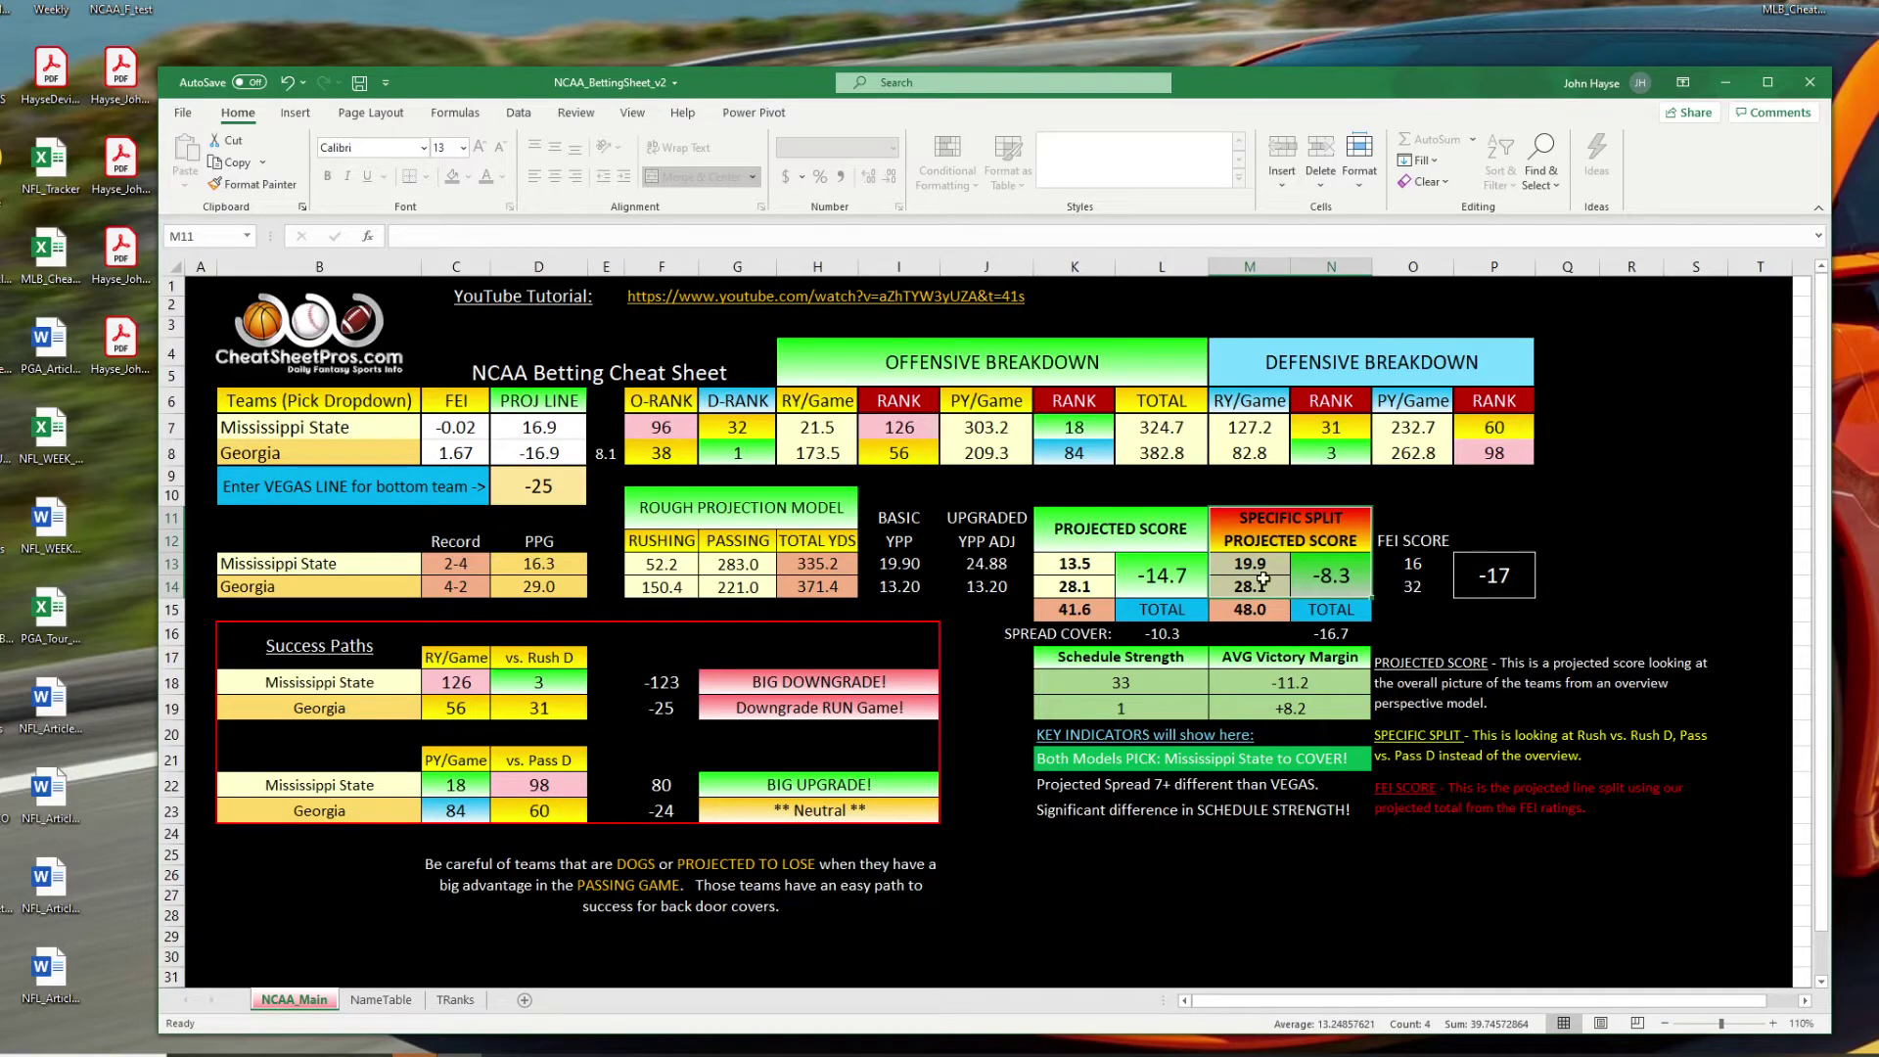
left_click(1251, 535)
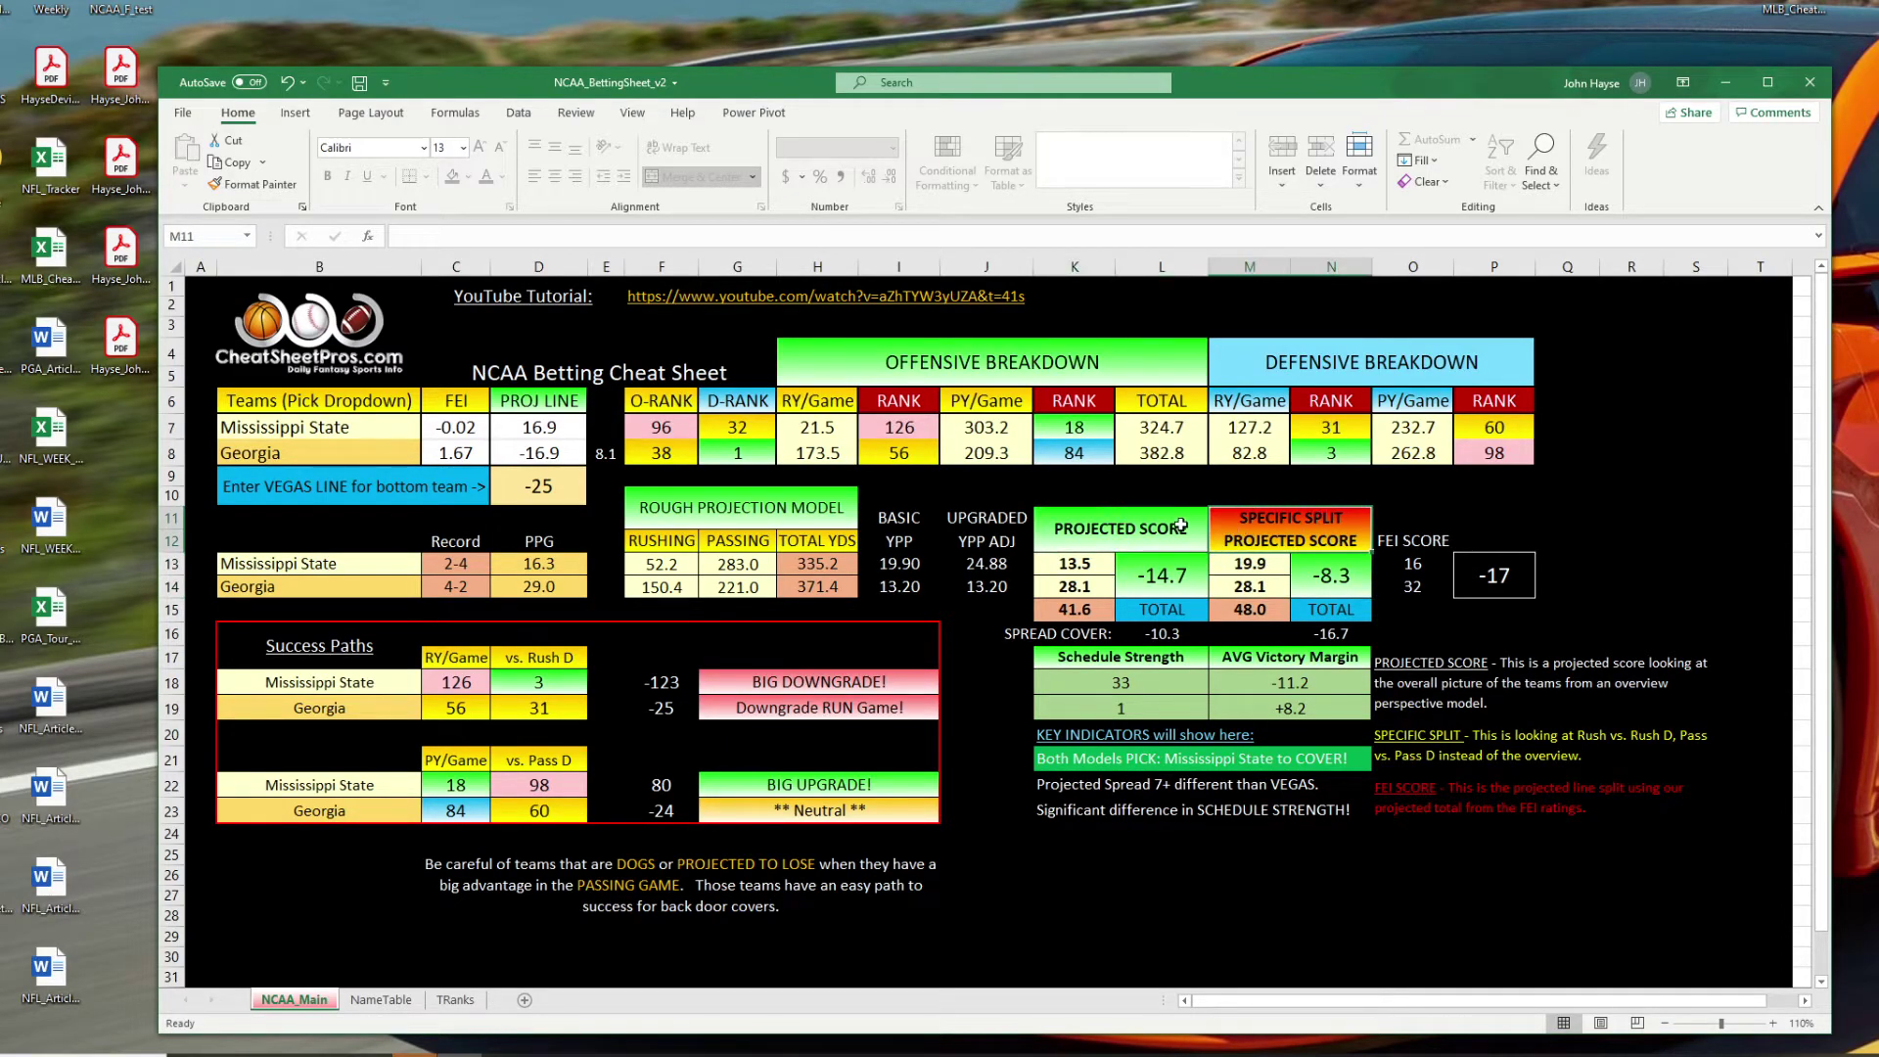
Examine the overall Projected Score together with both teams' offensive and defensive ranks.
left_click_drag(1137, 532, 1137, 569)
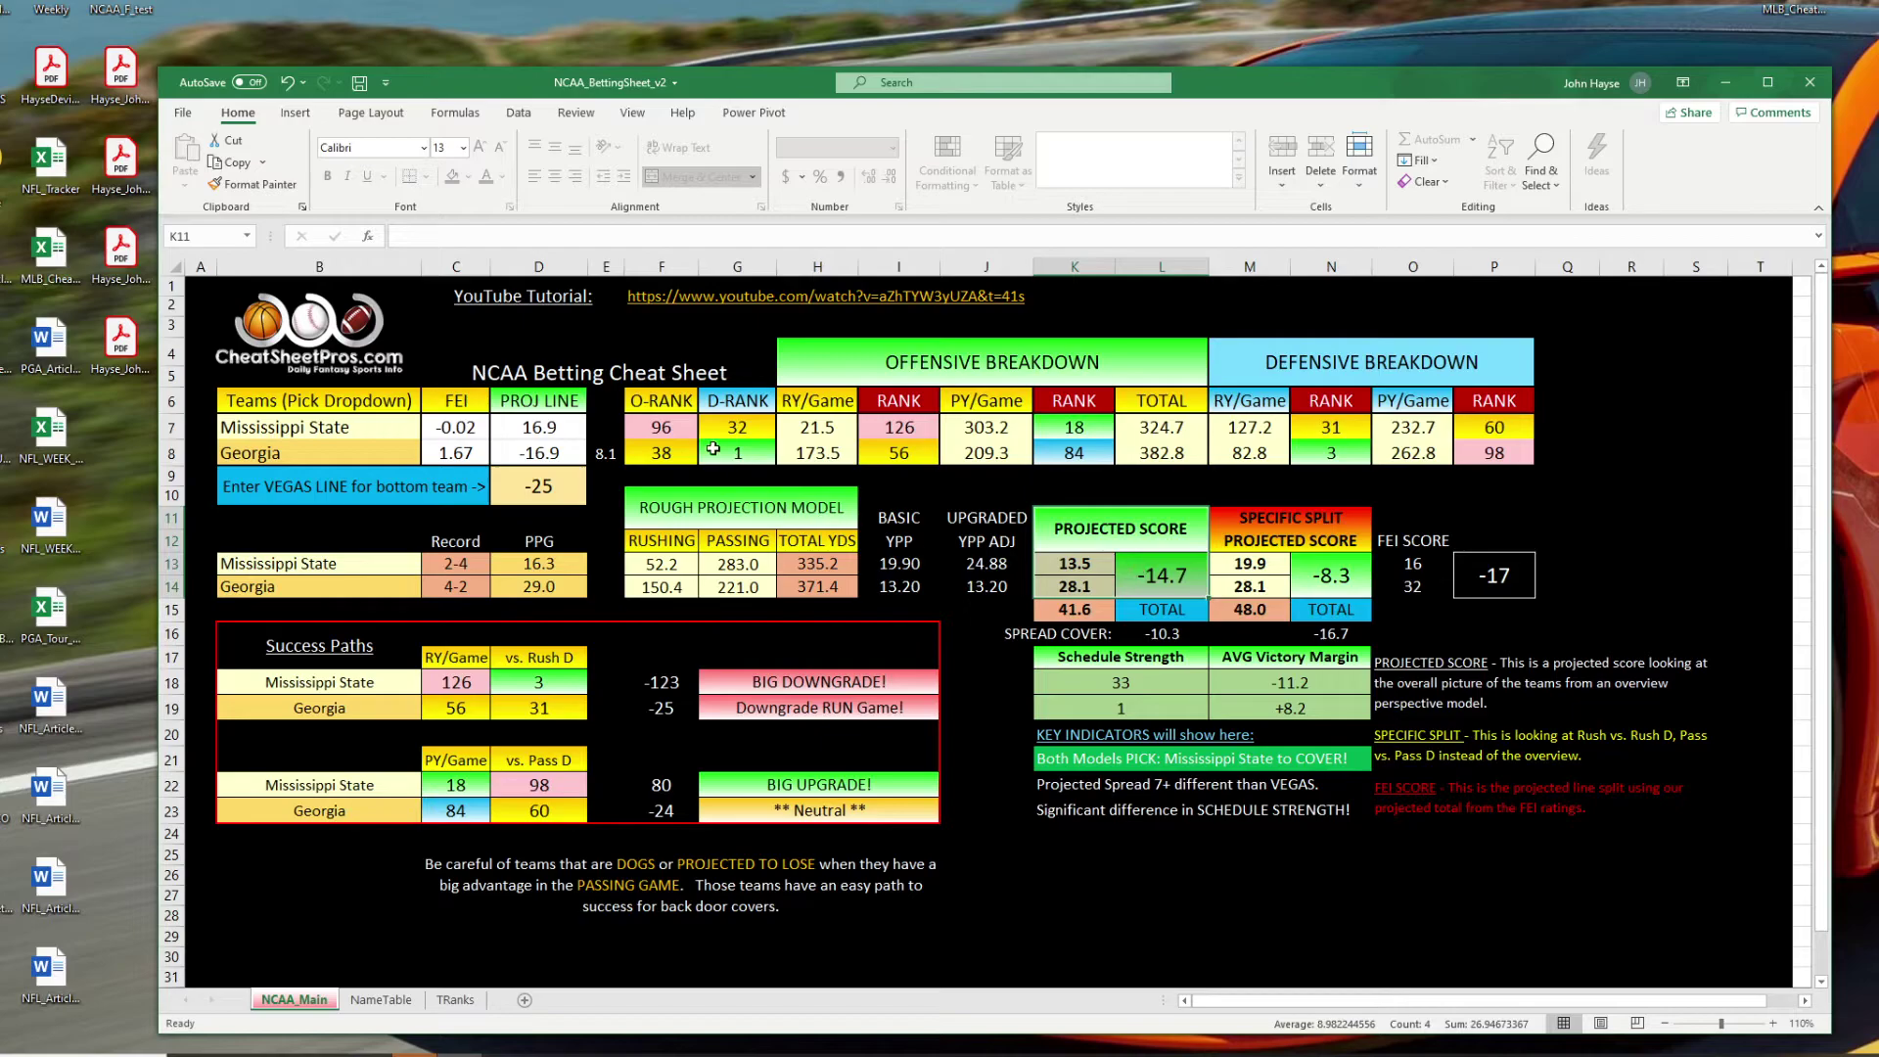
left_click(682, 428)
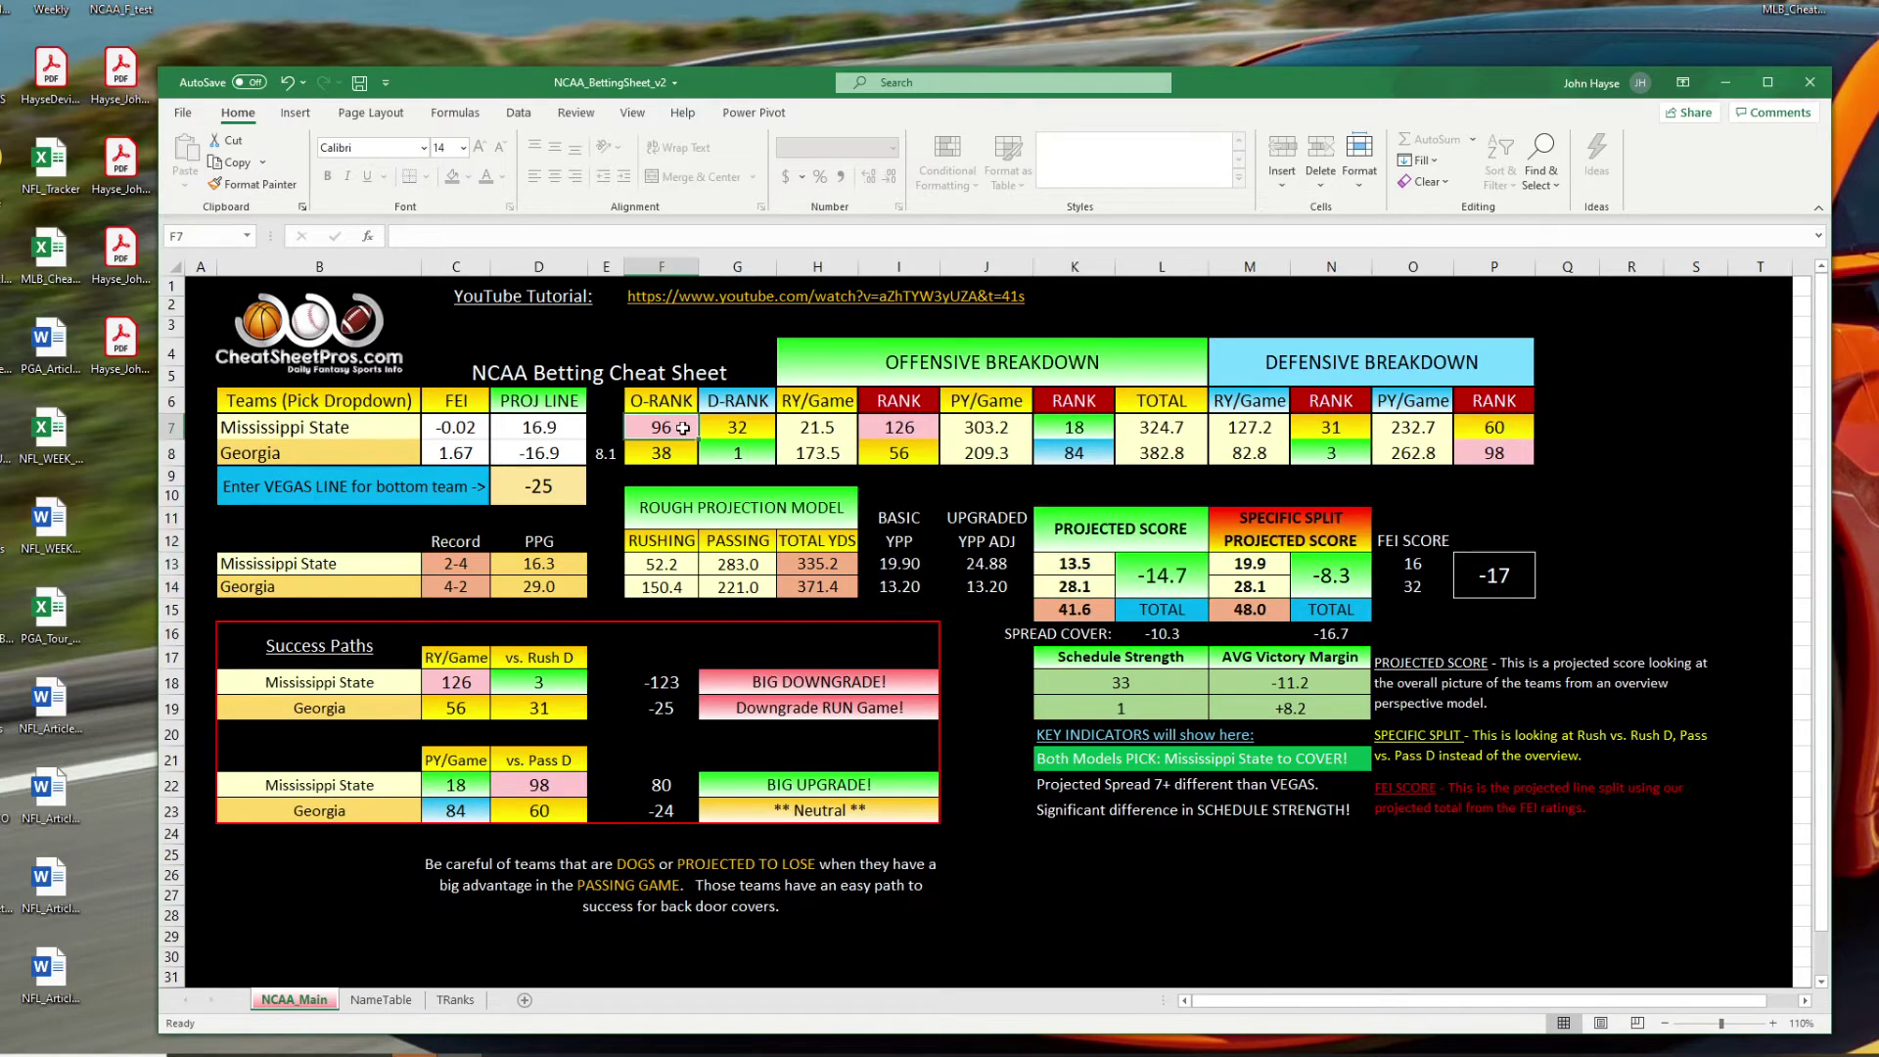
left_click(734, 455)
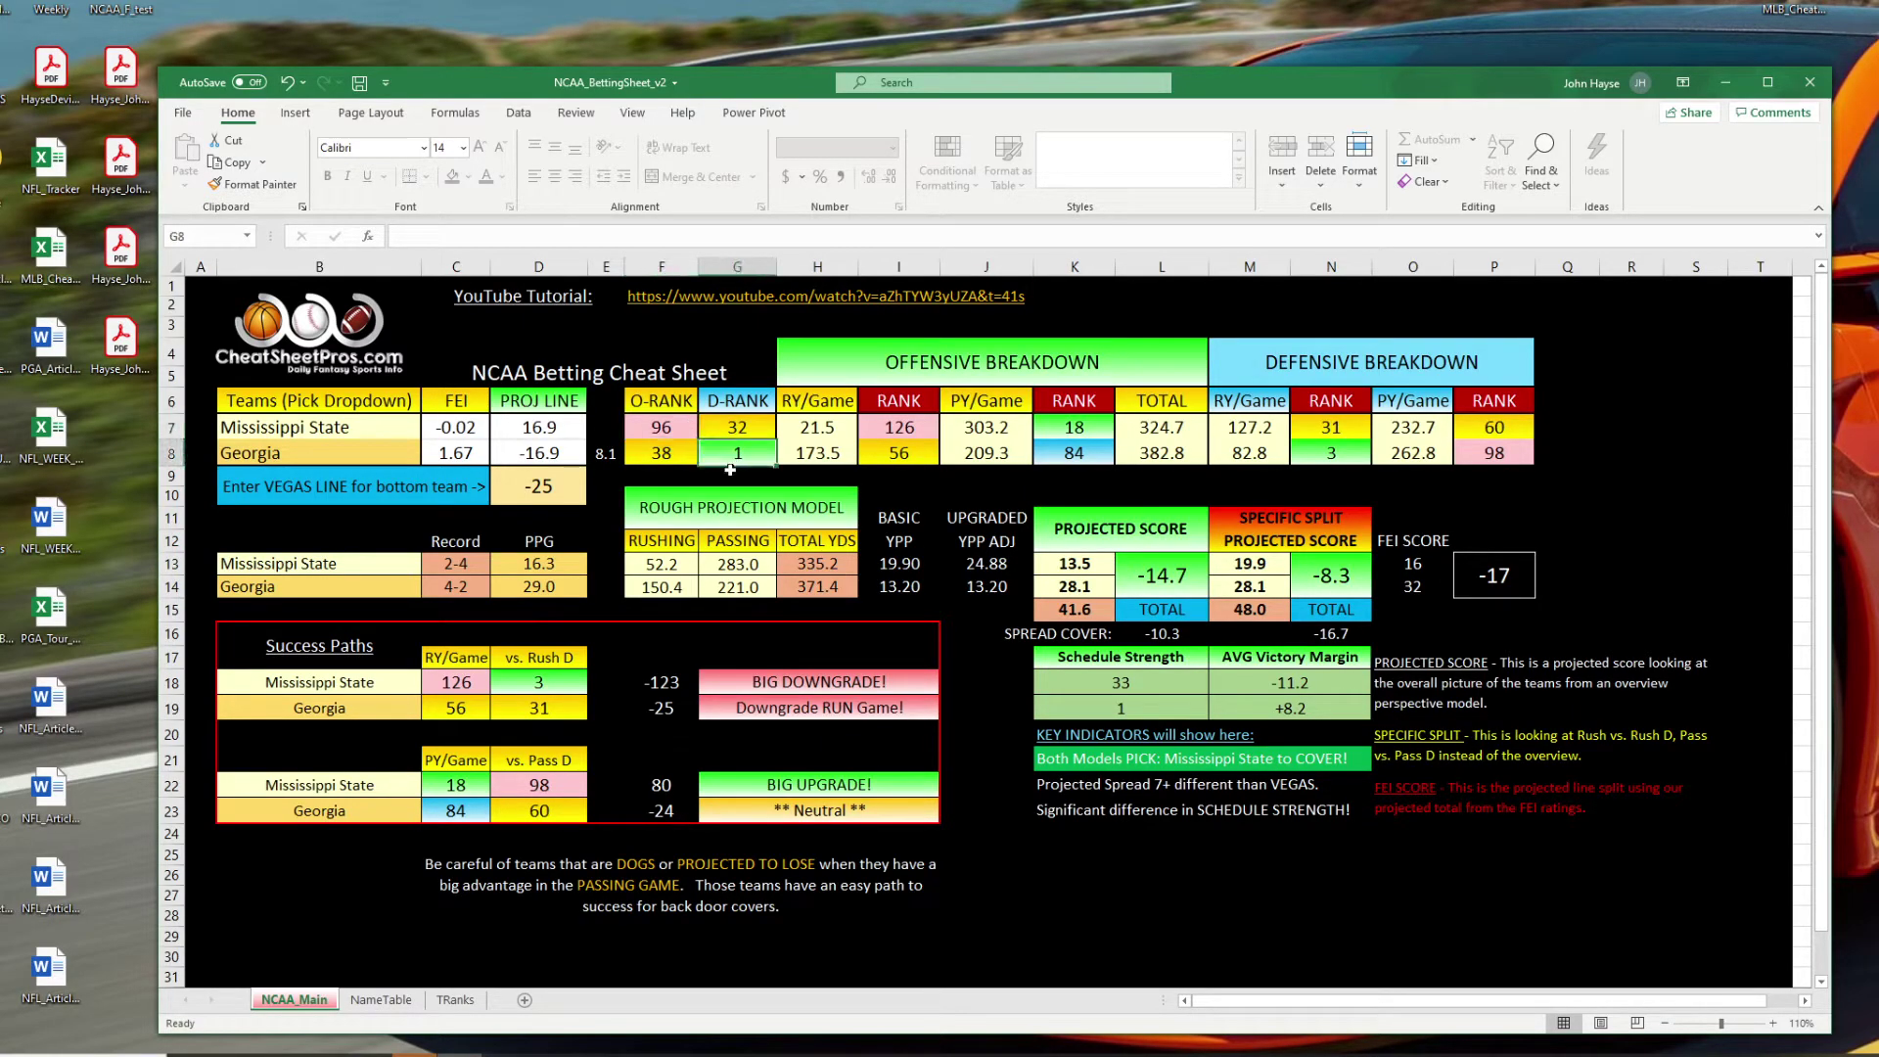
left_click(678, 460)
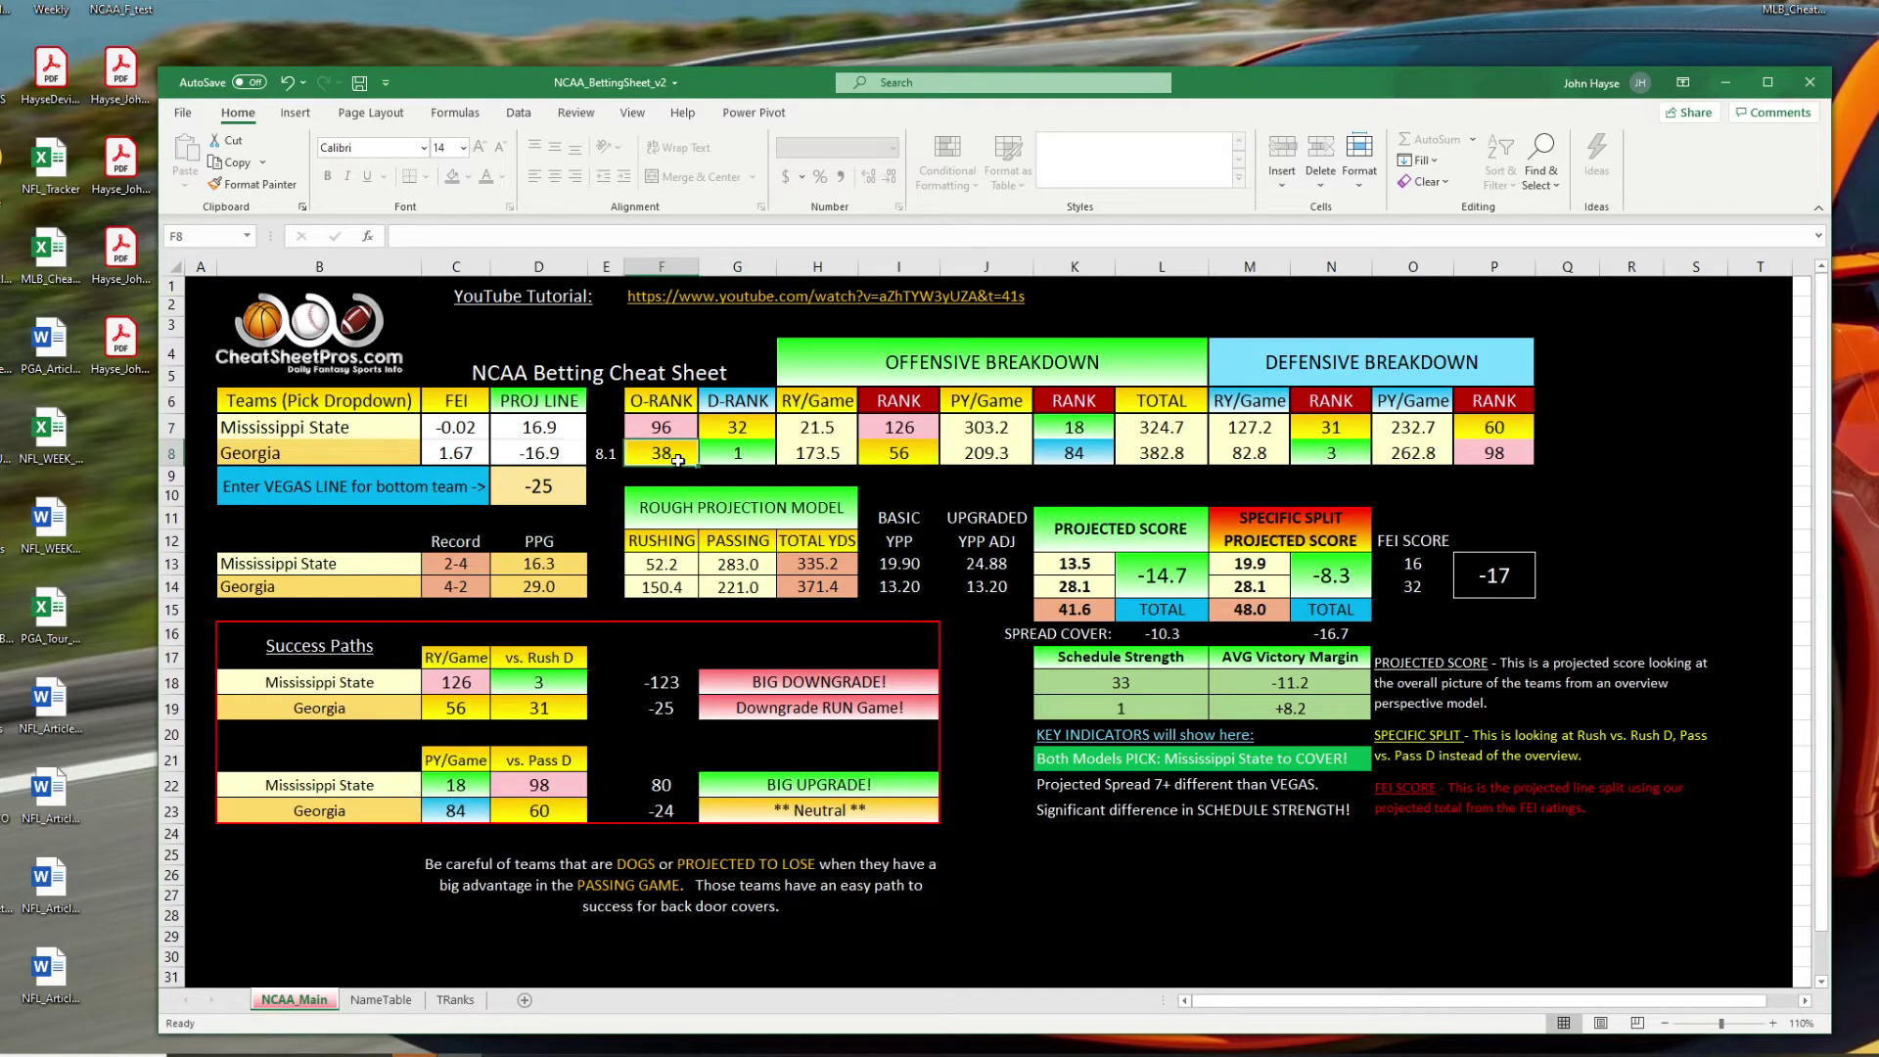
left_click(732, 432)
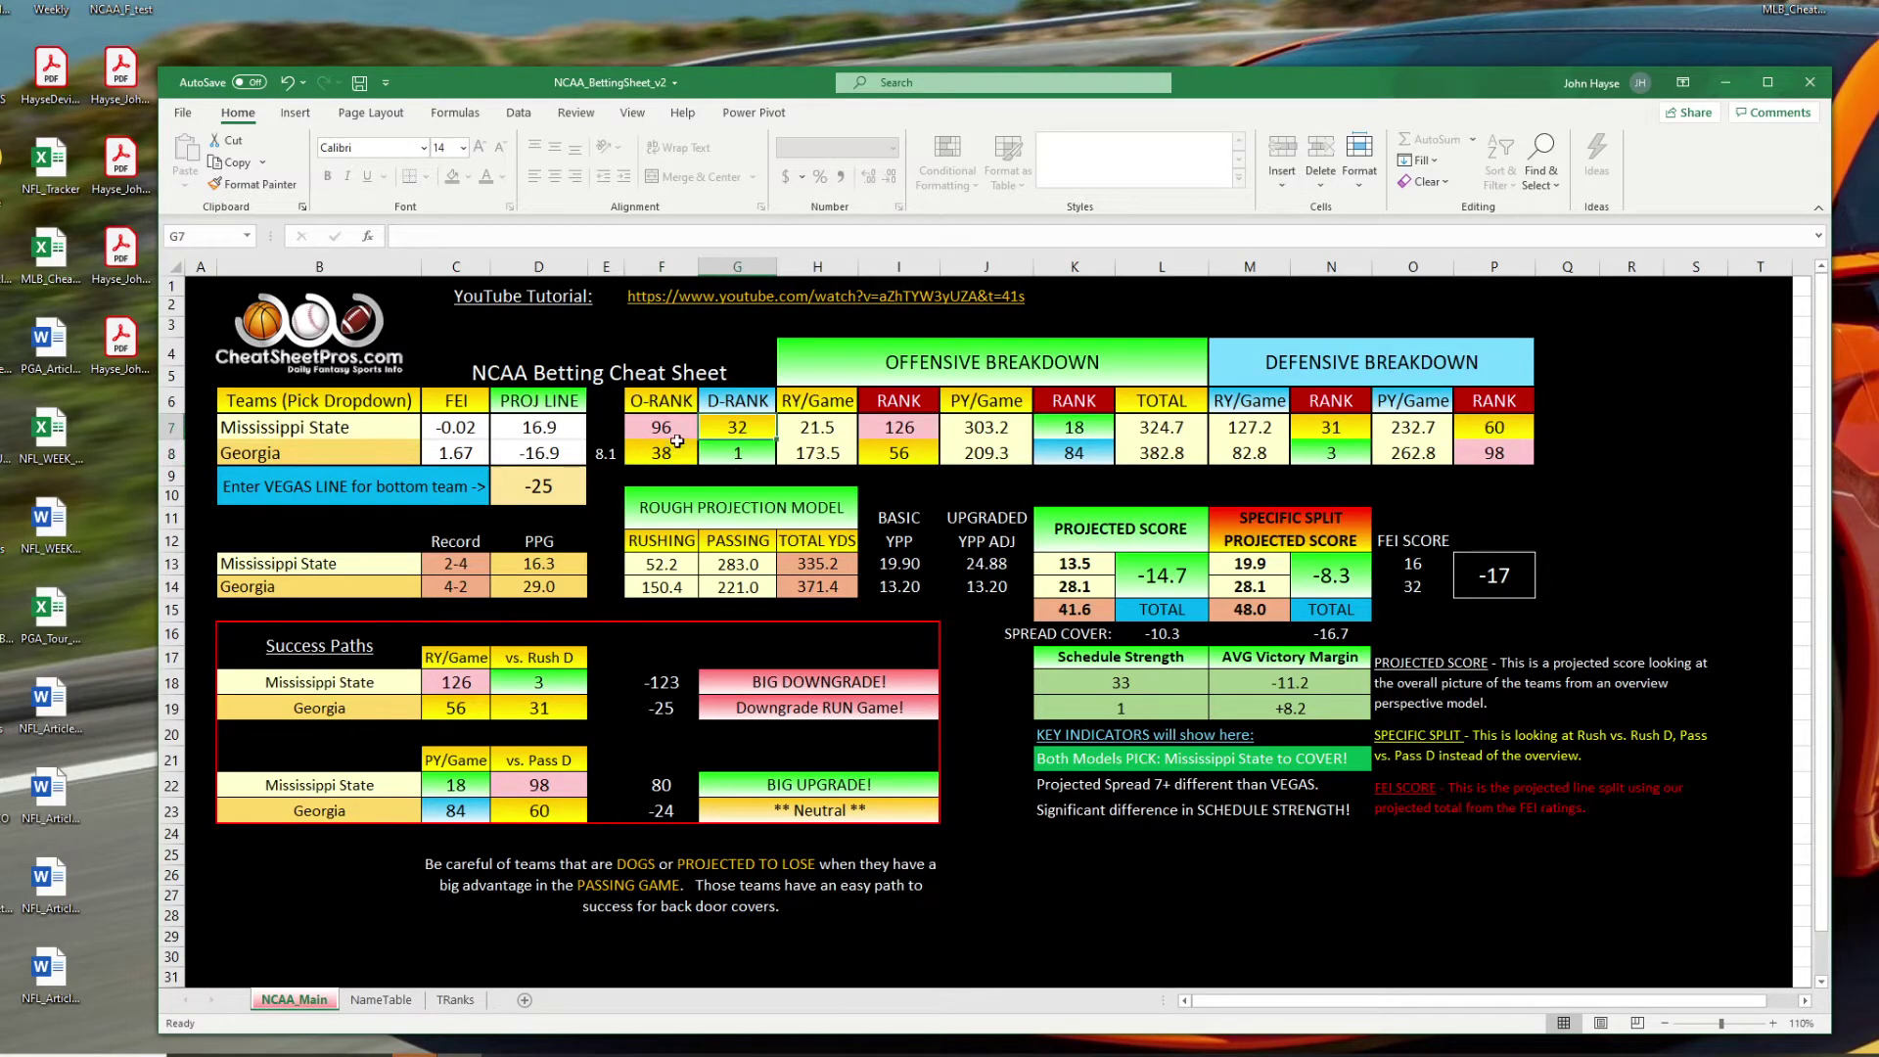
left_click(719, 453)
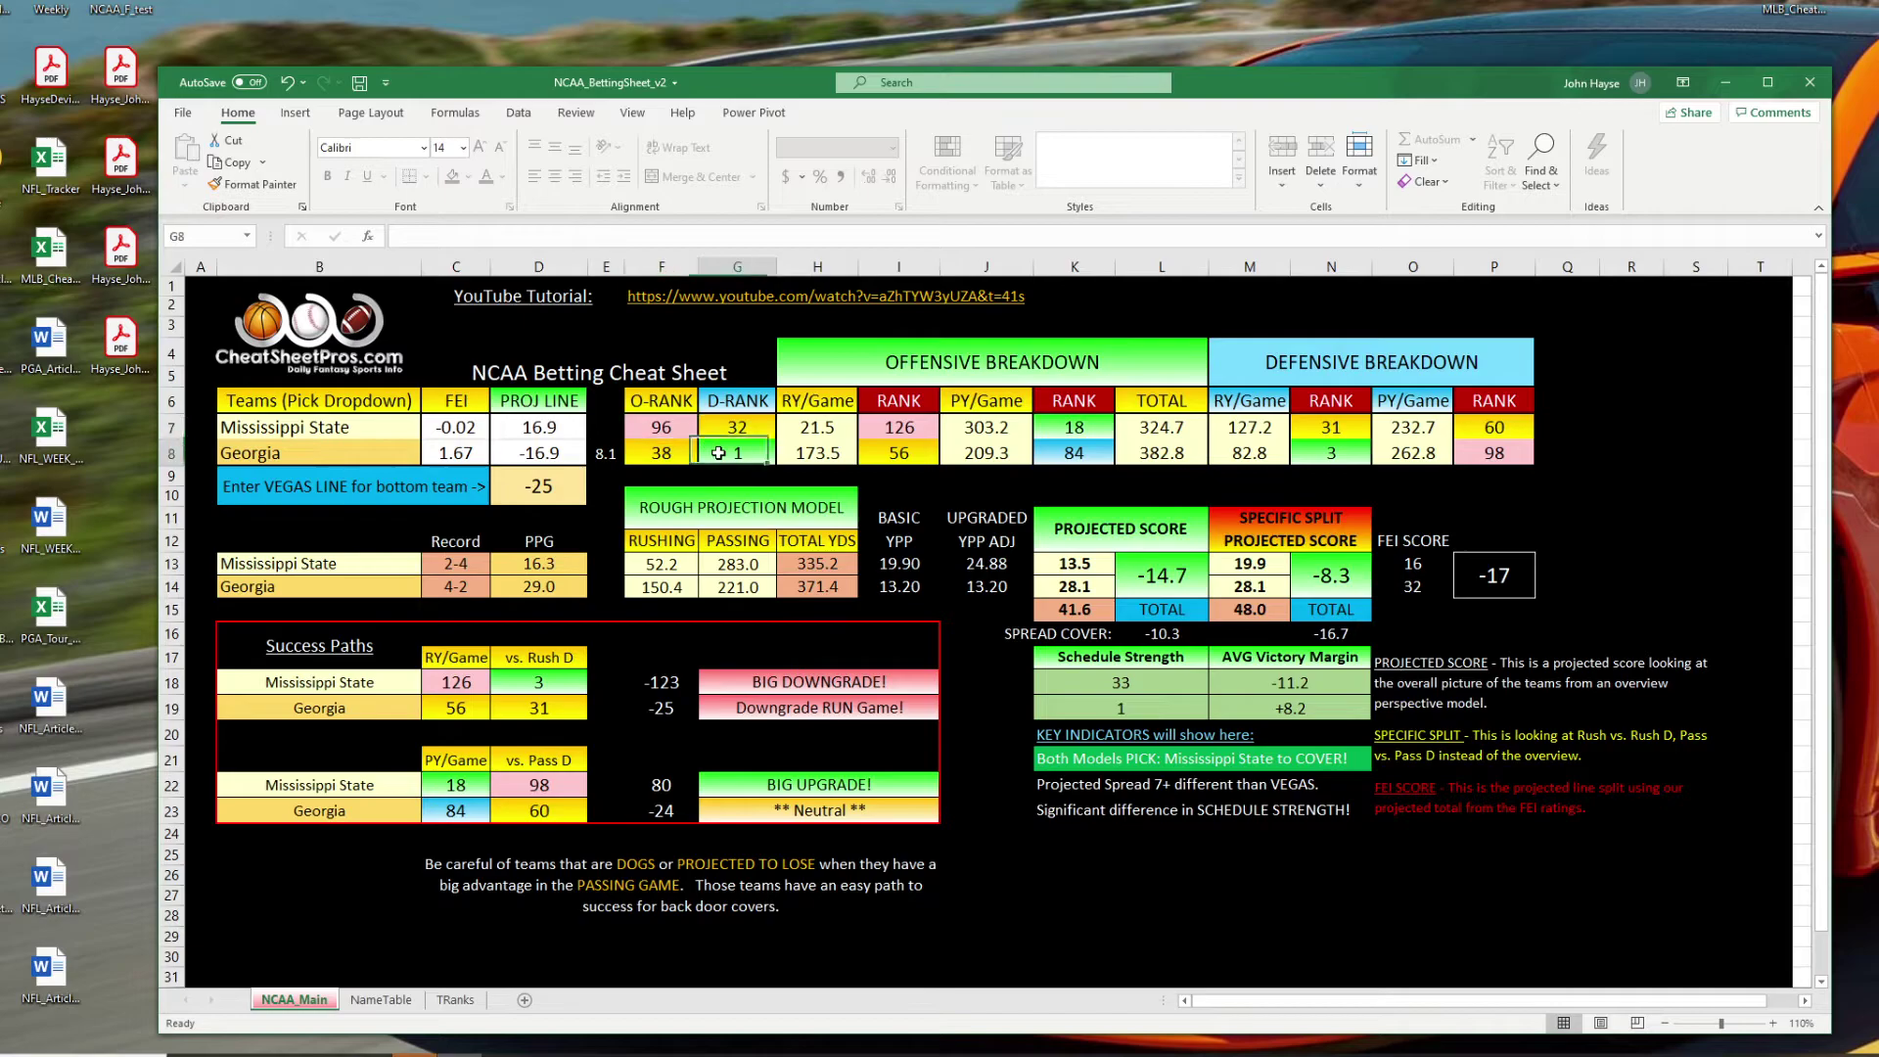
left_click(1163, 576)
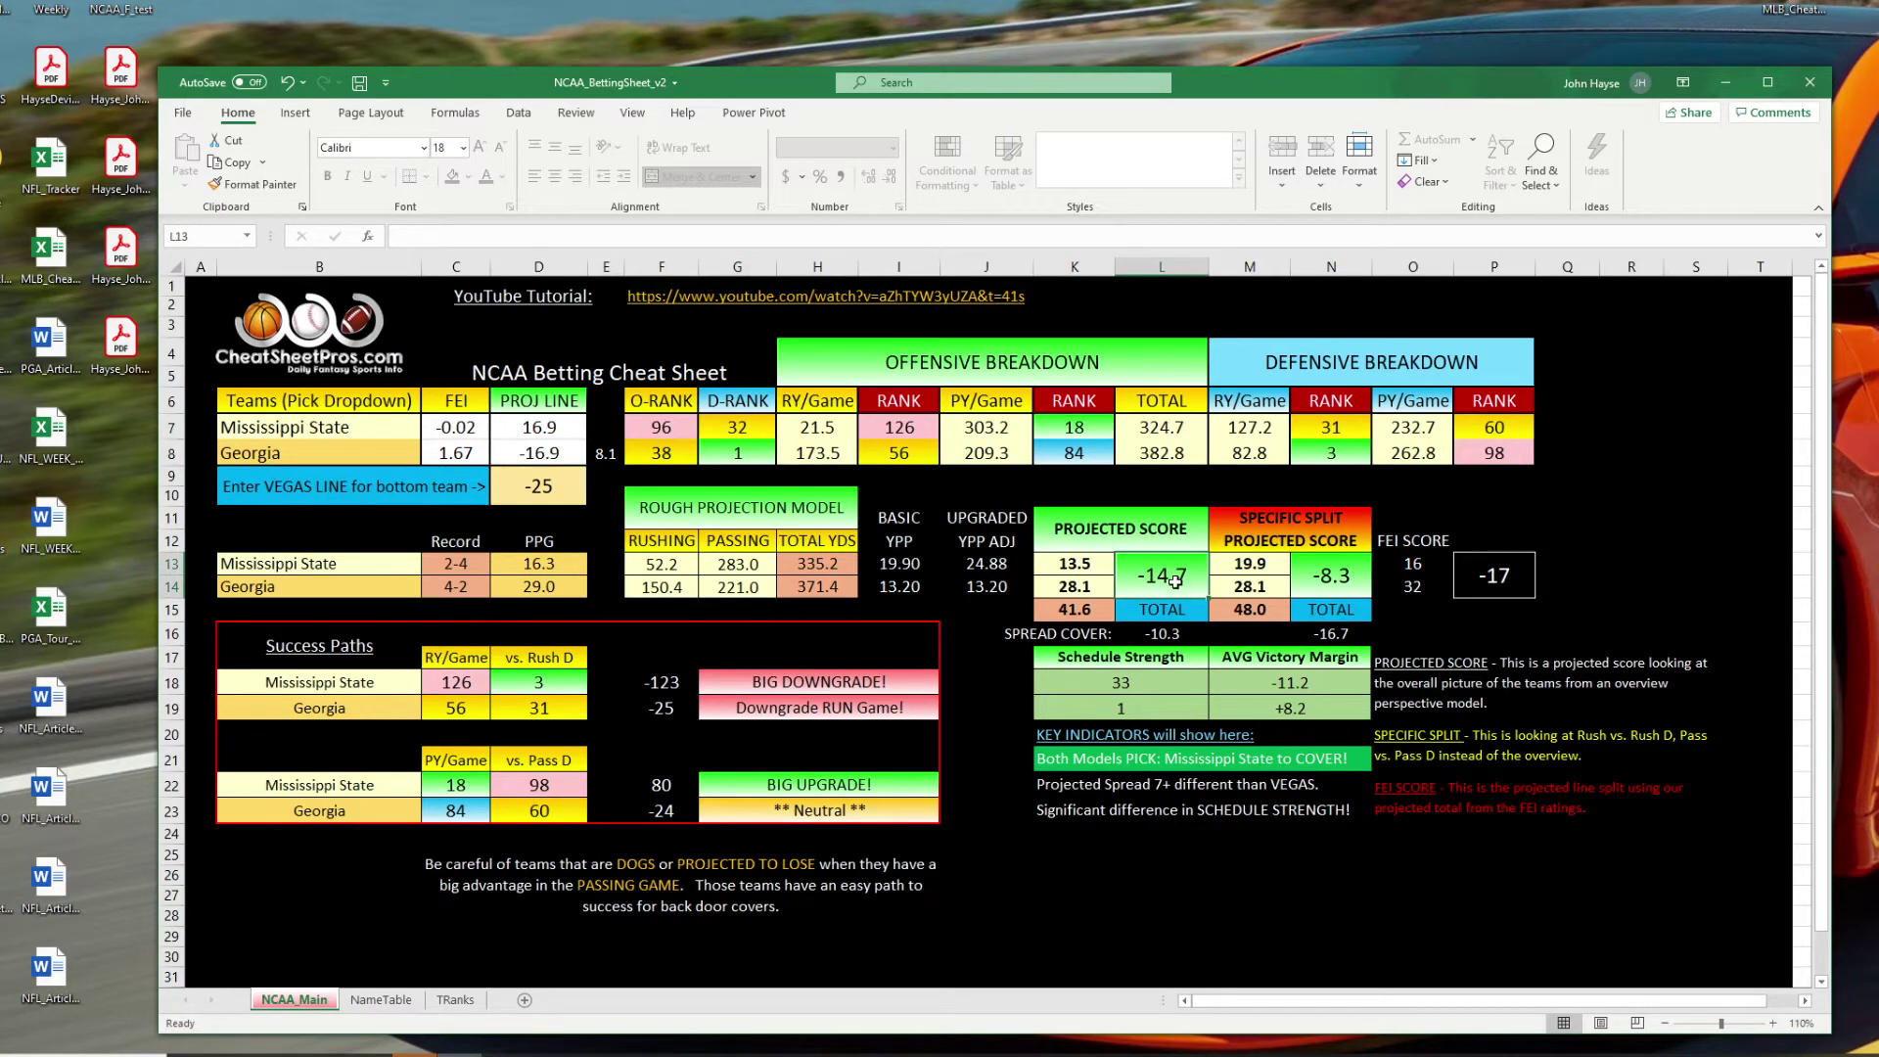
Relate the Specific Split projection to each team's rush and pass matchups in Success Paths.
left_click(1297, 540)
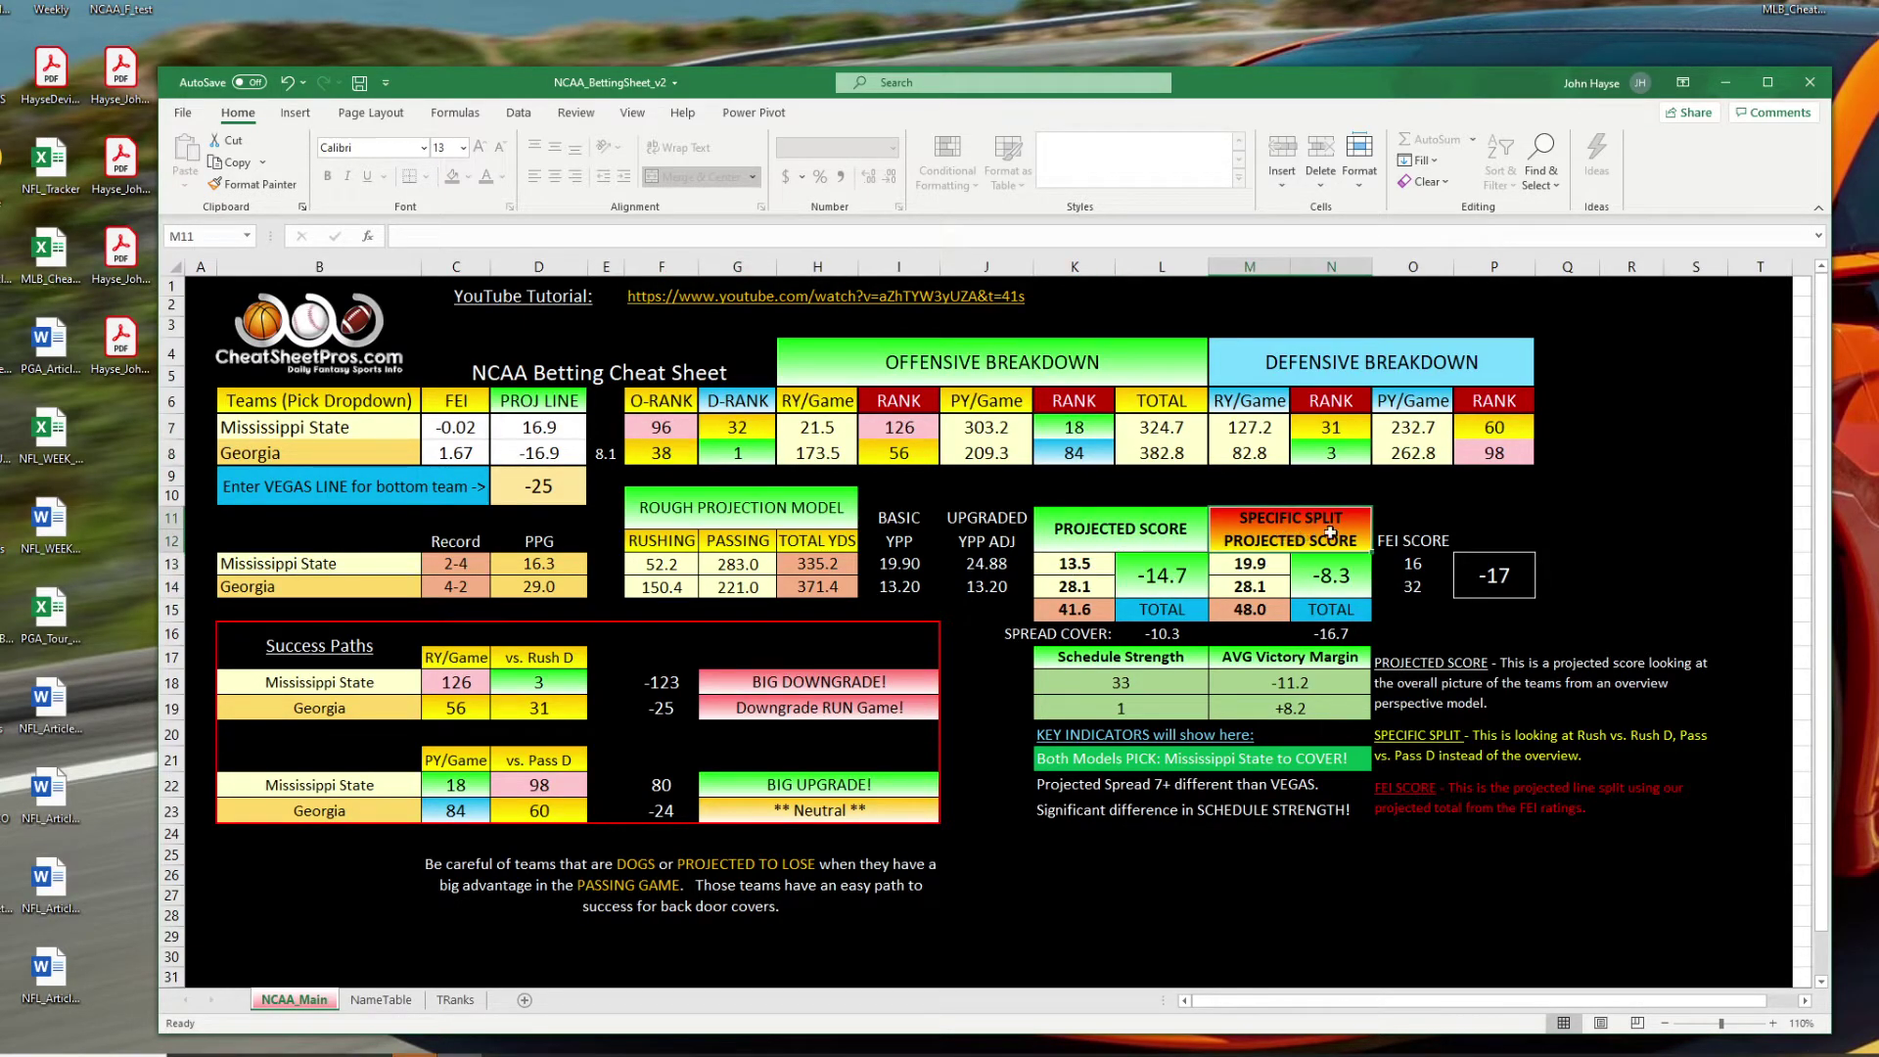
left_click_drag(1292, 541, 1326, 578)
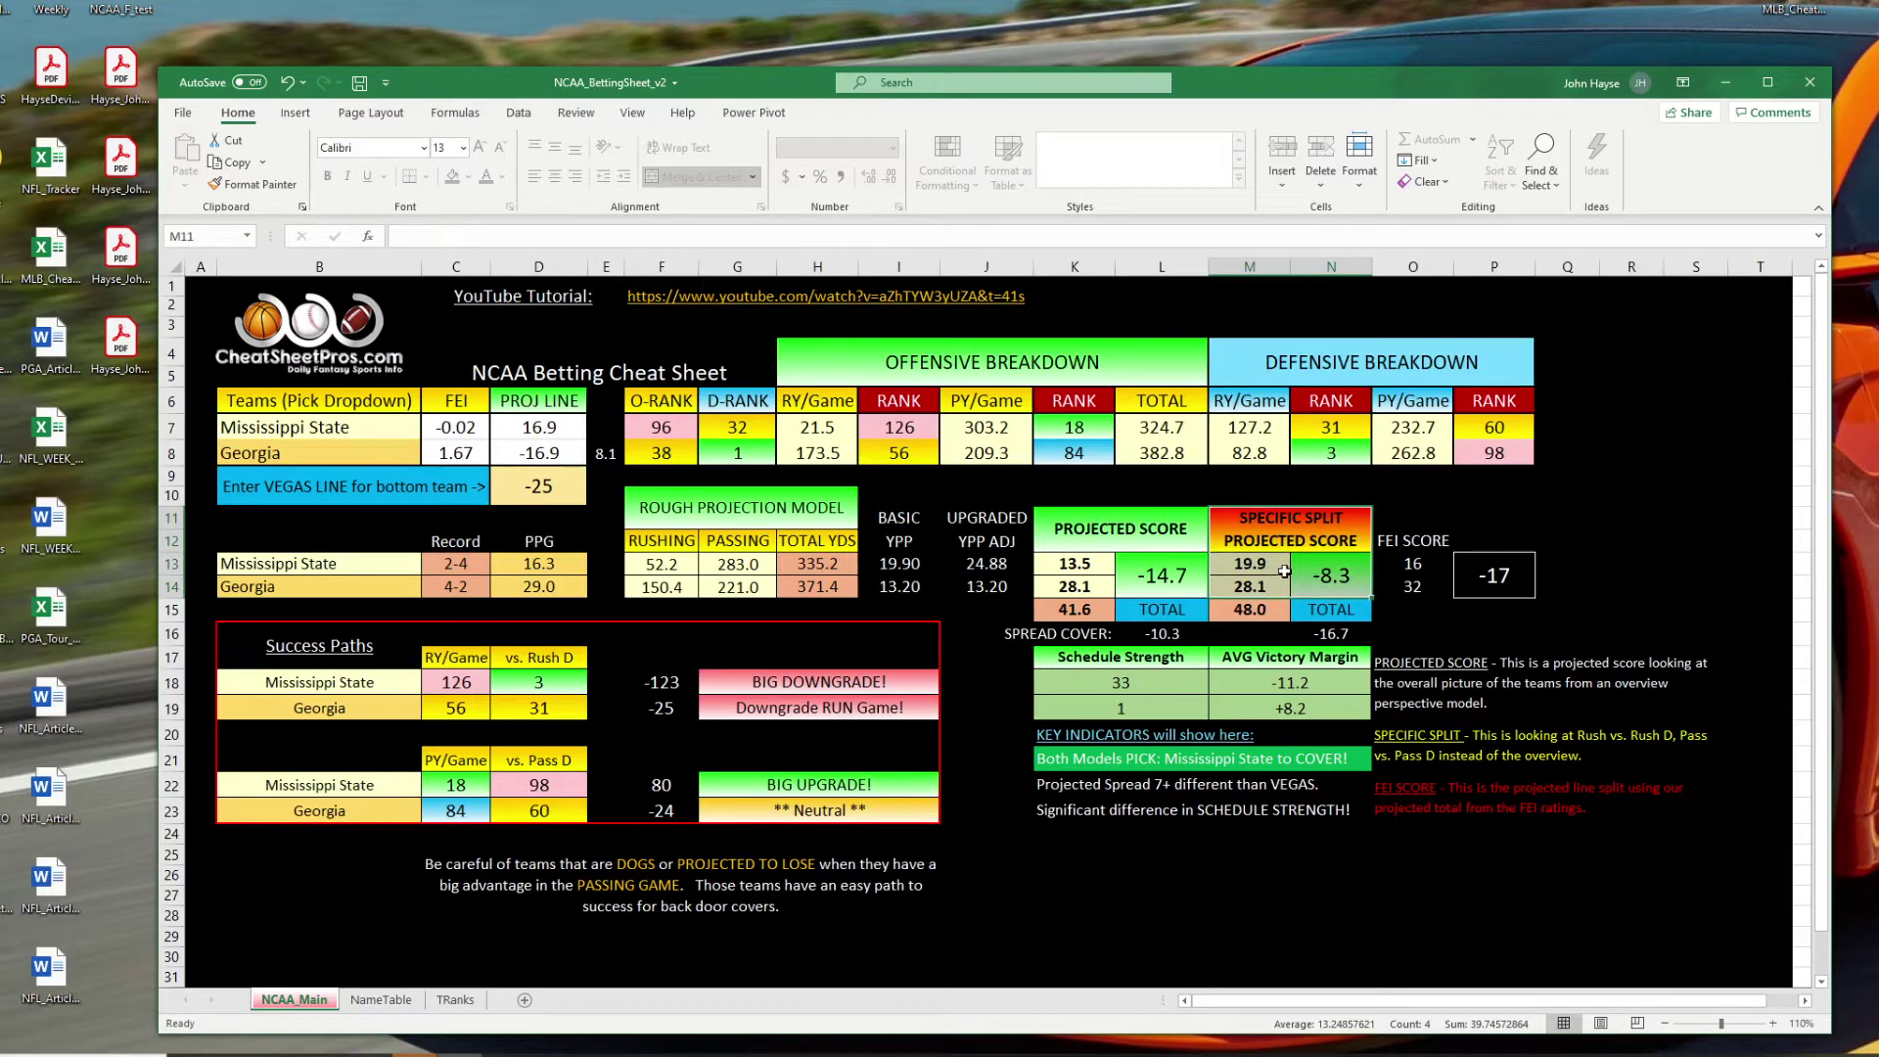
left_click(516, 686)
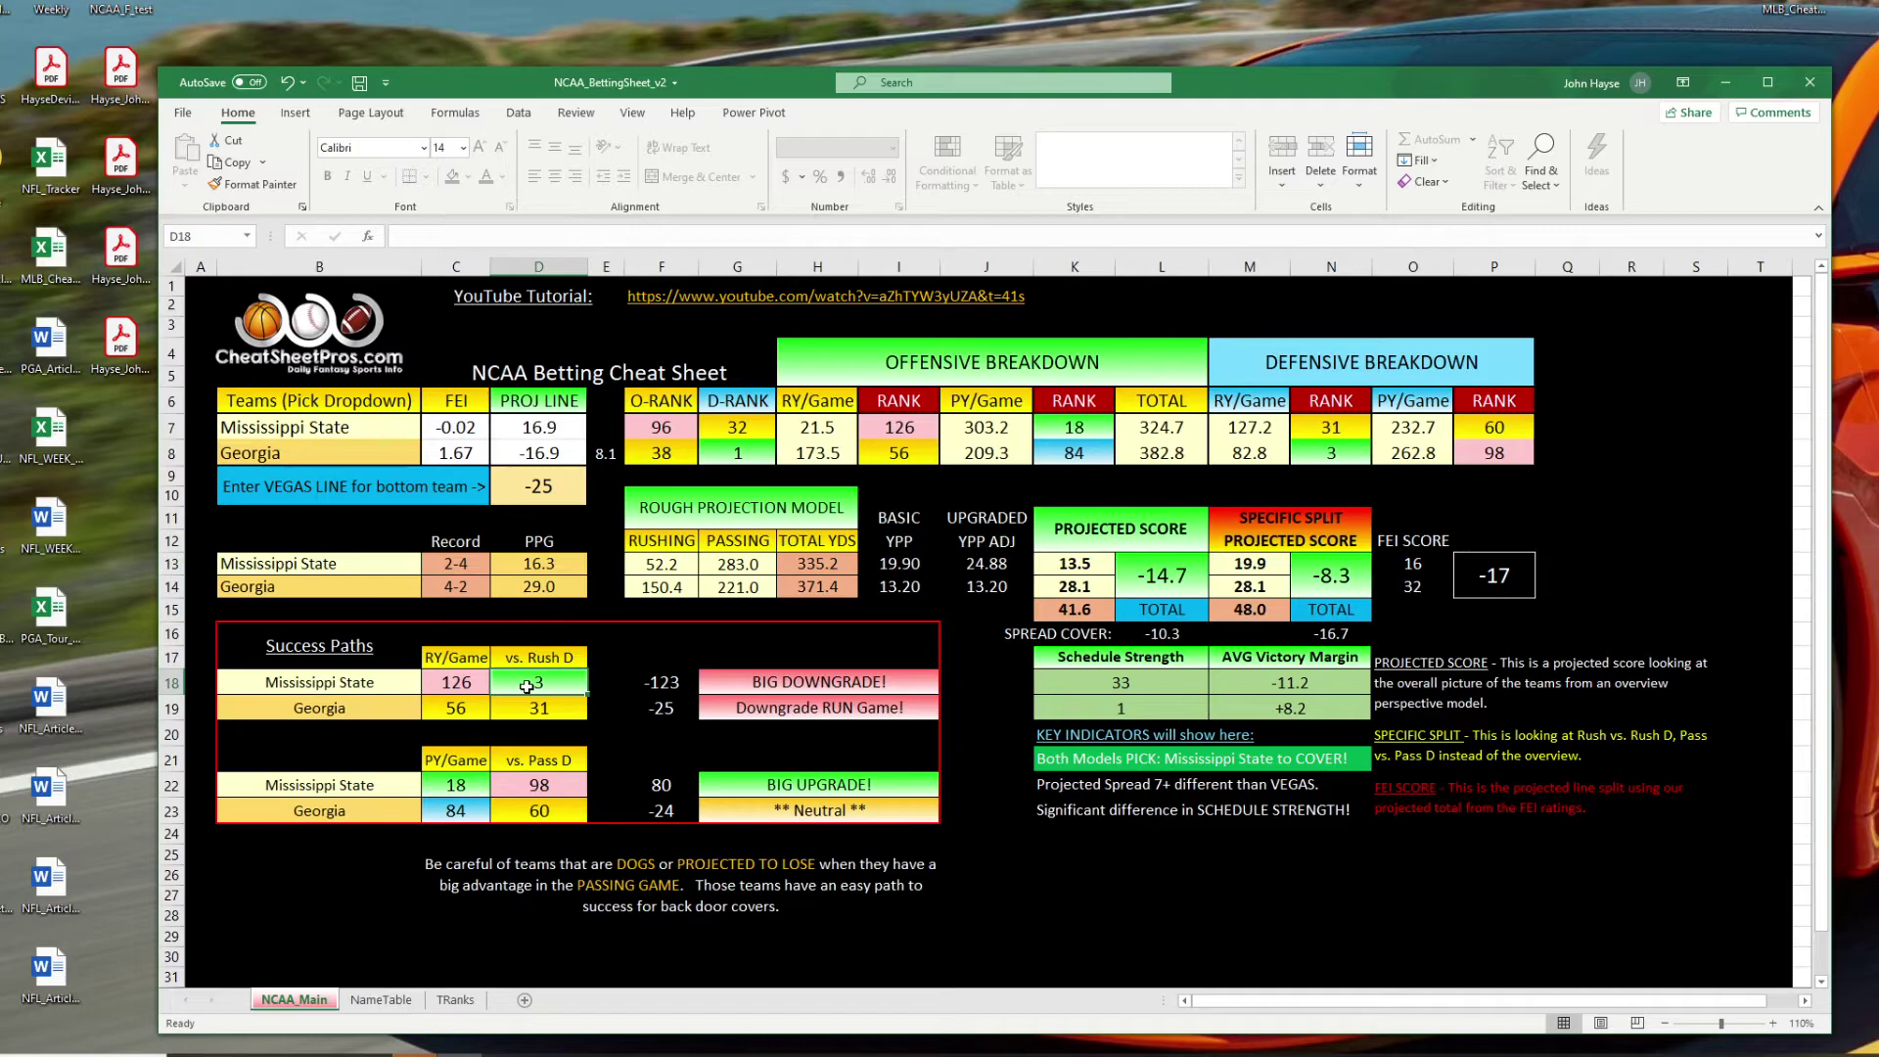
left_click(519, 783)
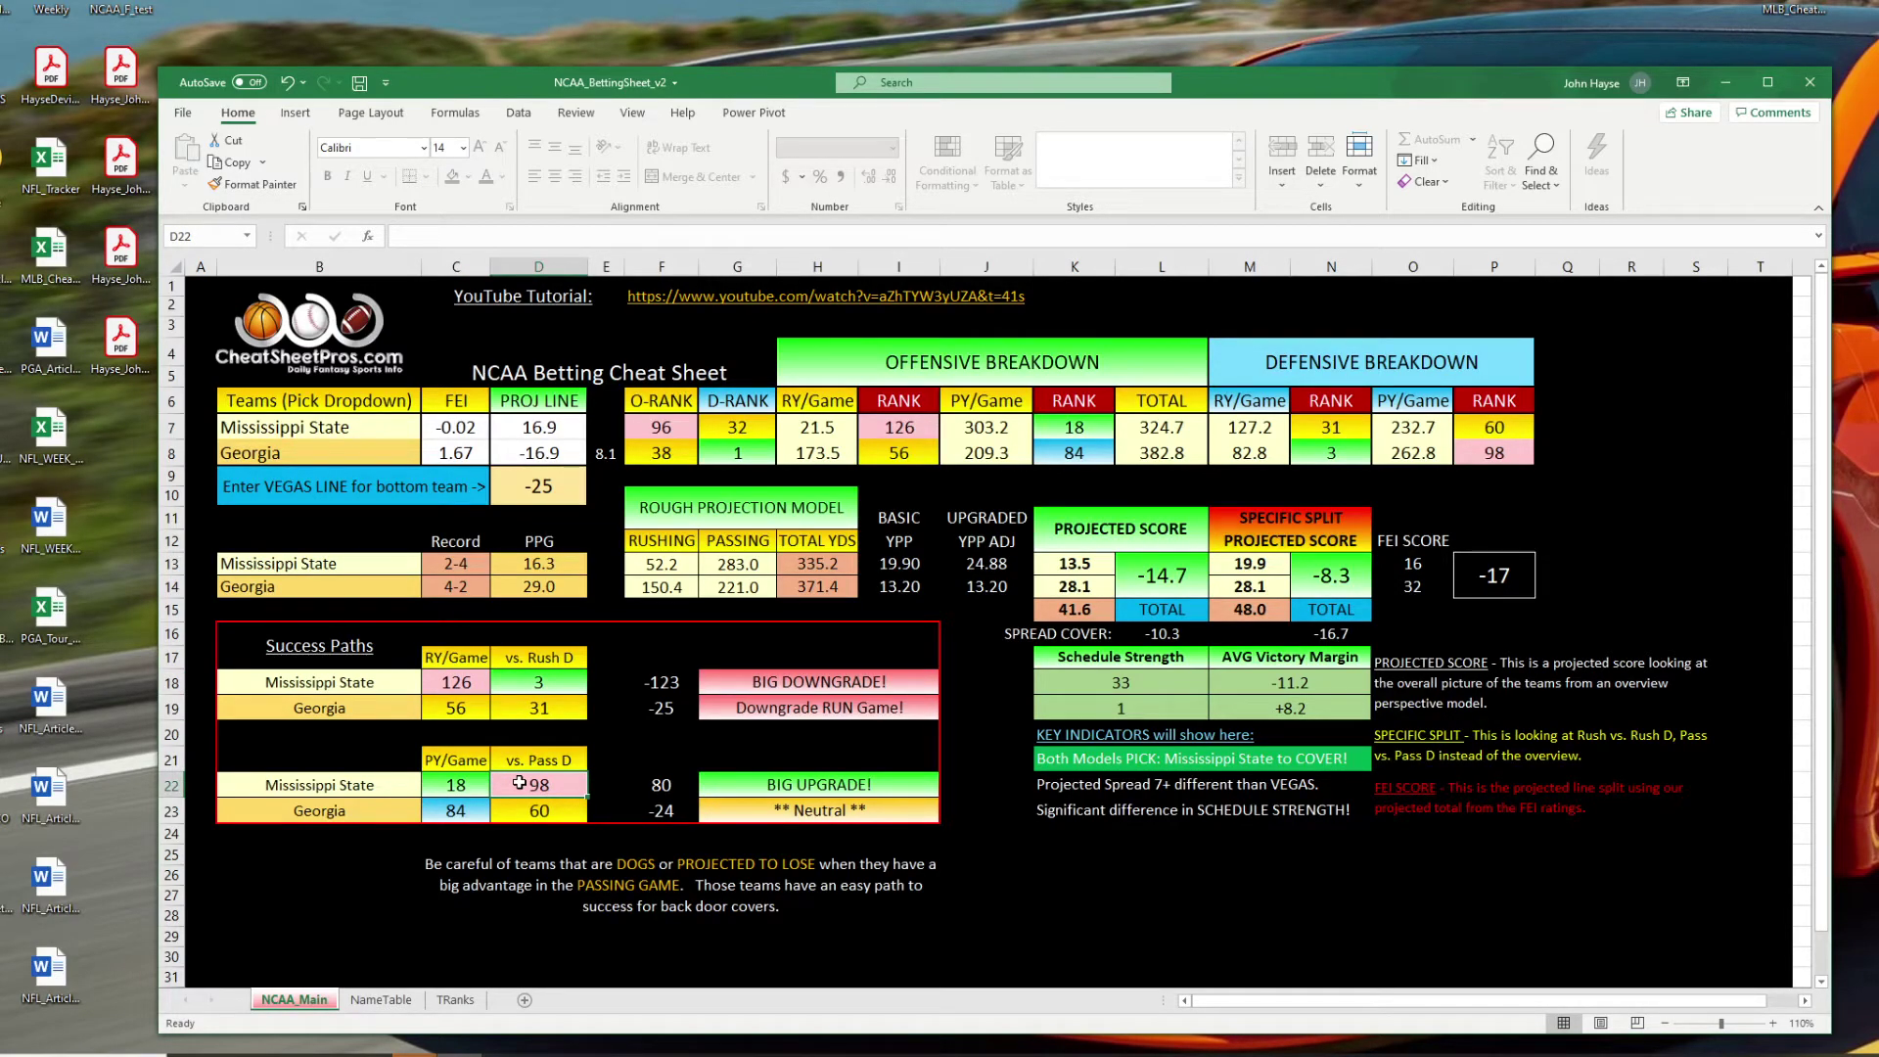
left_click(481, 712)
left_click(533, 707)
left_click(467, 811)
left_click(519, 804)
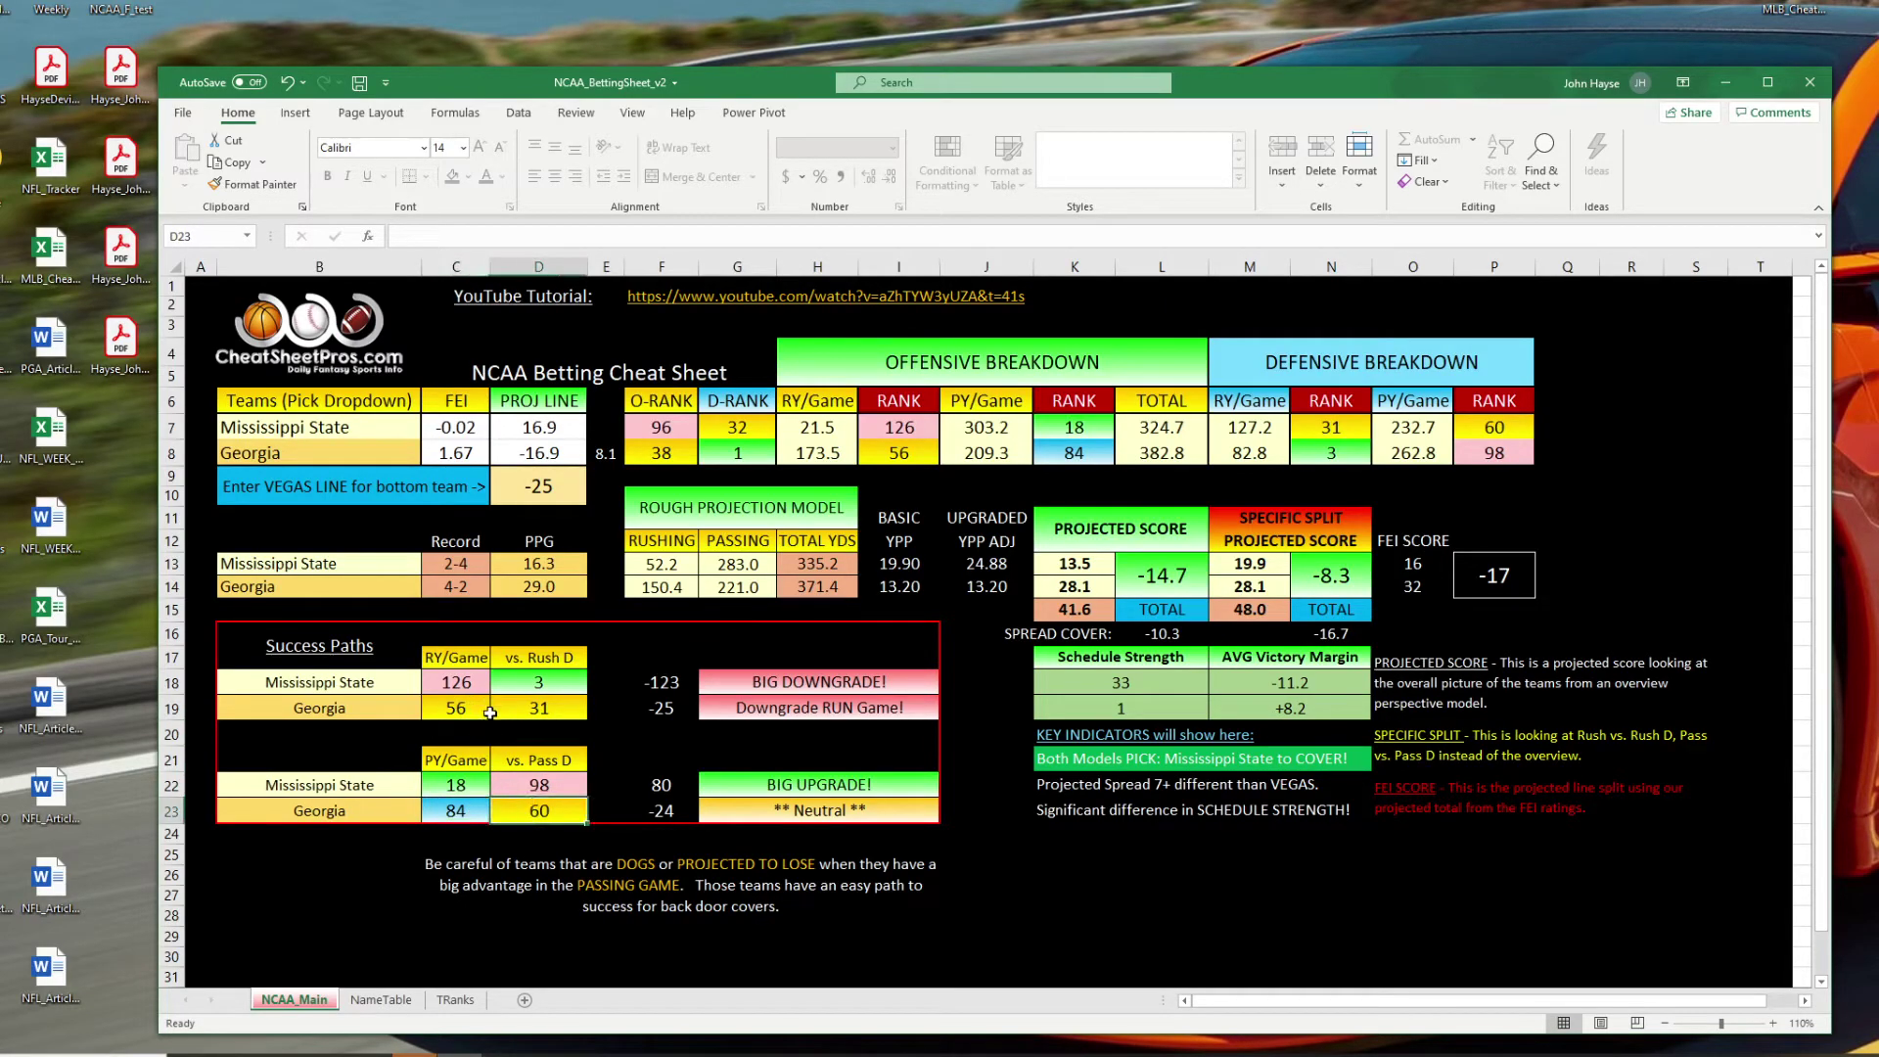
left_click_drag(386, 790, 556, 794)
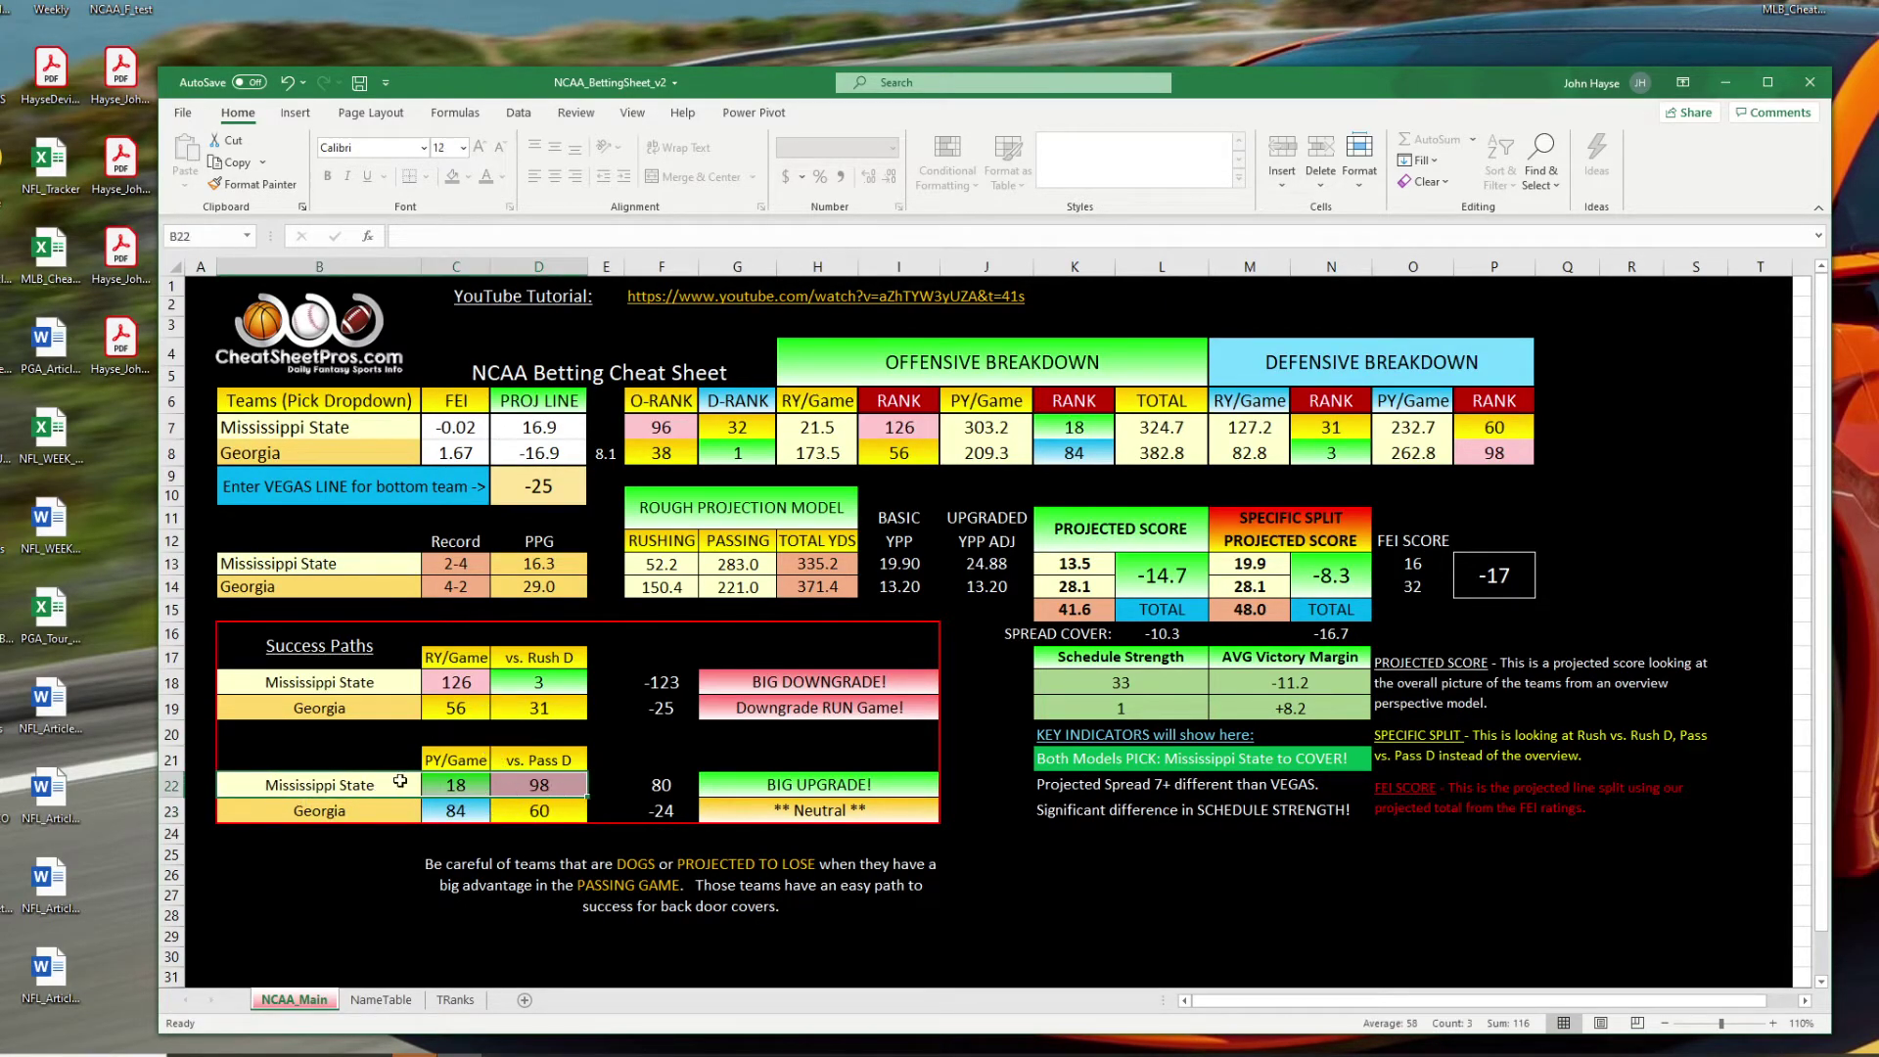
Review the Specific Split scores again alongside the whole Success Paths section.
left_click_drag(1257, 566, 1307, 590)
left_click_drag(1272, 524, 1288, 582)
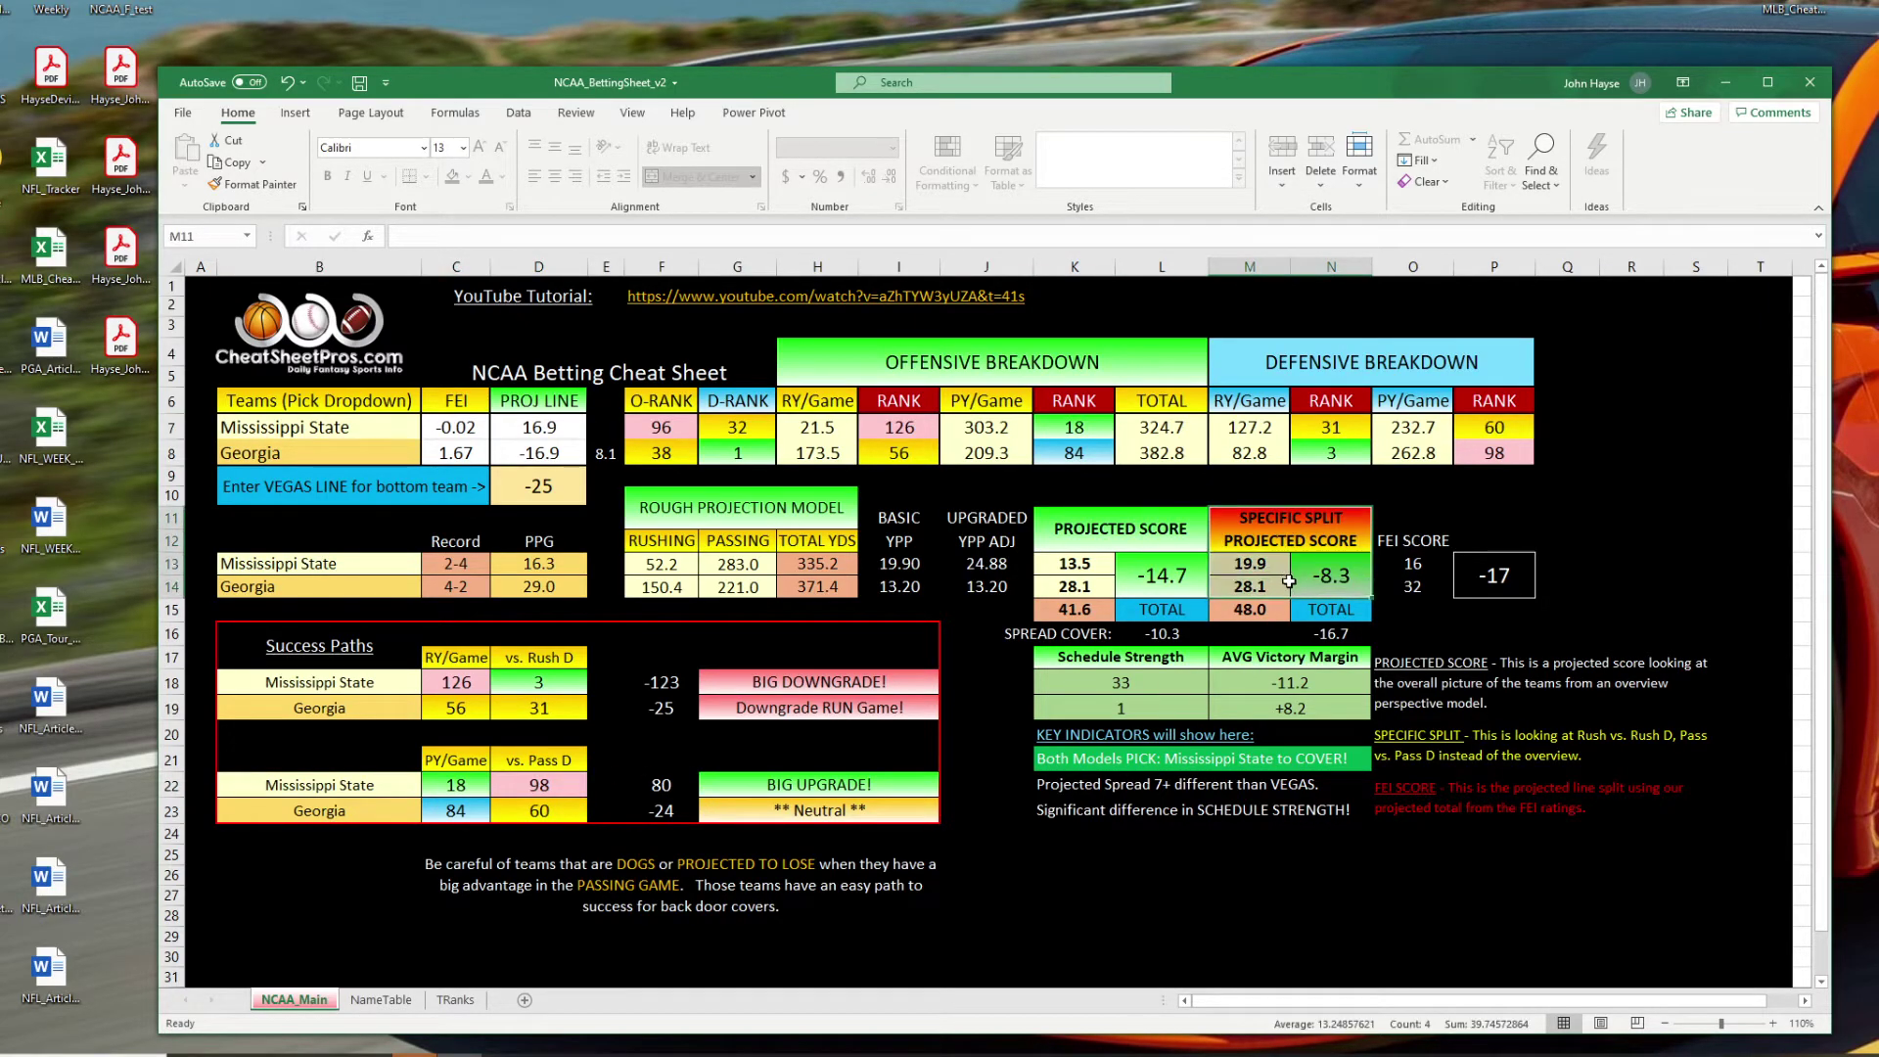
left_click_drag(470, 783, 528, 786)
left_click_drag(467, 683, 529, 685)
left_click_drag(468, 710, 514, 711)
left_click_drag(394, 644, 813, 773)
left_click_drag(1272, 519, 1282, 584)
Check the O-RANK and D-RANK columns against the overall Projected Score model.
left_click(672, 409)
left_click_drag(670, 446, 729, 452)
left_click_drag(1111, 529, 1113, 581)
left_click(1116, 534)
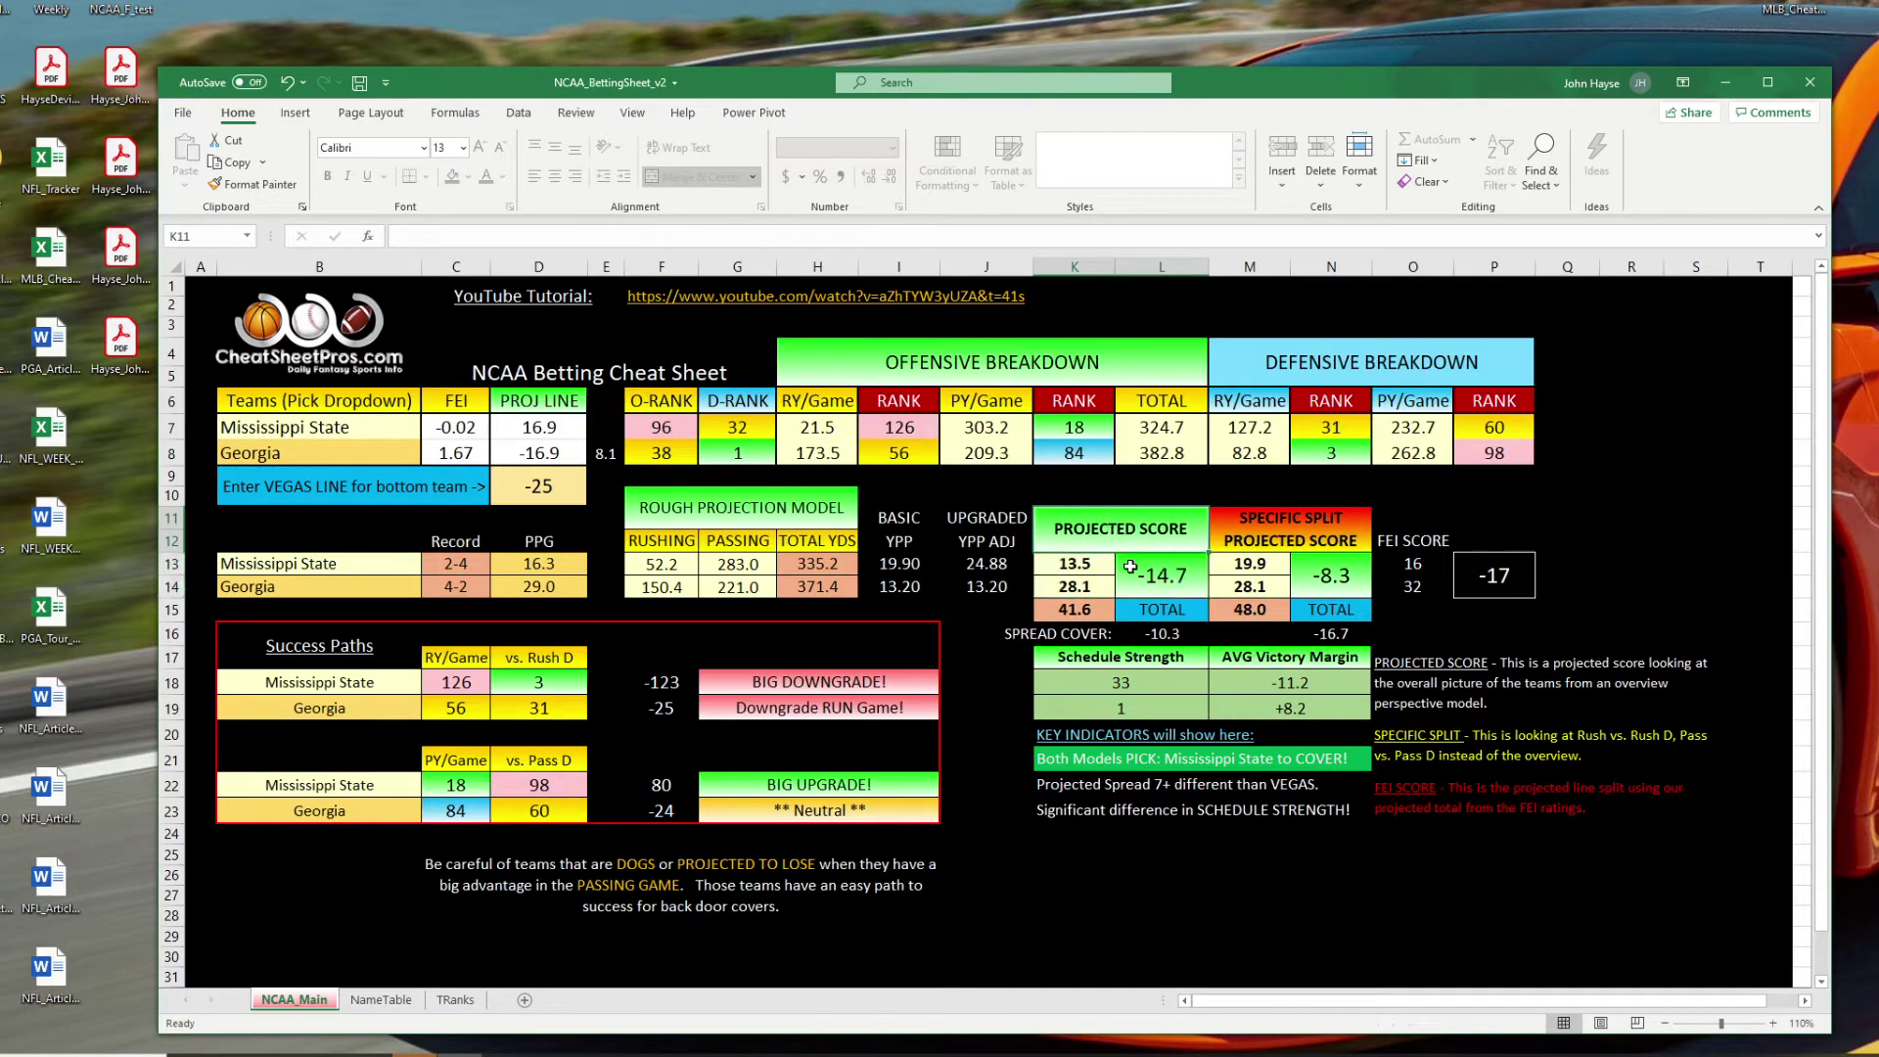
Compare the Projected Score and Specific Split models with the FEI Score projection for Mississippi State vs. Georgia.
left_click(1093, 494)
left_click_drag(1087, 519, 1355, 590)
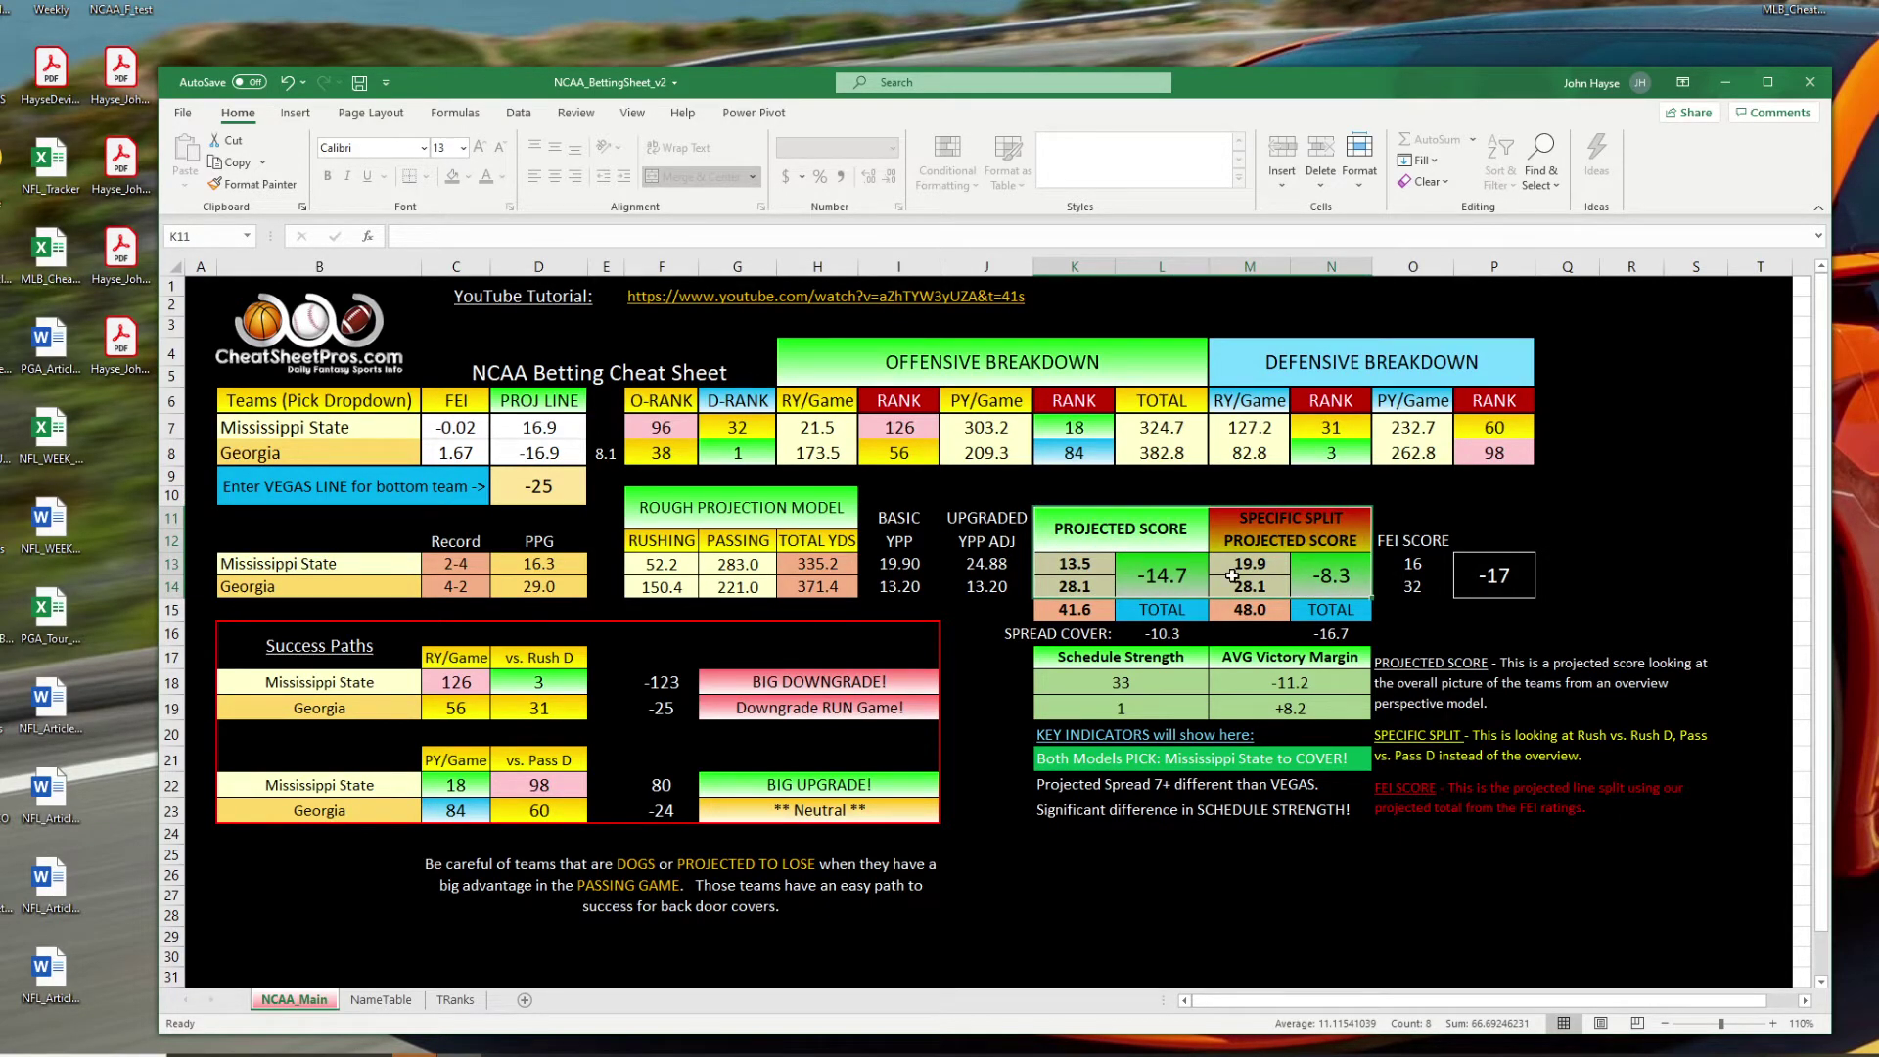
left_click_drag(1414, 544, 1480, 587)
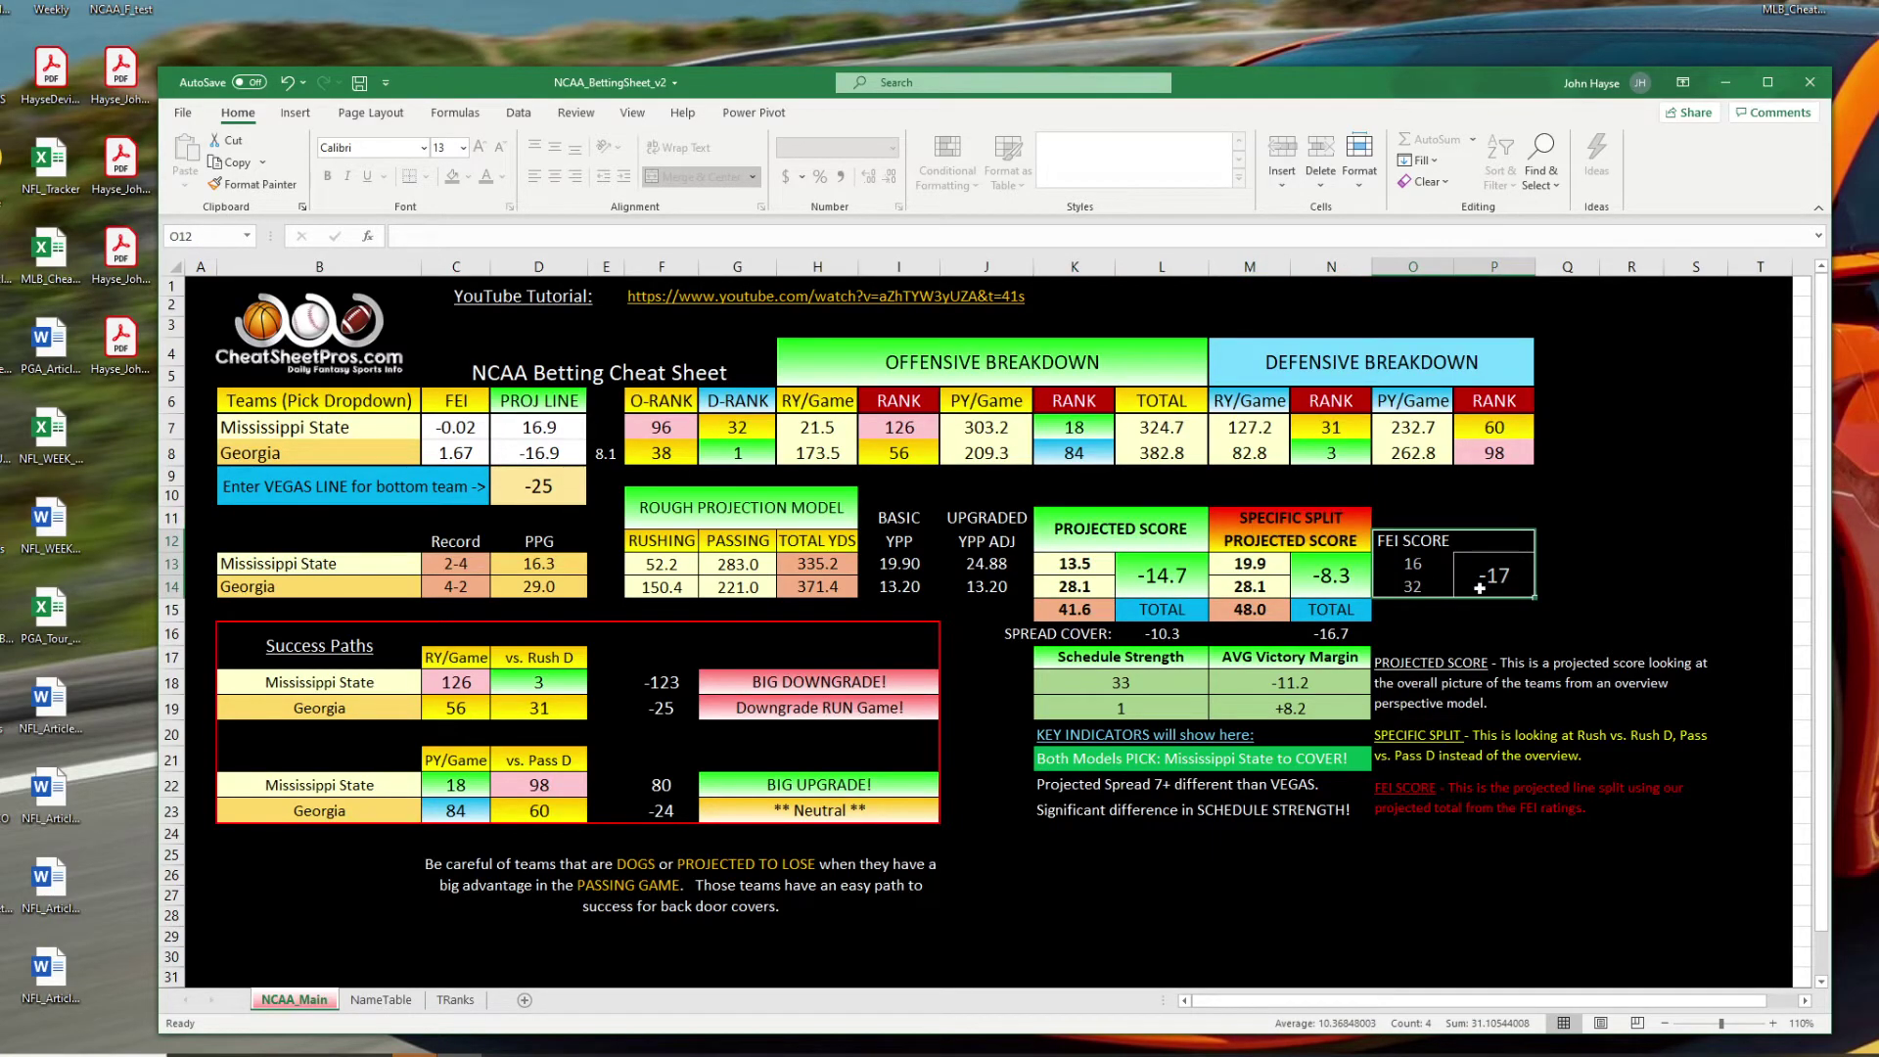
left_click_drag(1155, 525, 1269, 582)
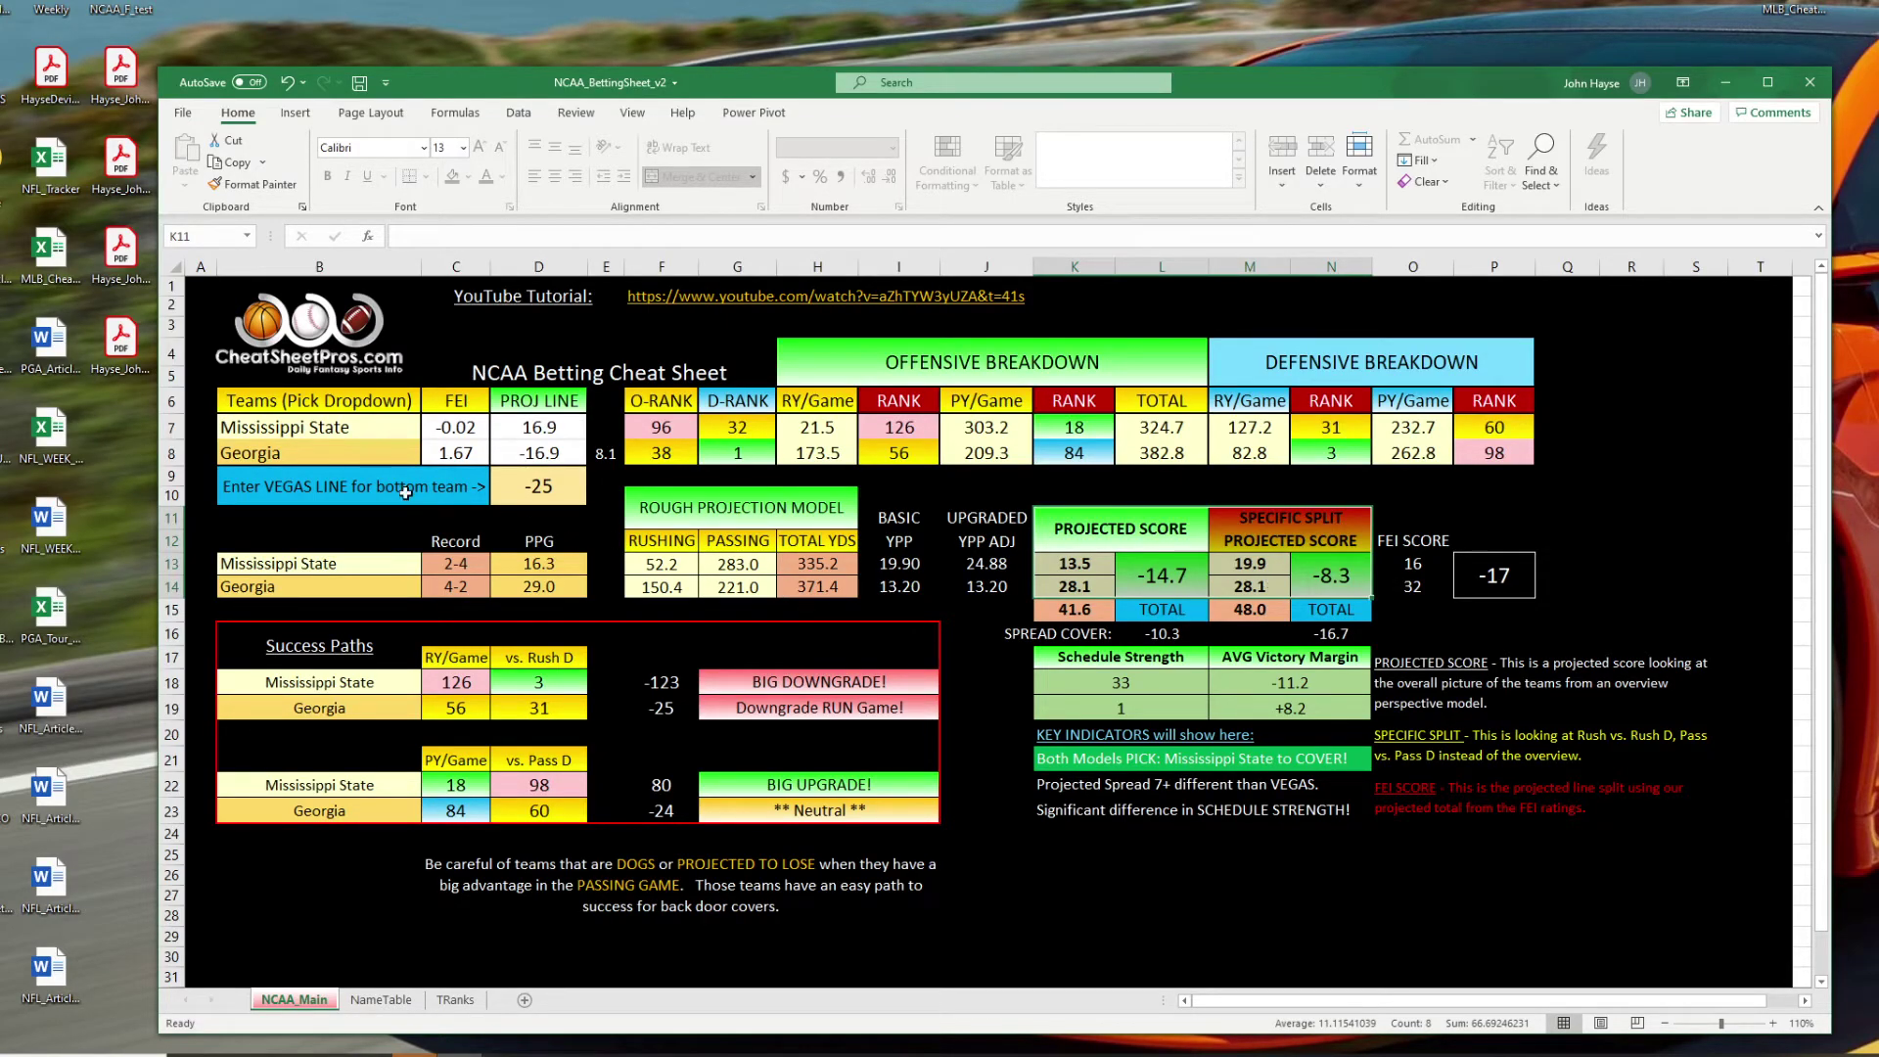
Set the Vegas line for Georgia to 0 and review the key indicators for the matchup.
left_click(538, 487)
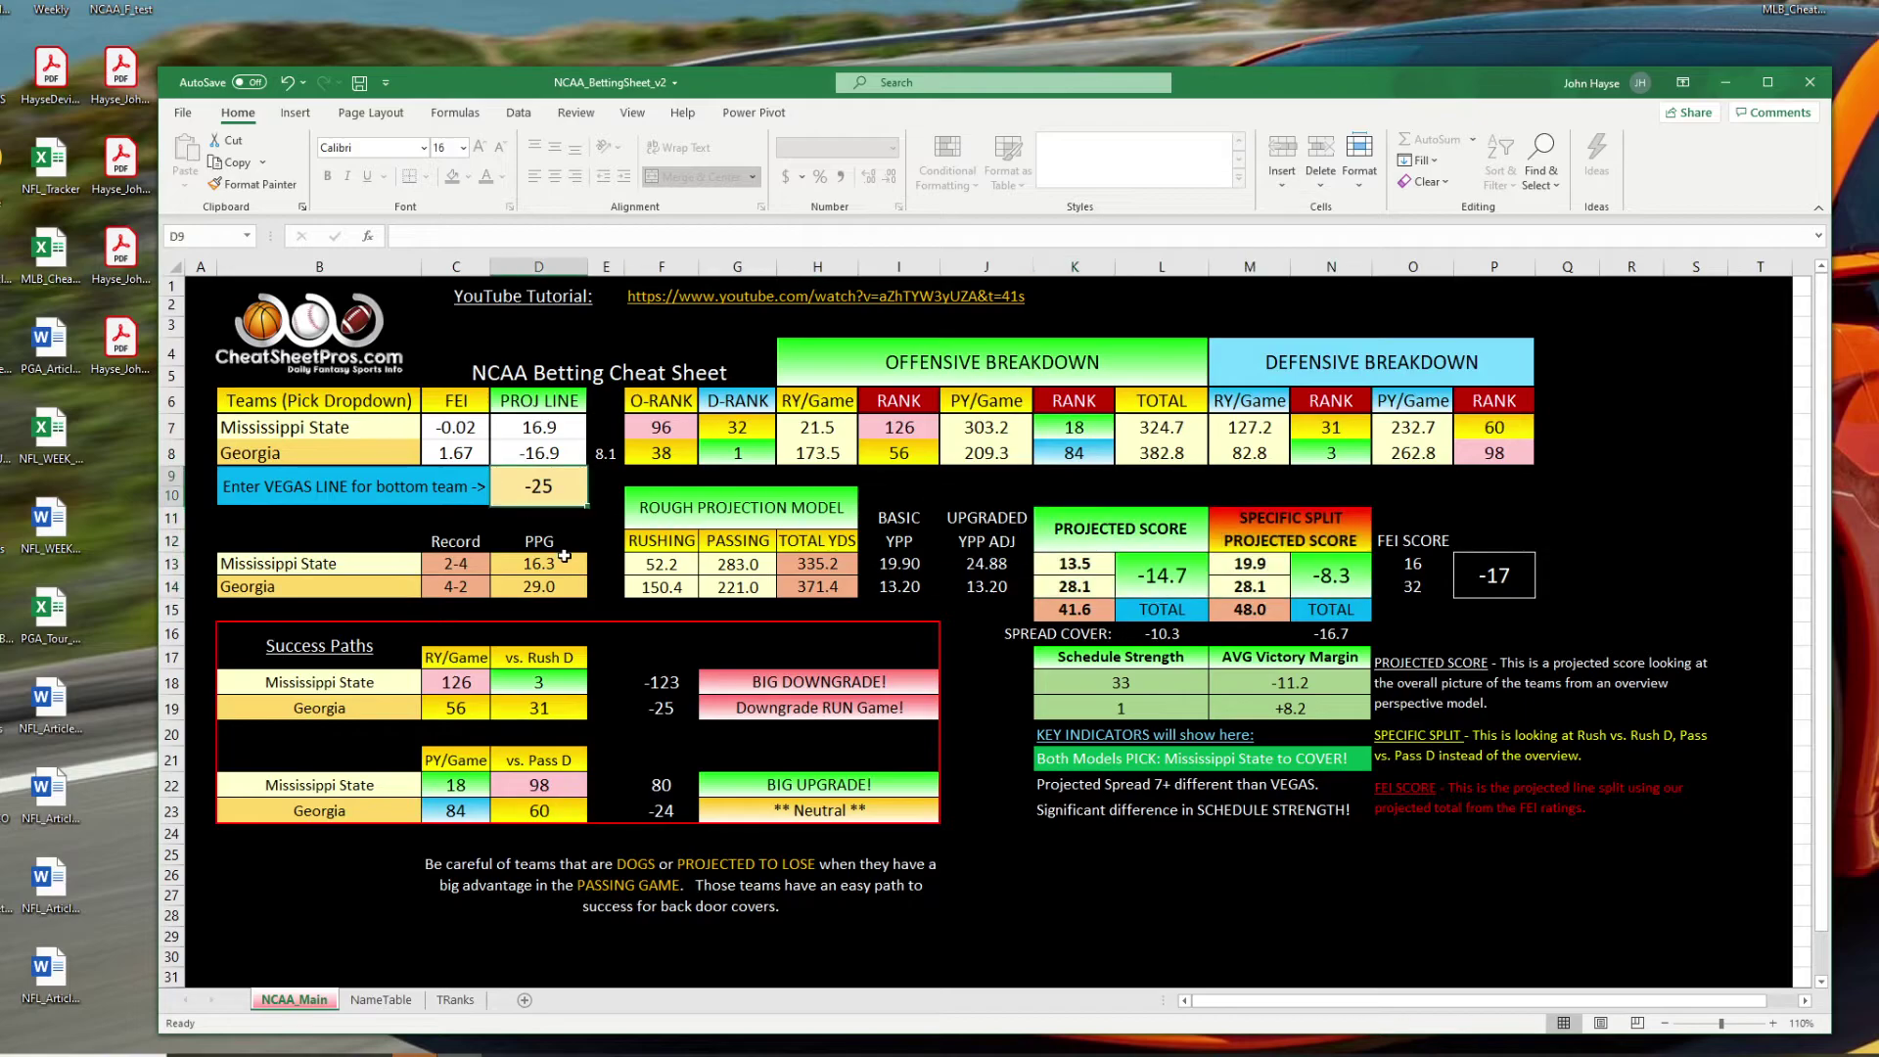
type("0")
key("Return")
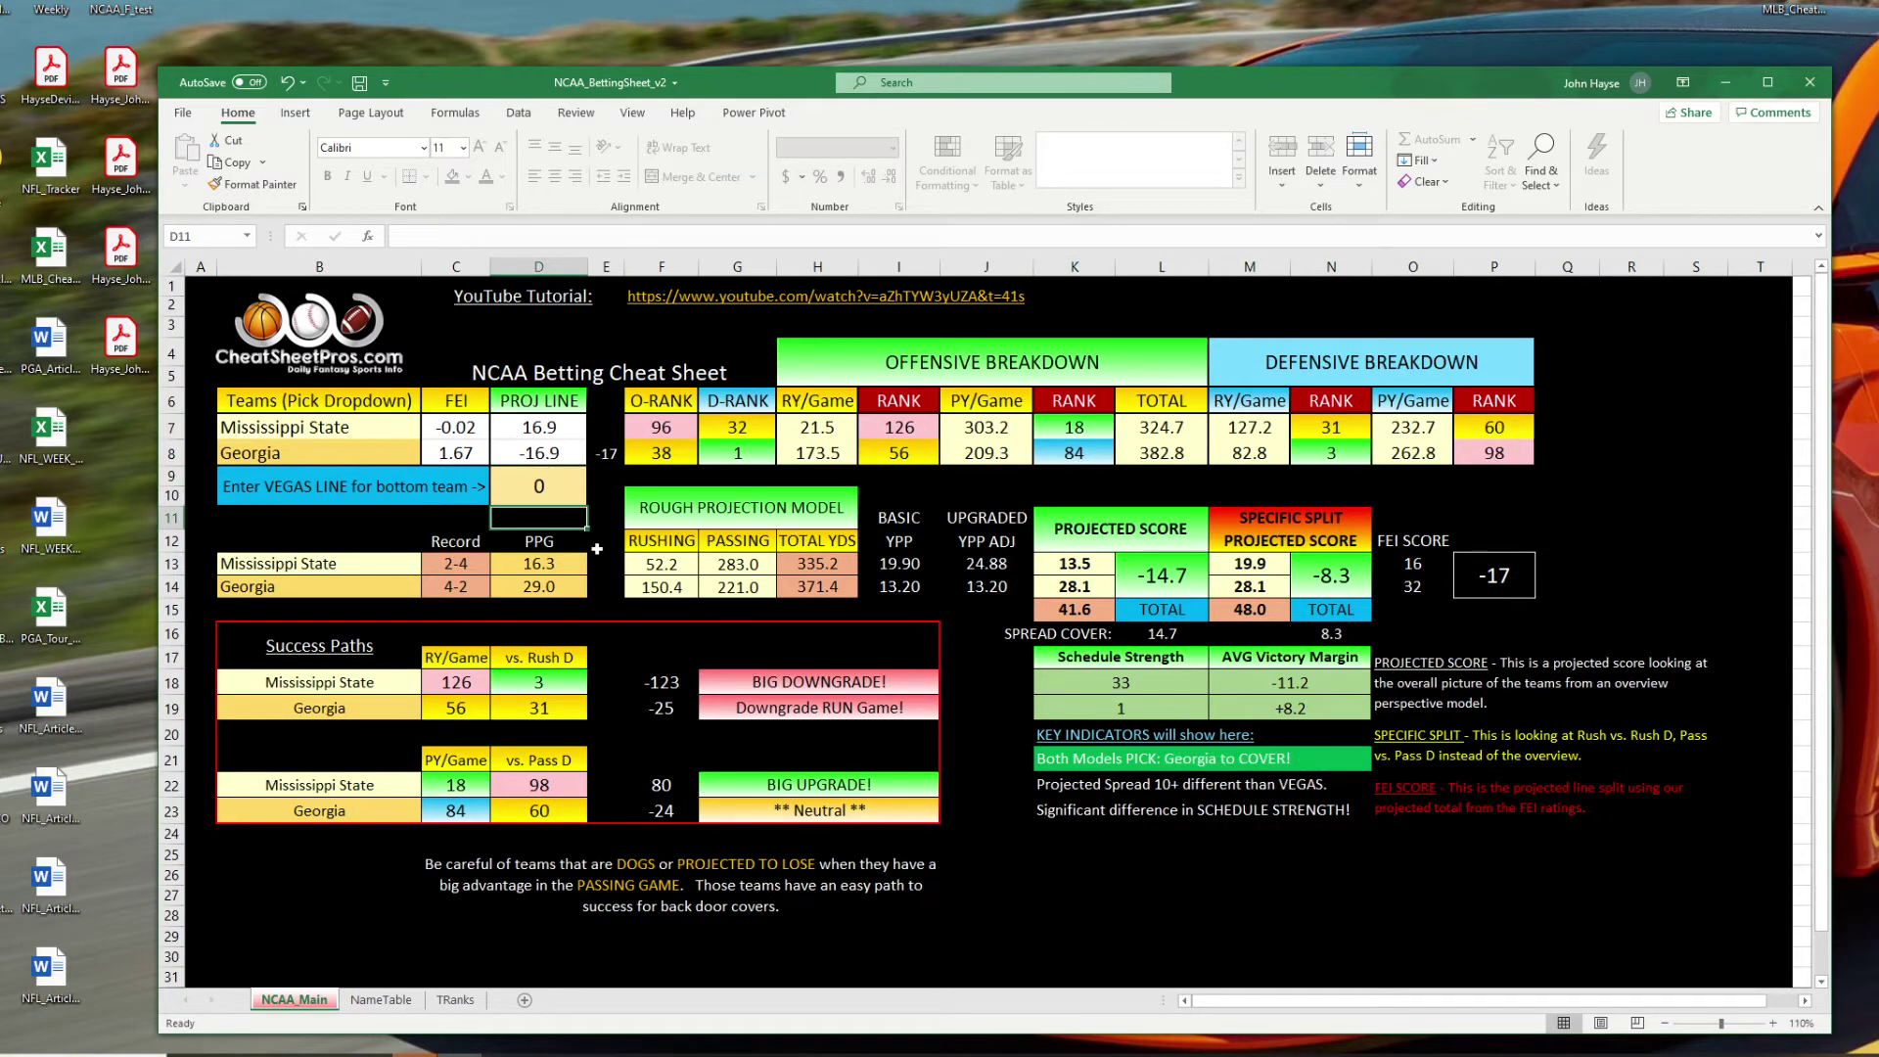
left_click_drag(1135, 748, 1135, 791)
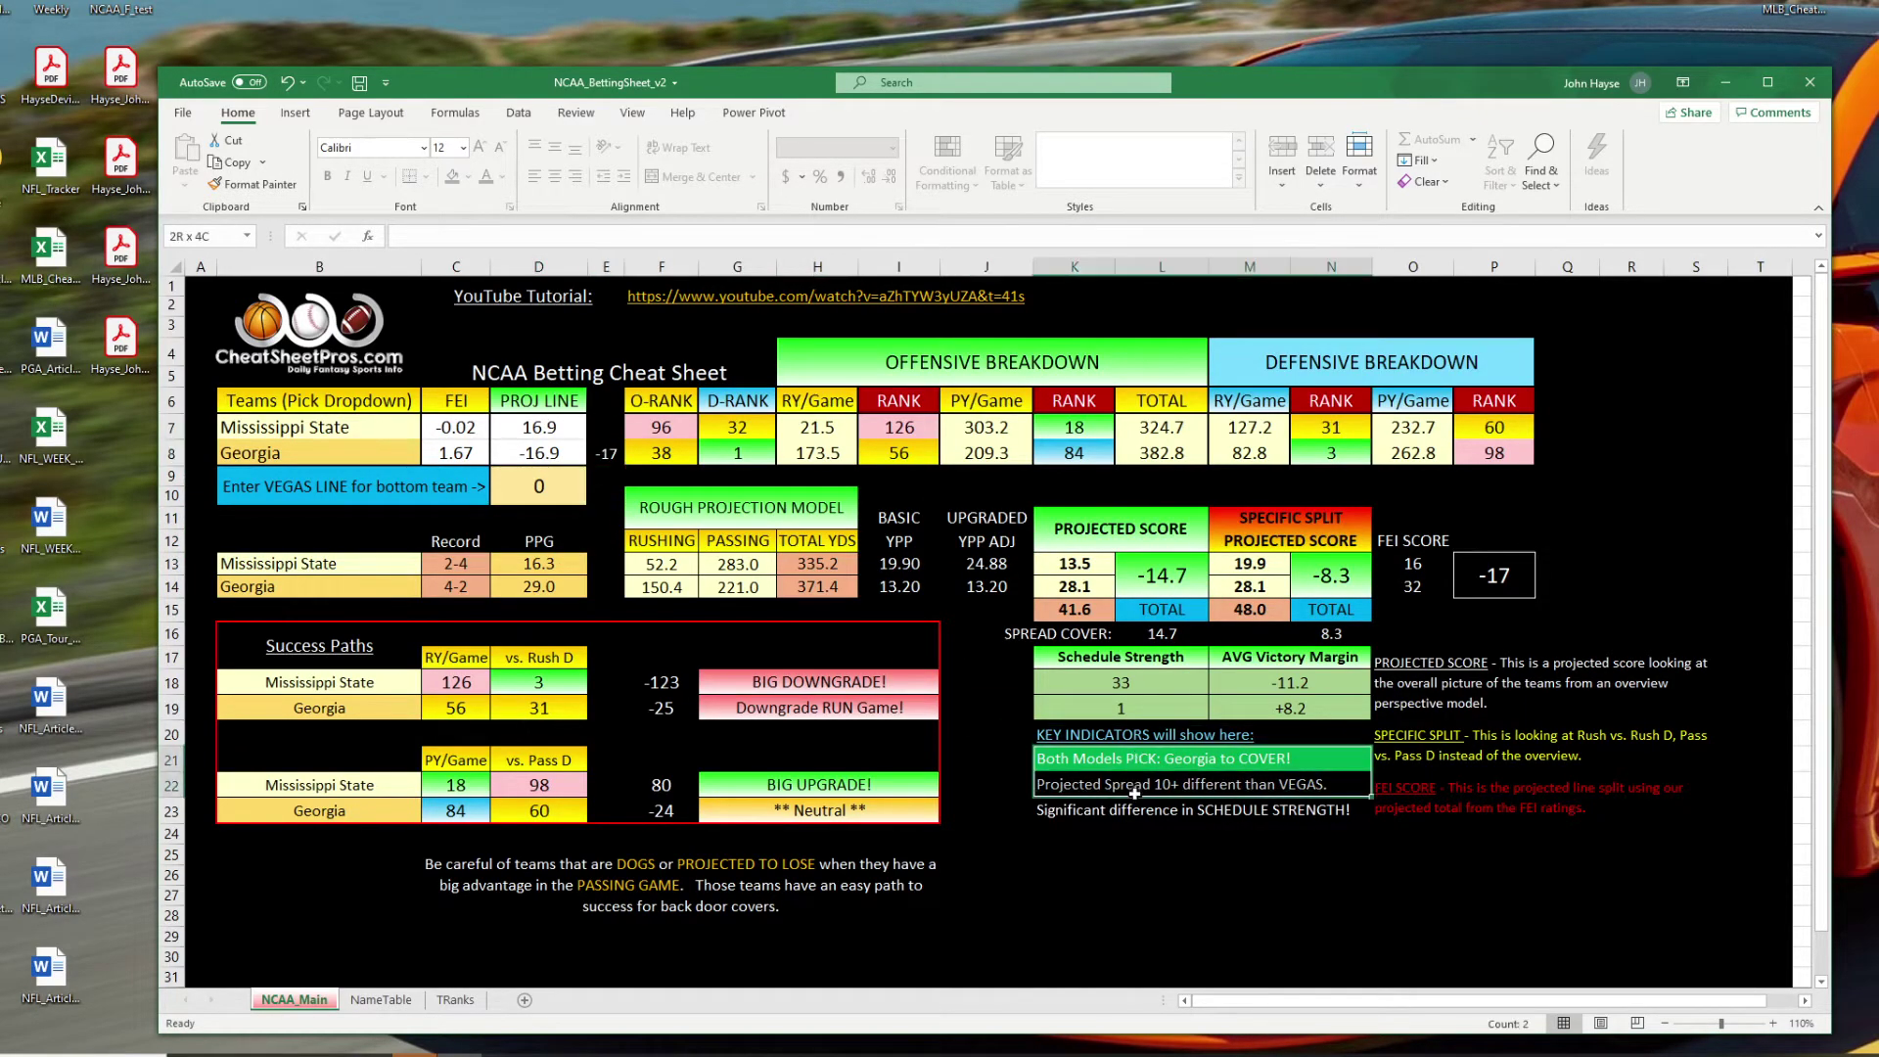
left_click(1005, 703)
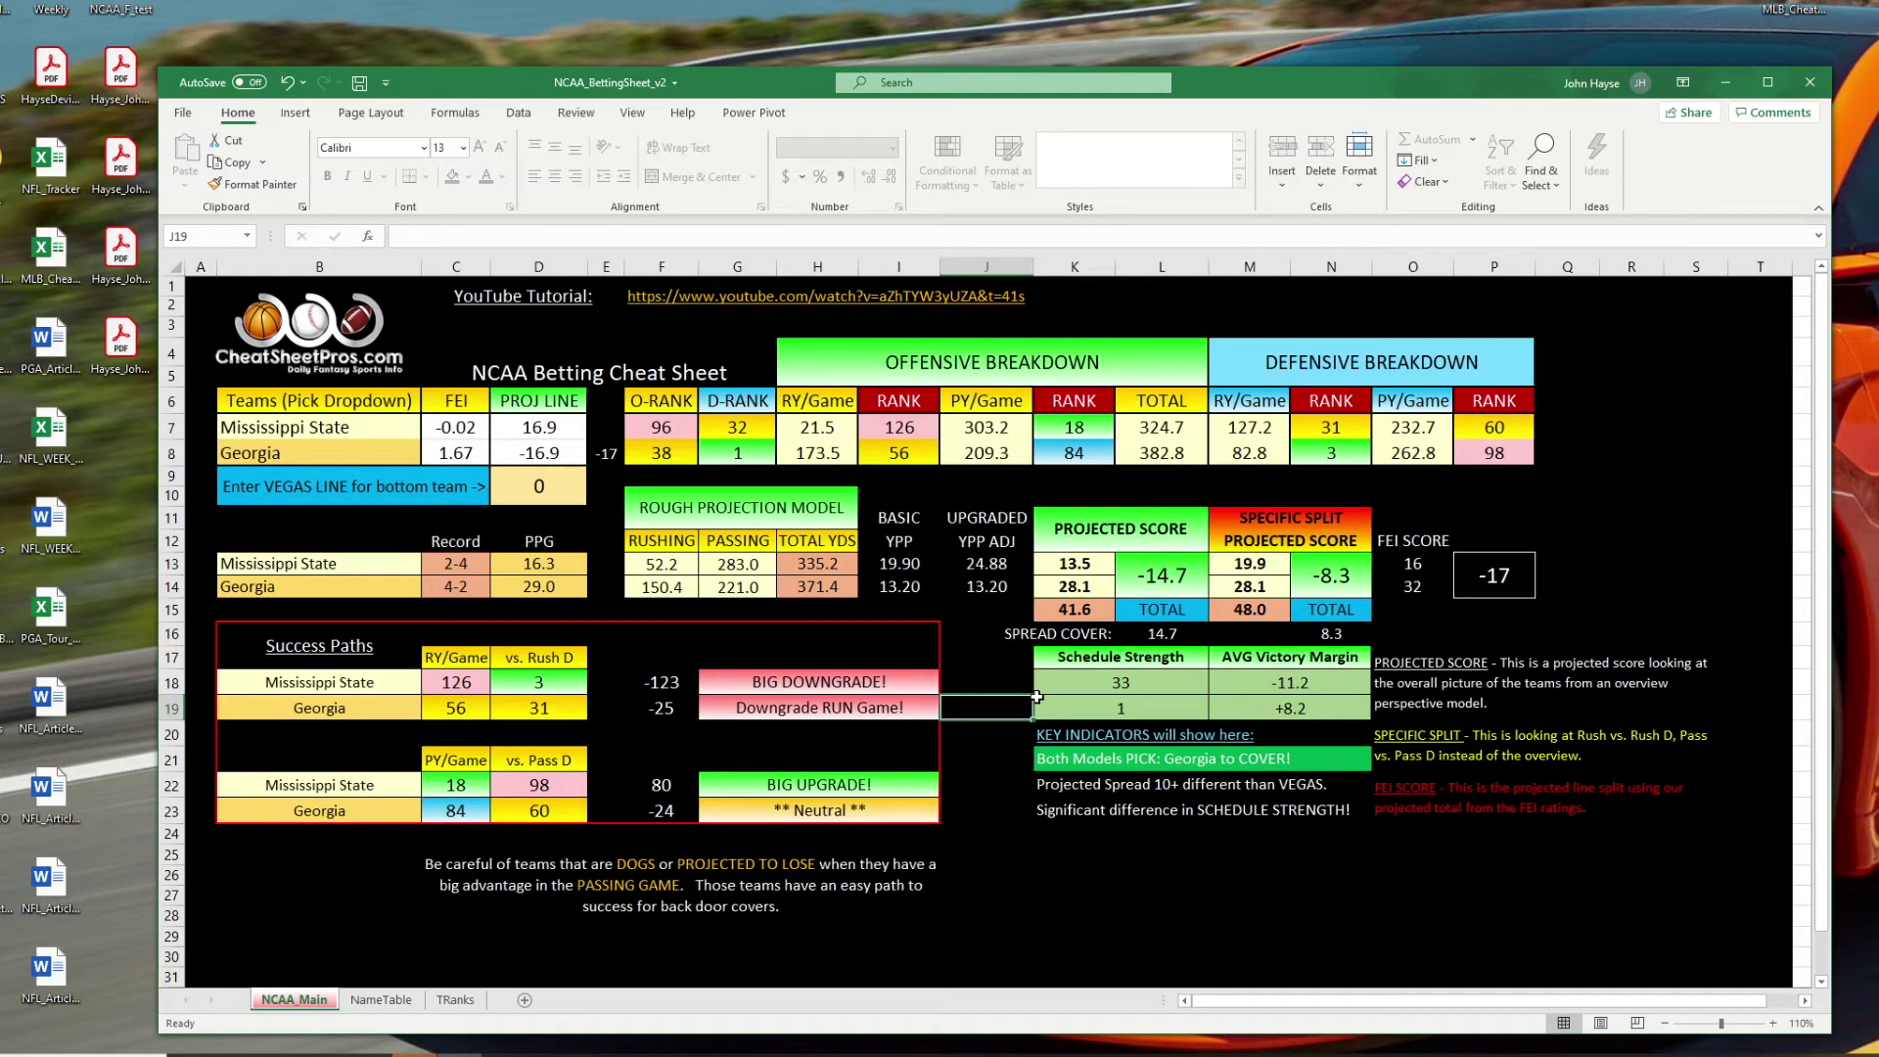
Change the matchup to Western Michigan as the first team and Central Michigan as the second team.
left_click(358, 437)
type("Western Michigan")
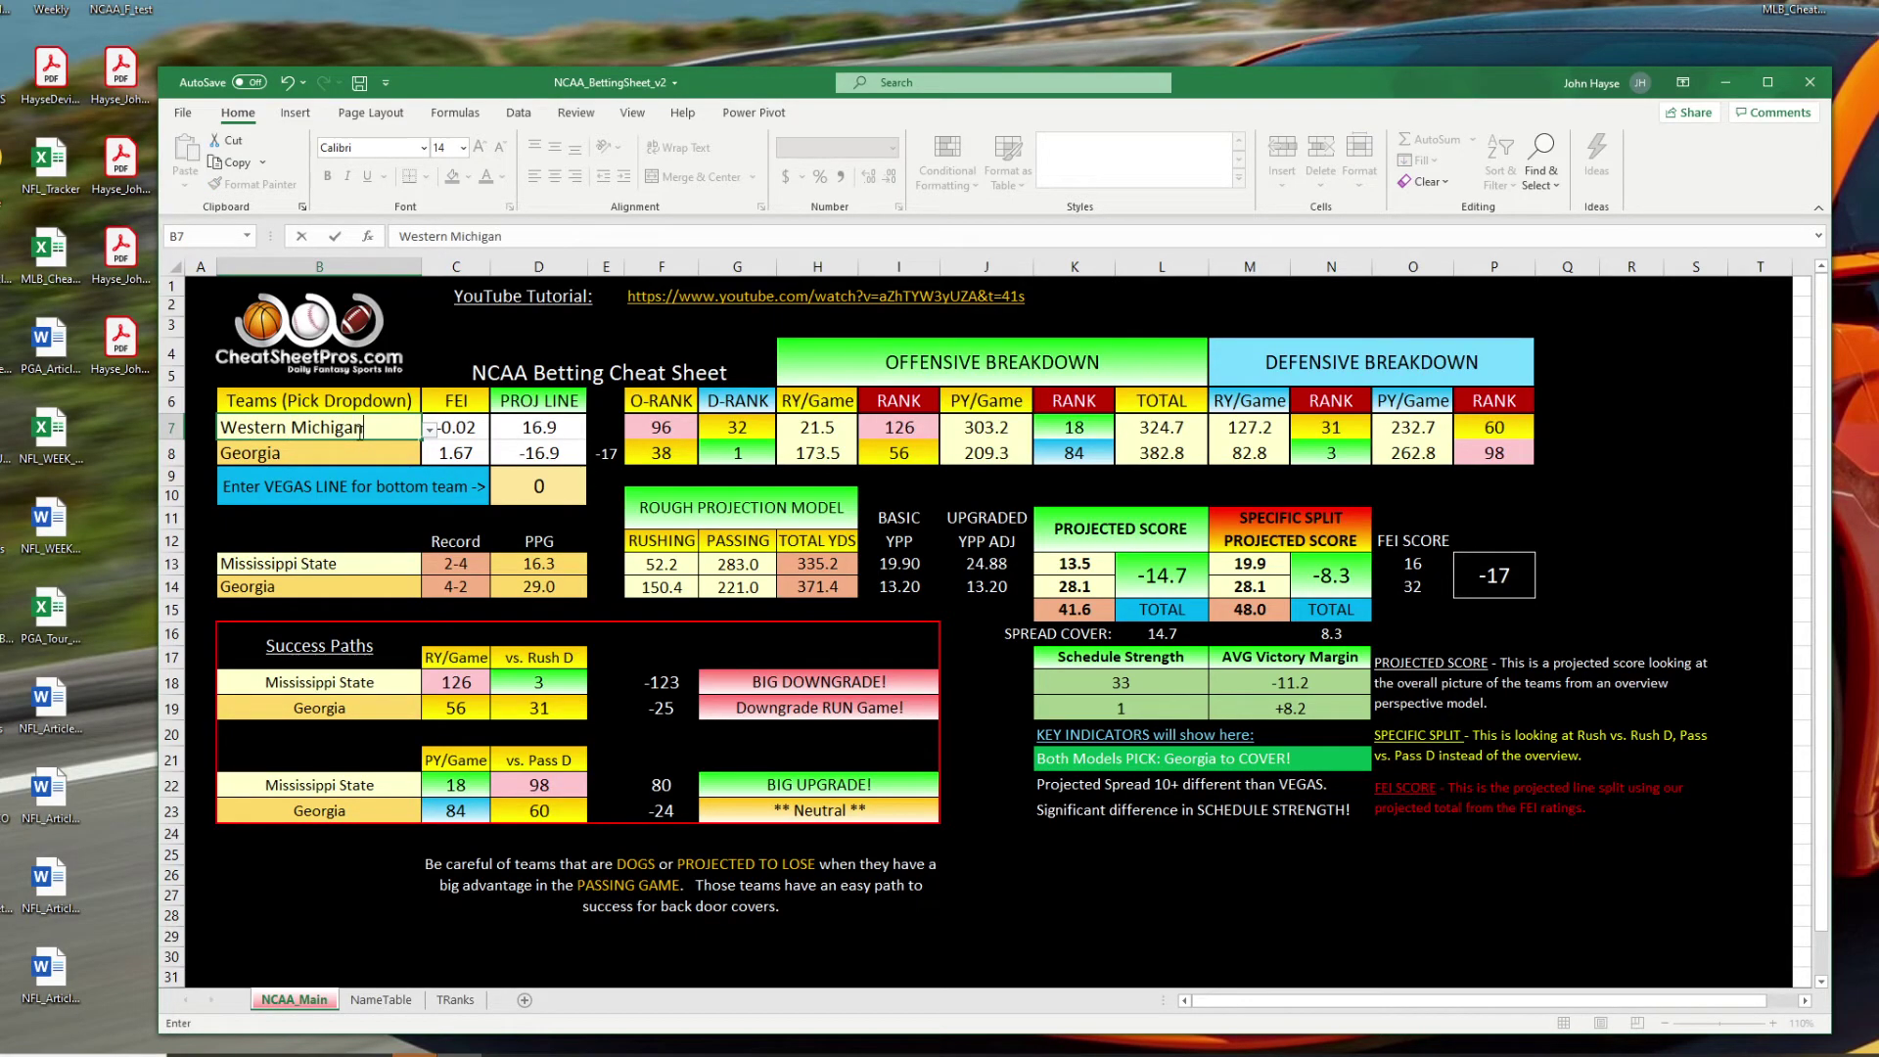
key("Return")
type("Central Michigan")
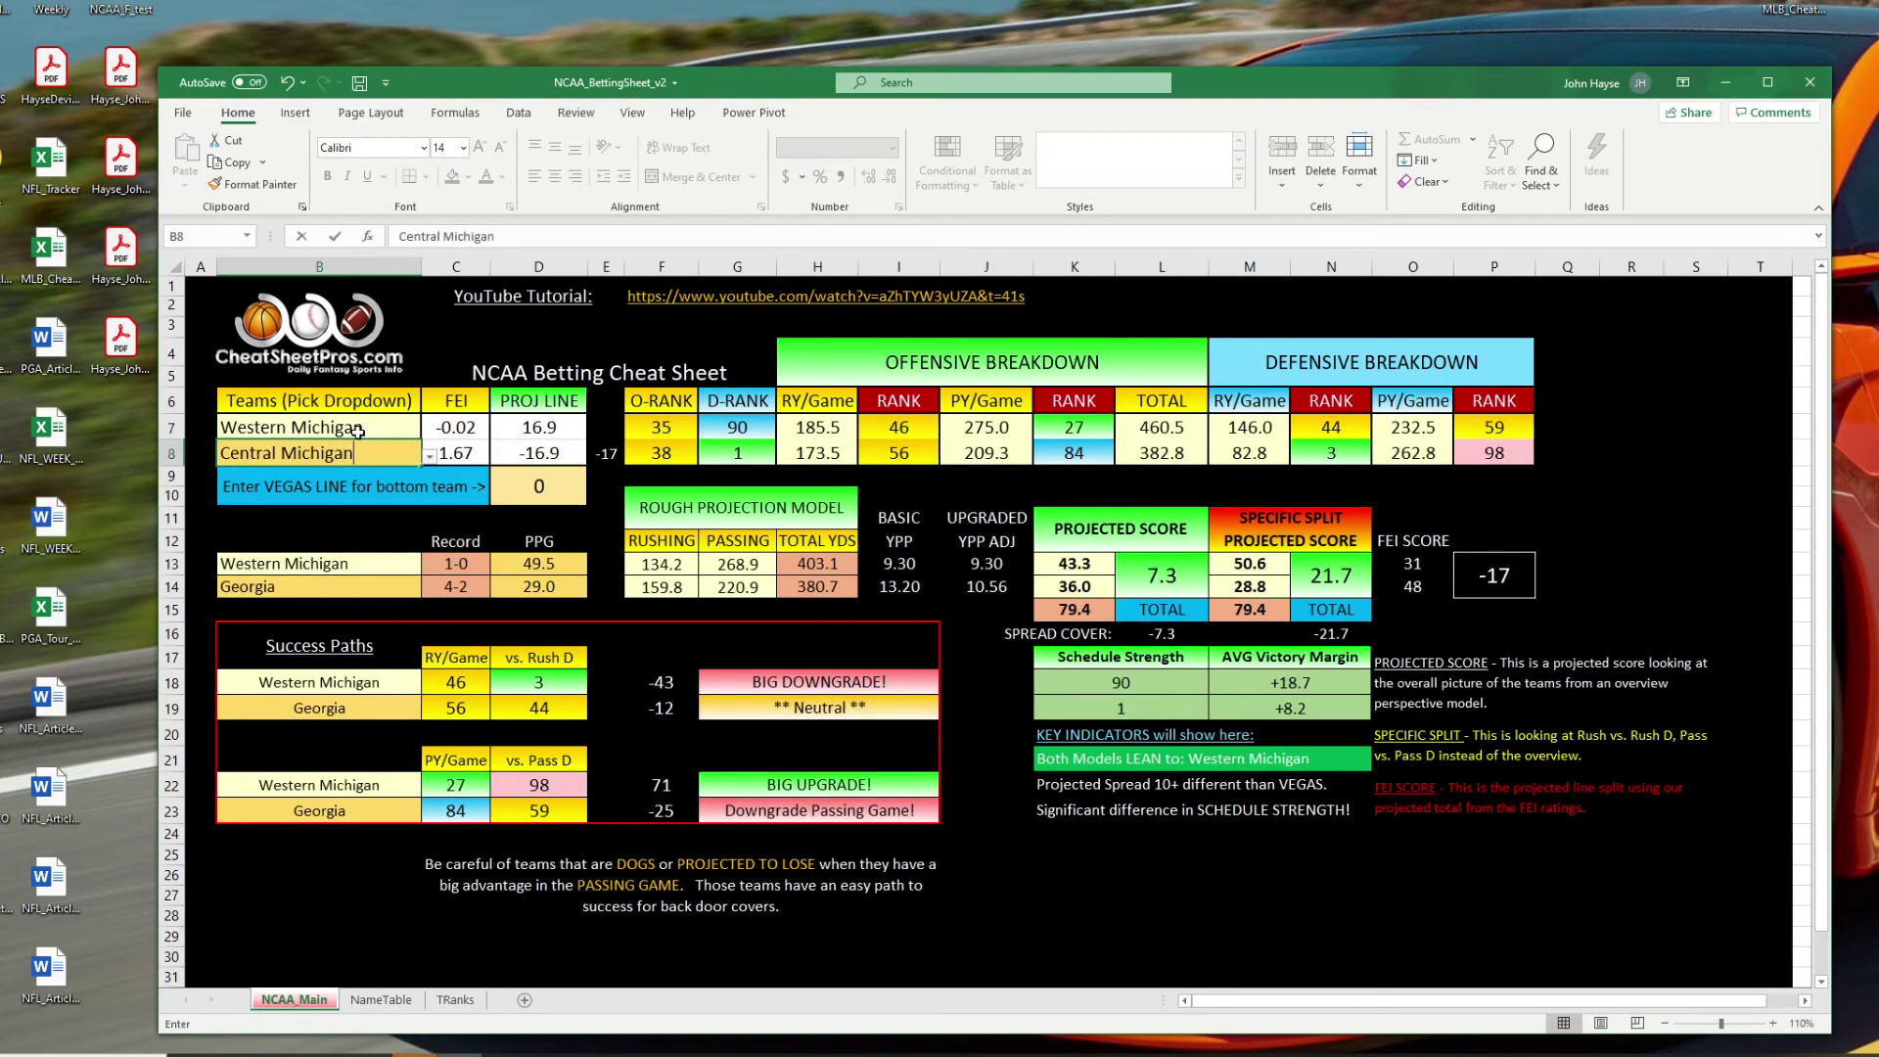
key("Return")
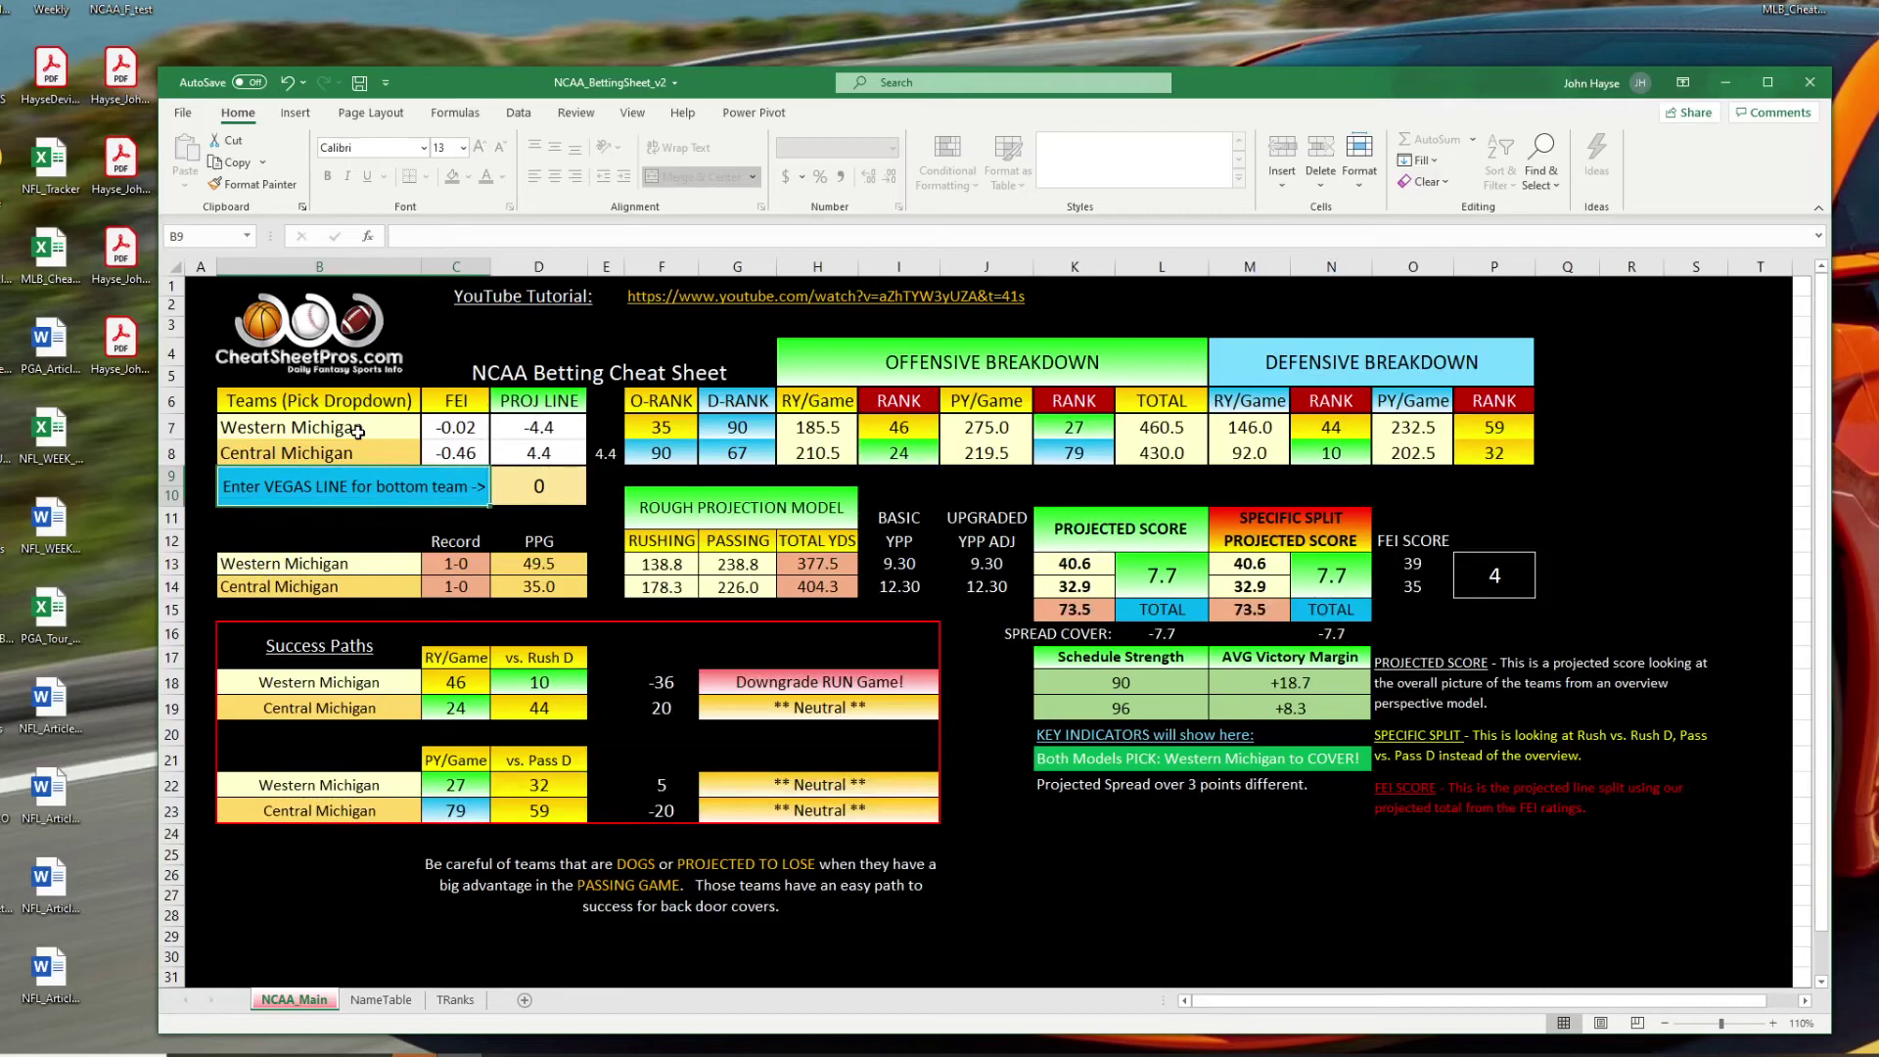
Set the Vegas line for Central Michigan to -1.5.
left_click(527, 489)
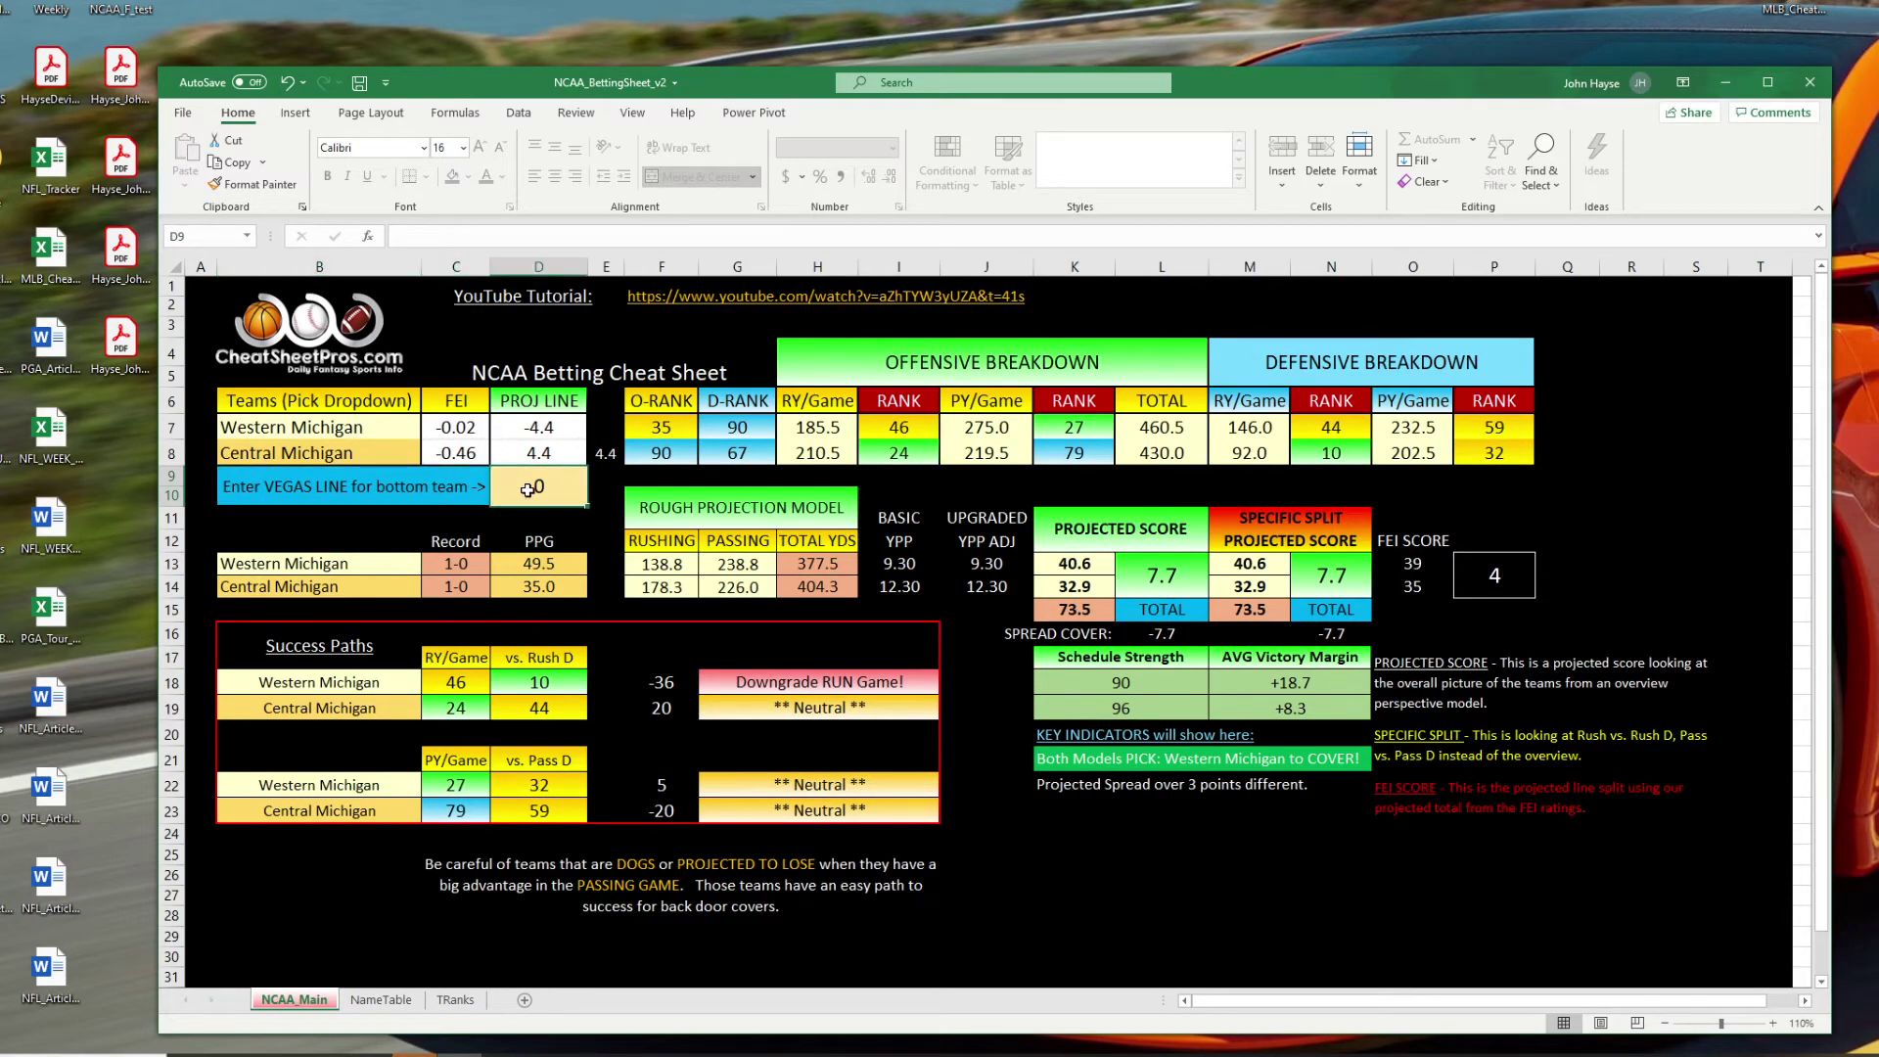
type("-1.5")
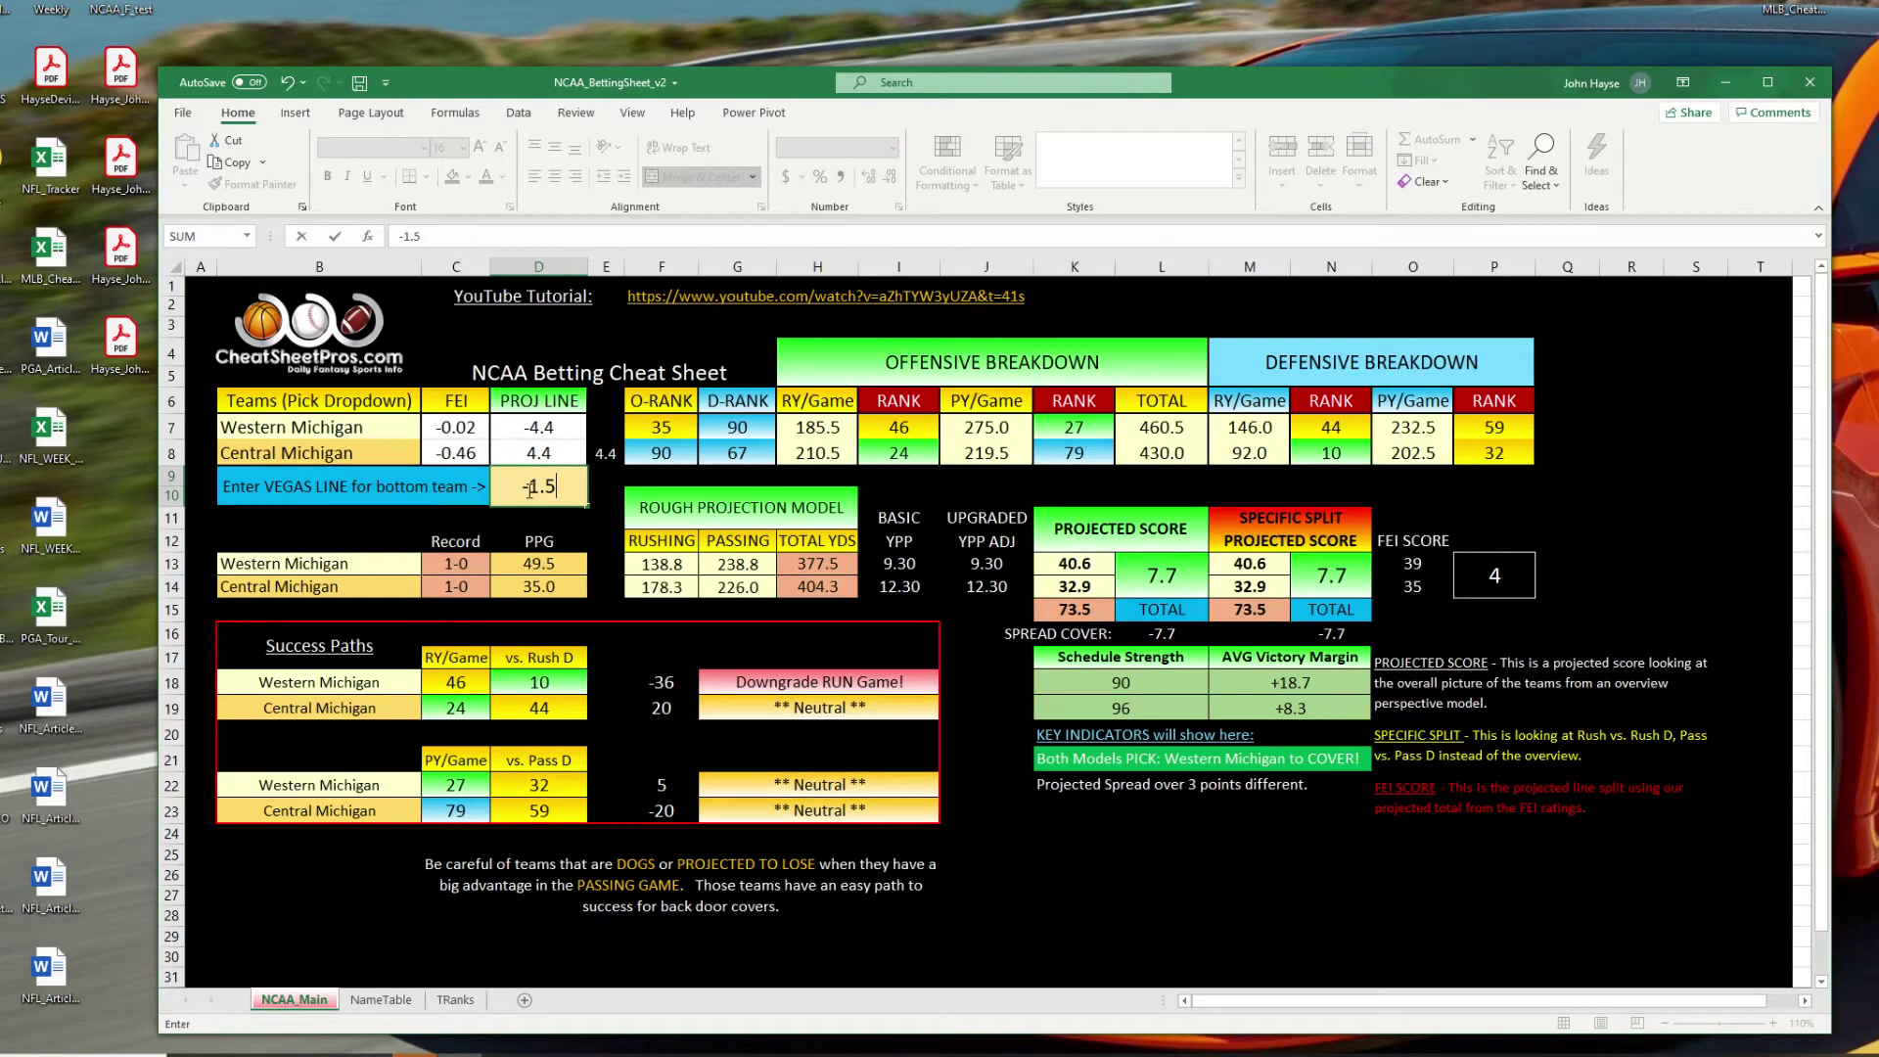
key("Return")
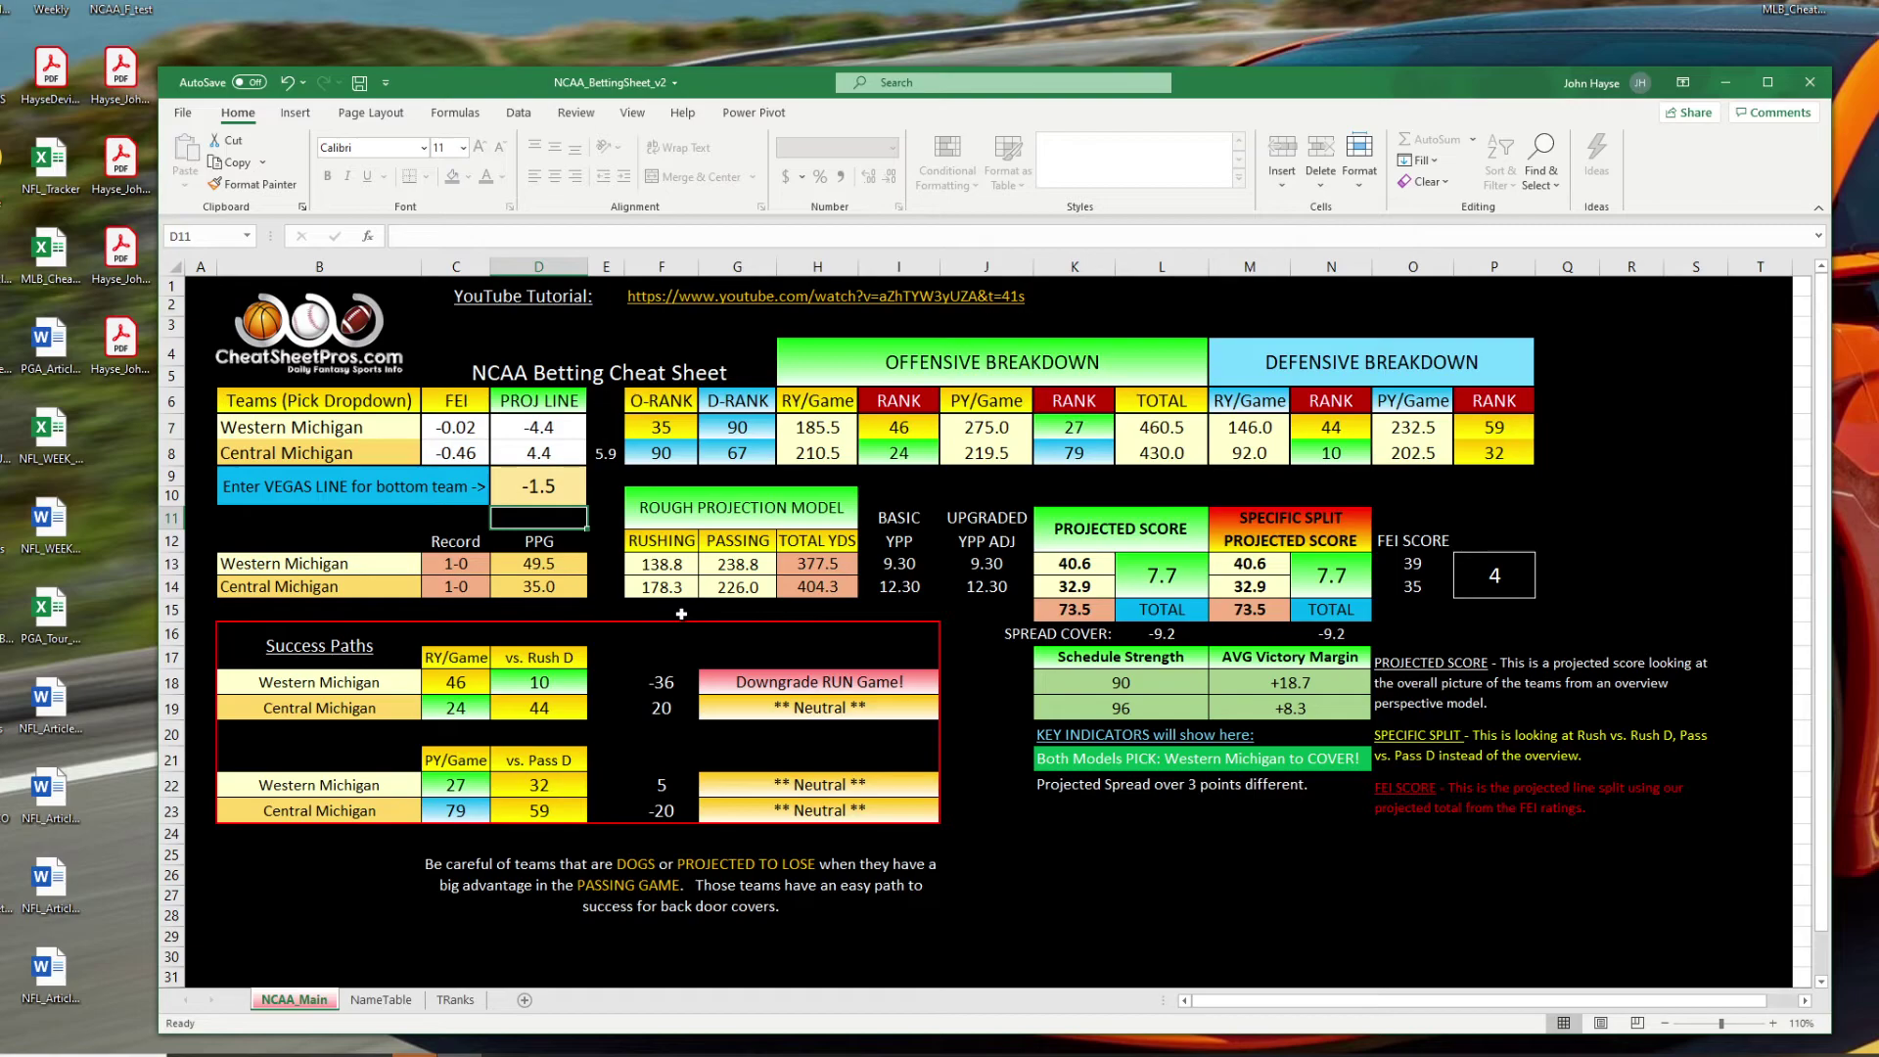
Examine Schedule Strength, Western Michigan's projected line, the spreads of all three score models and the Specific Split total.
left_click_drag(1128, 658, 1130, 697)
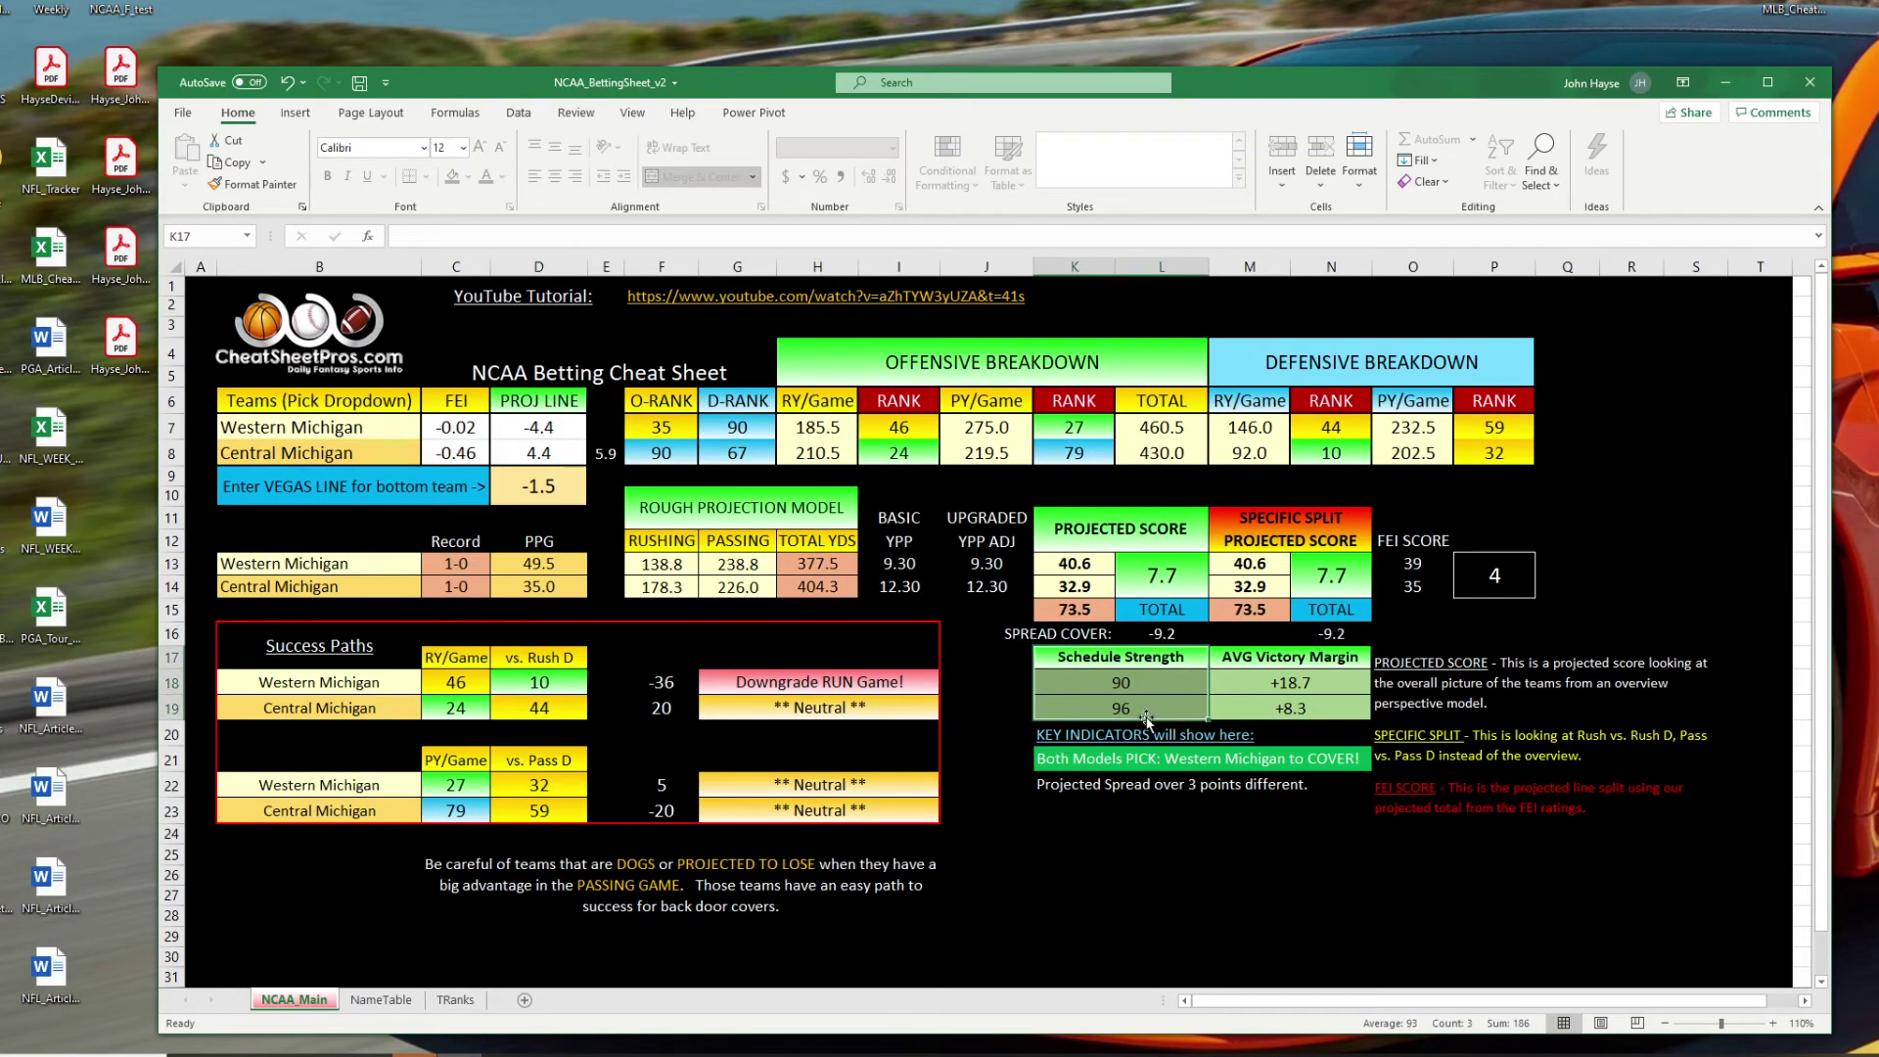
left_click(560, 427)
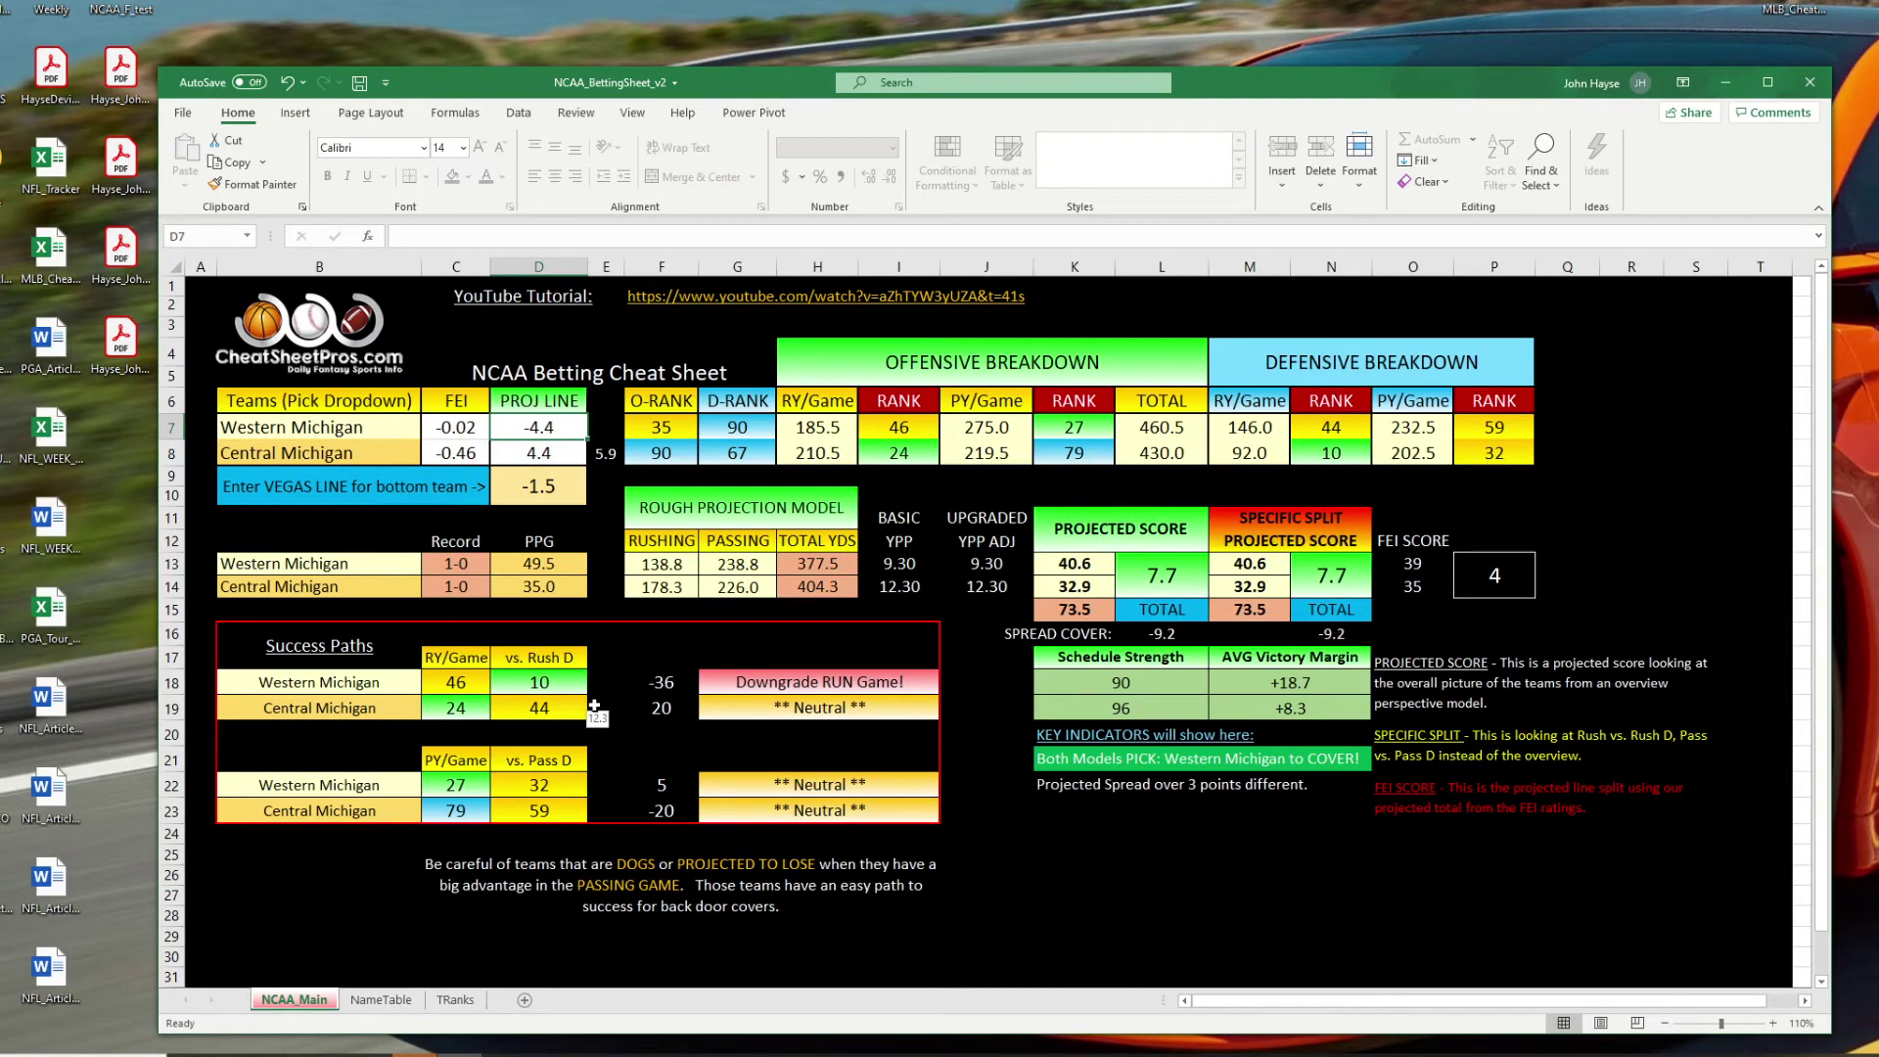
left_click(1163, 575)
left_click(1315, 579)
left_click(1497, 578)
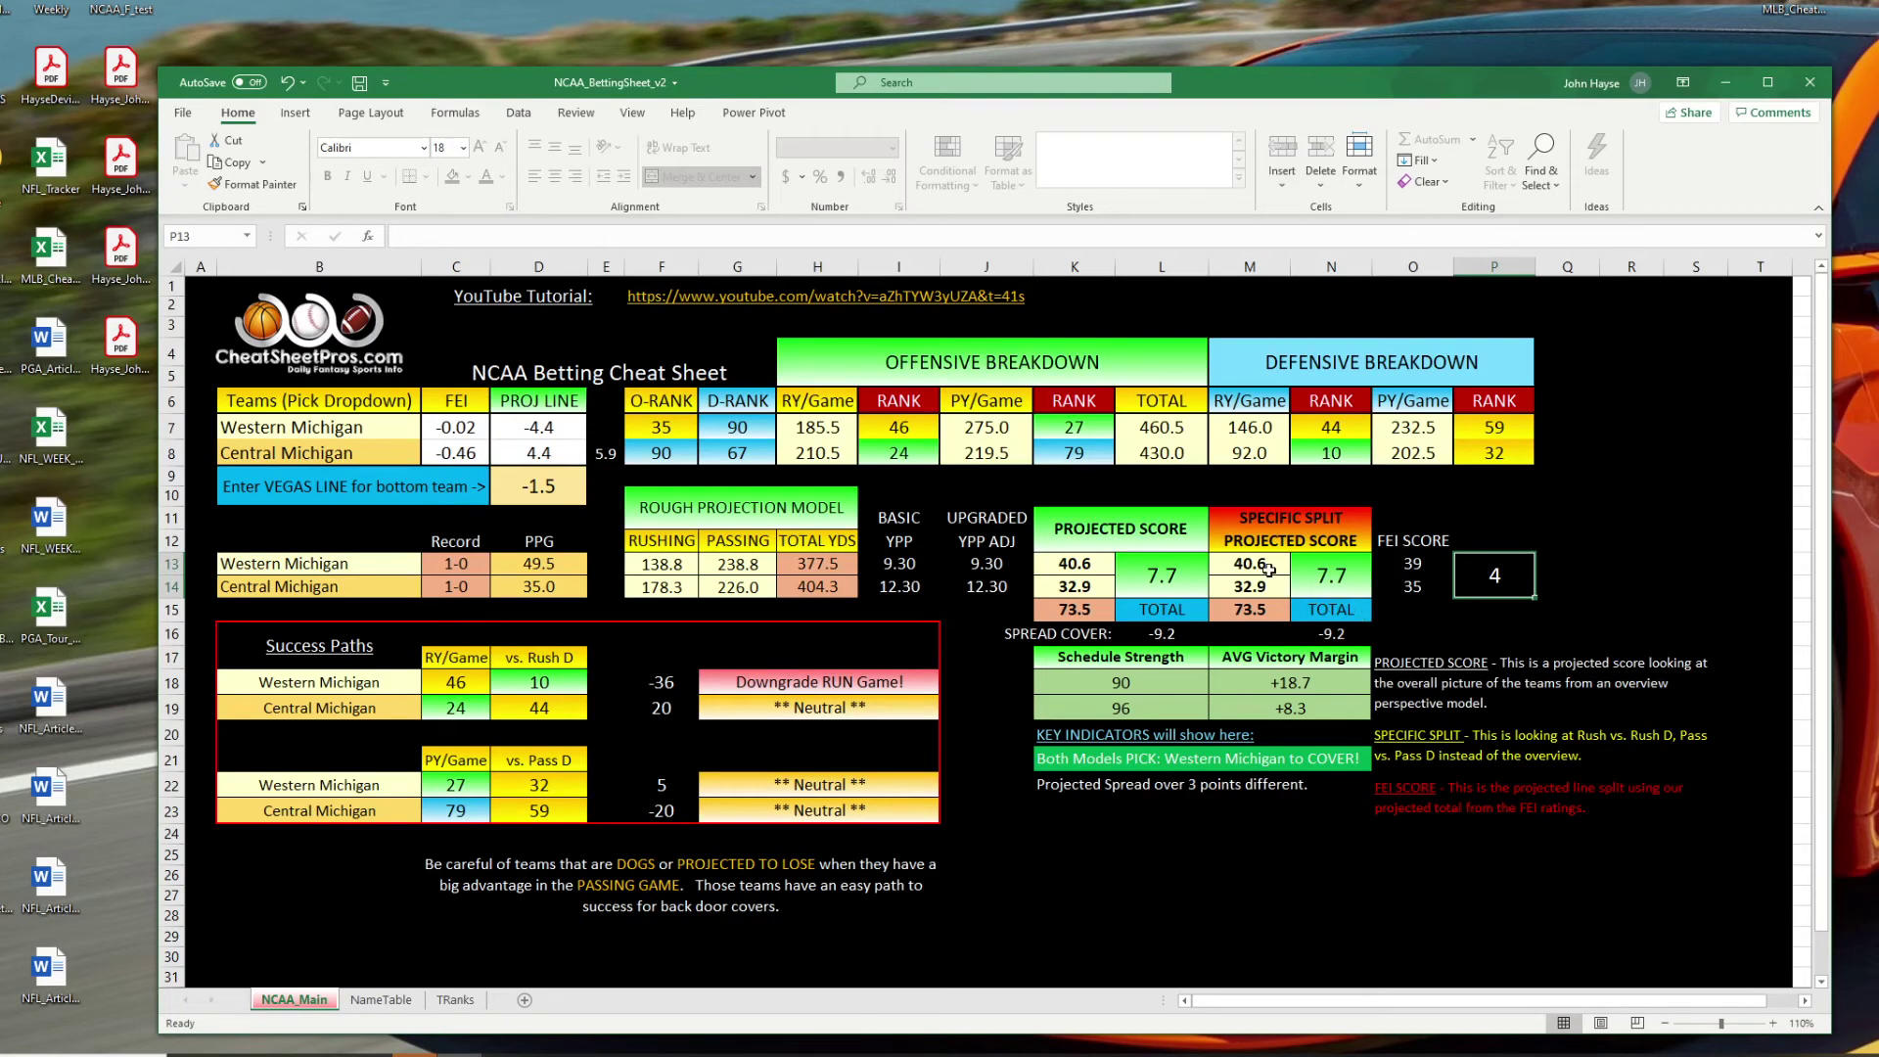
left_click_drag(1268, 570, 1262, 612)
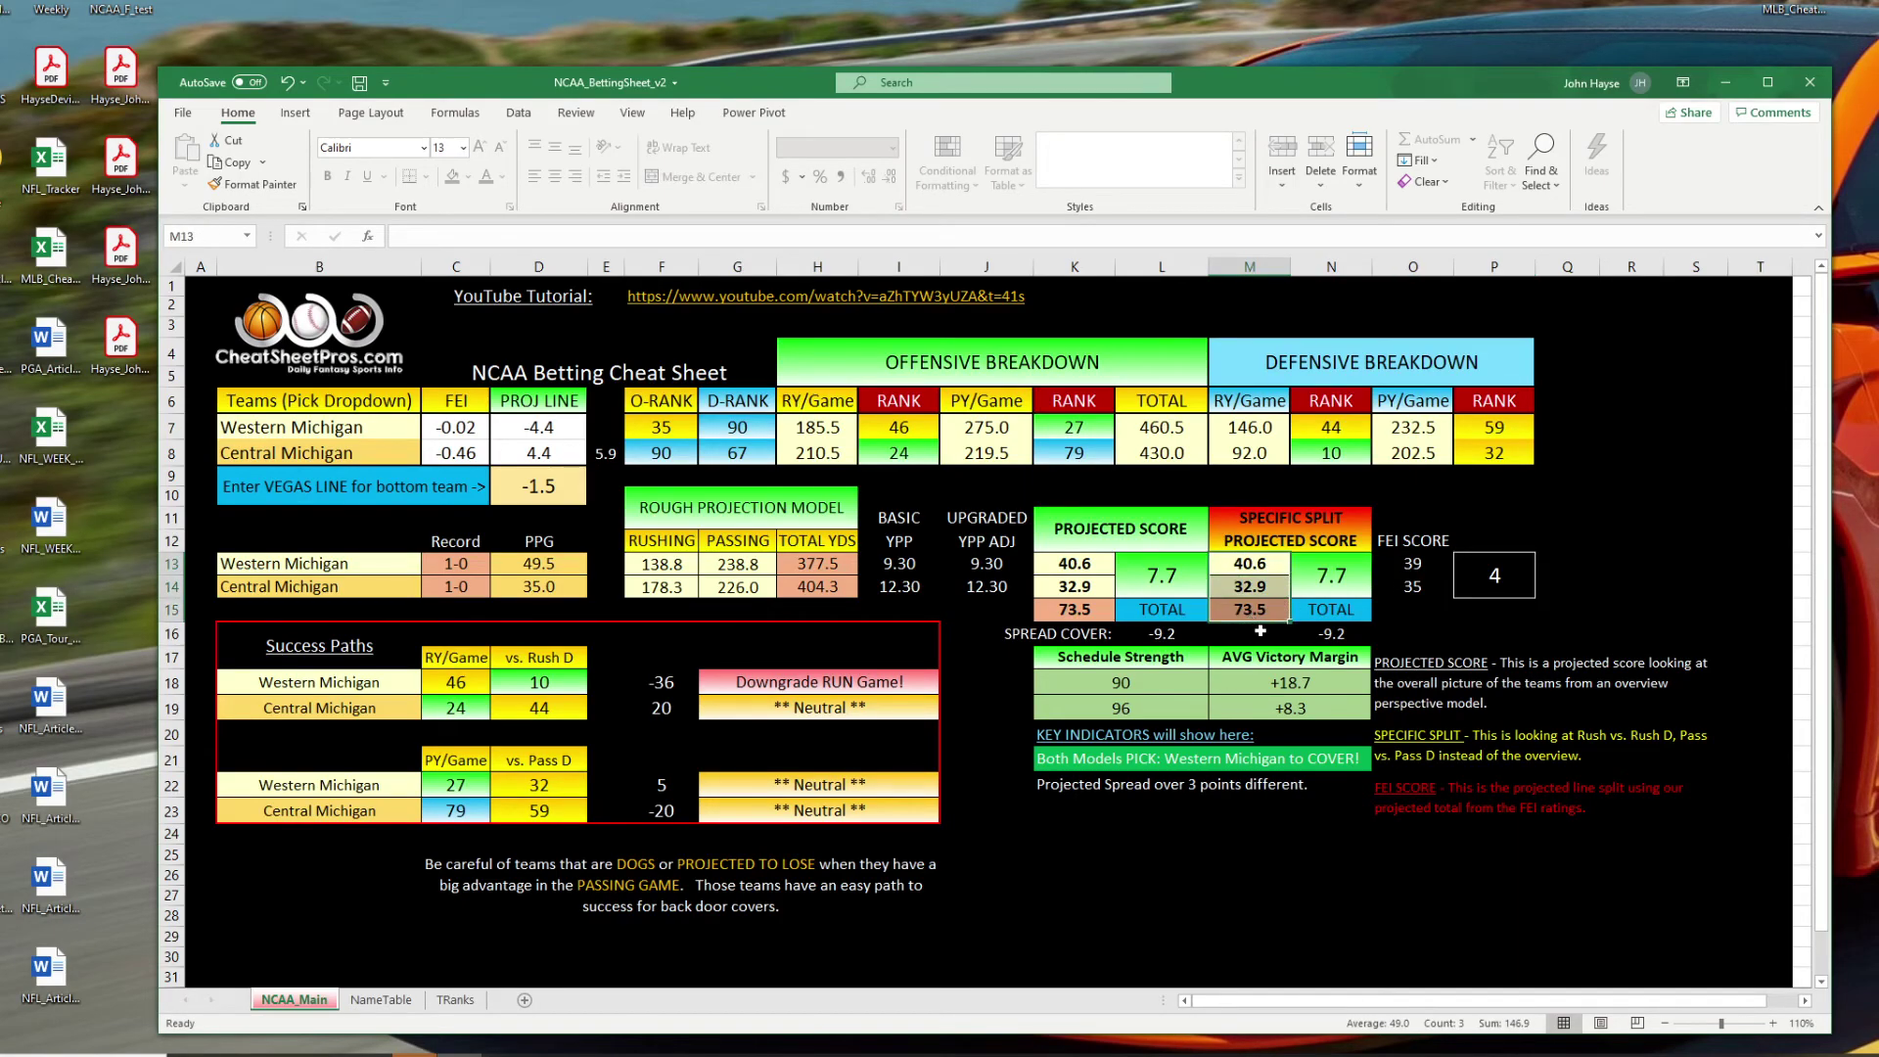
left_click(1003, 701)
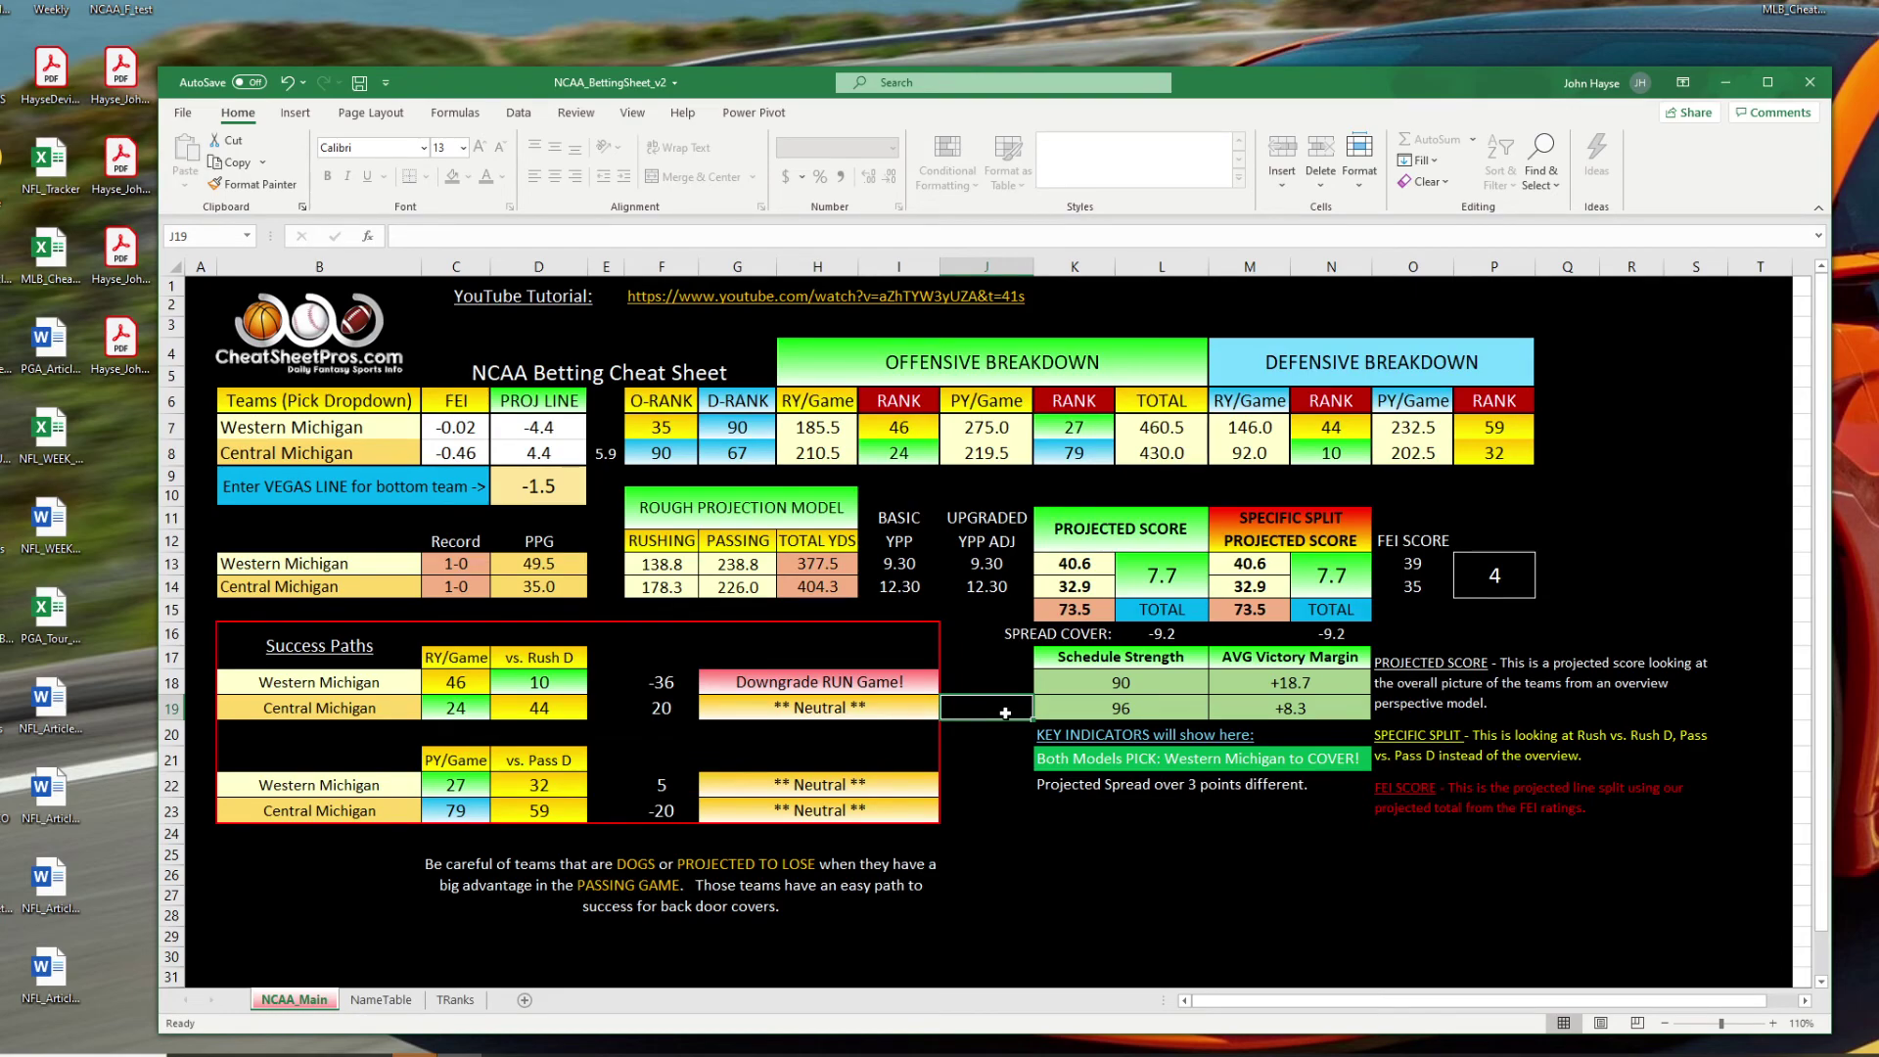
Review the Success Paths, Schedule Strength, victory margins and key indicators alongside both projected scores and the Vegas line.
left_click_drag(246, 646, 920, 788)
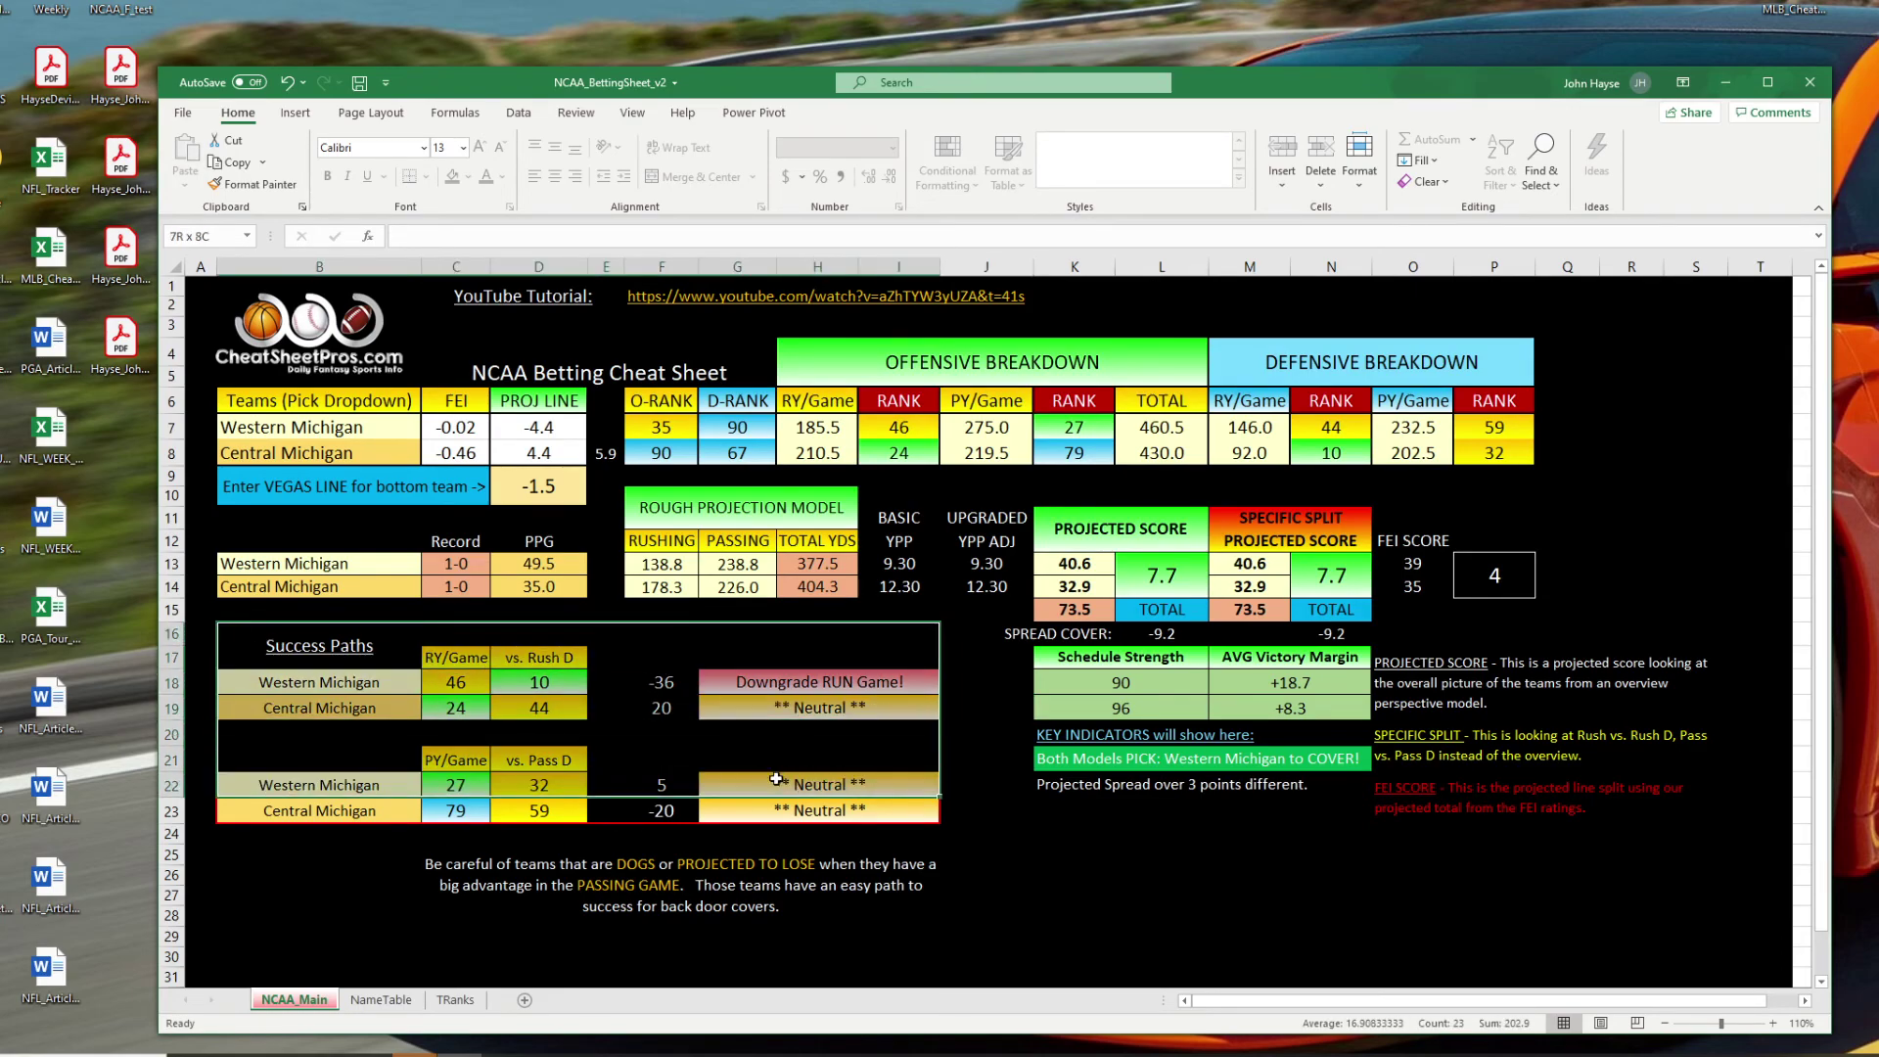
left_click_drag(1043, 658, 1287, 697)
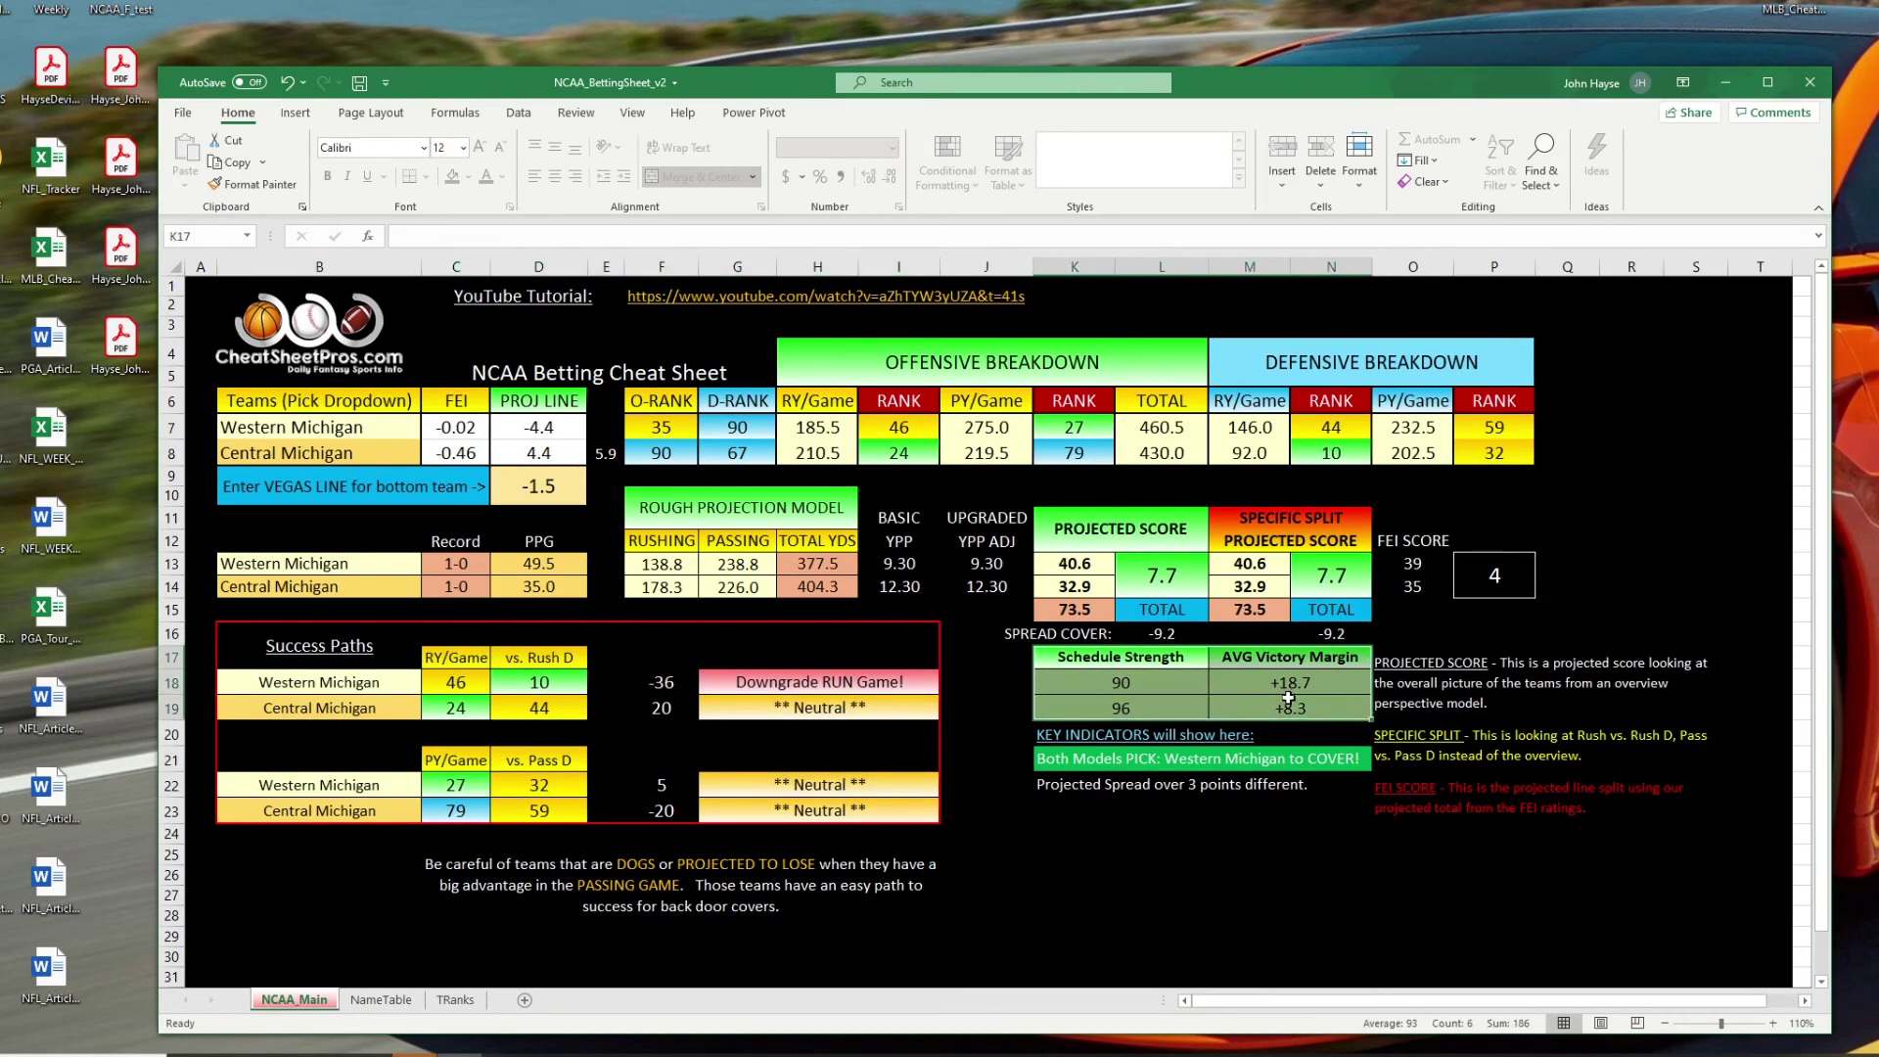
left_click_drag(1068, 734, 1090, 823)
left_click_drag(1107, 526, 1126, 591)
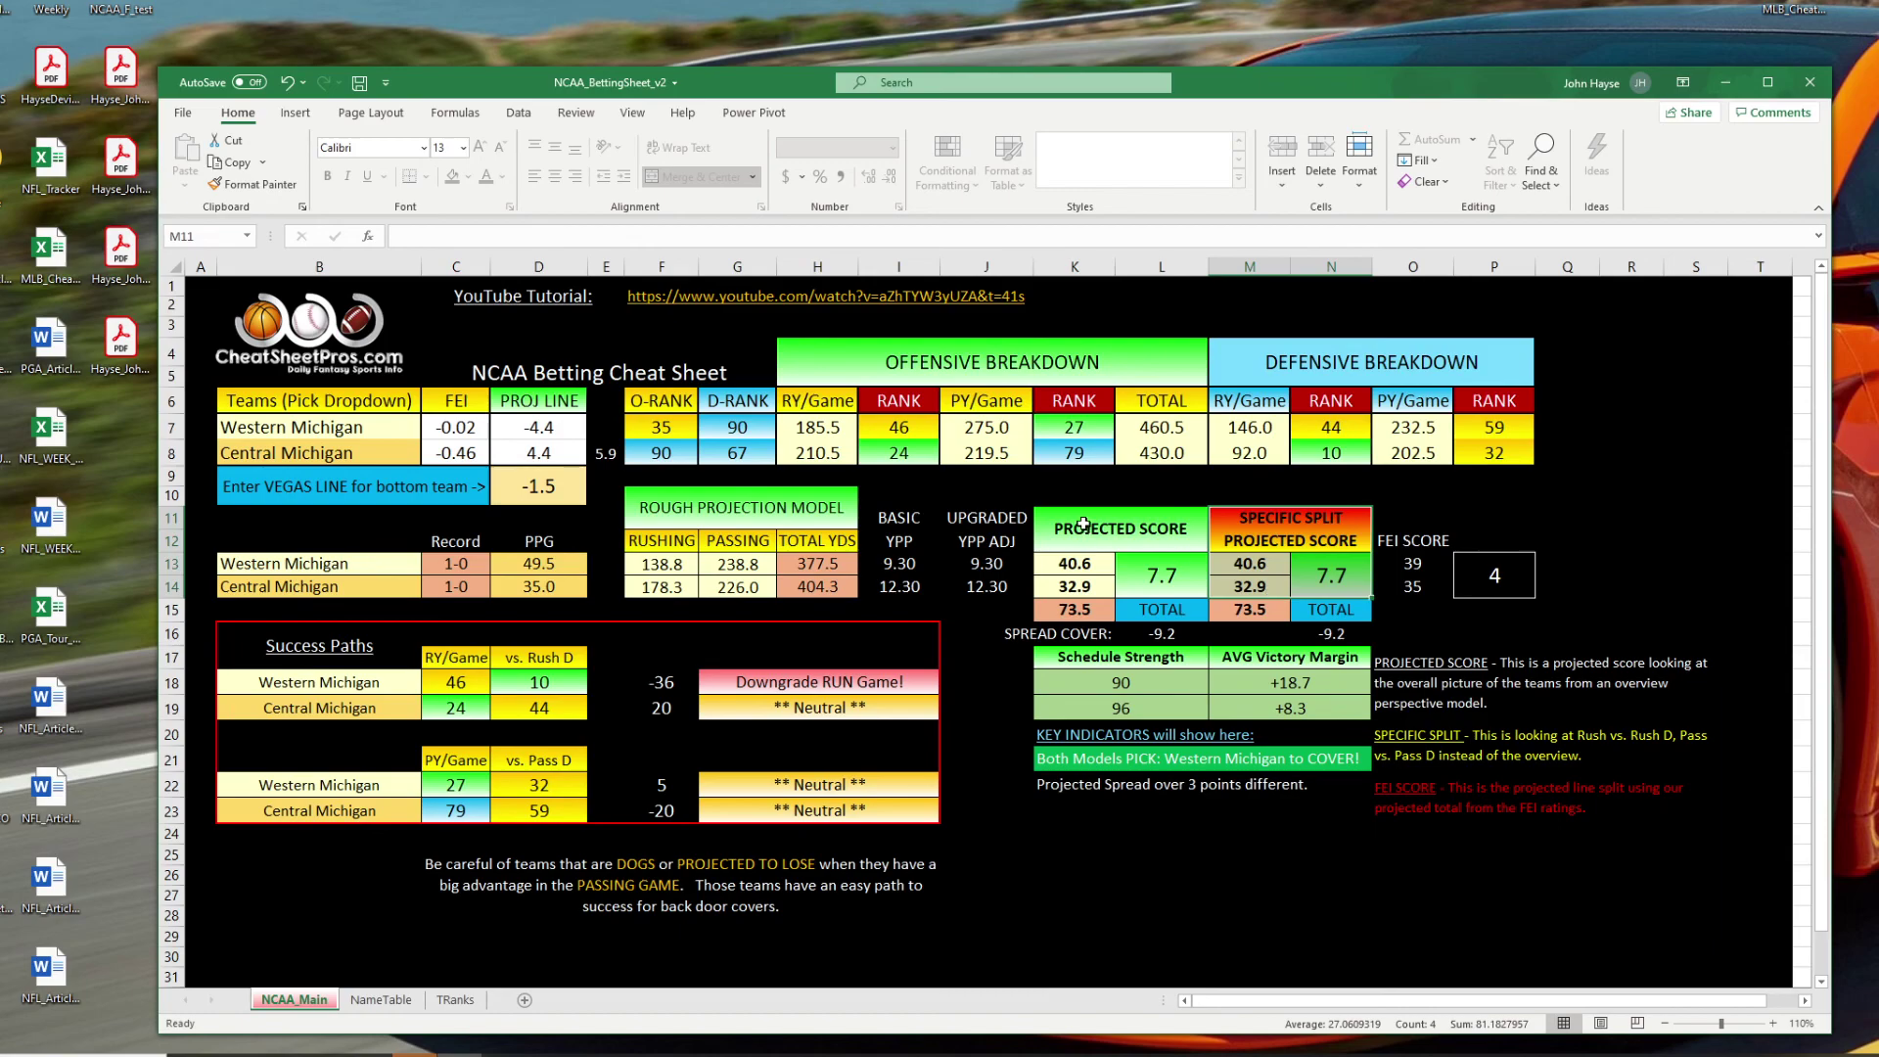
left_click_drag(1223, 540, 1222, 561)
left_click_drag(416, 497, 510, 503)
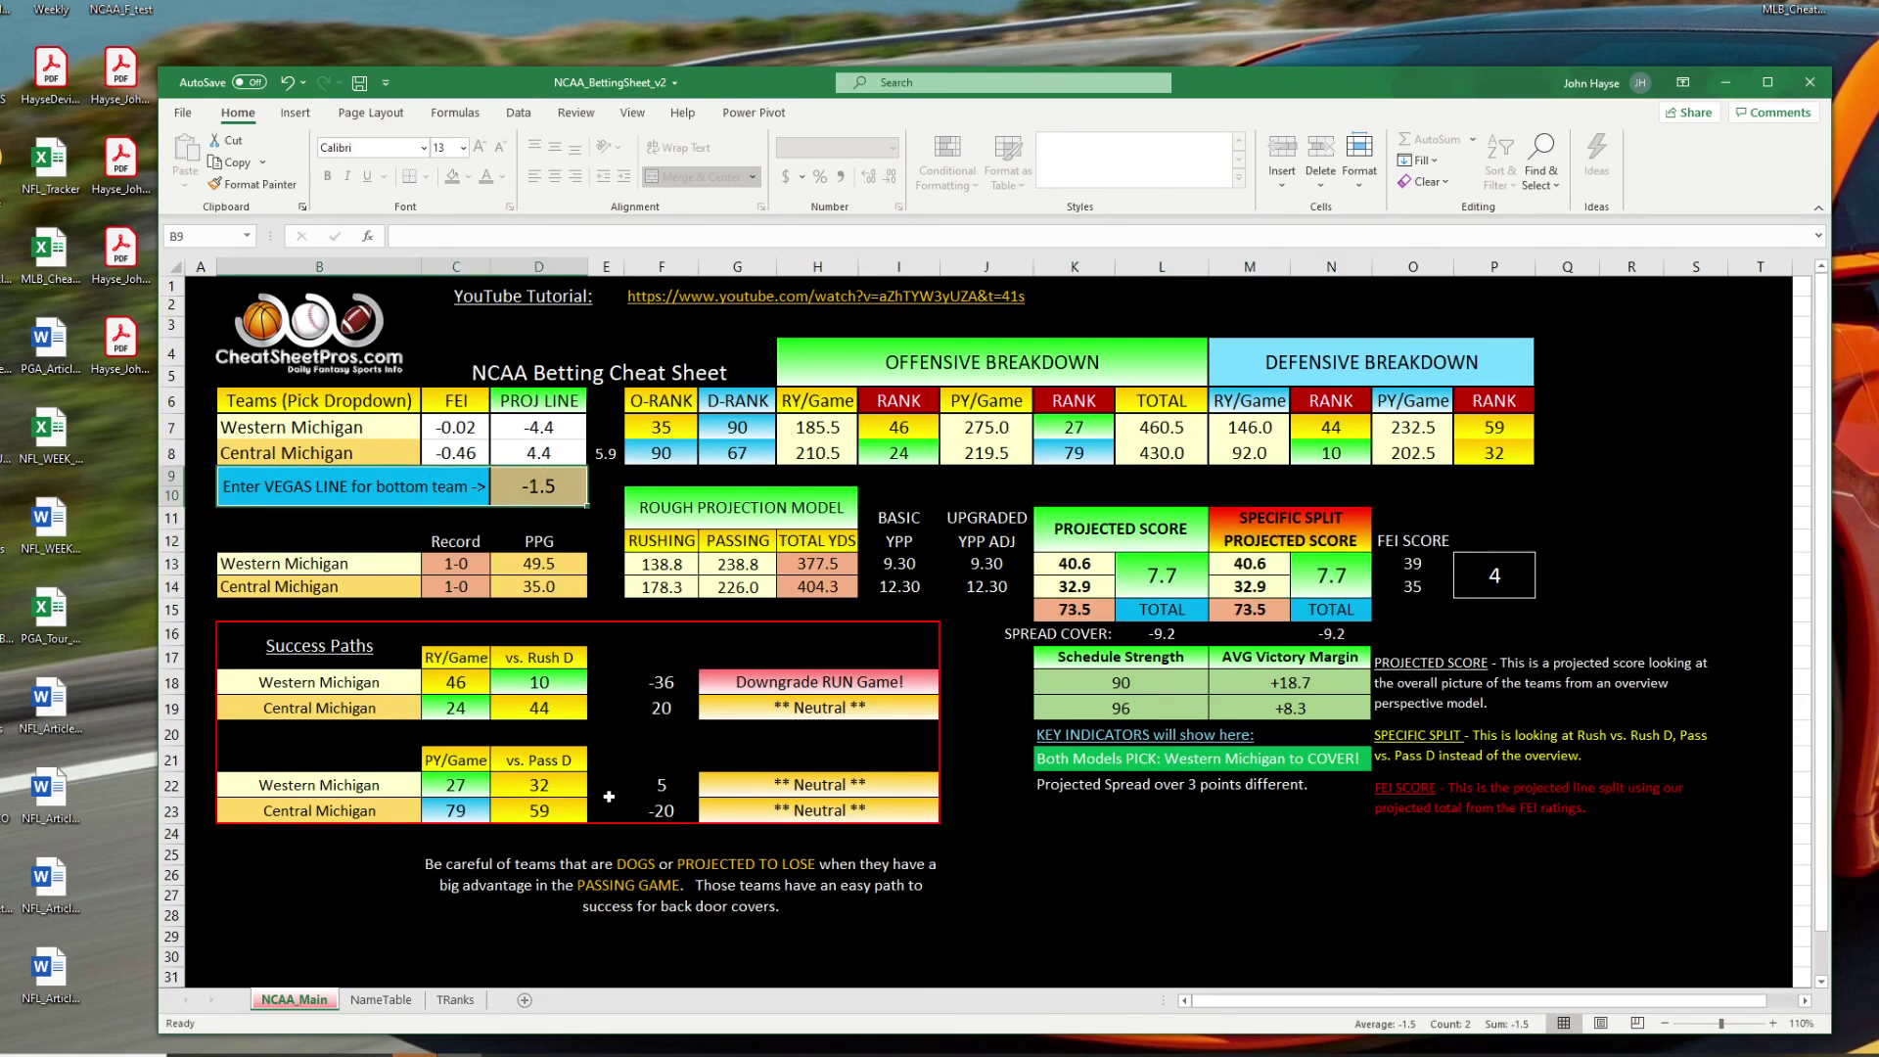